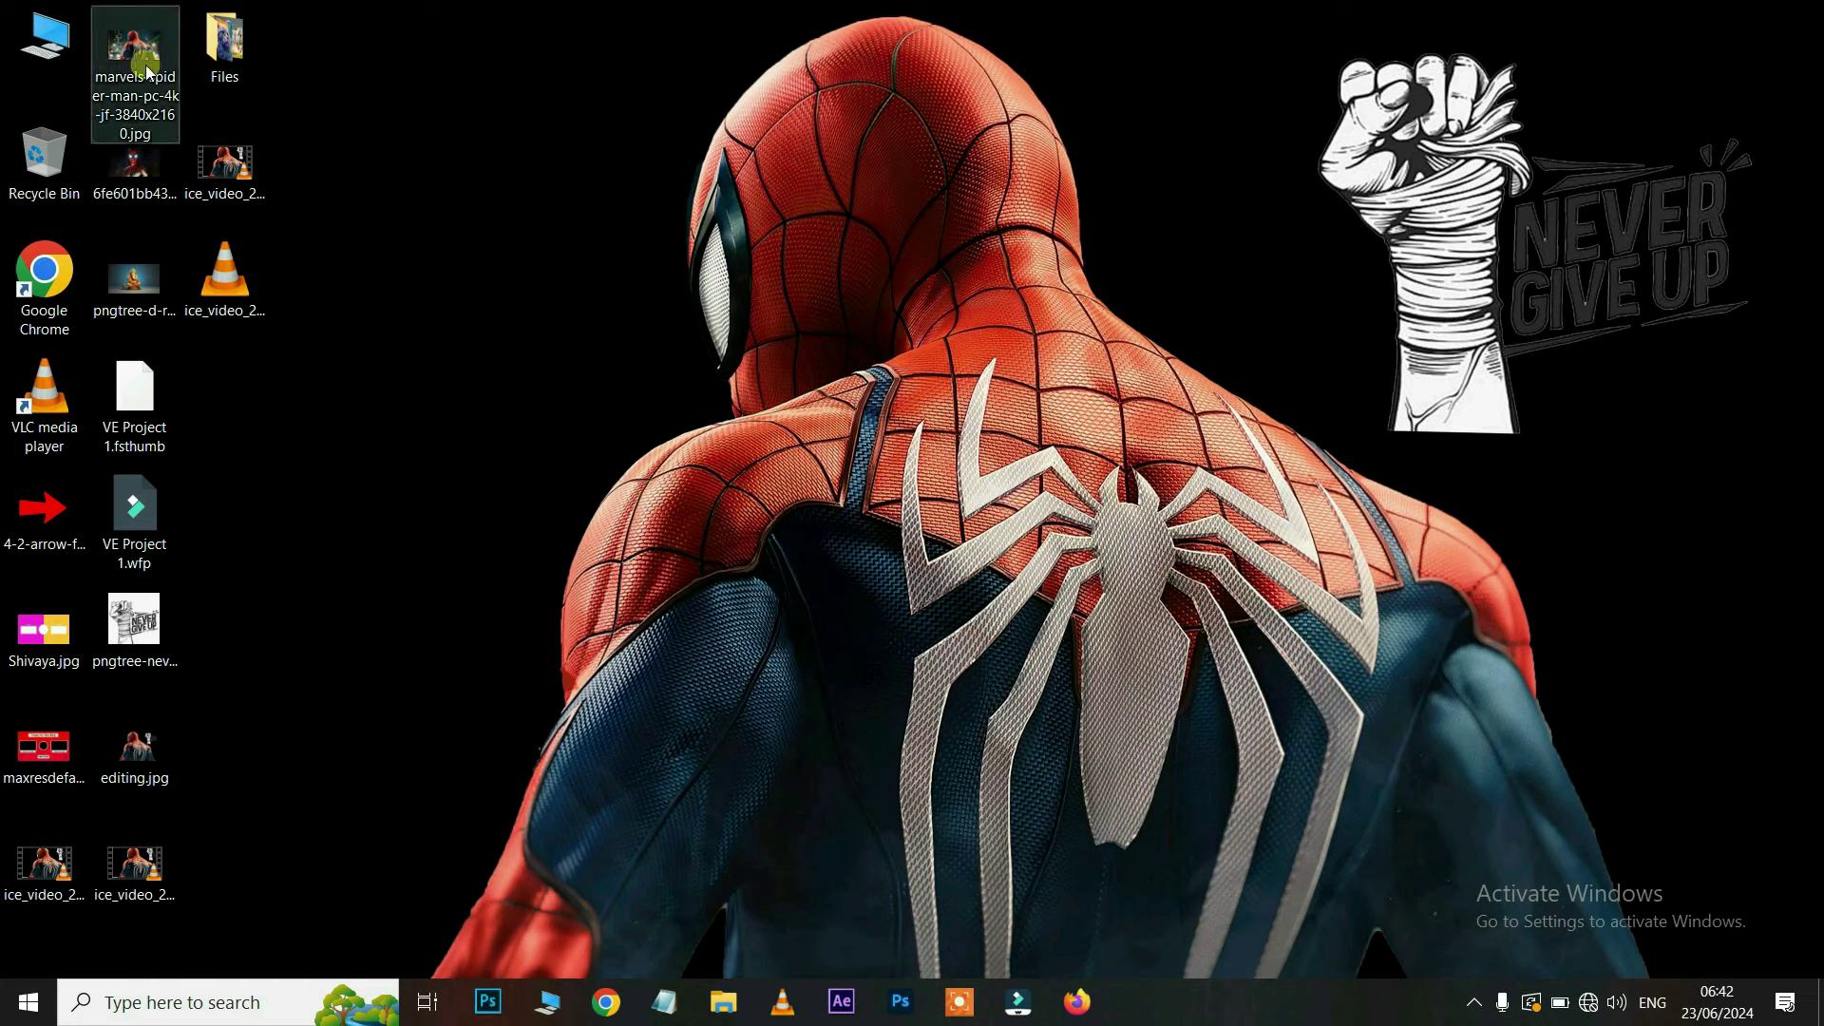
View the Spider-Man desktop image, then close the image viewer.
left_click(147, 59)
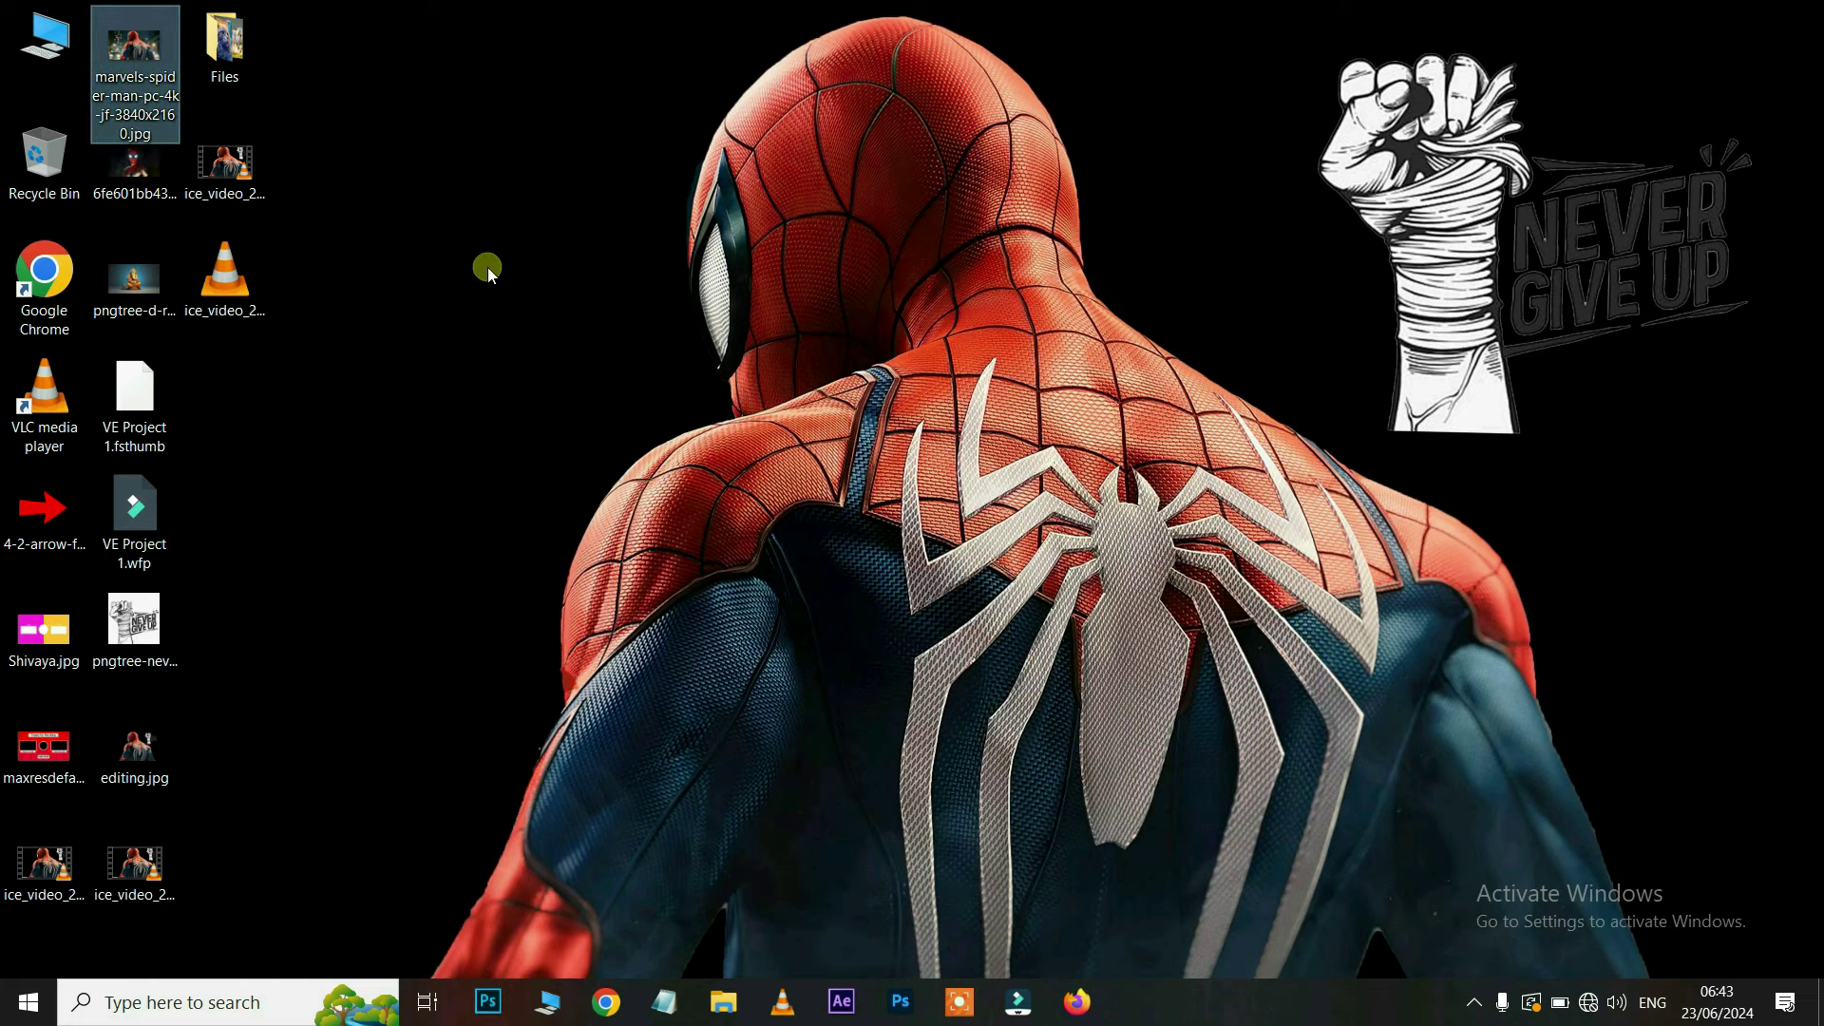
double_click(123, 55)
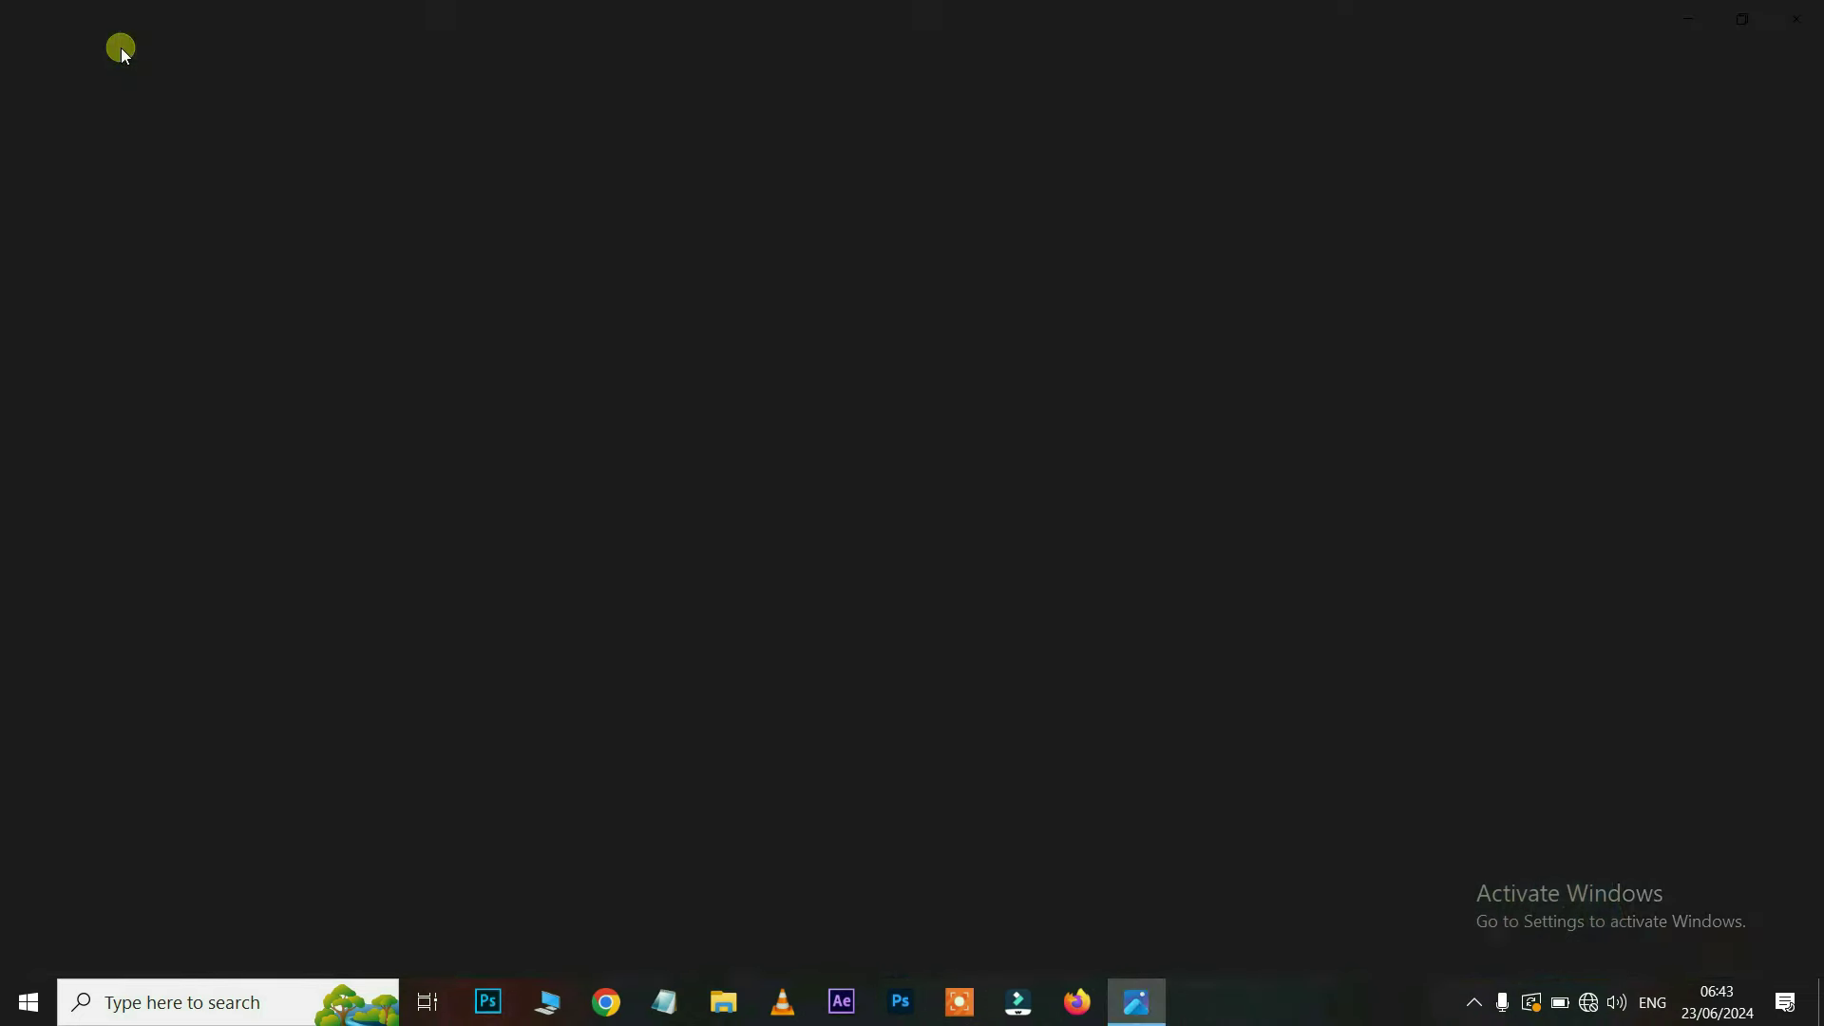
left_click(1801, 13)
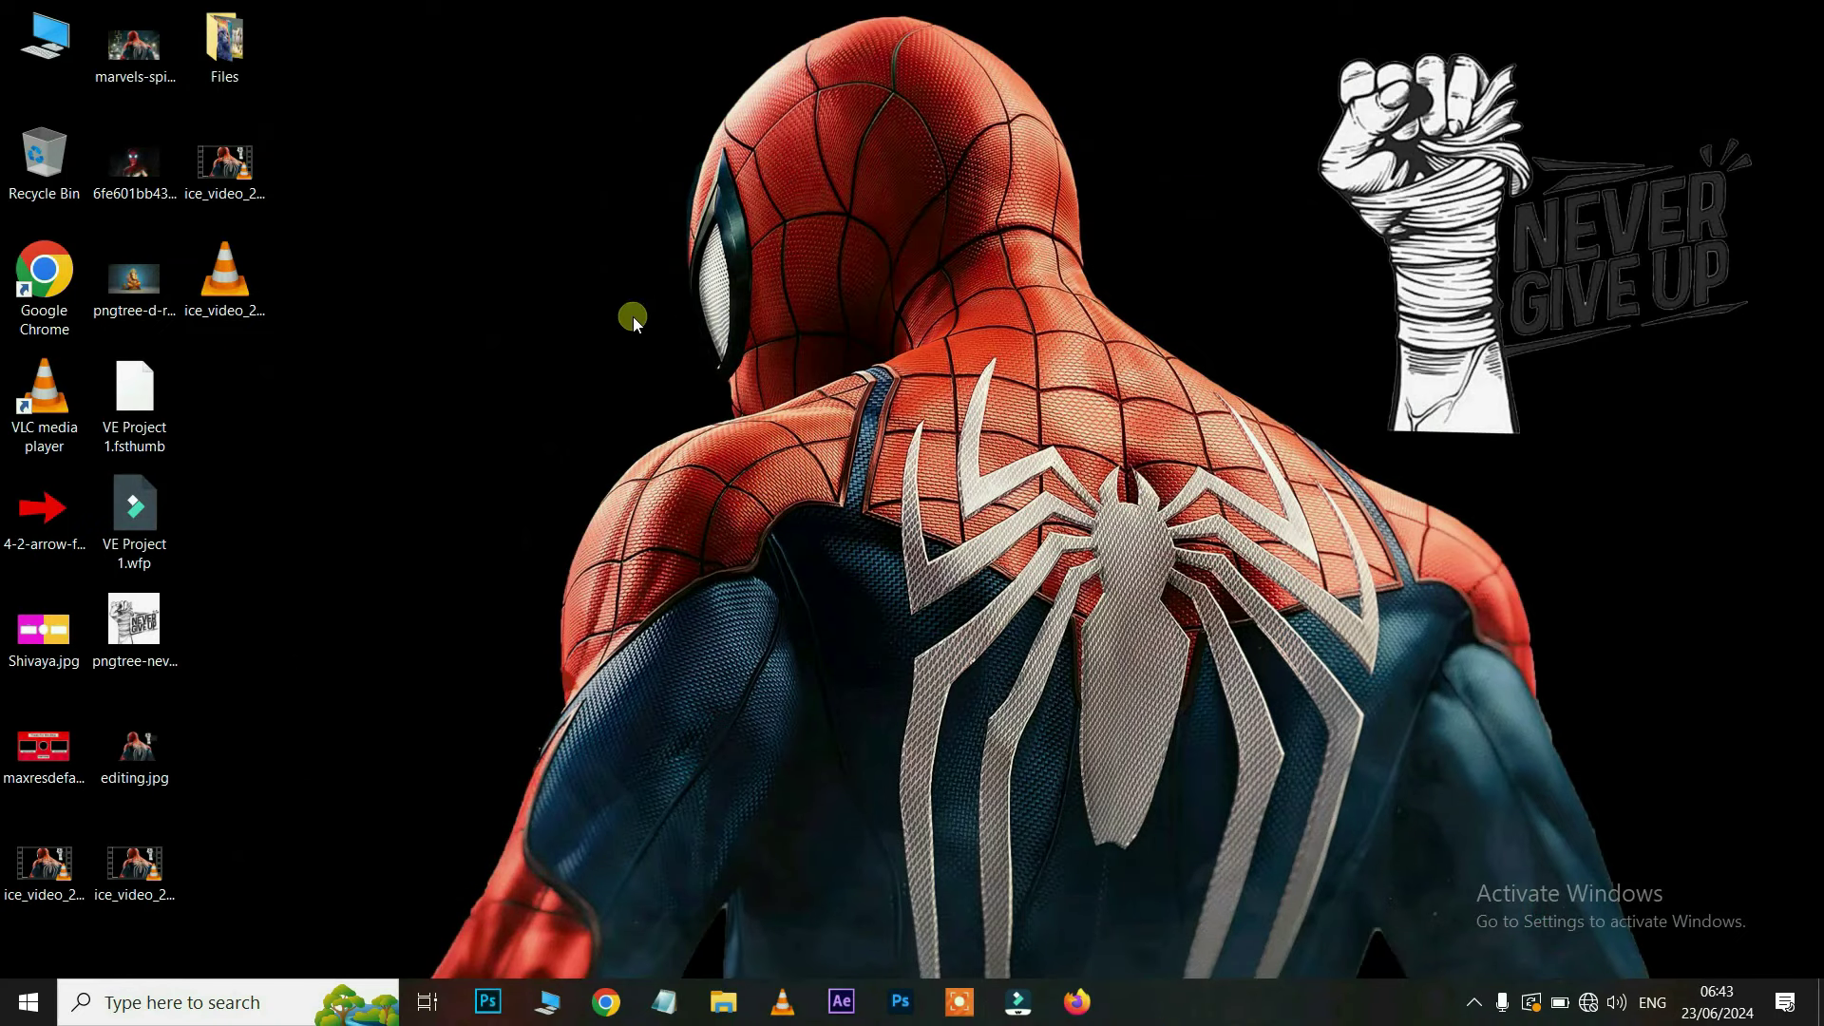
Play 1.mp4 in VLC from This PC > New Volume (E:) > Full Videos Without Voice Over.
double_click(56, 55)
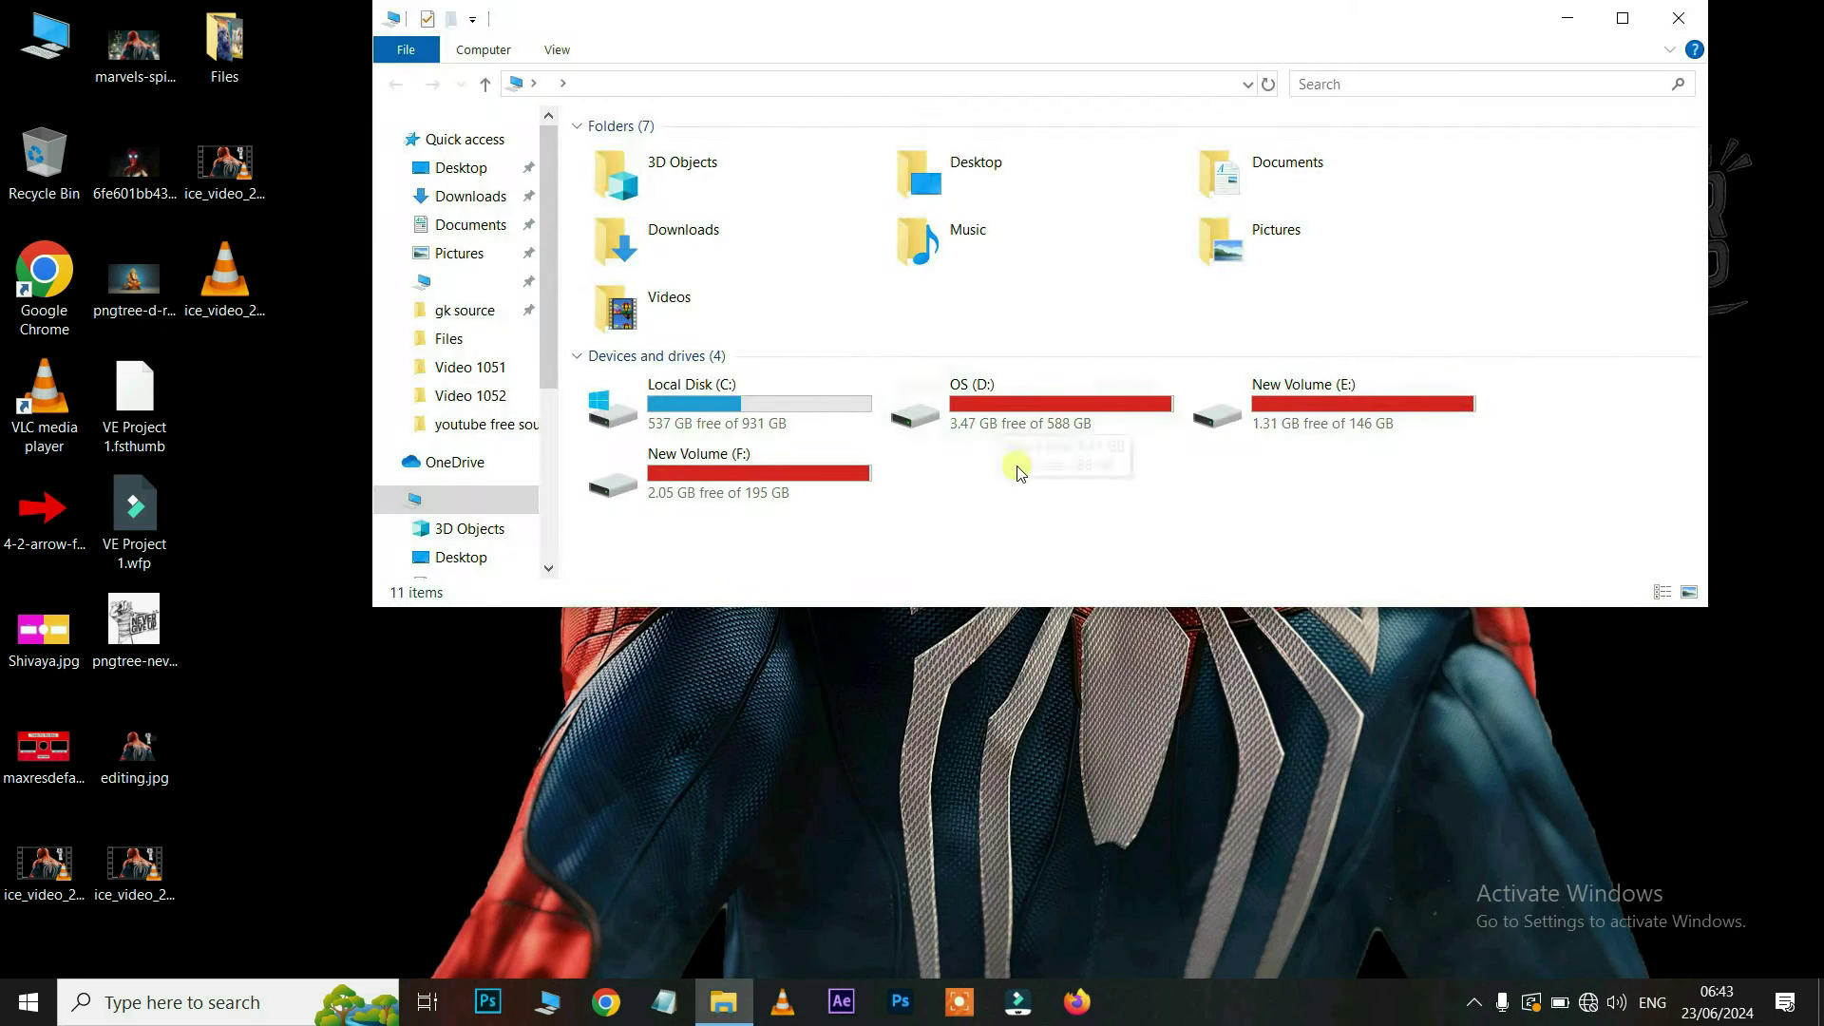
double_click(1356, 407)
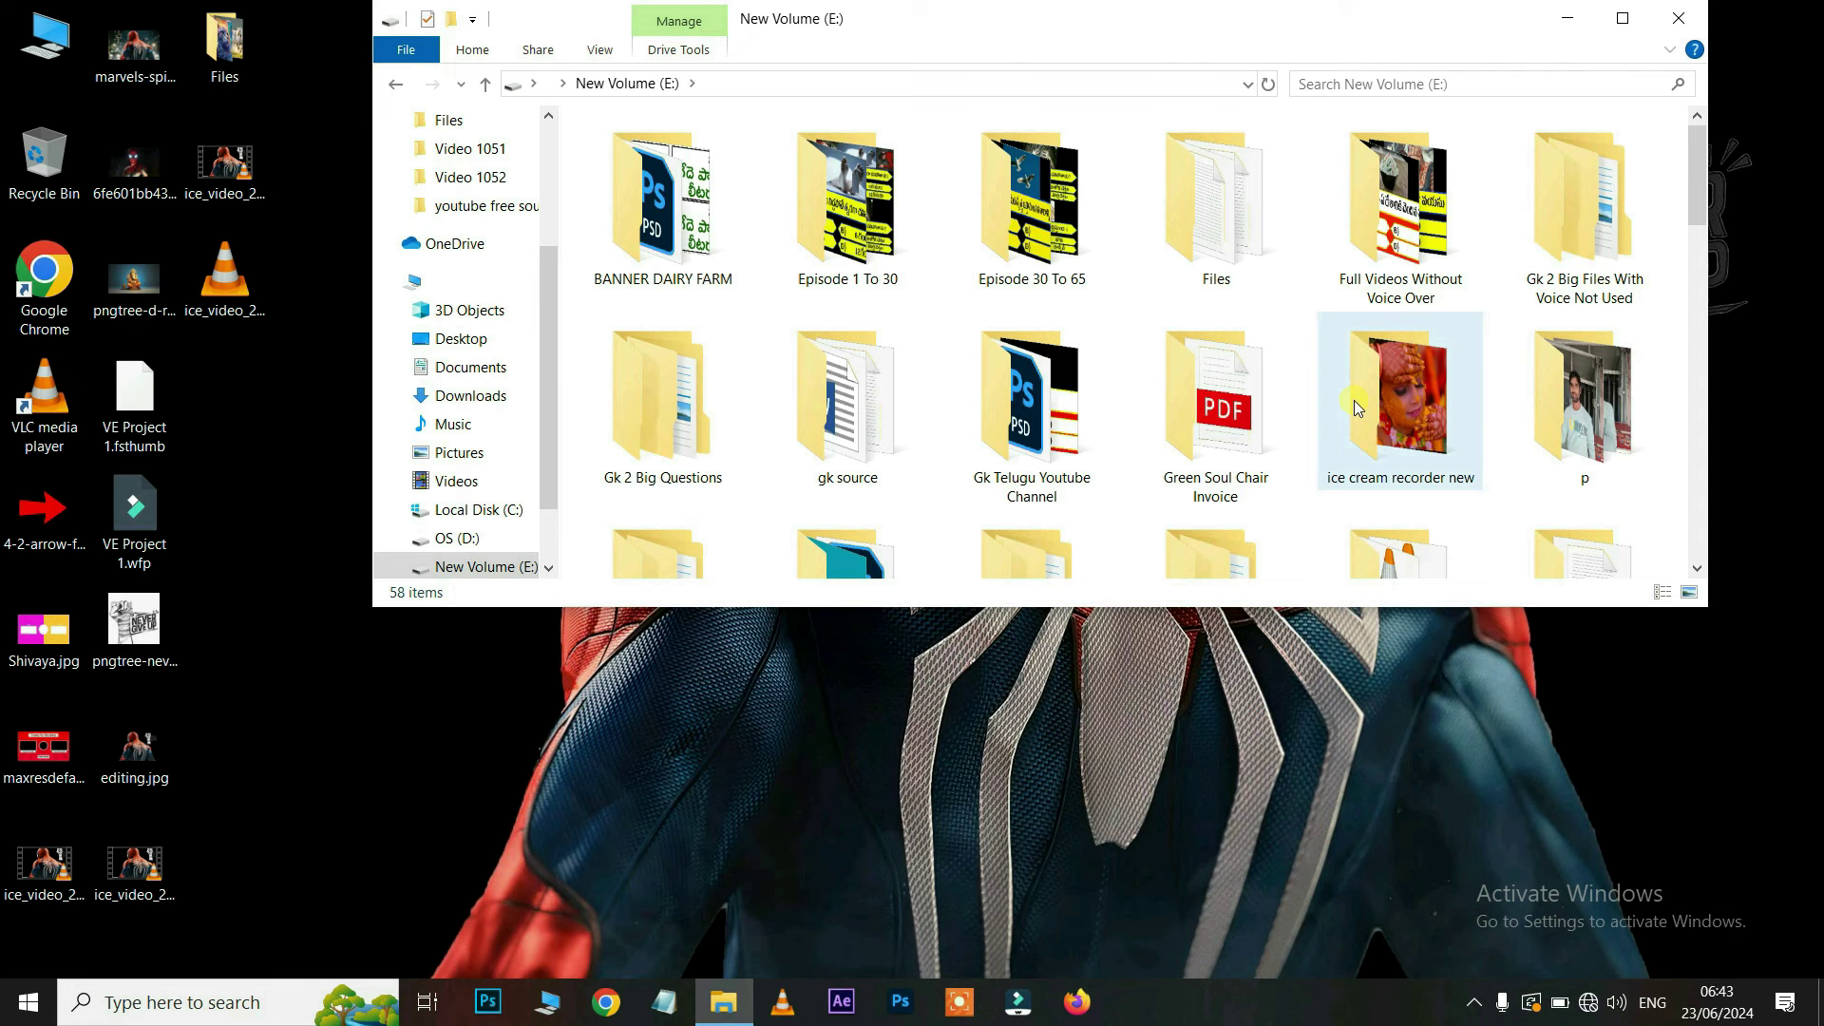
double_click(1383, 257)
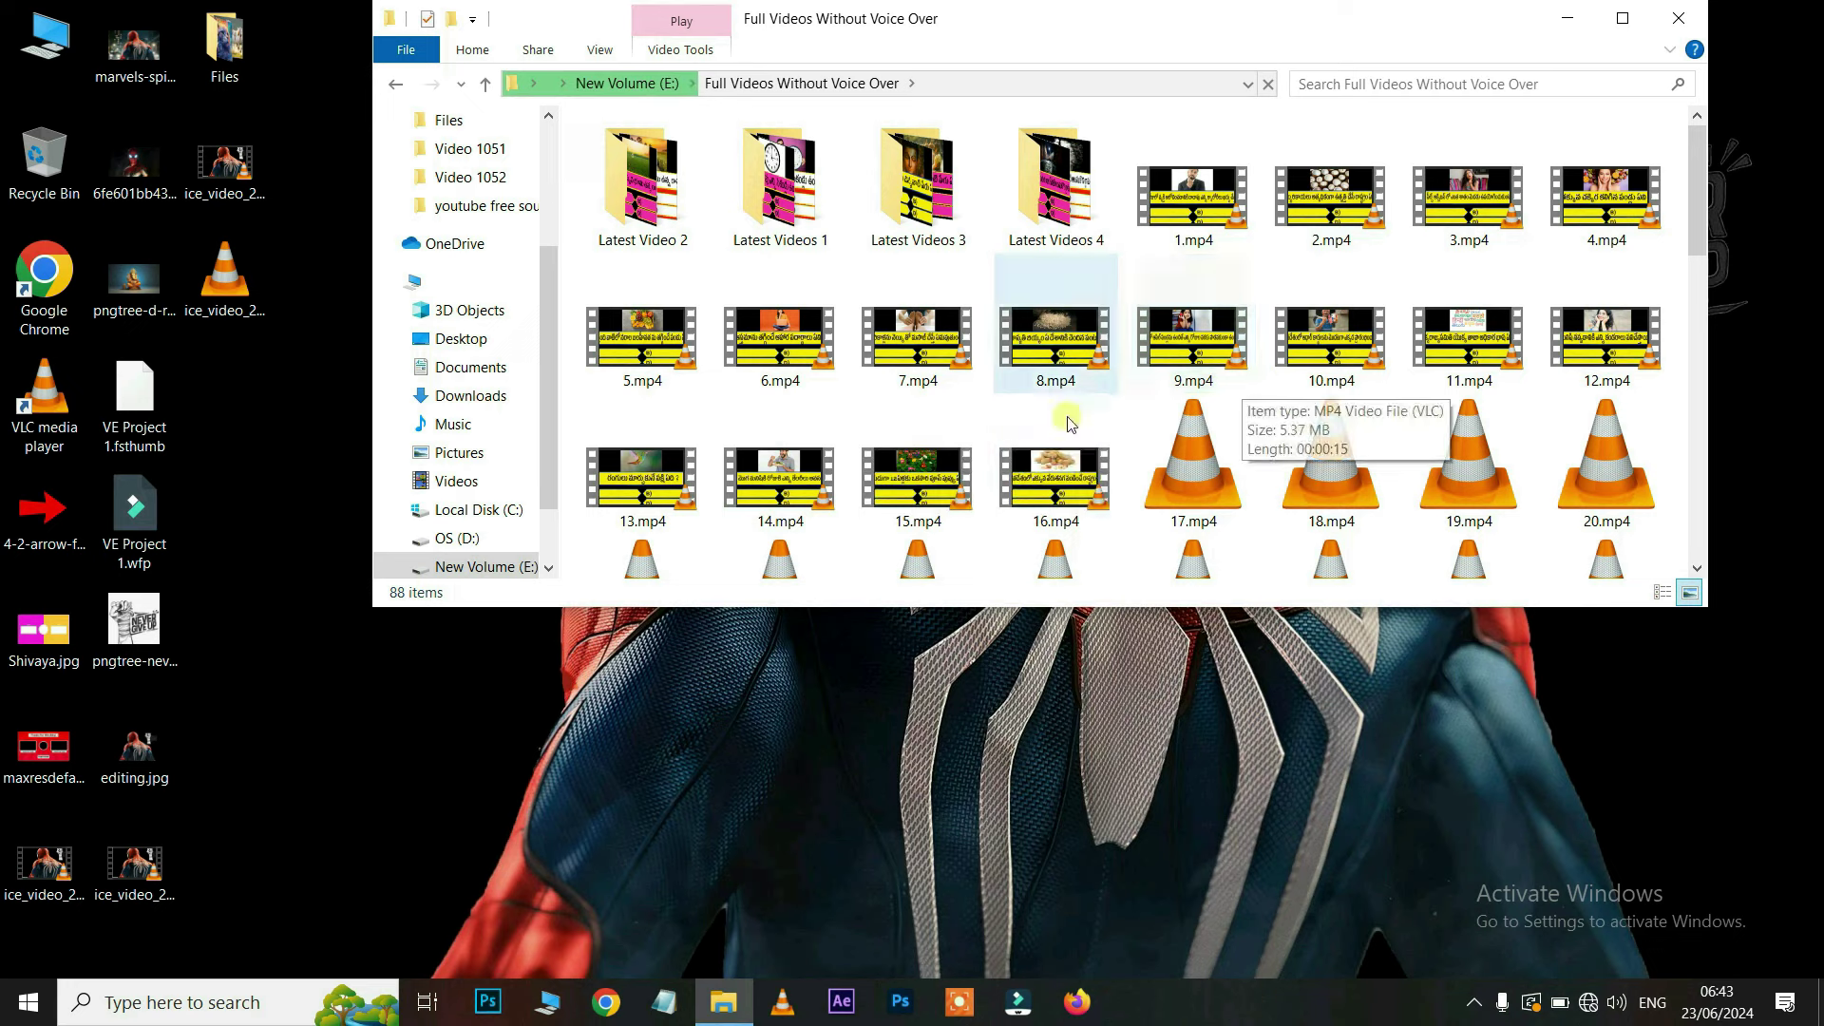
left_click(1203, 217)
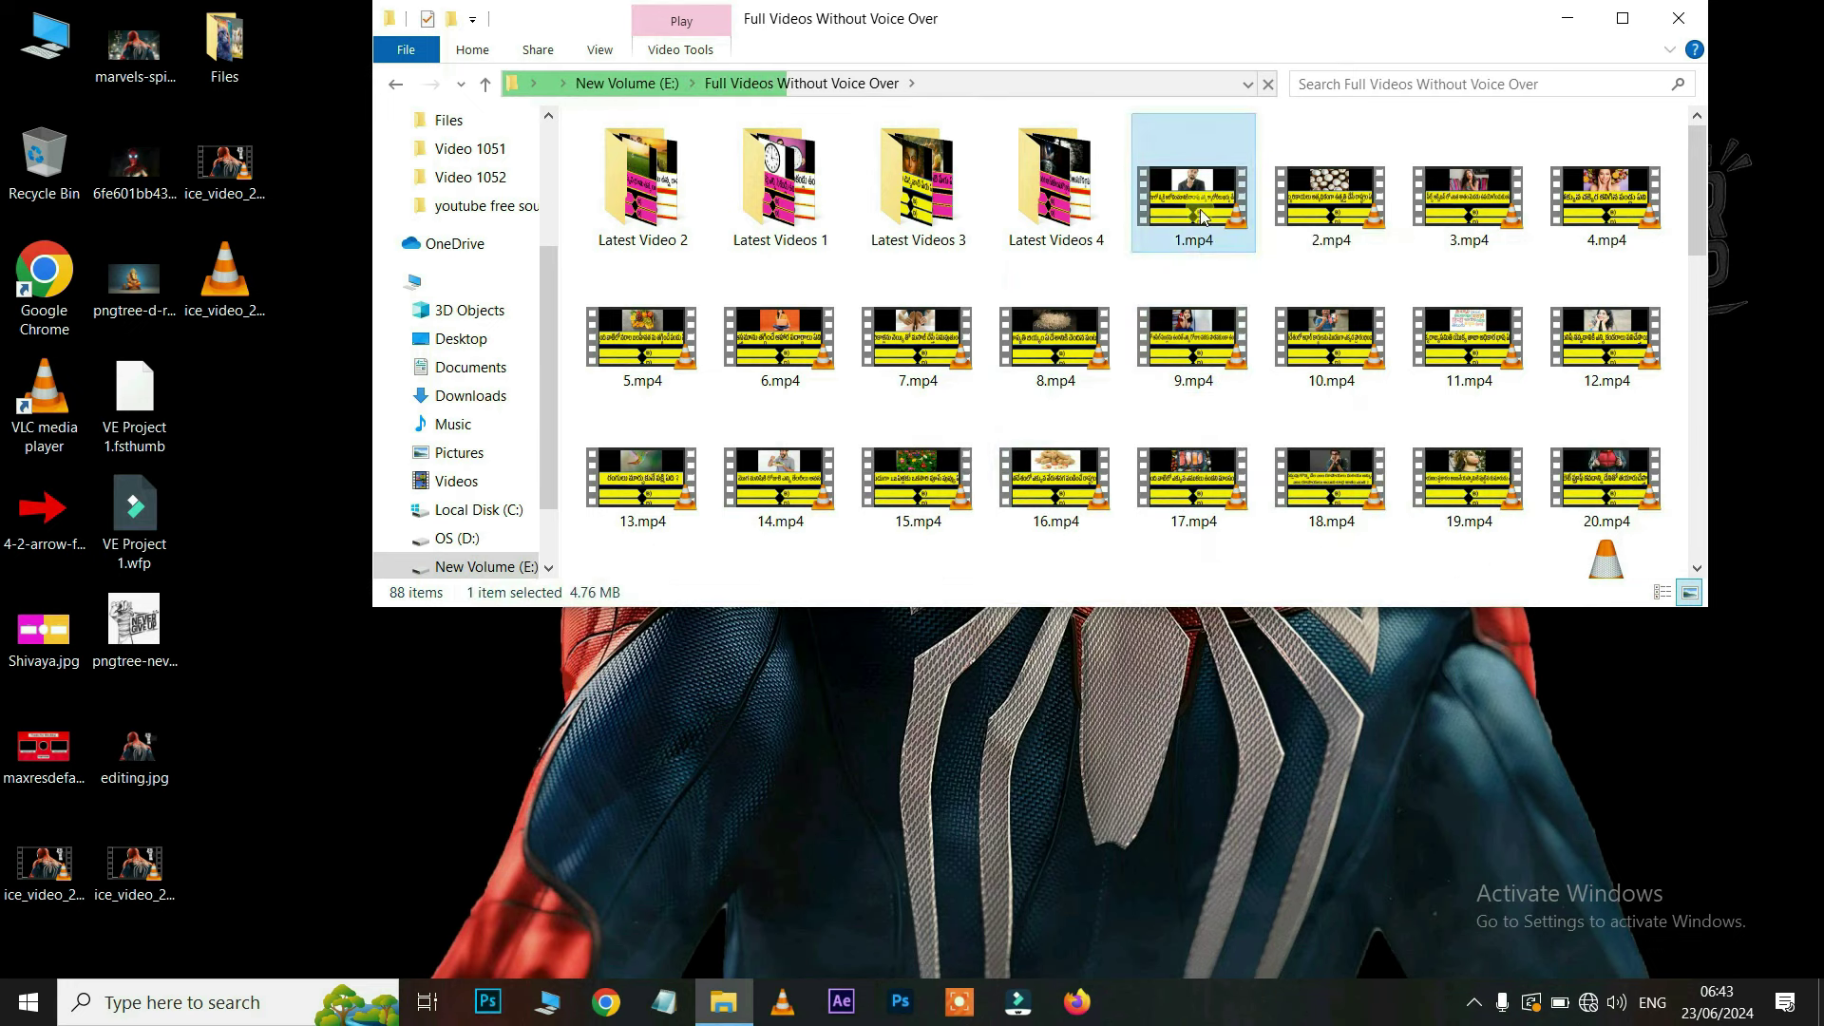
double_click(1201, 216)
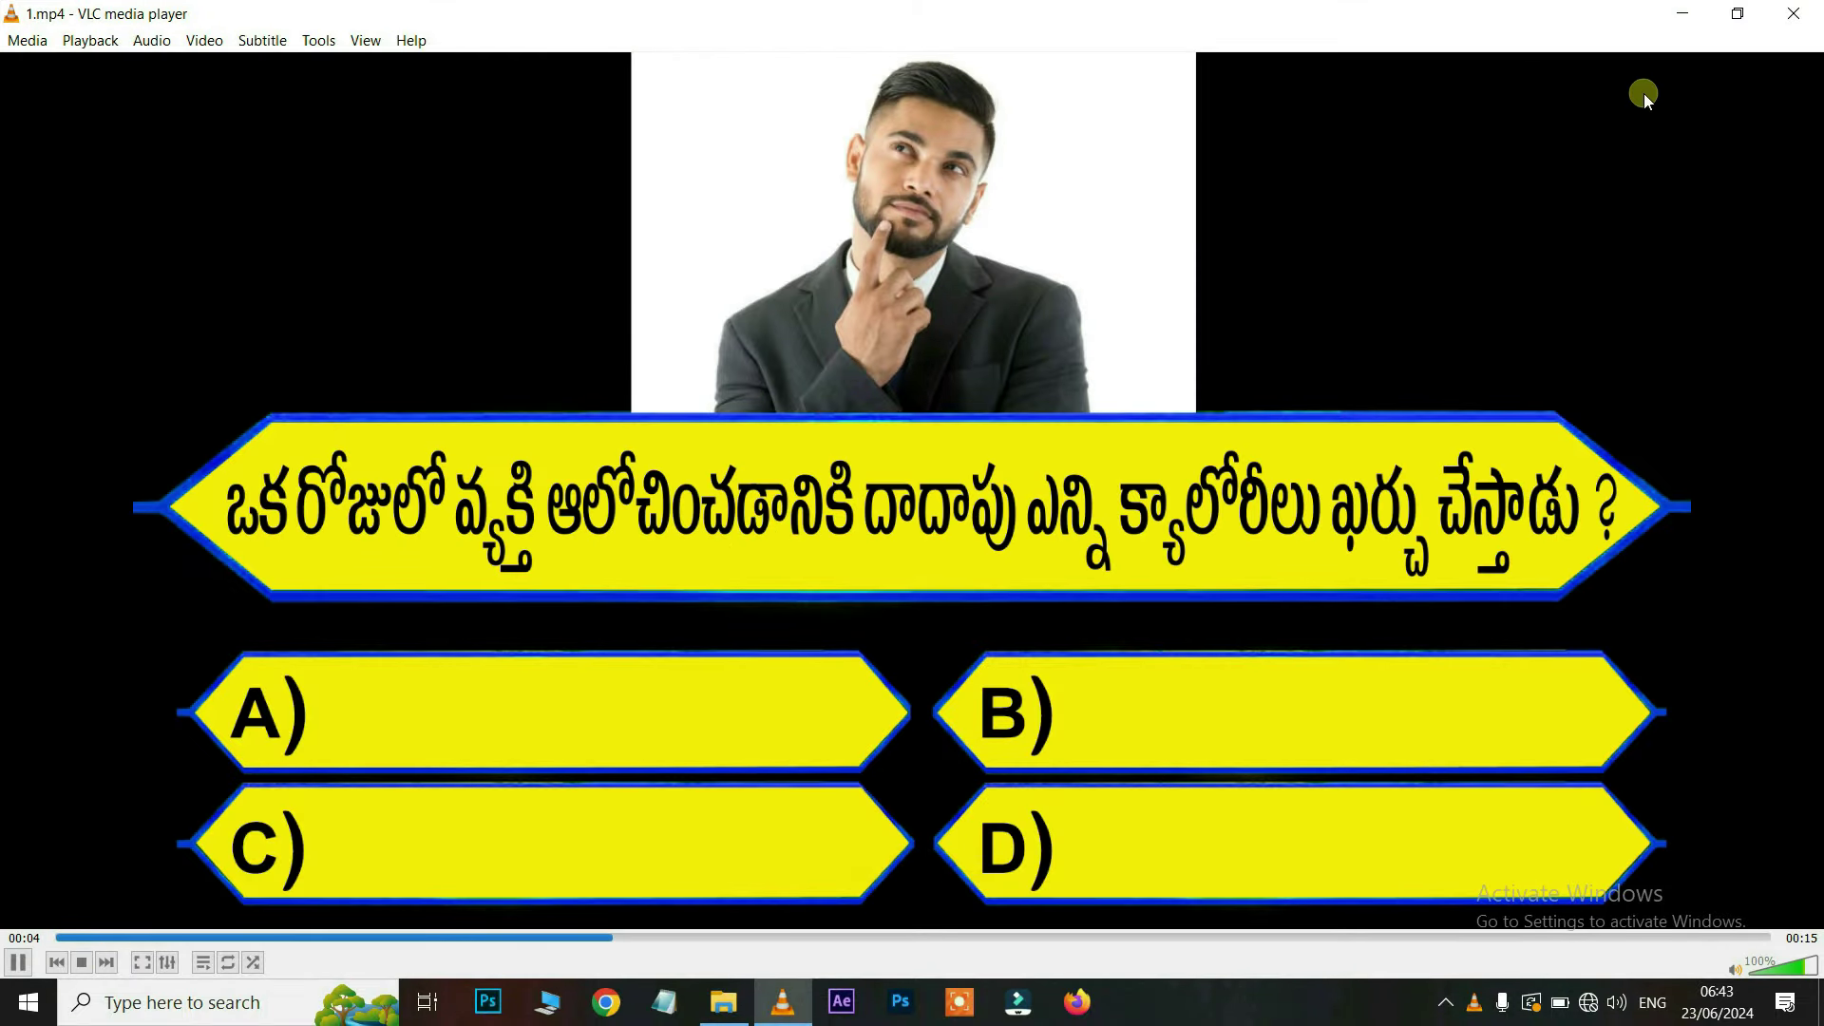
Close the VLC window playing 1.mp4.
left_click(1803, 11)
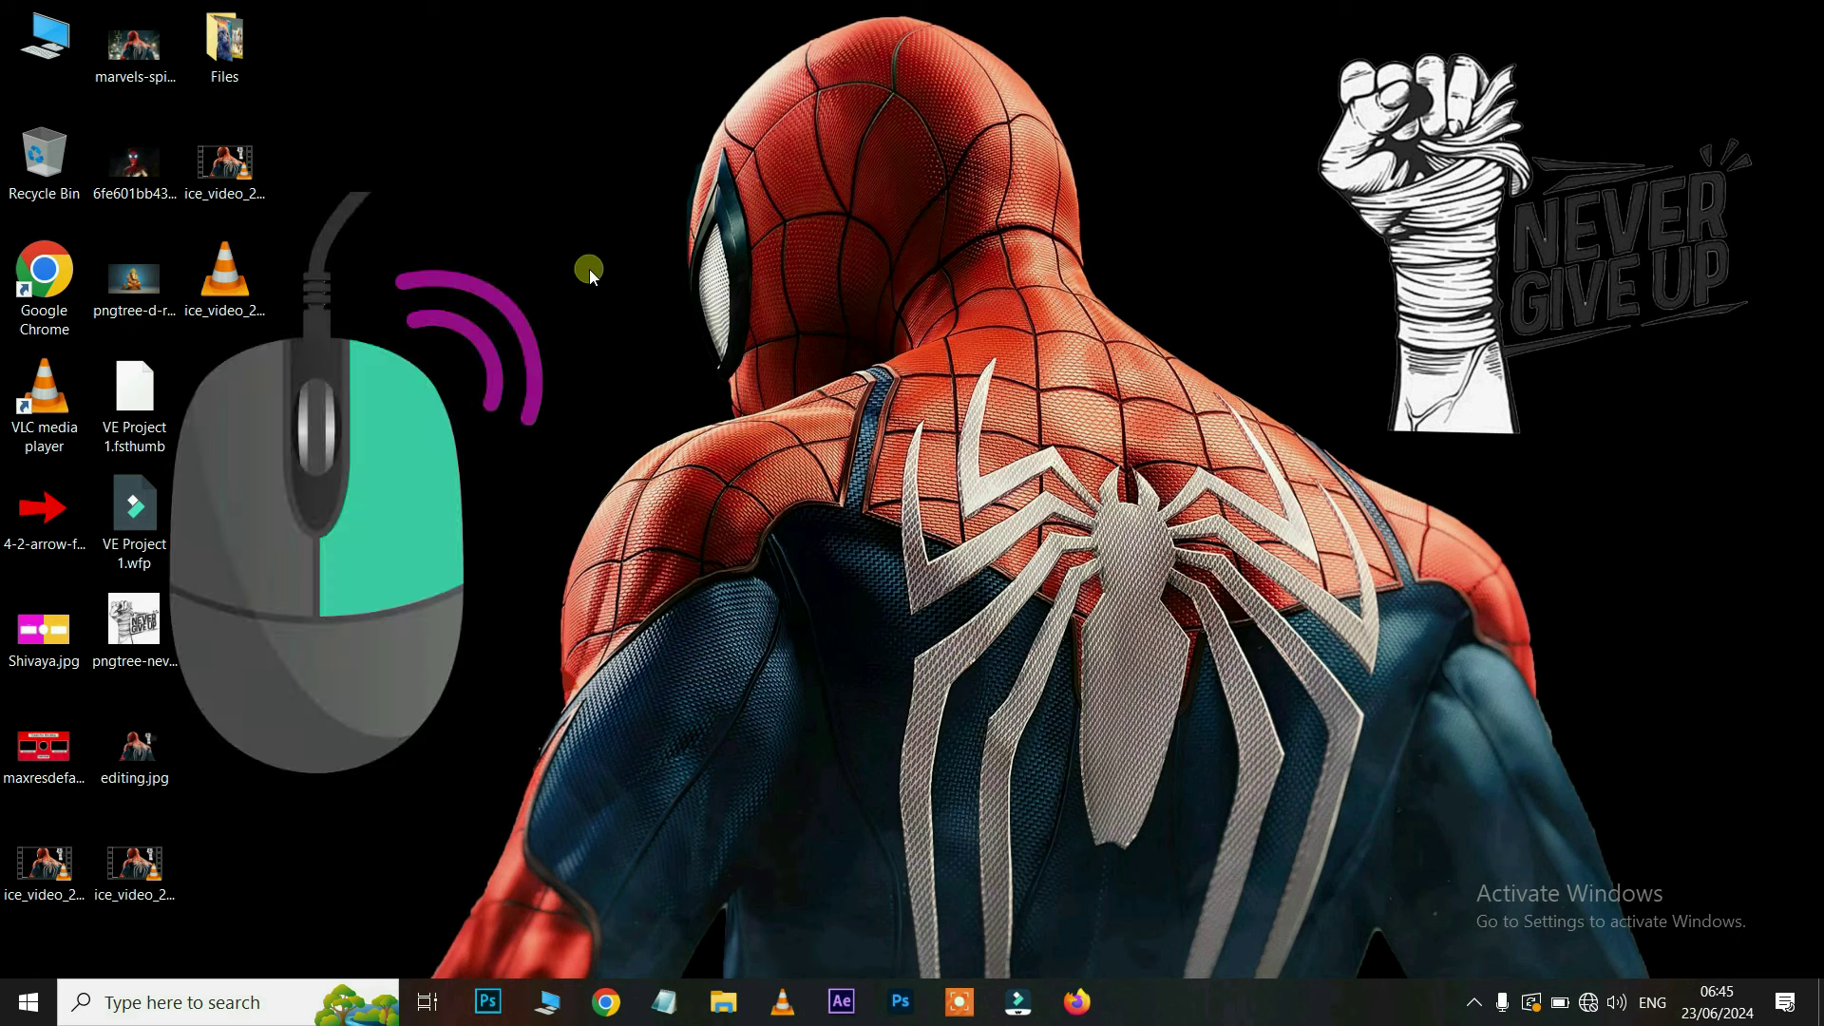
Show the marvels-spider-man image's context menu, then open the Files folder maximized.
left_click(147, 44)
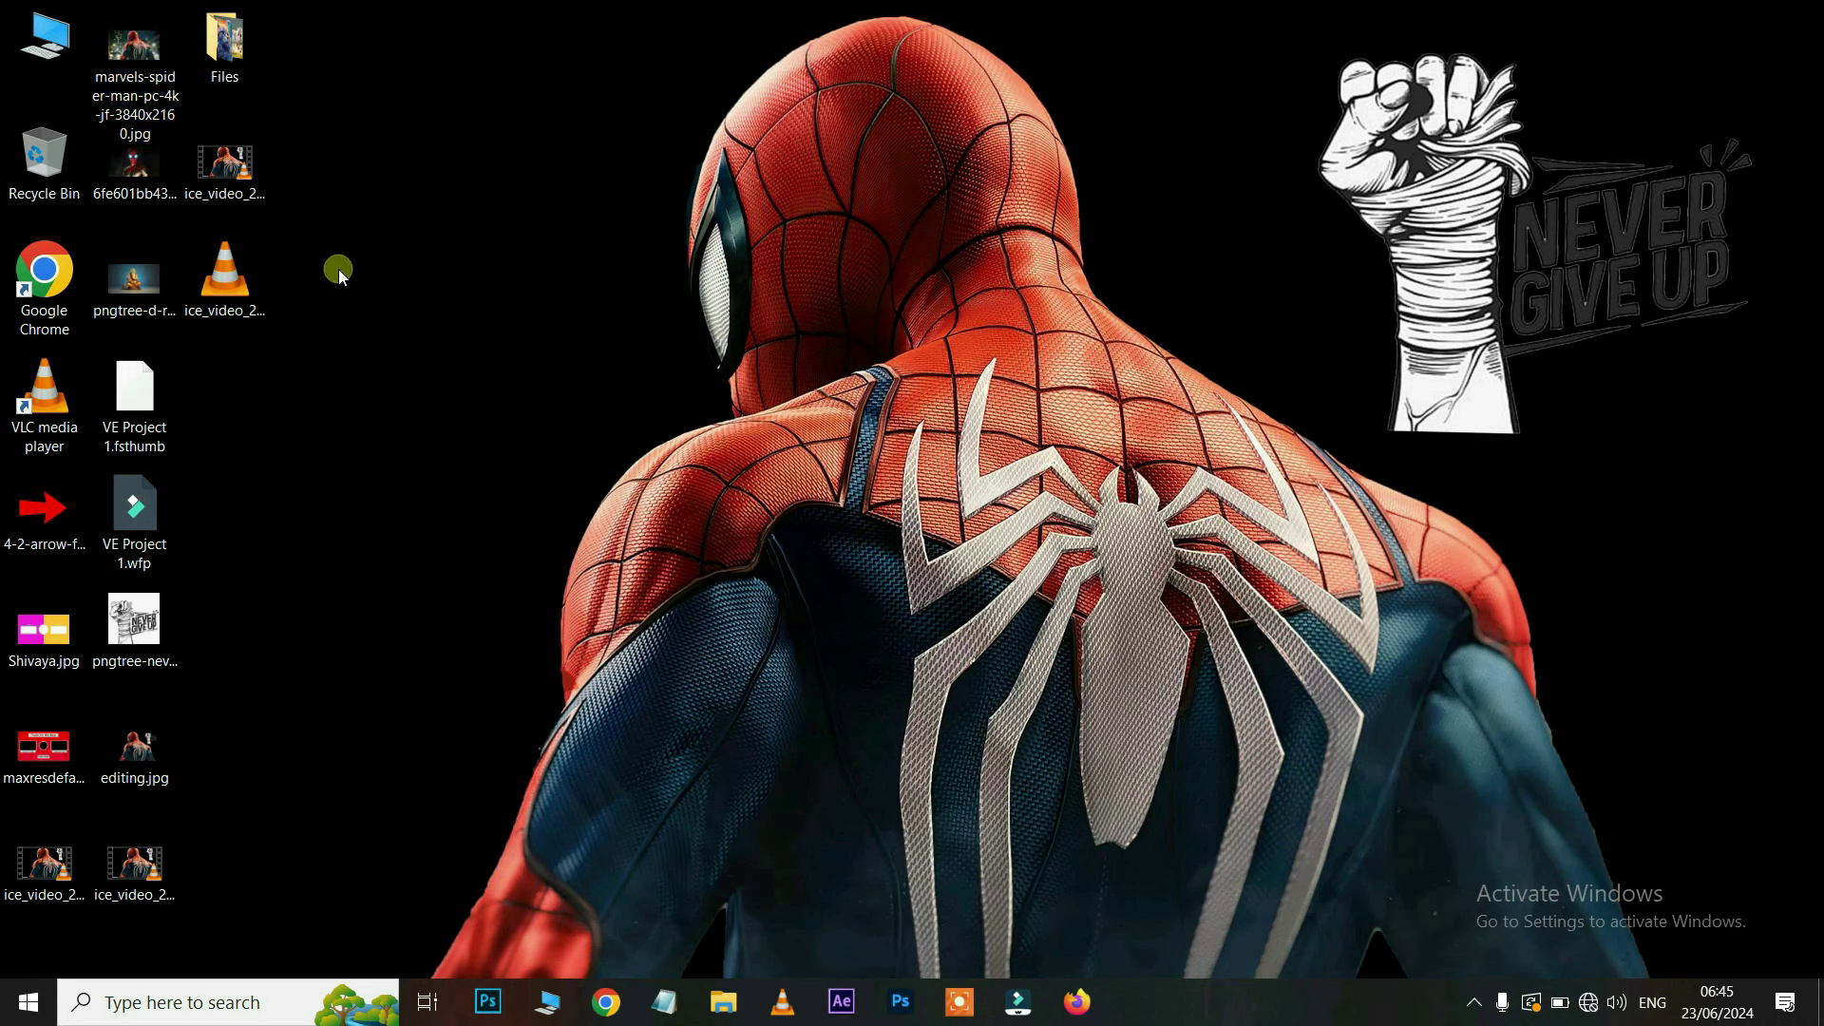
left_click(136, 57)
right_click(136, 57)
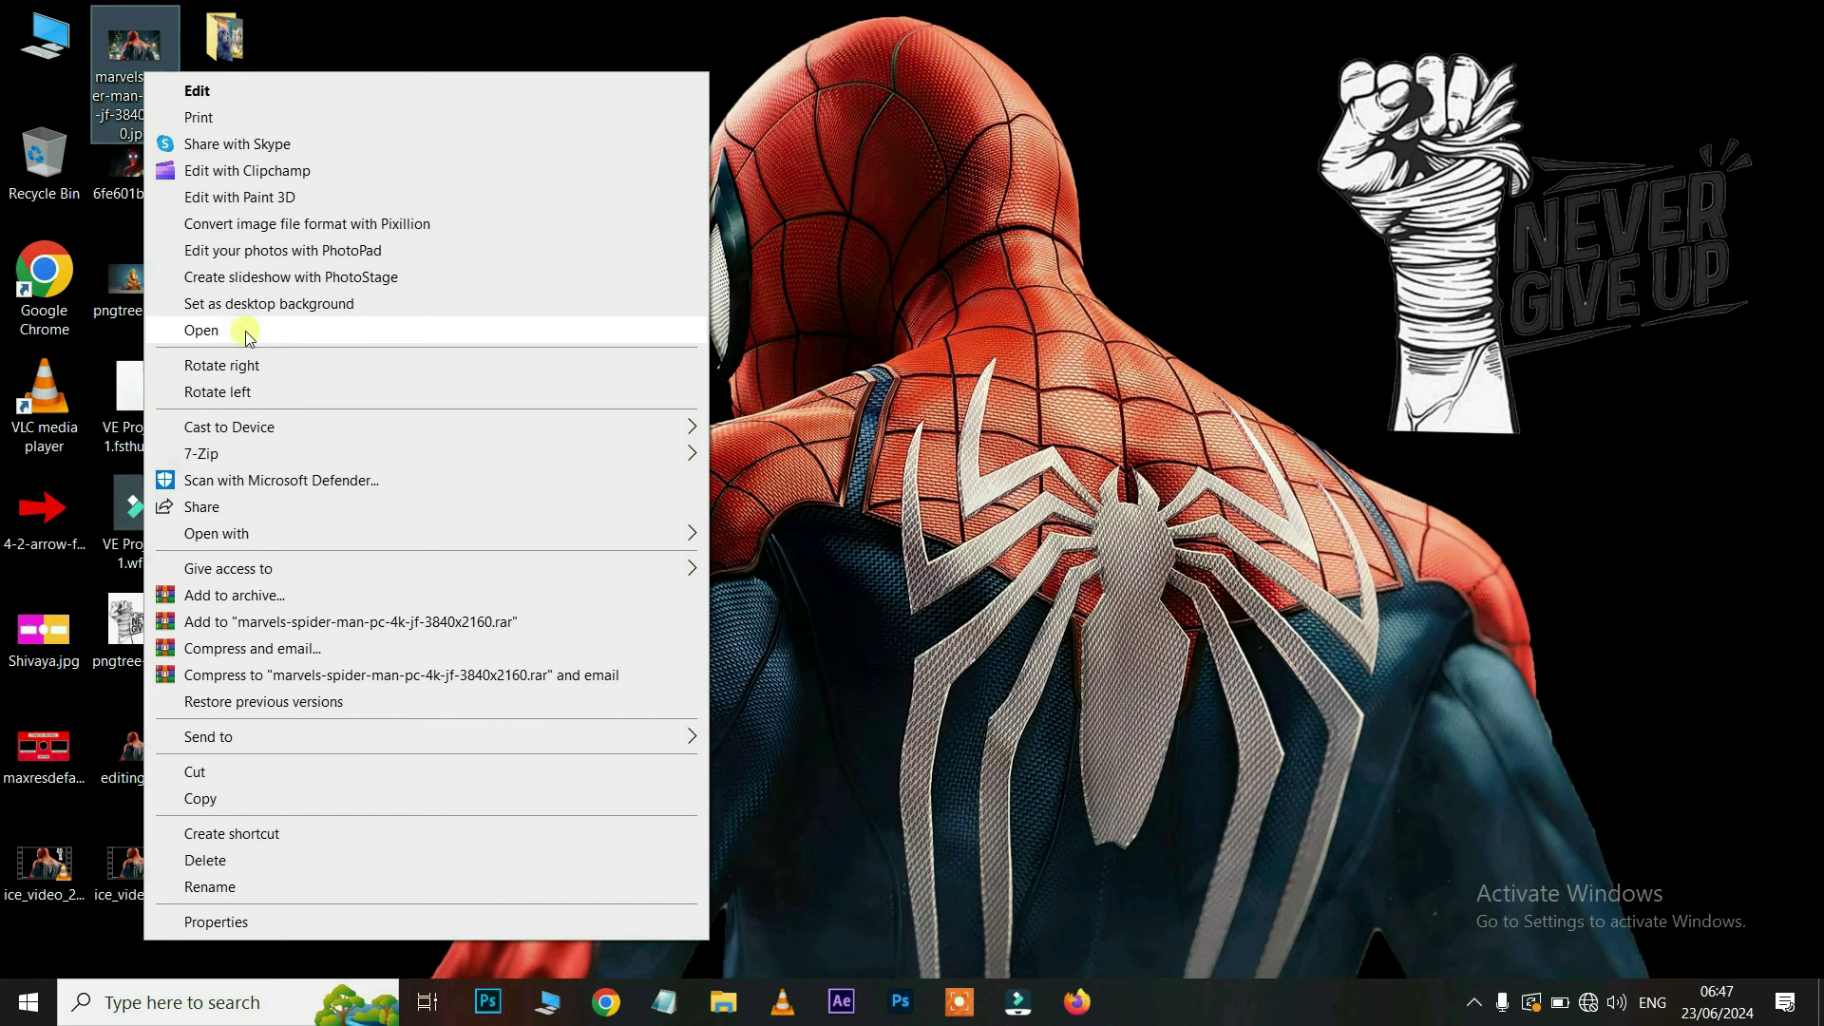
mouse_move(475, 534)
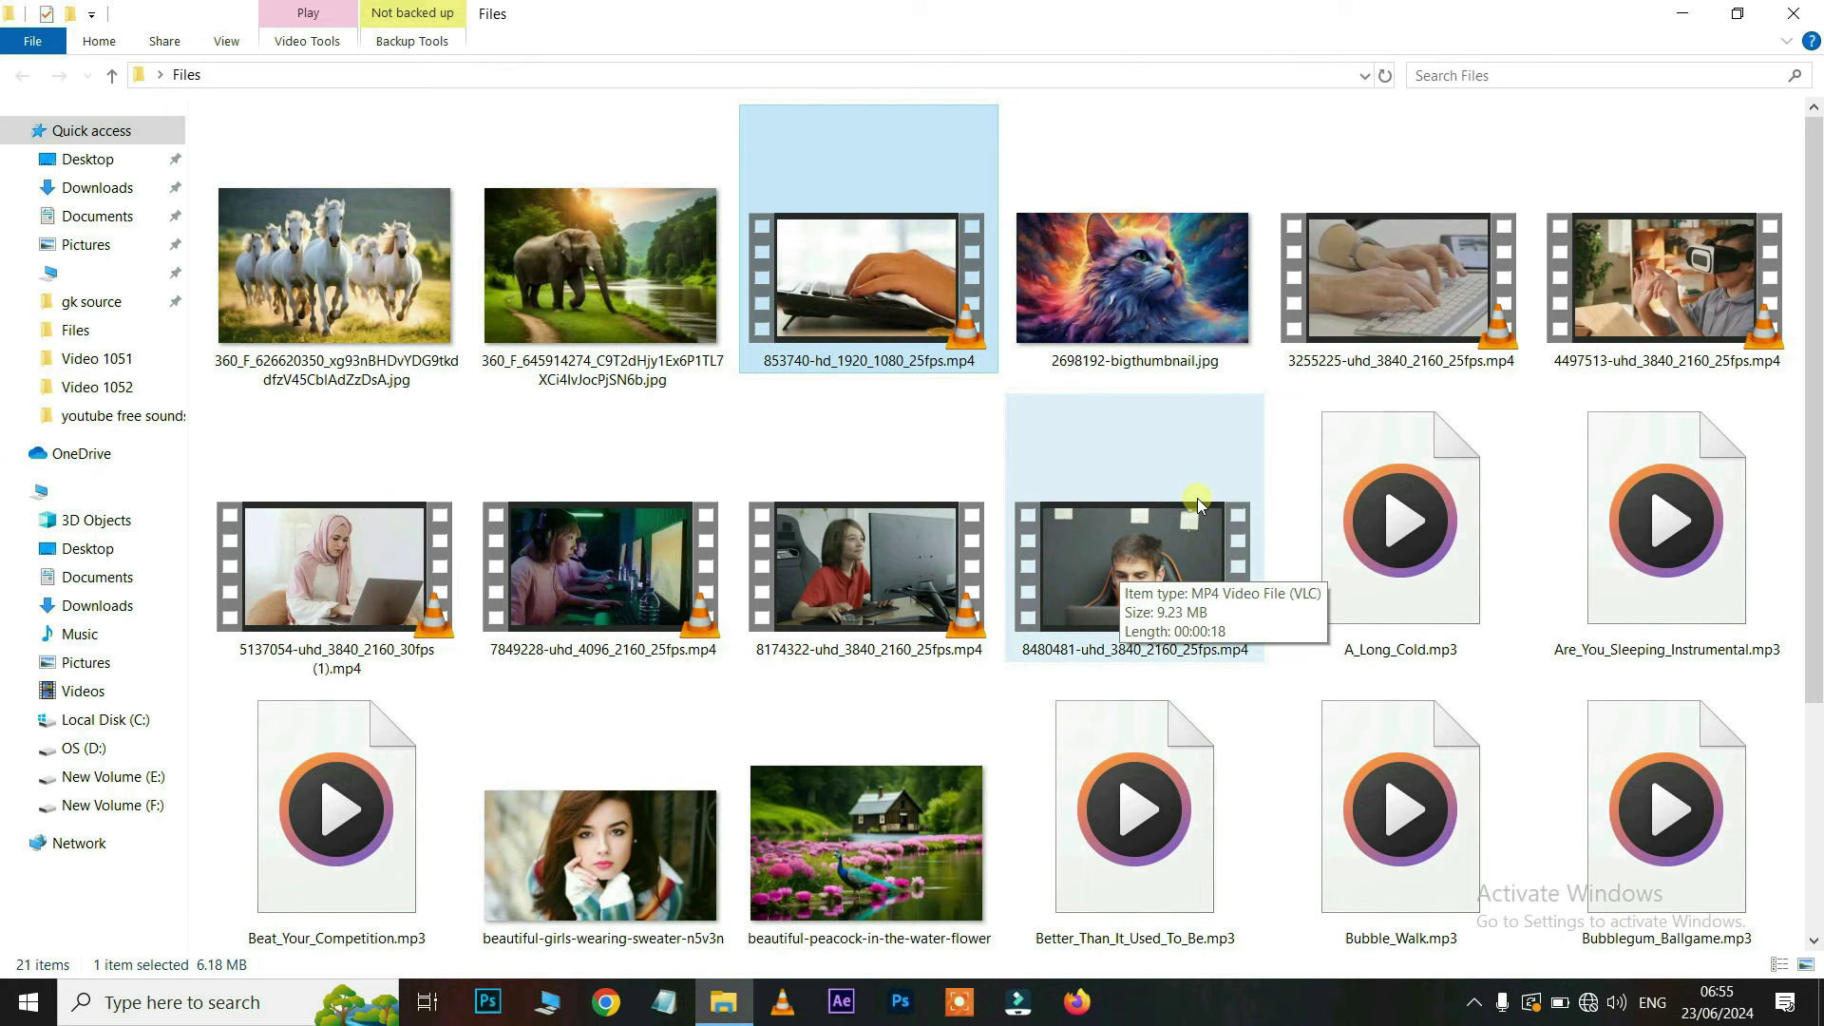
Scroll through the Files folder's 21 items, then bring Chrome to the front.
scroll(1199, 503, "down", 3)
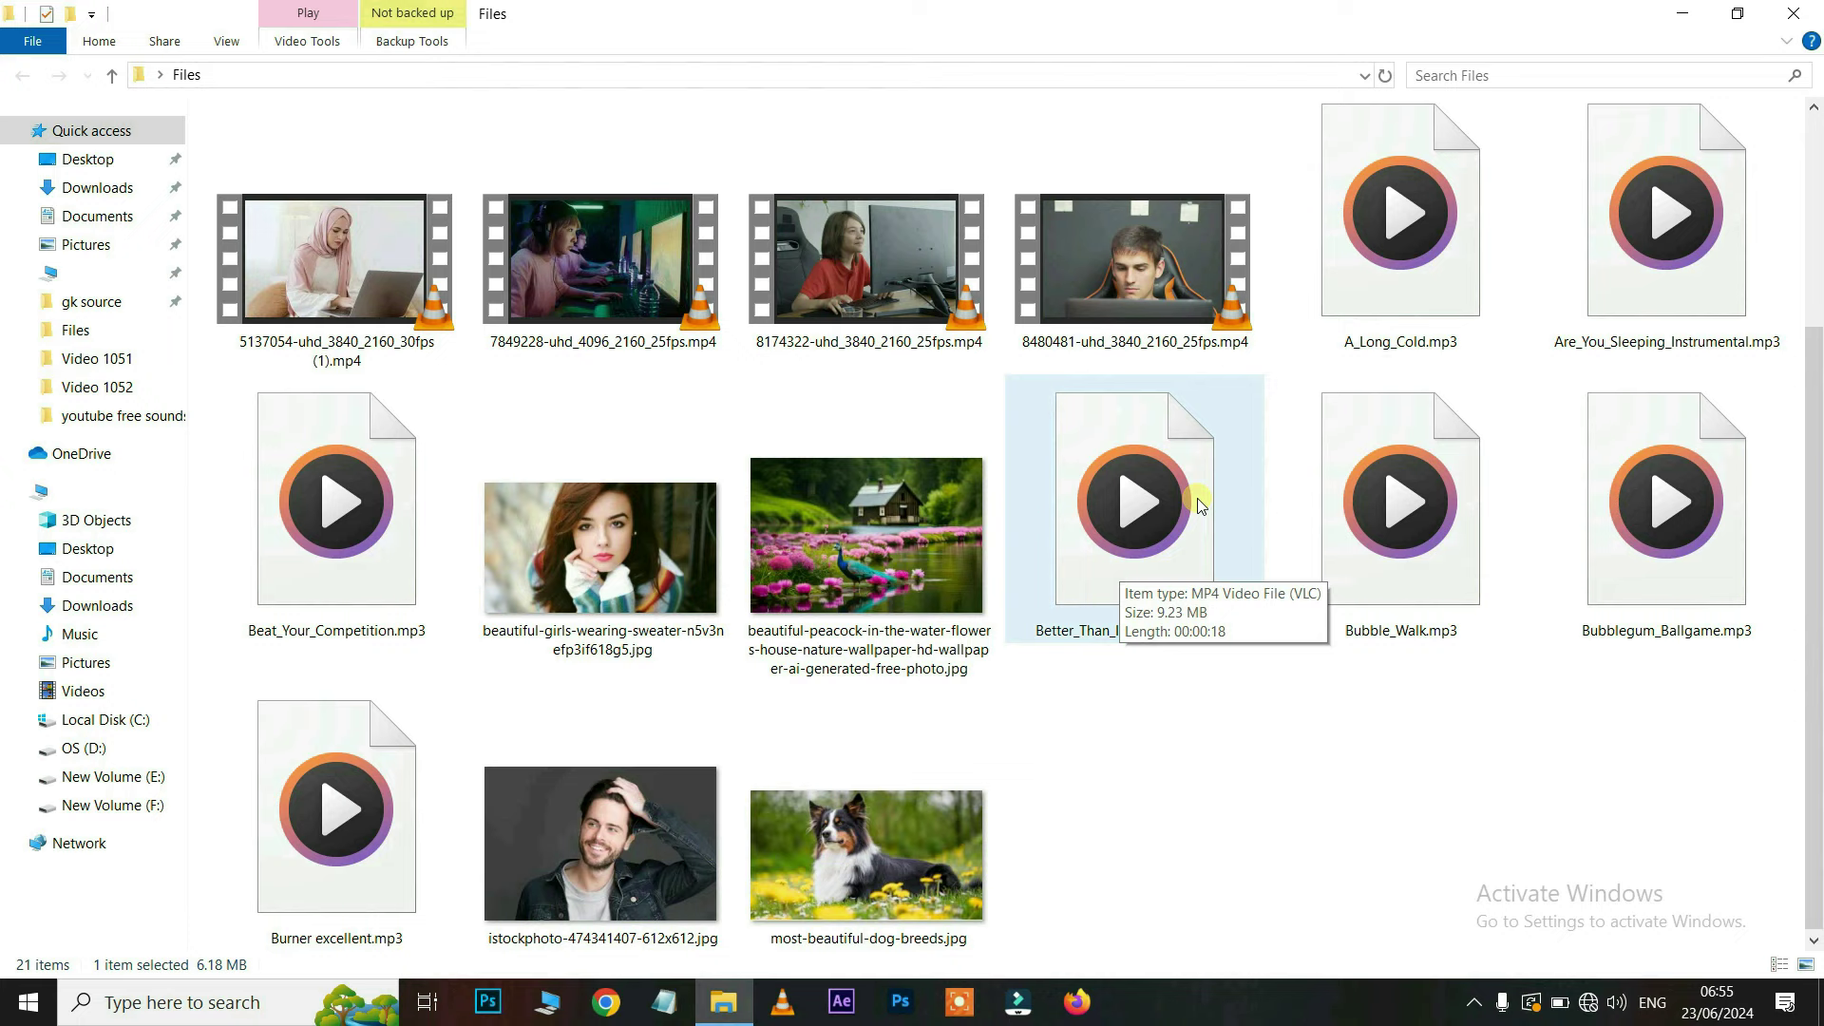
scroll(1199, 503, "up", 3)
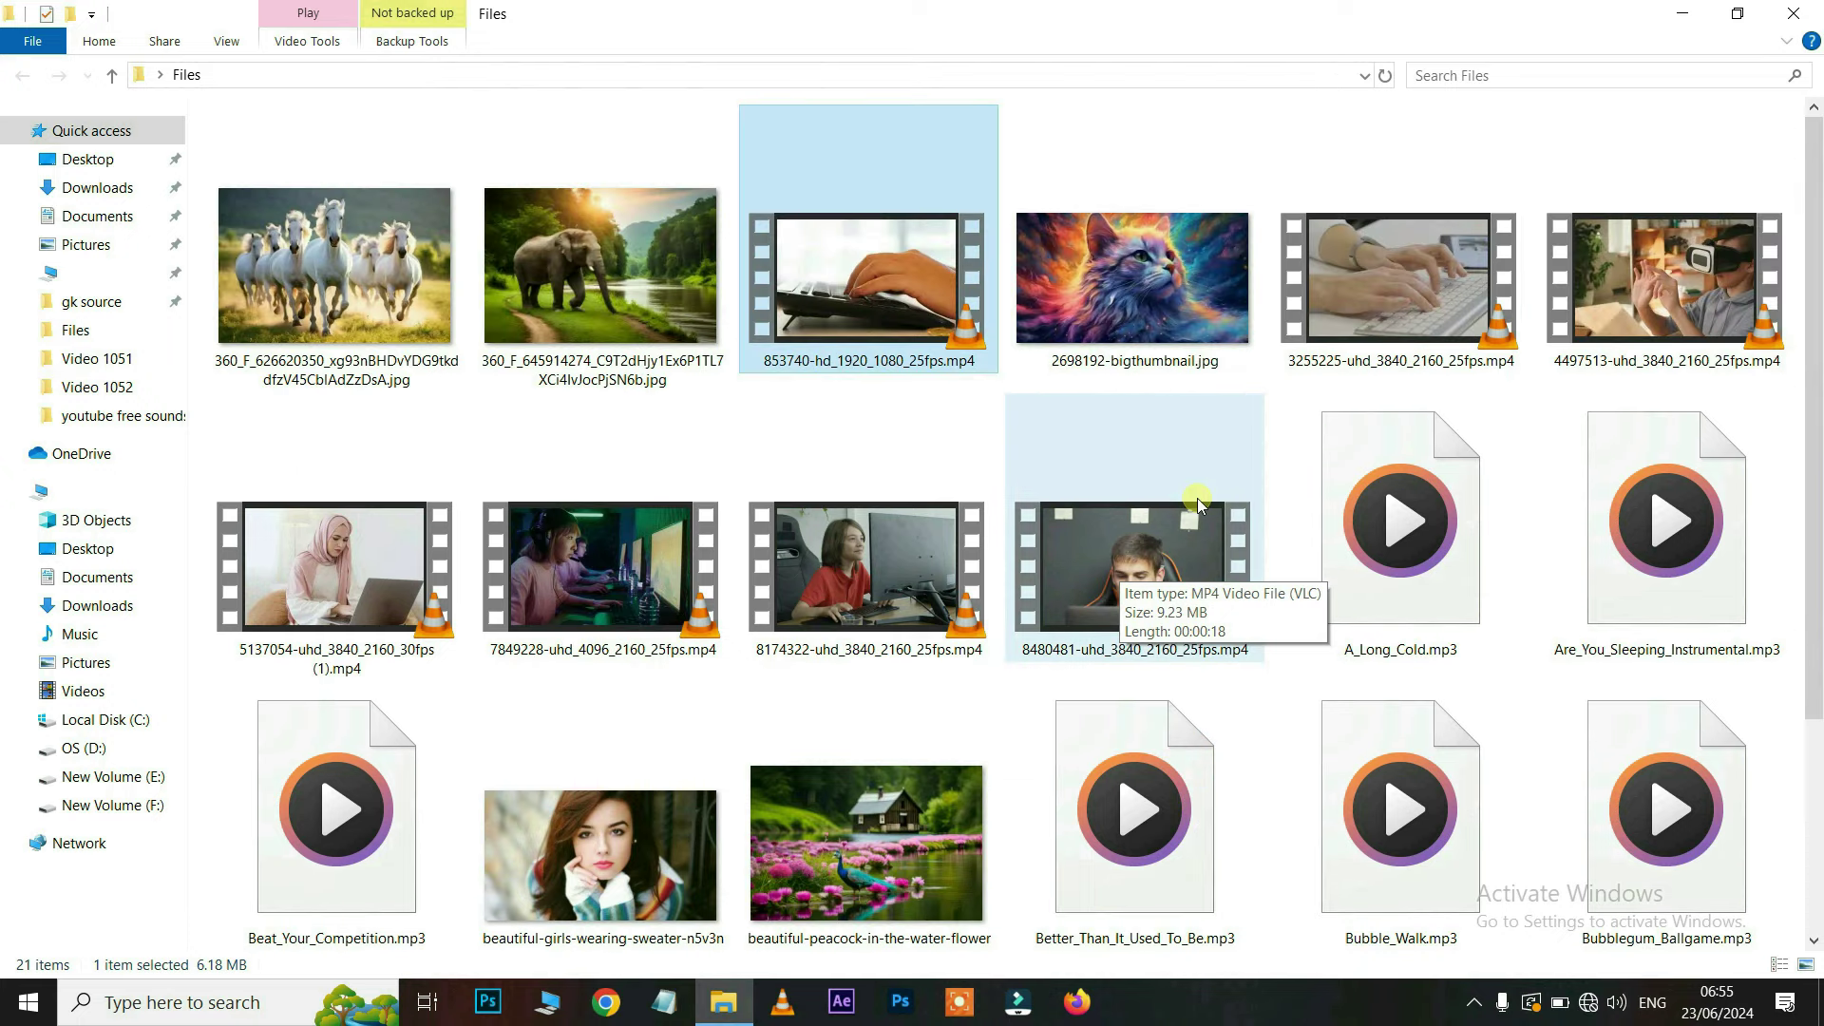
scroll(1199, 504, "down", 1)
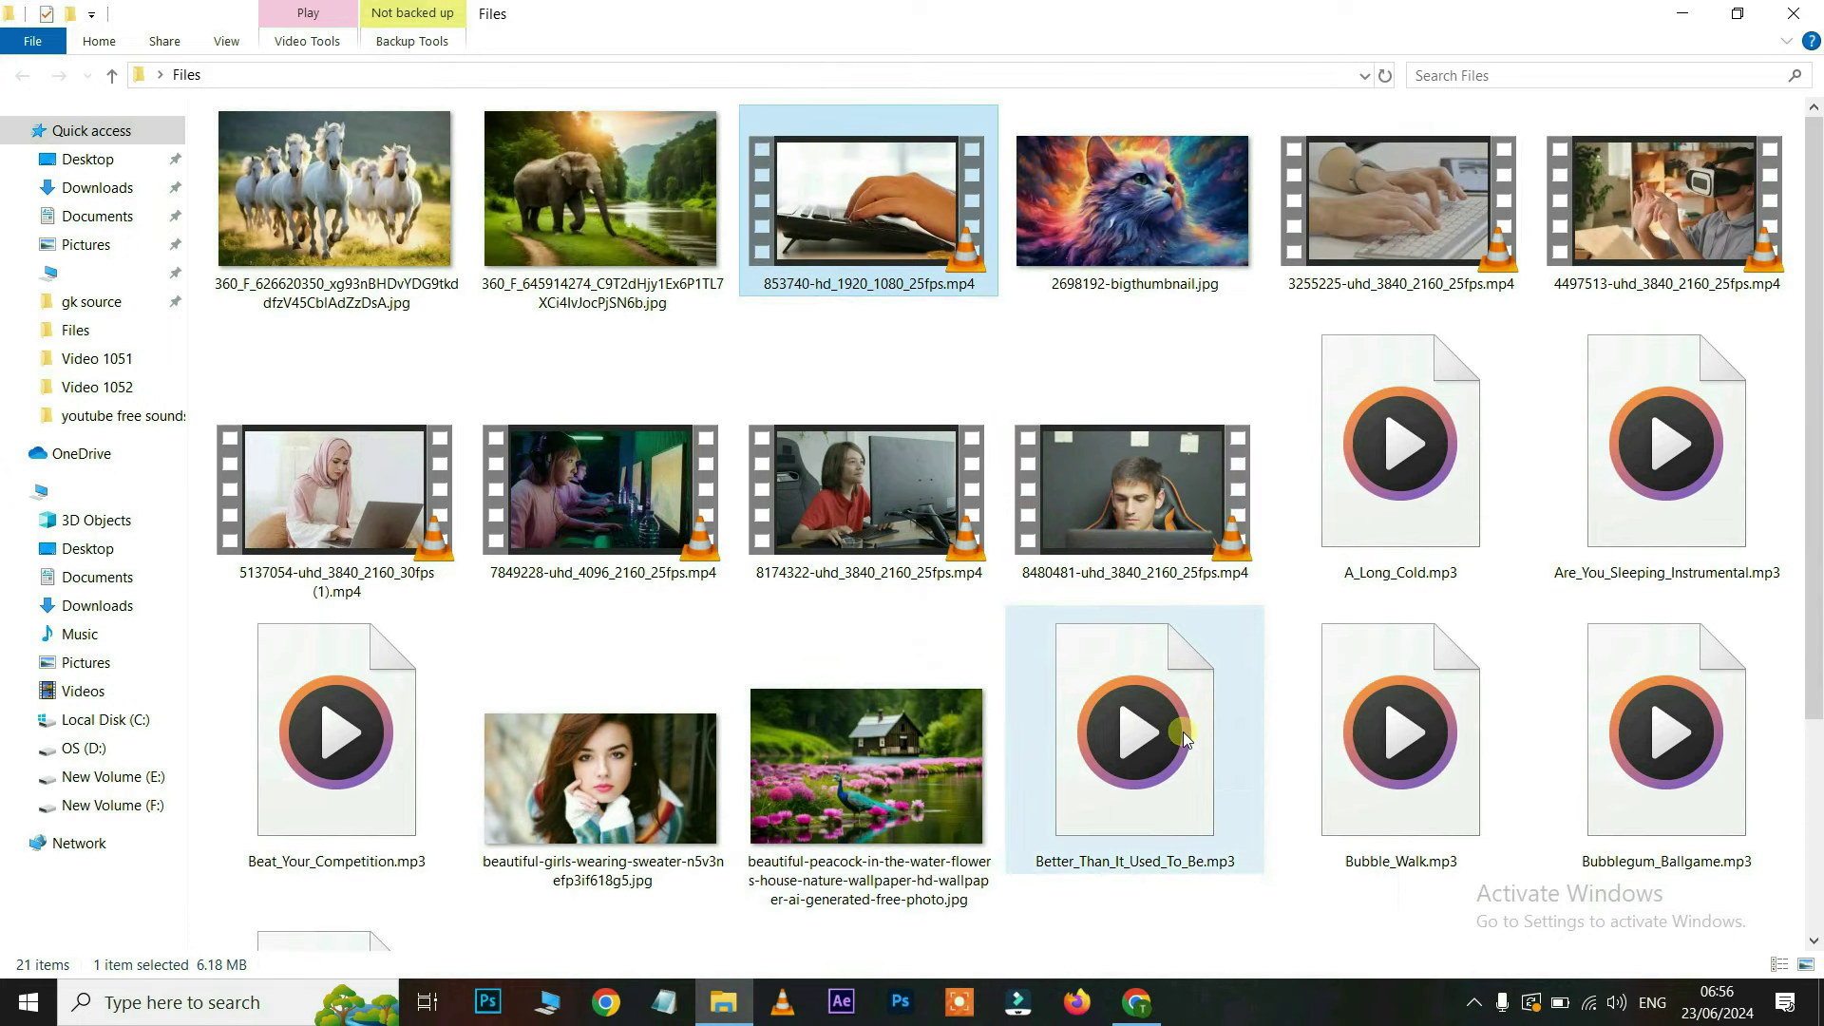
left_click(1140, 1002)
Scroll through the YouTube home page in Chrome.
left_click(228, 24)
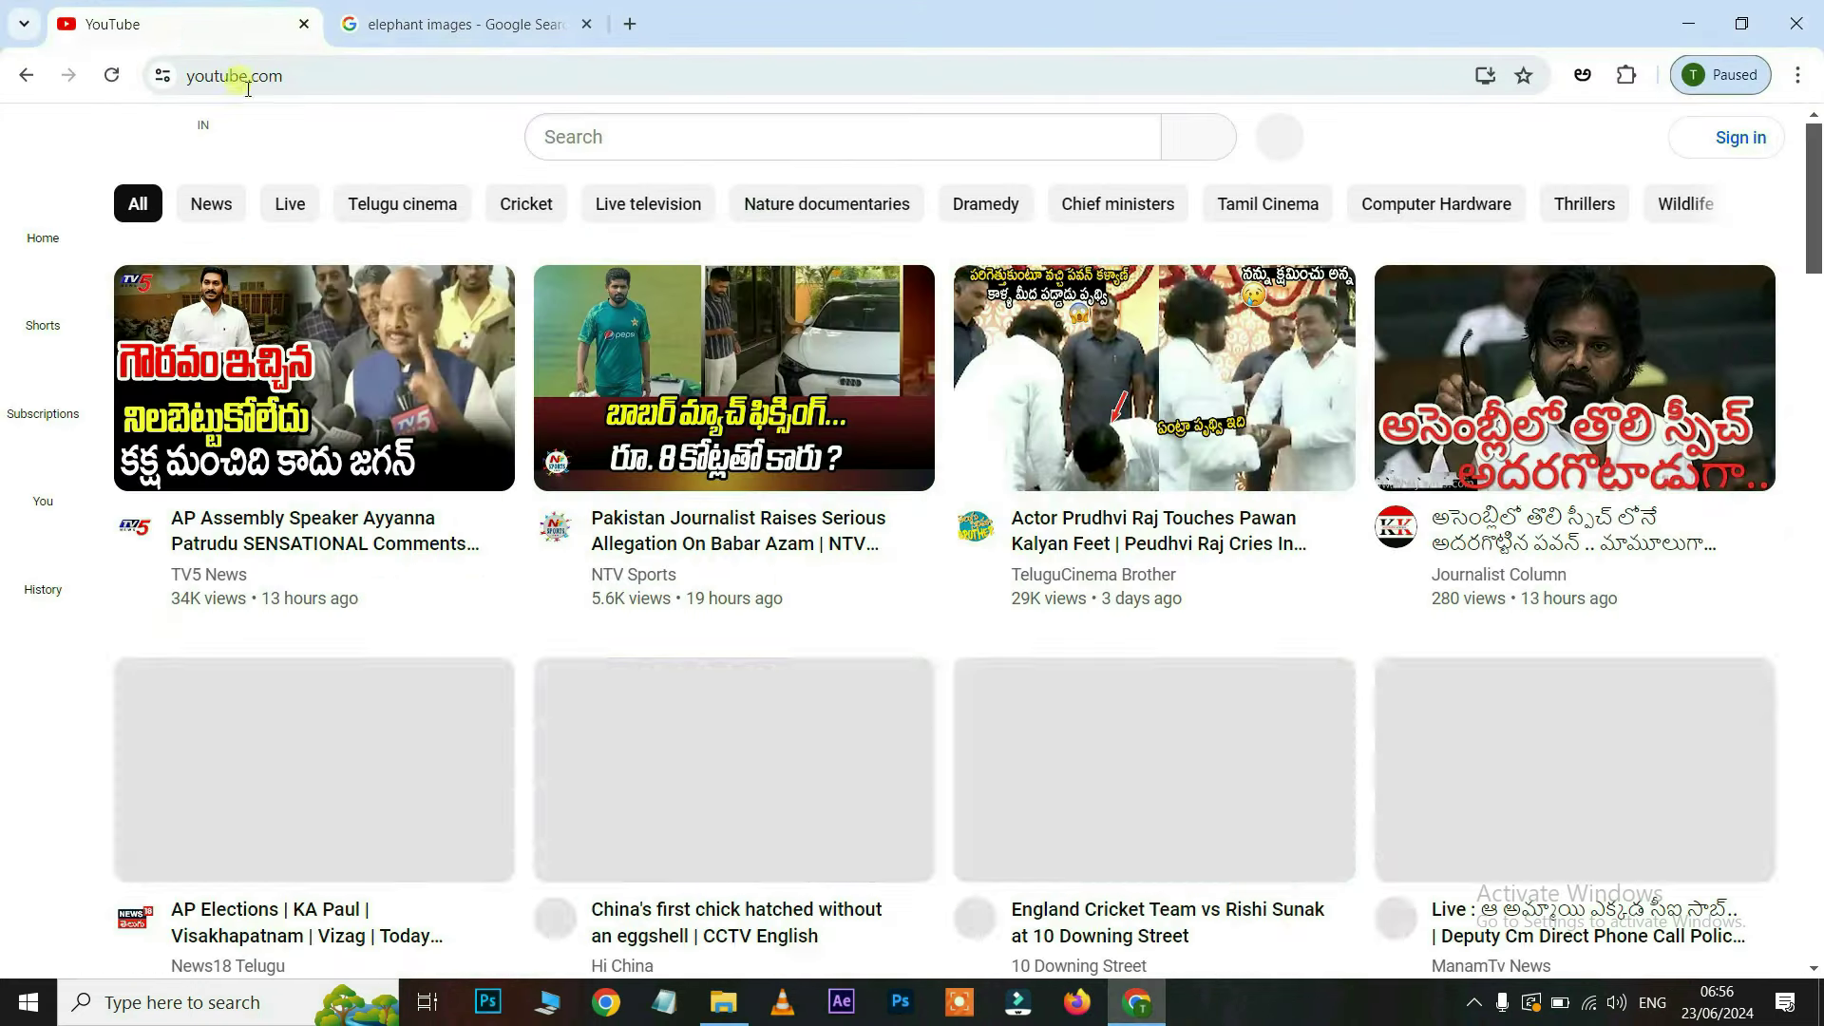
scroll(796, 462, "down", 8)
scroll(796, 463, "down", 10)
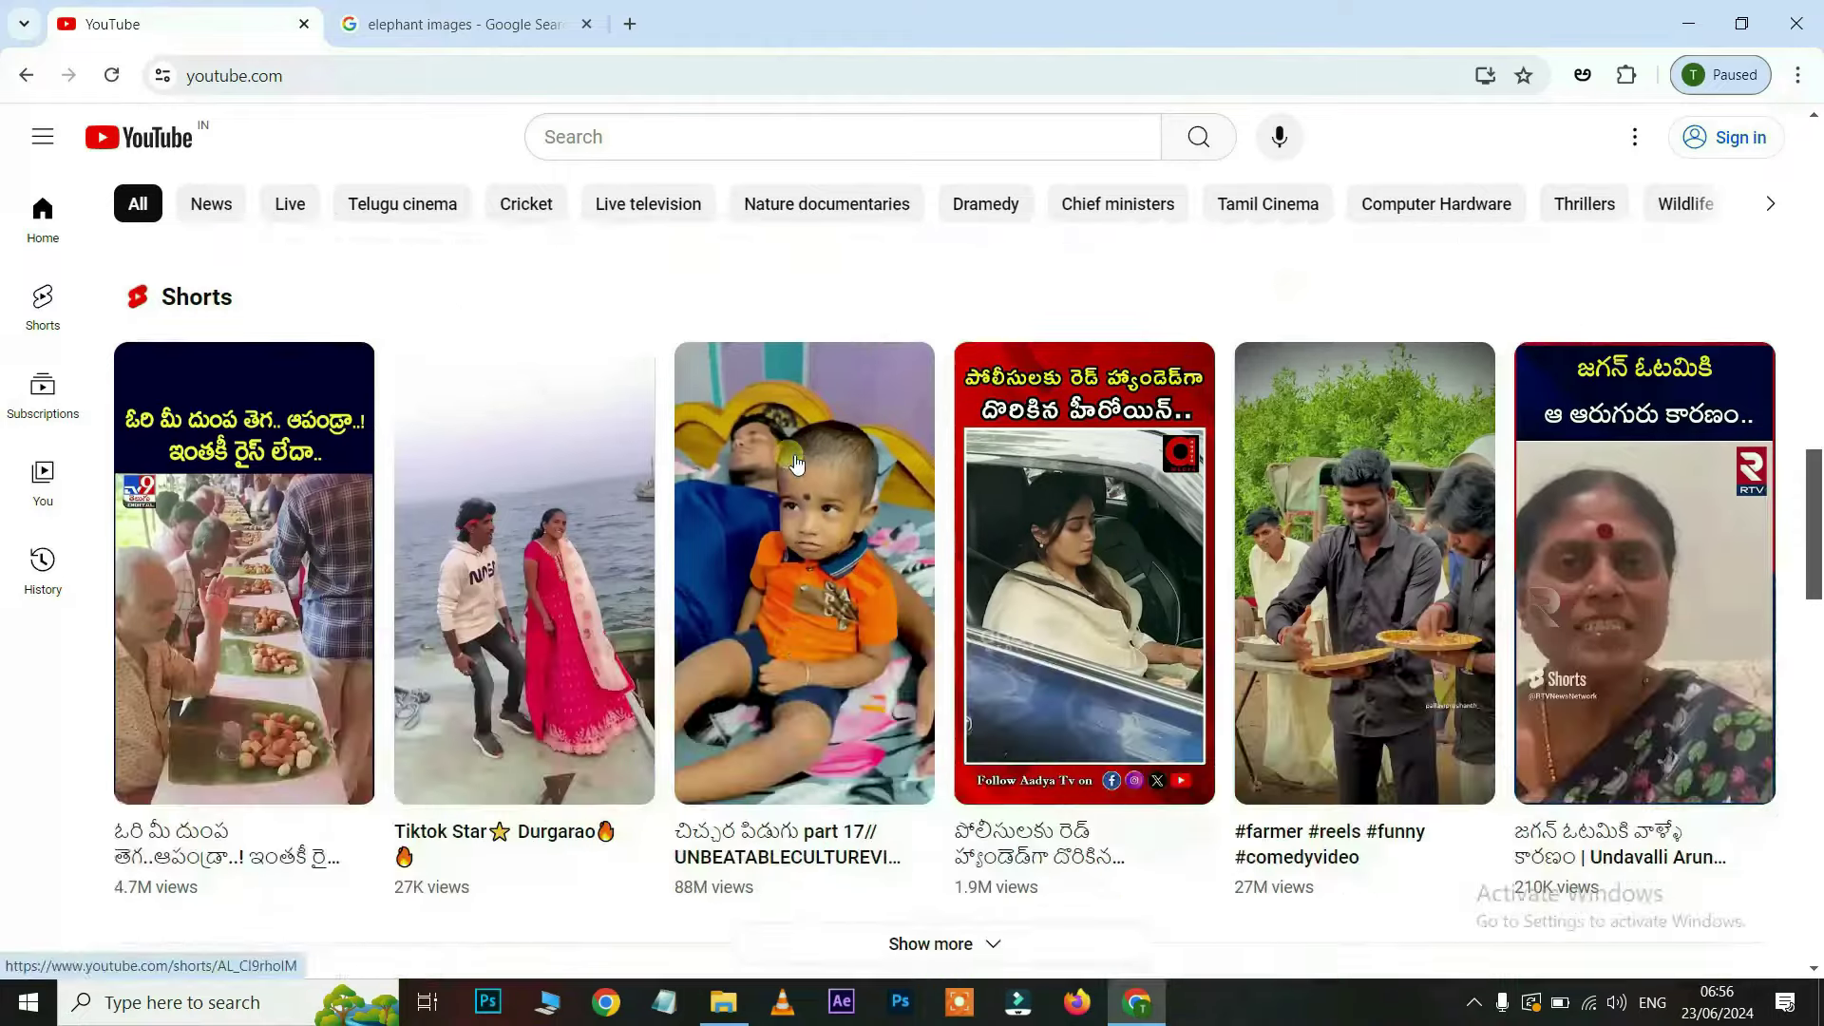
scroll(796, 463, "down", 12)
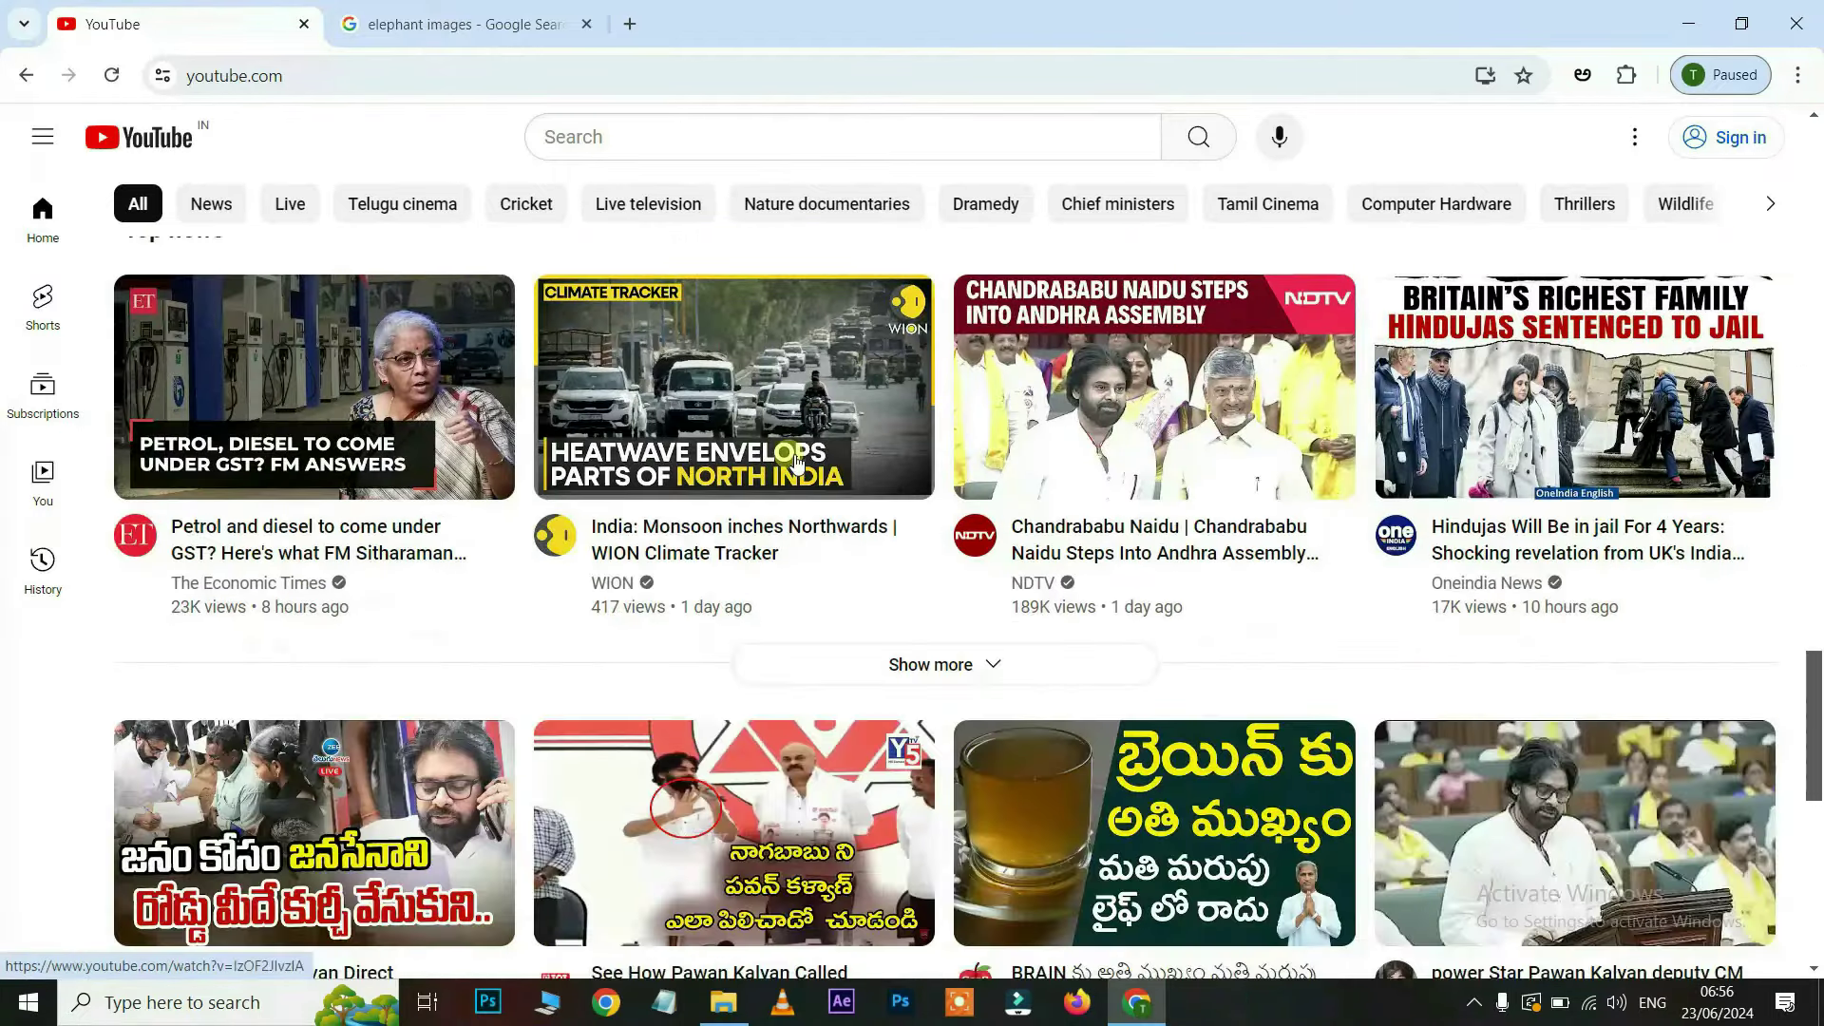
scroll(797, 462, "up", 3)
scroll(796, 463, "up", 5)
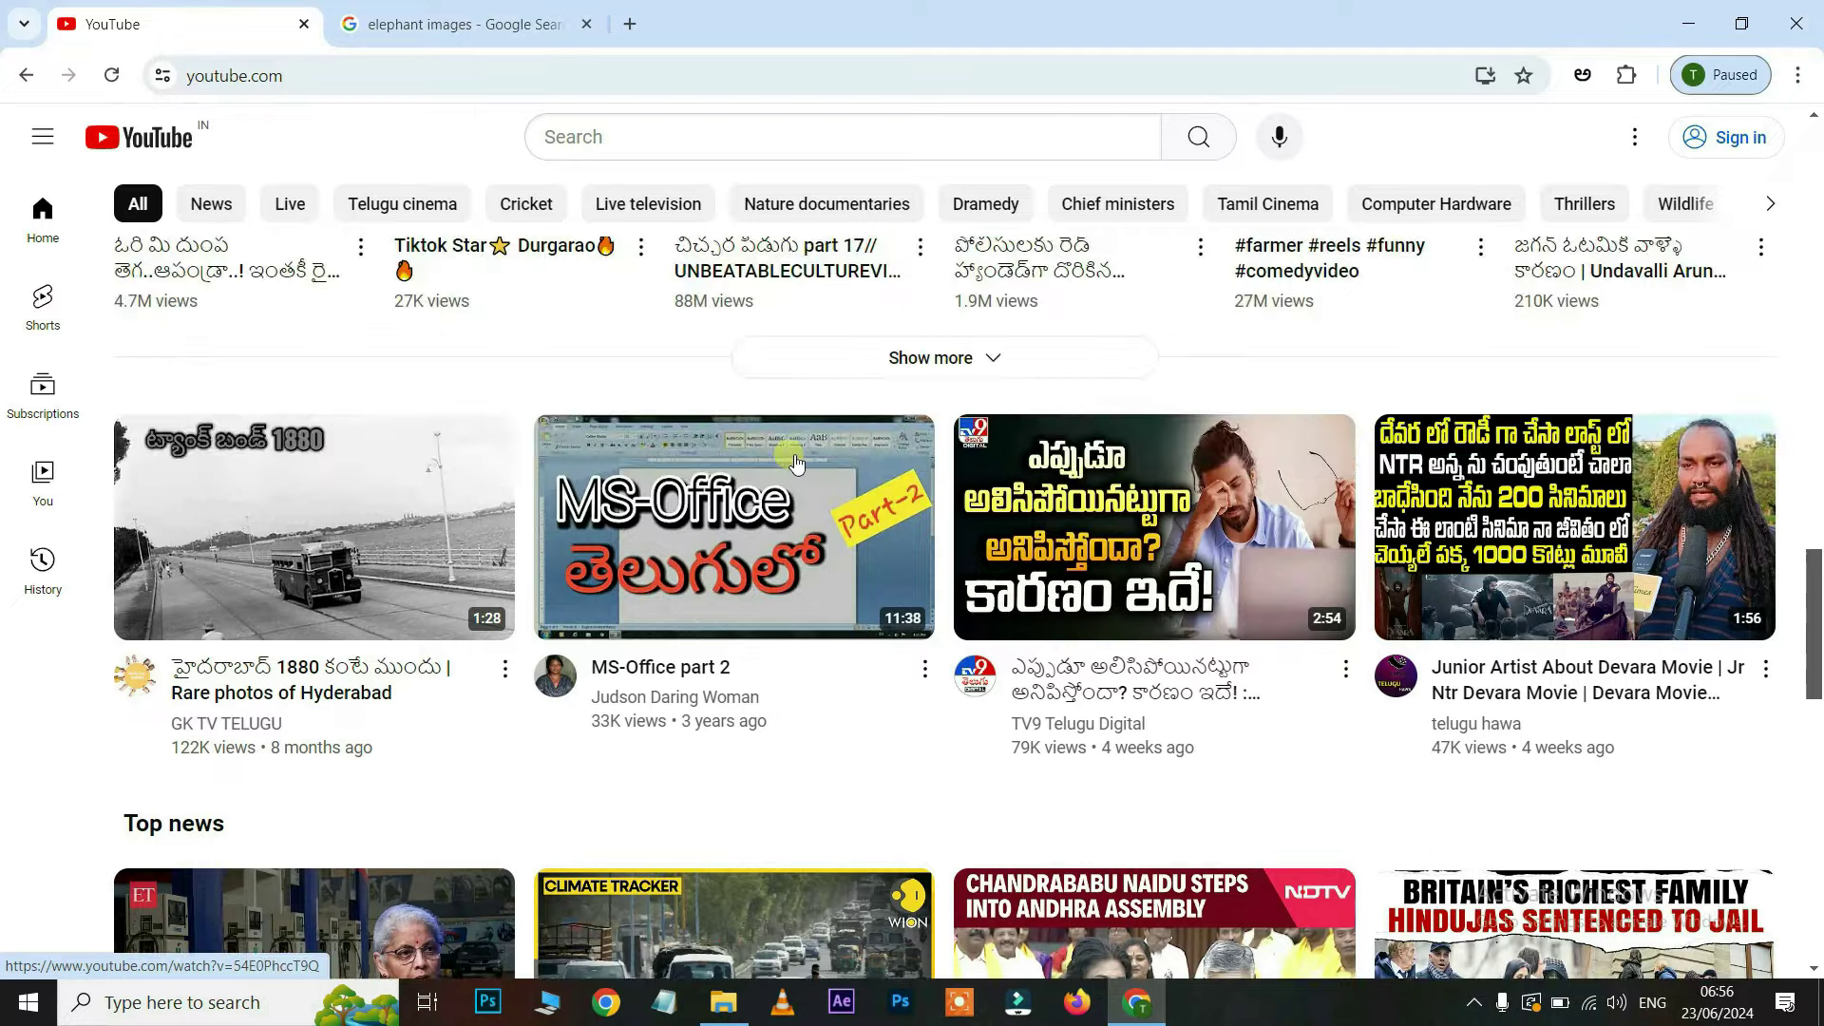
Browse the 'elephant images' Google results, then close Chrome.
left_click(466, 16)
scroll(848, 361, "down", 10)
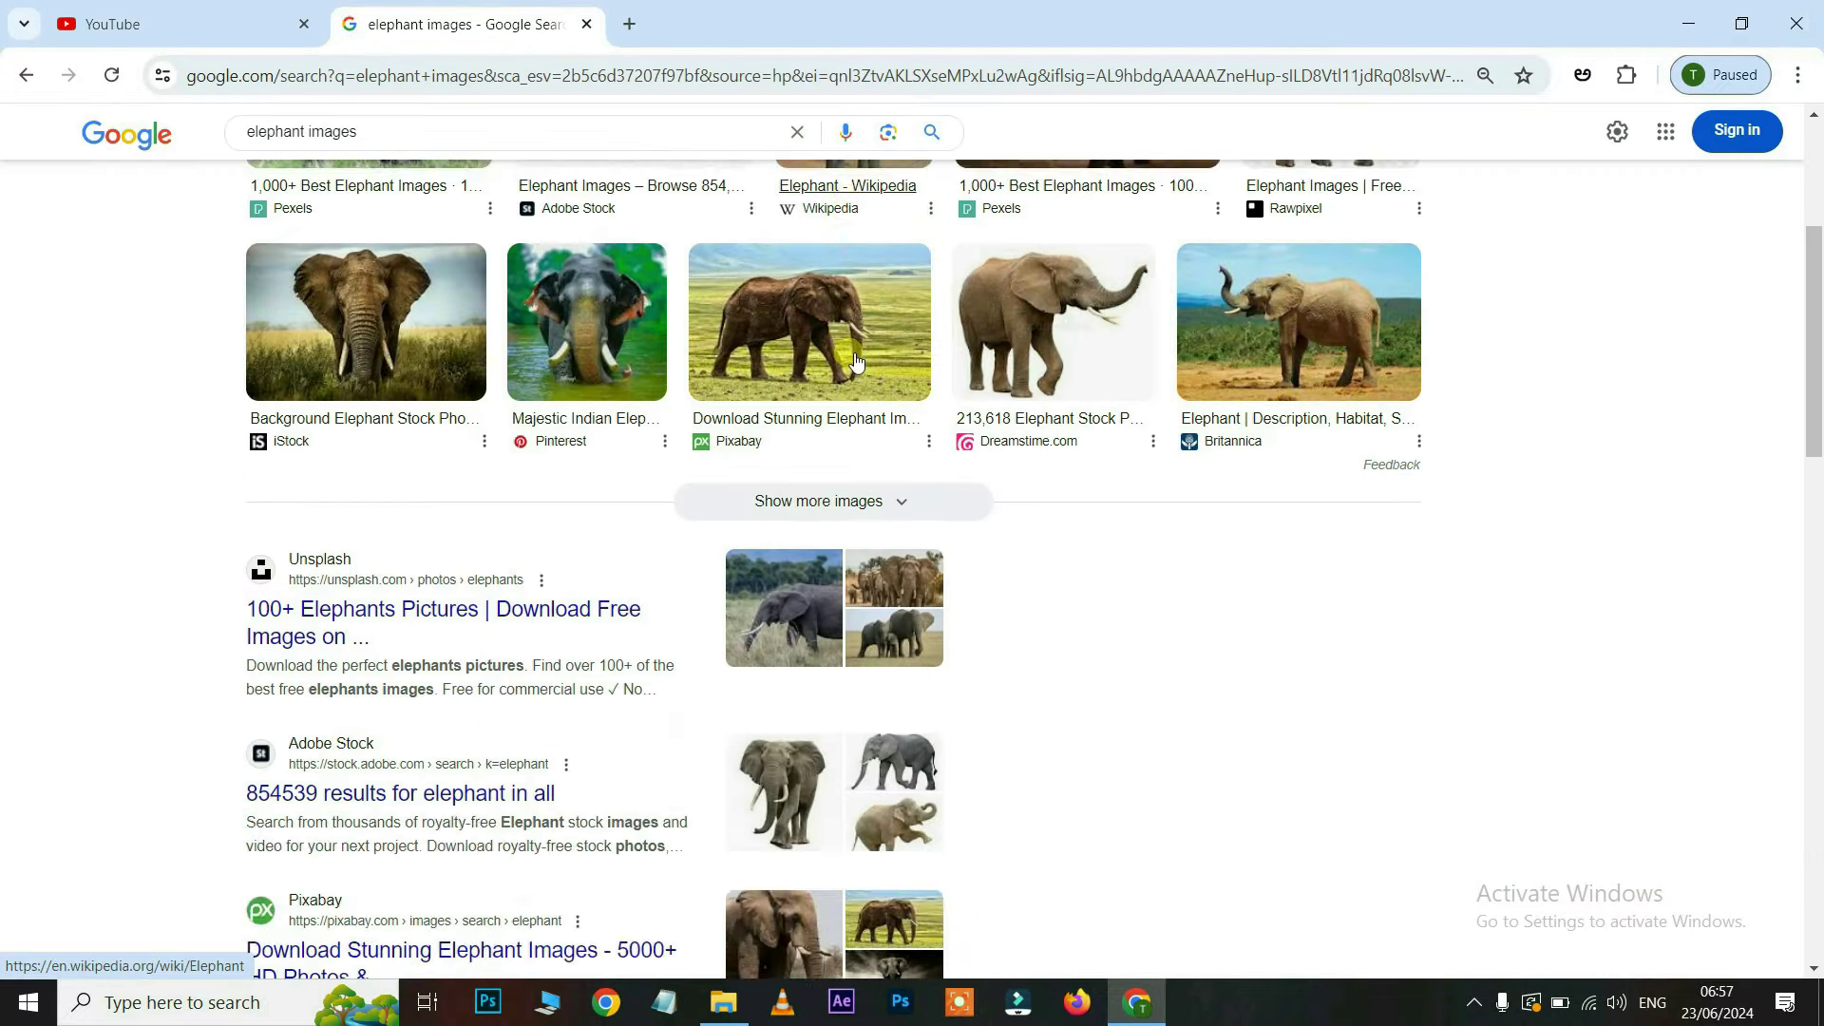
scroll(856, 359, "down", 12)
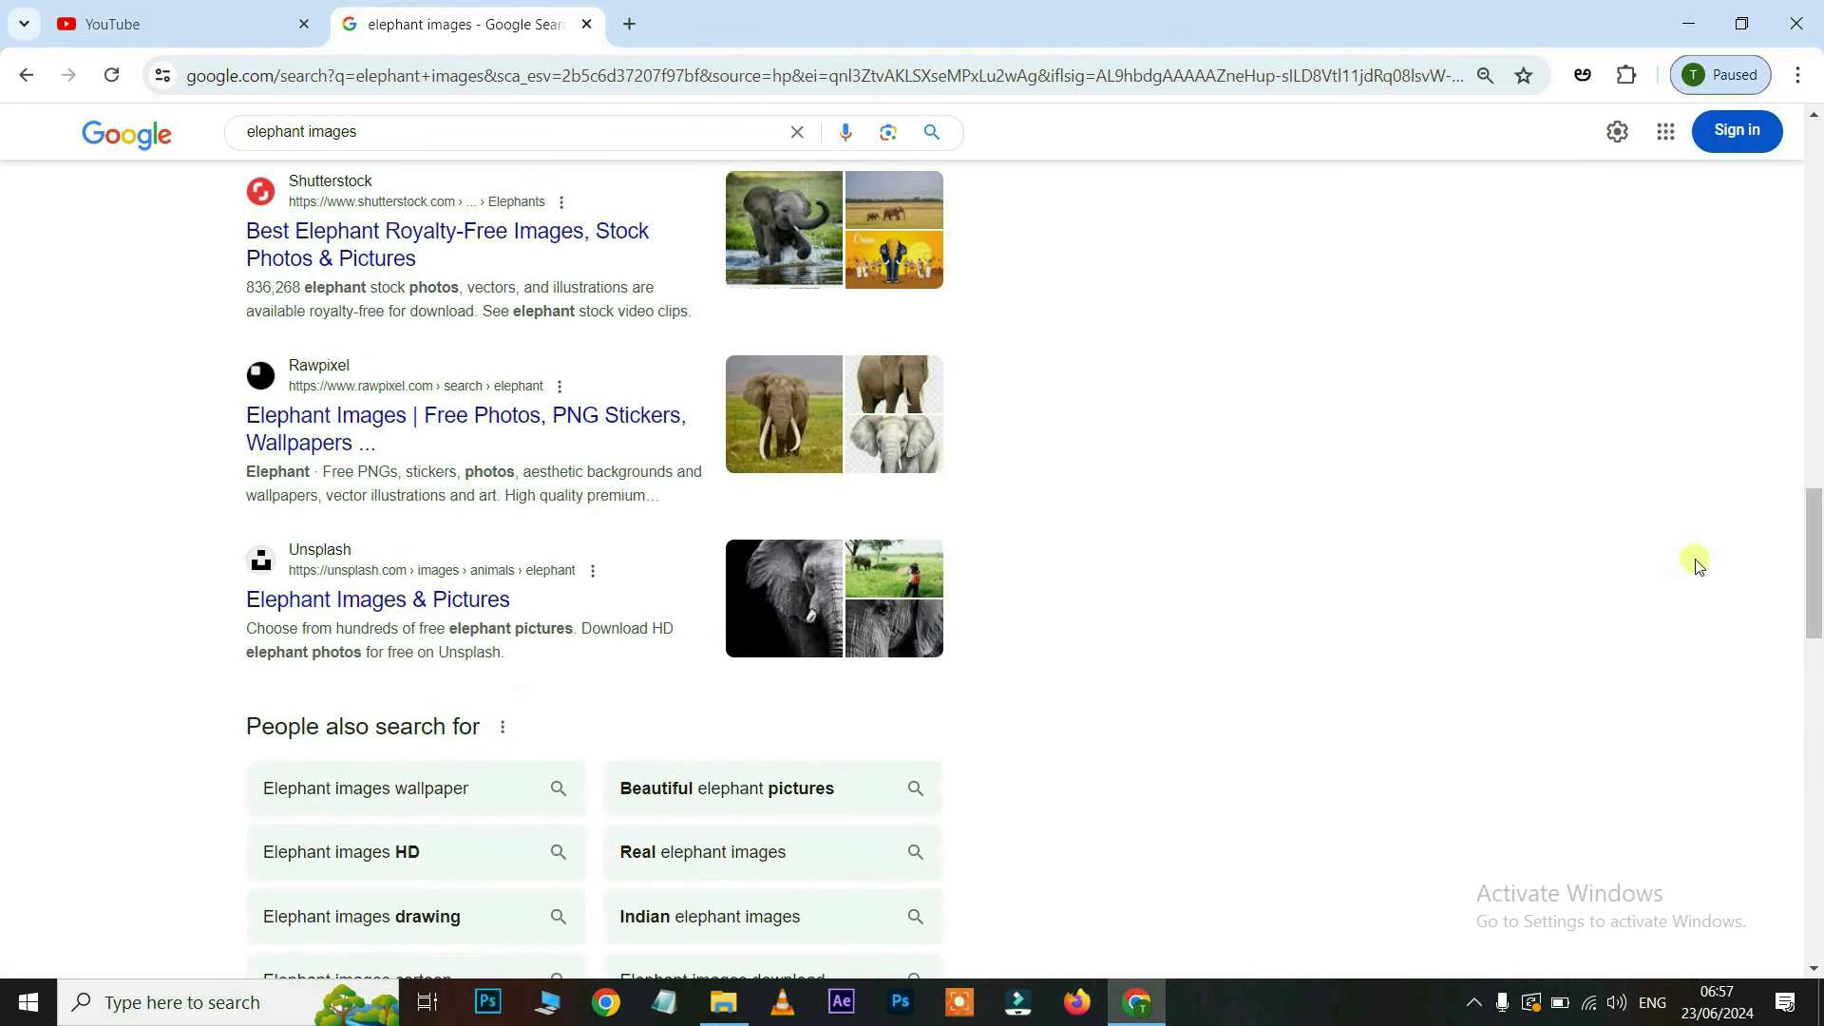
mouse_move(1815, 559)
left_mouse_down()
mouse_move(1815, 222)
mouse_move(1816, 655)
mouse_move(1816, 530)
left_mouse_up()
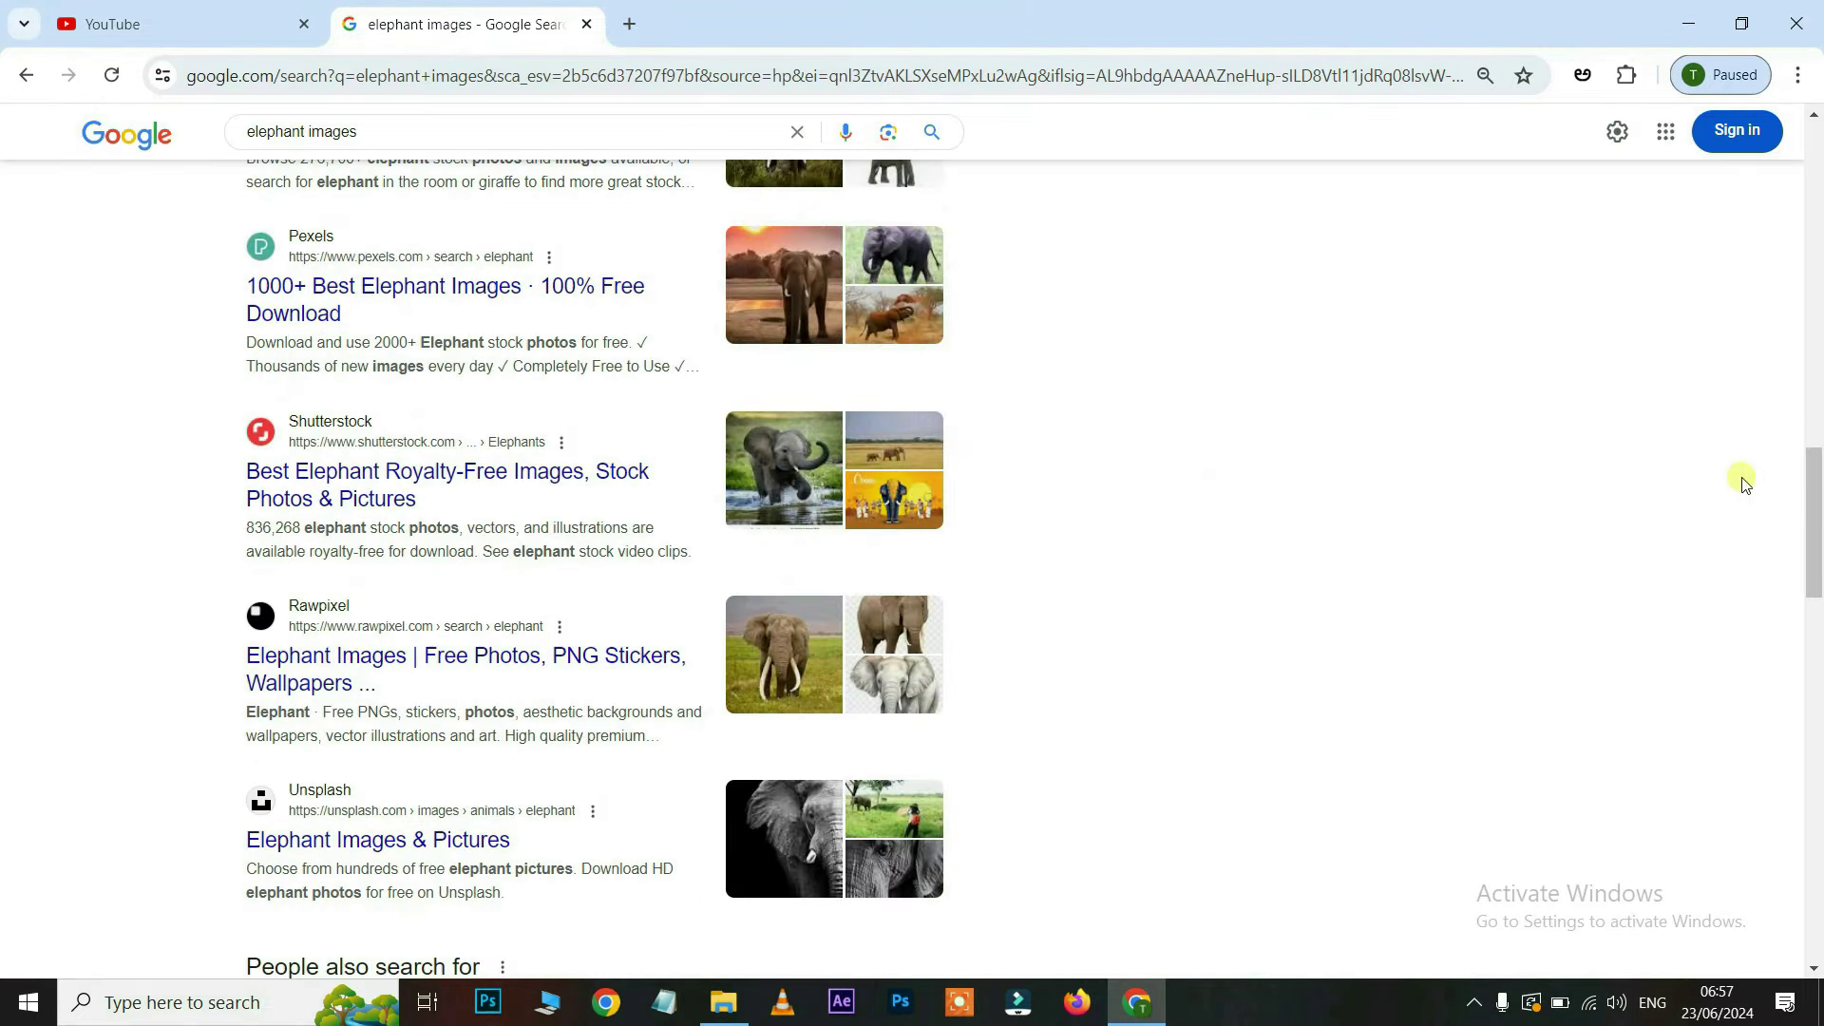
scroll(1541, 488, "up", 1)
scroll(1540, 484, "up", 2)
scroll(1539, 482, "down", 10)
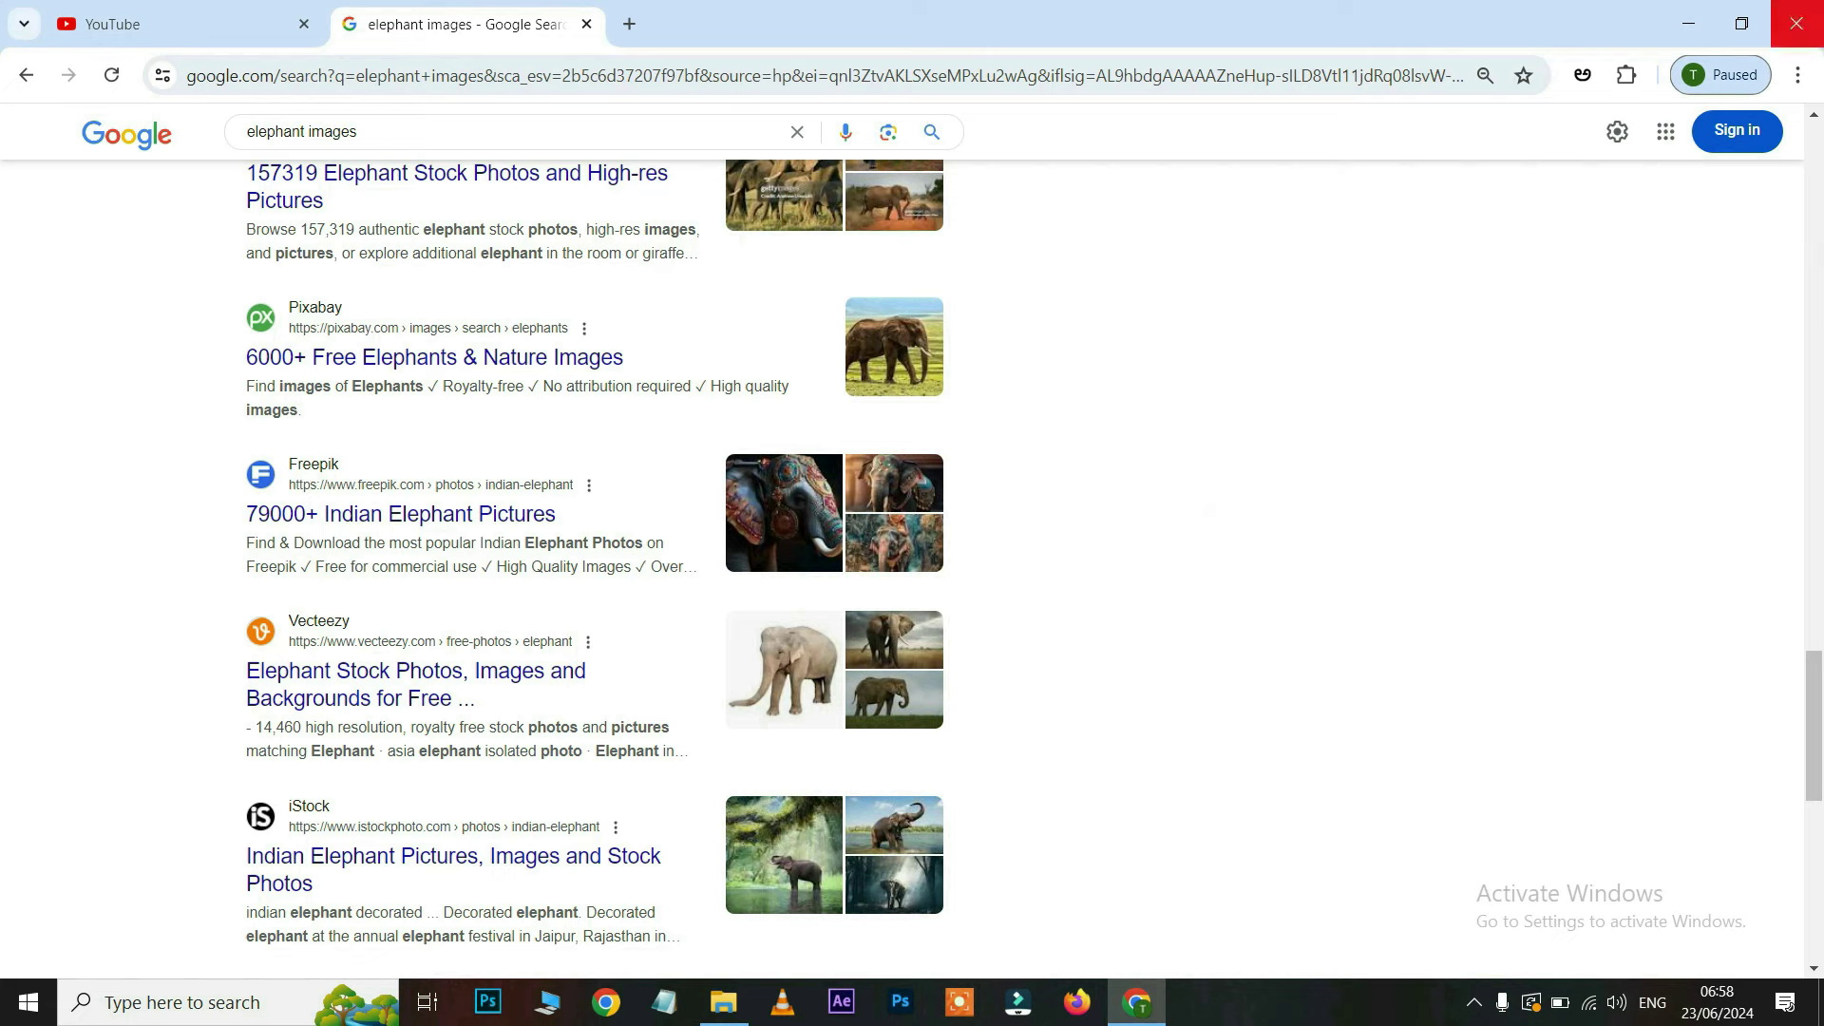
left_click(1815, 14)
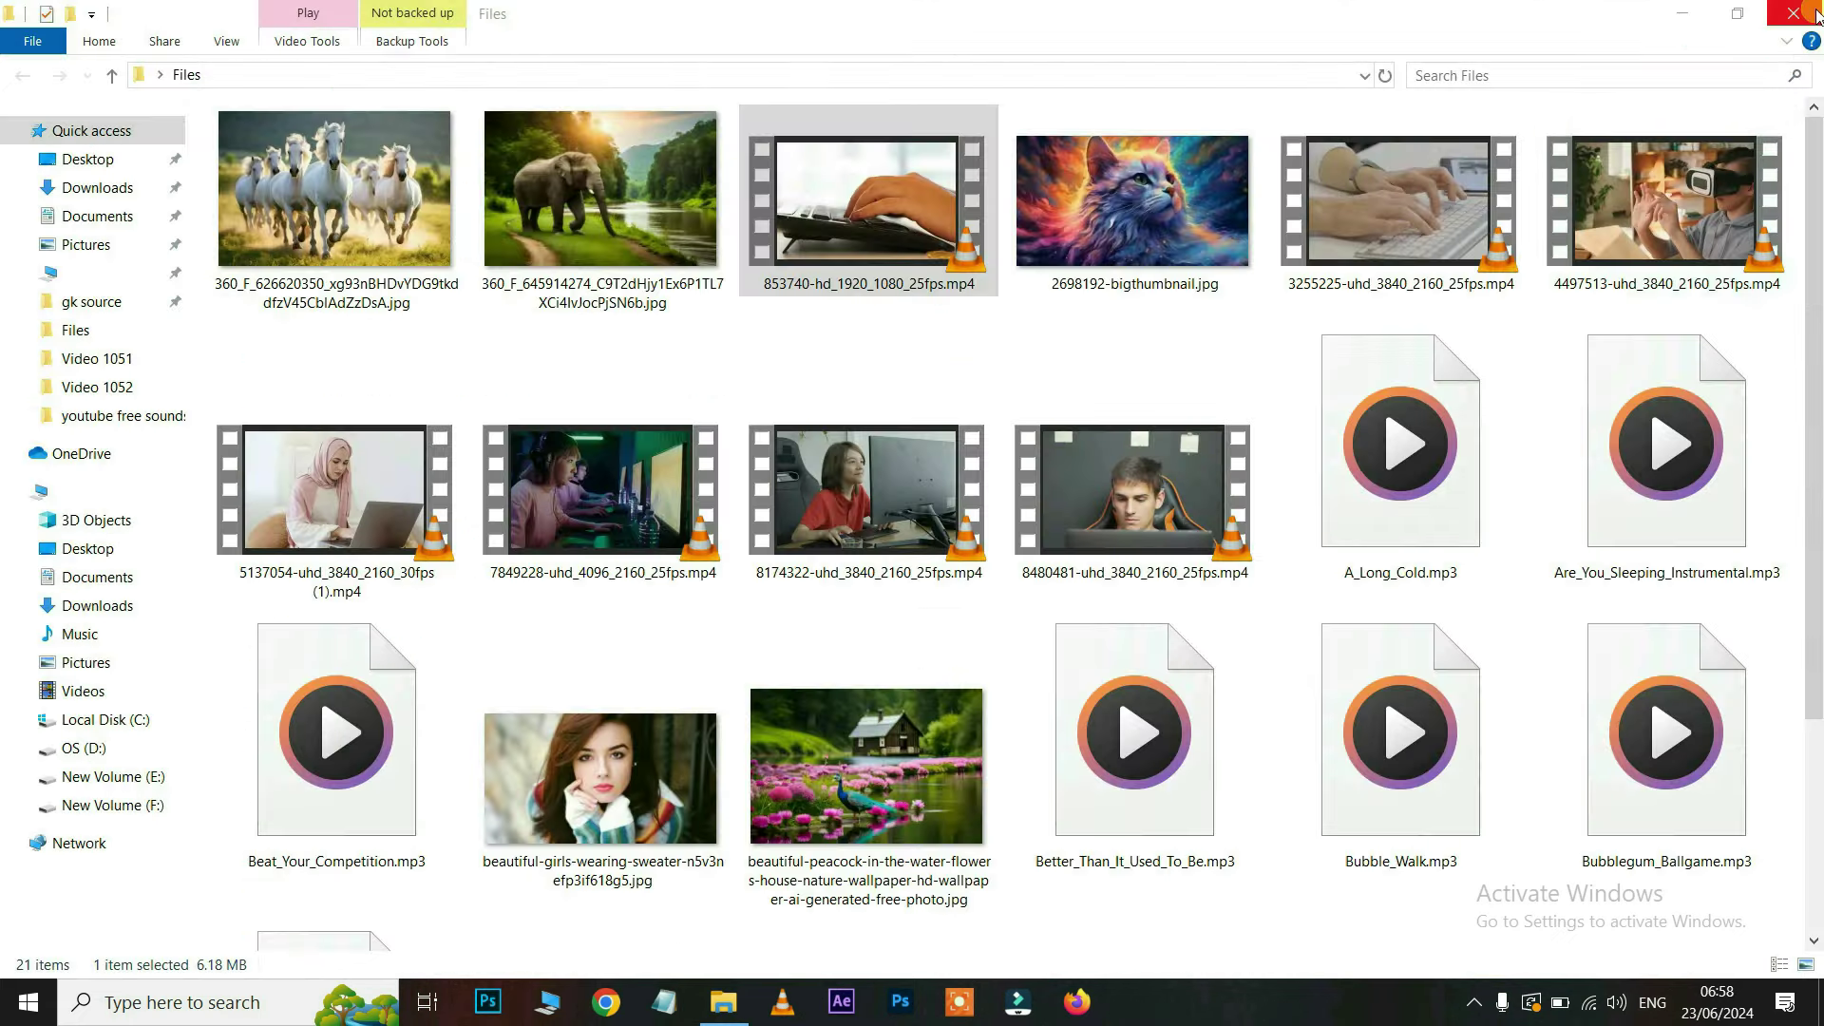
Close the Files window and create a new folder on the desktop.
left_click(1803, 14)
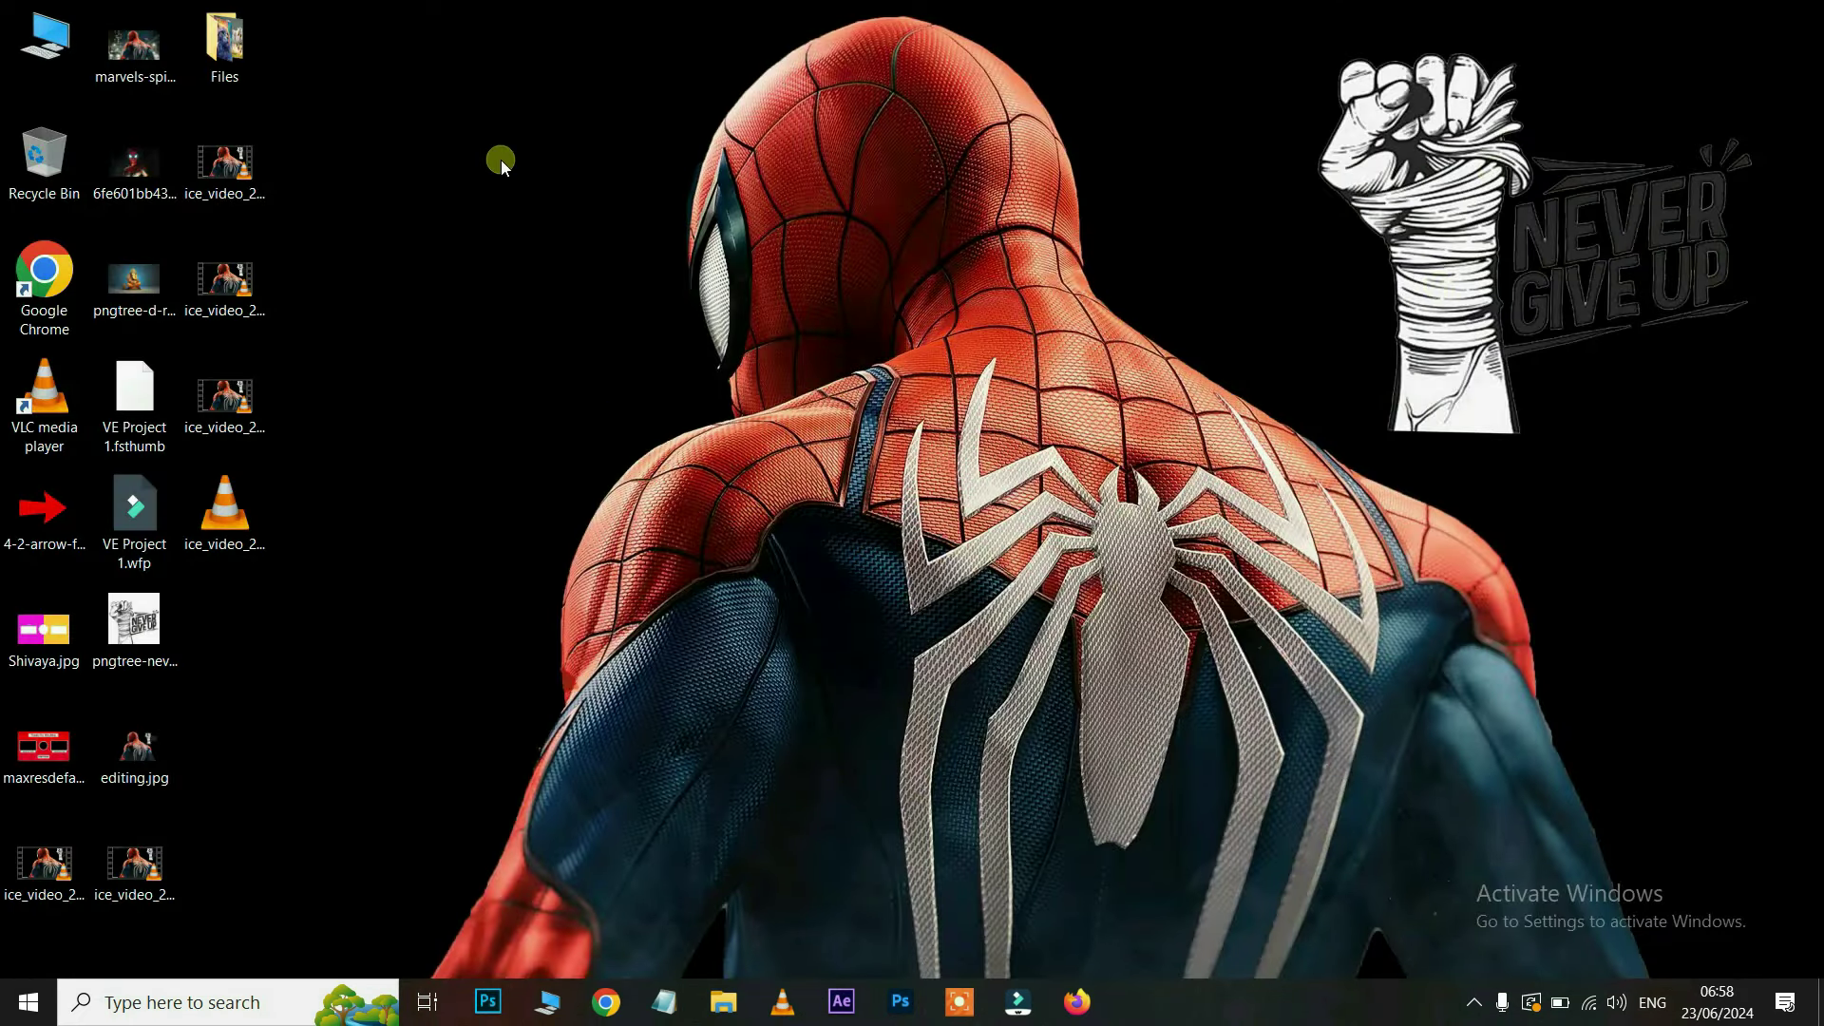
right_click(502, 162)
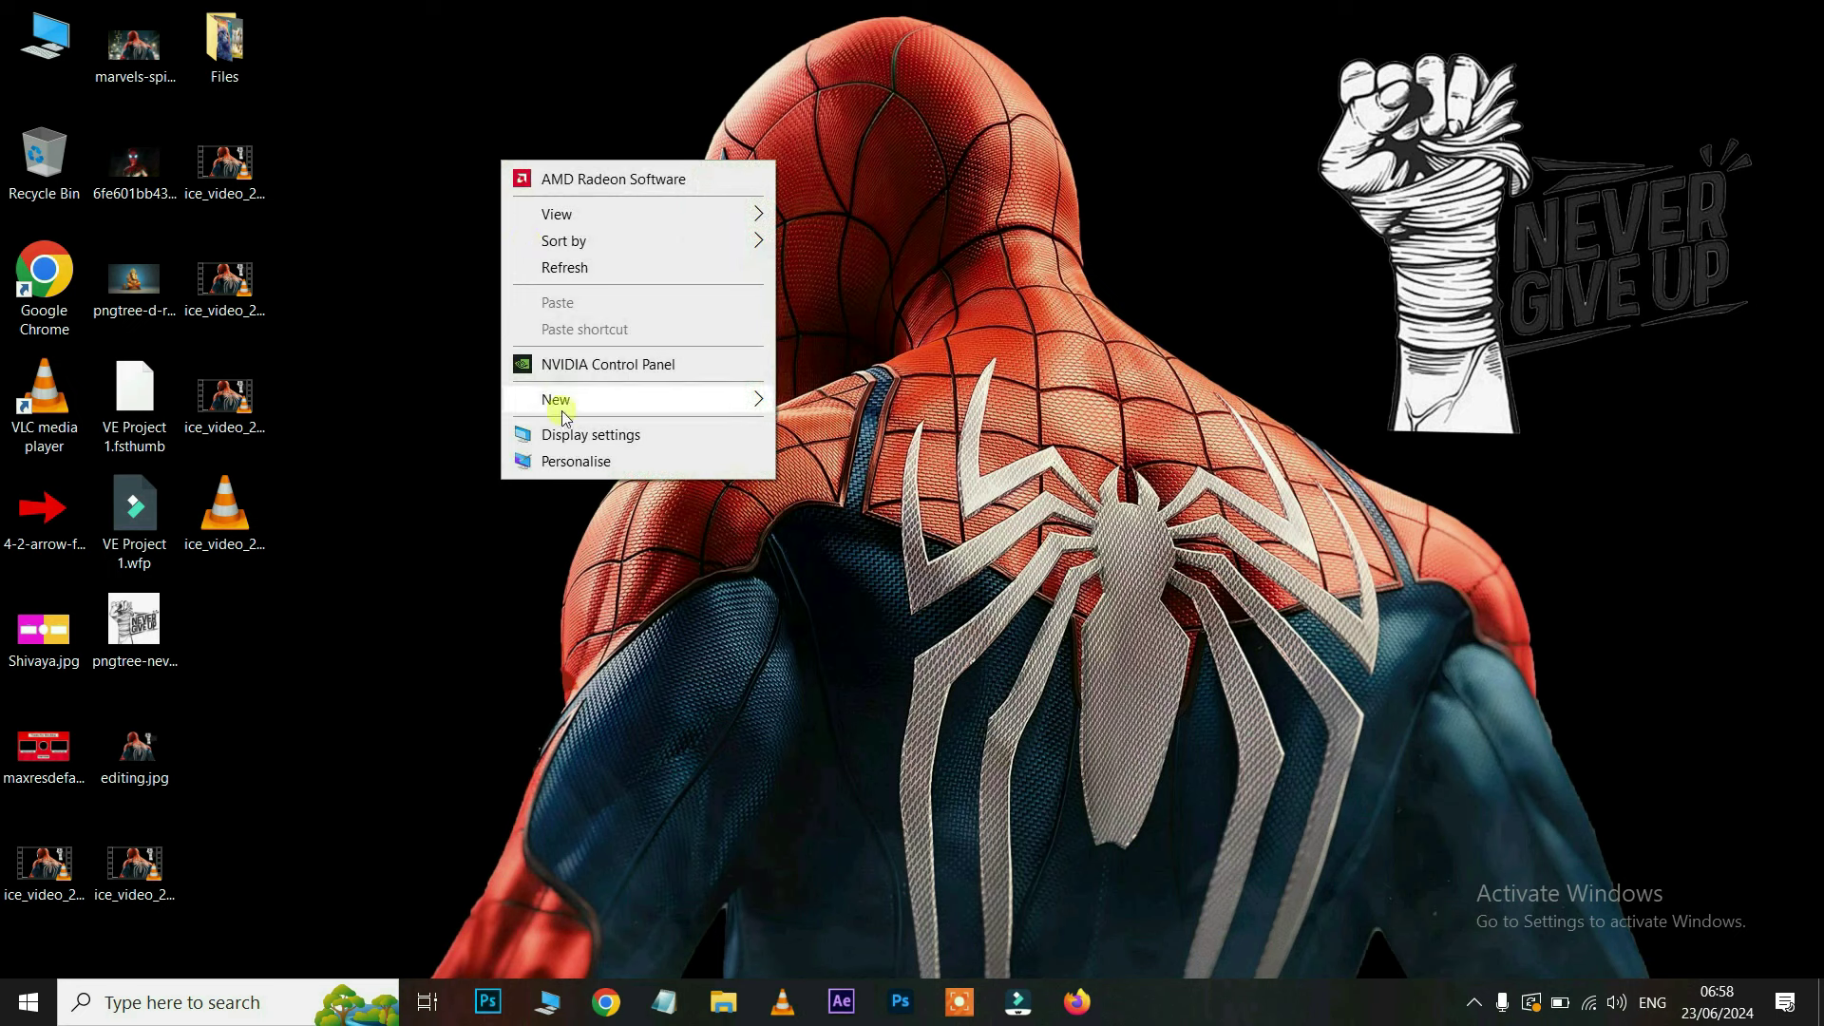
mouse_move(560, 403)
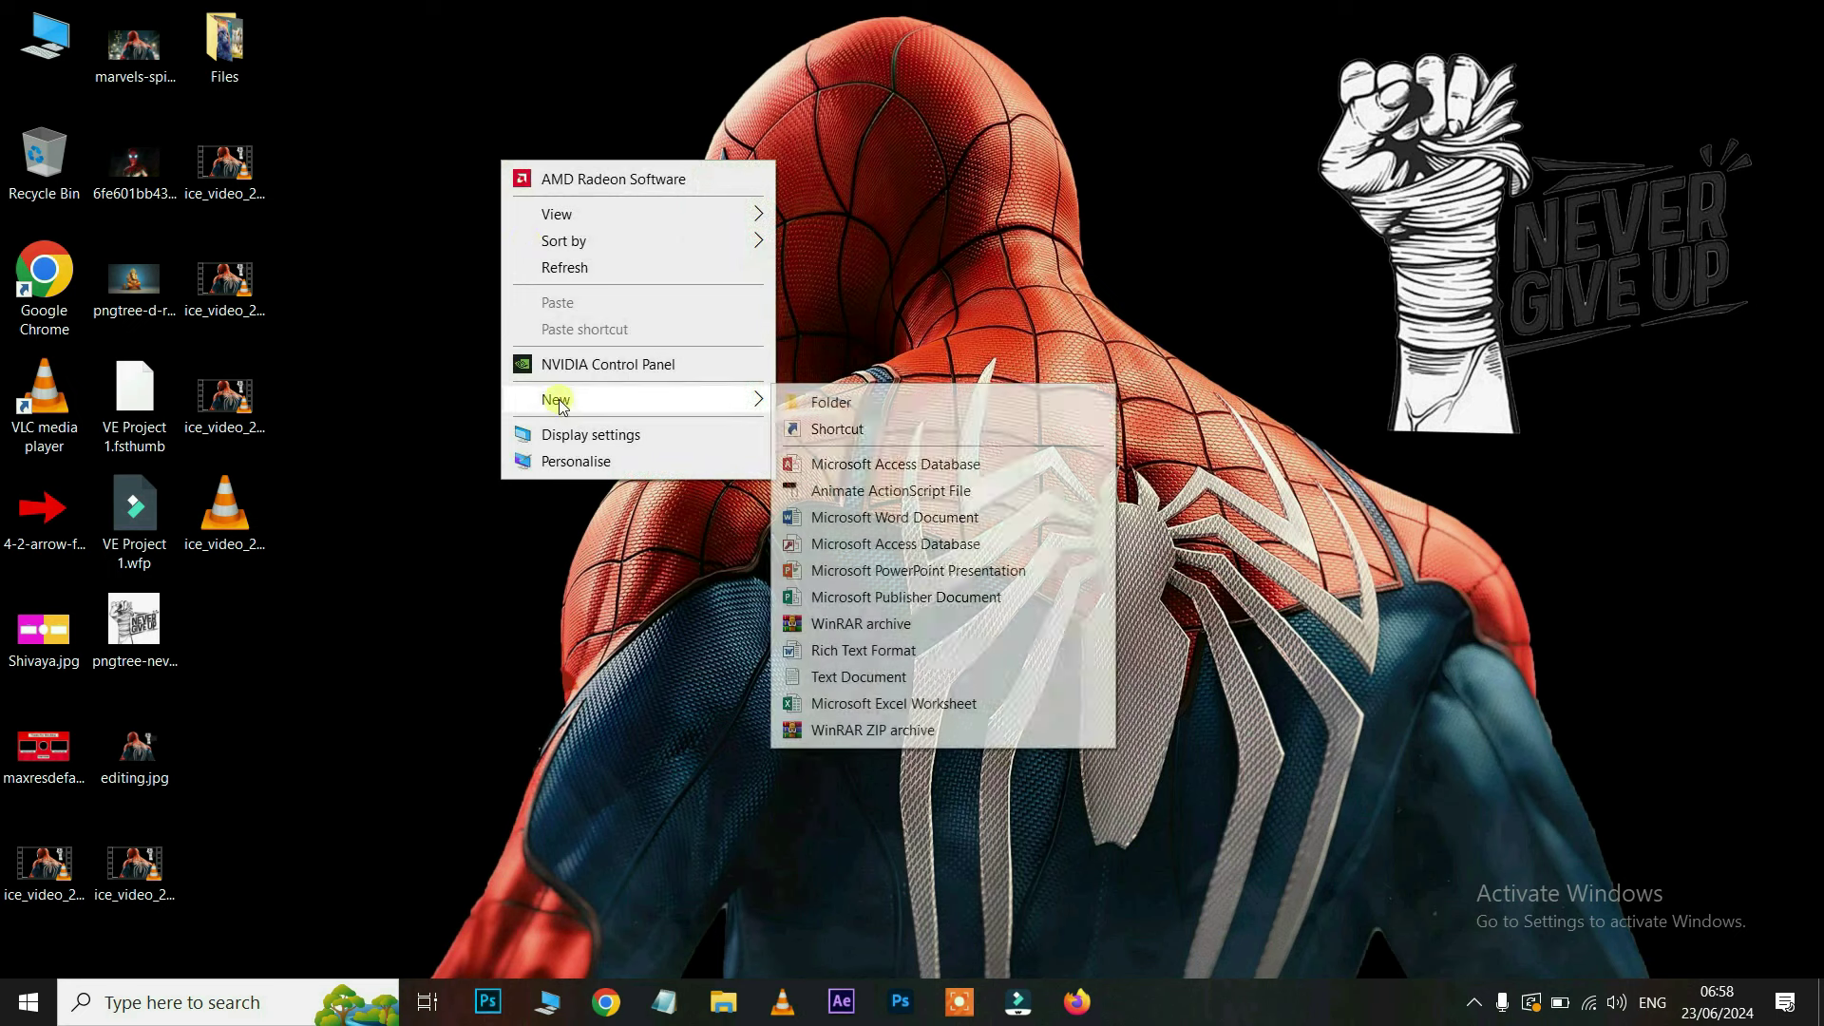
left_click(852, 403)
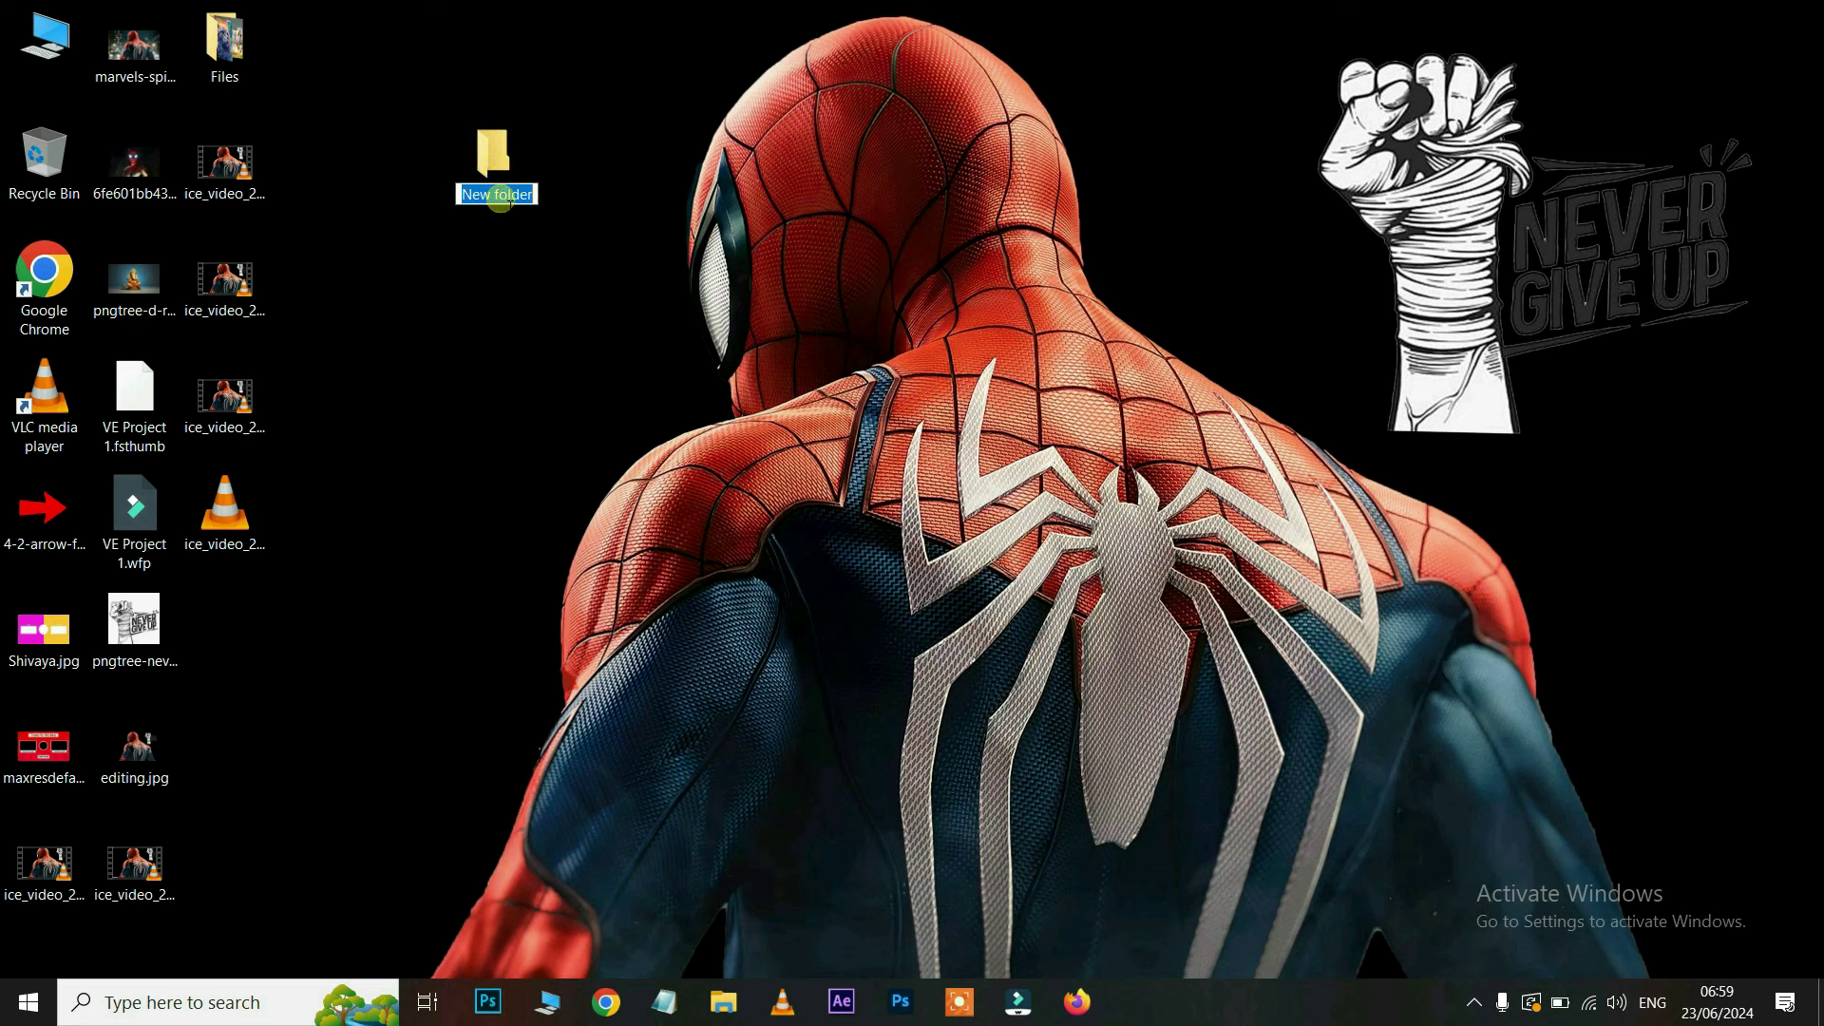
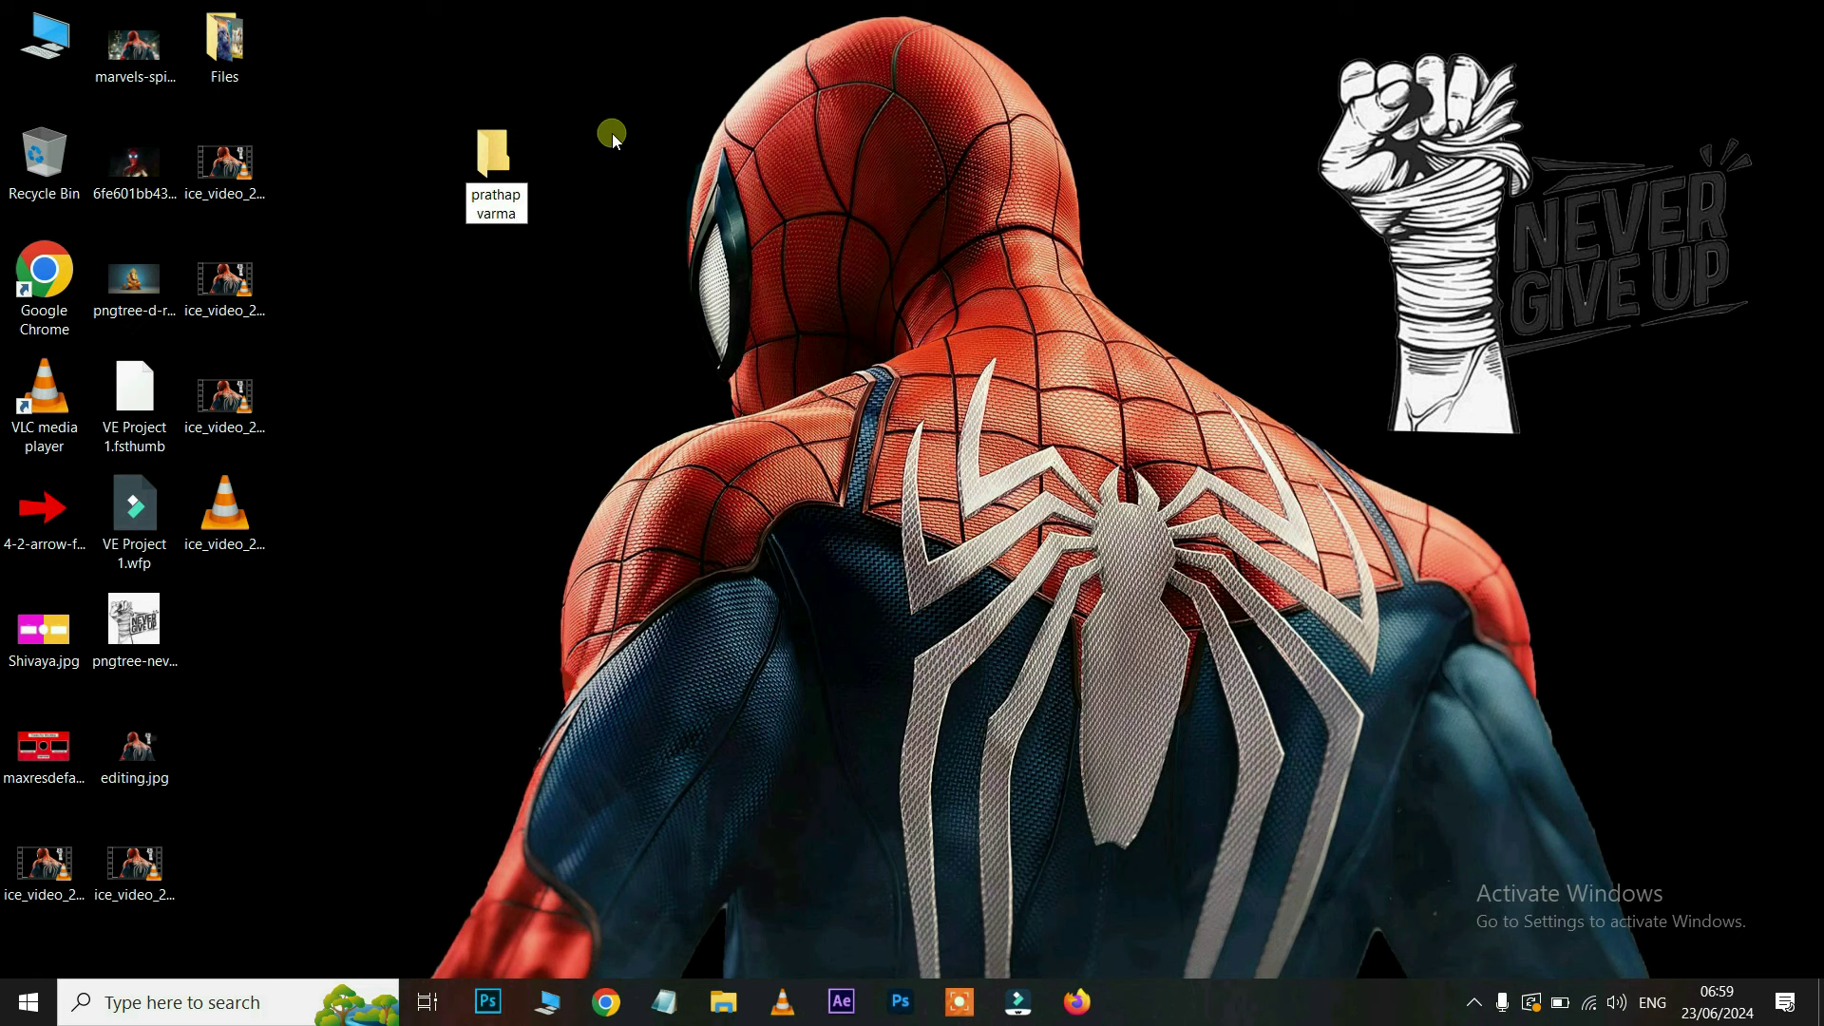
Name the new folder with a person's name and deselect it.
key("Return")
left_click(511, 325)
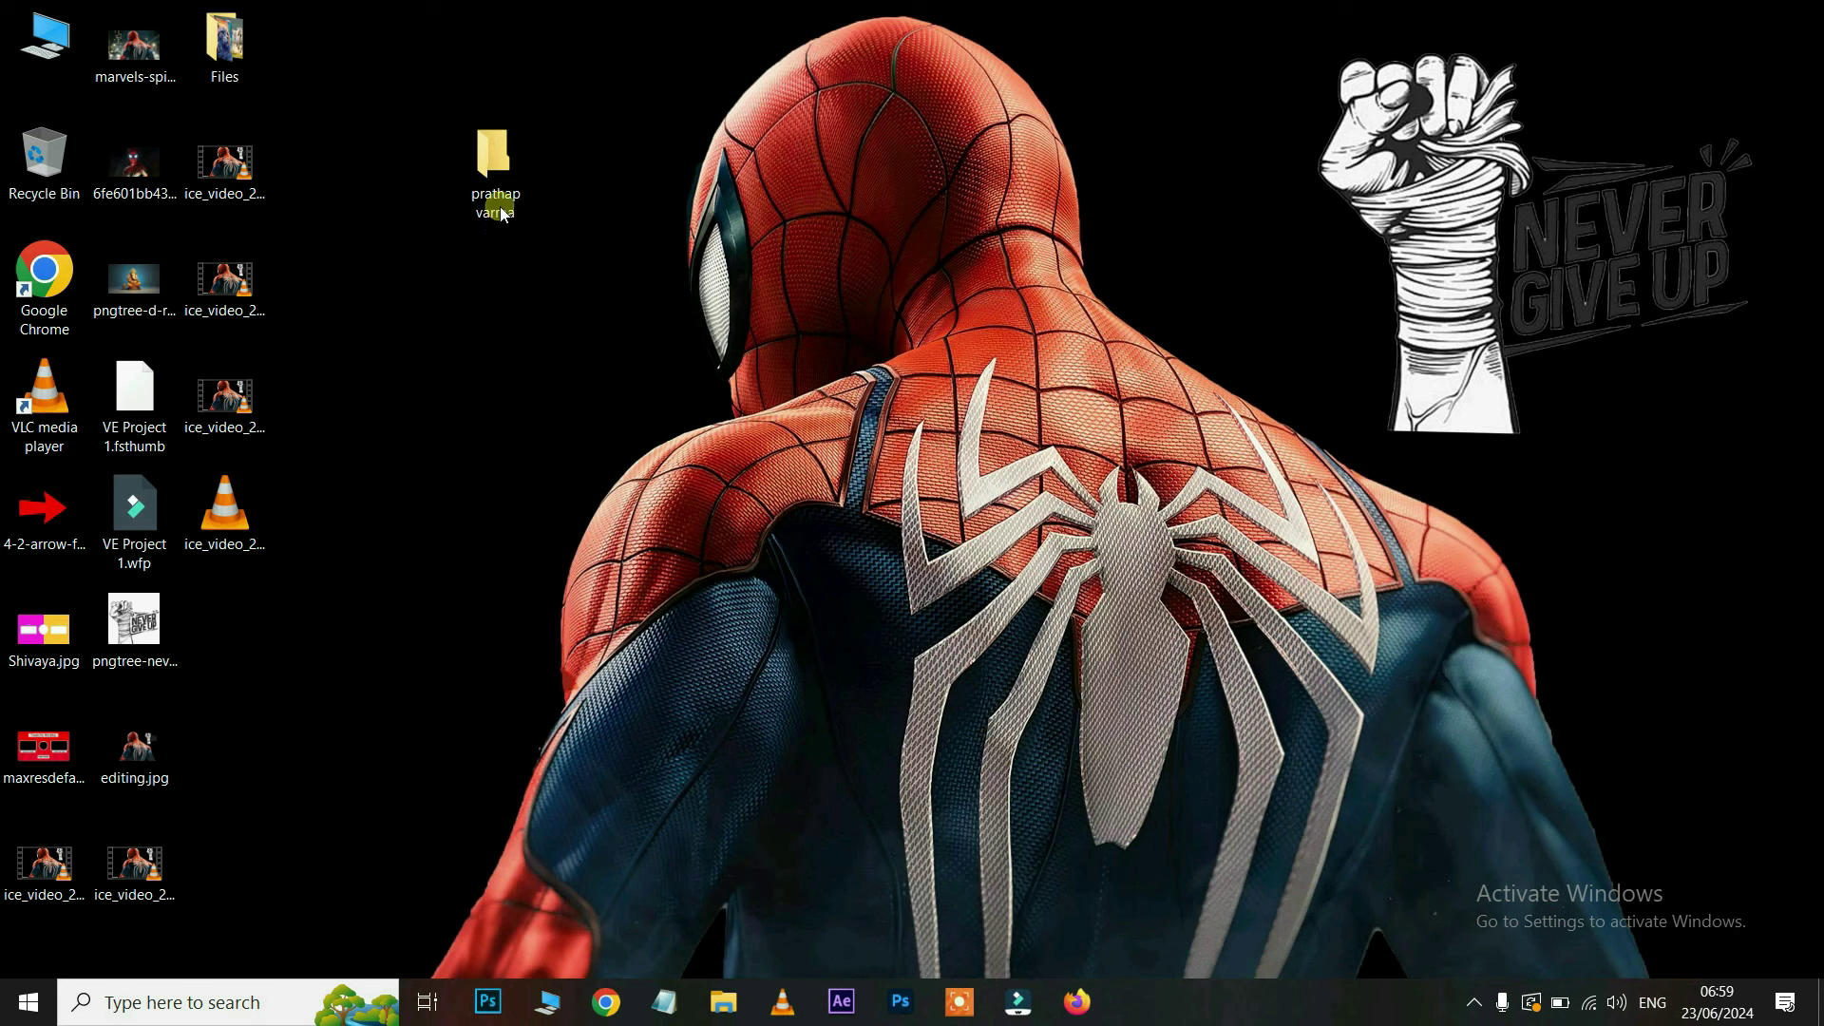
Rename the folder to 'practice' using the context menu's Rename.
right_click(498, 190)
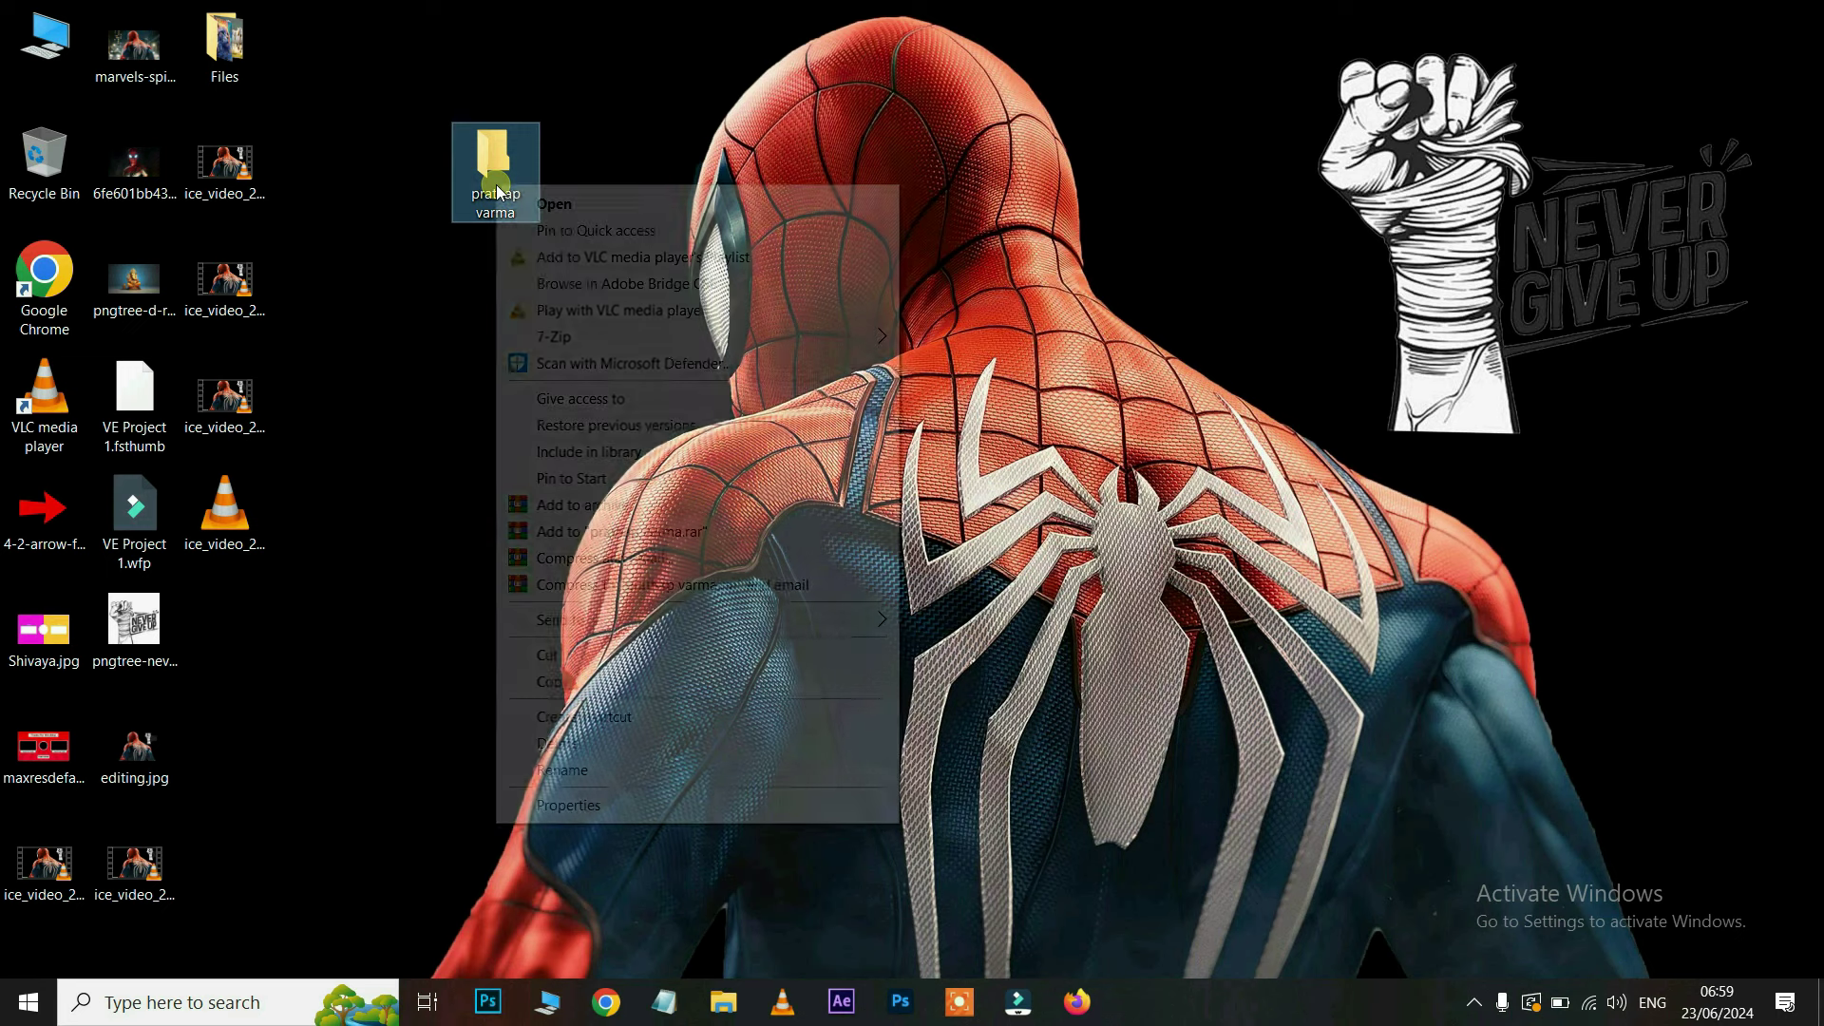
left_click(563, 769)
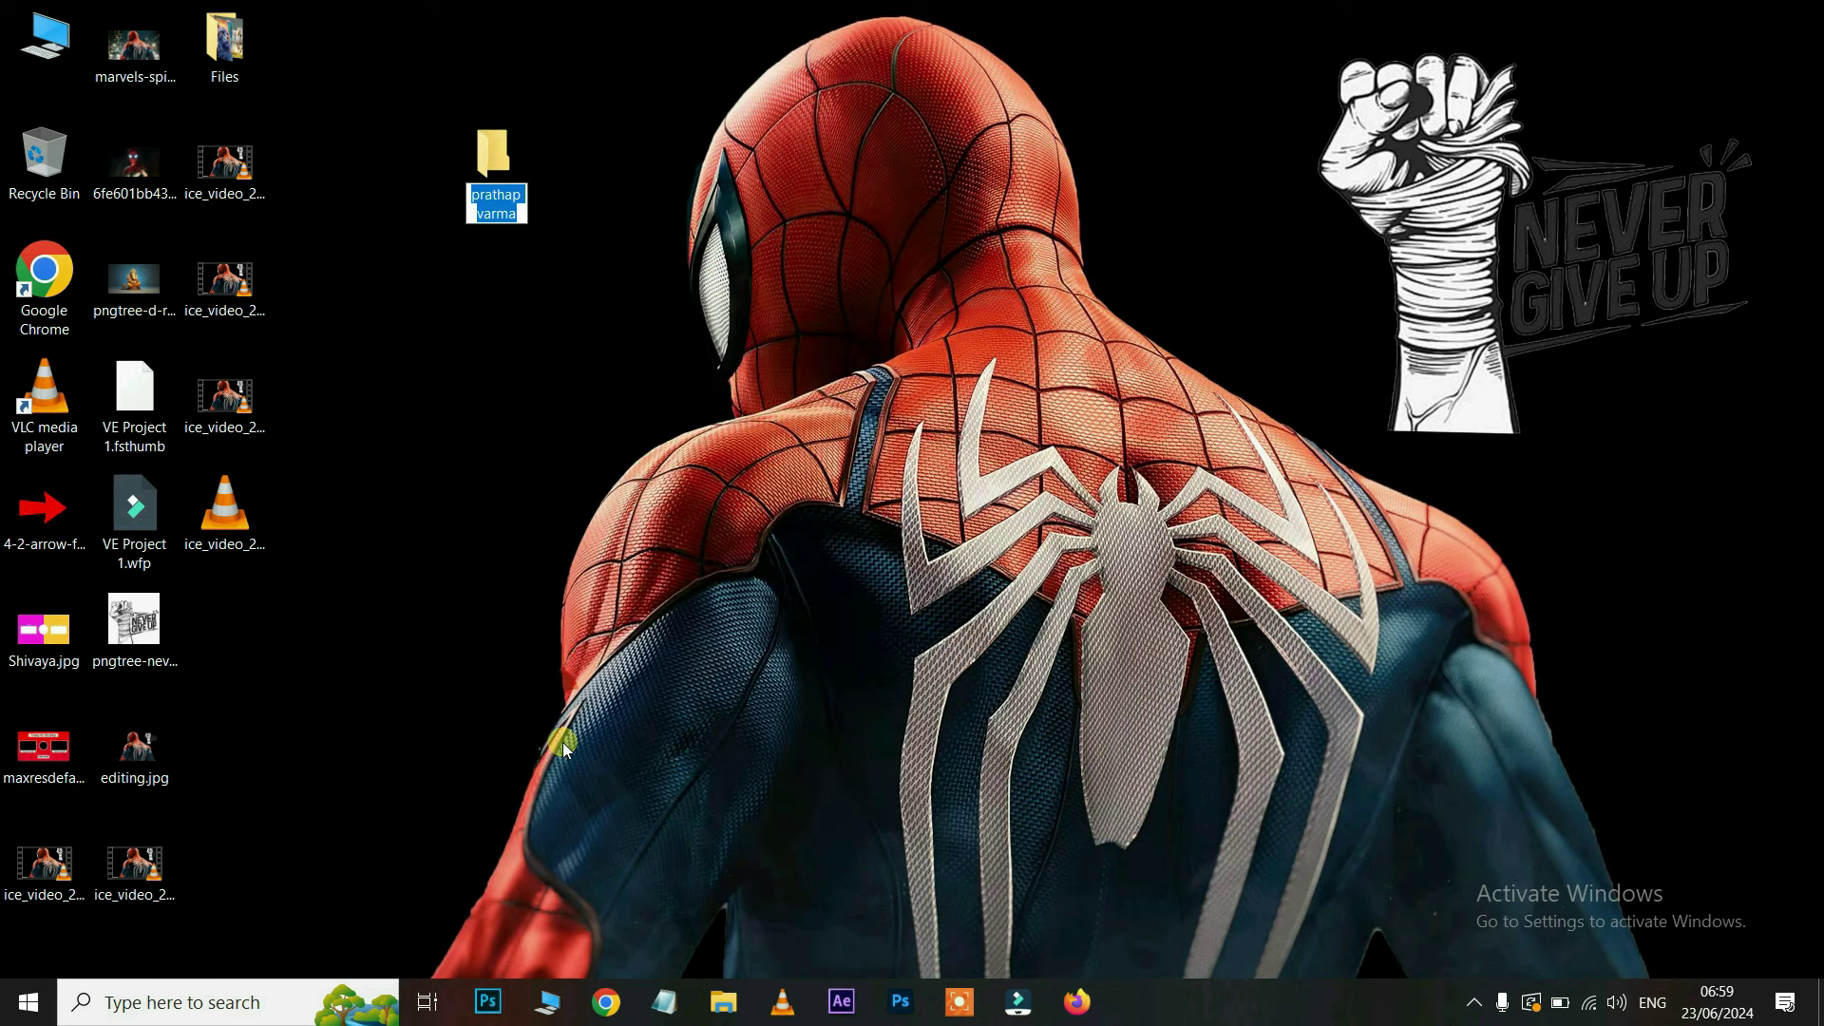
type("practice")
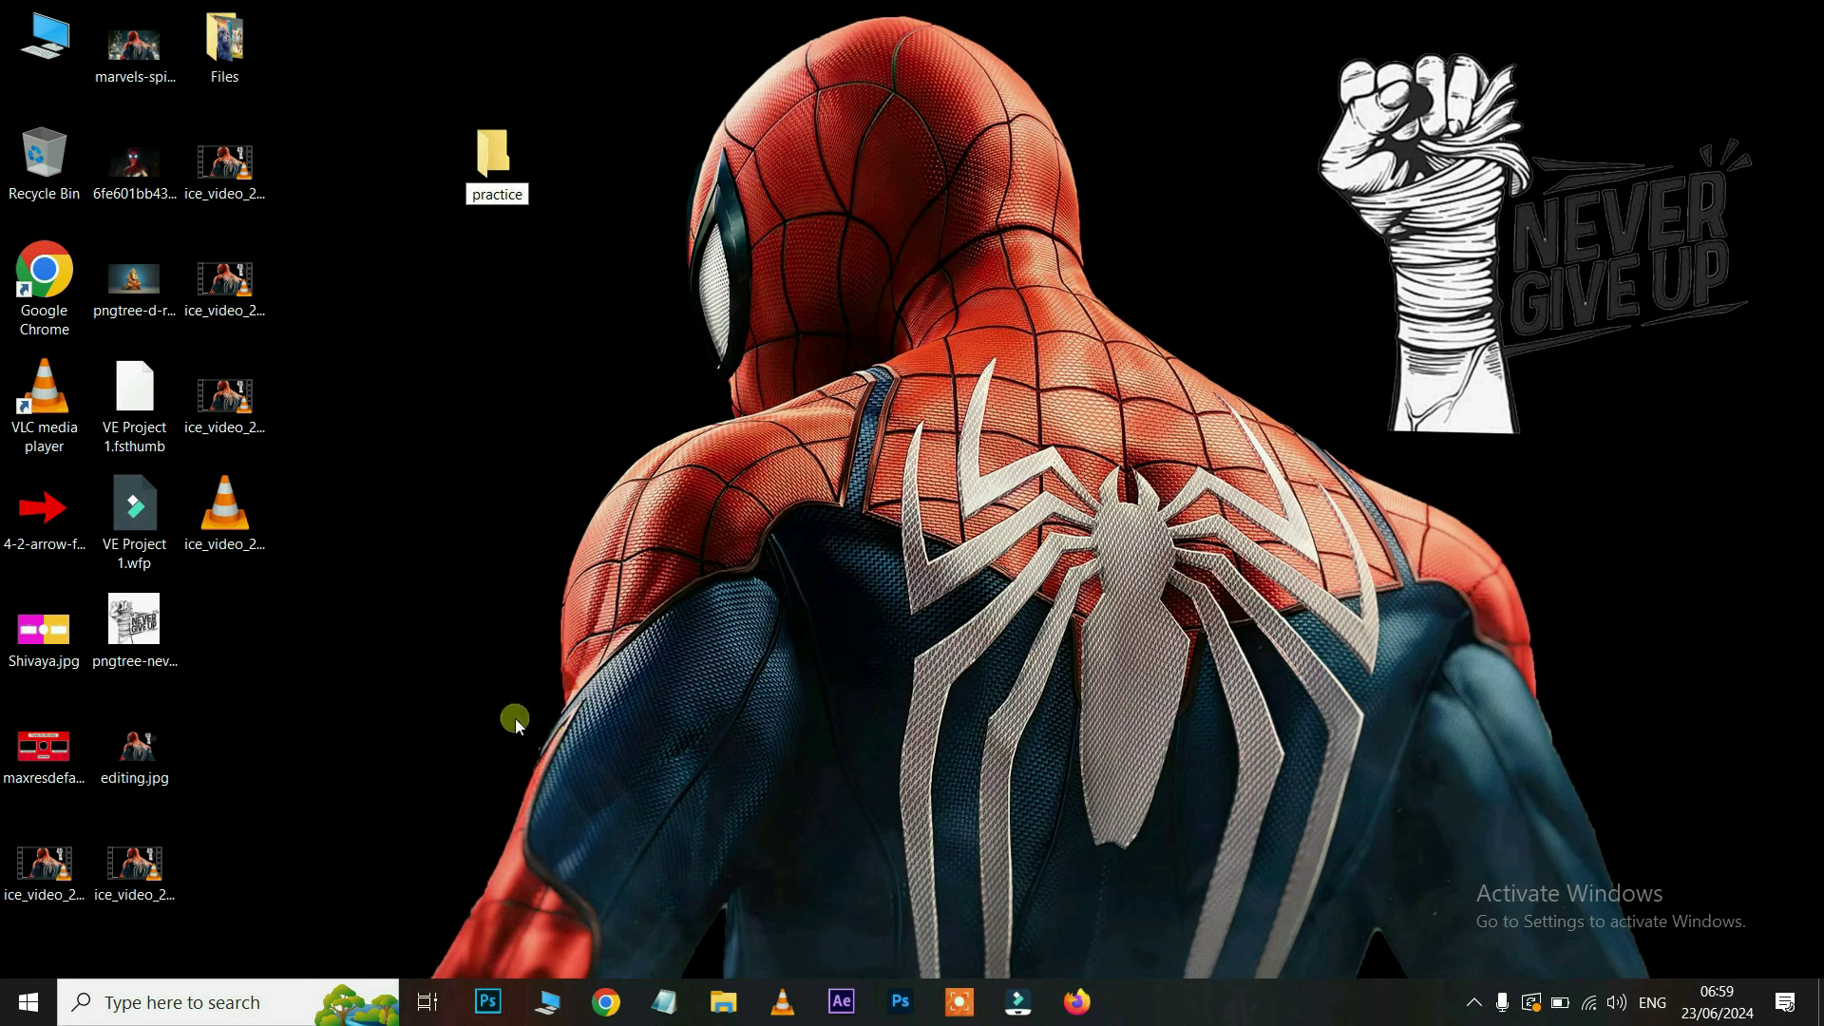
left_click(560, 314)
left_click(560, 314)
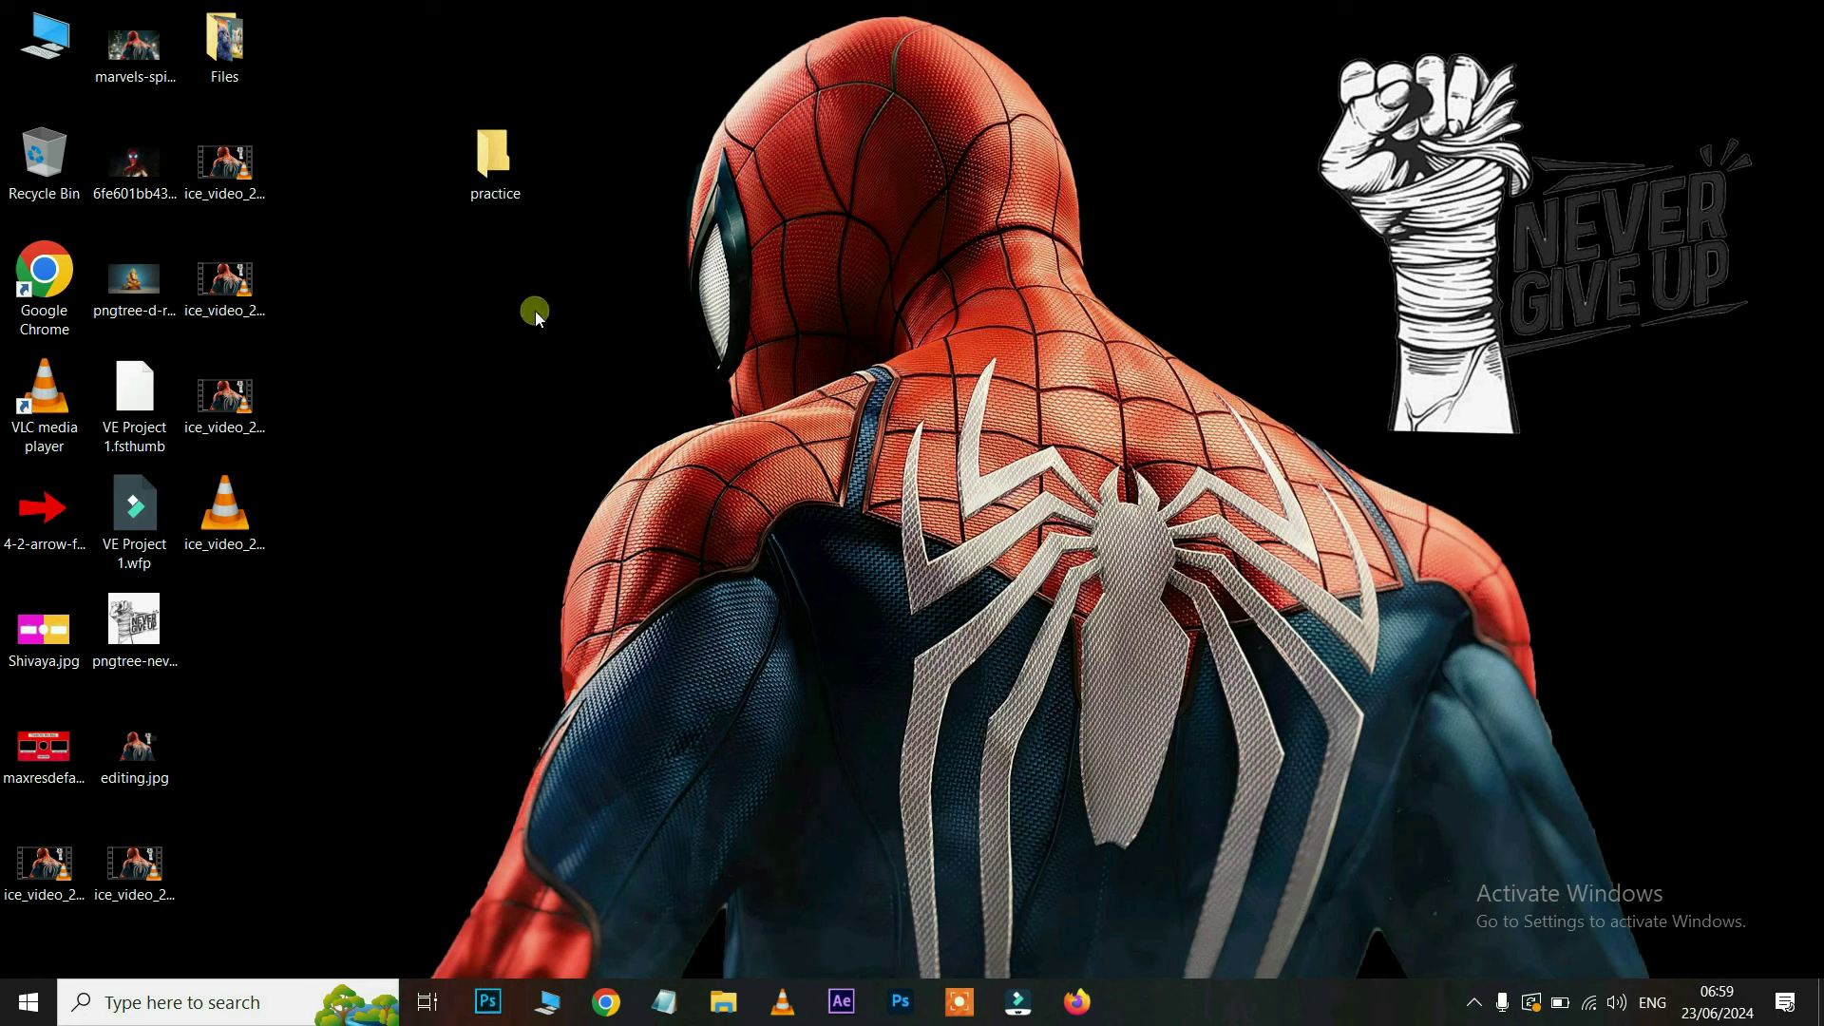
Rename the practice folder to 'videos' with F2.
left_click(501, 181)
right_click(501, 181)
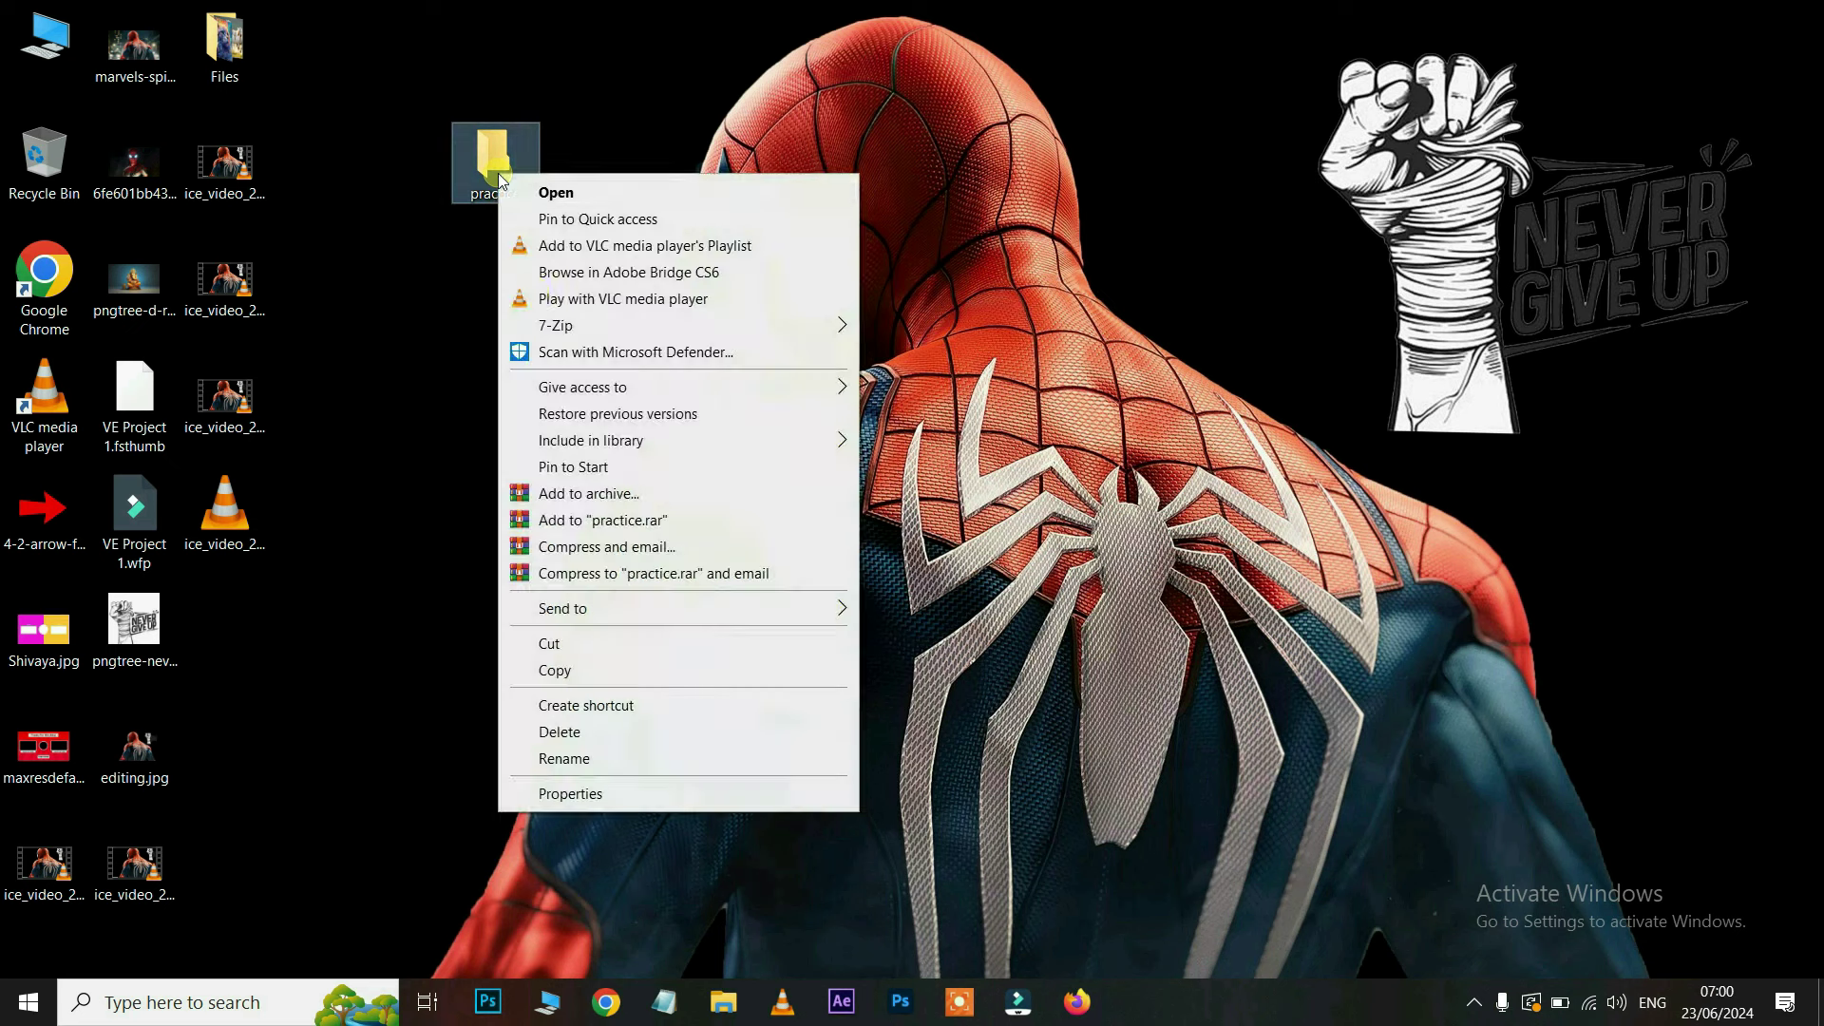
left_click(414, 377)
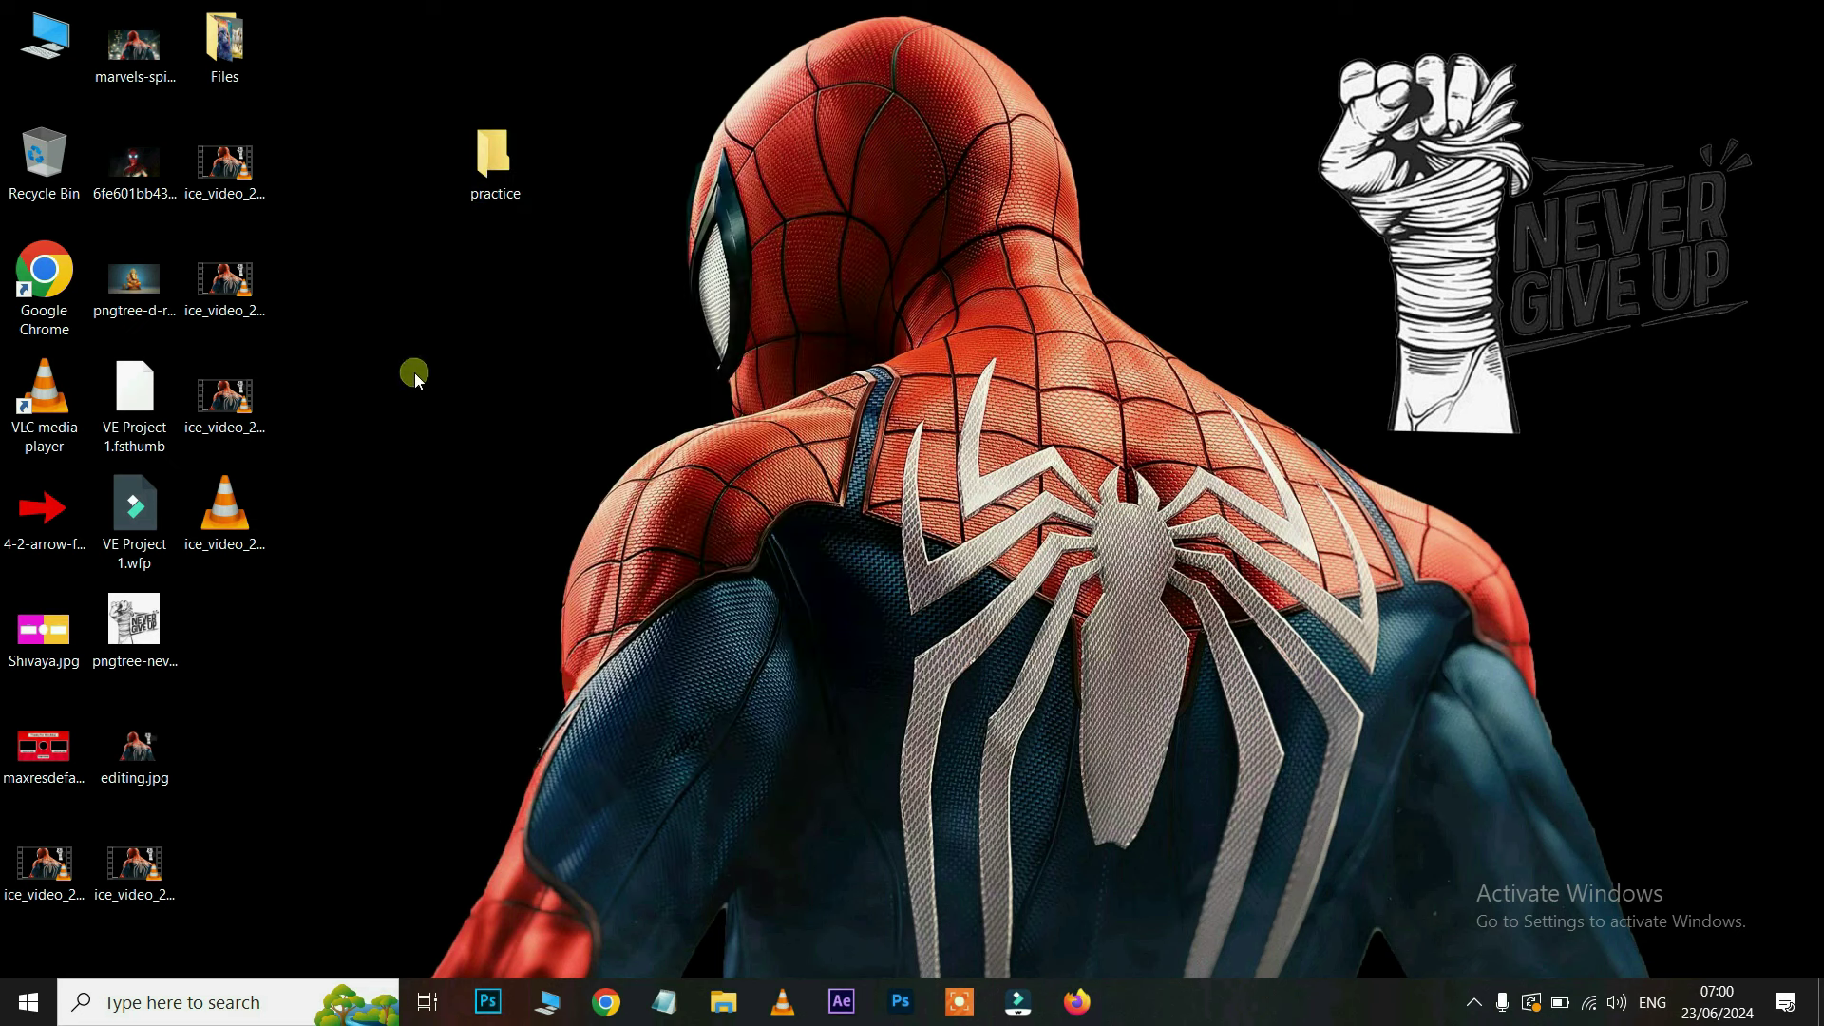
left_click(510, 162)
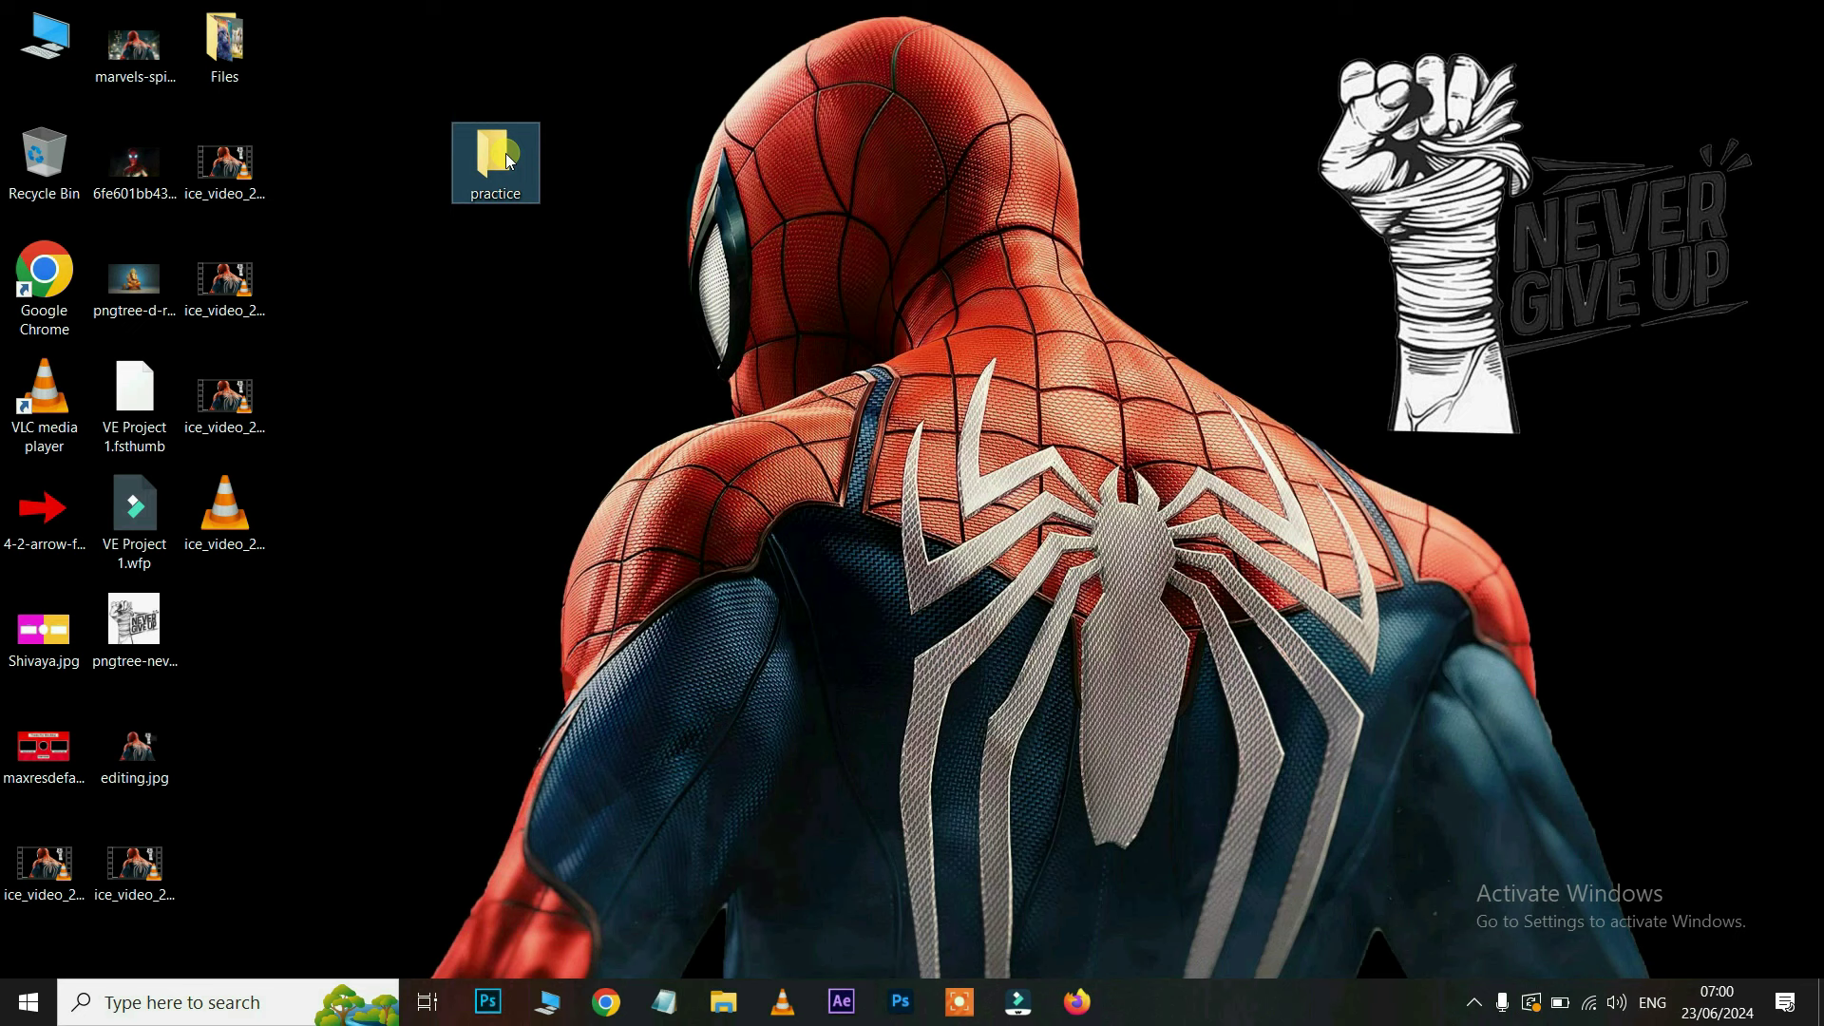
key("F2")
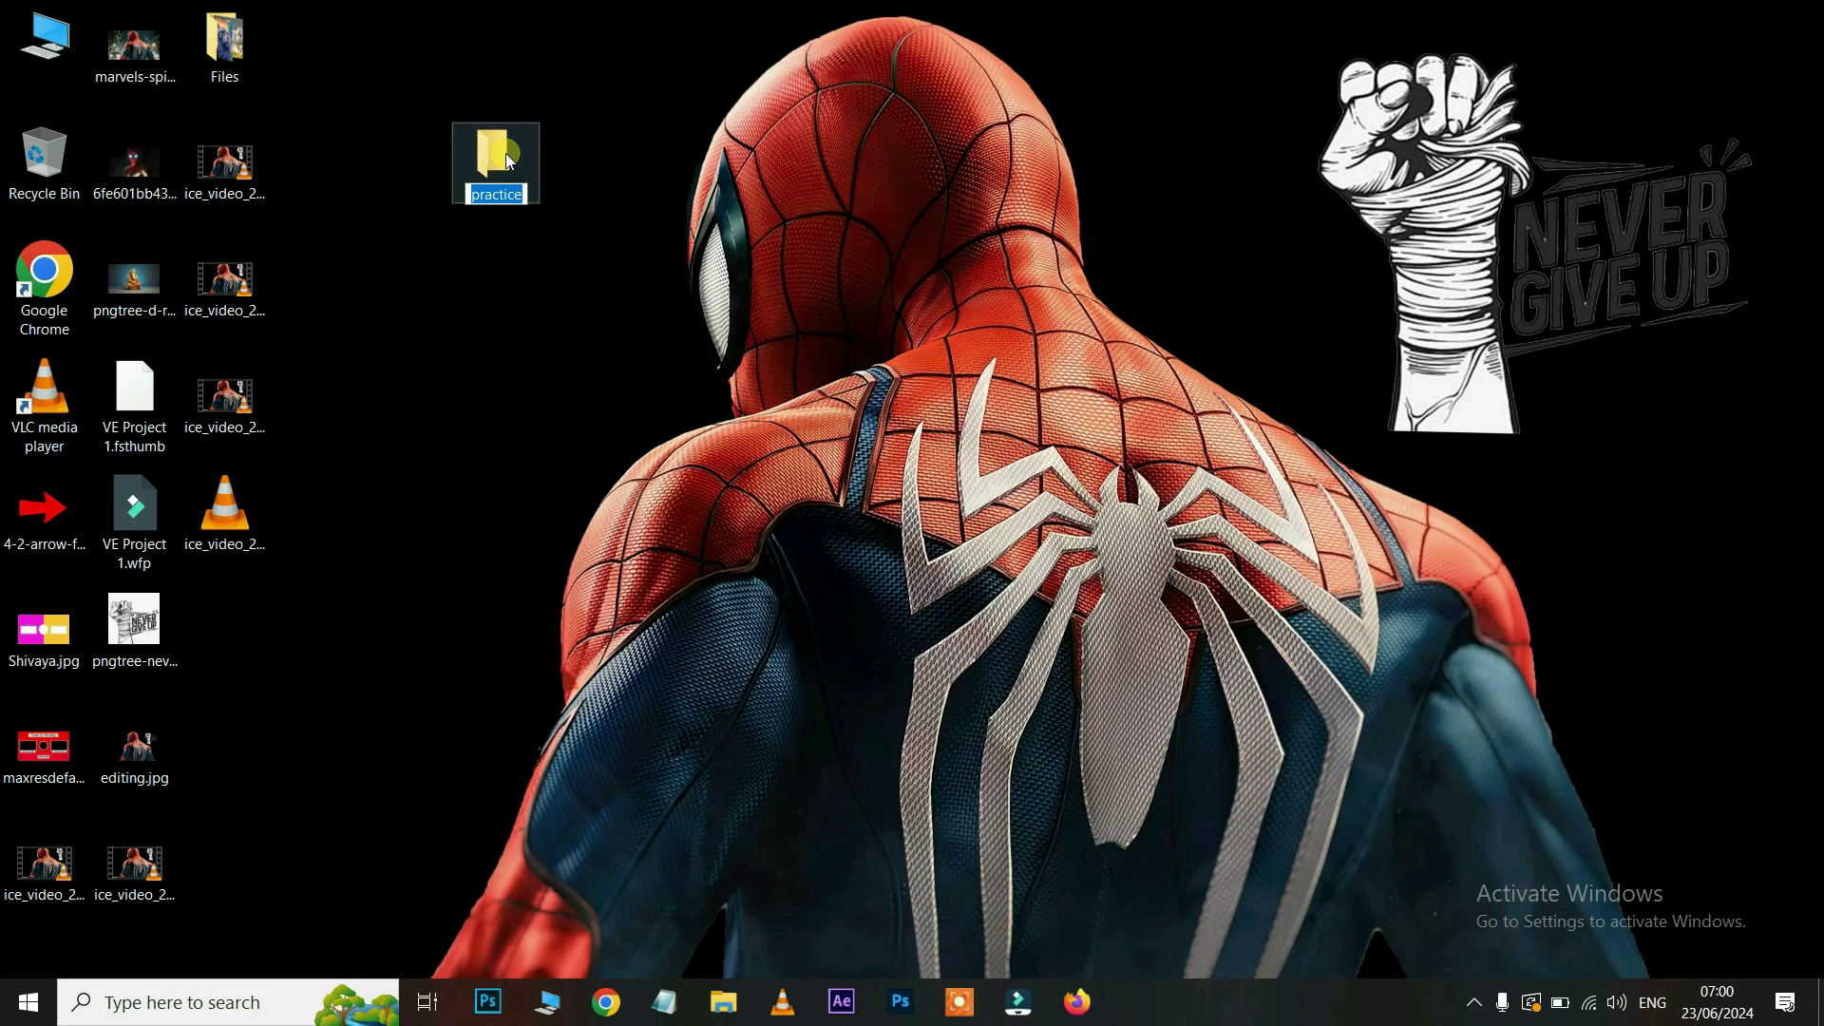
type("videos")
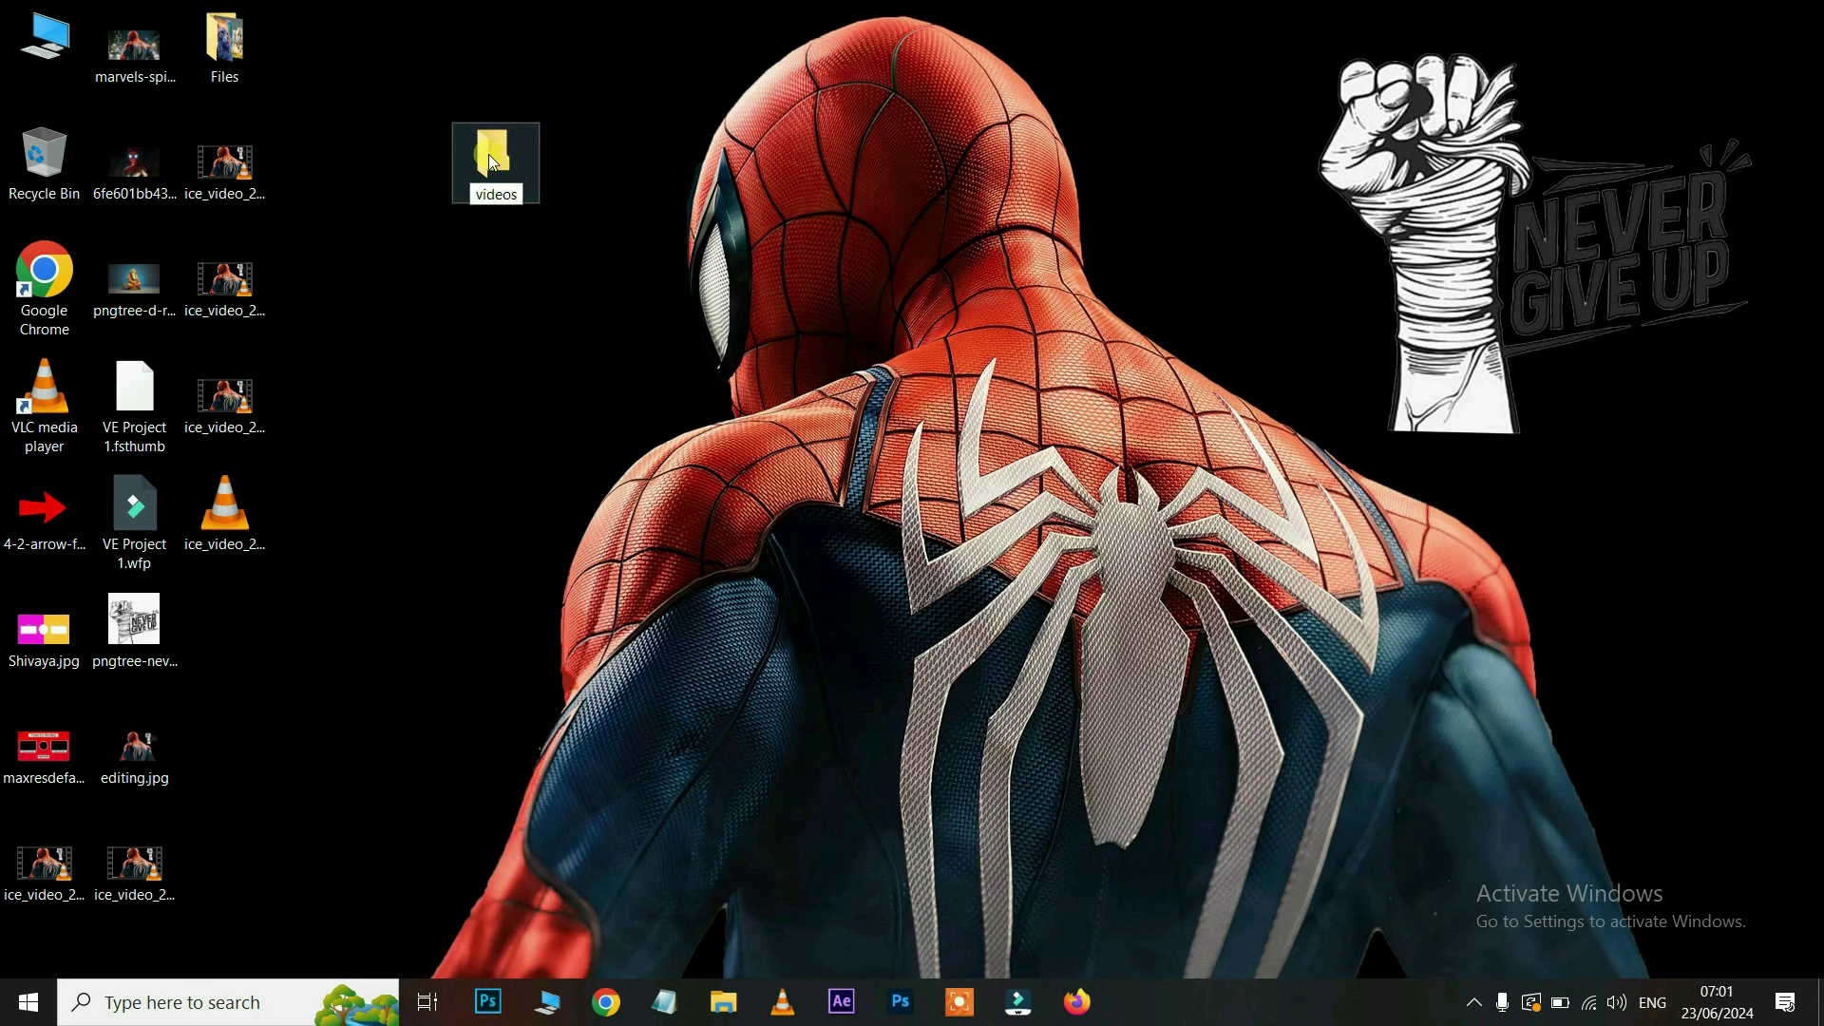
left_click(625, 139)
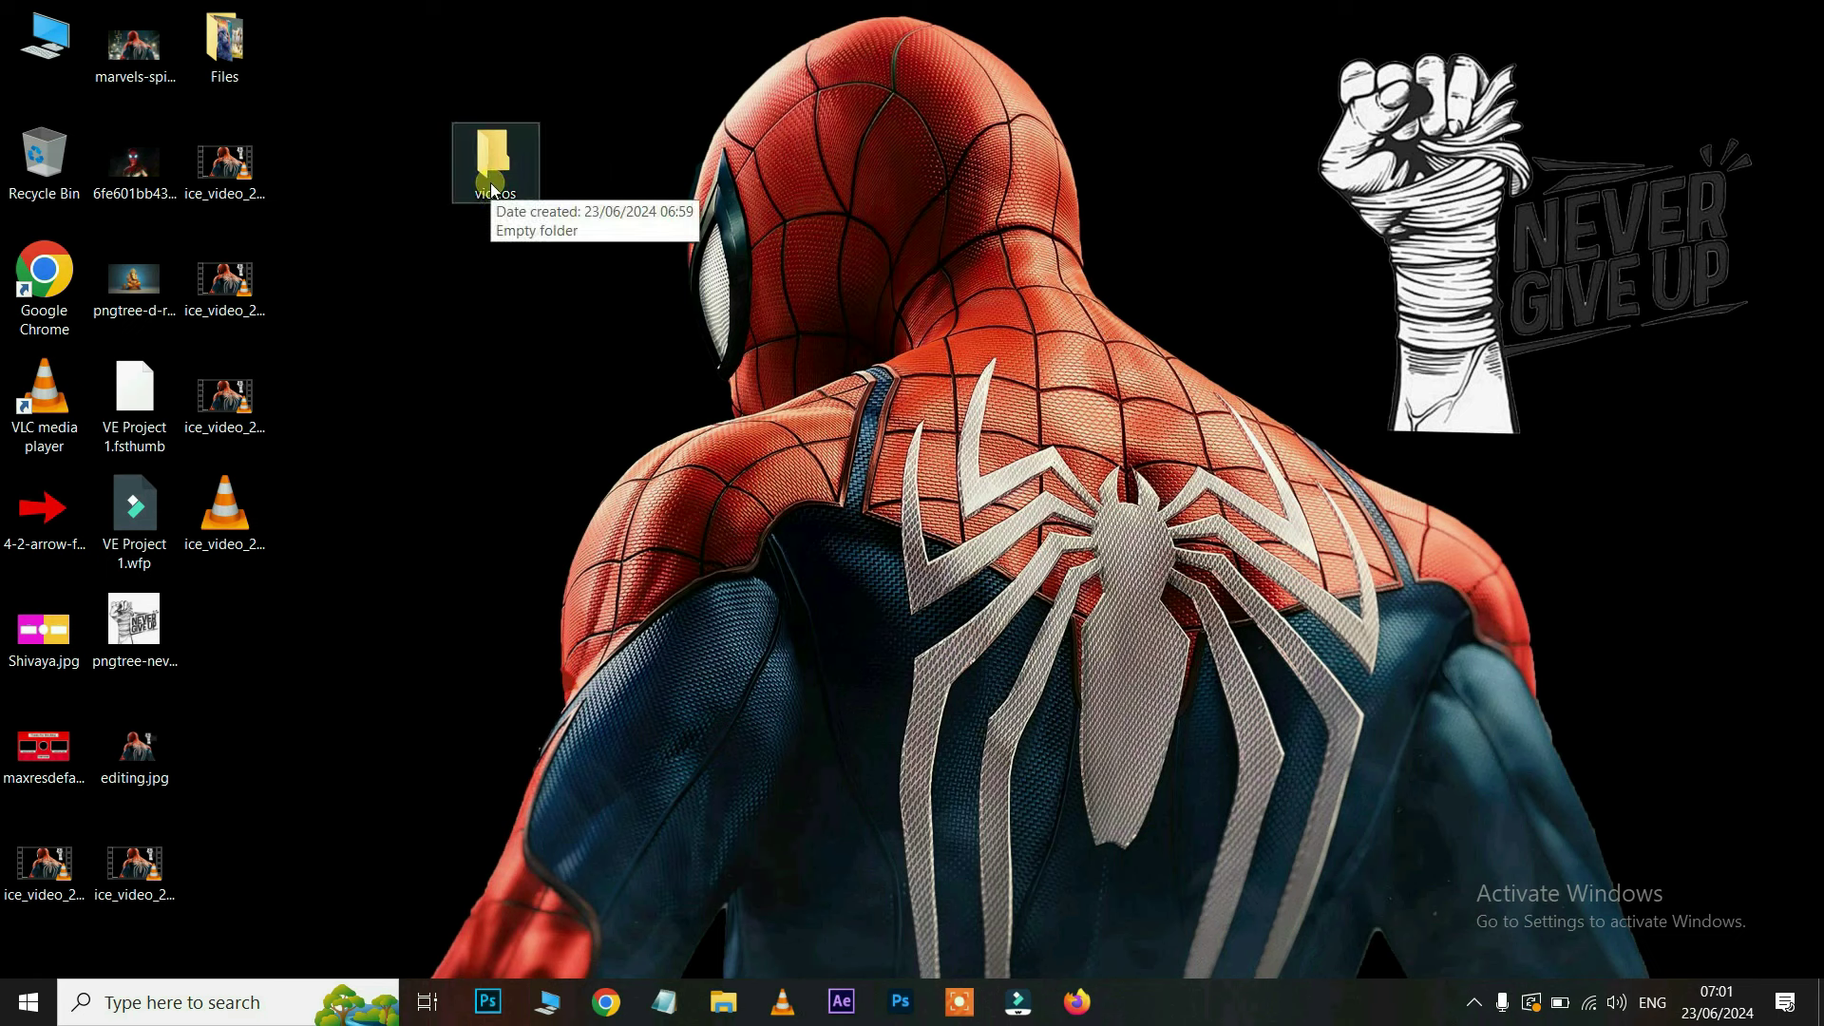
double_click(226, 43)
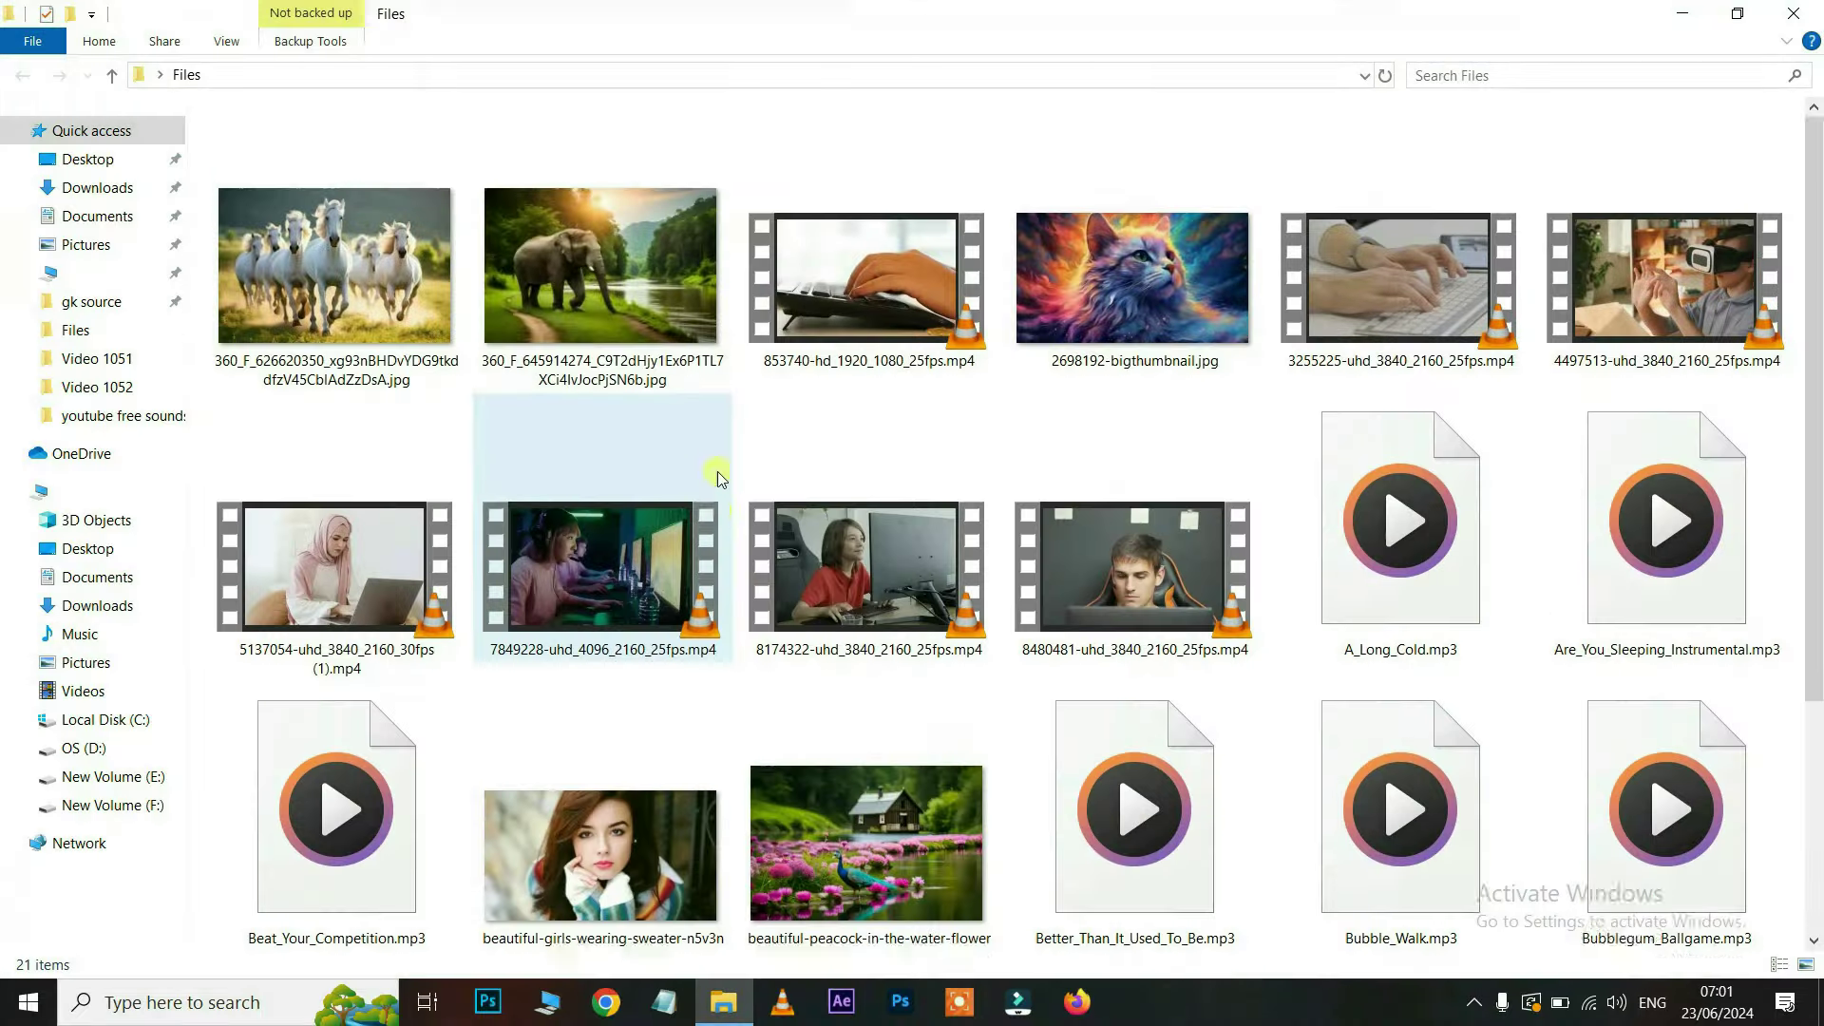
scroll(716, 471, "down", 3)
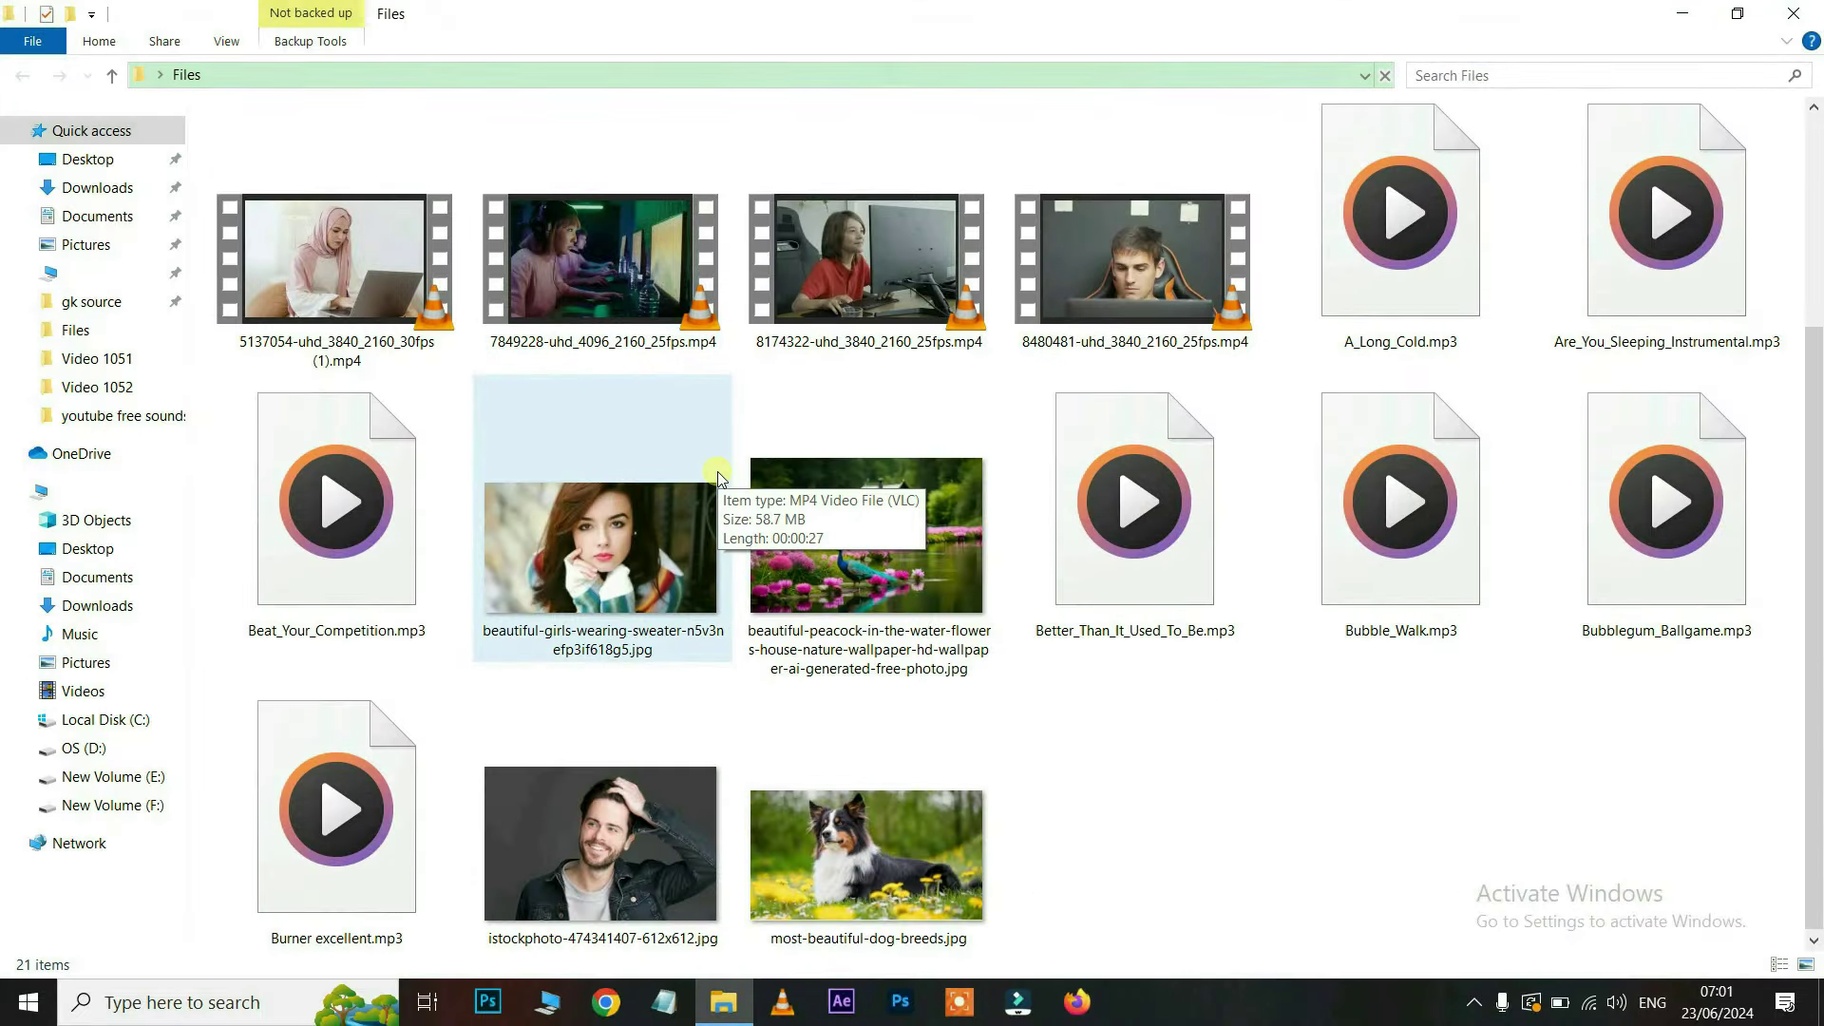
left_click(1794, 14)
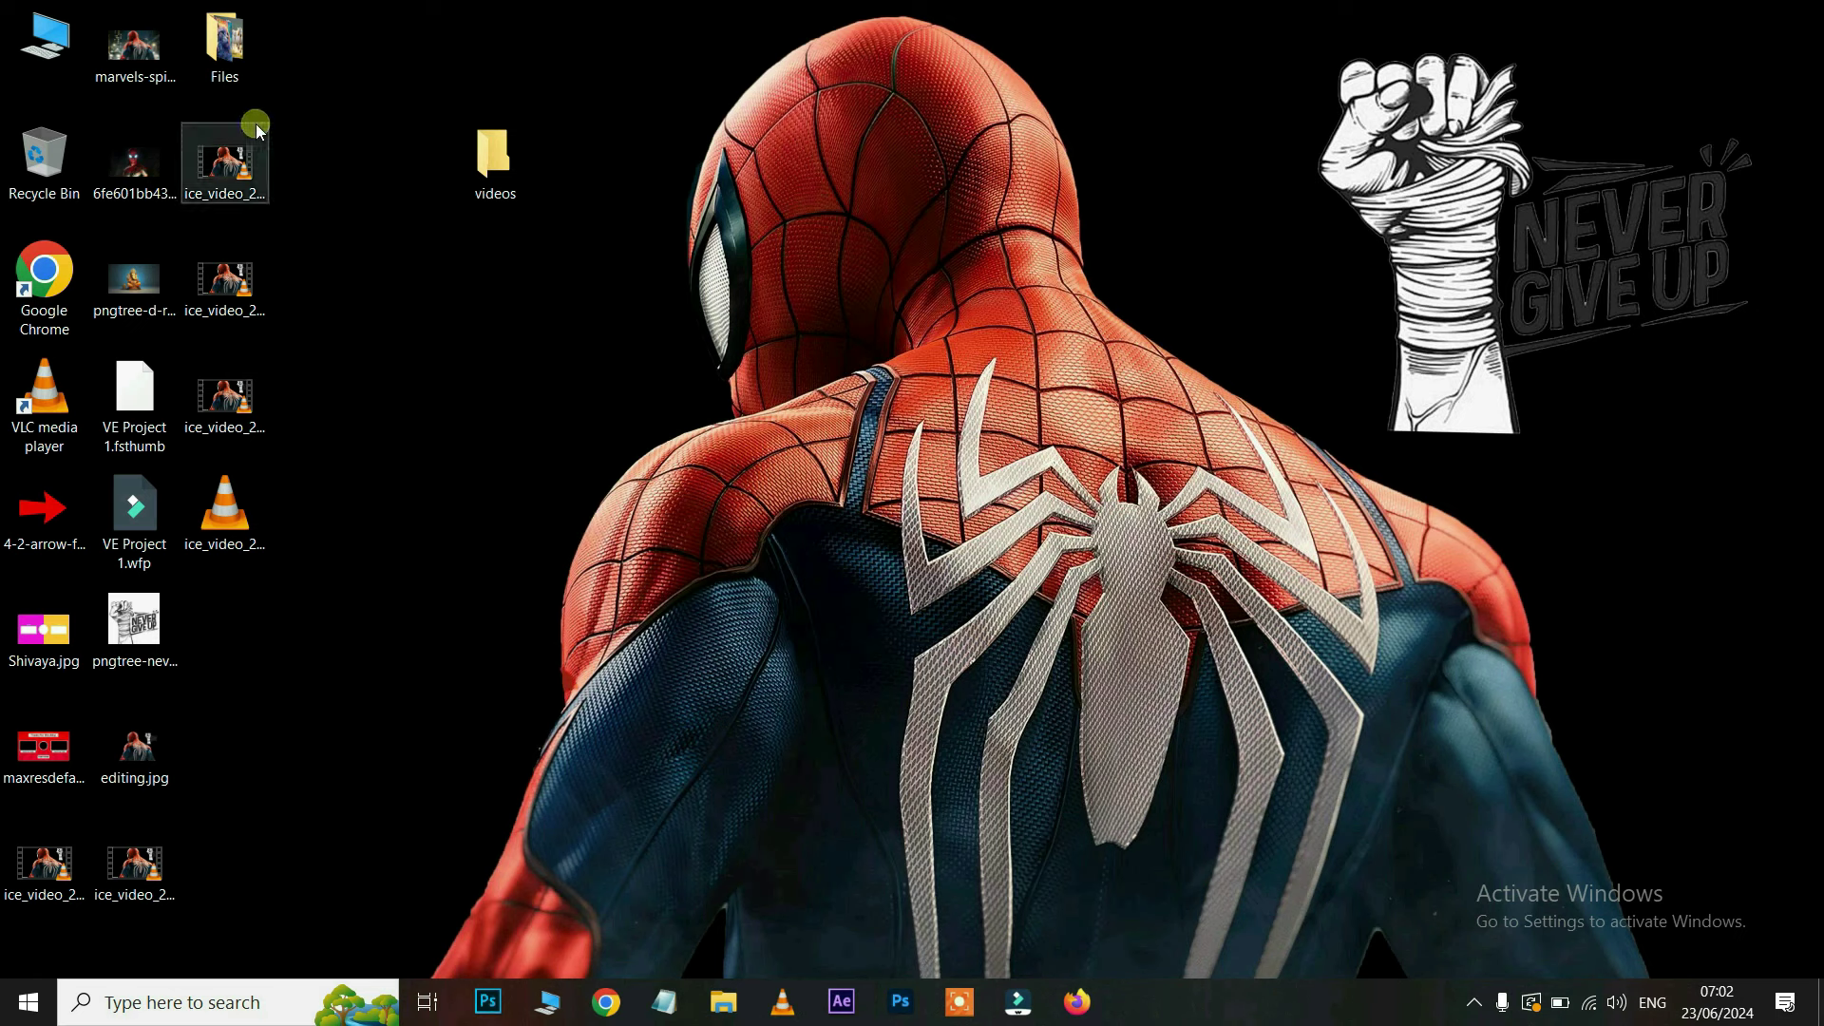
left_click(242, 62)
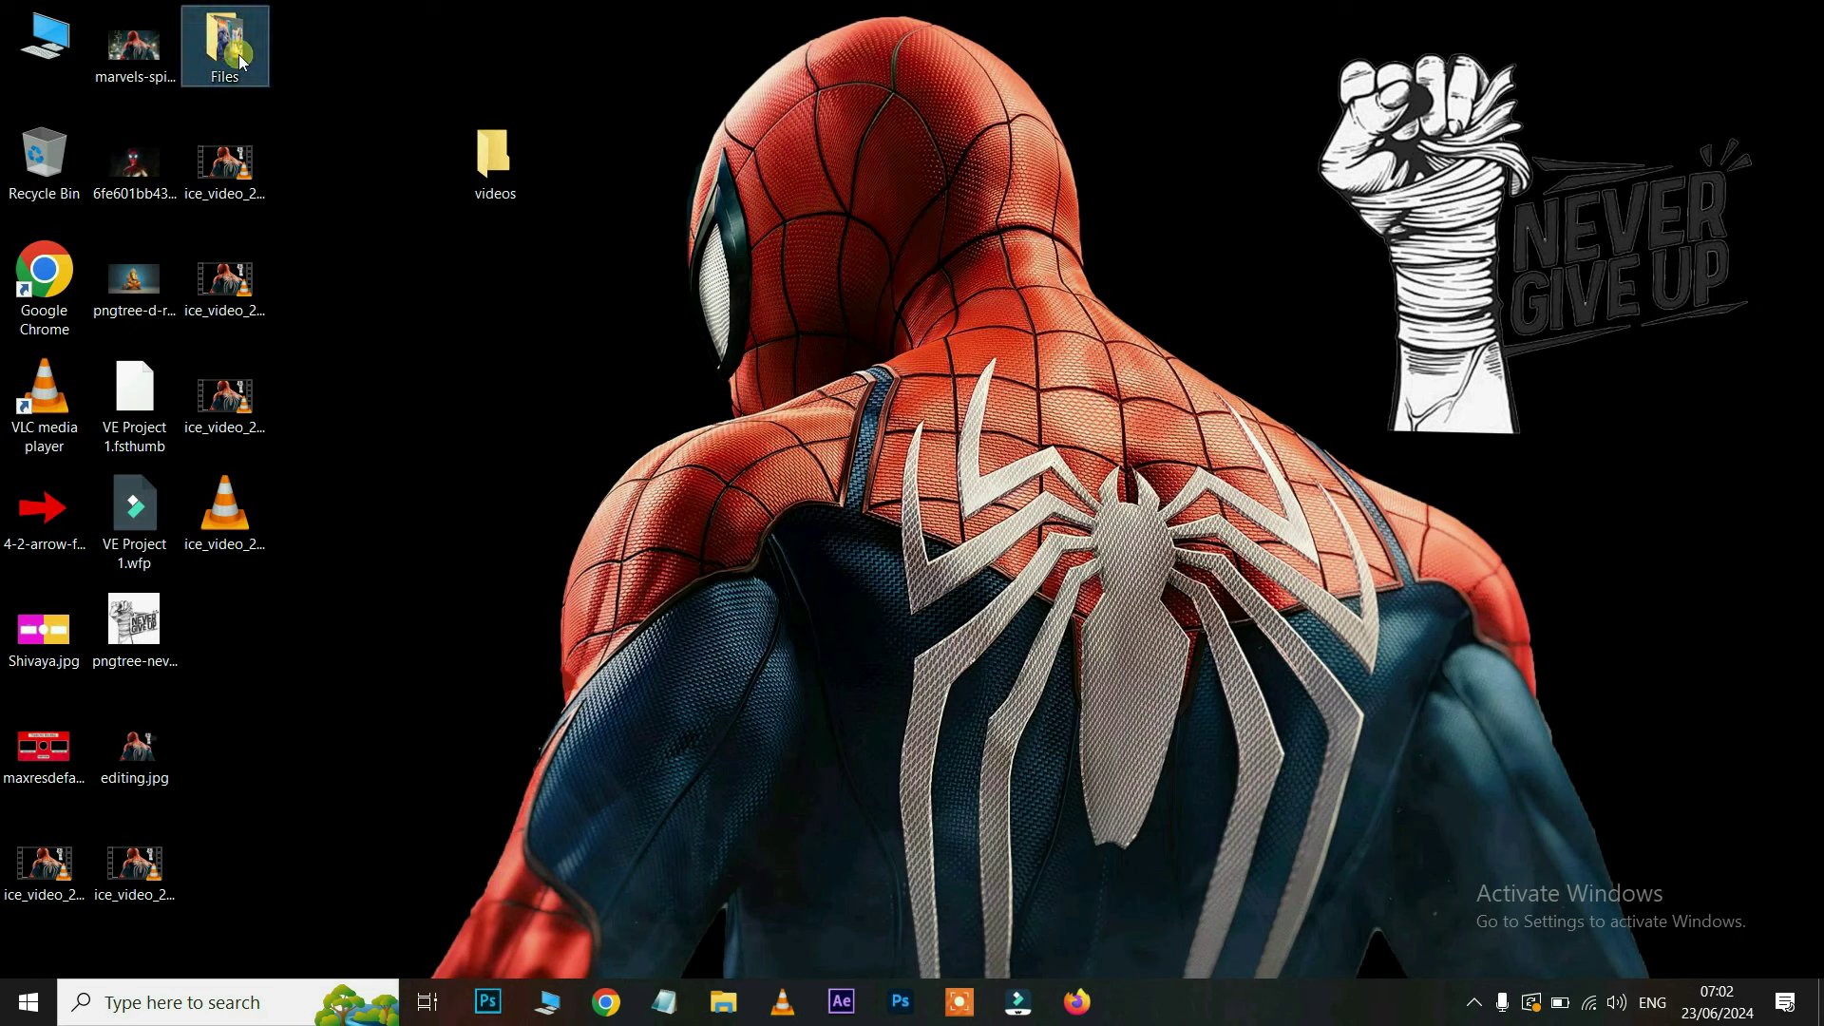
key("F2")
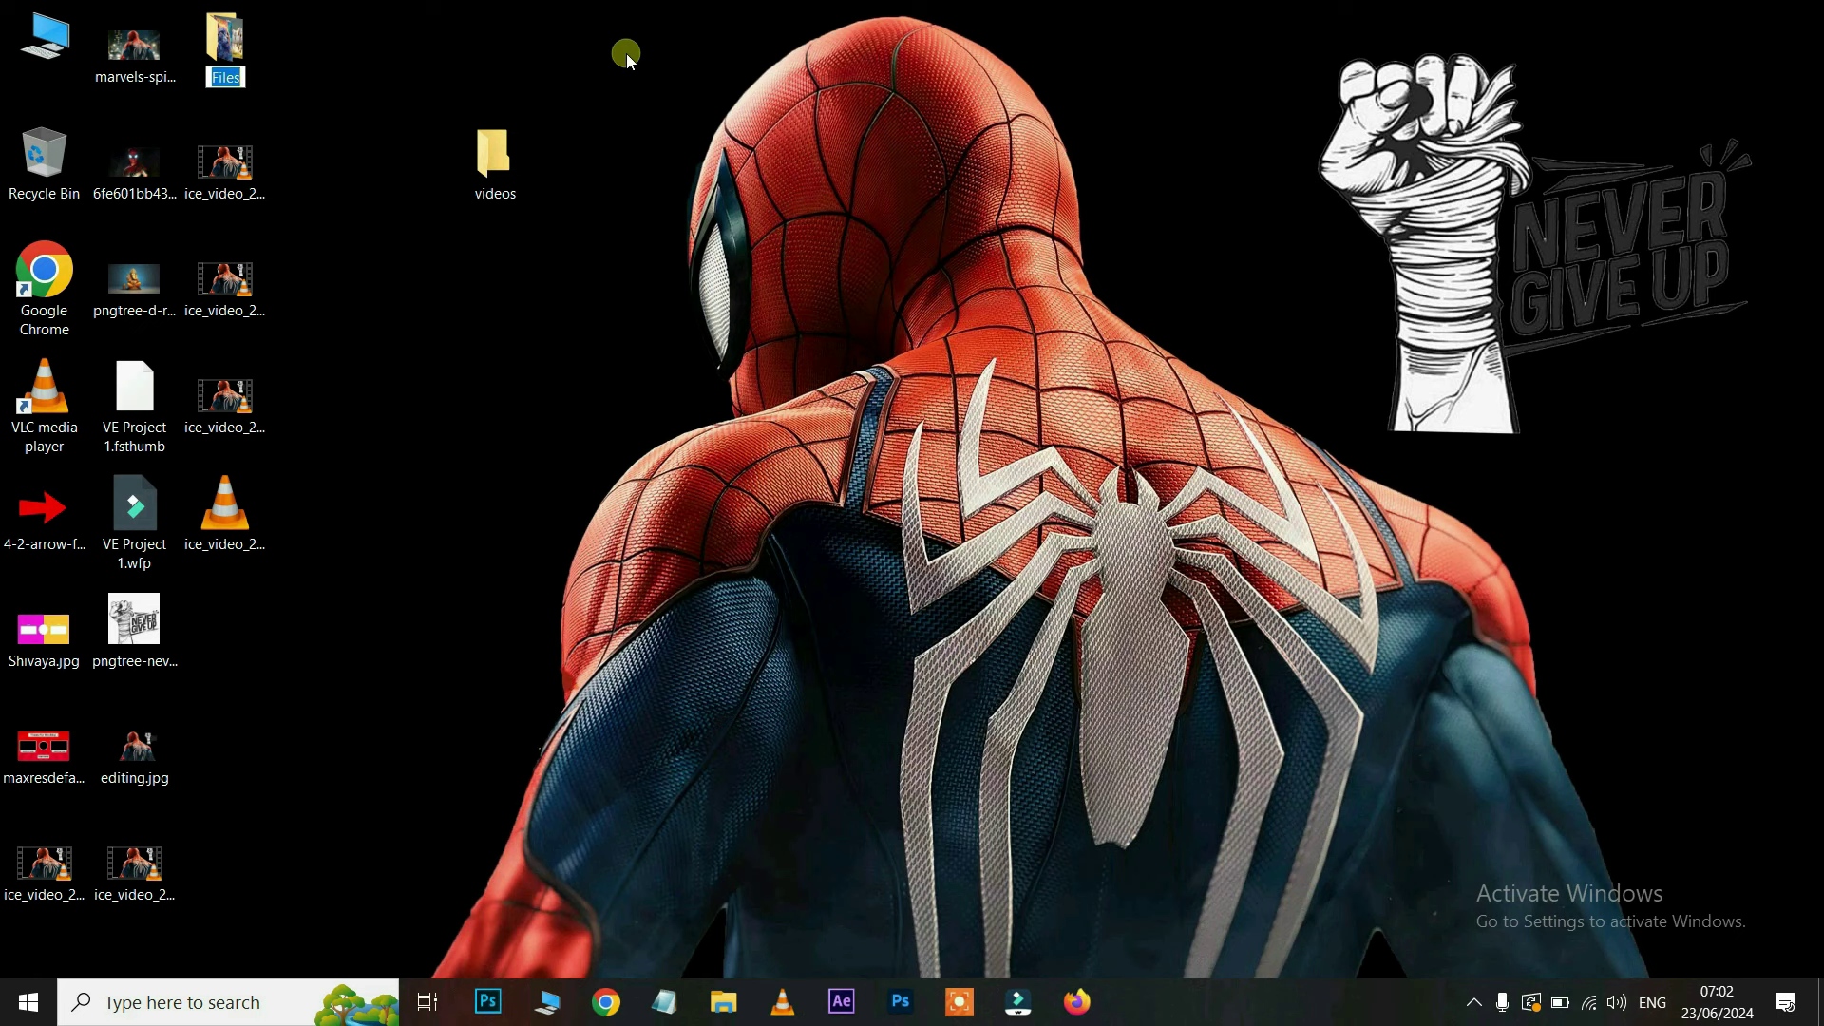
Keep the Files folder name, then open the videos folder to show it is empty, and close it.
key("Return")
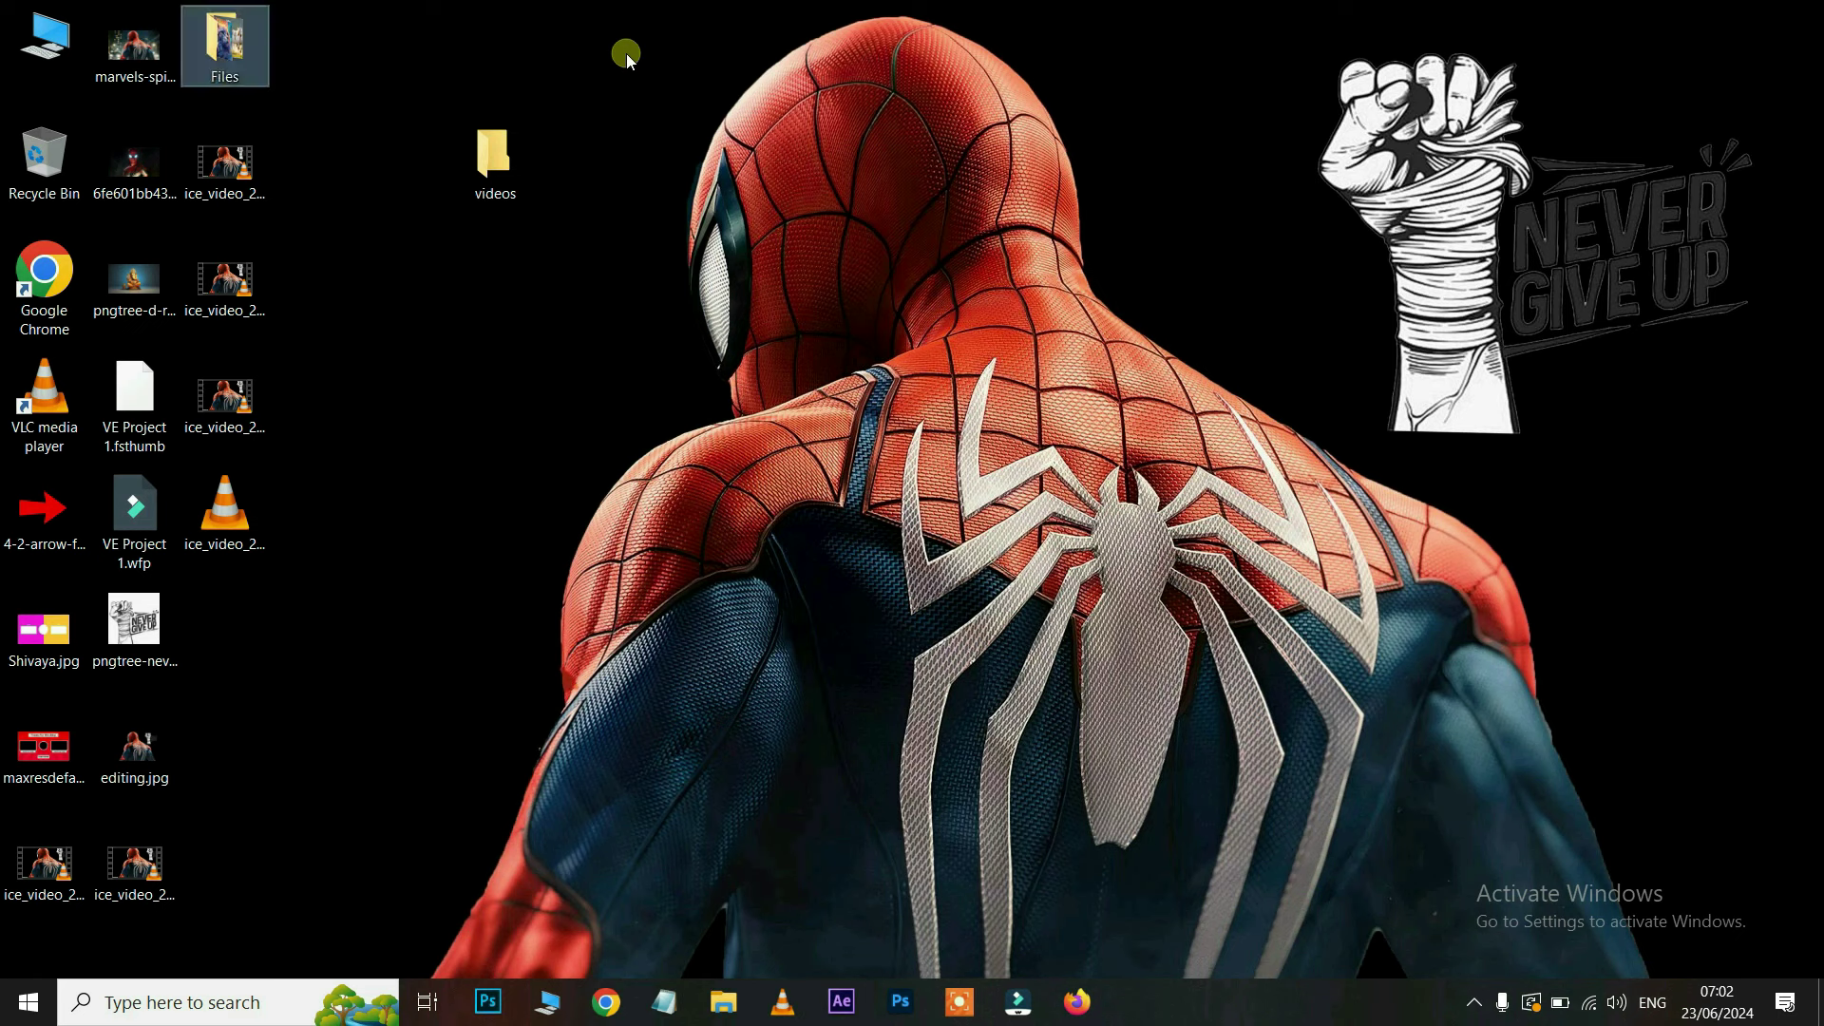
left_click(509, 482)
left_click(501, 190)
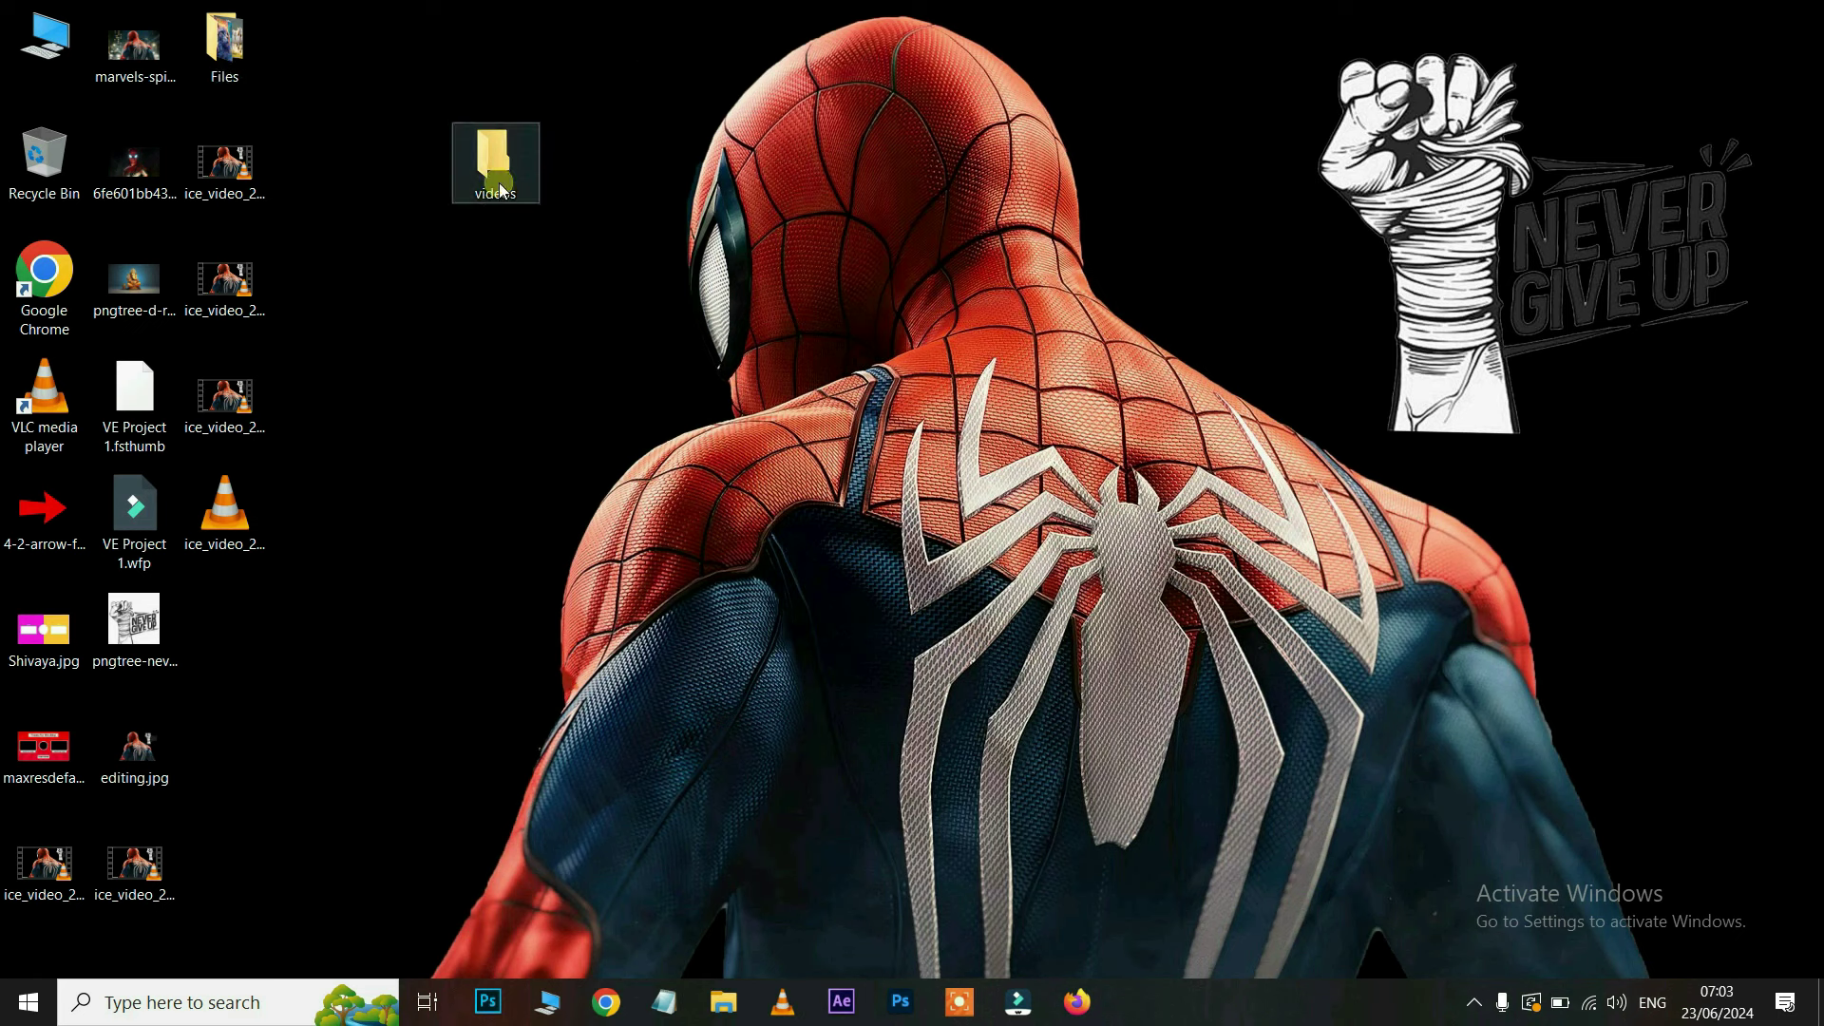
double_click(502, 190)
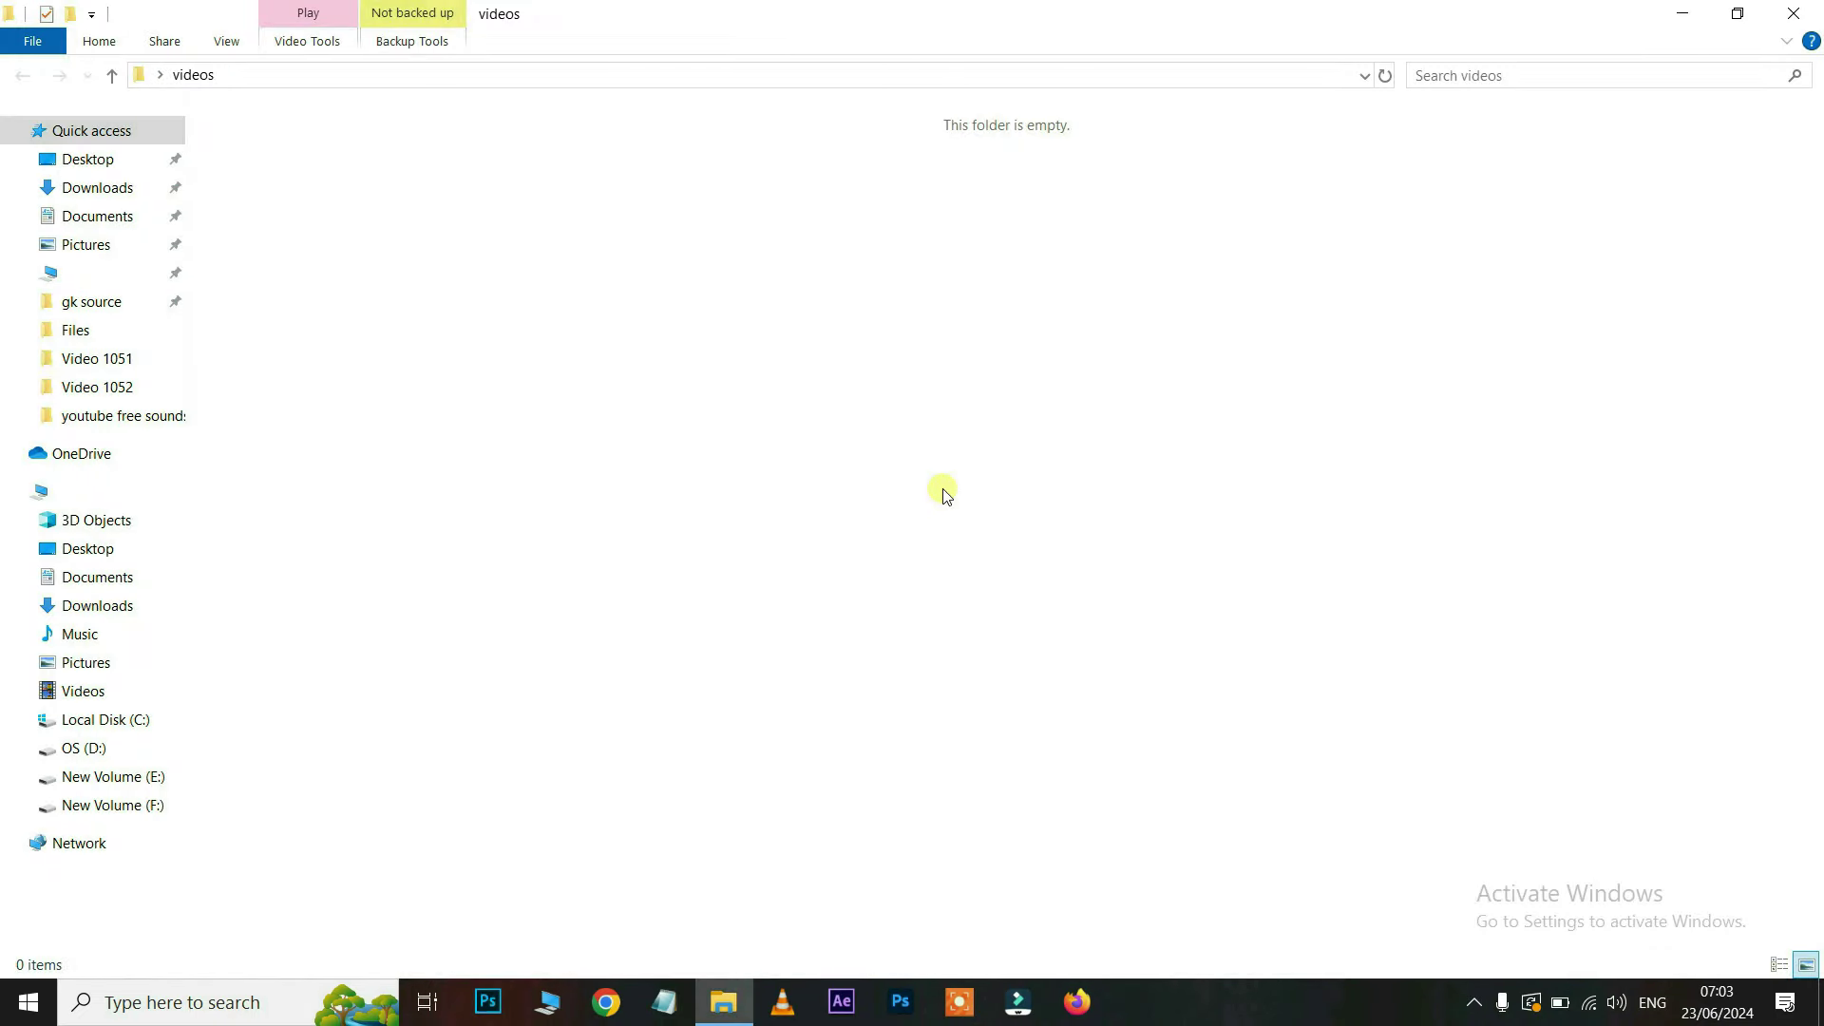
key("alt+F4")
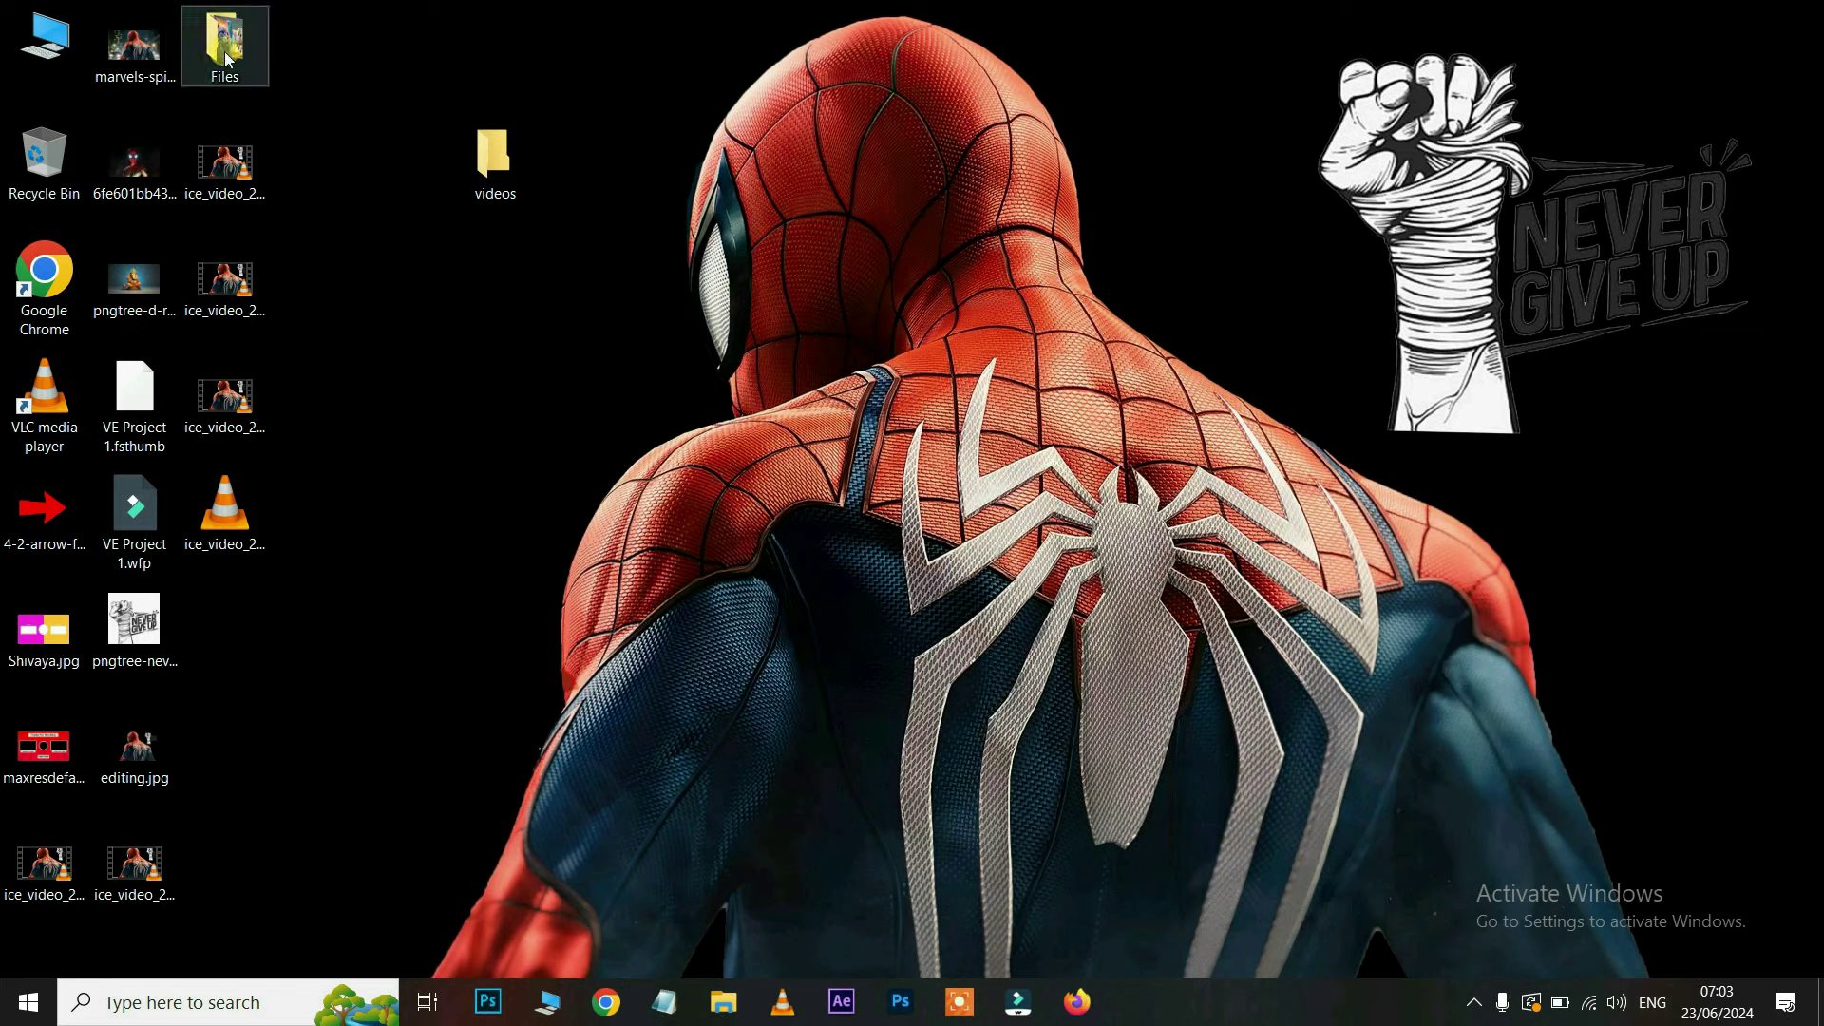
Open Files and select its MP4 videos, ending on 853740-hd_1920_1080_25fps.mp4.
double_click(226, 49)
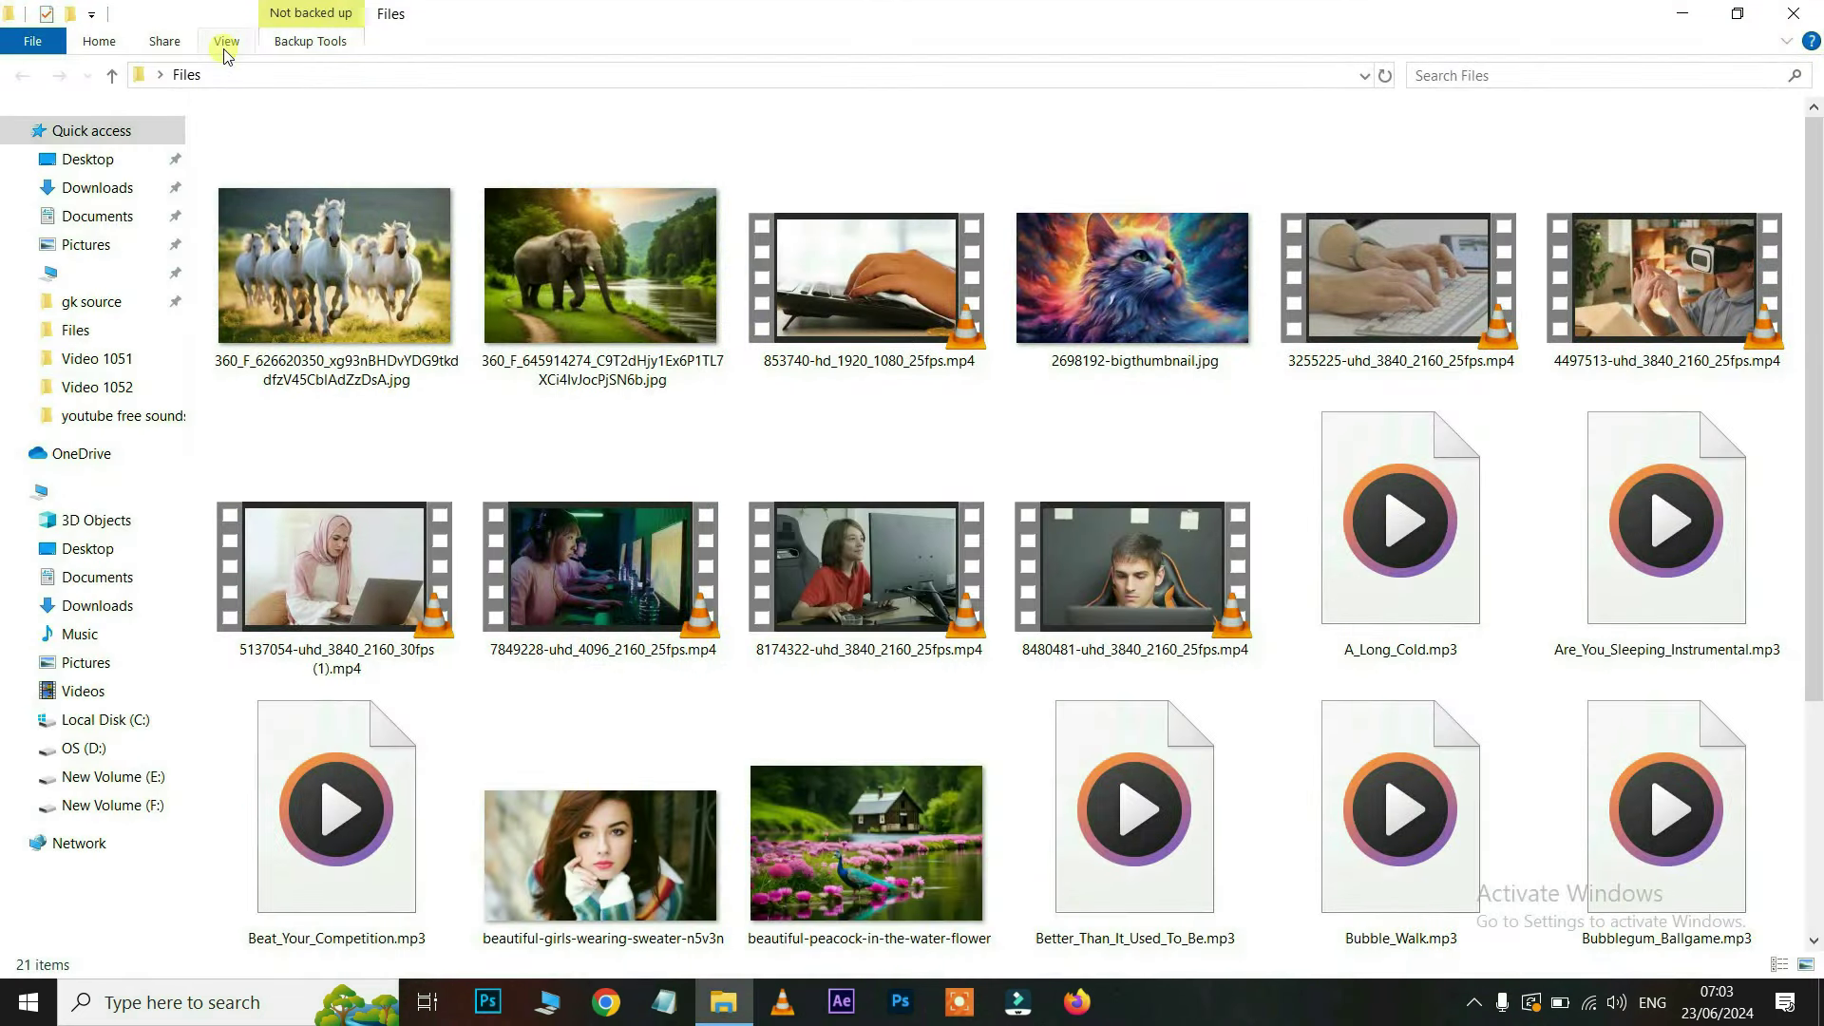
left_click(1050, 622)
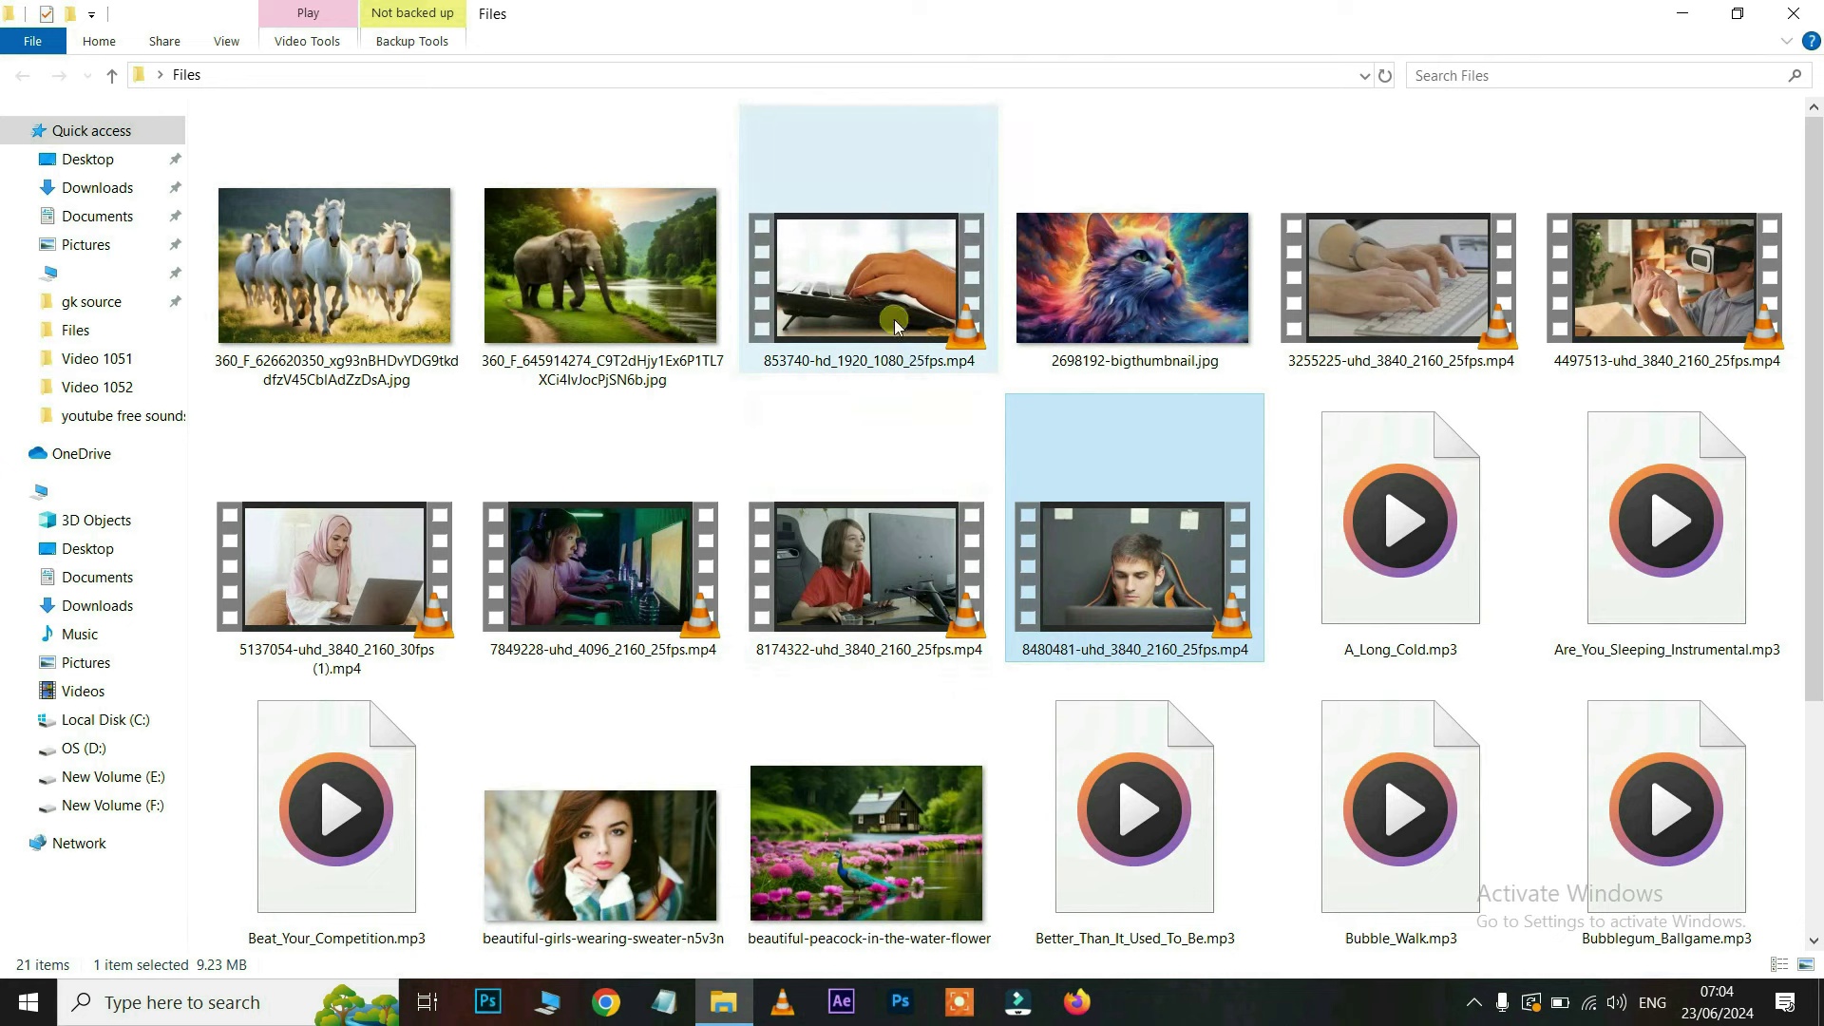
left_click(1440, 283)
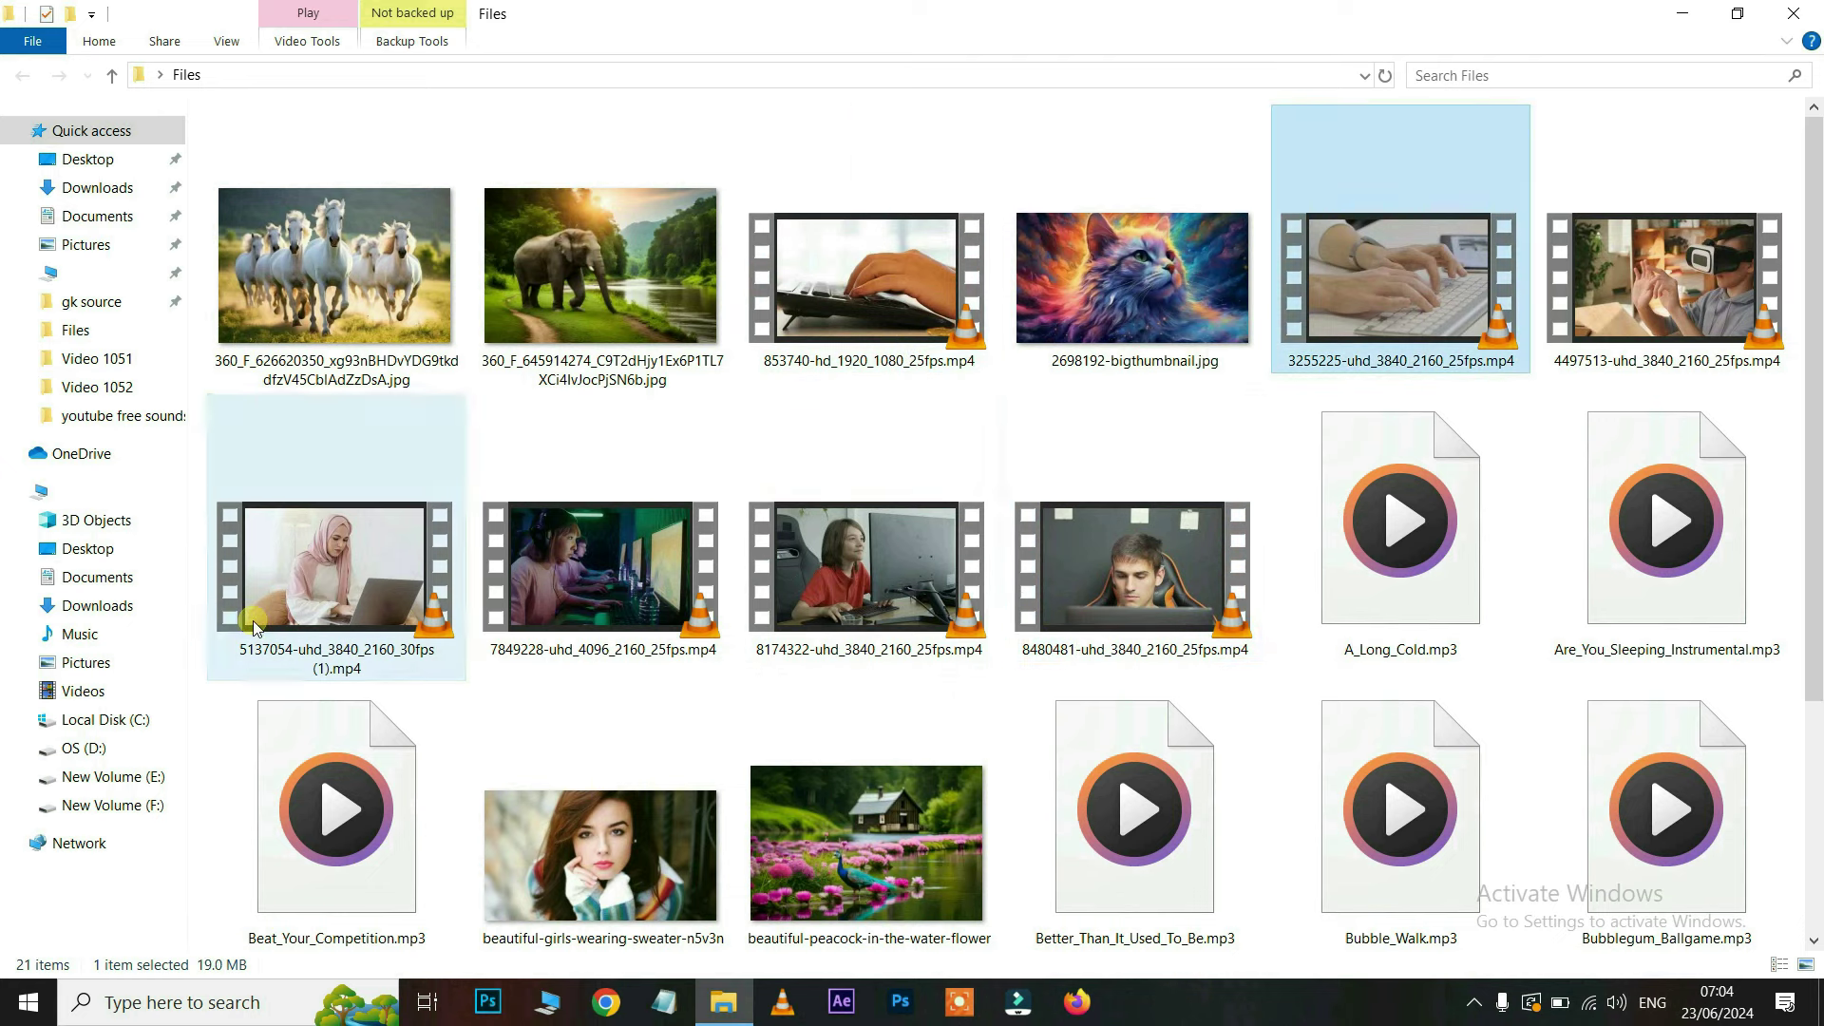
left_click(255, 625)
left_click(558, 591)
left_click(907, 589)
left_click(1061, 596)
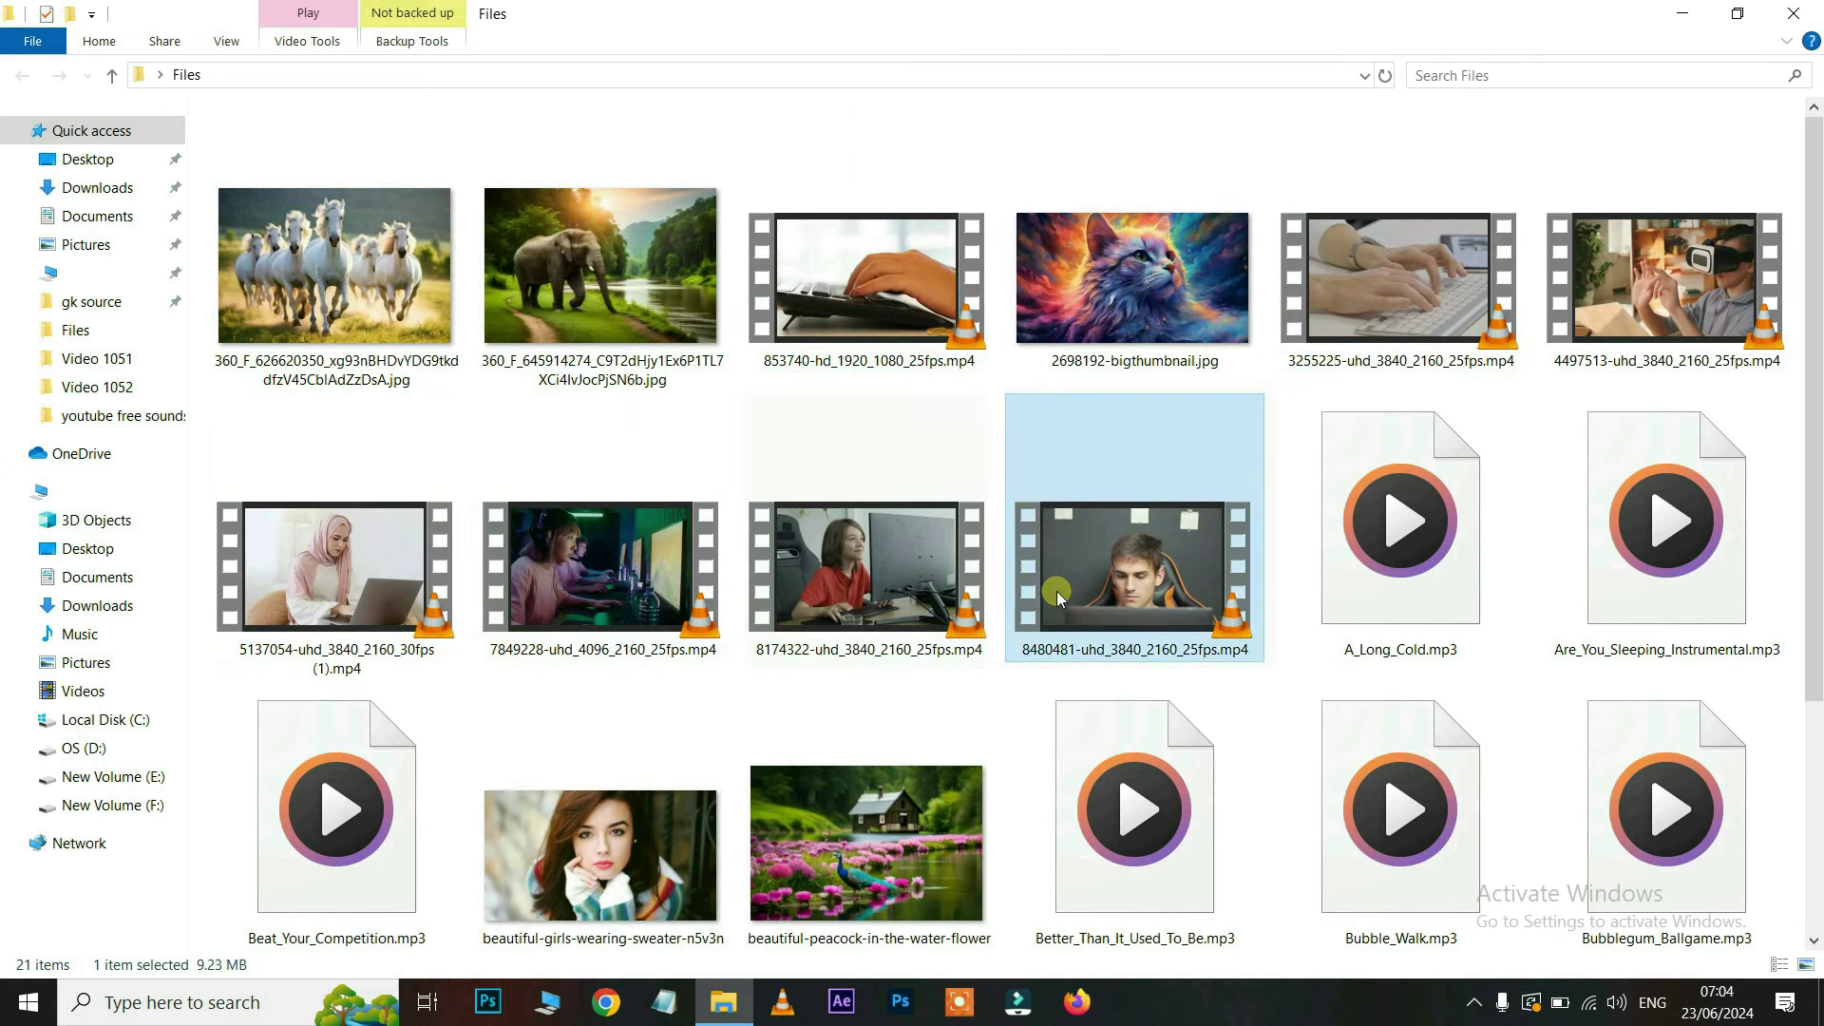
scroll(1006, 454, "down", 1)
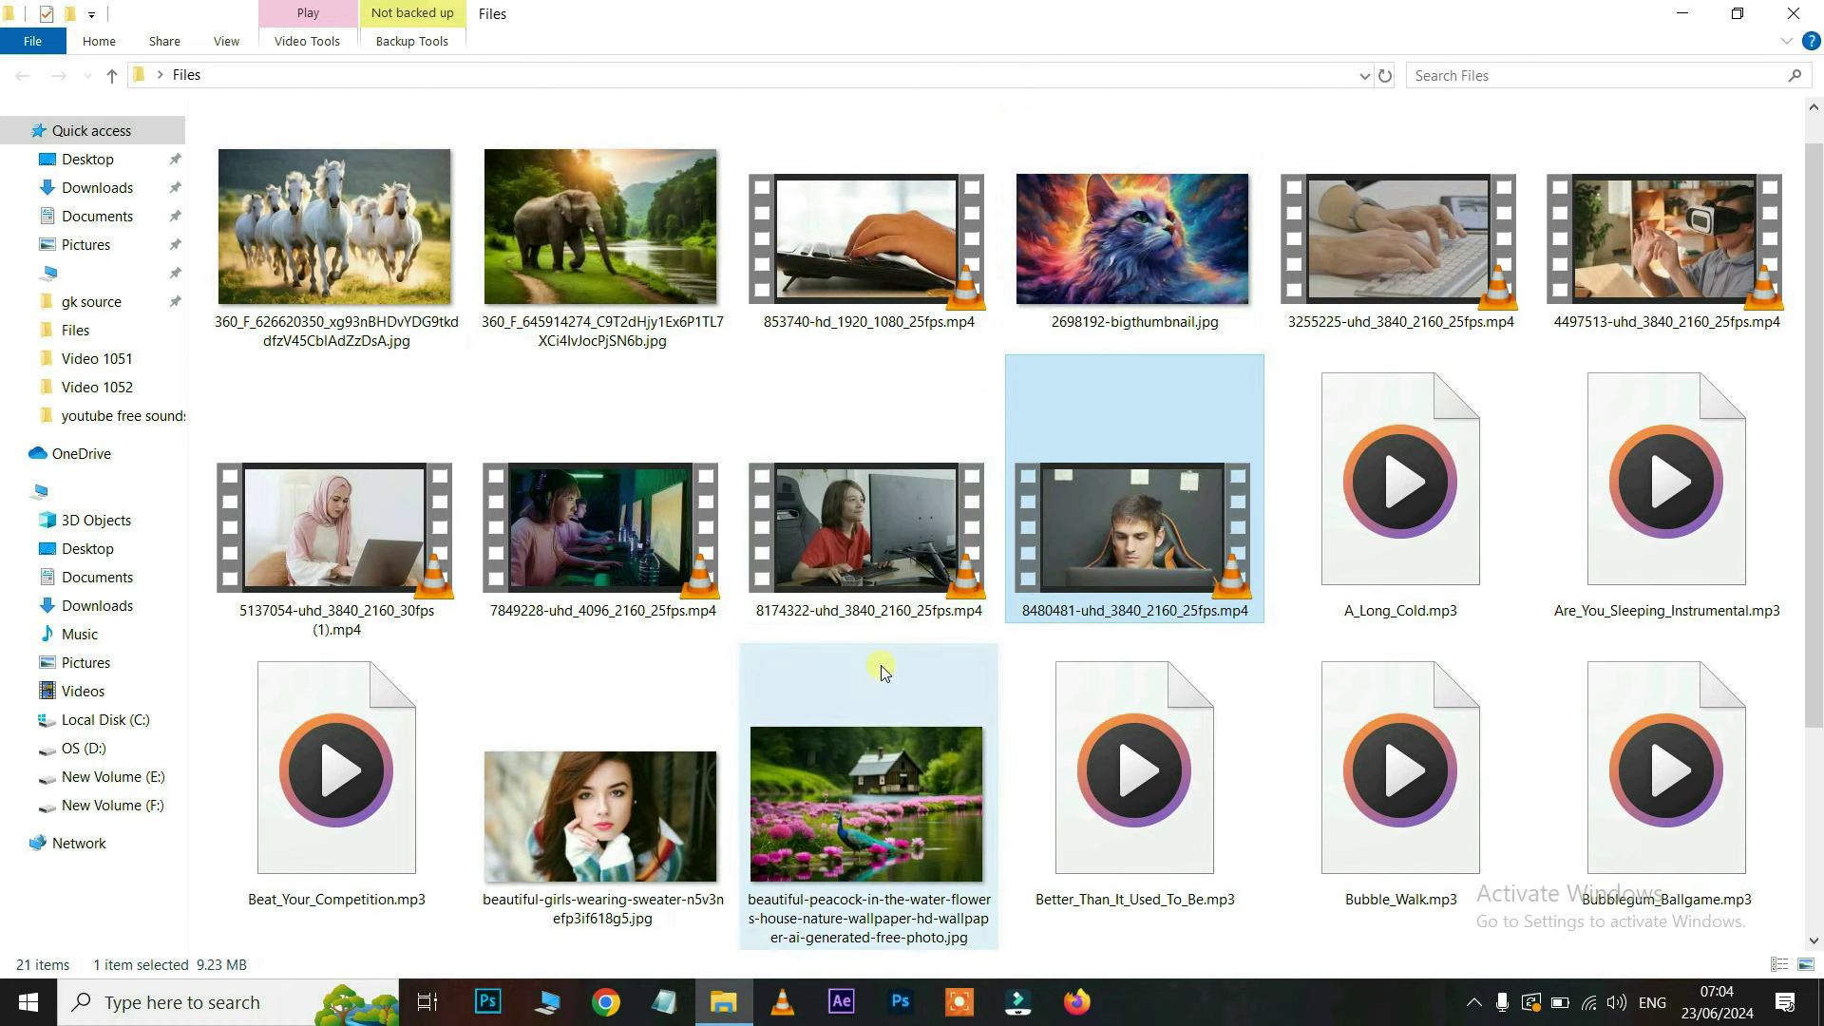
left_click(900, 323)
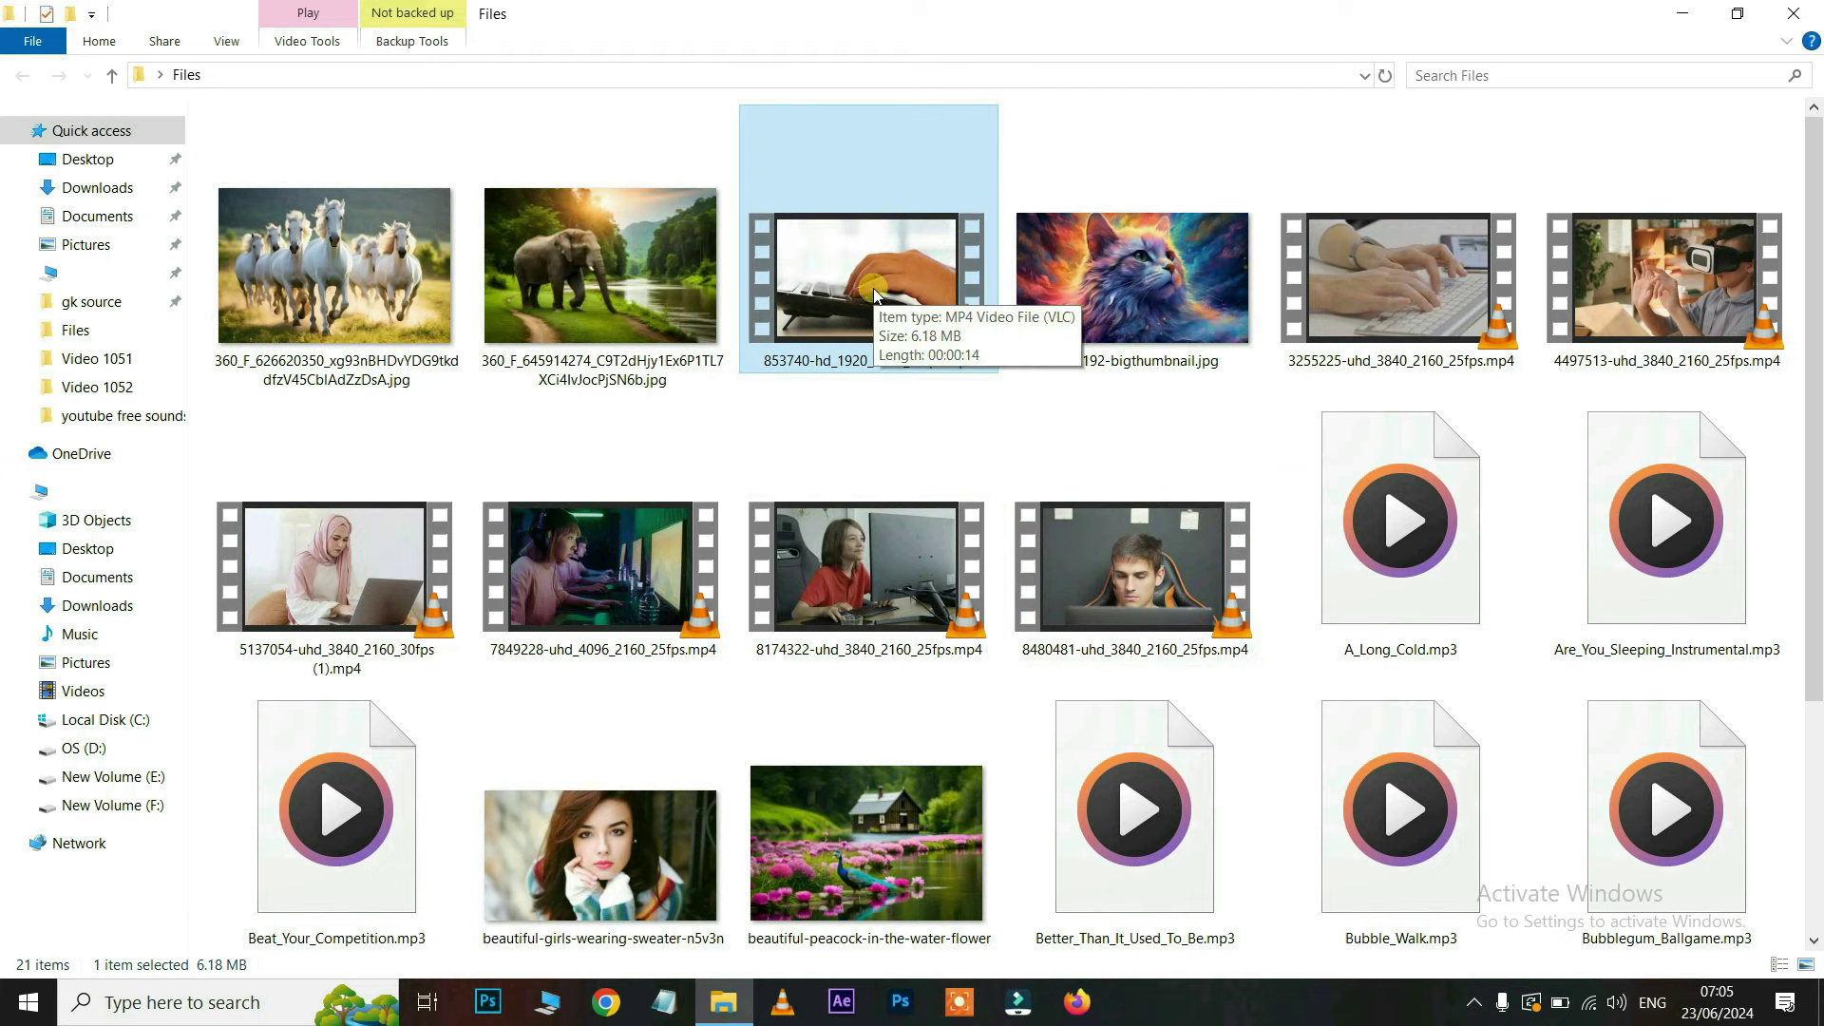
Copy 853740-hd_1920_1080_25fps.mp4 into the desktop videos folder, then delete it there.
right_click(875, 292)
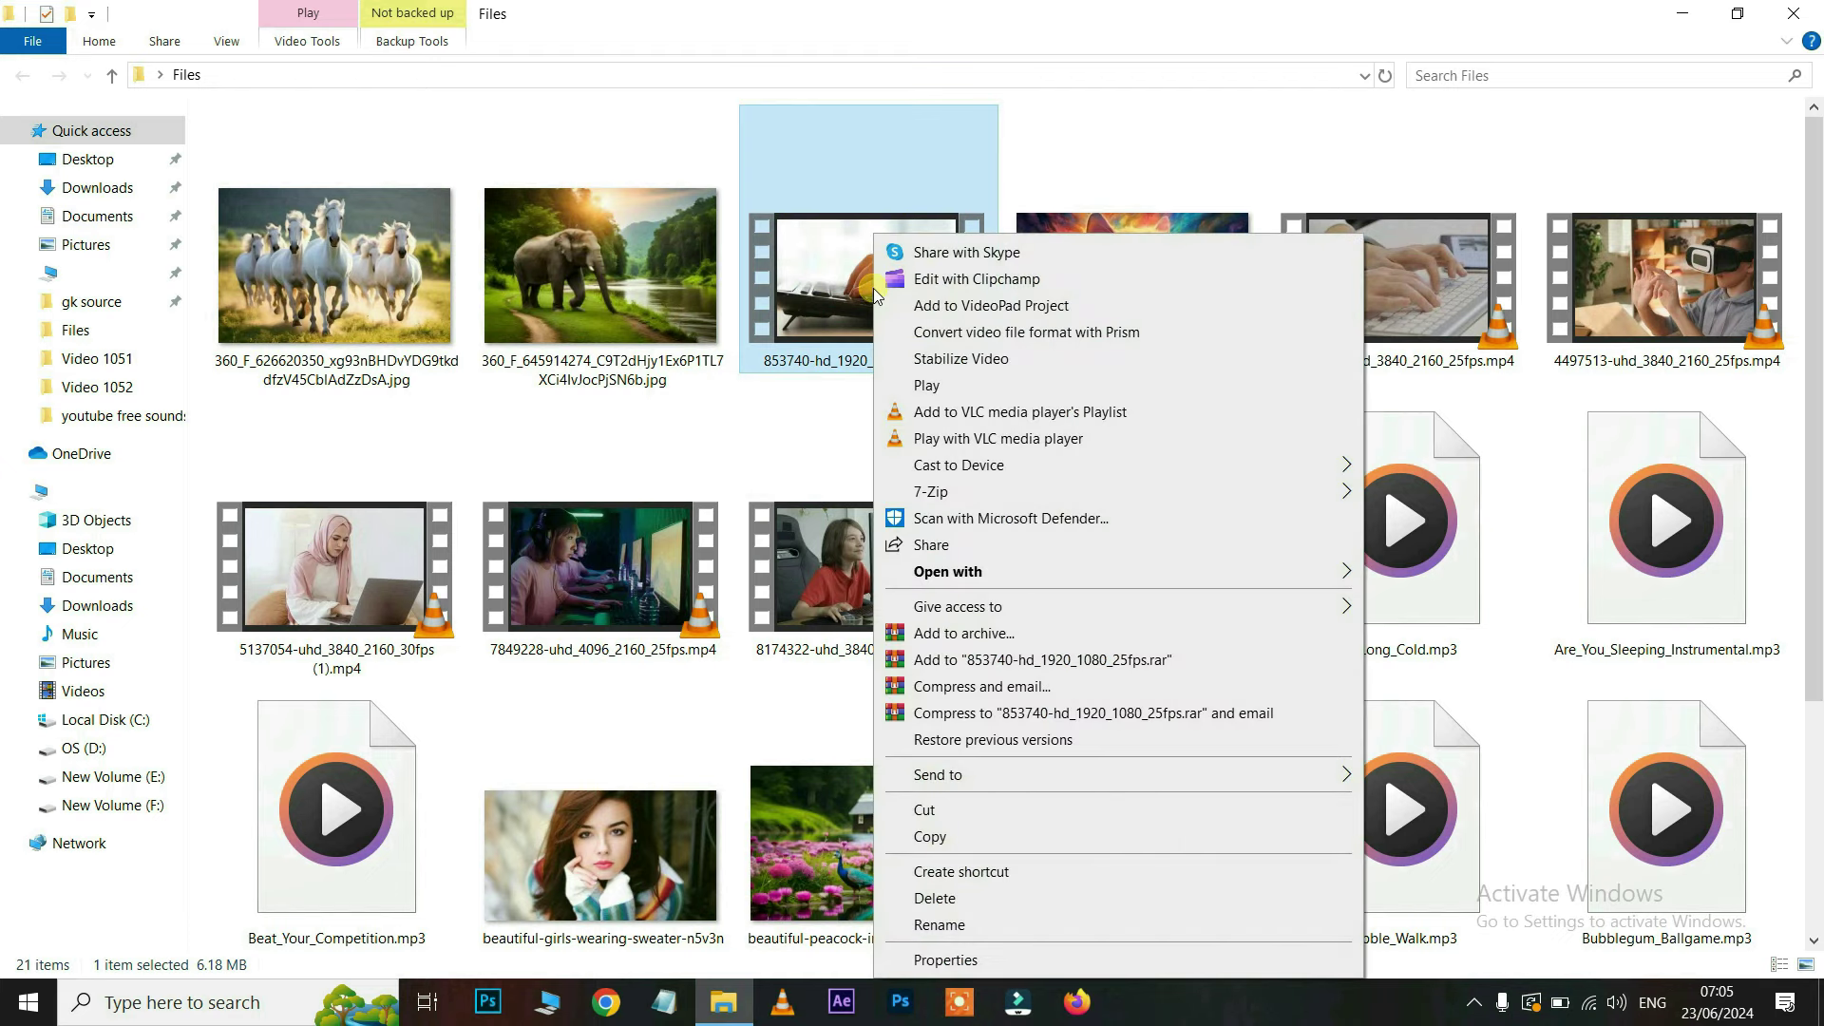
left_click(930, 837)
left_click(1682, 13)
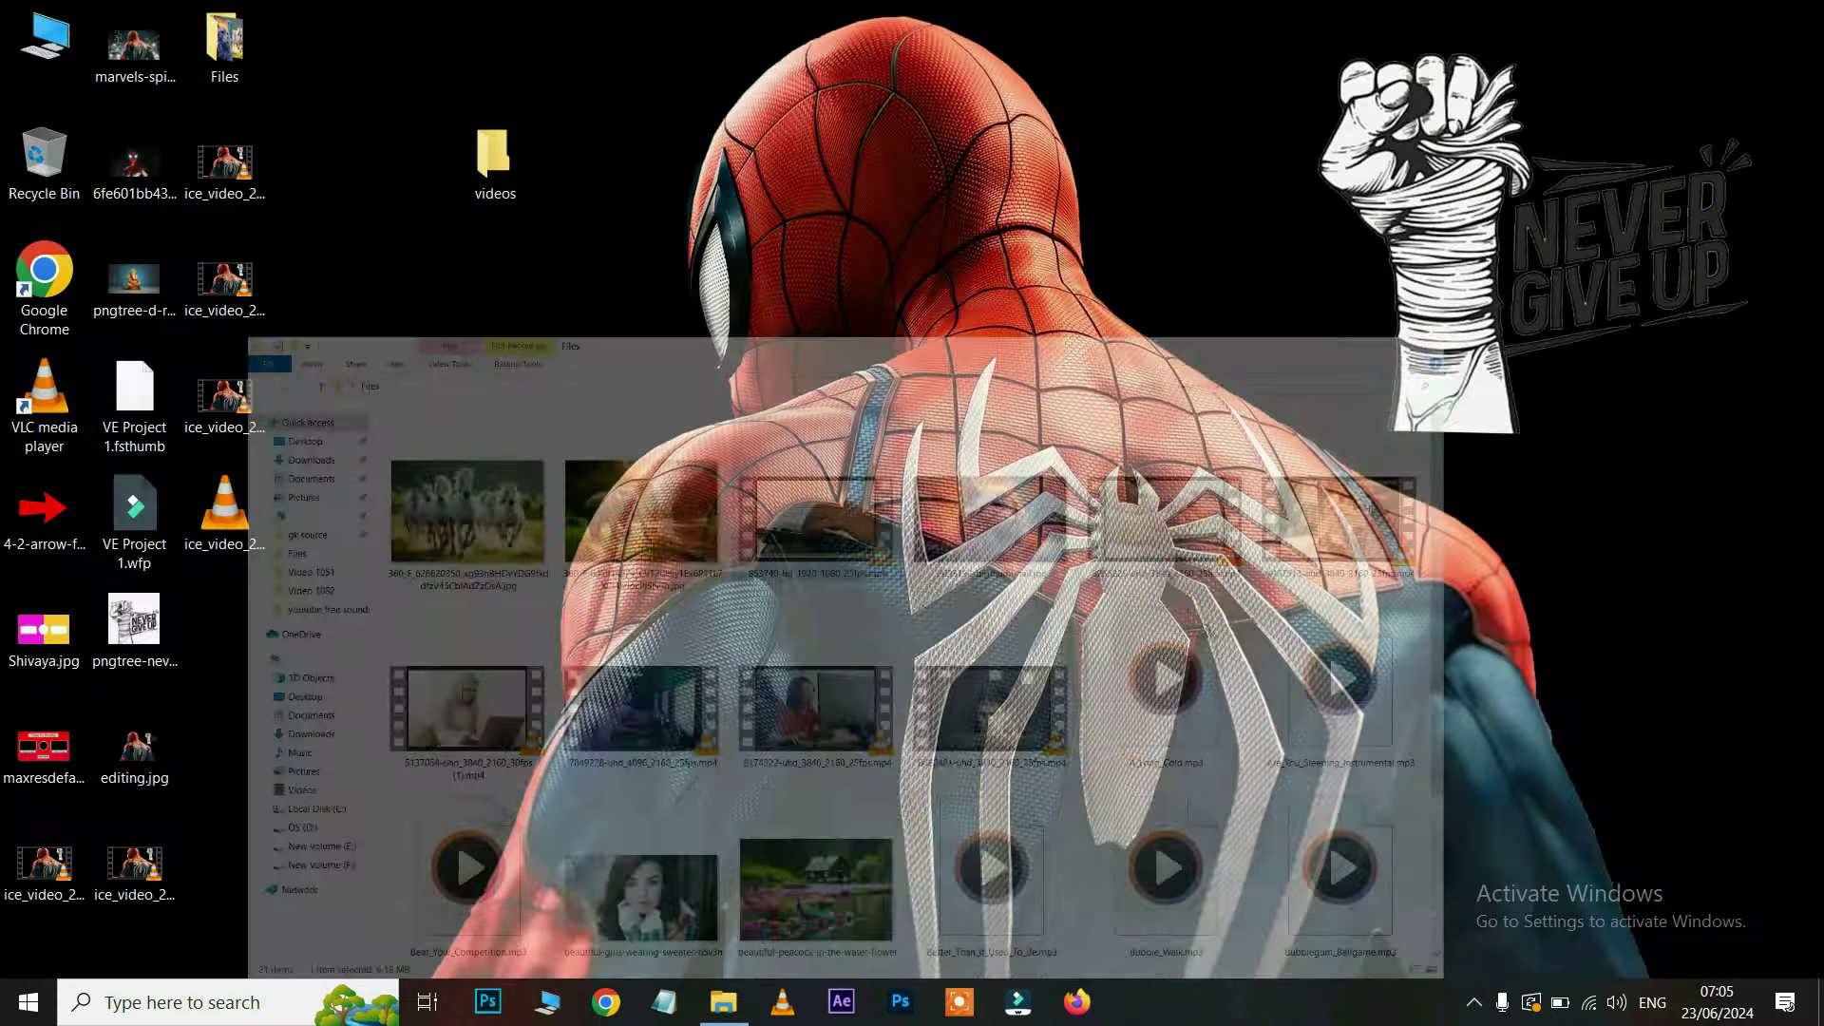
double_click(511, 151)
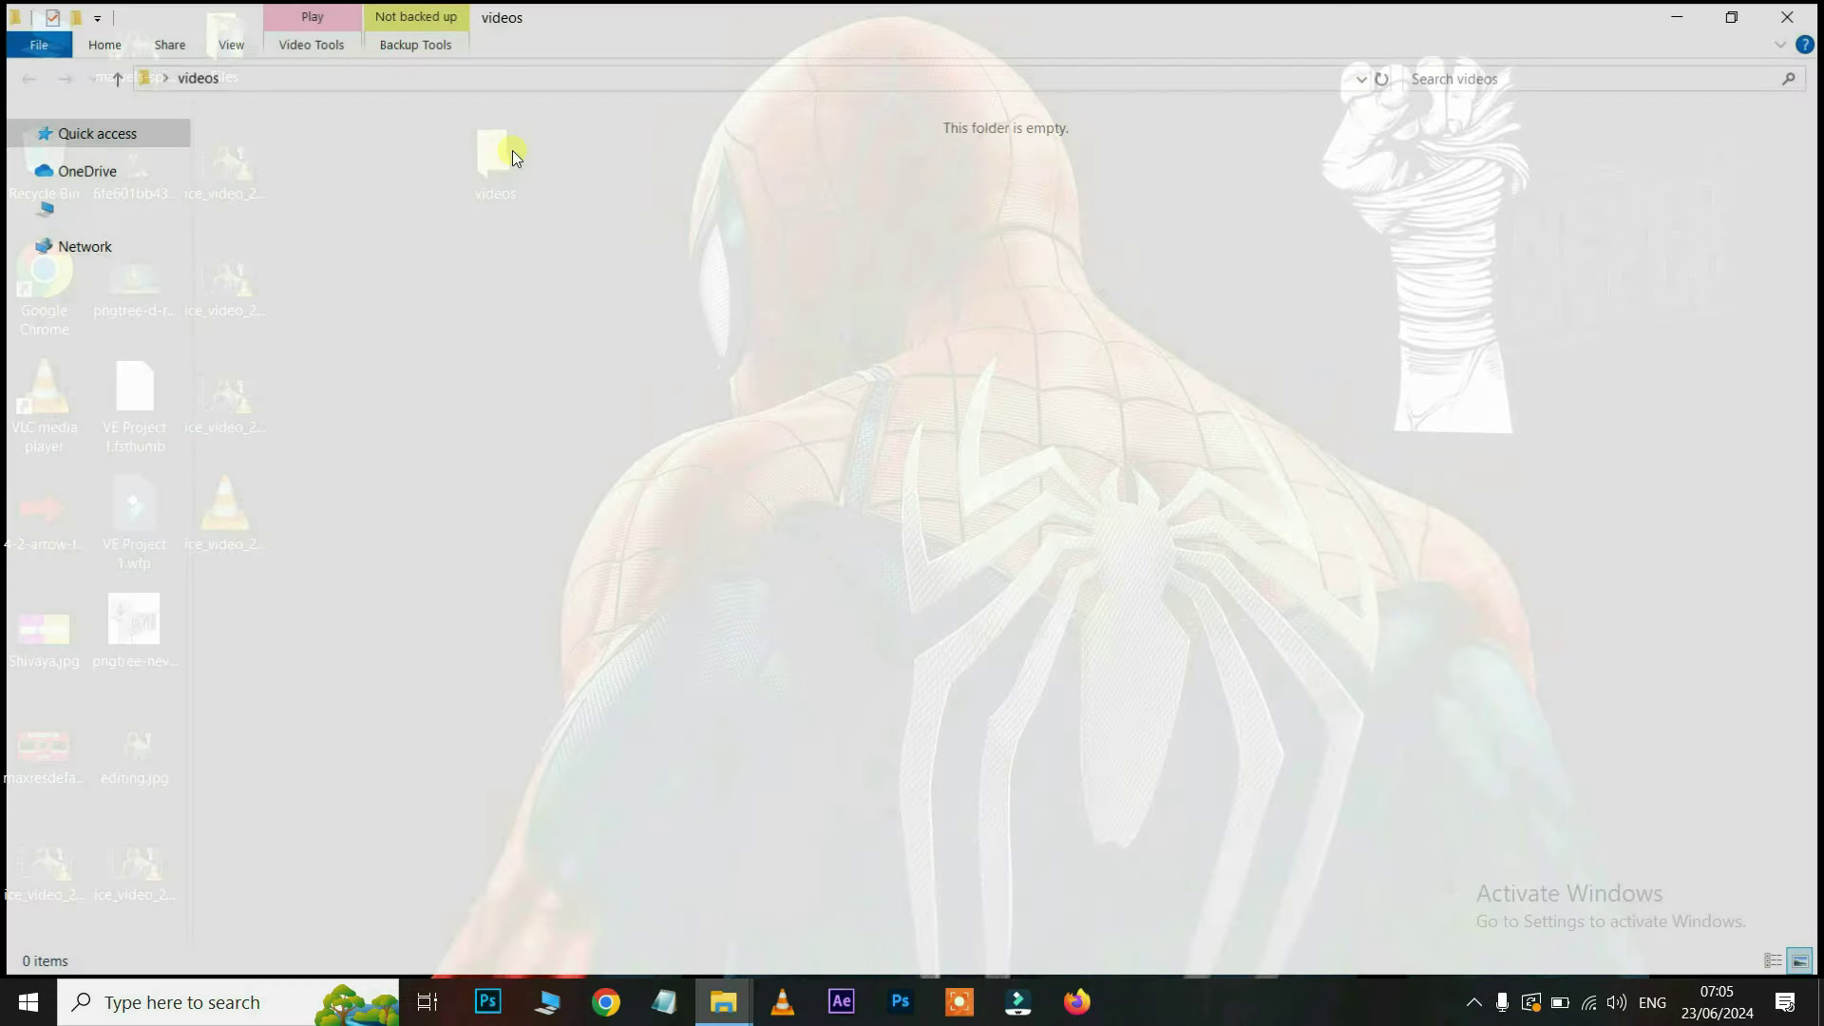
right_click(601, 391)
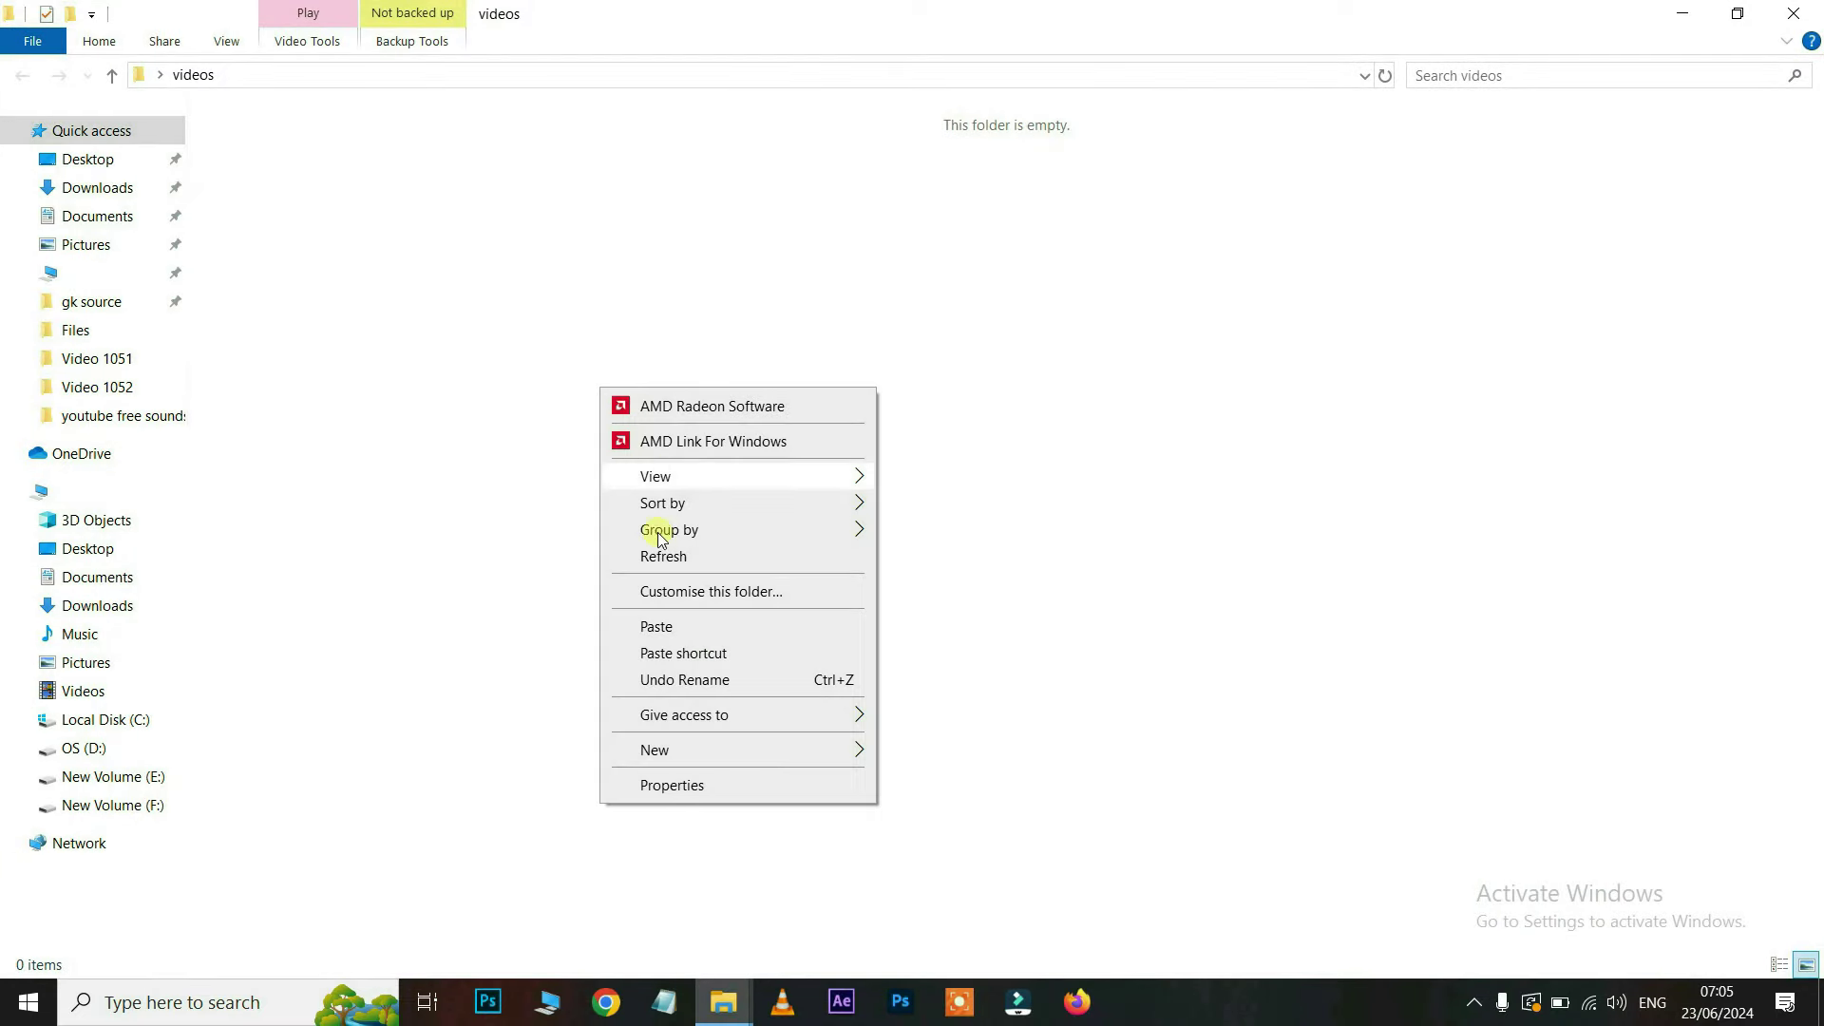
left_click(658, 627)
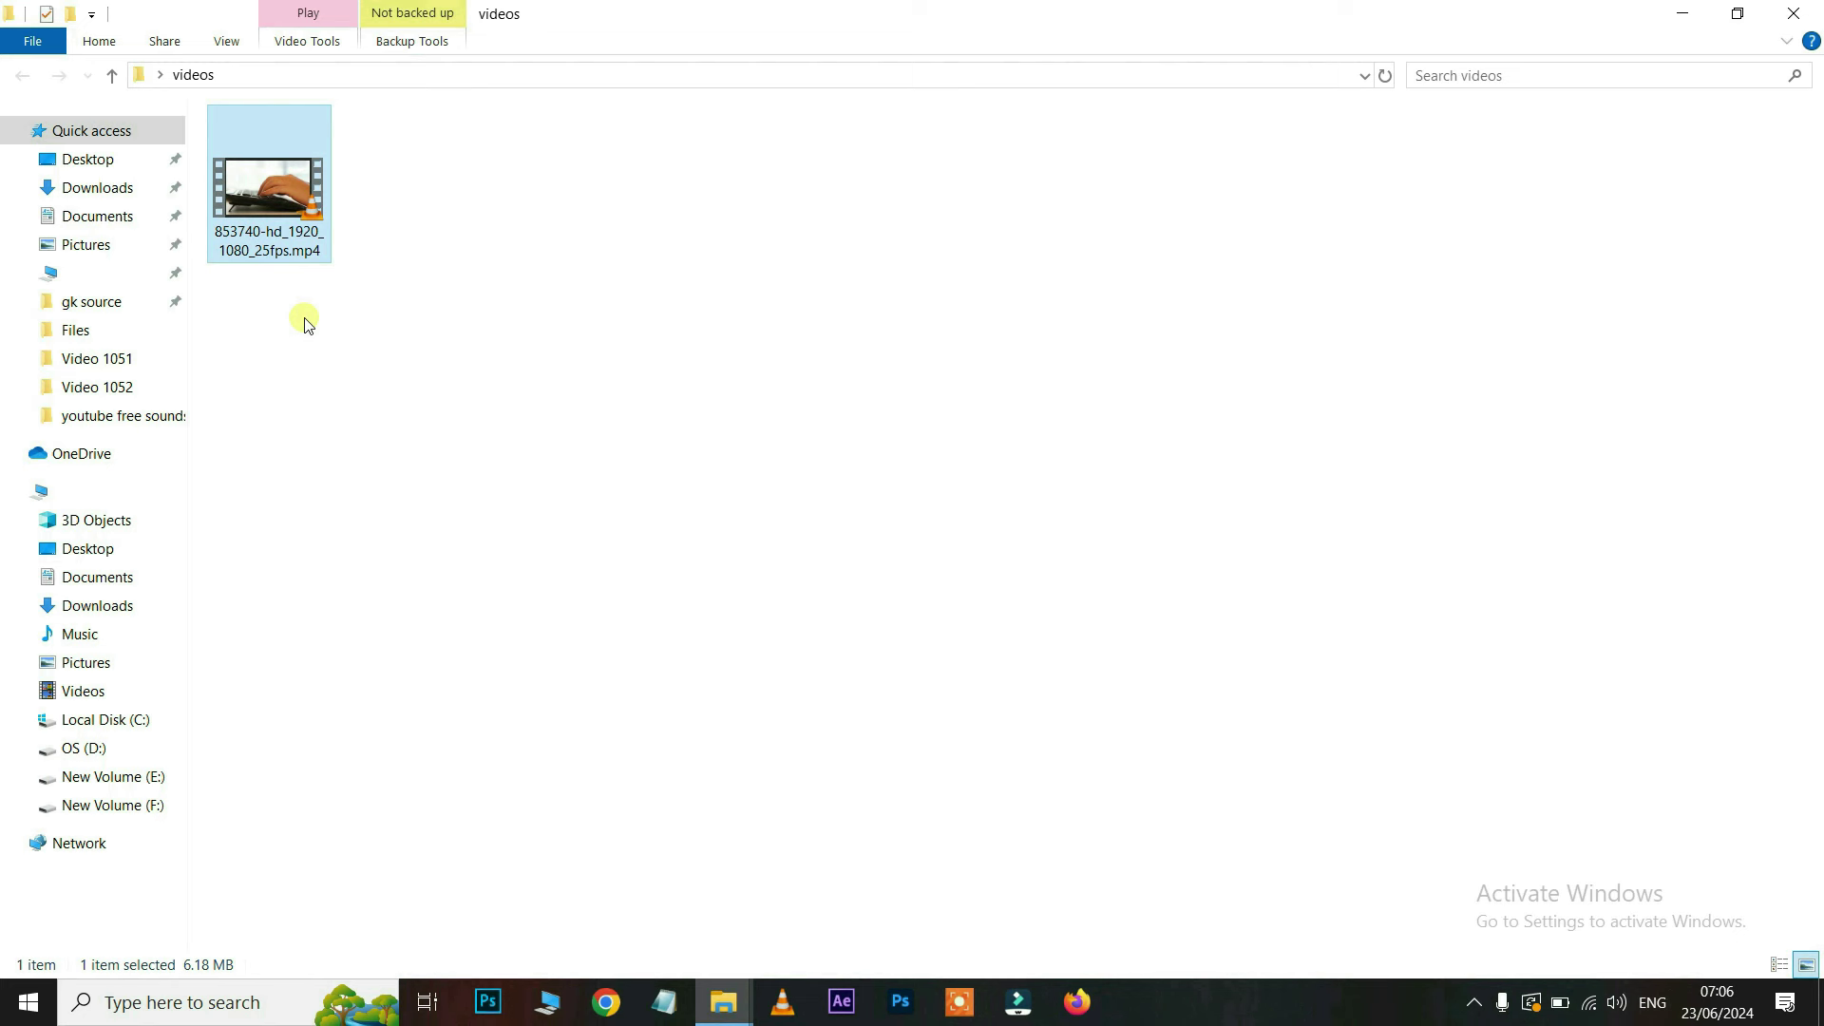
key("Delete")
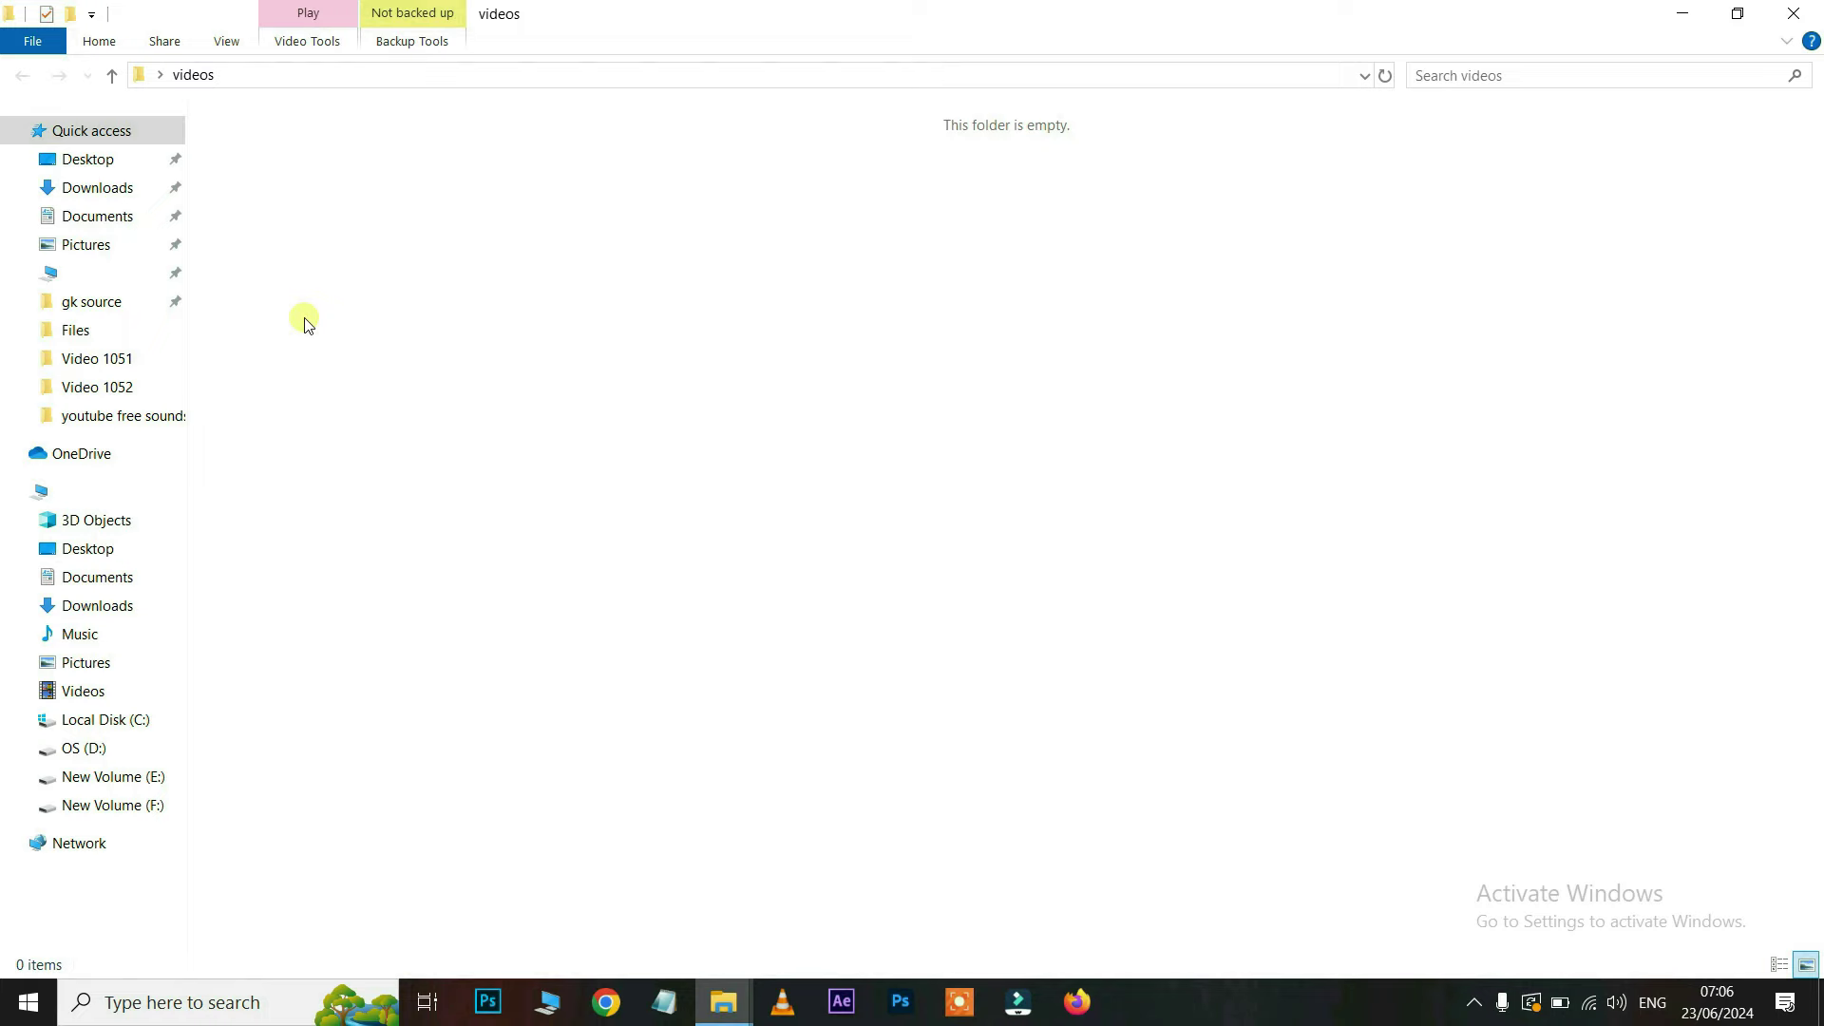
Check the Recycle Bin holds the deleted 853740 video, then minimize it.
left_click(1690, 19)
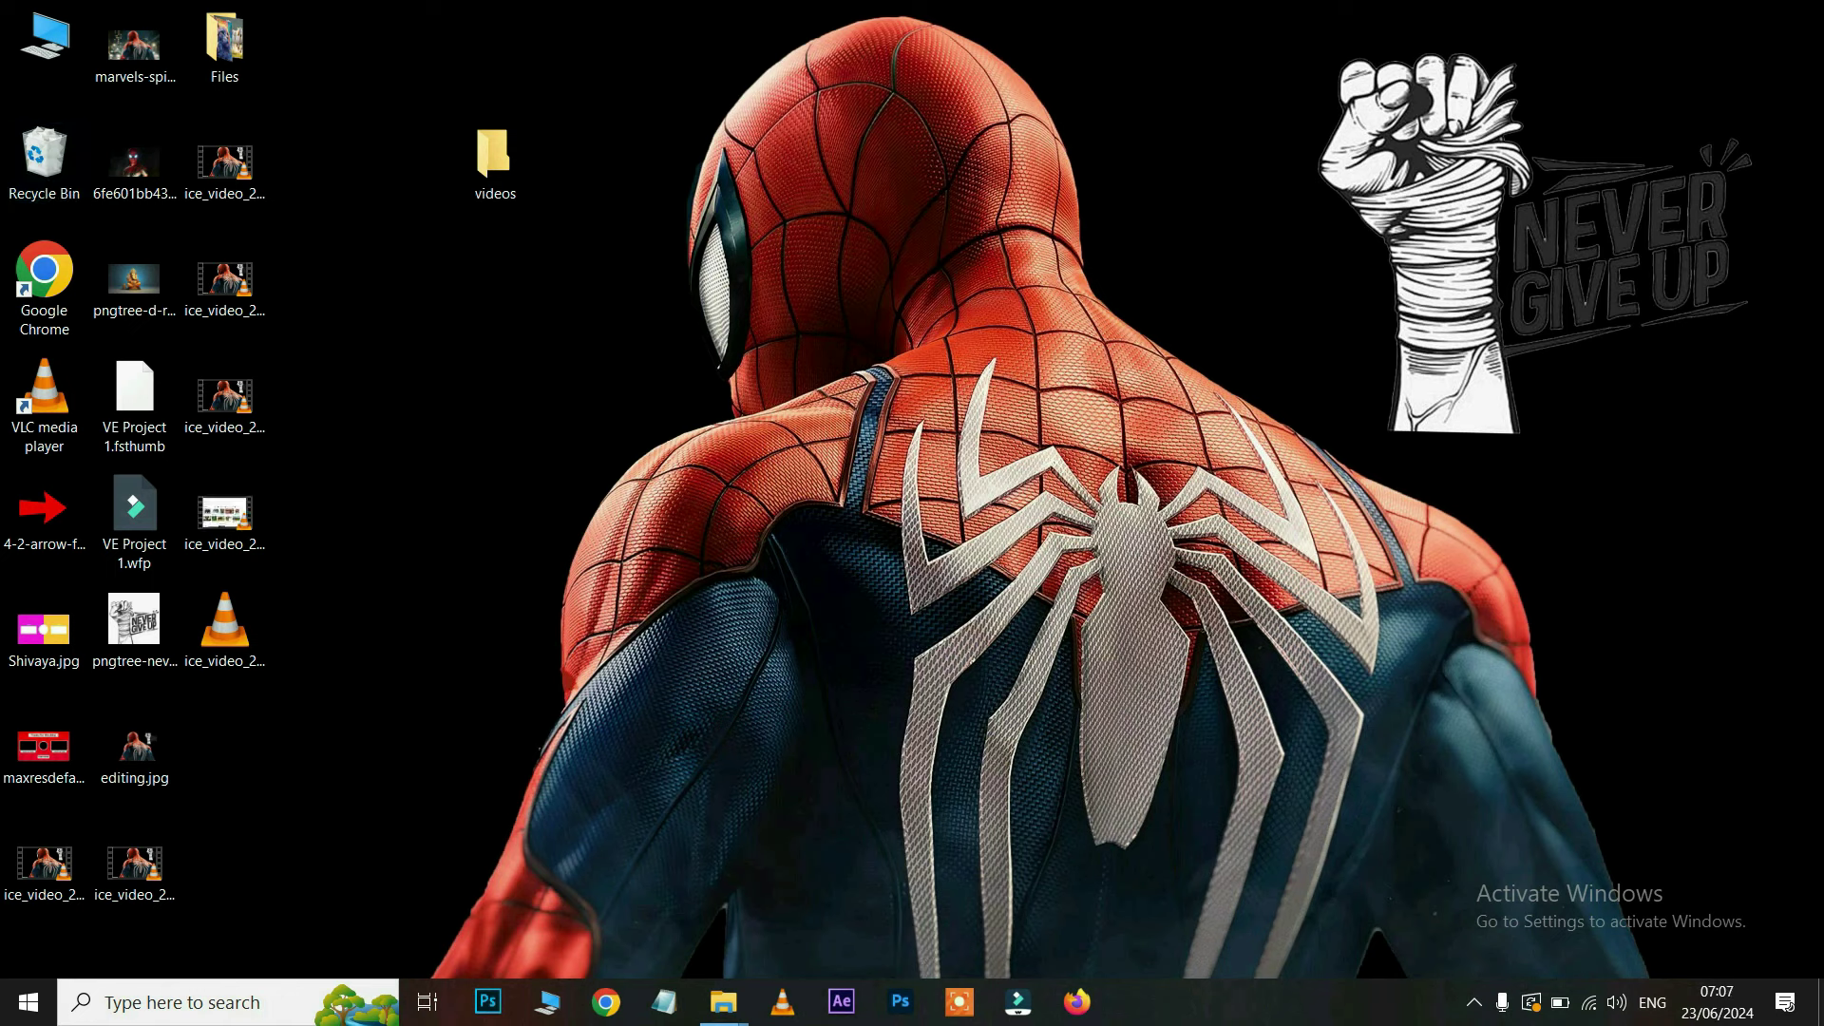
double_click(44, 163)
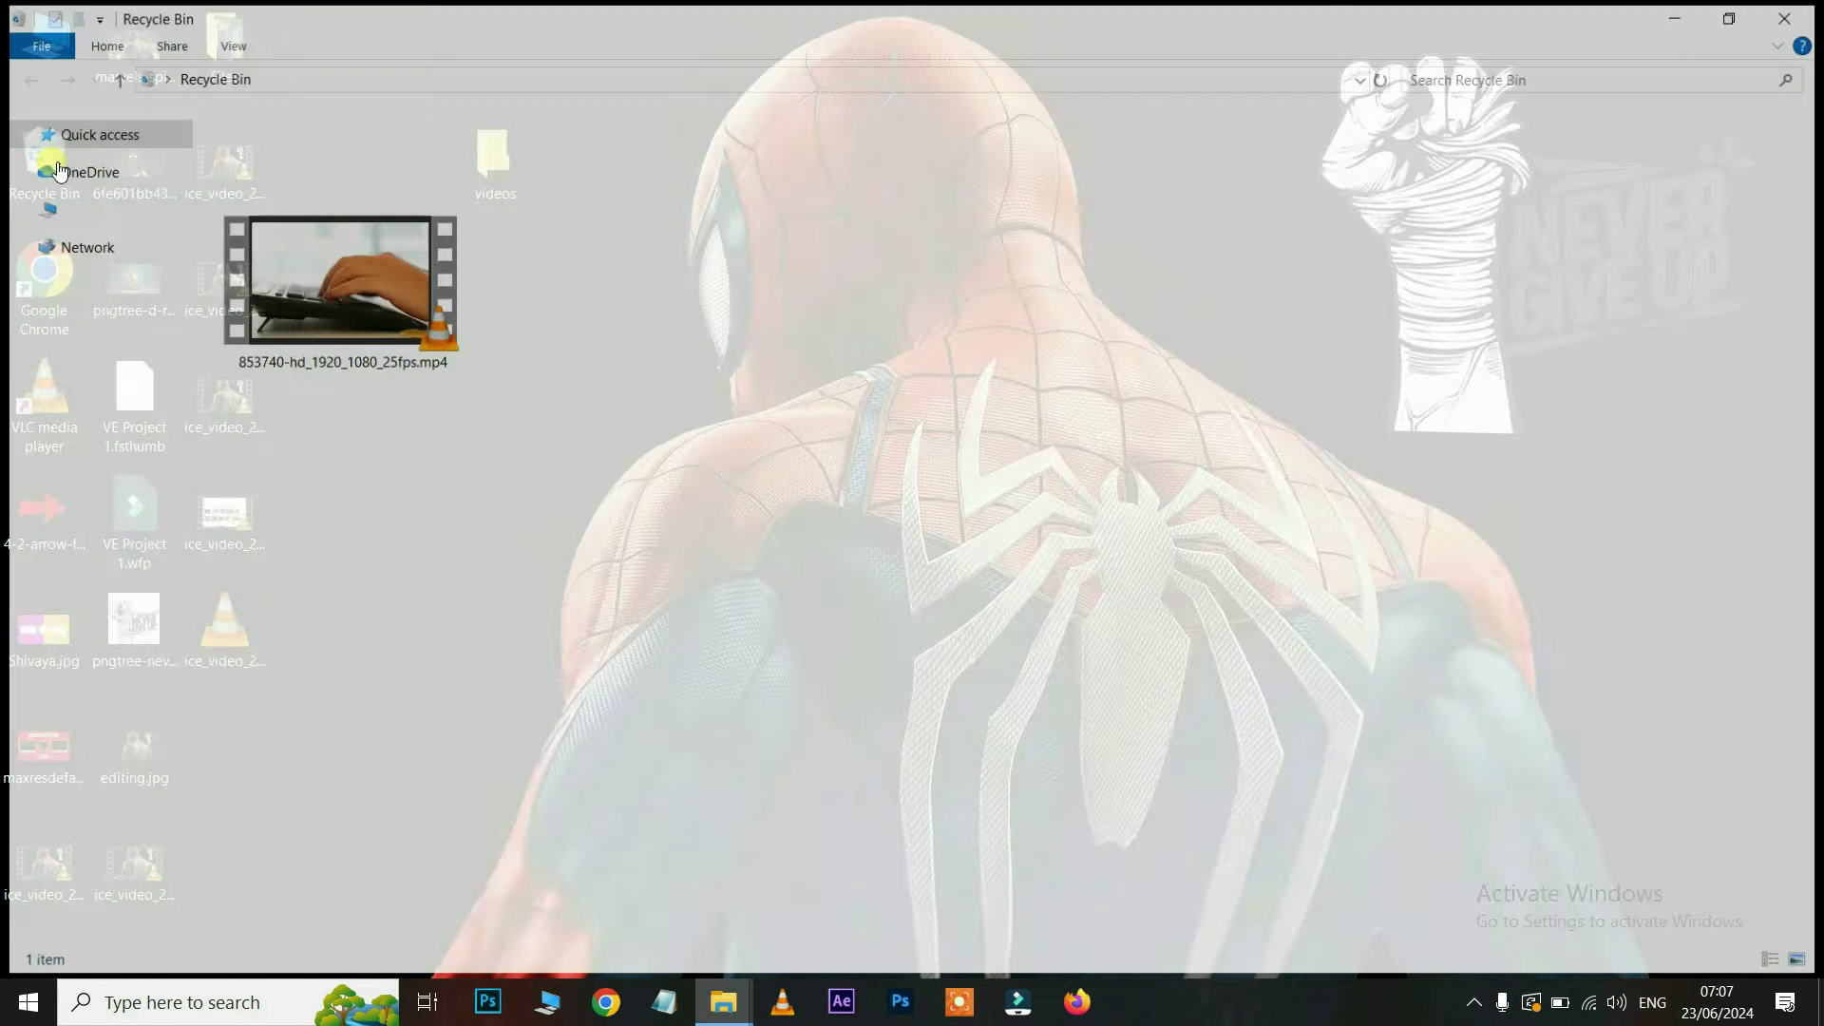
mouse_move(352, 290)
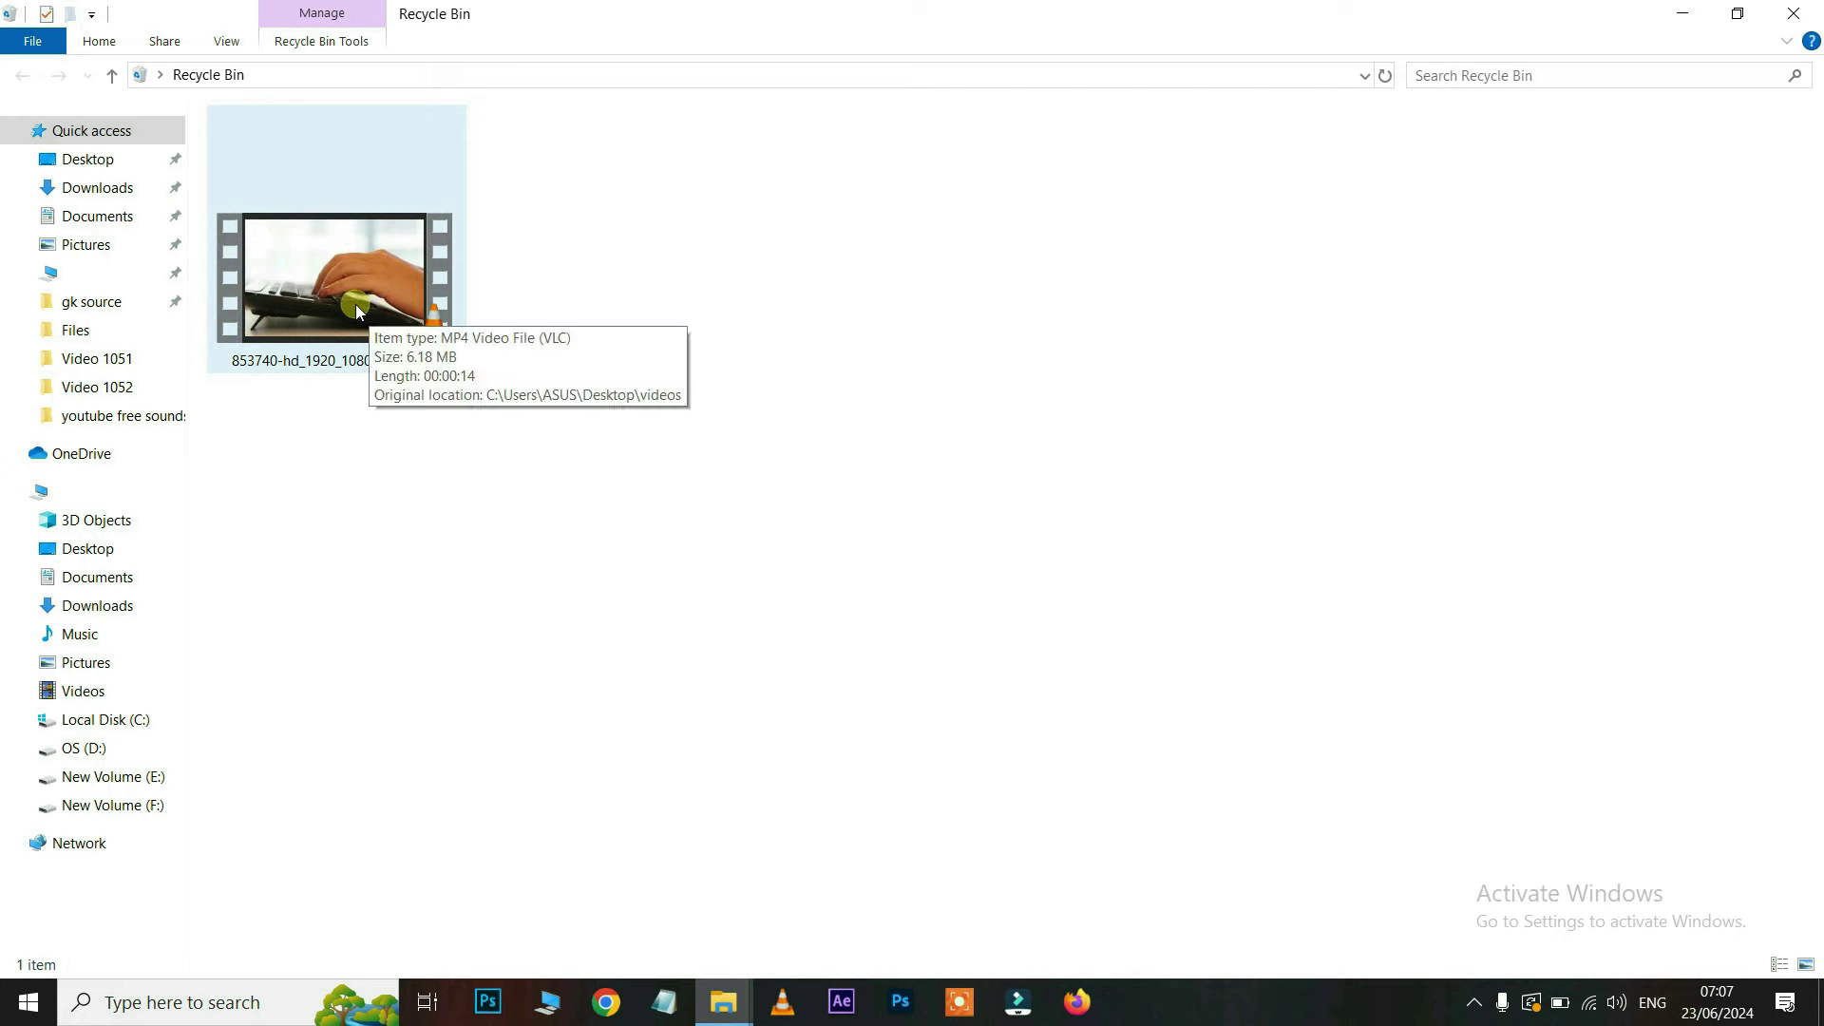
left_click(1673, 17)
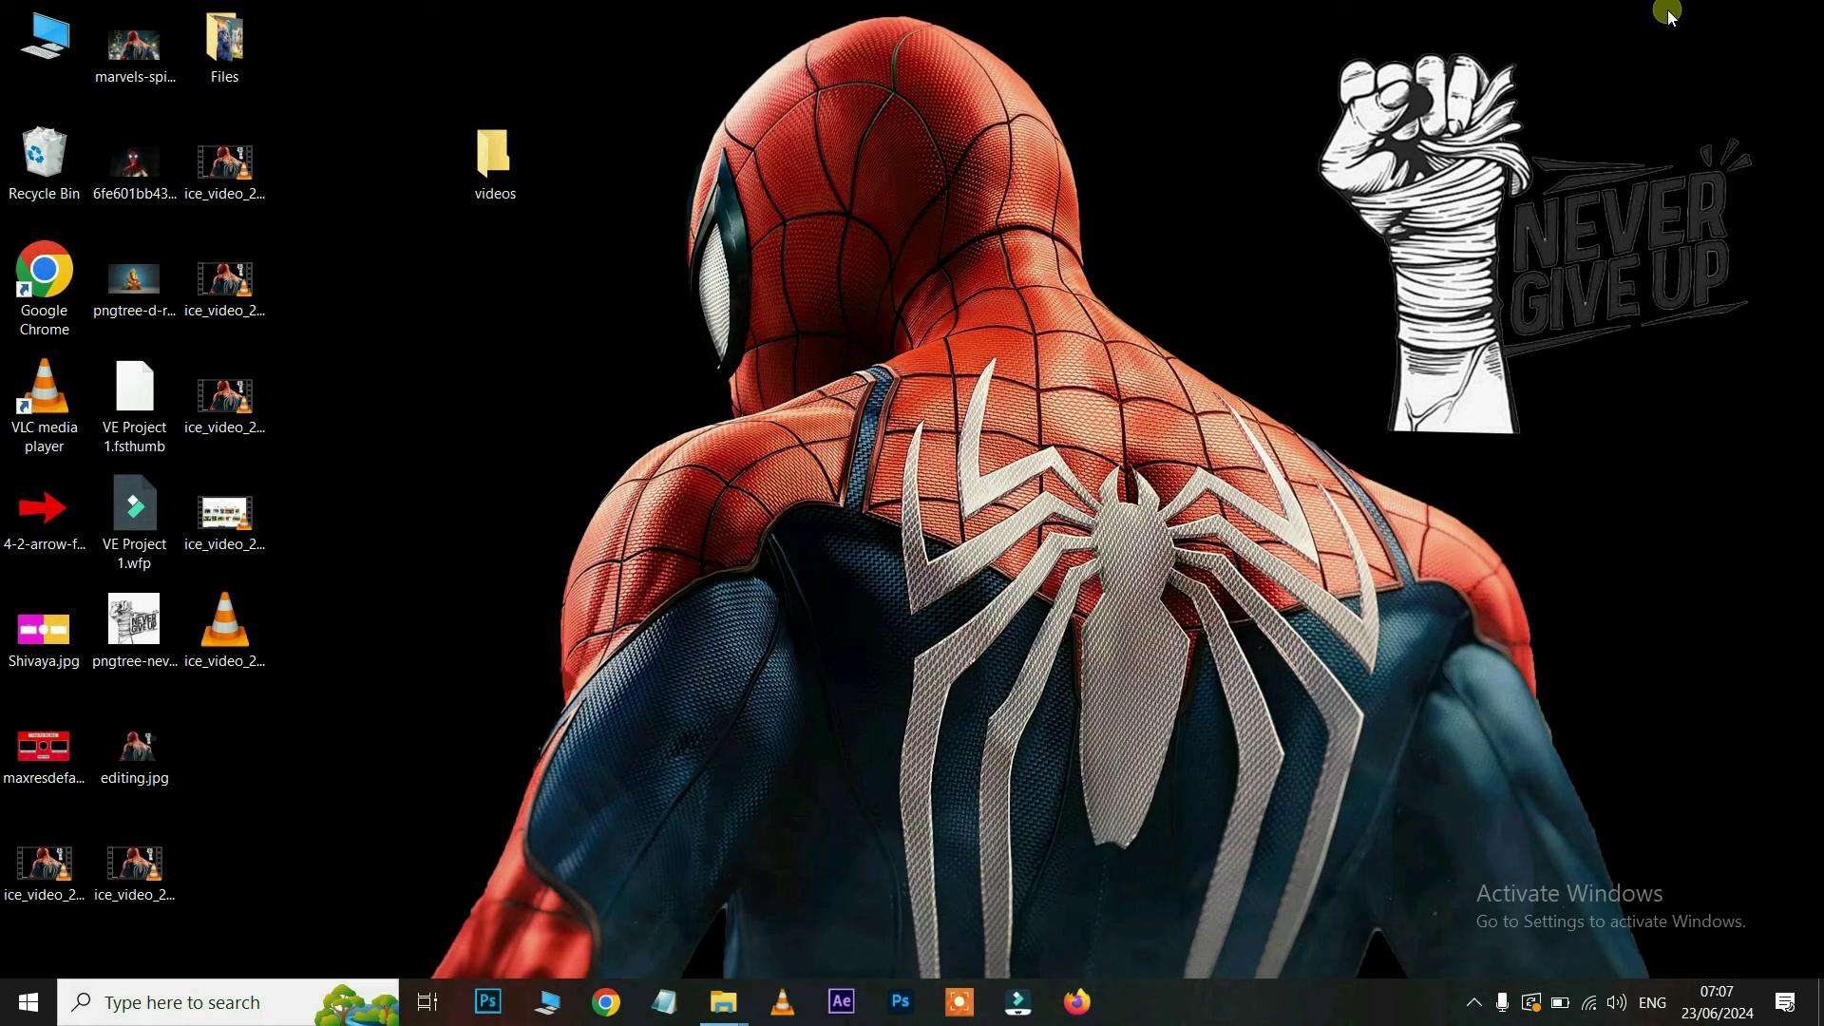
Open the Files folder and Ctrl-select its seven mp4 videos, from 3255225 through 8480481.
double_click(228, 50)
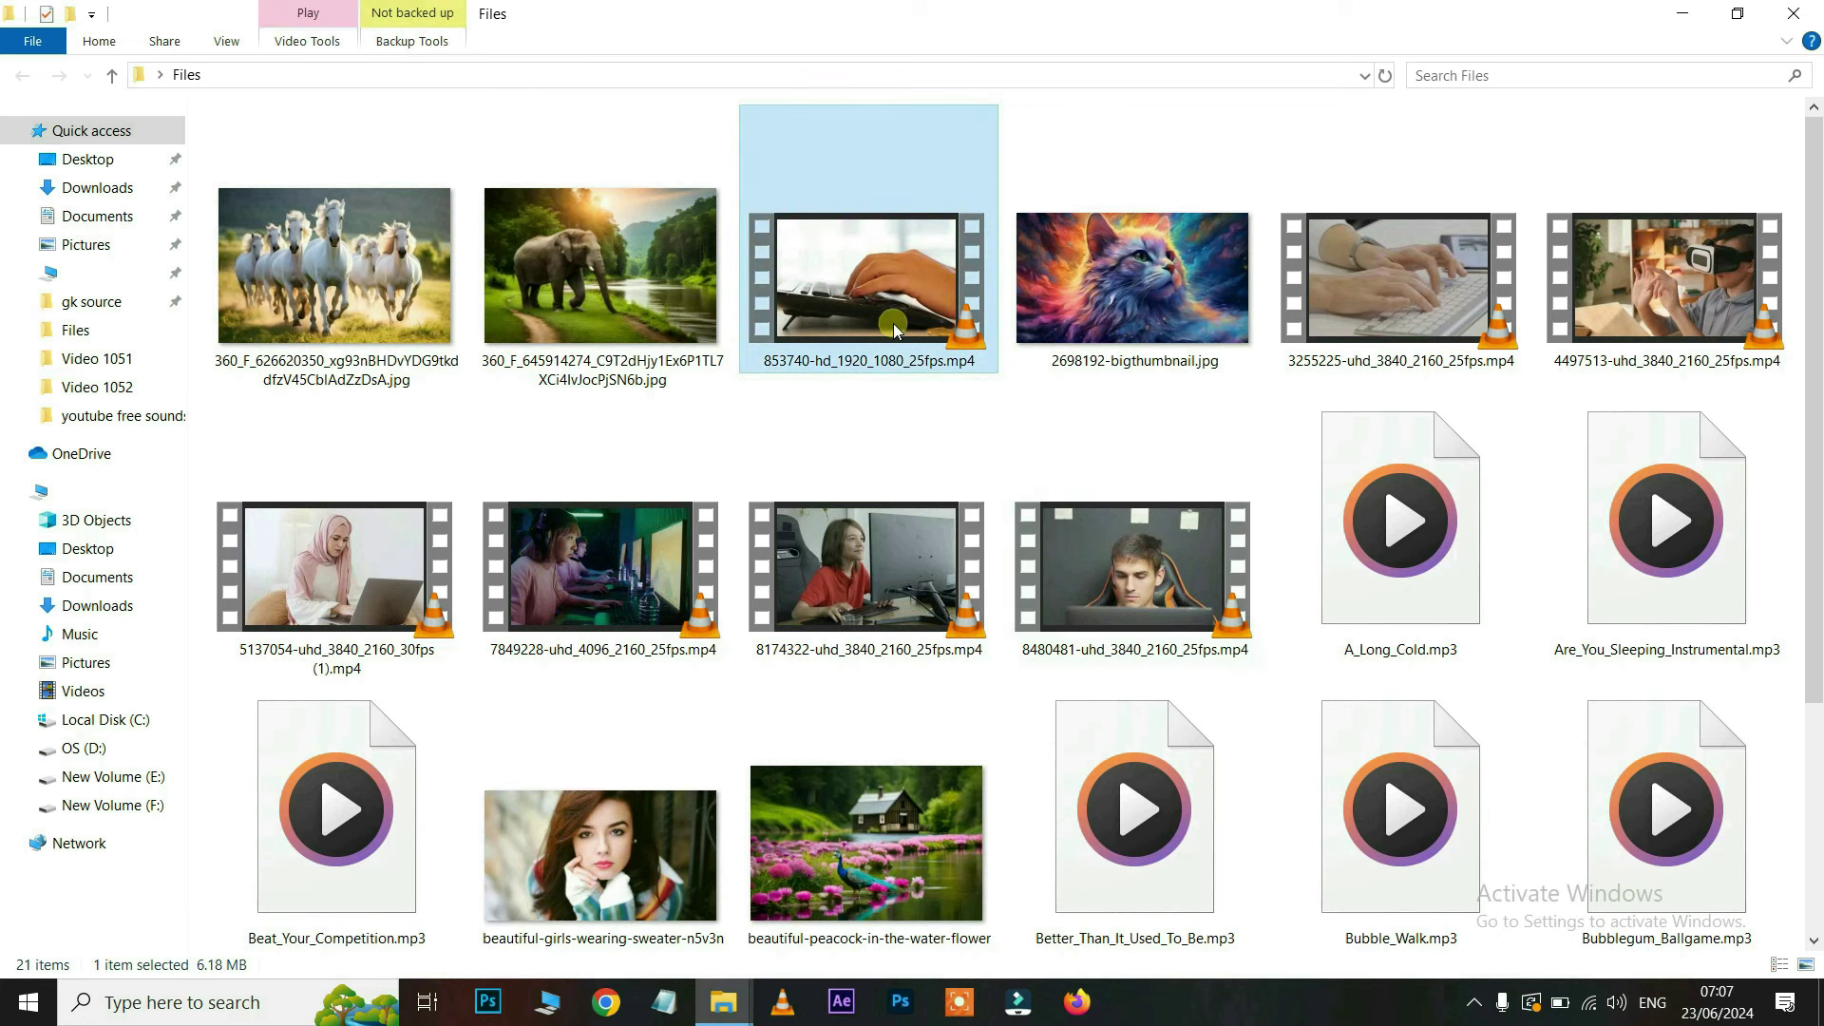
left_click(1416, 283)
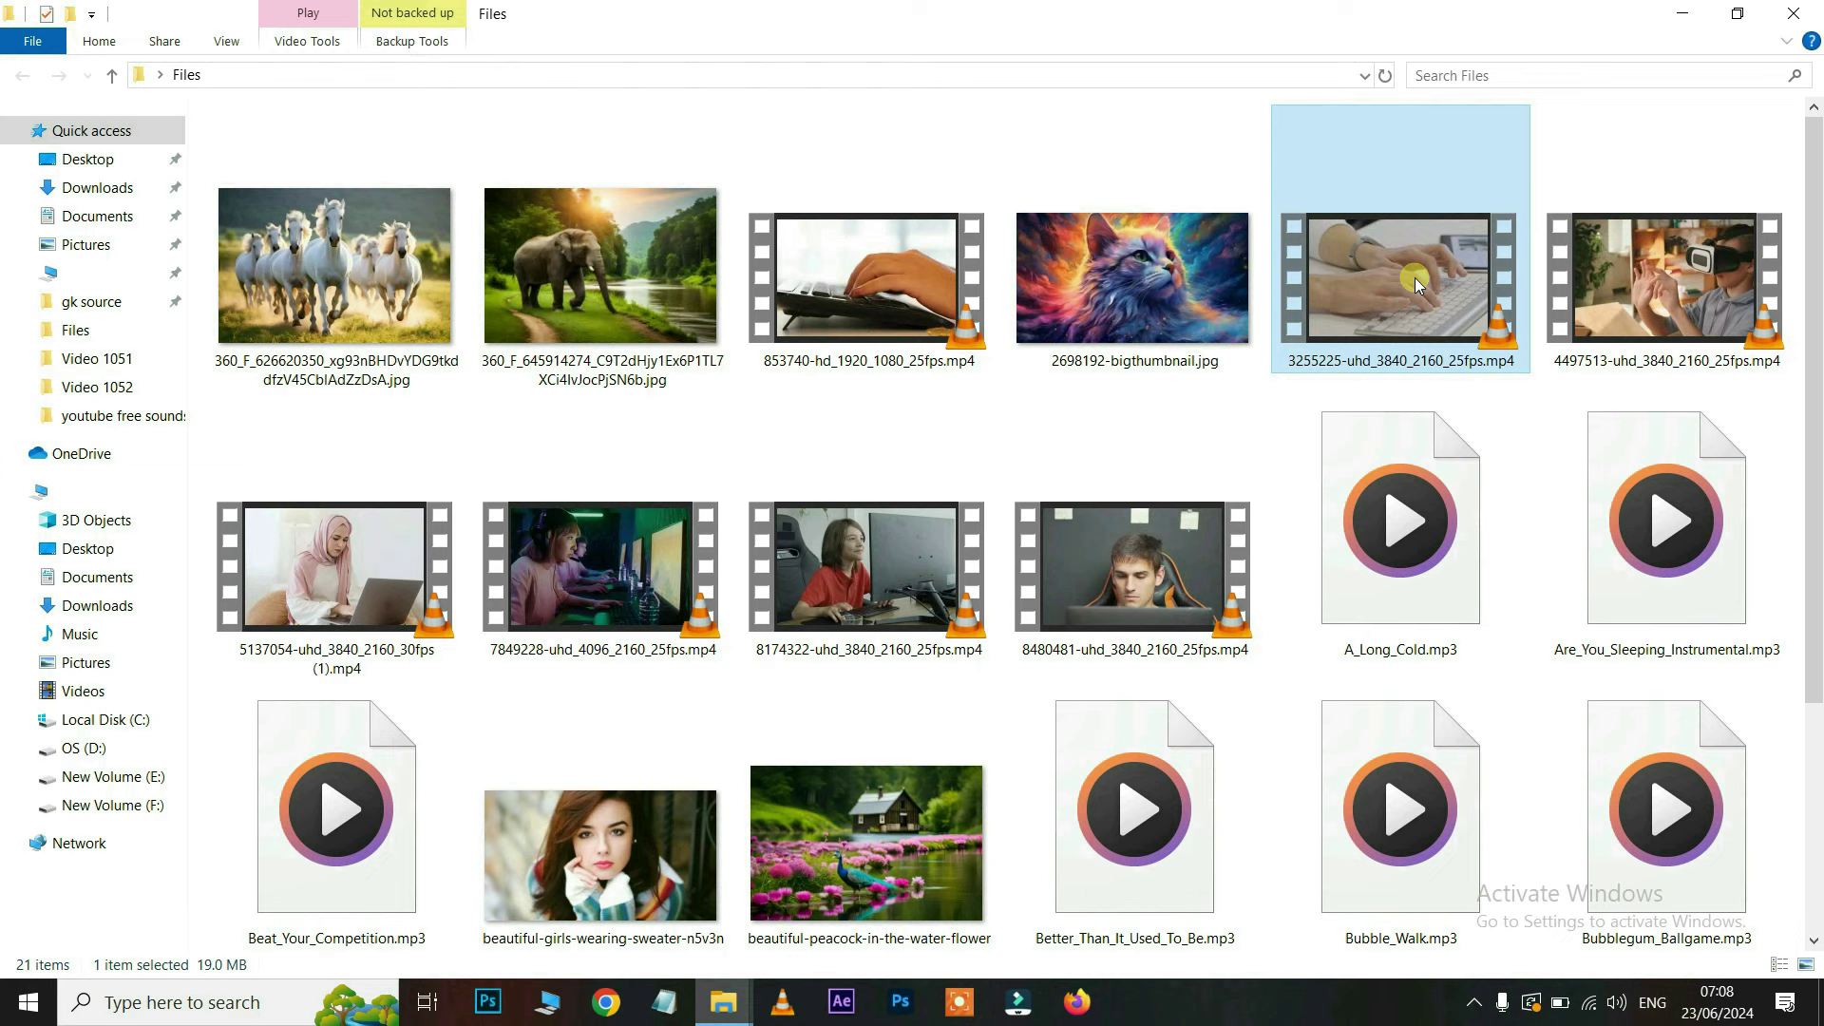
left_click(893, 285, "ctrl")
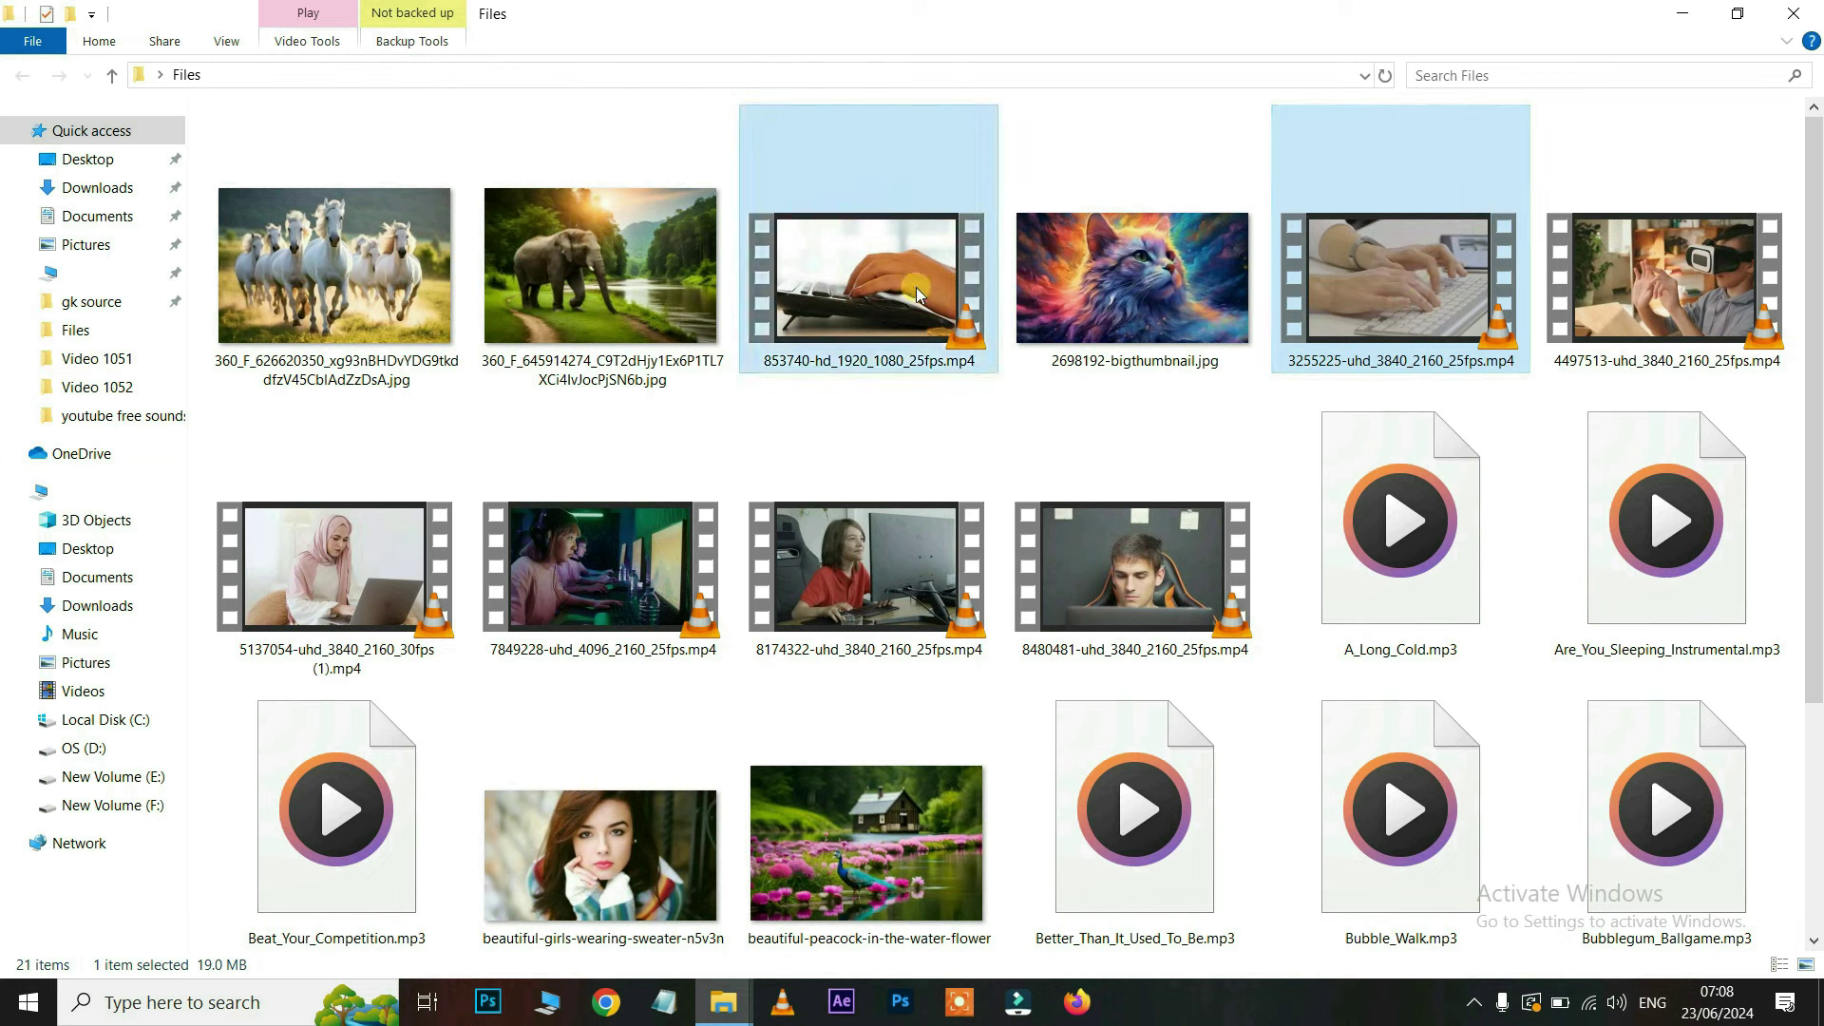
left_click(1700, 300, "ctrl")
left_click(350, 575, "ctrl")
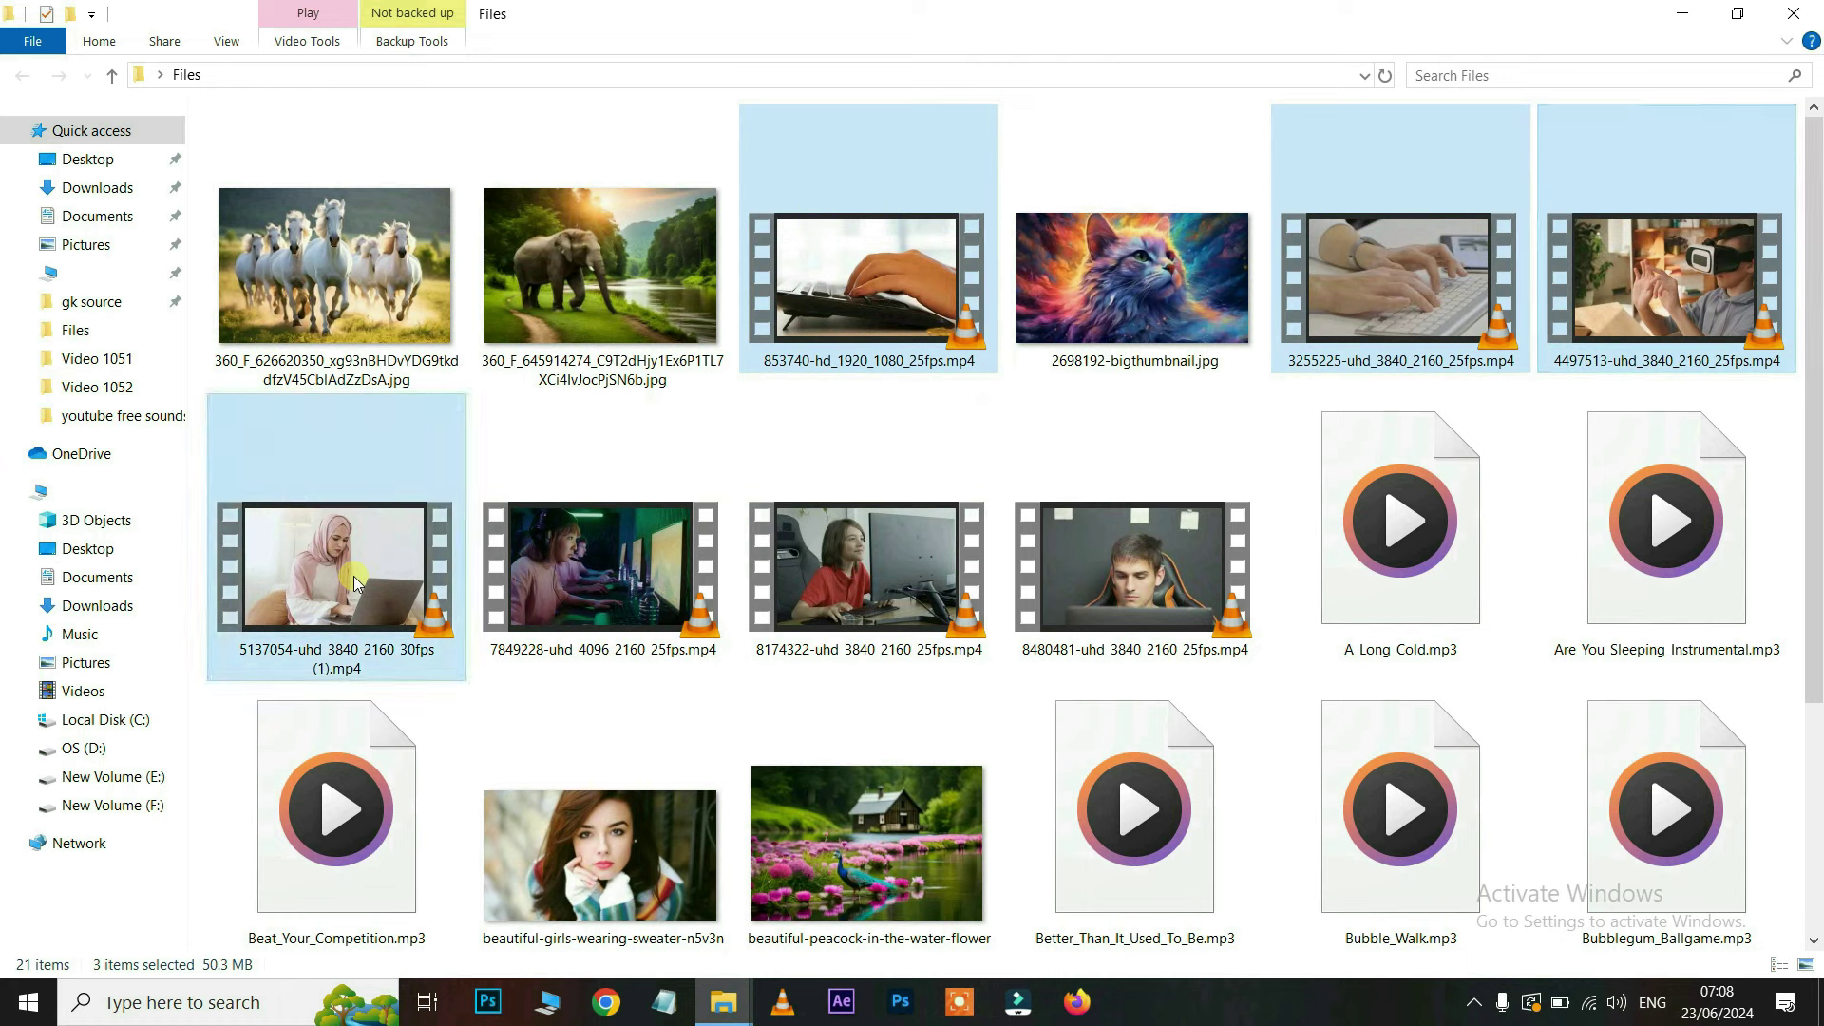
left_click(570, 594, "ctrl")
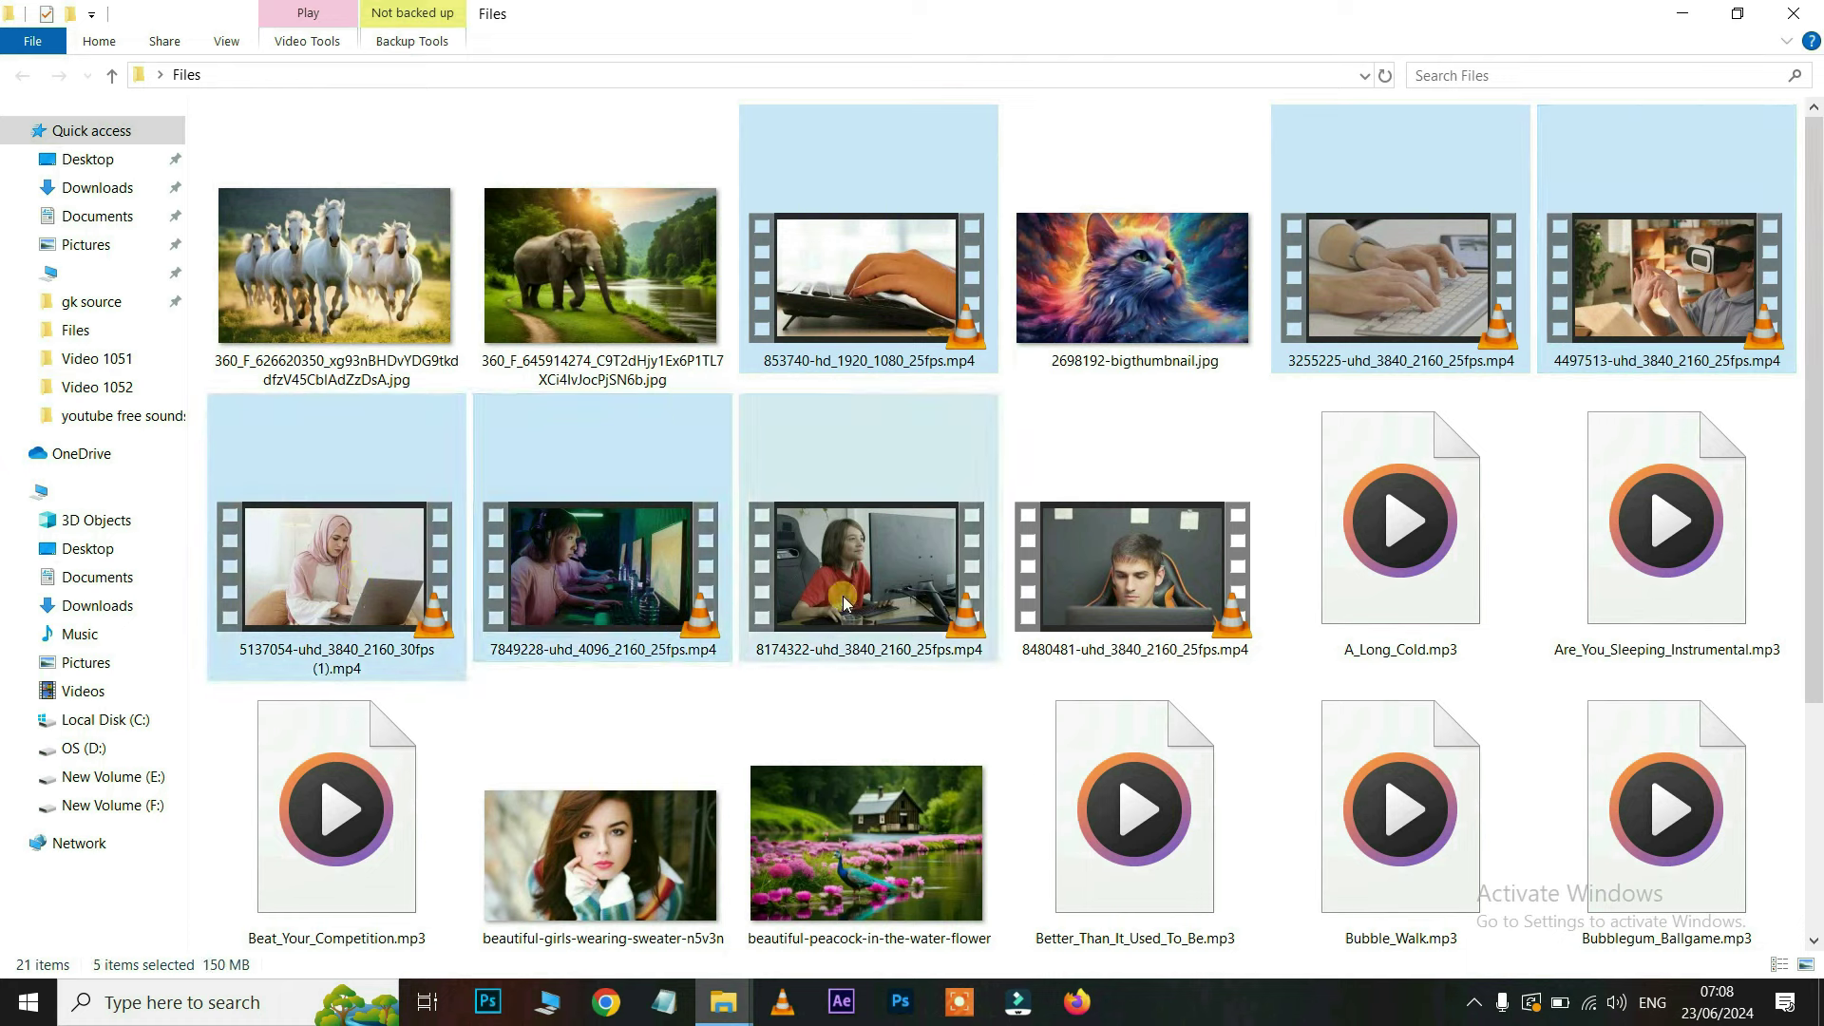
left_click(833, 598, "ctrl")
left_click(1151, 577, "ctrl")
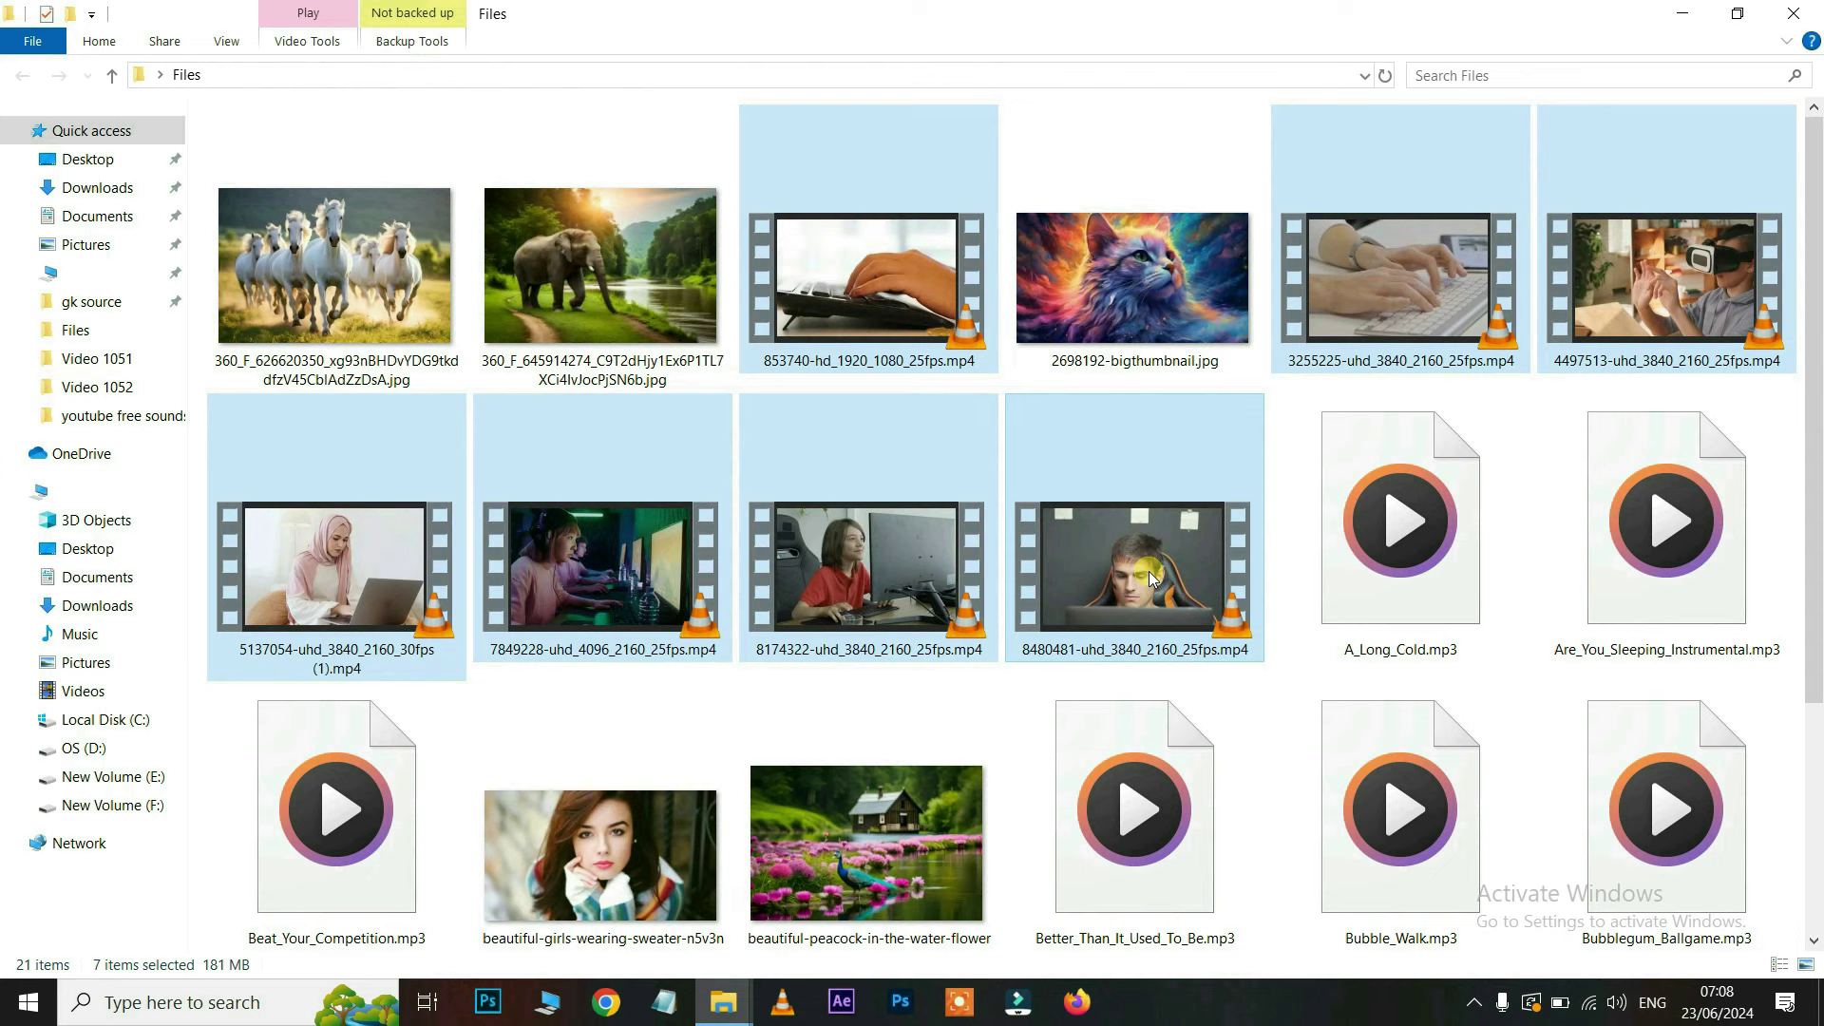
right_click(864, 567)
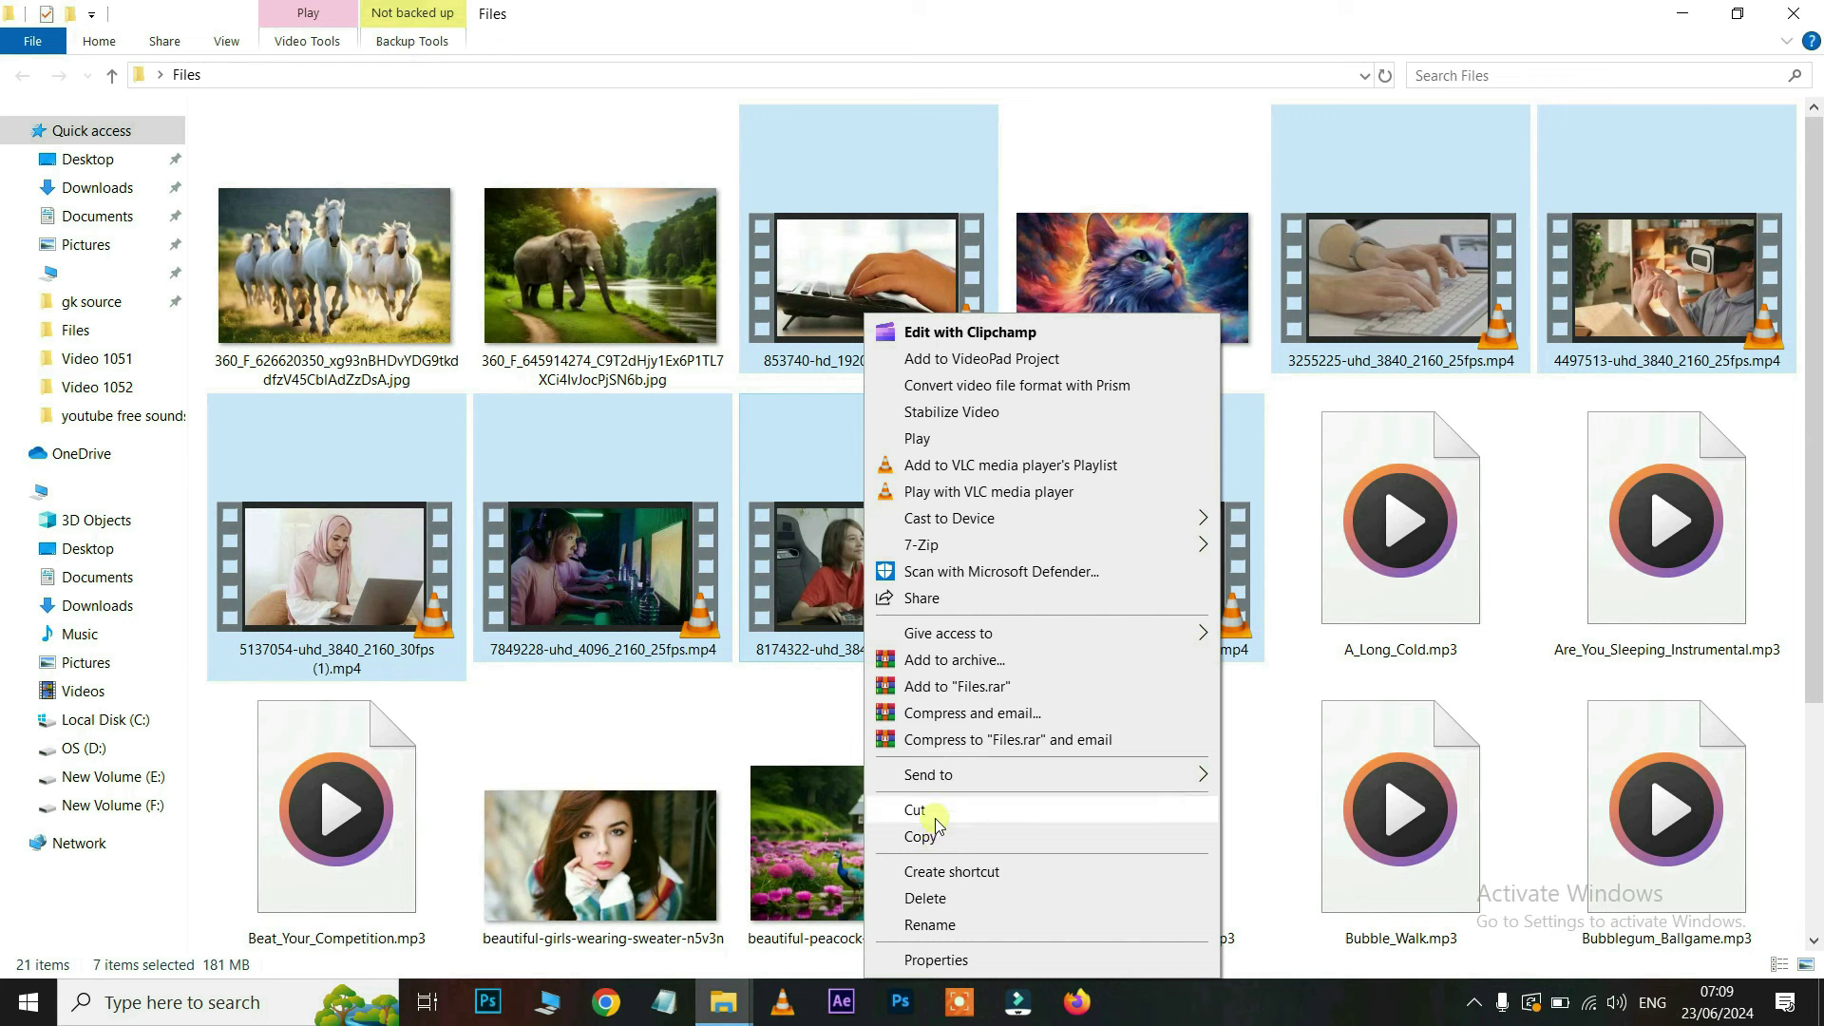
Copy the seven selected videos and paste them into the empty videos folder.
left_click(926, 838)
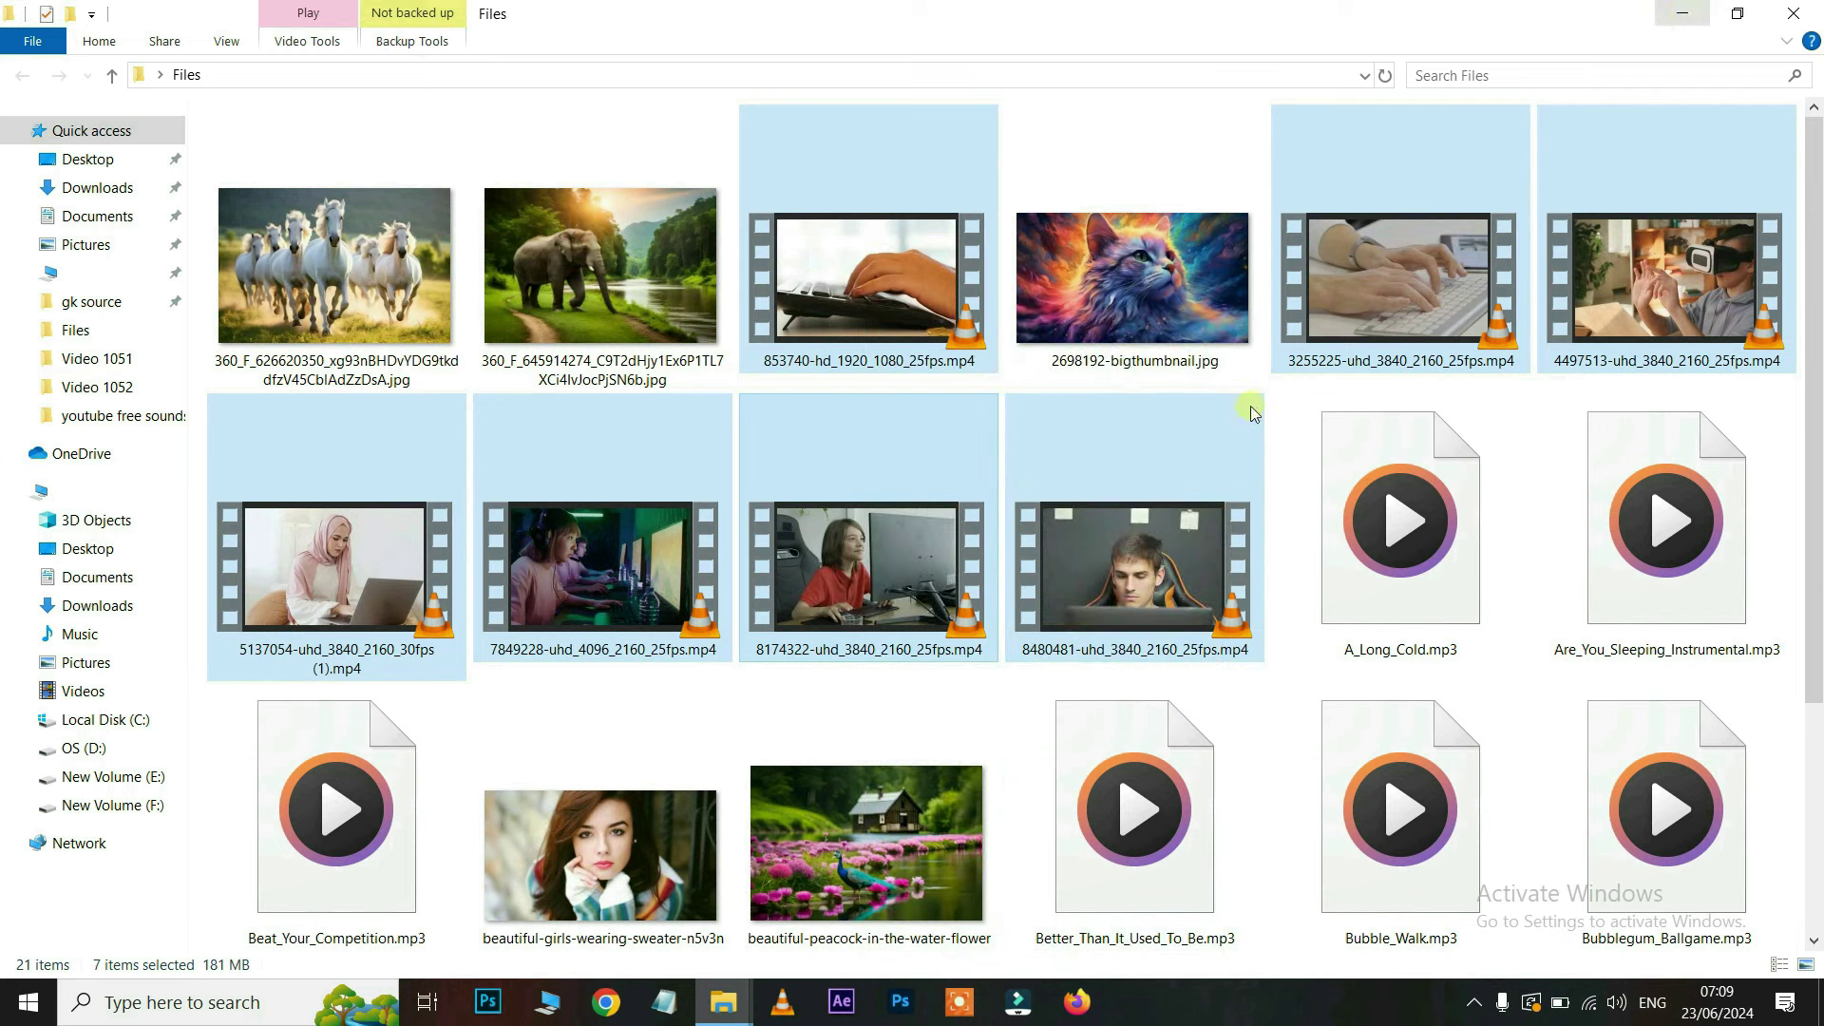
left_click(717, 1005)
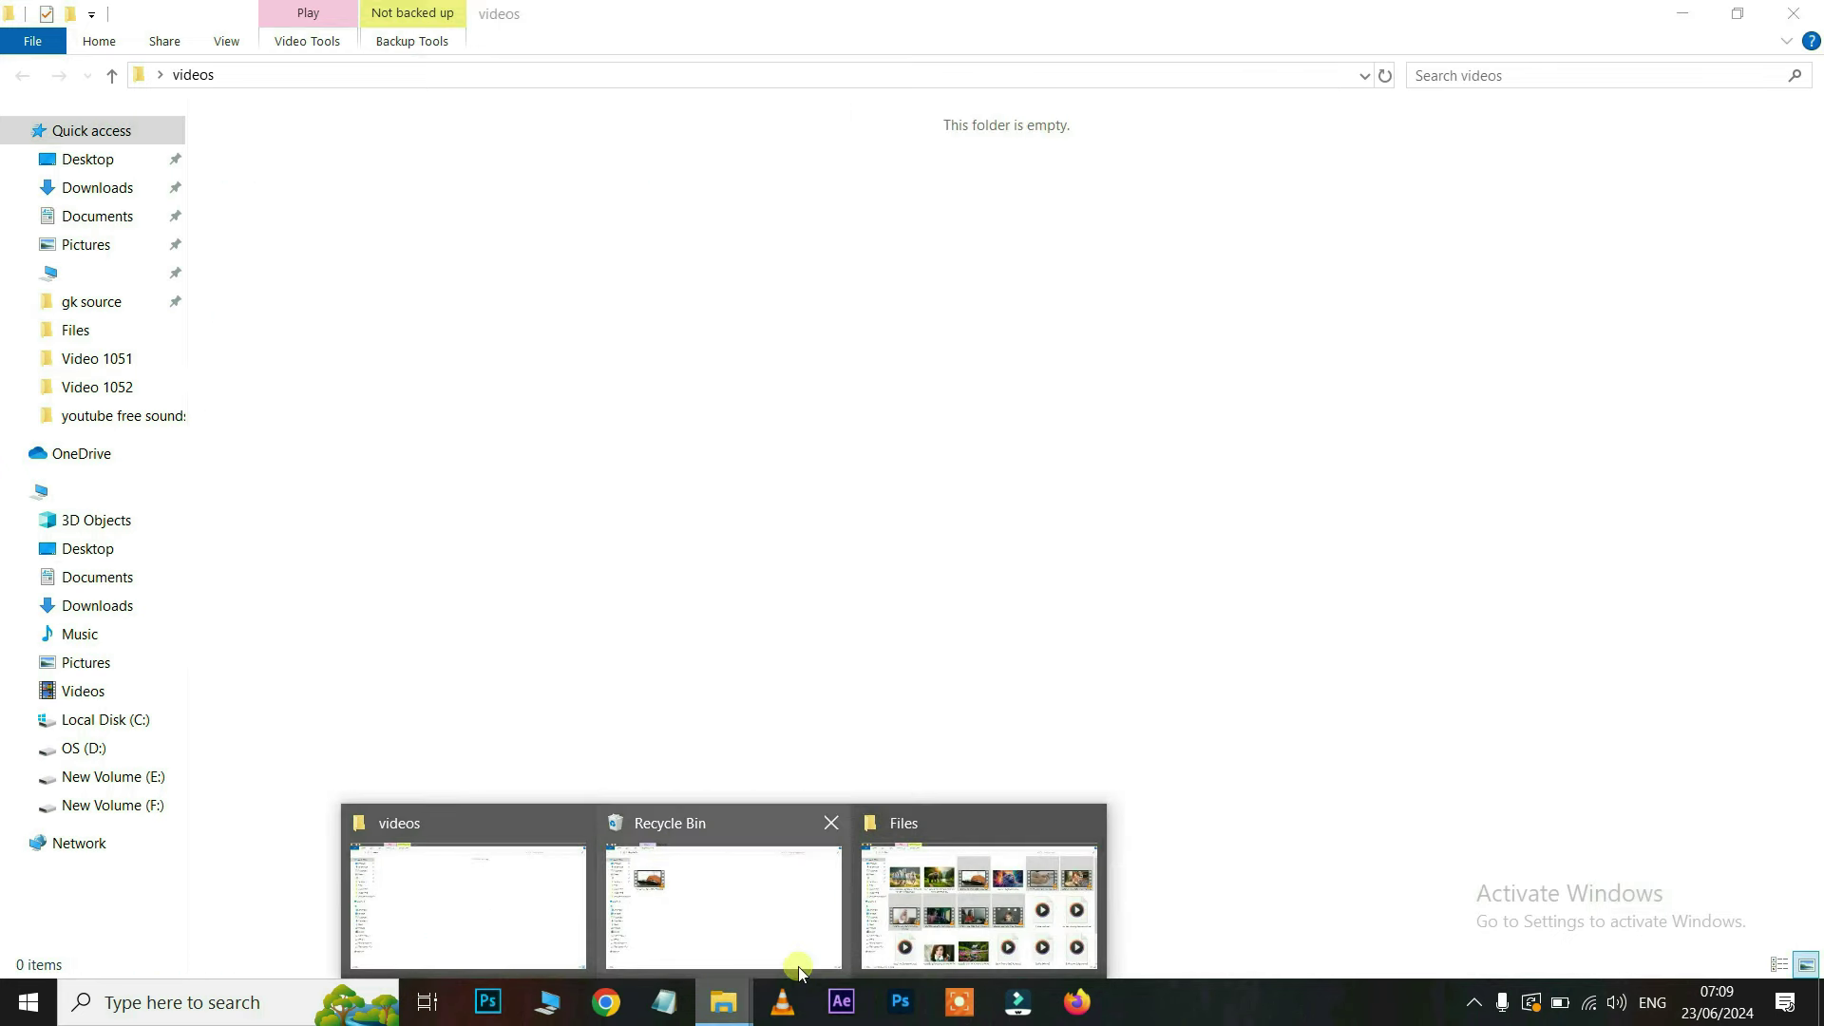
left_click(505, 887)
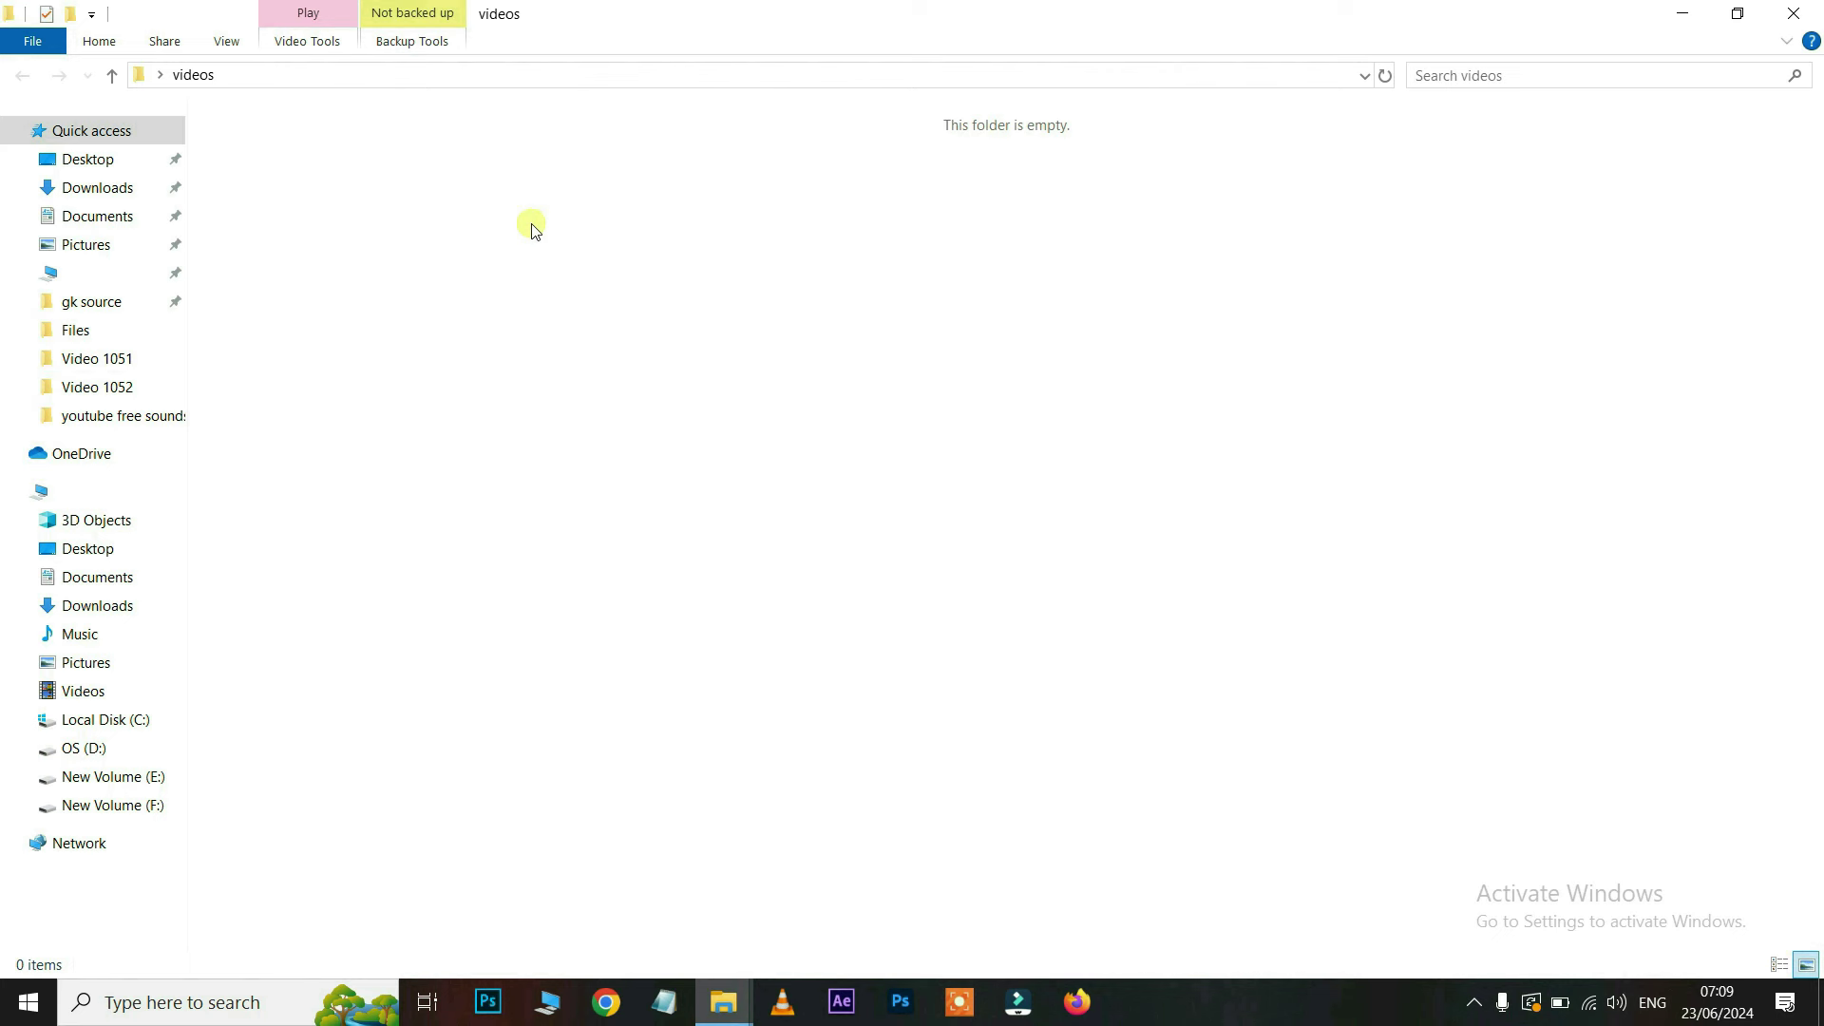
right_click(532, 227)
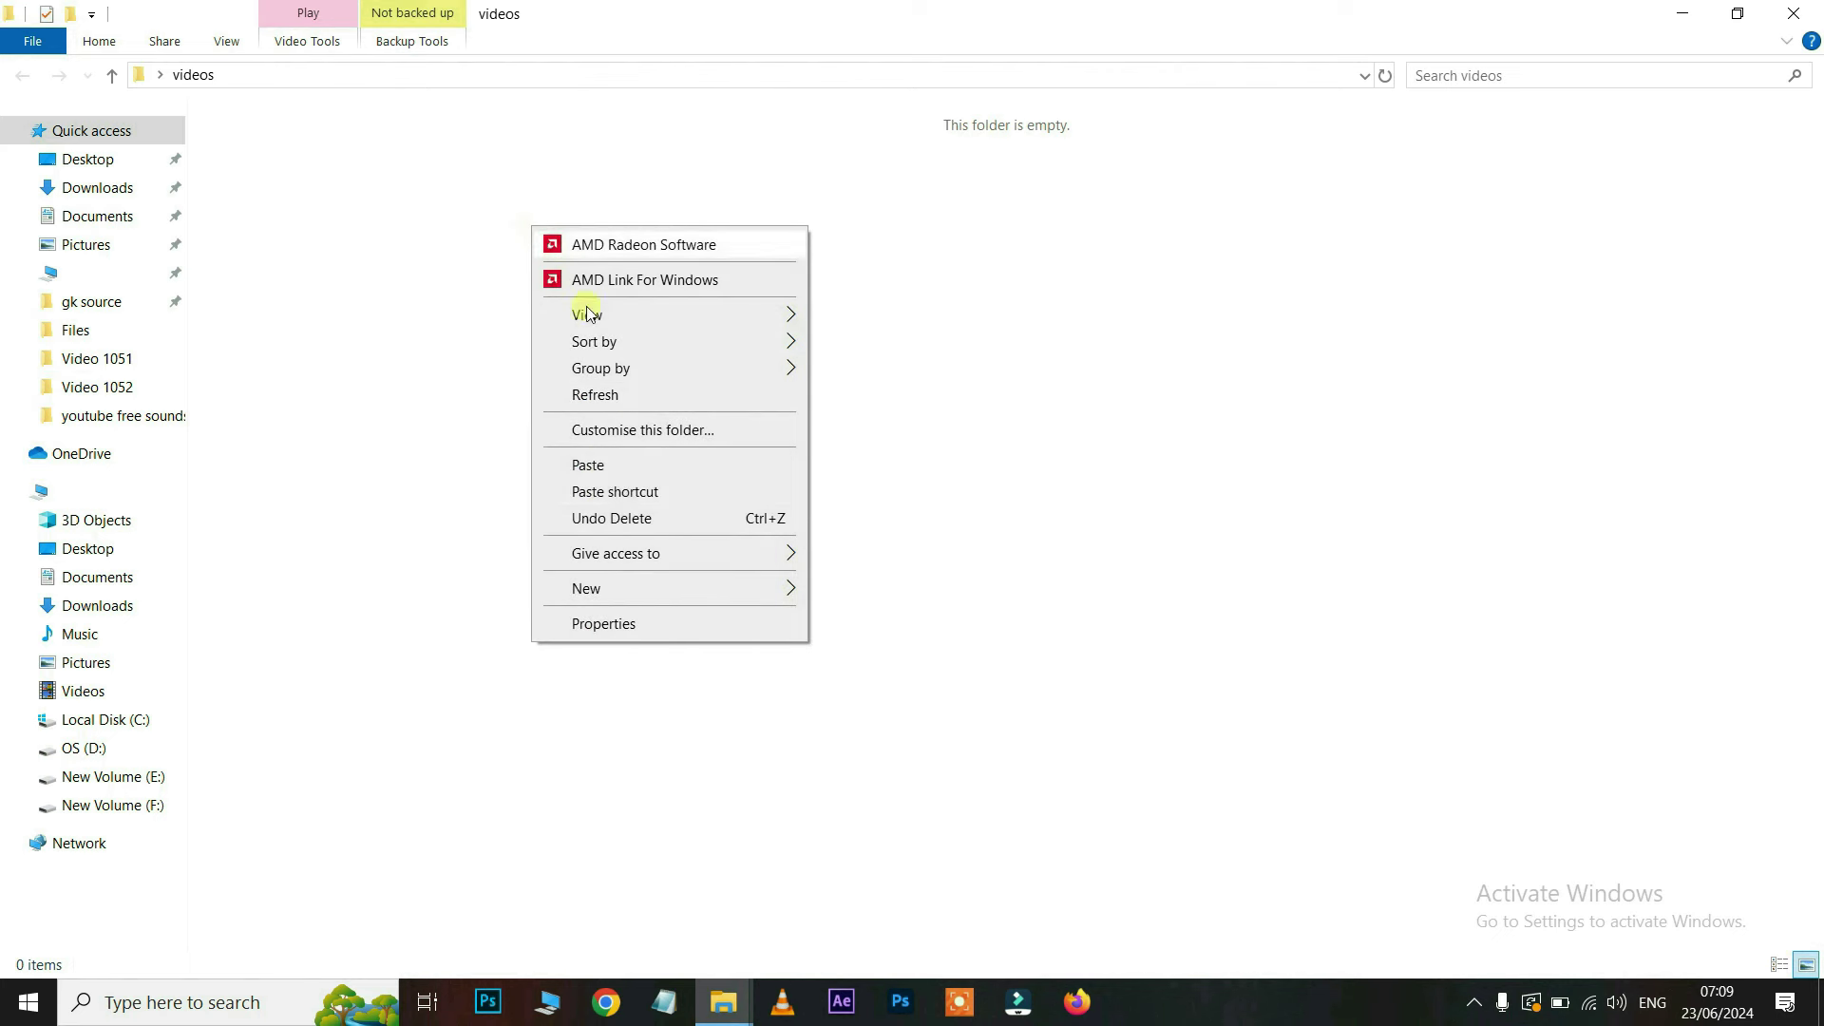
left_click(373, 420)
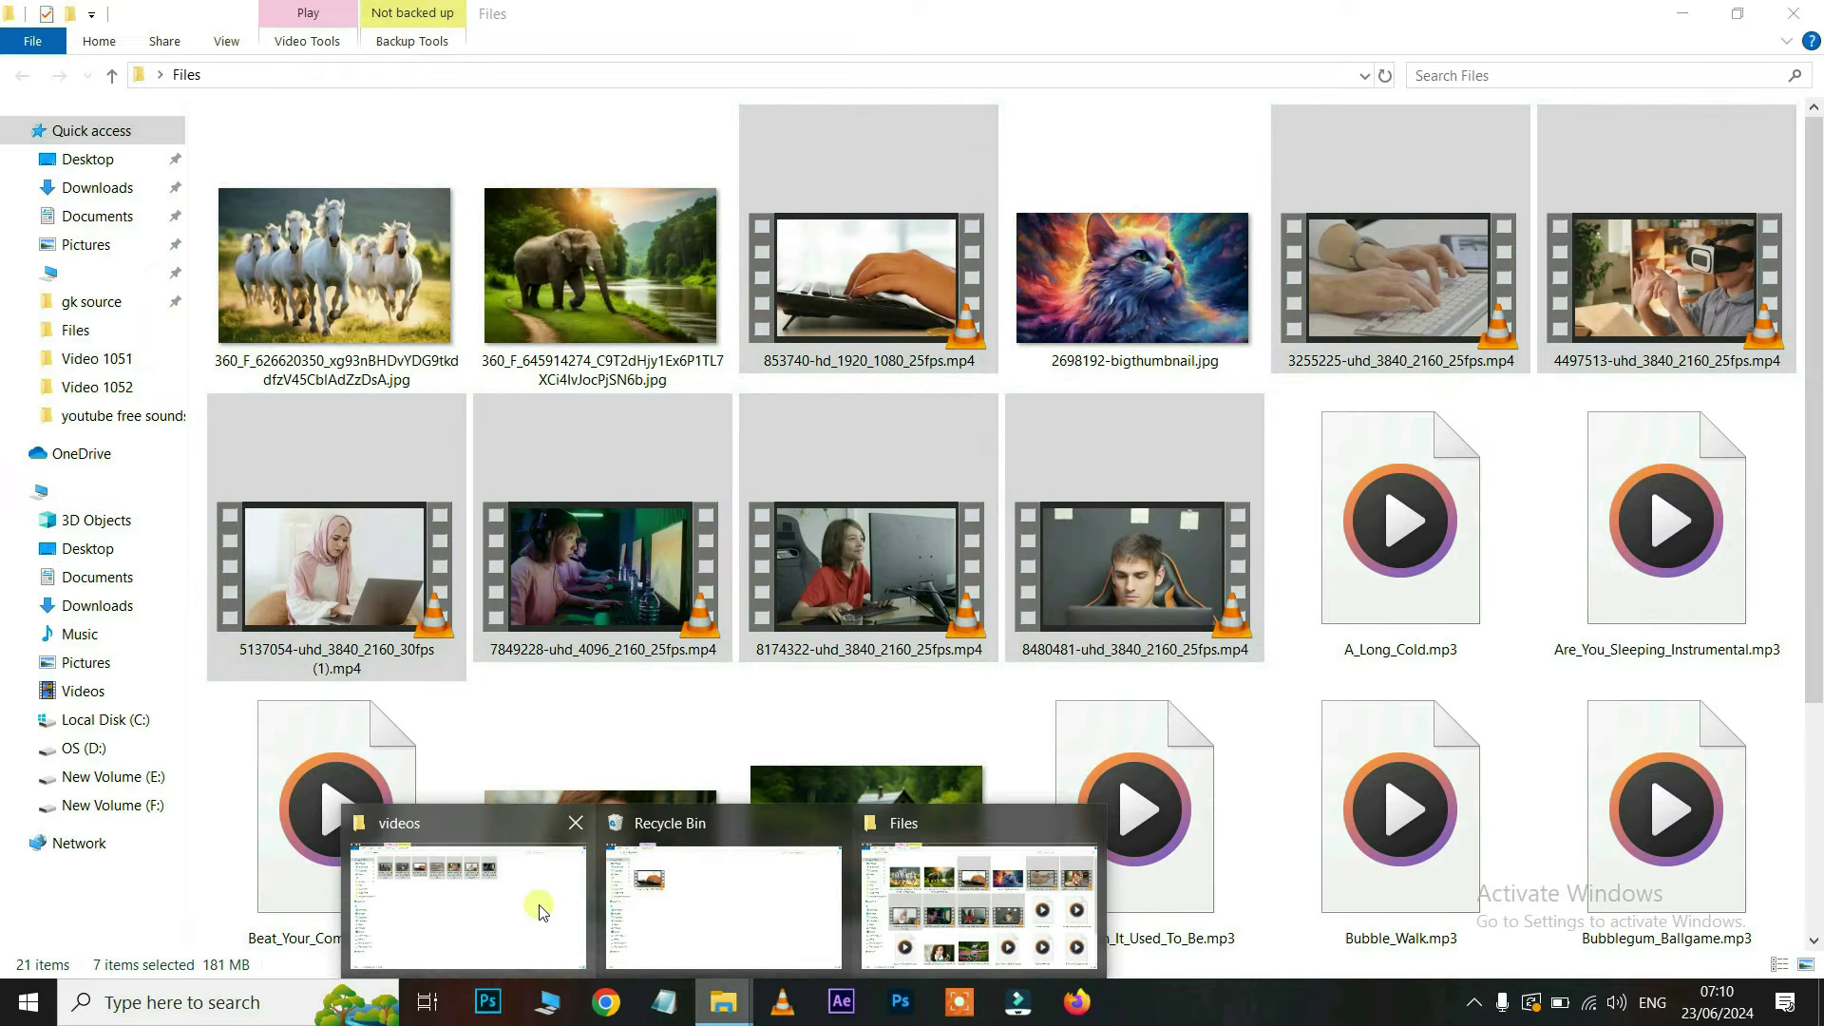
left_click(534, 908)
key("ctrl+v")
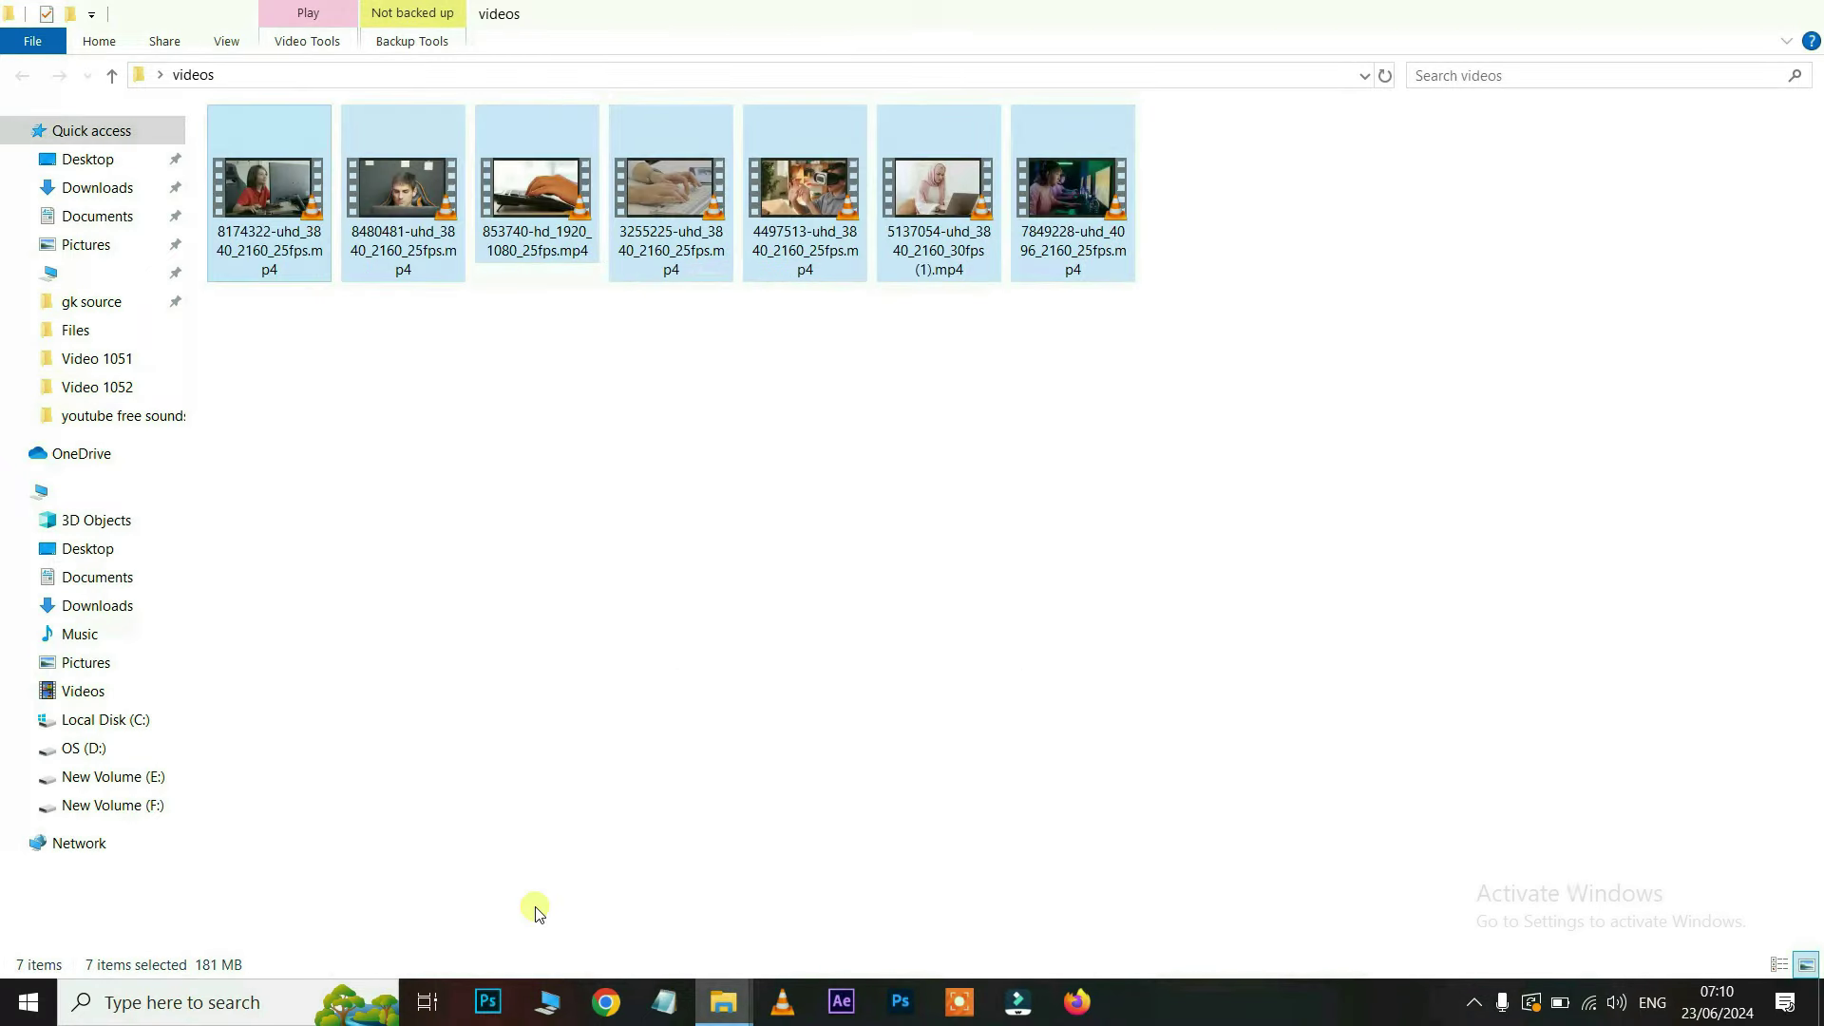
Delete the seven pasted videos from the videos folder and return to the Files window.
left_click(723, 1003)
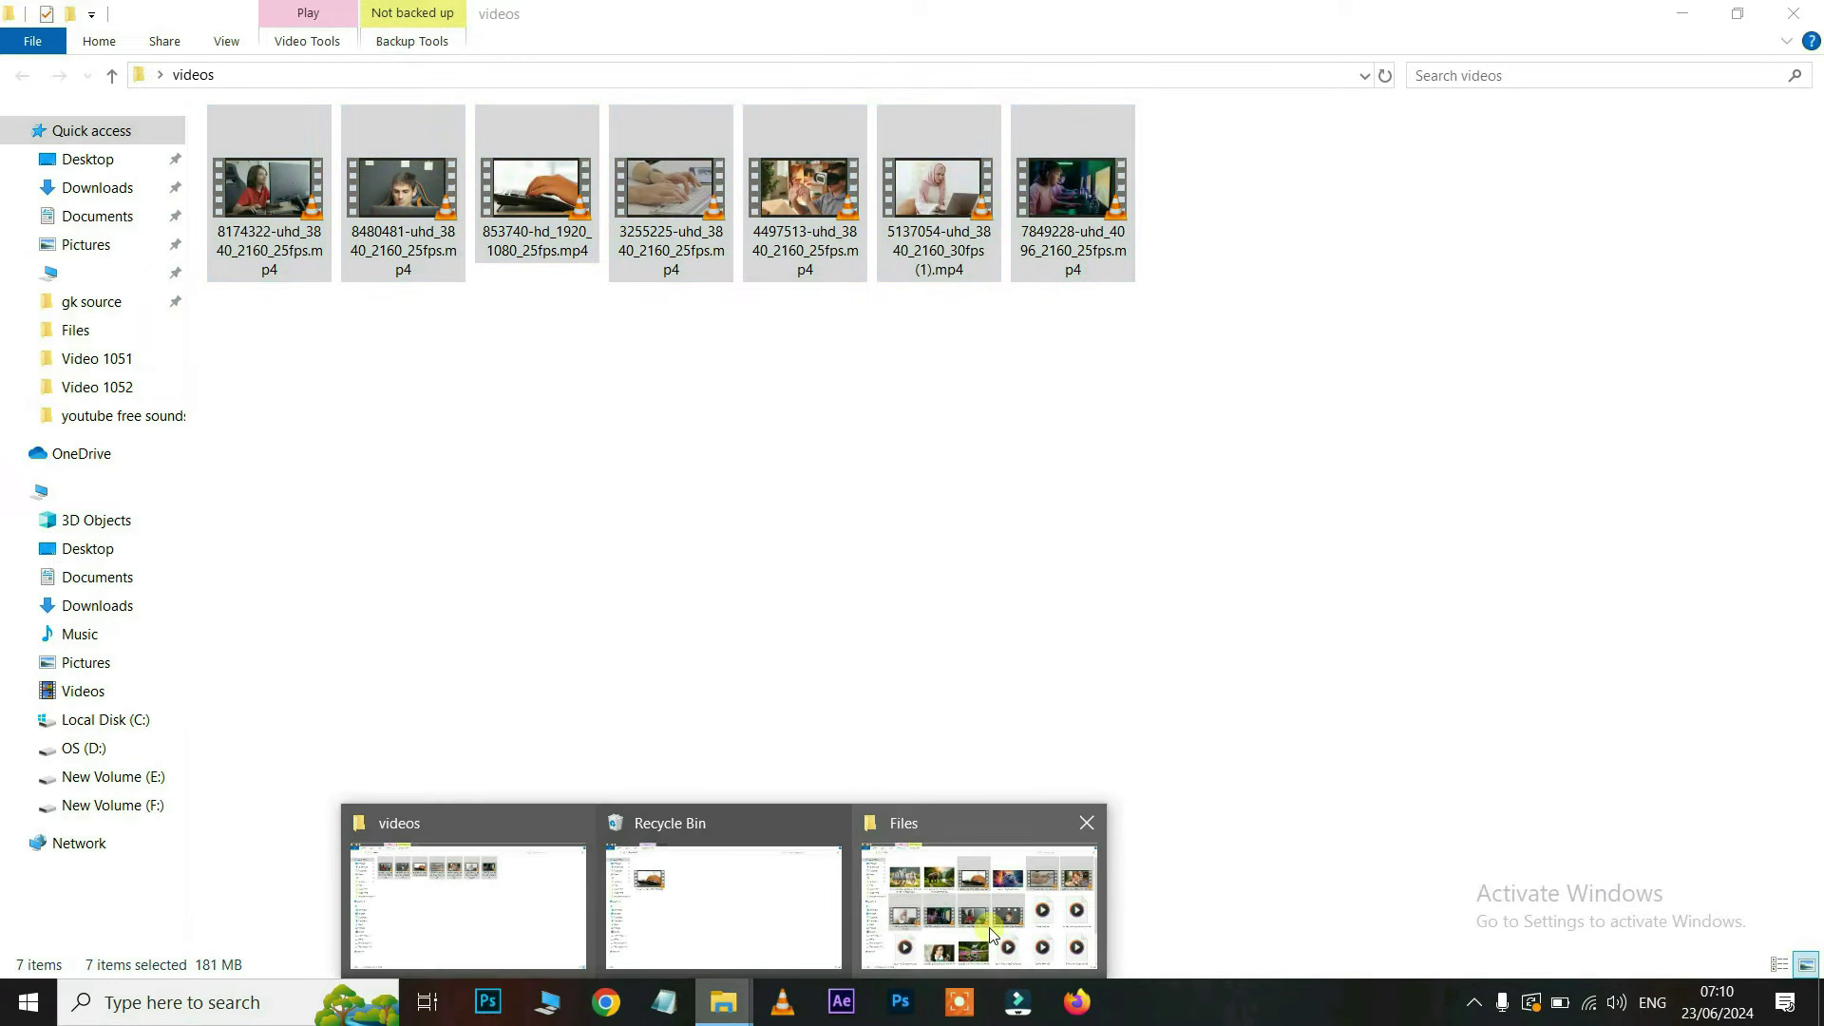
left_click(991, 934)
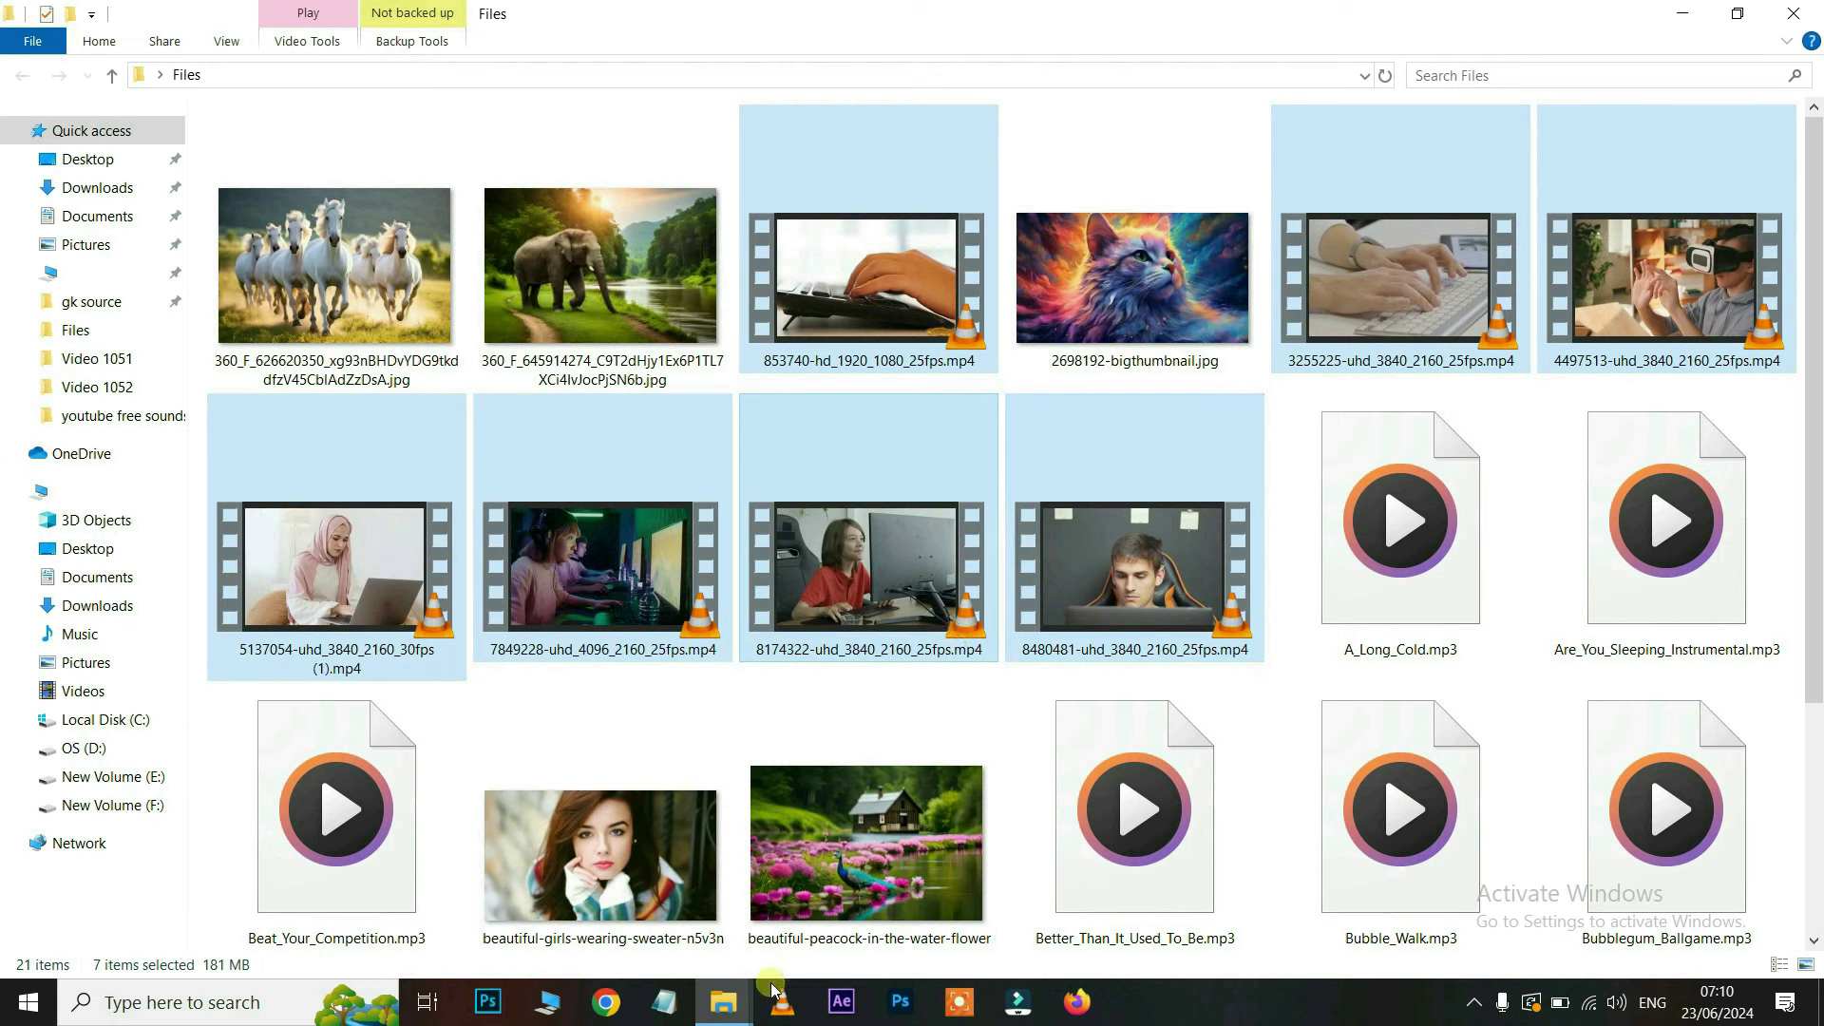
left_click(727, 1002)
left_click(508, 884)
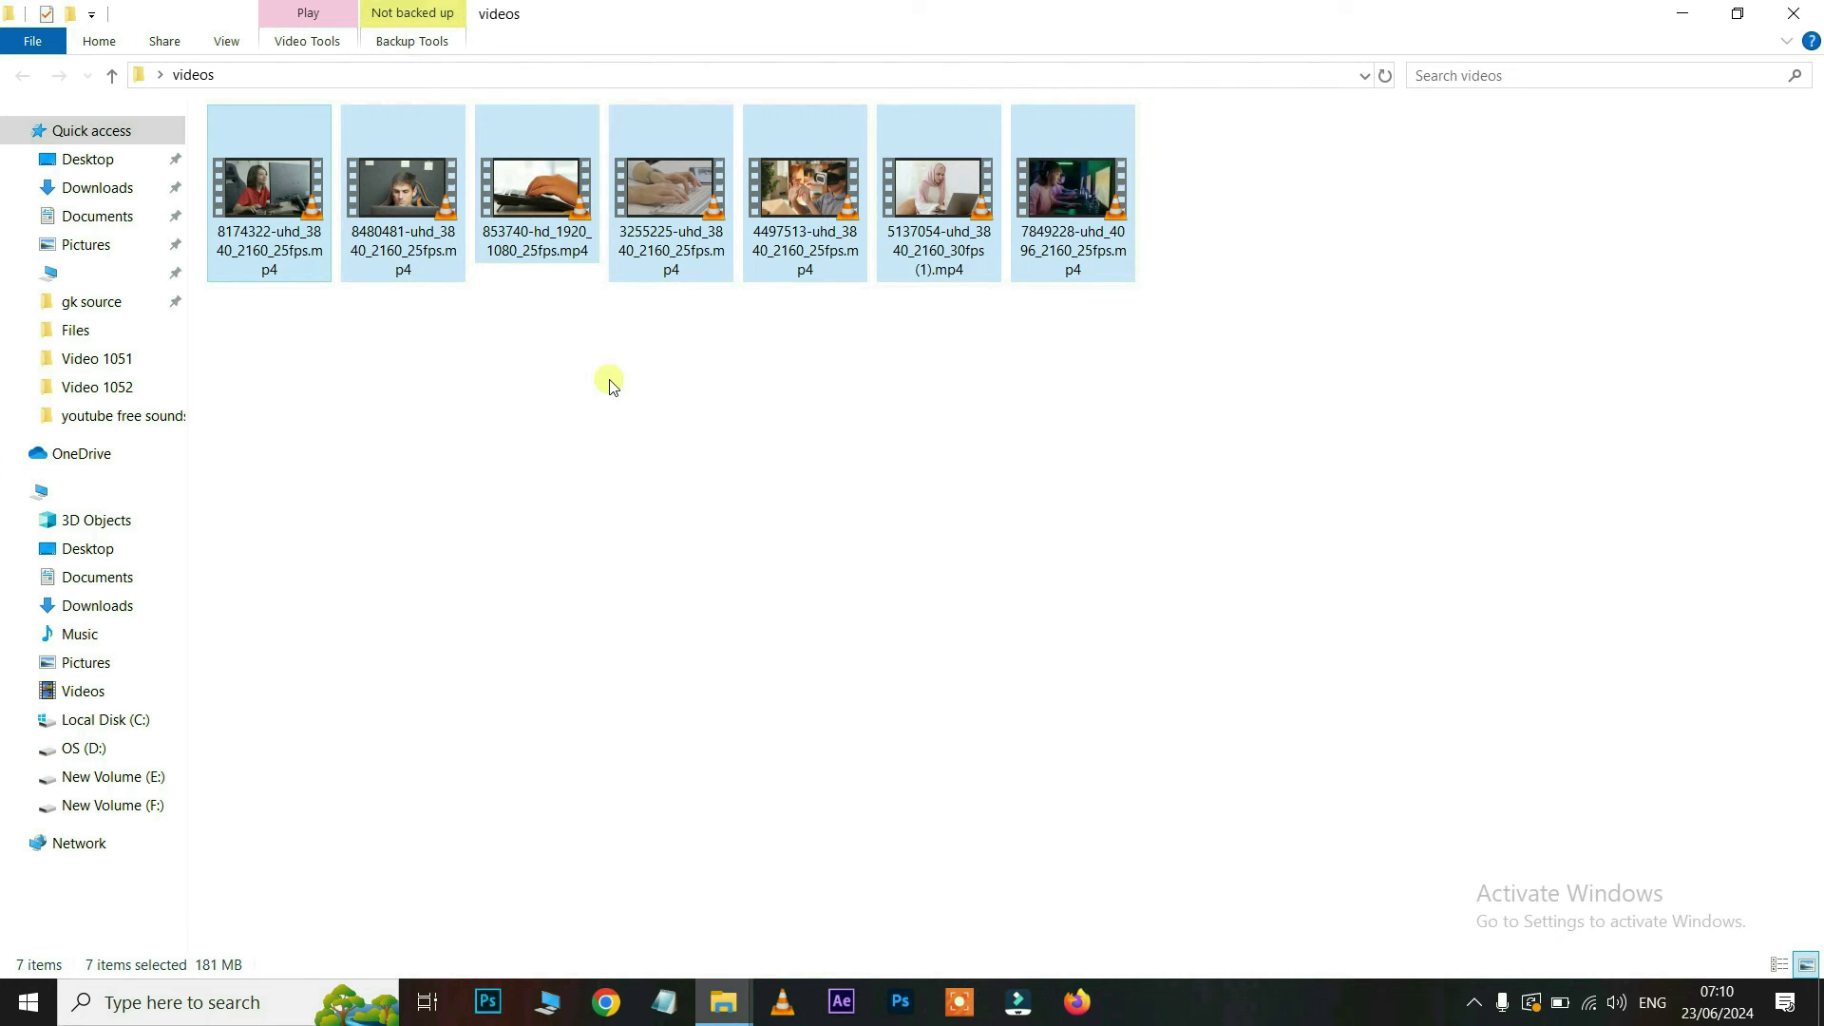
key("Delete")
left_click(724, 1002)
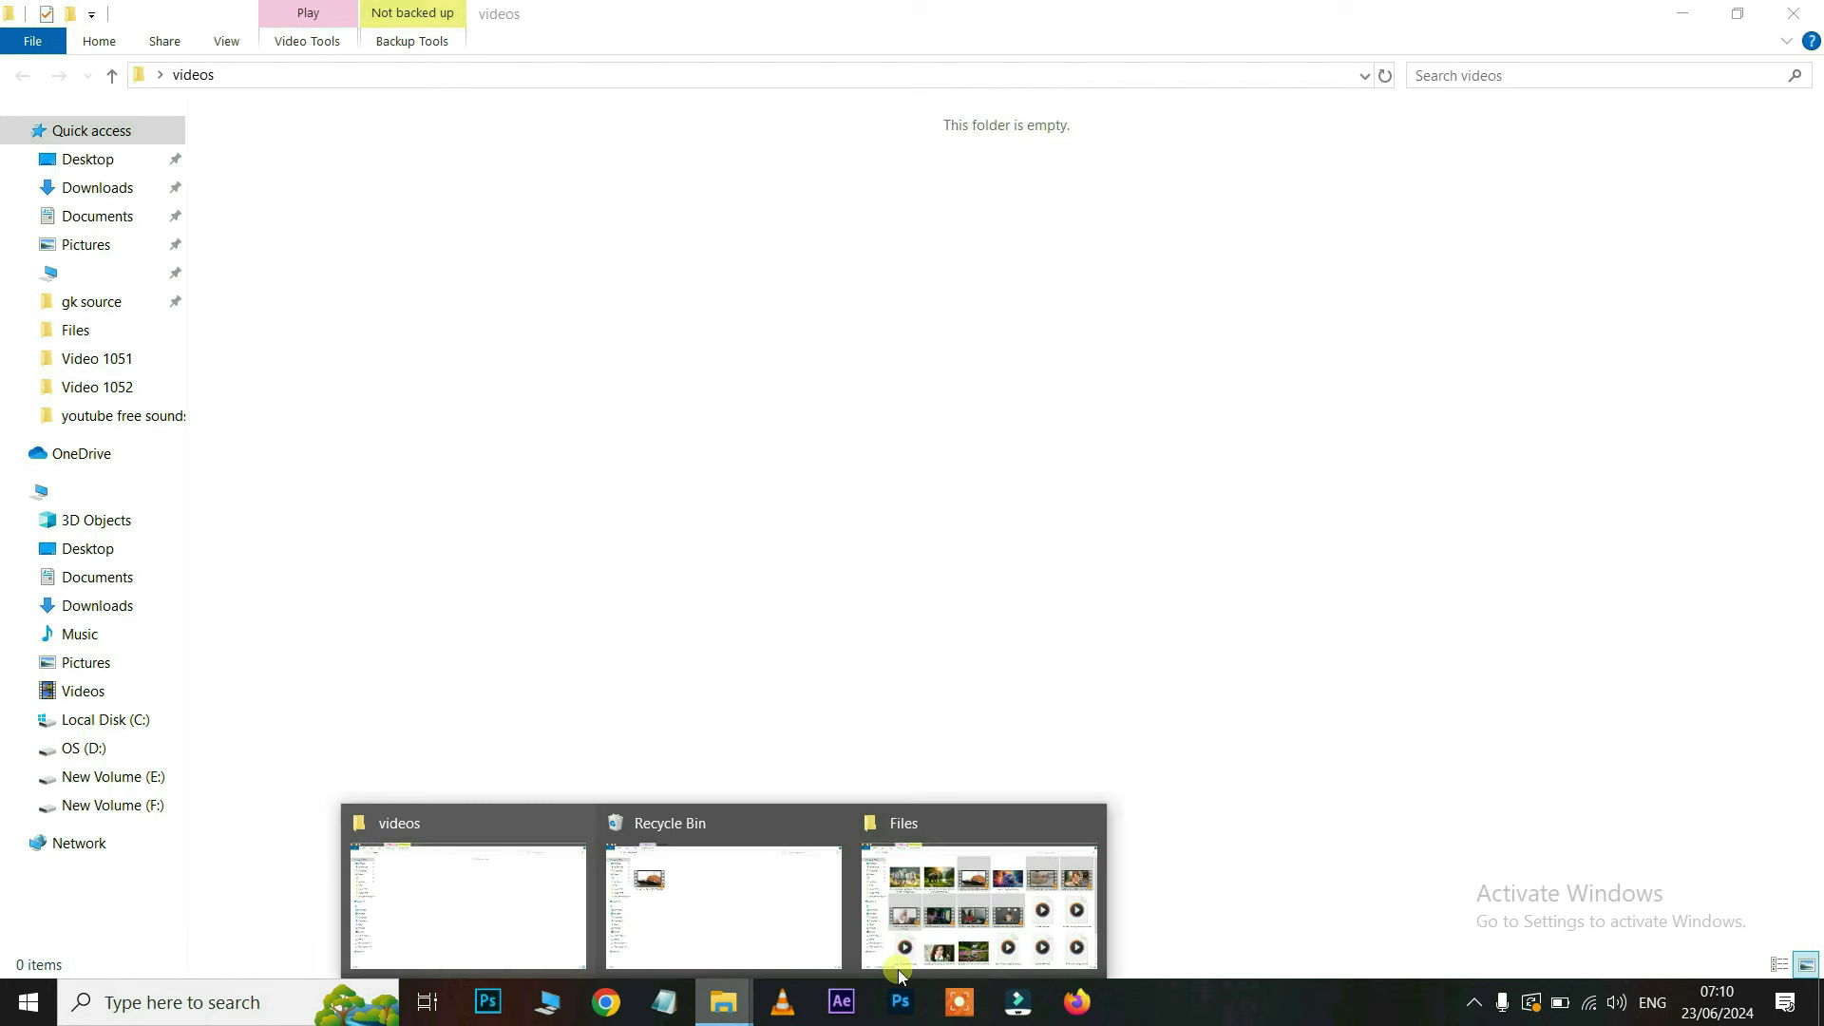
left_click(966, 933)
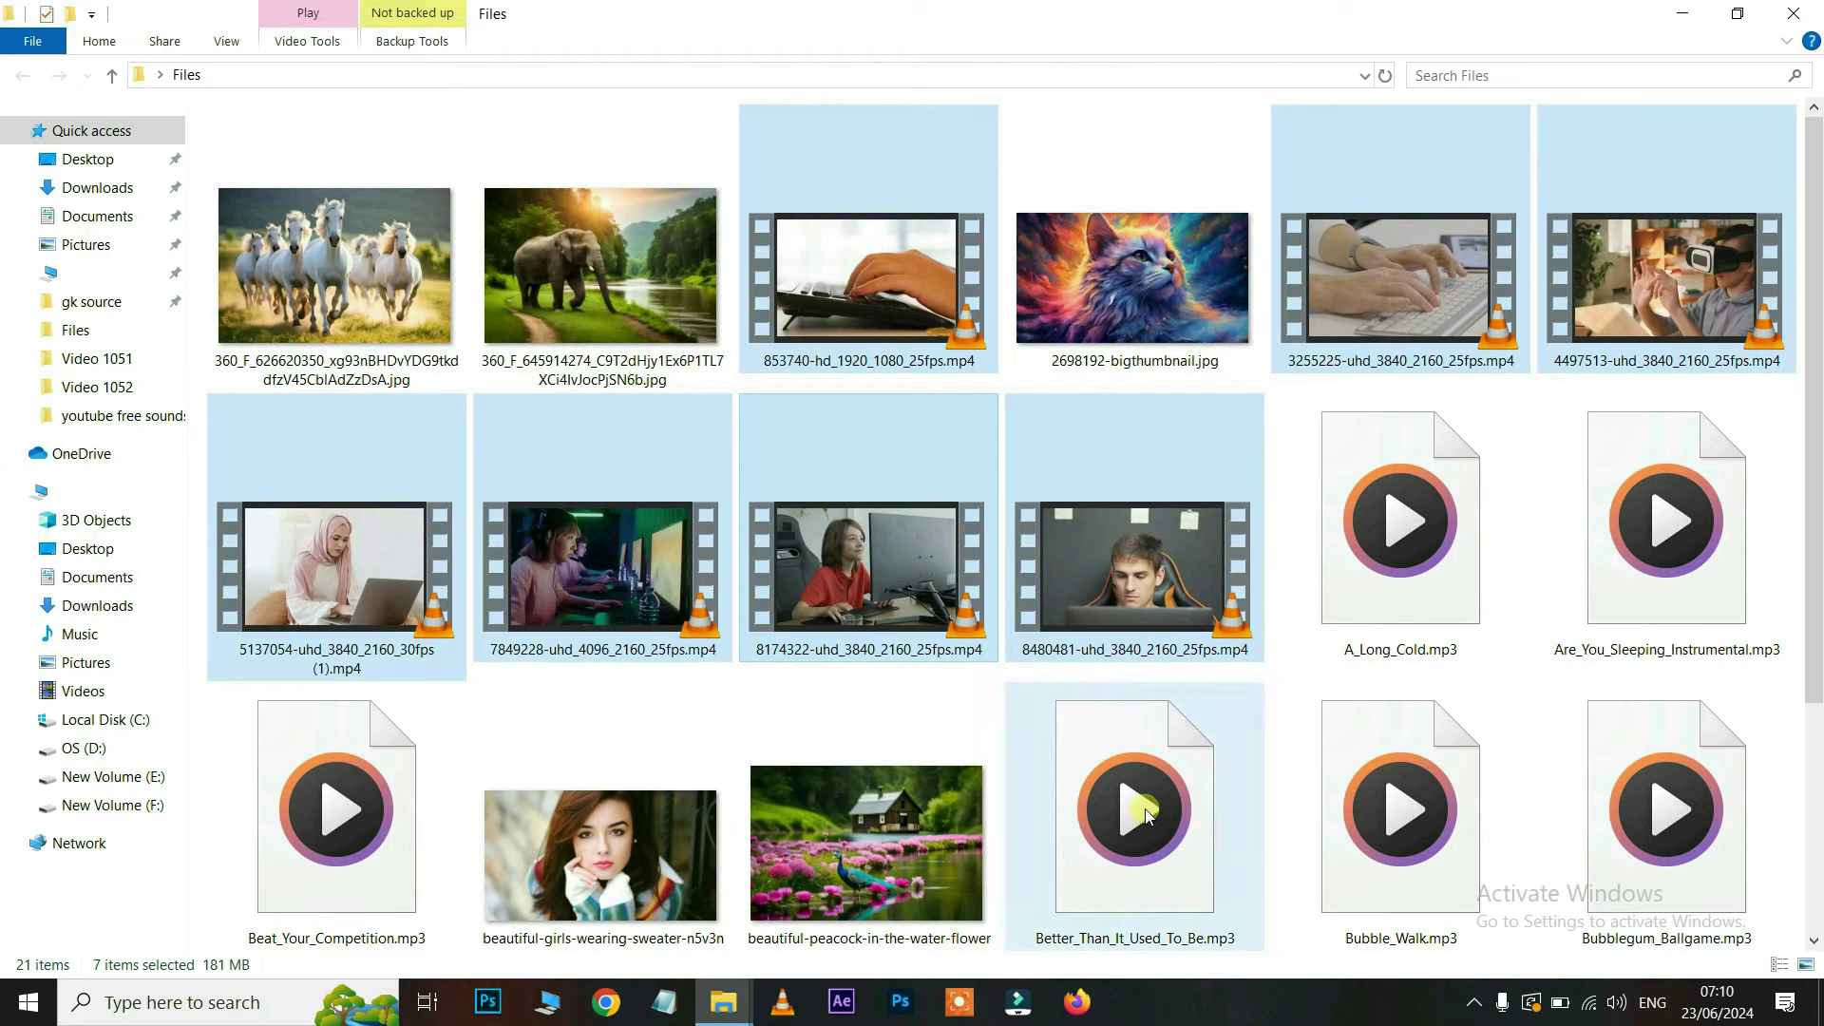
Cut the seven videos from Files, paste them into the videos folder, and return to Files.
right_click(1121, 537)
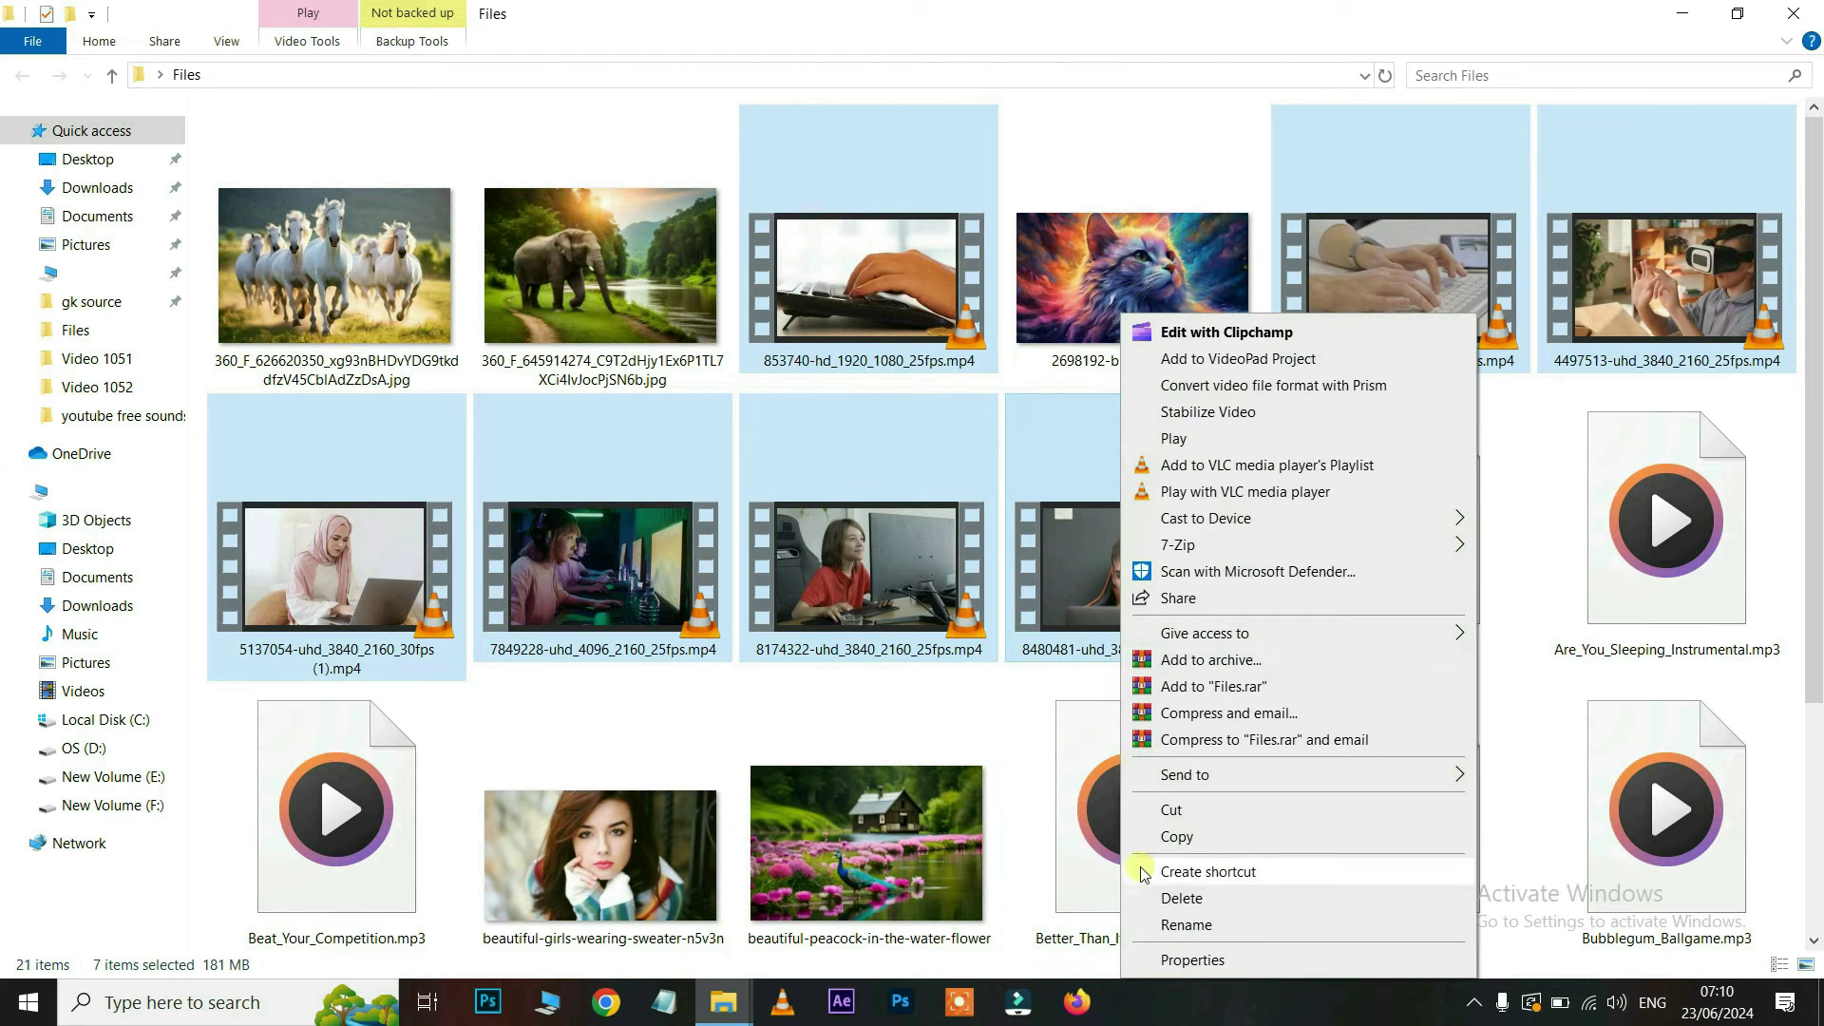
left_click(1179, 810)
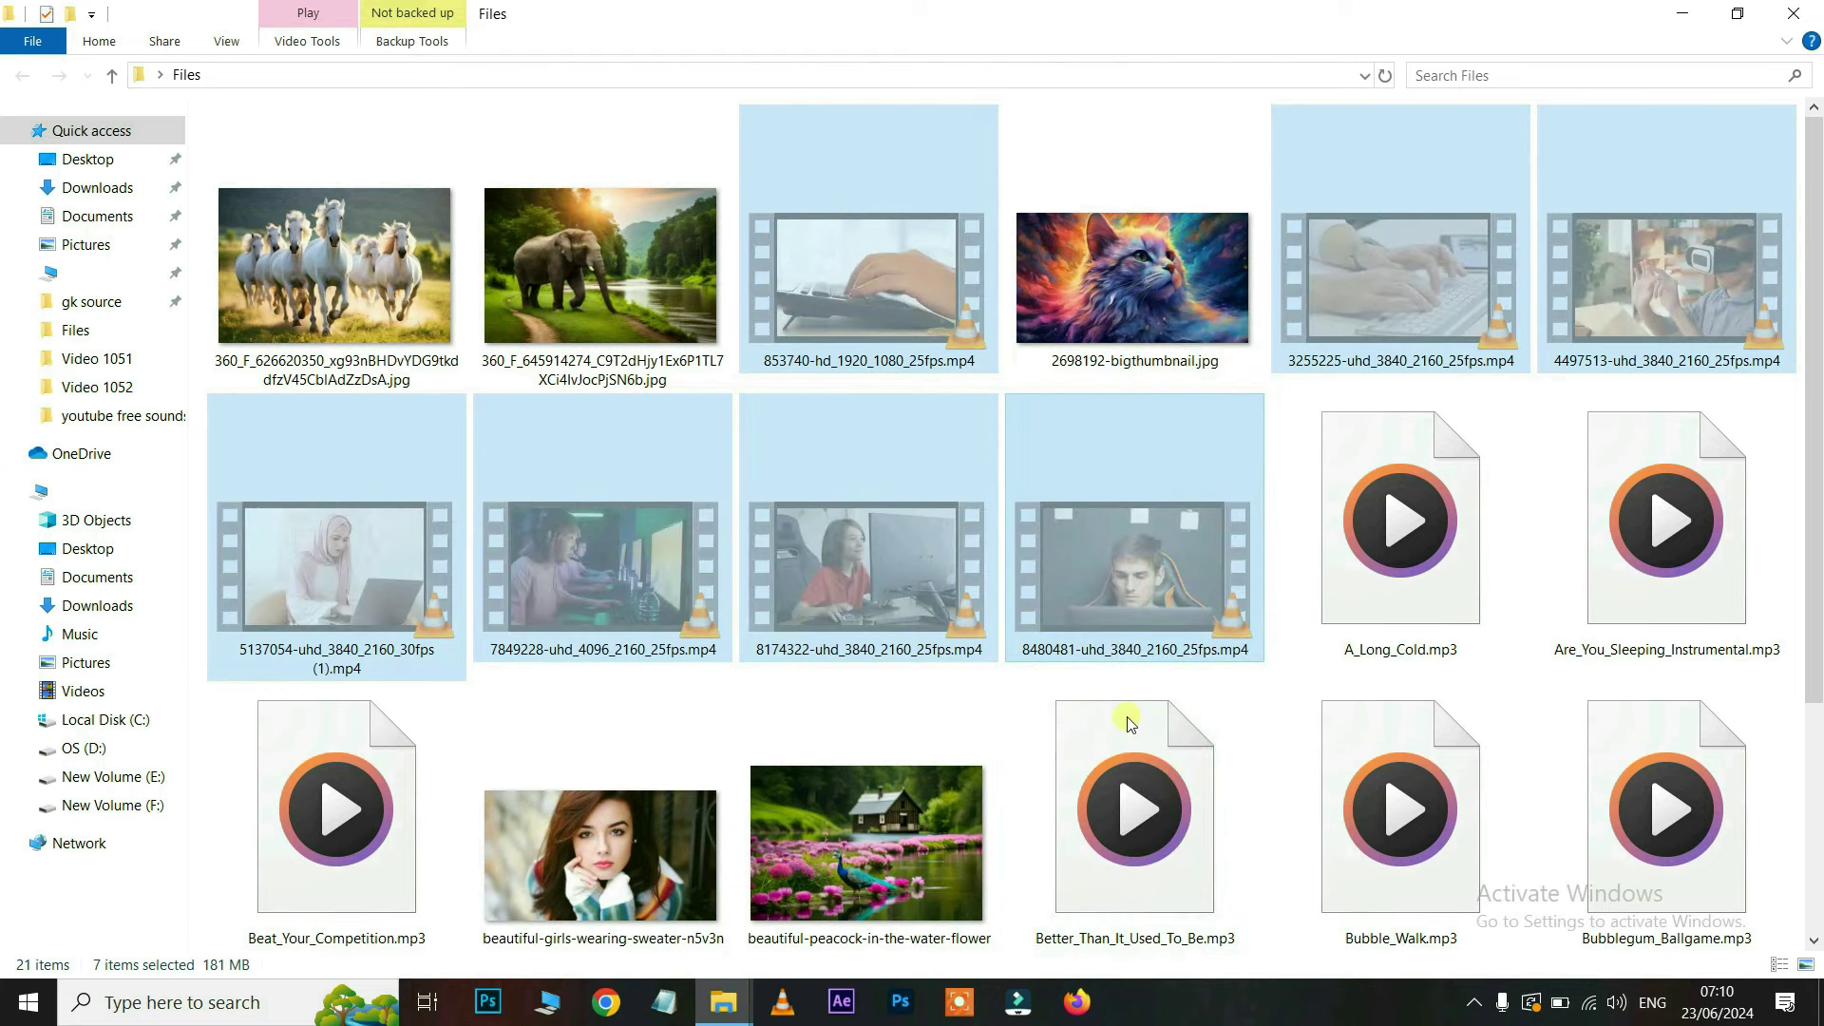
mouse_move(737, 1005)
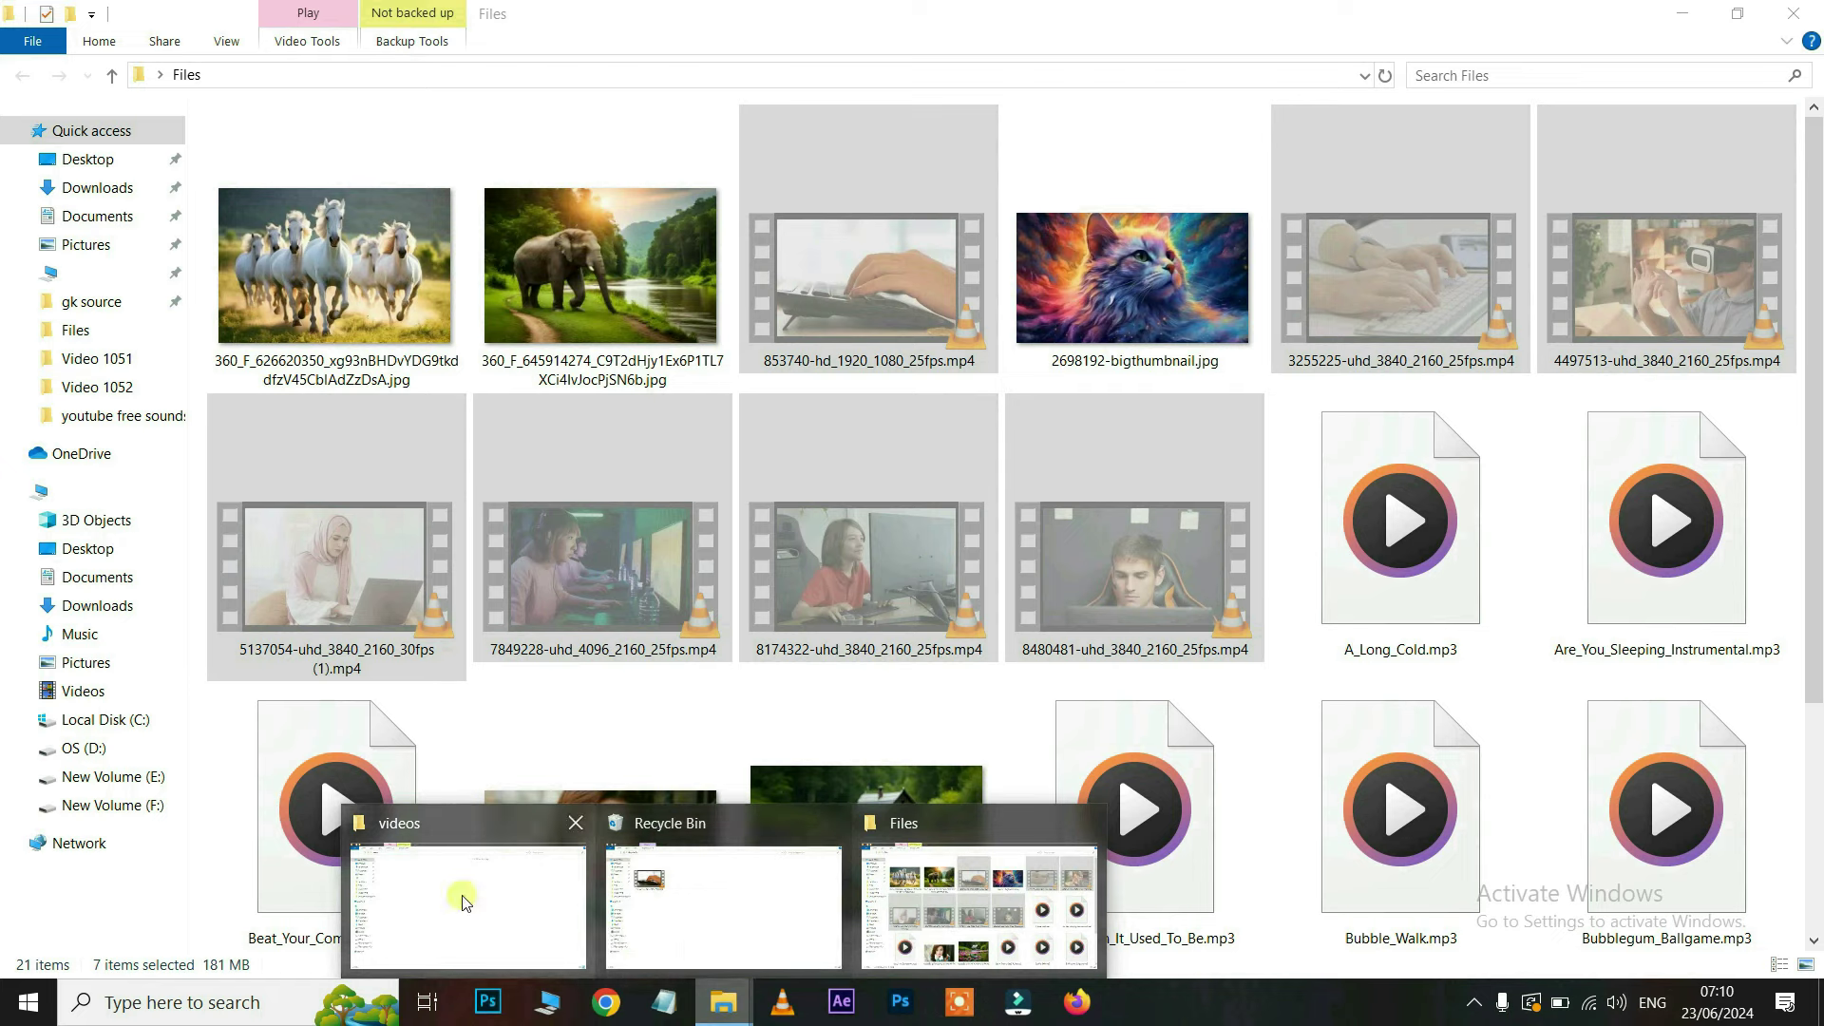
left_click(468, 893)
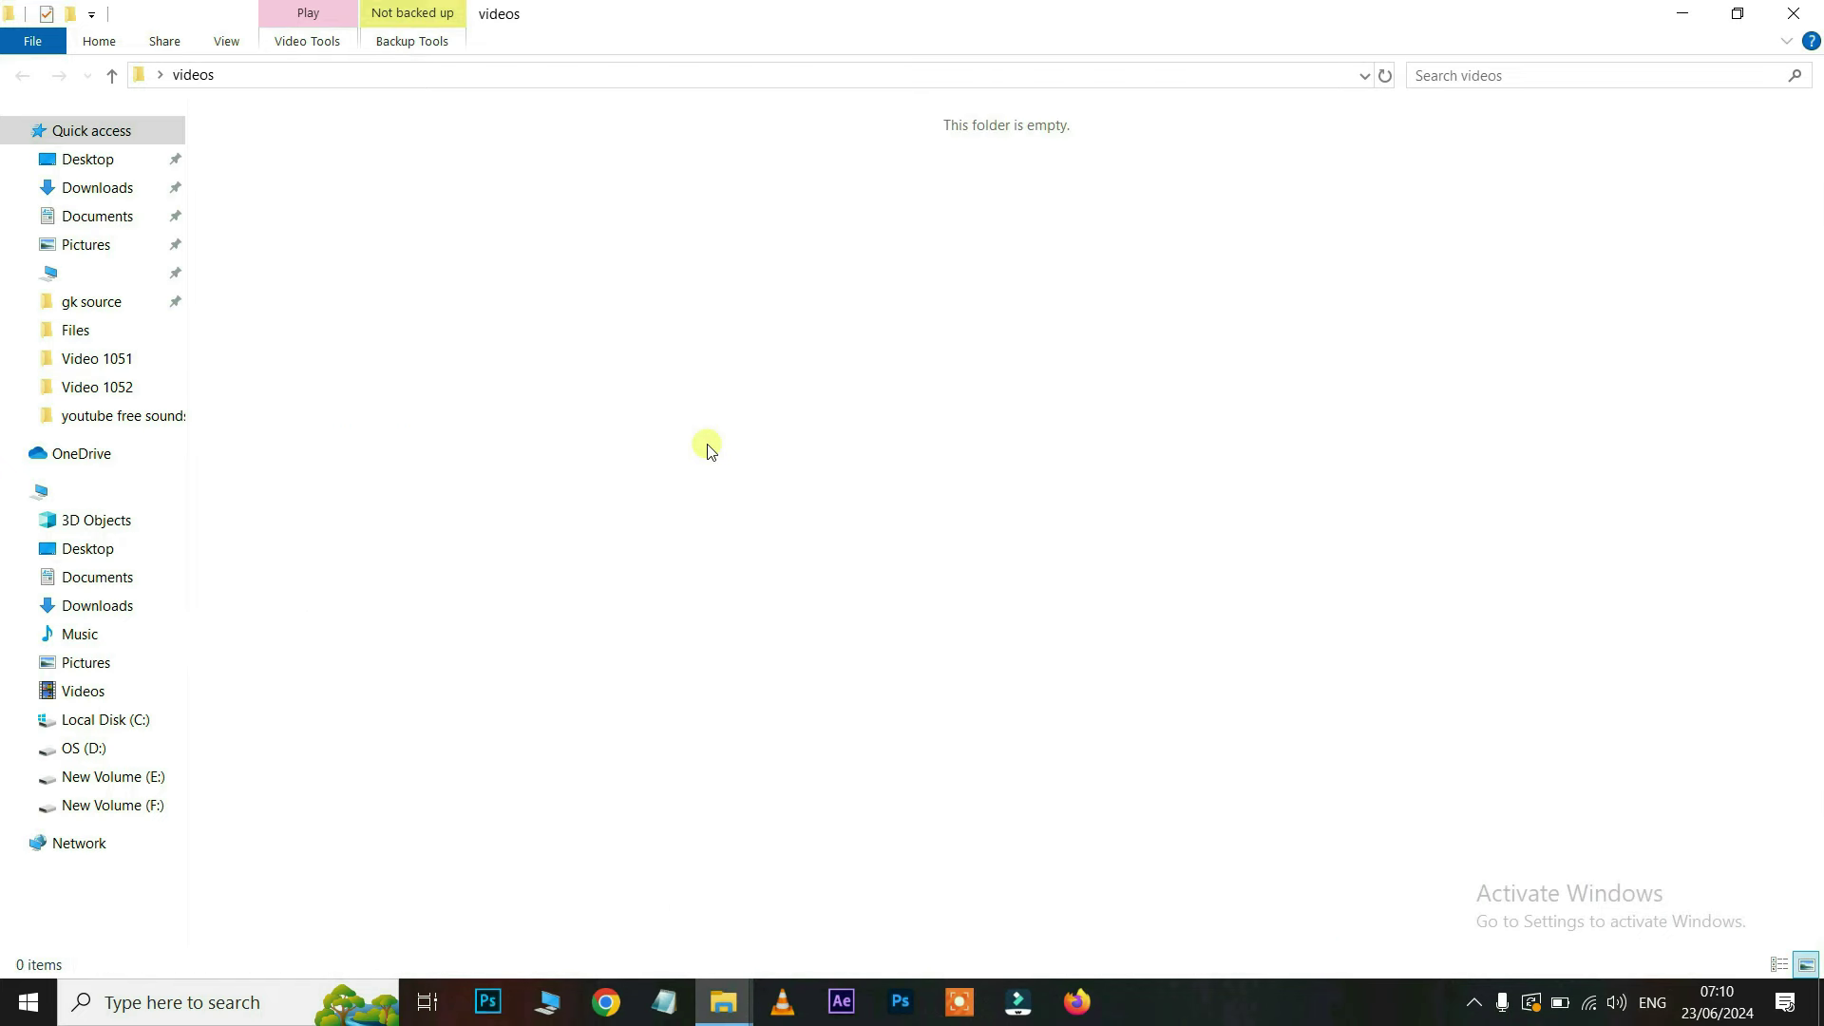
key("ctrl+v")
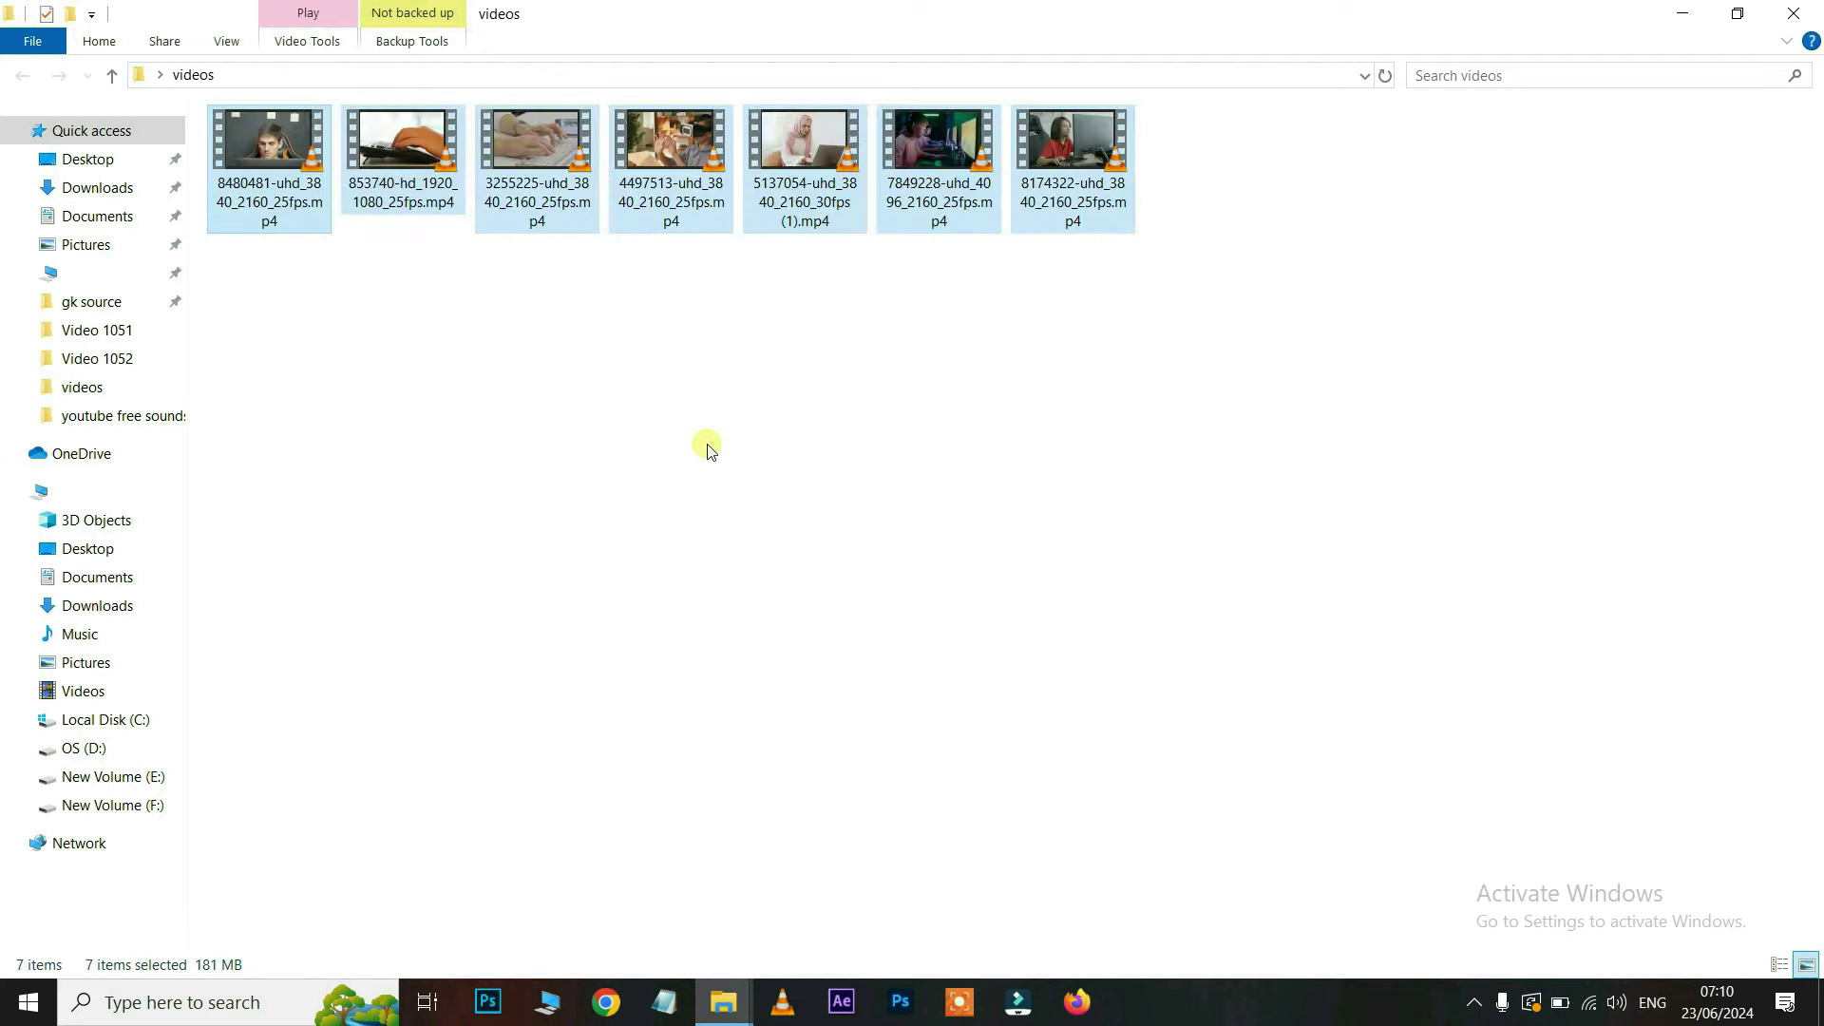
left_click(724, 1002)
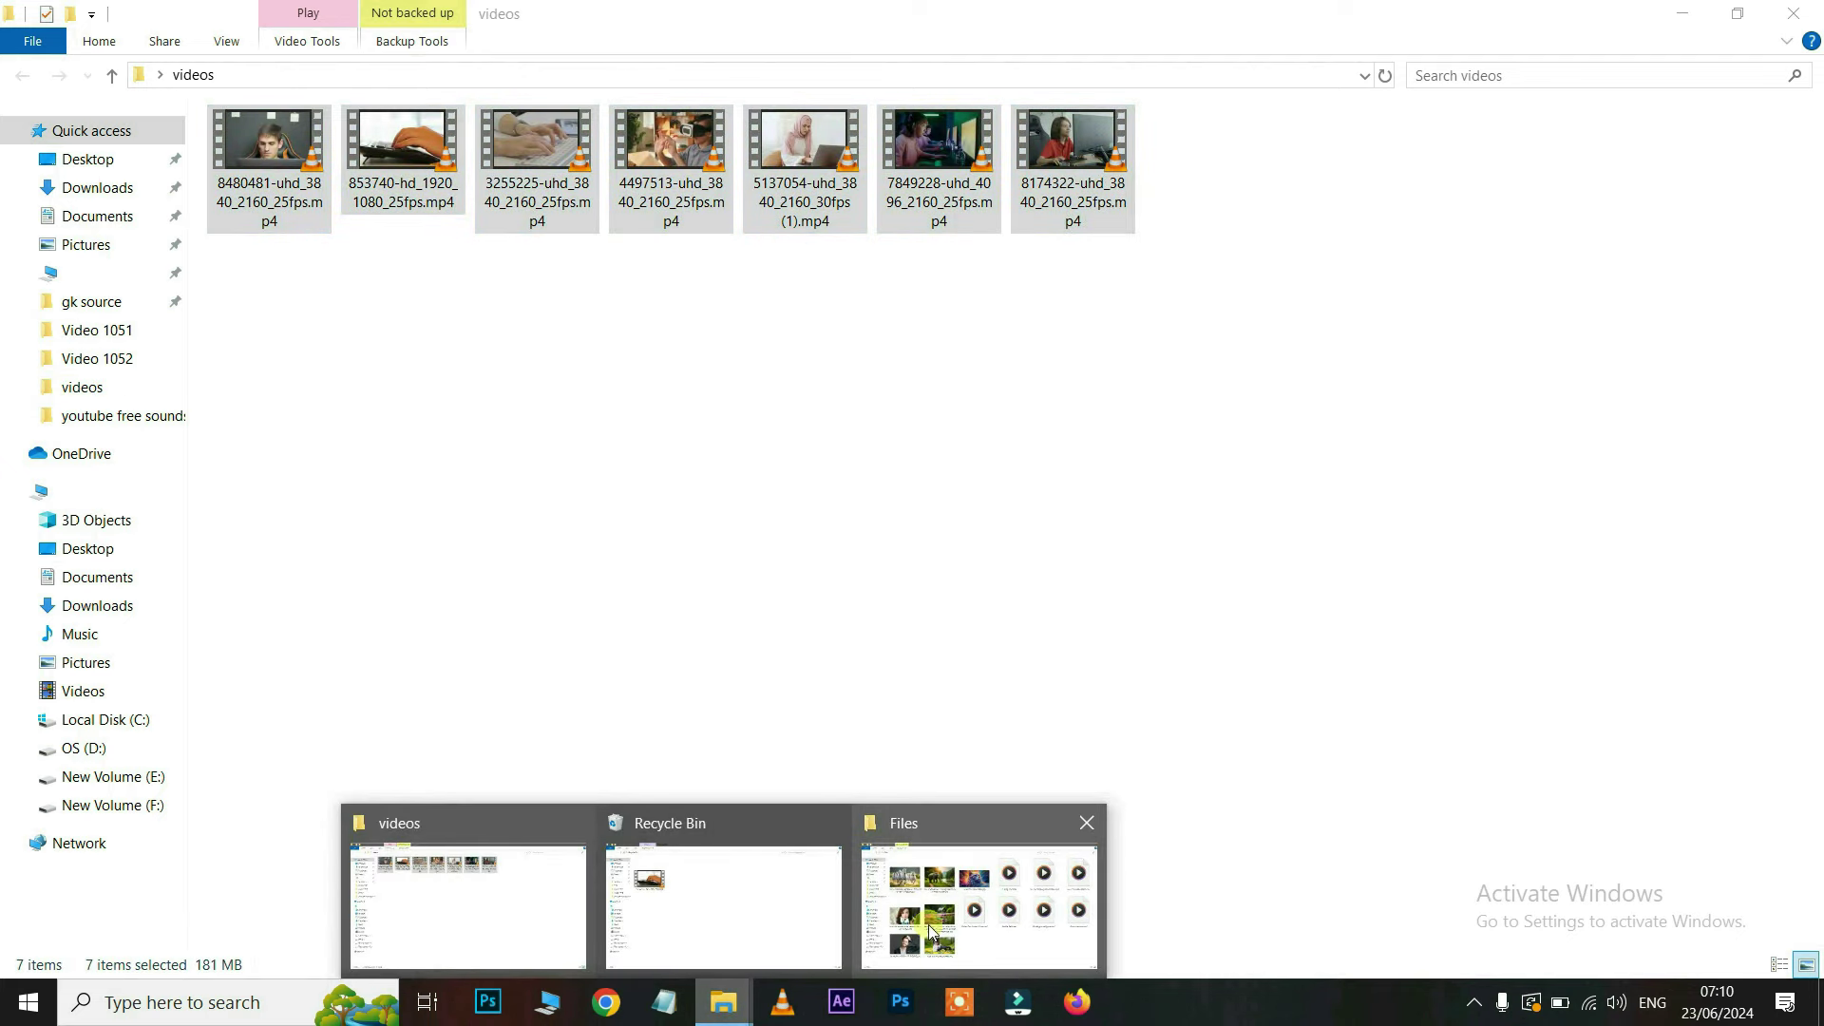
left_click(1031, 912)
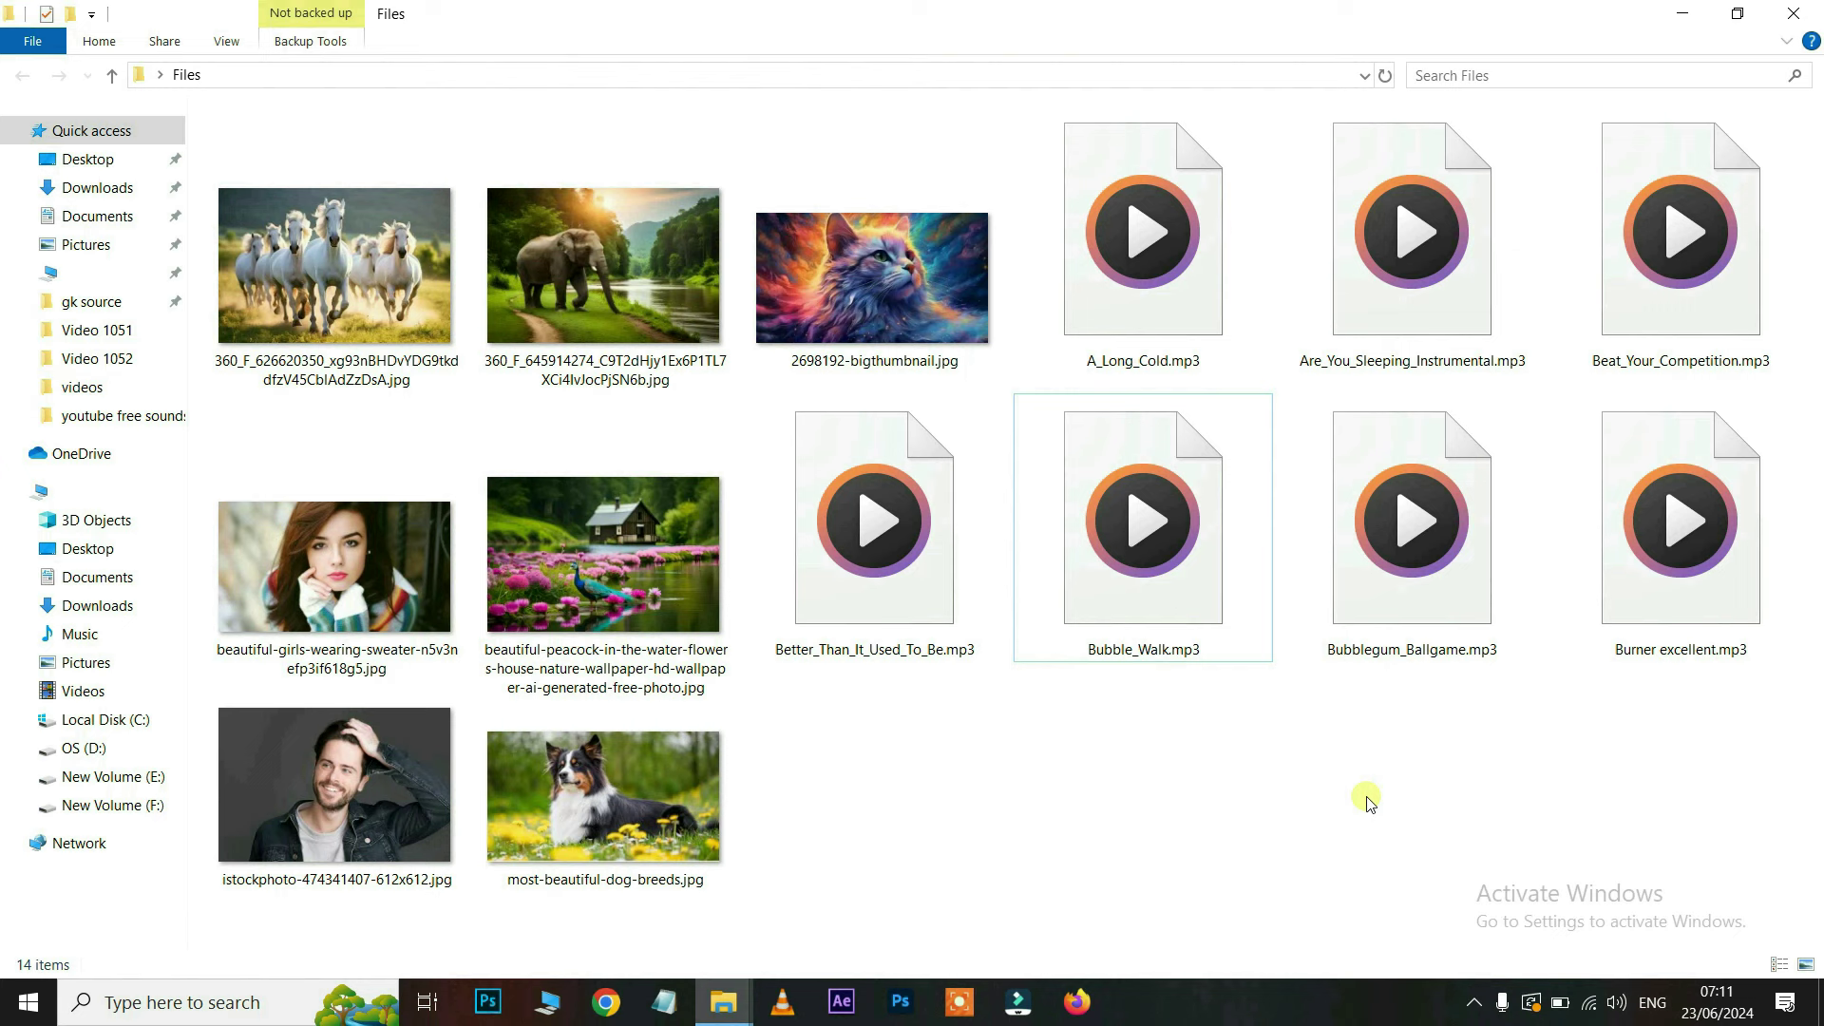
right_click(1272, 754)
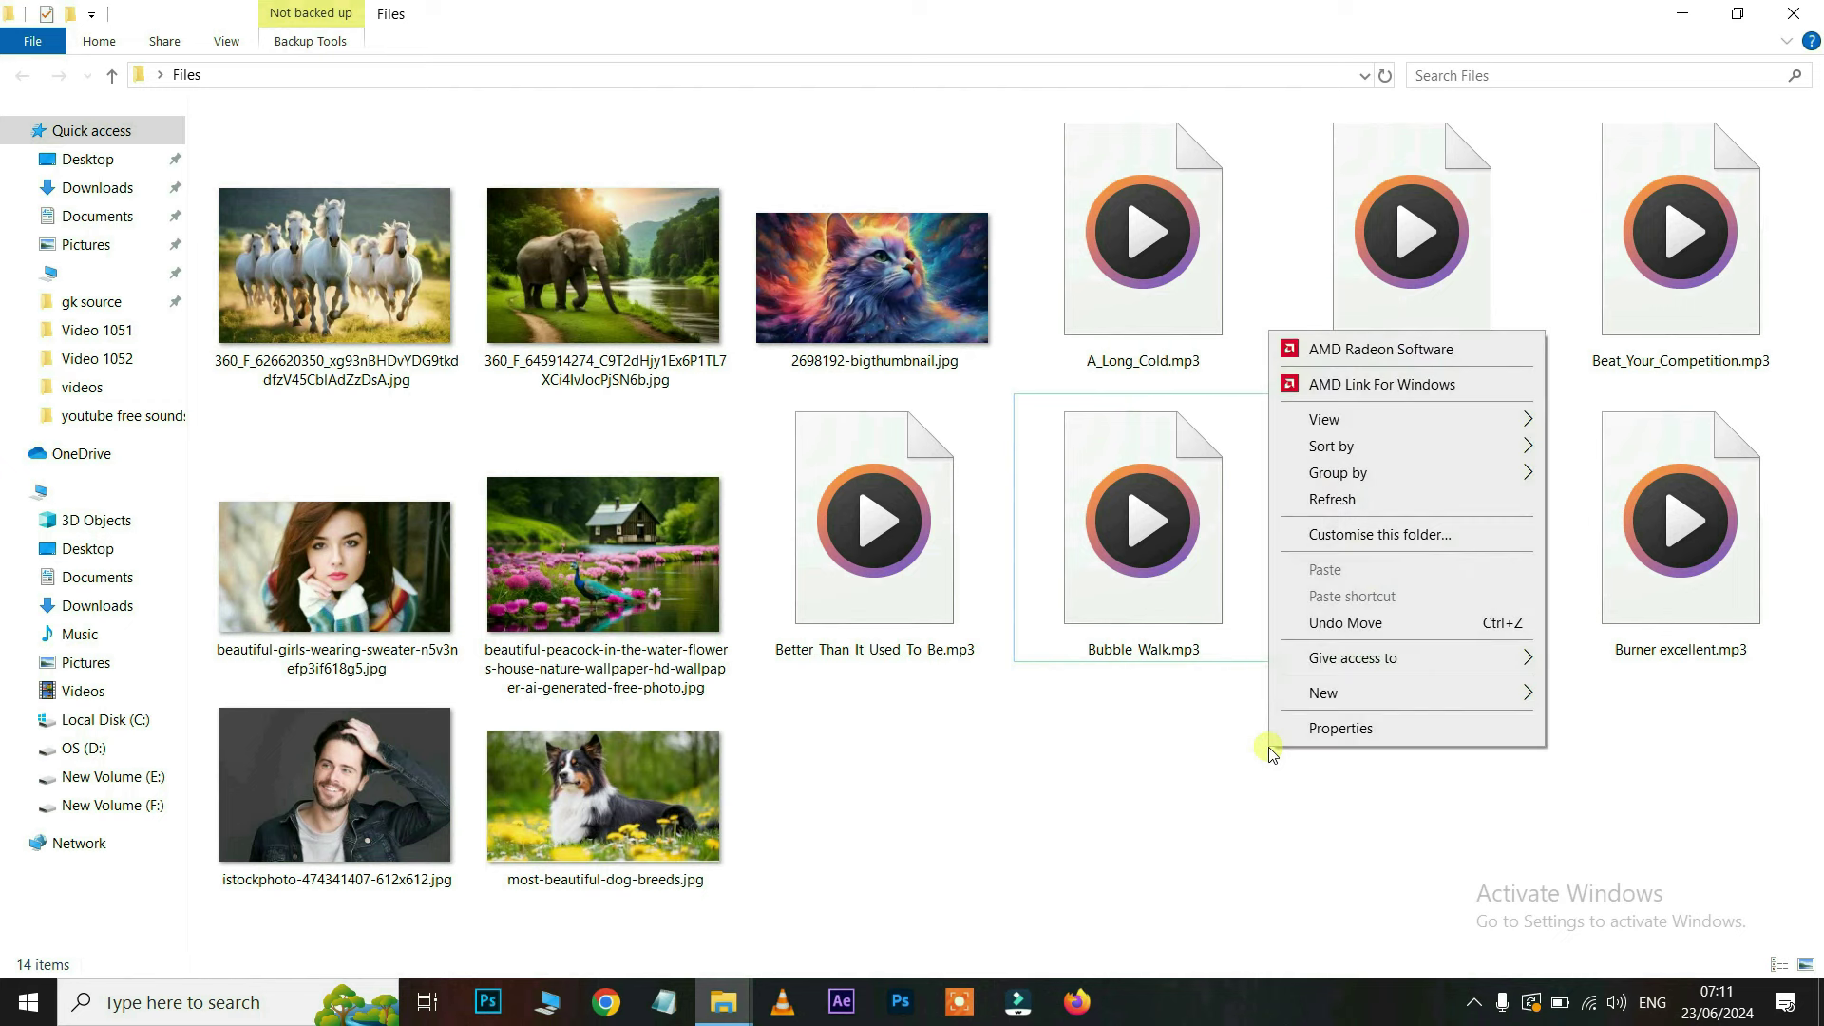
Undo the move so the videos return to Files, then switch to the emptied videos folder.
left_click(1375, 624)
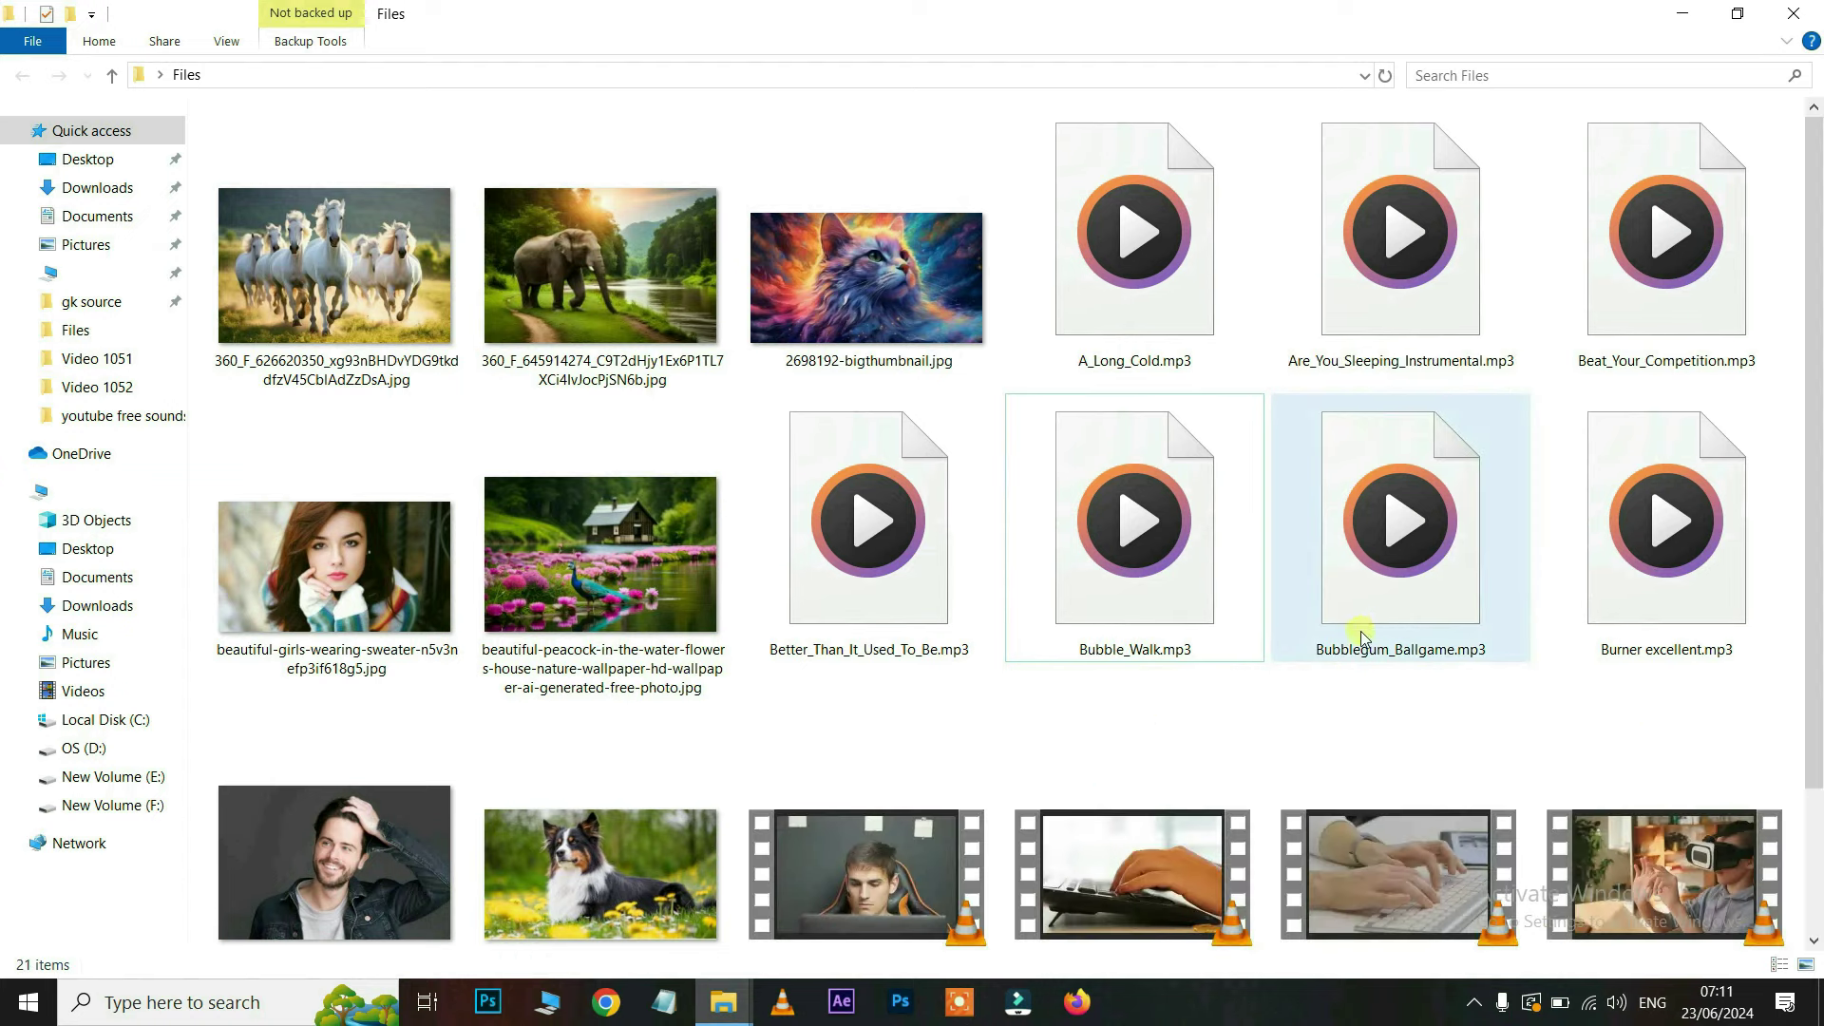
scroll(1368, 631, "down", 2)
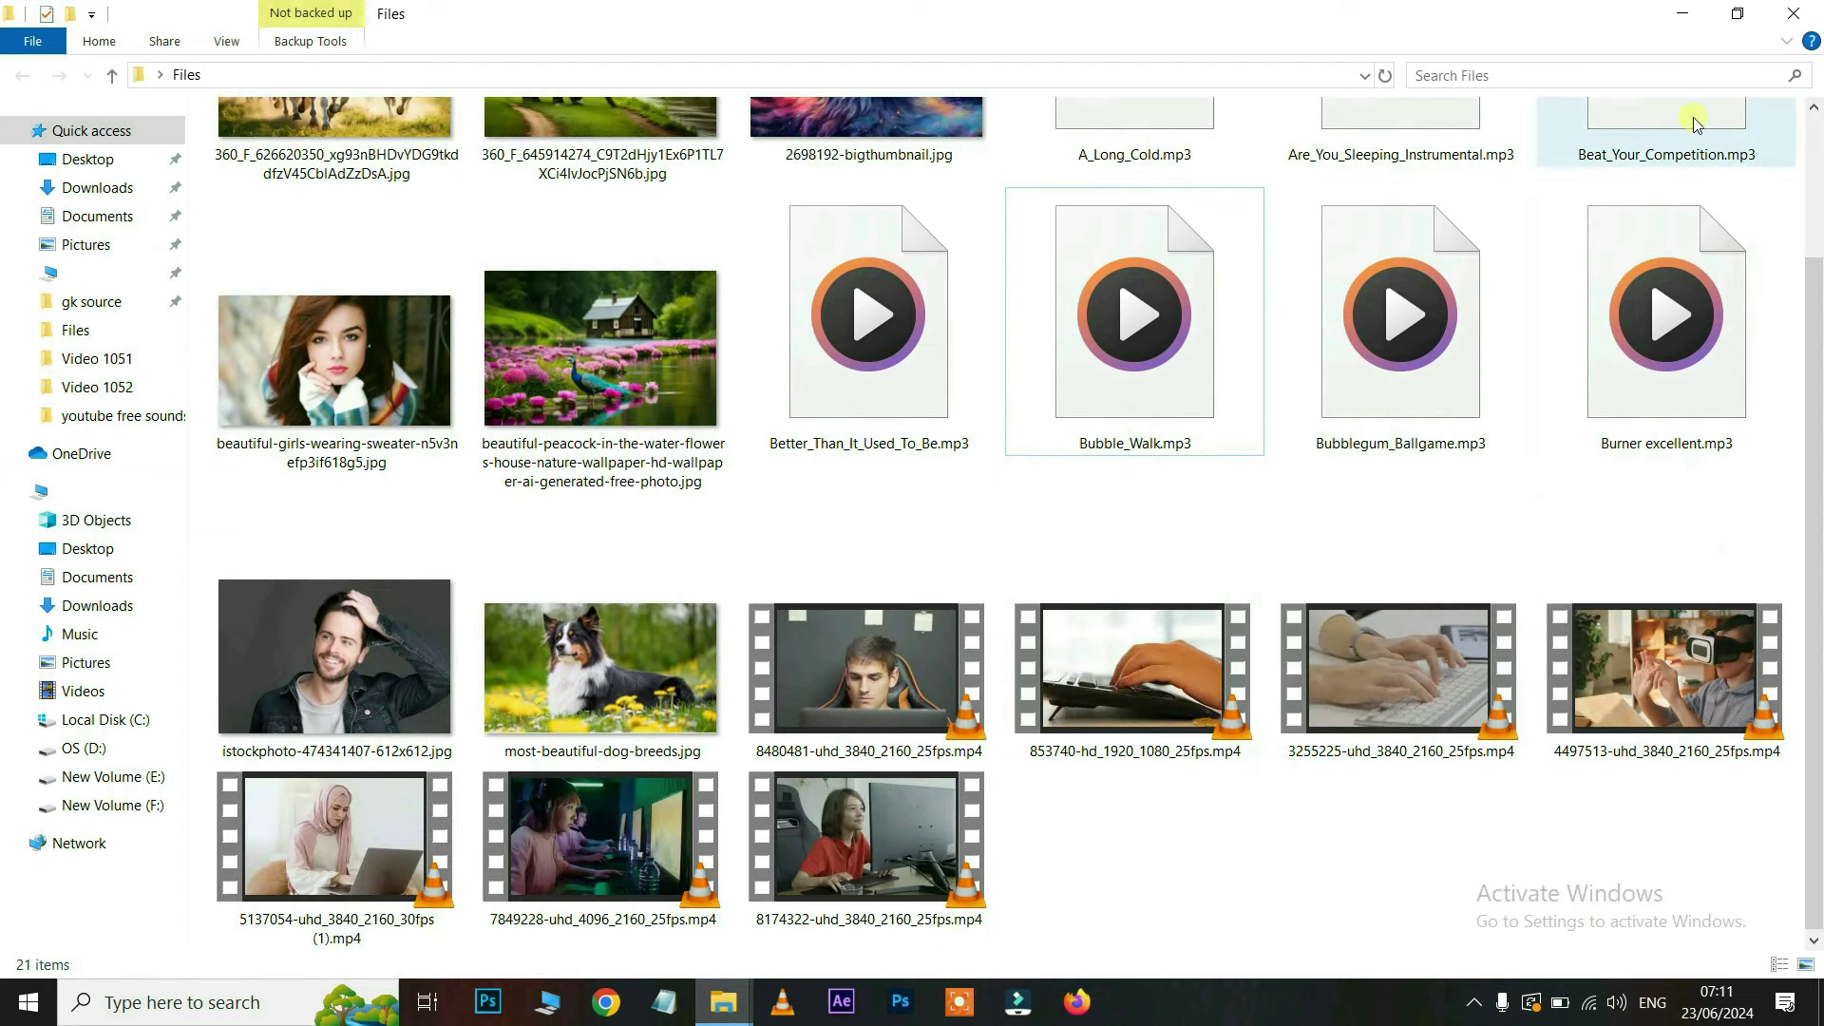
left_click(723, 1002)
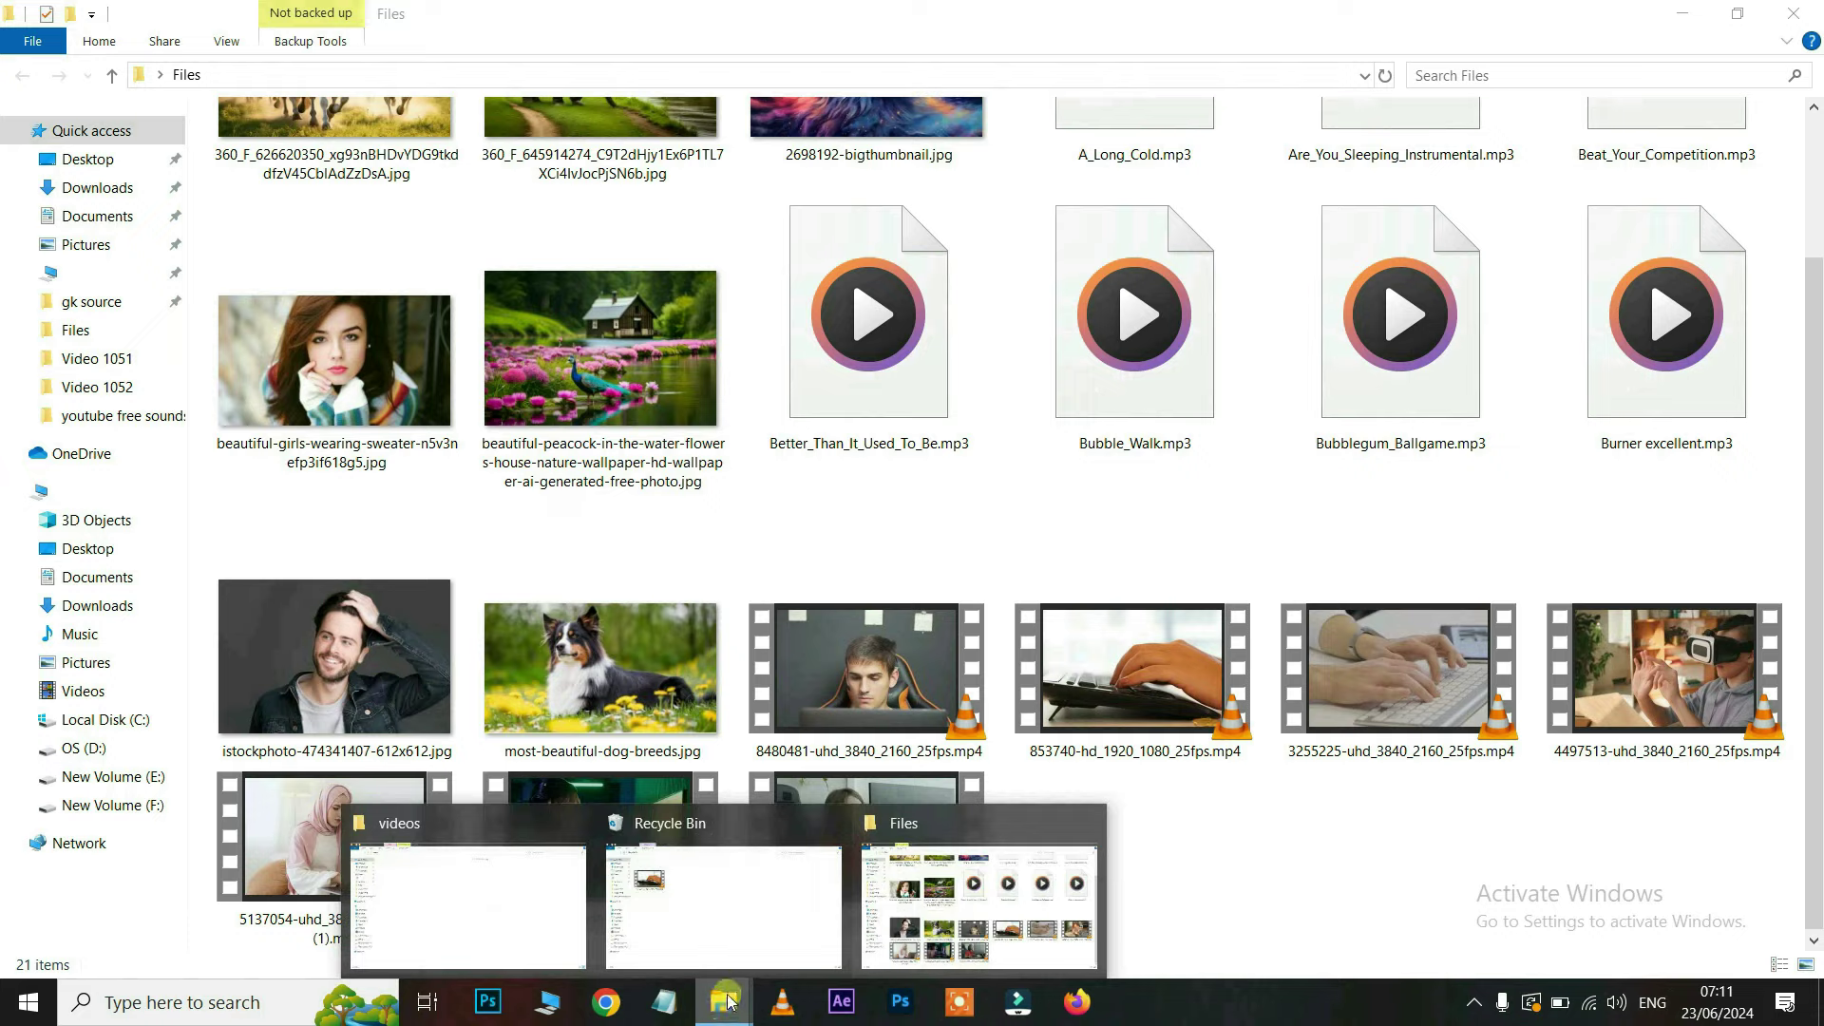
left_click(477, 884)
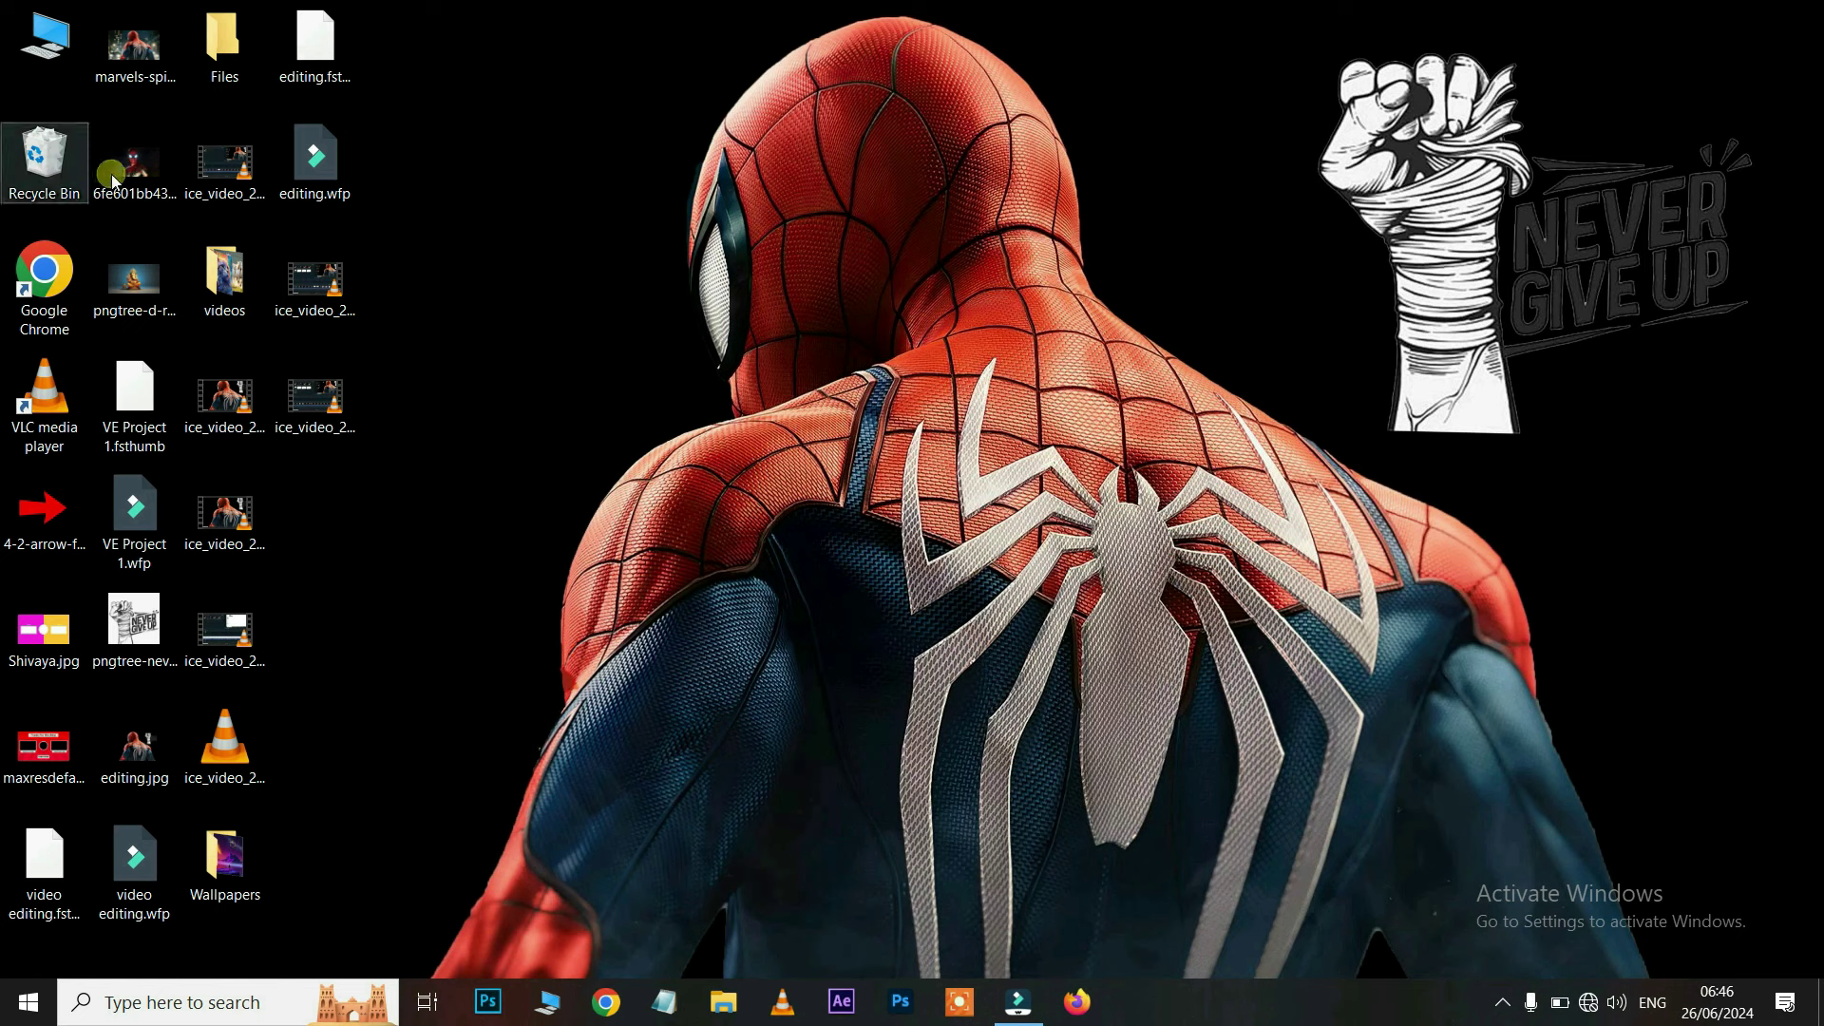
Delete the jpg icon beside the Recycle Bin, then add a desktop New folder and delete it.
left_click(147, 174)
key("Delete")
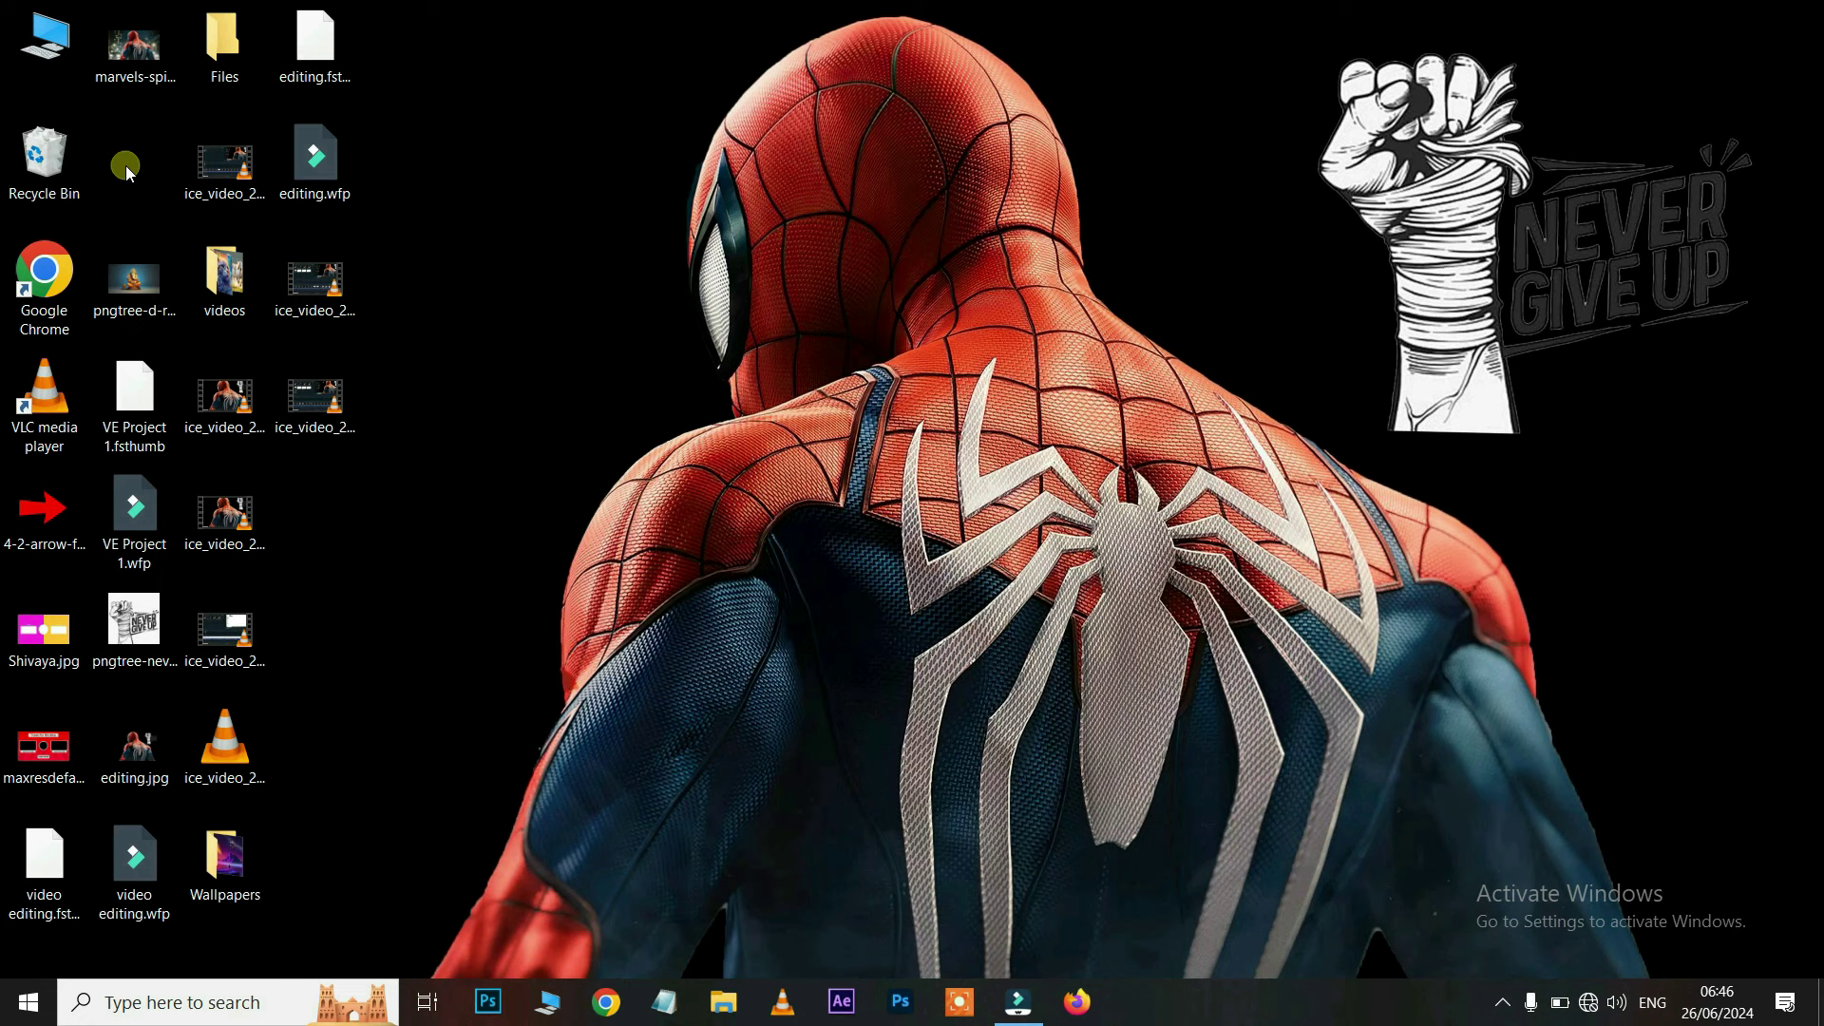
right_click(498, 102)
mouse_move(568, 387)
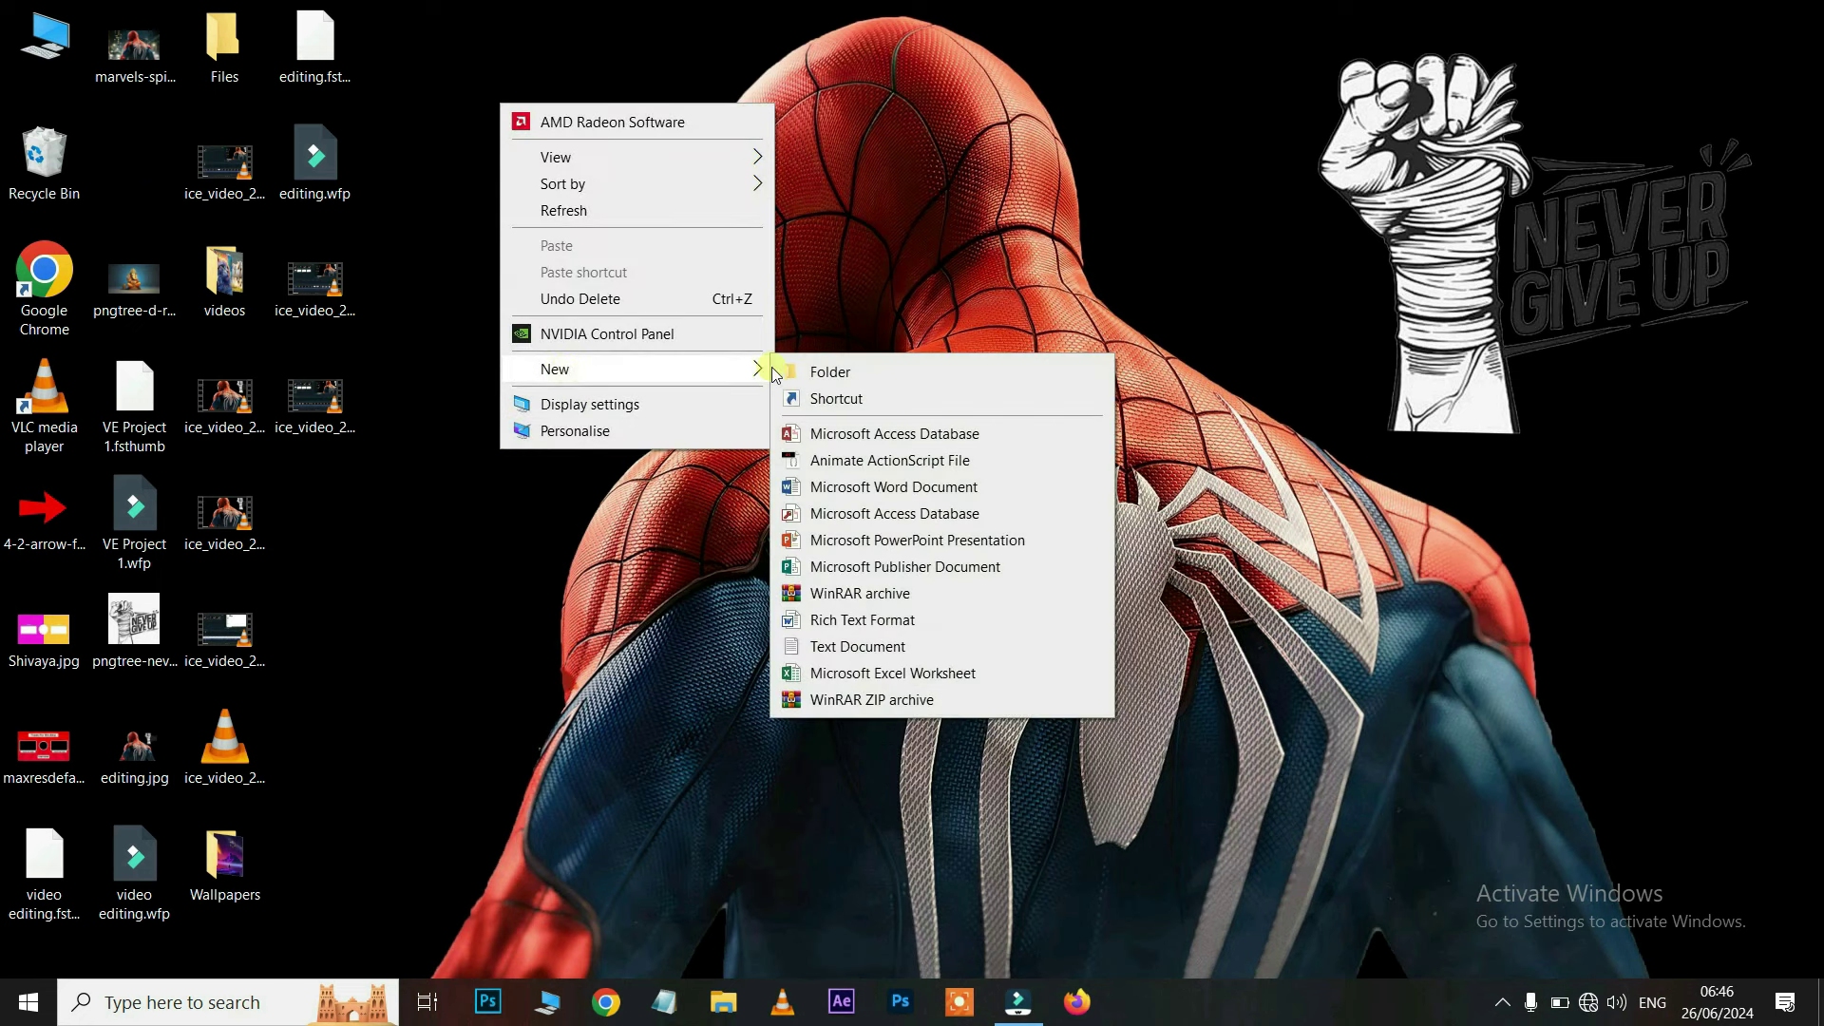
left_click(793, 368)
key("Return")
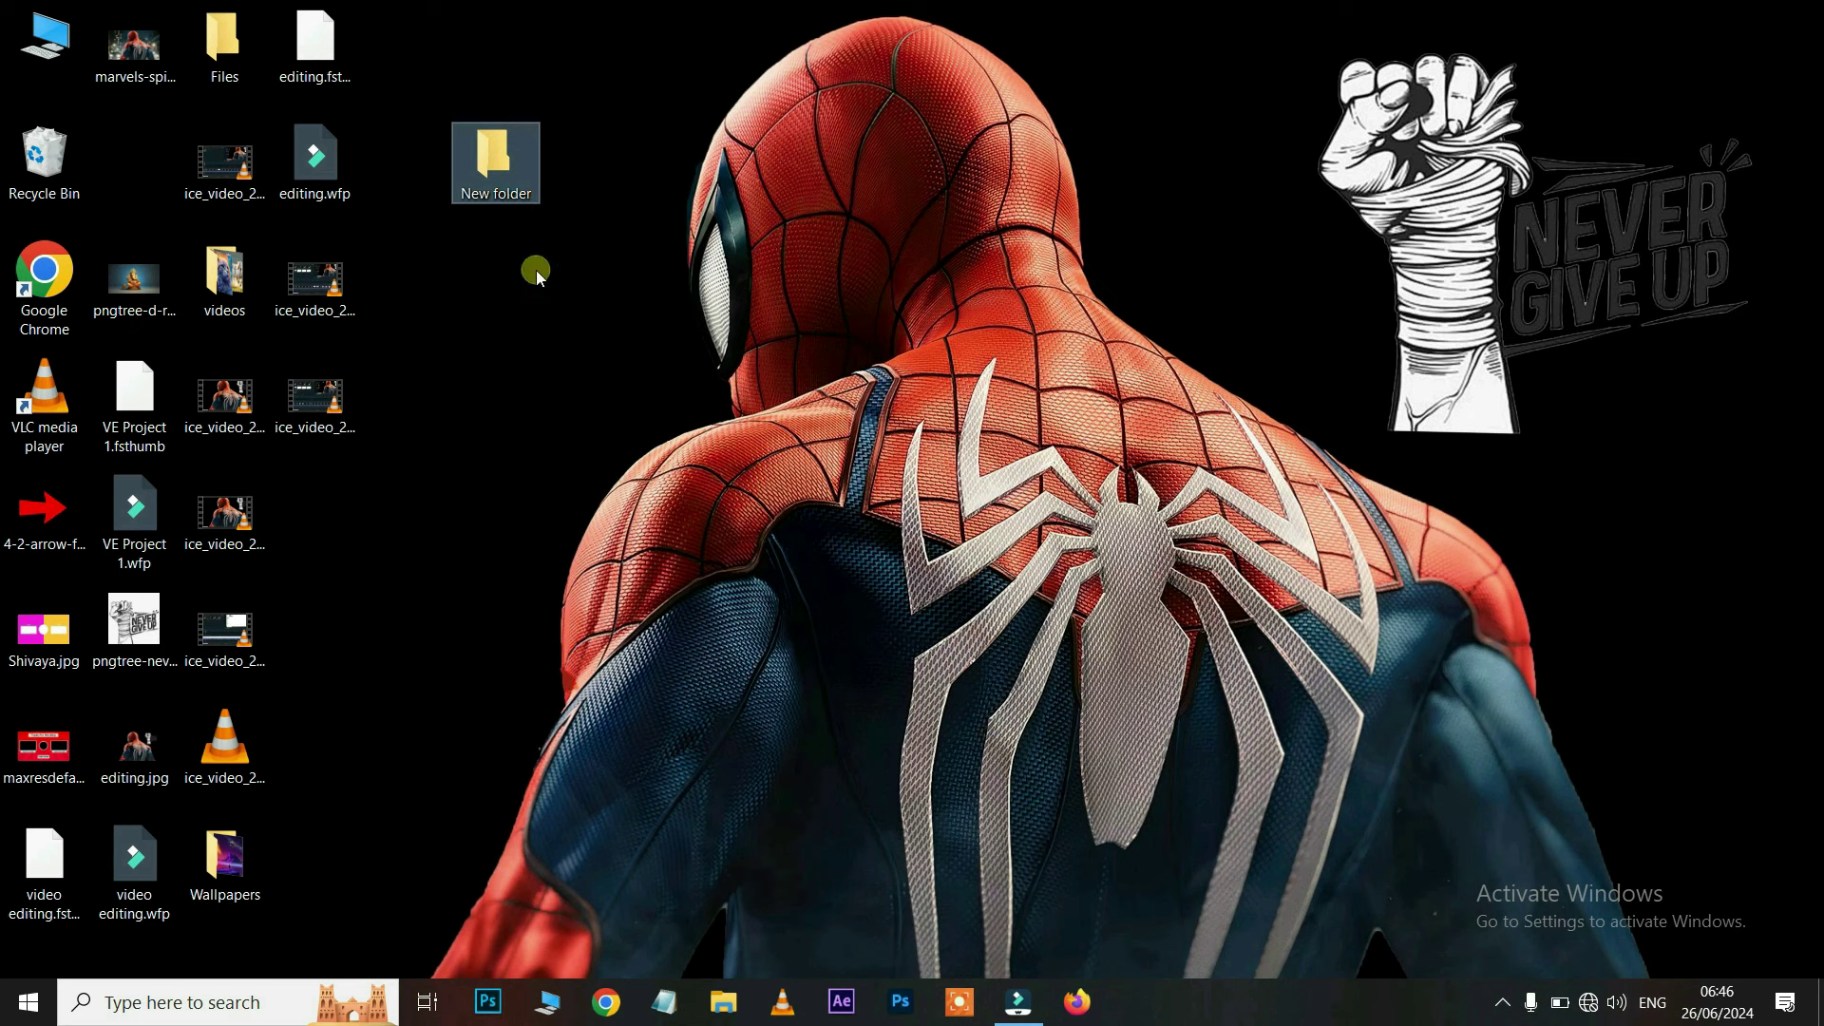
key("Delete")
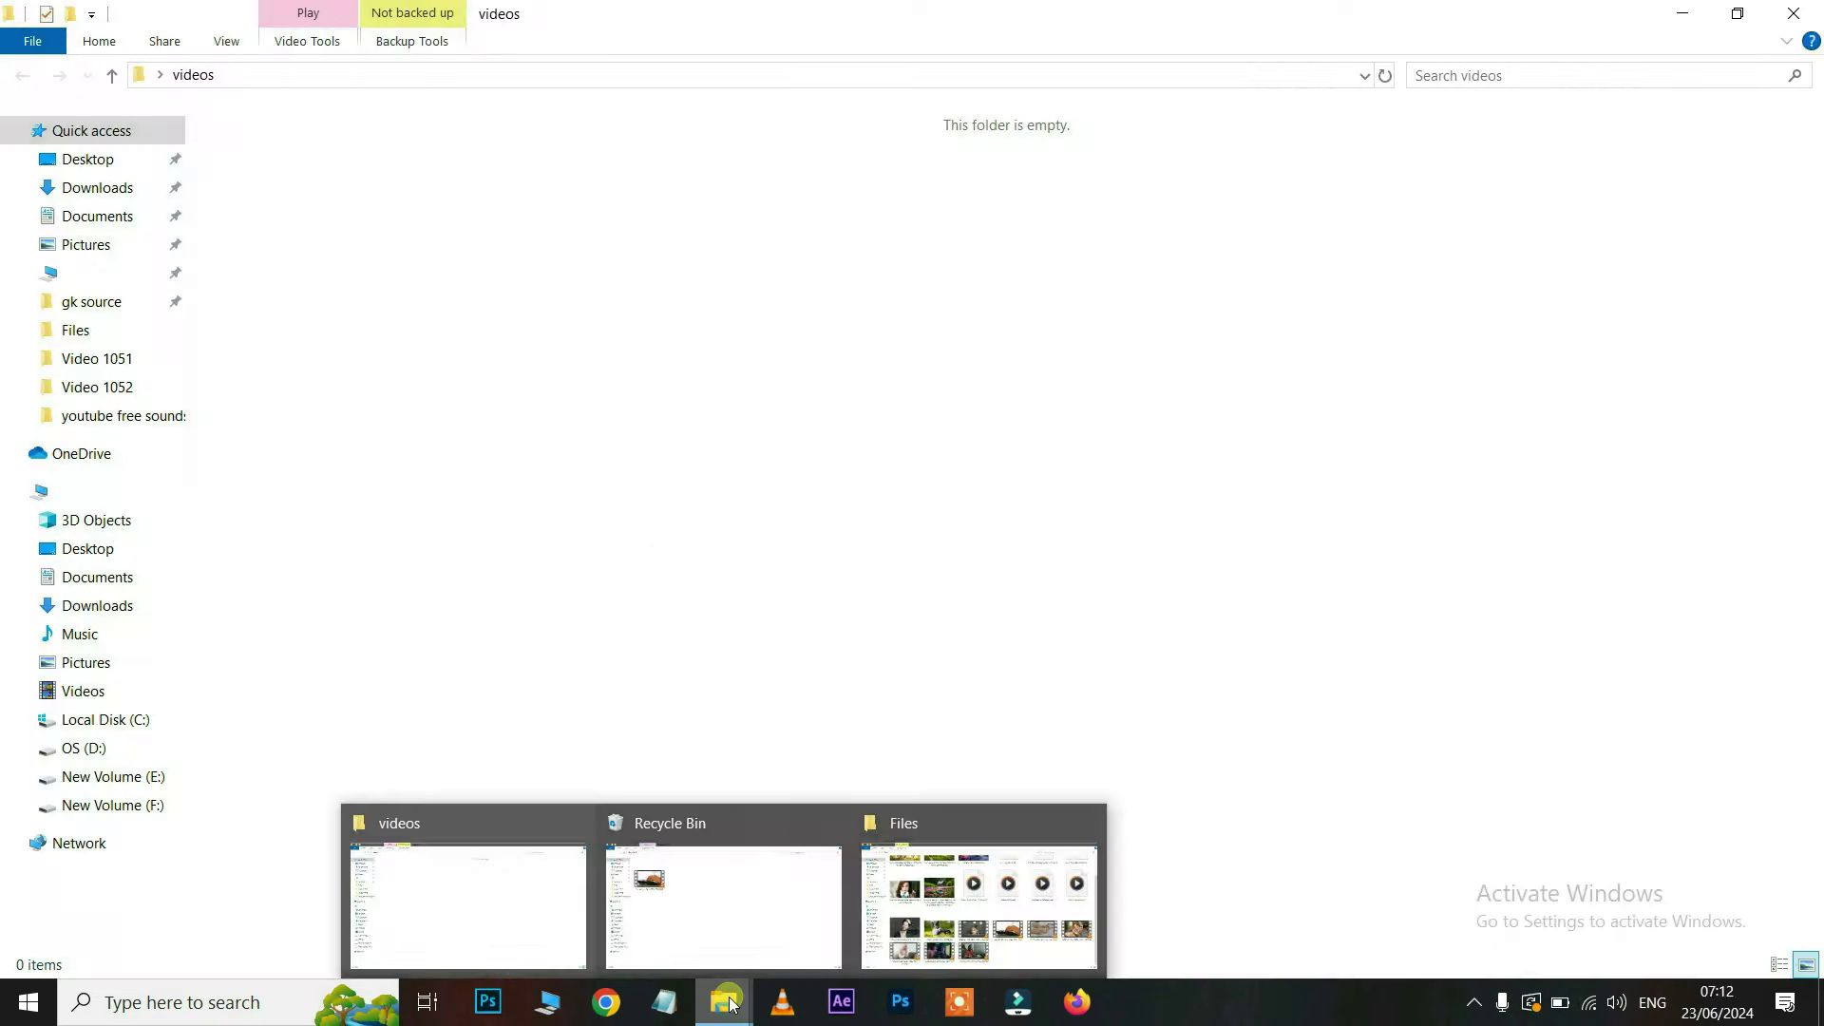
In Files, Ctrl-select the 8480481 video, Better_Than_It_Used_To_Be.mp3, the sweater girl and elephant images.
left_click(1043, 911)
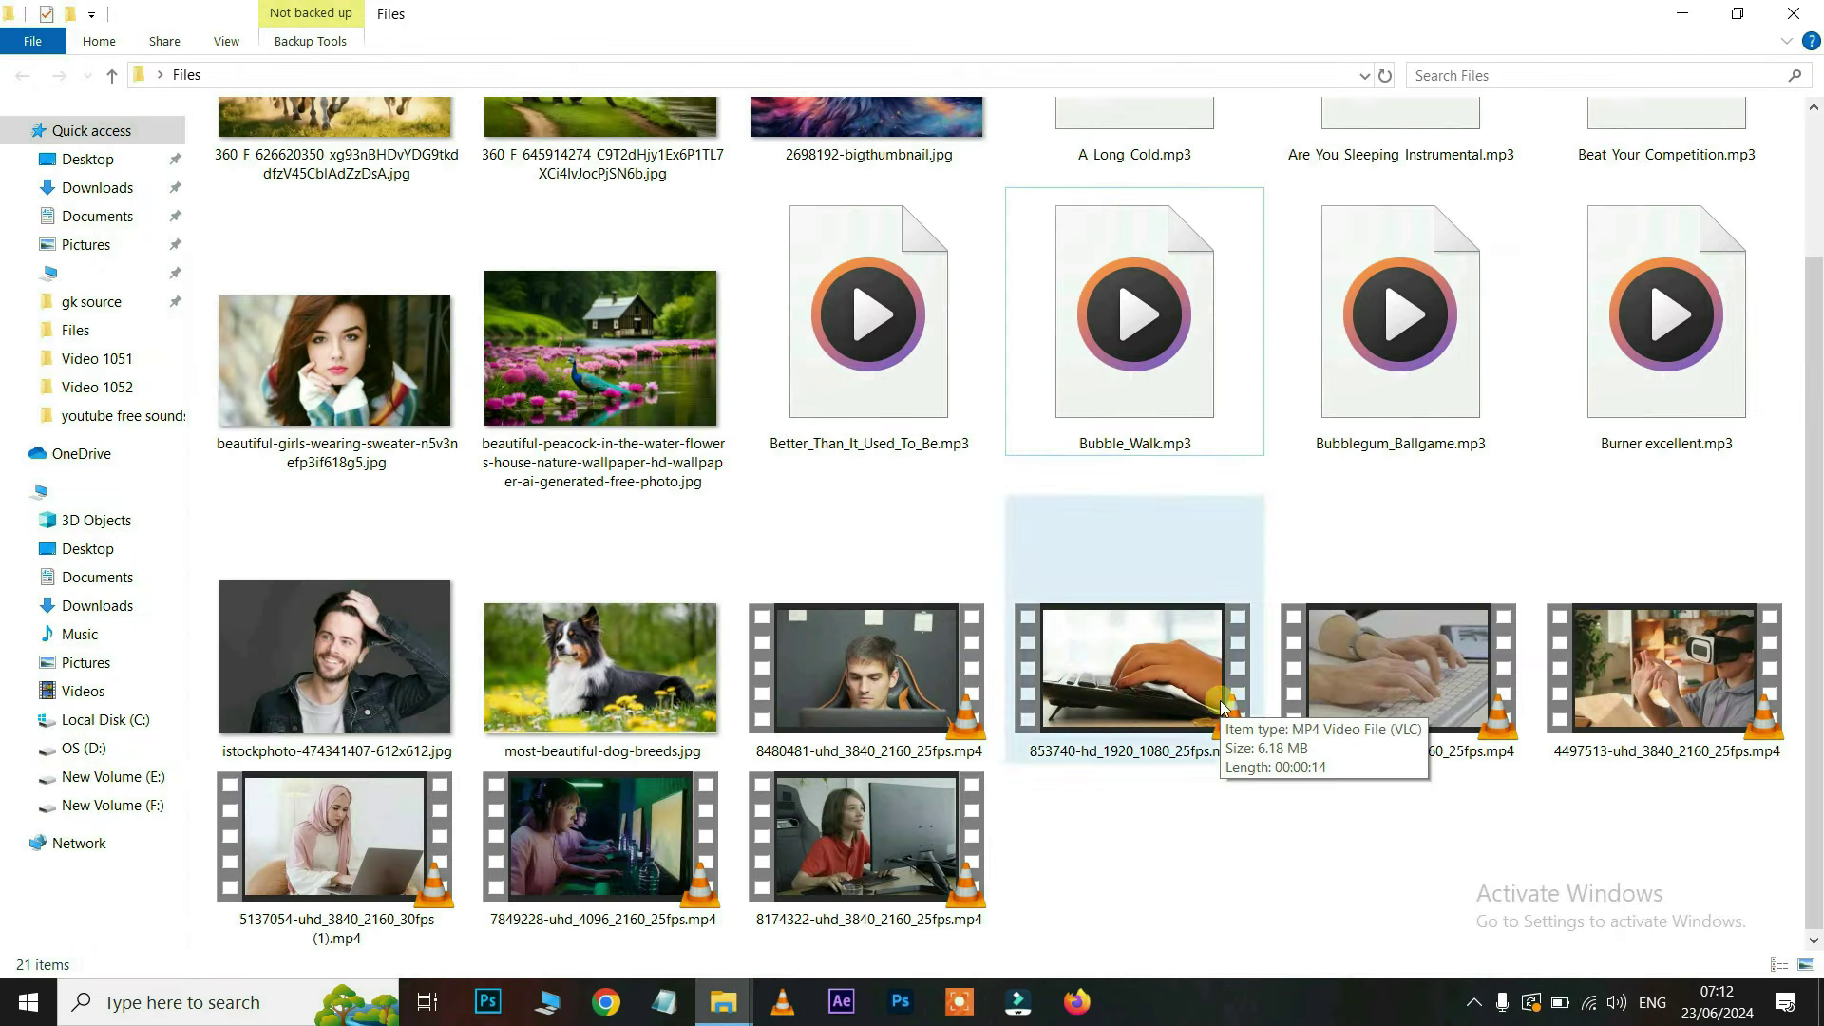
left_click(893, 703)
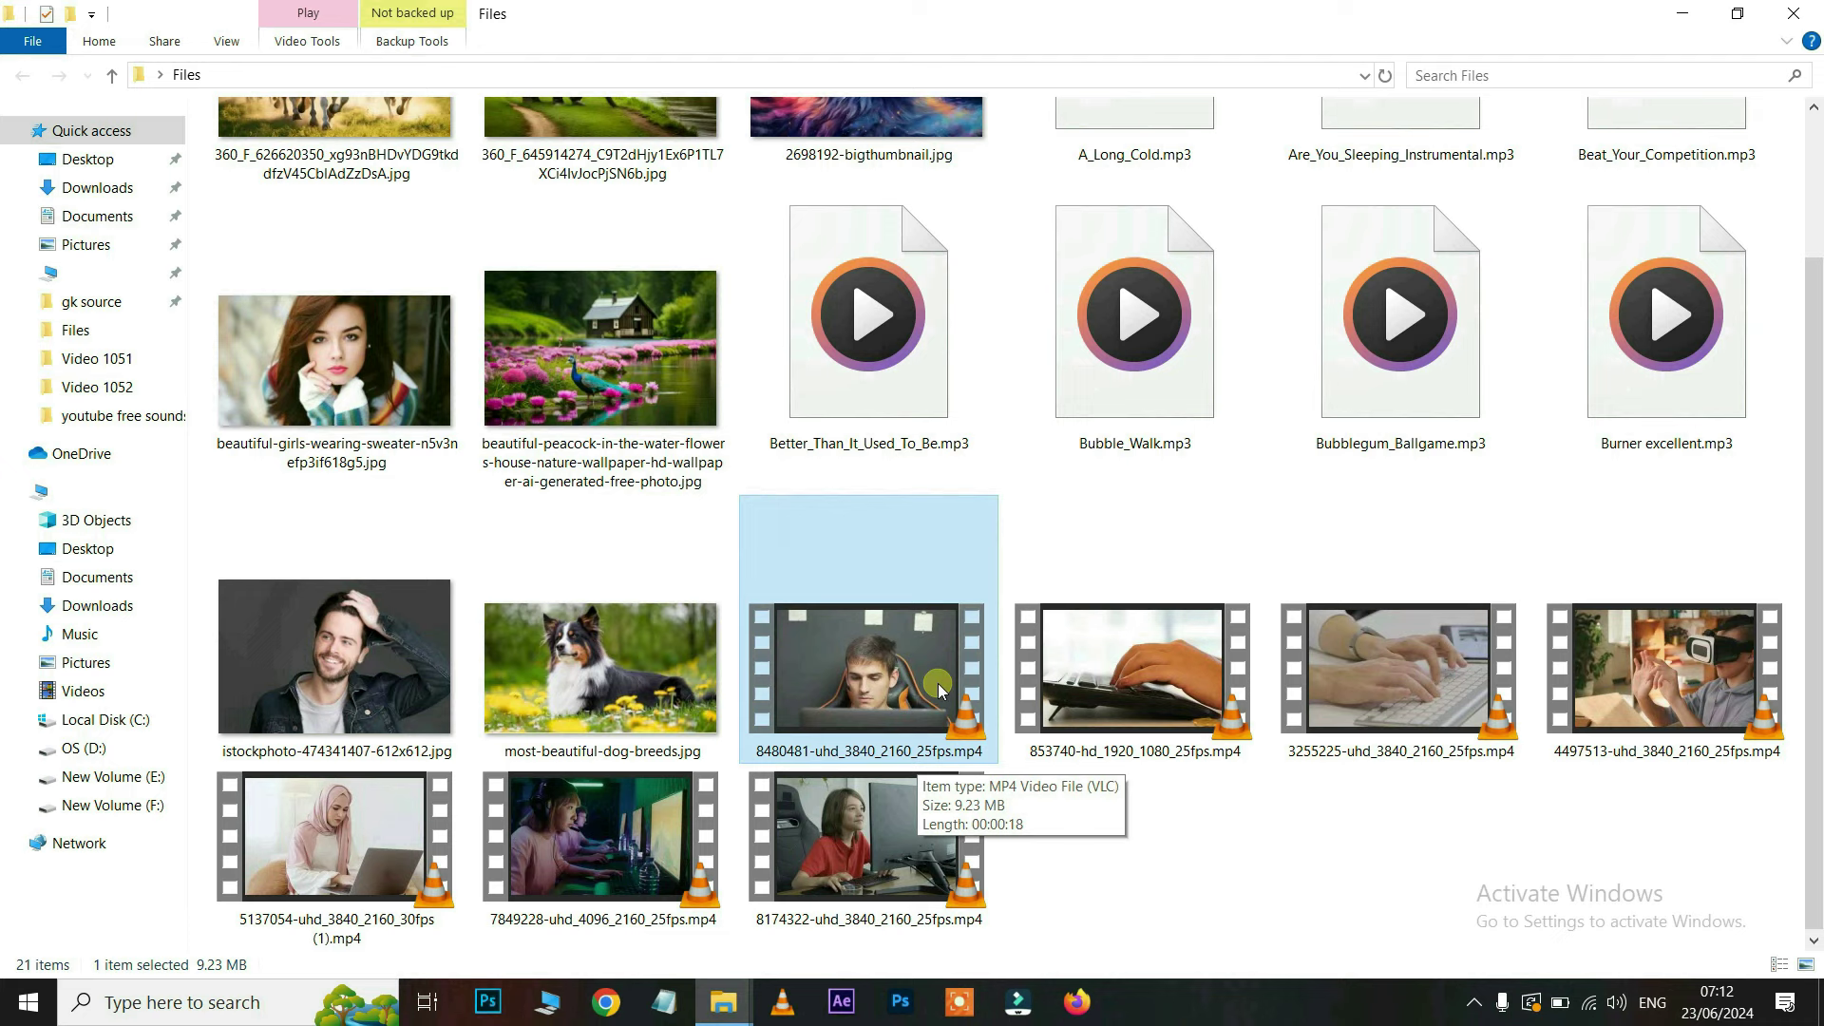
left_click(897, 332, "ctrl")
left_click(390, 350, "ctrl")
scroll(570, 152, "up", 2)
left_click(570, 147, "ctrl")
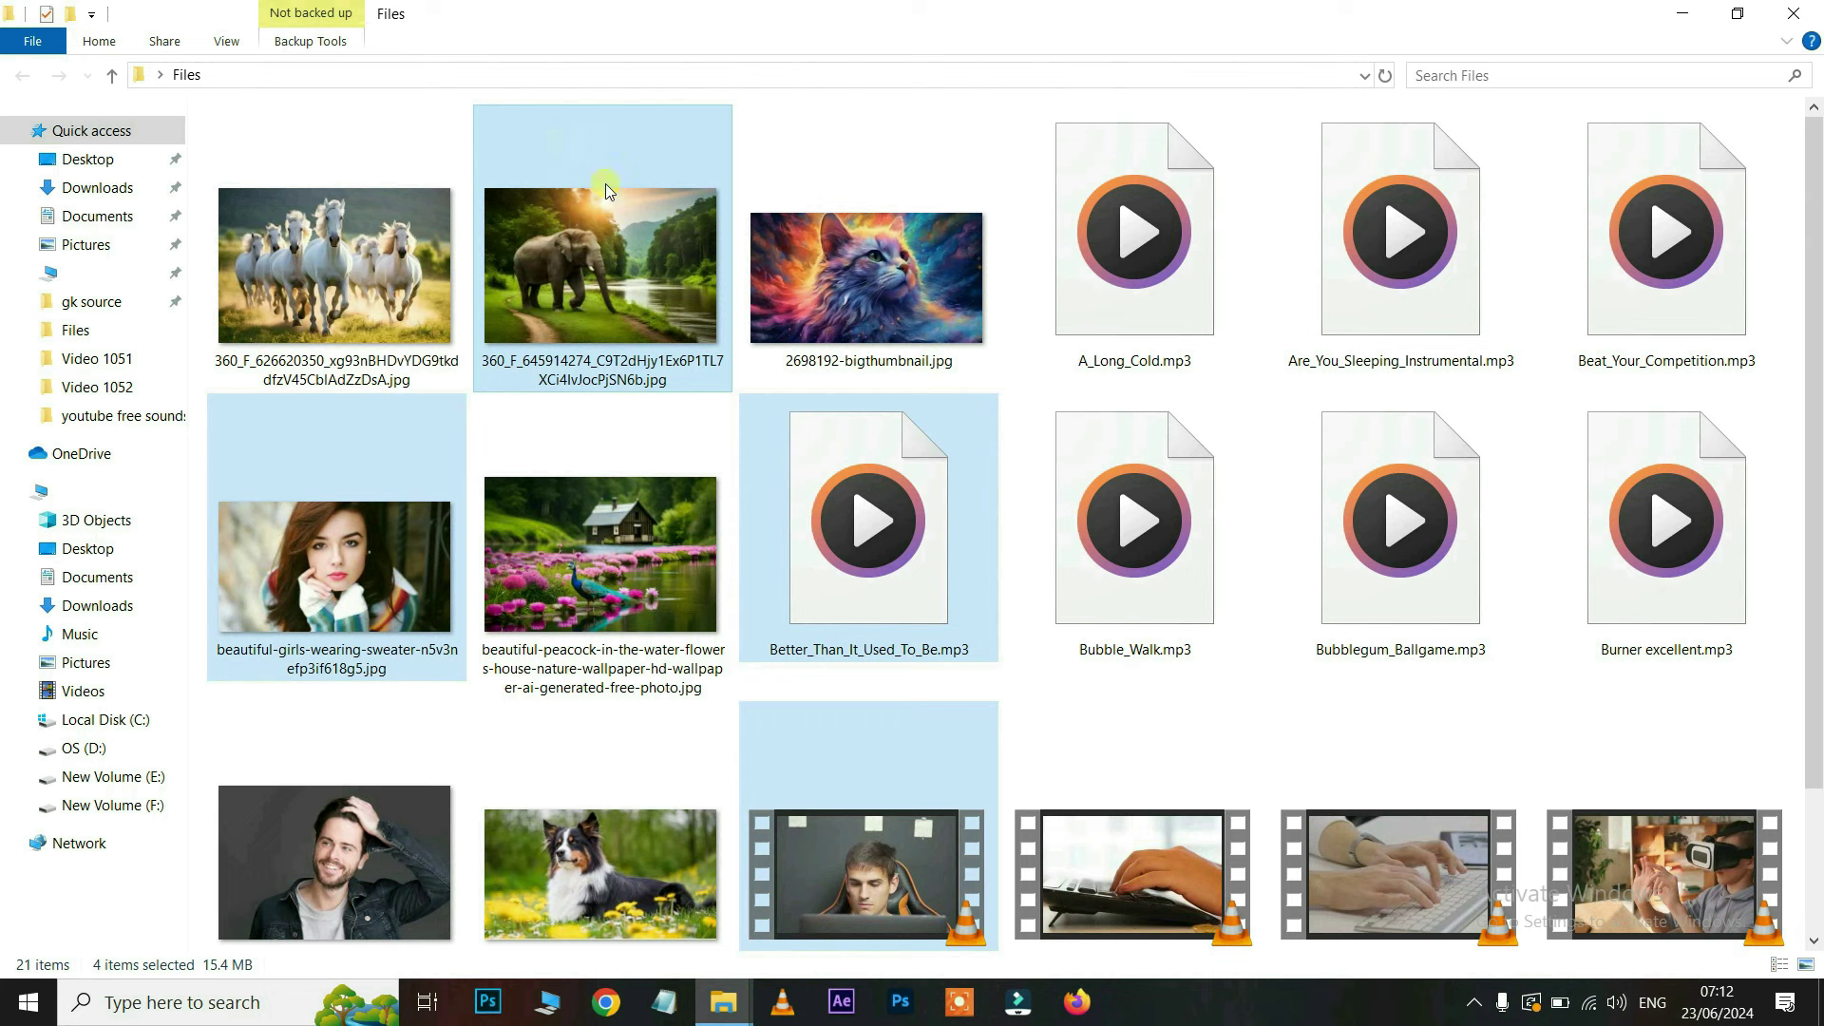
Shift-select from the horses image to Burner excellent.mp3, then from horses down to the 8480481 video.
left_click(264, 266)
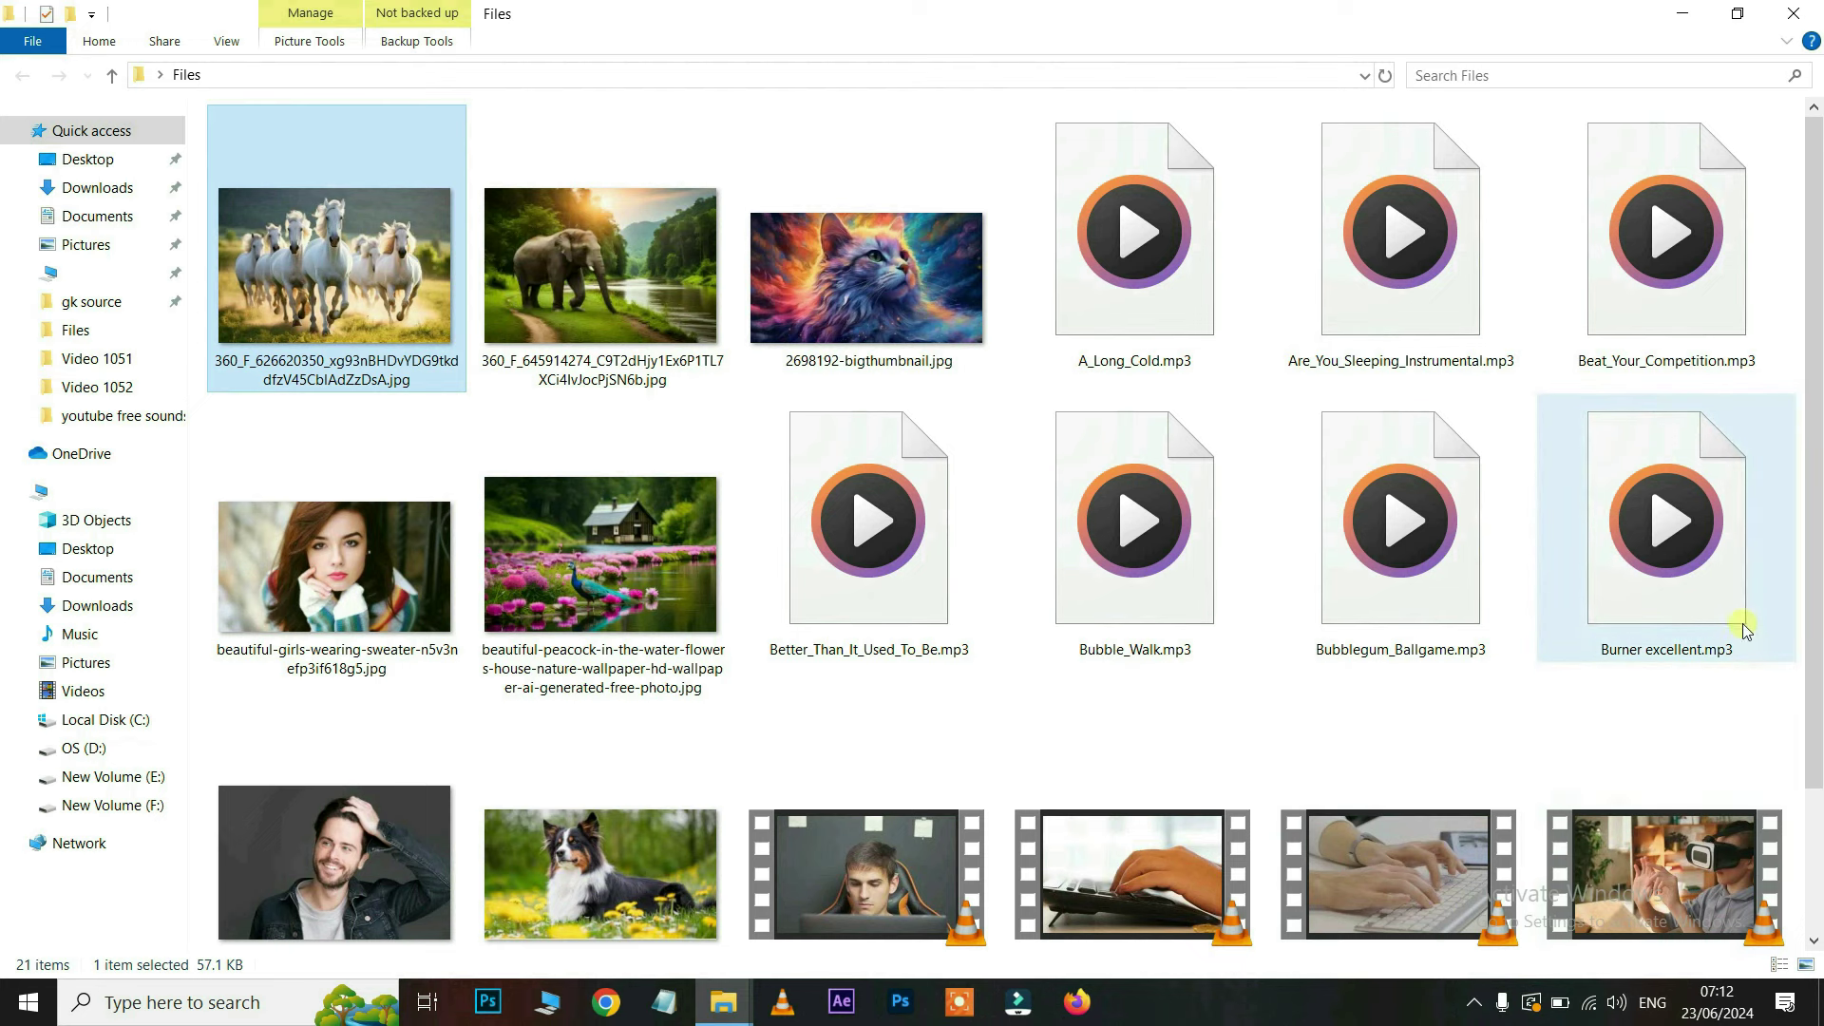
left_click(1703, 582, "shift")
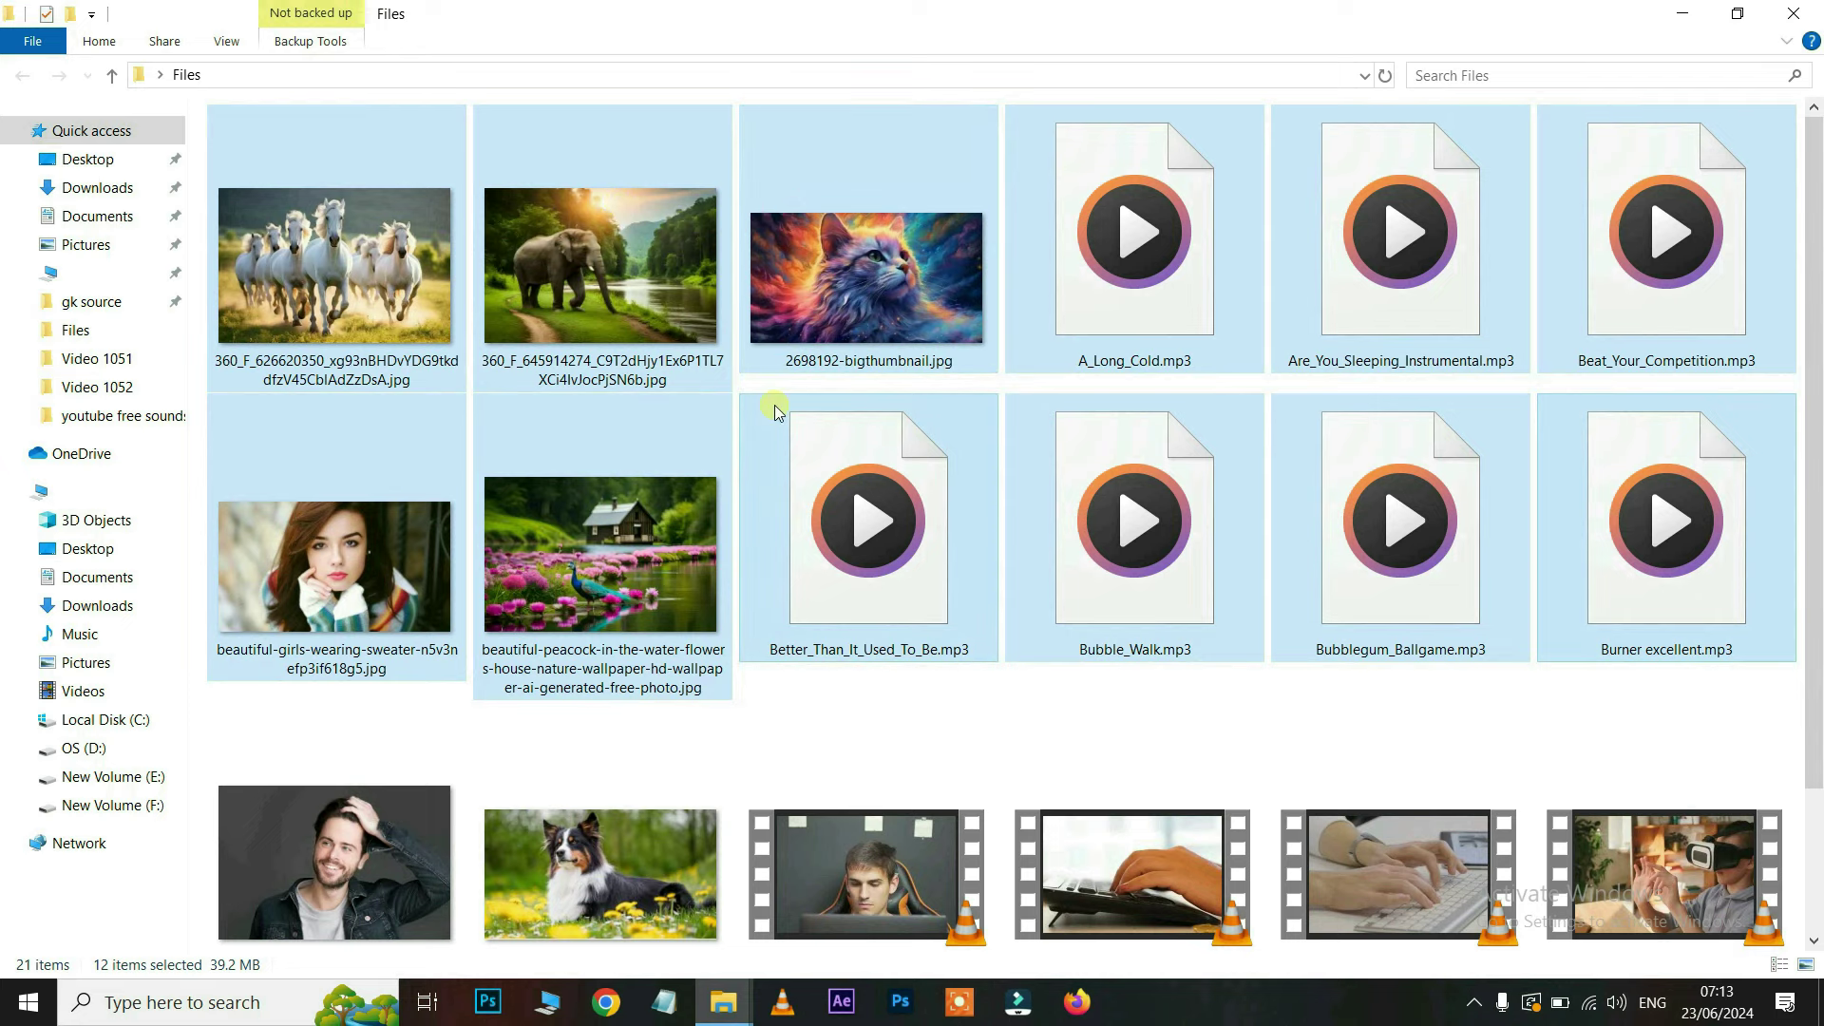
left_click(373, 273)
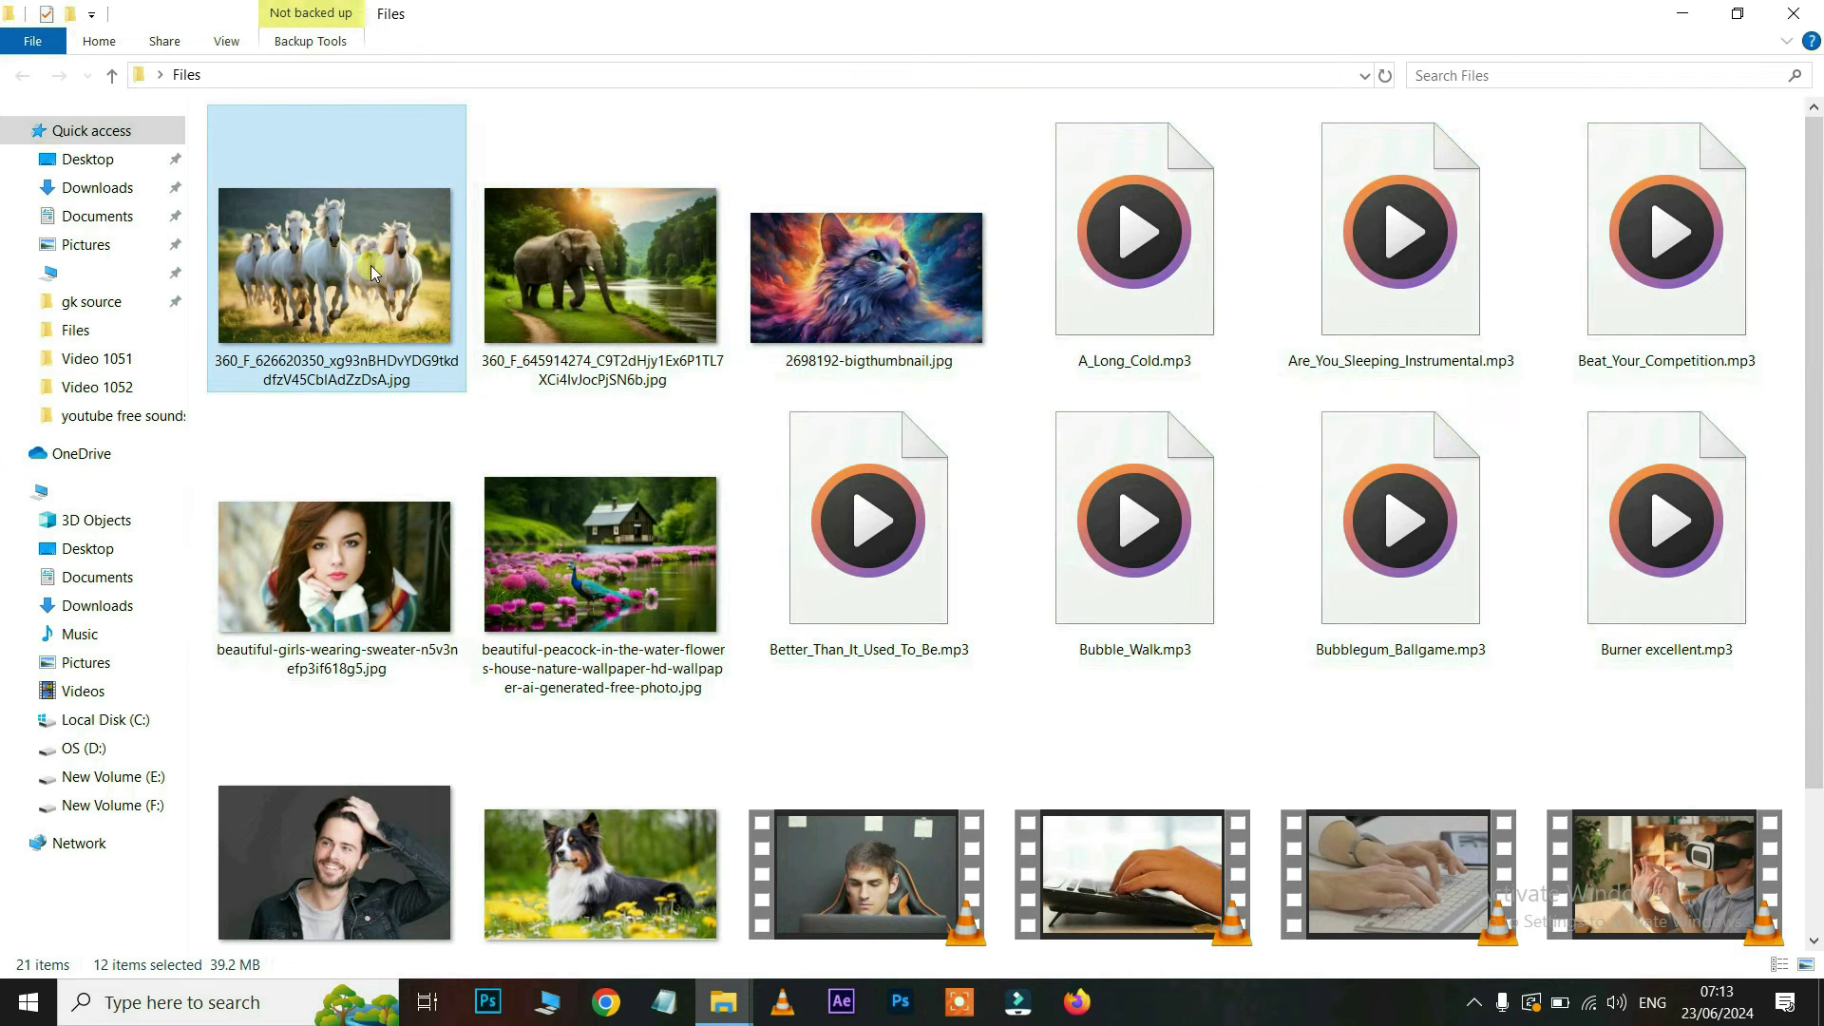
scroll(850, 380, "down", 2)
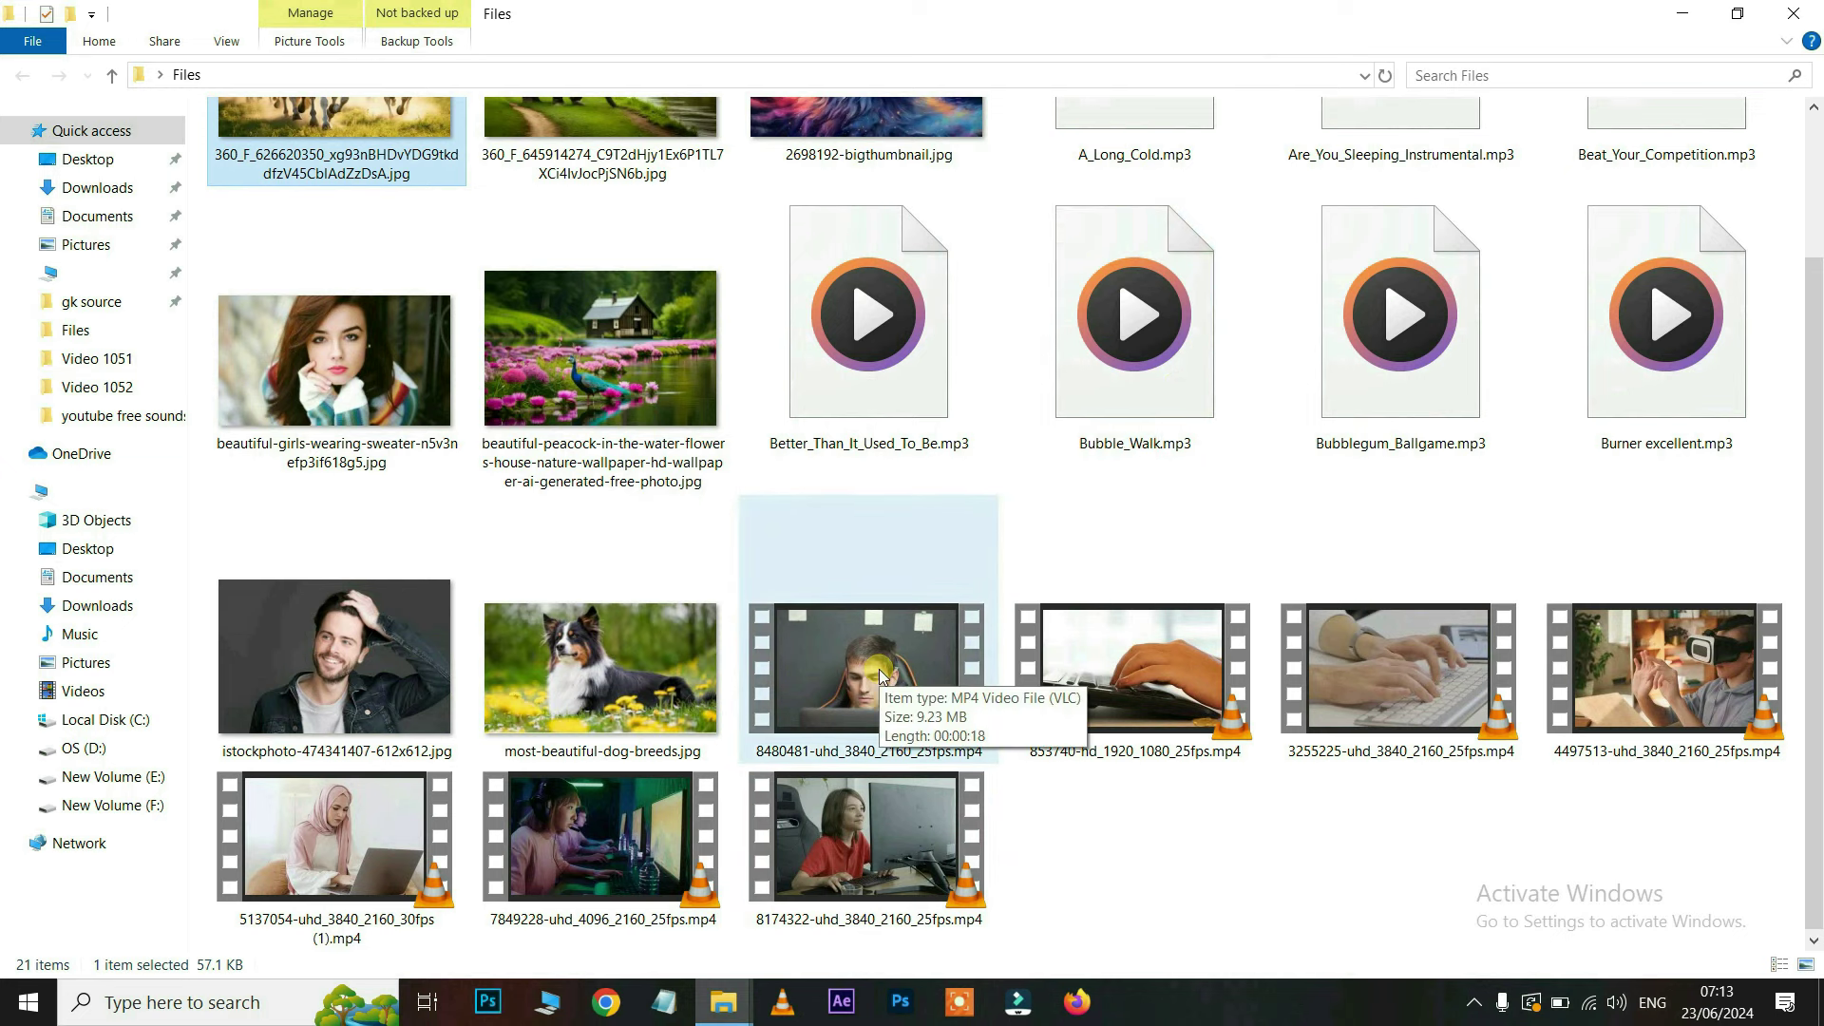
left_click(880, 674, "shift")
scroll(806, 553, "up", 2)
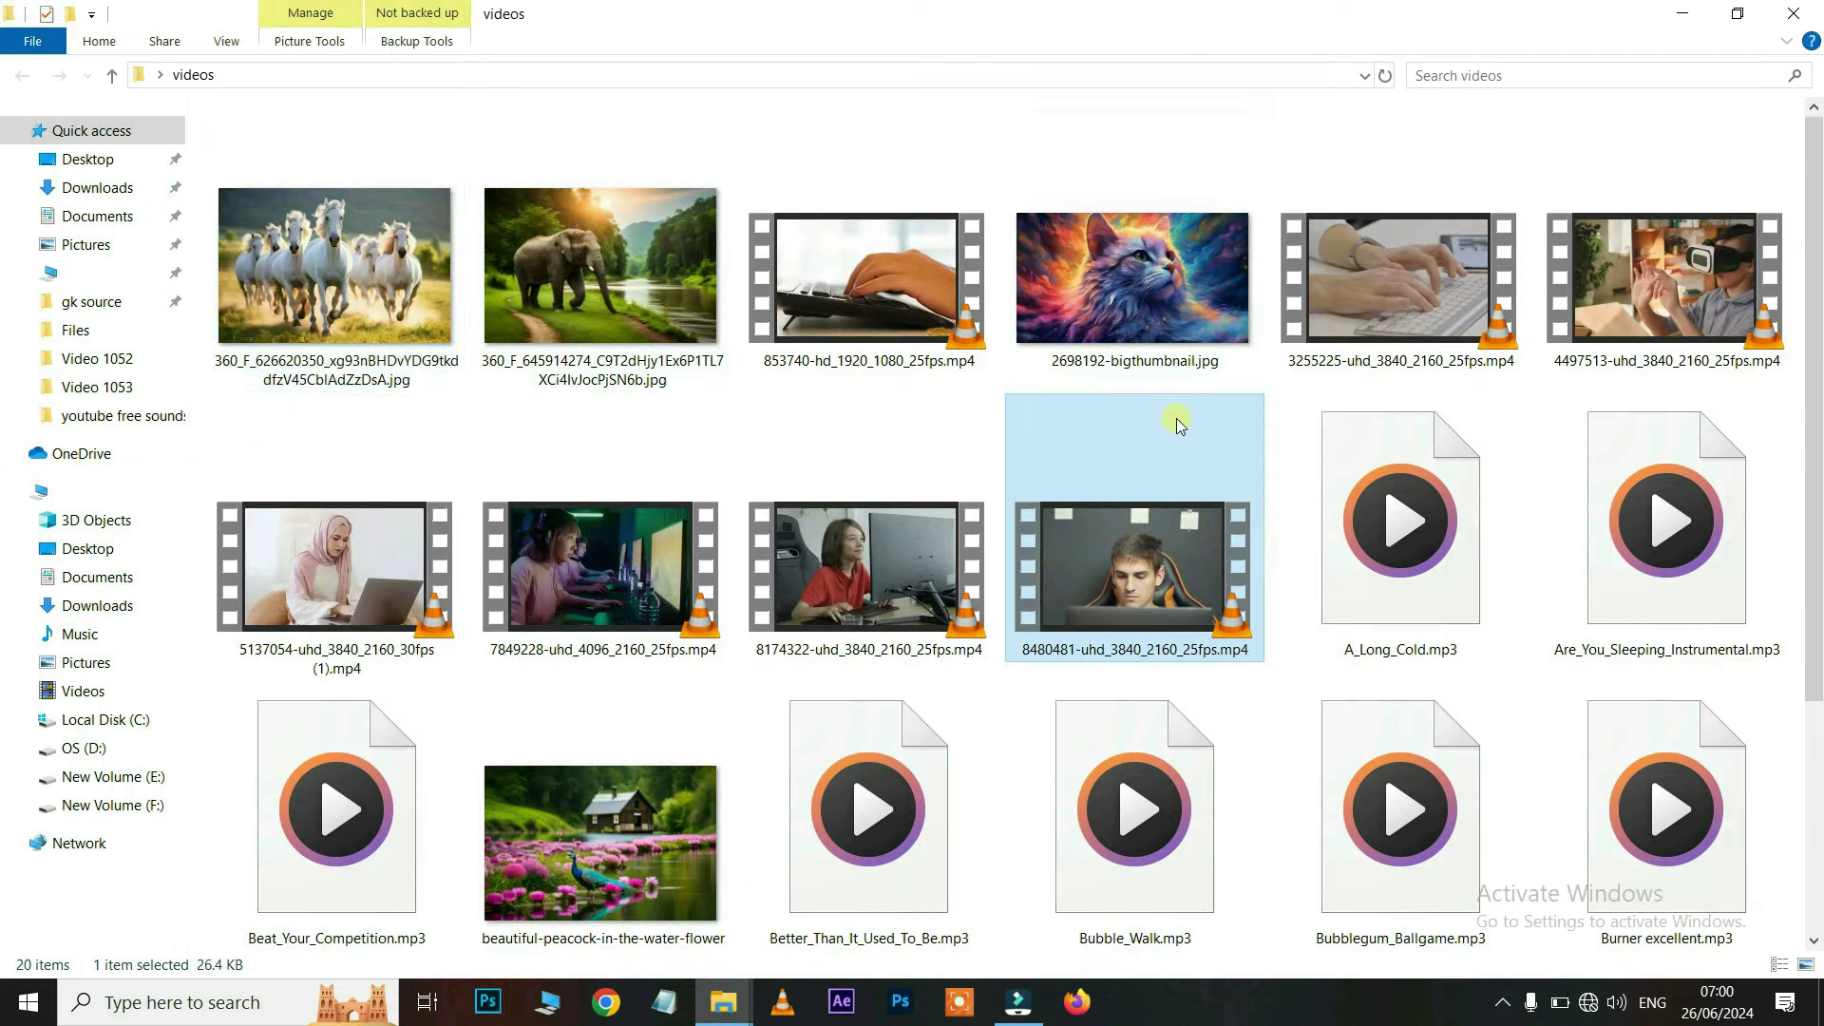
left_click(389, 285)
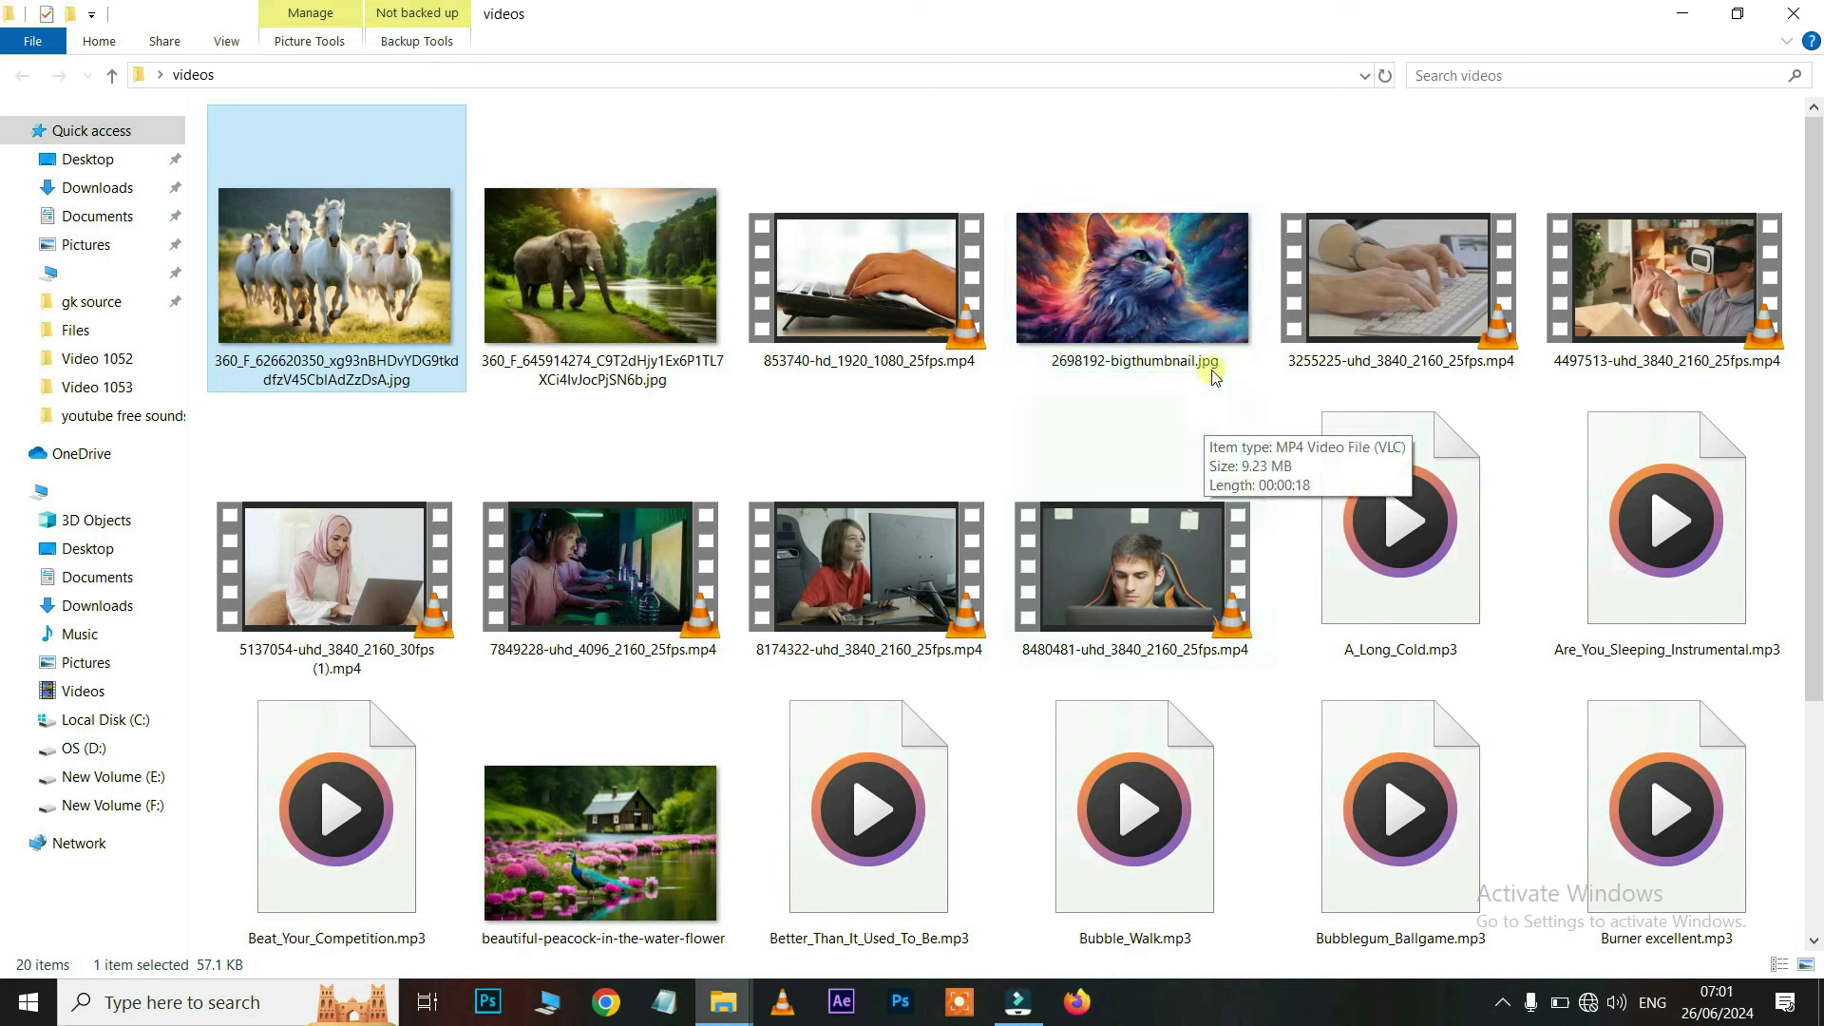
Shift-select from the colourful cat image through the peacock image, then practise box selections.
left_click(1174, 280)
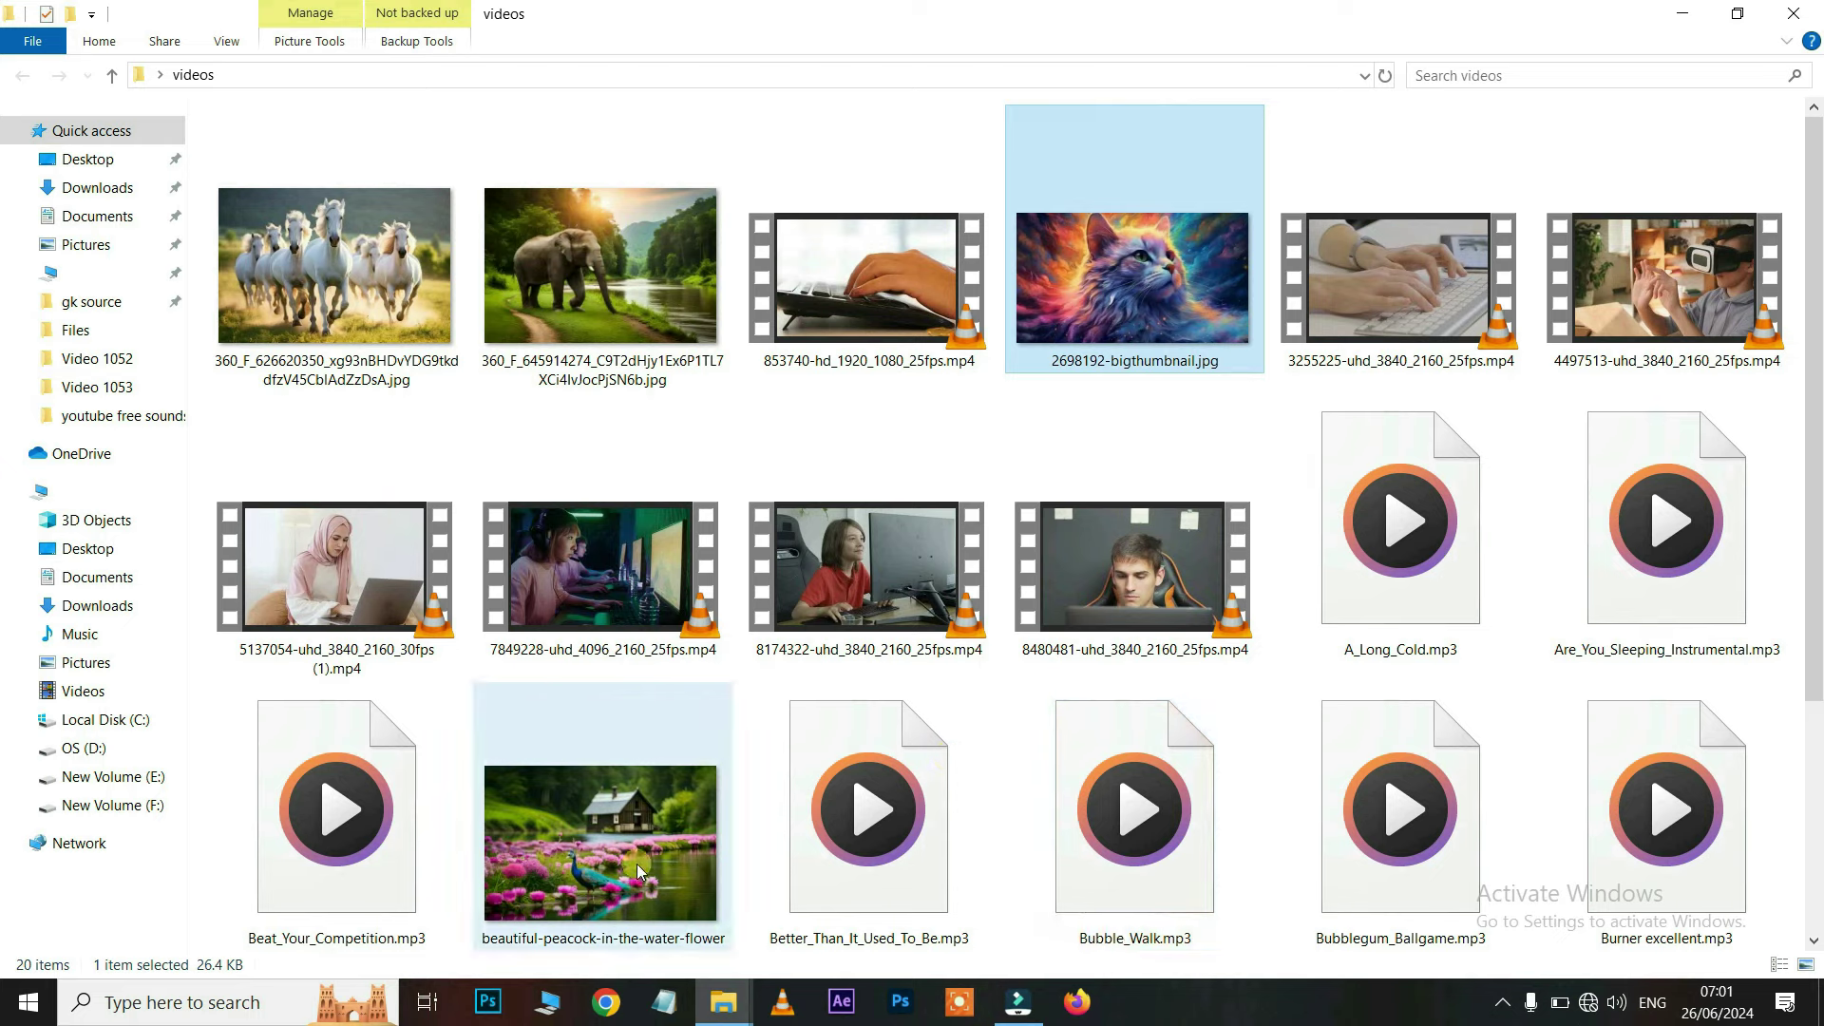
left_click(585, 812, "shift")
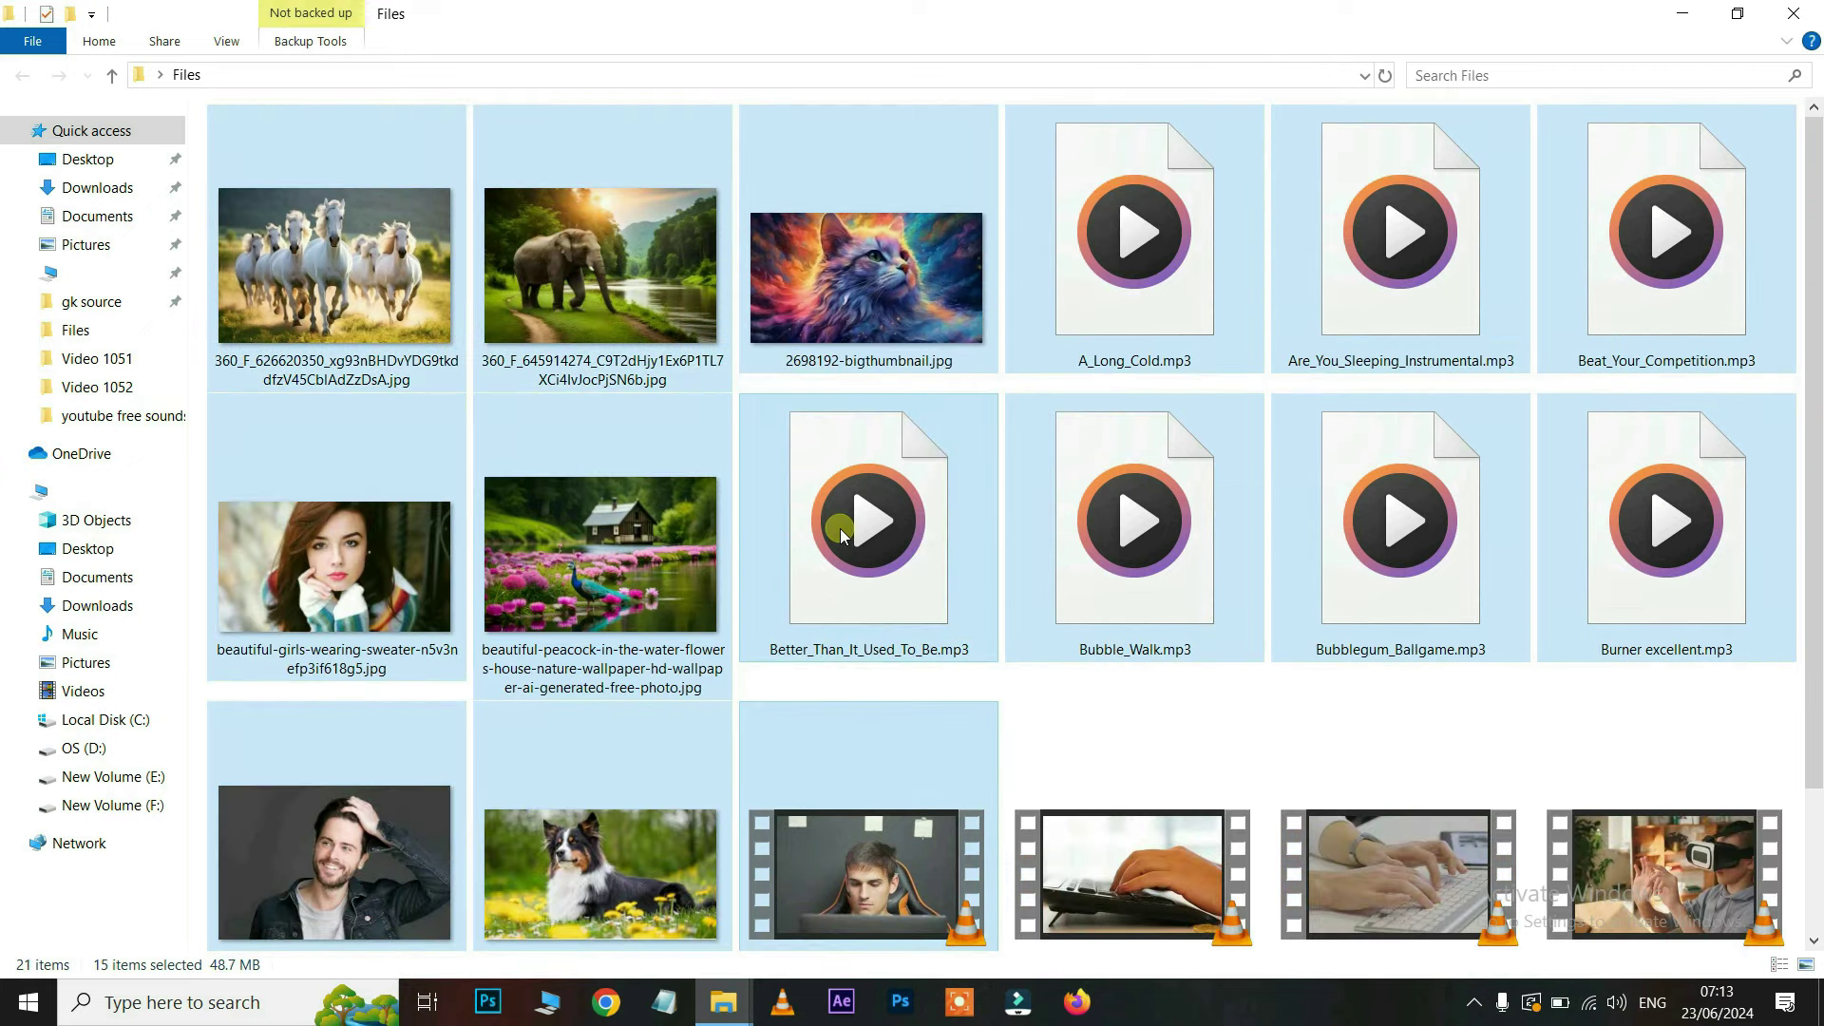
left_click_drag(204, 105, 1741, 704)
left_click(748, 111)
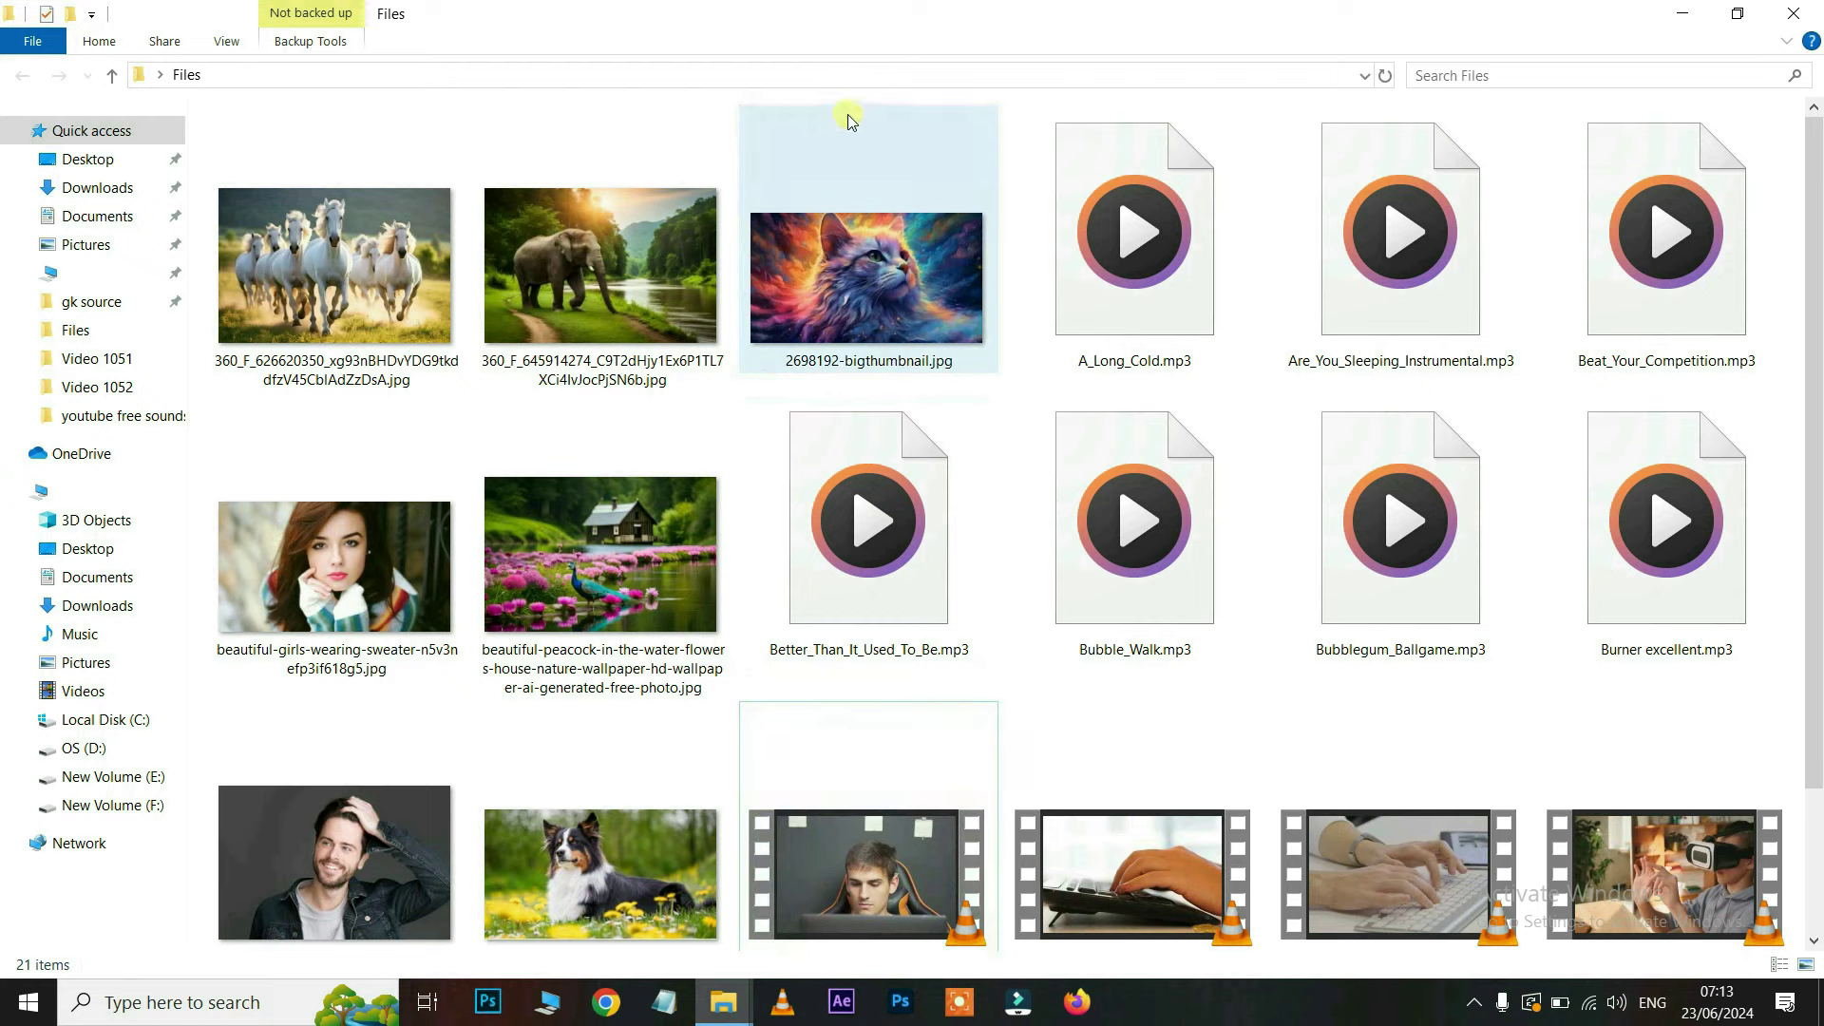
left_click_drag(848, 100, 870, 976)
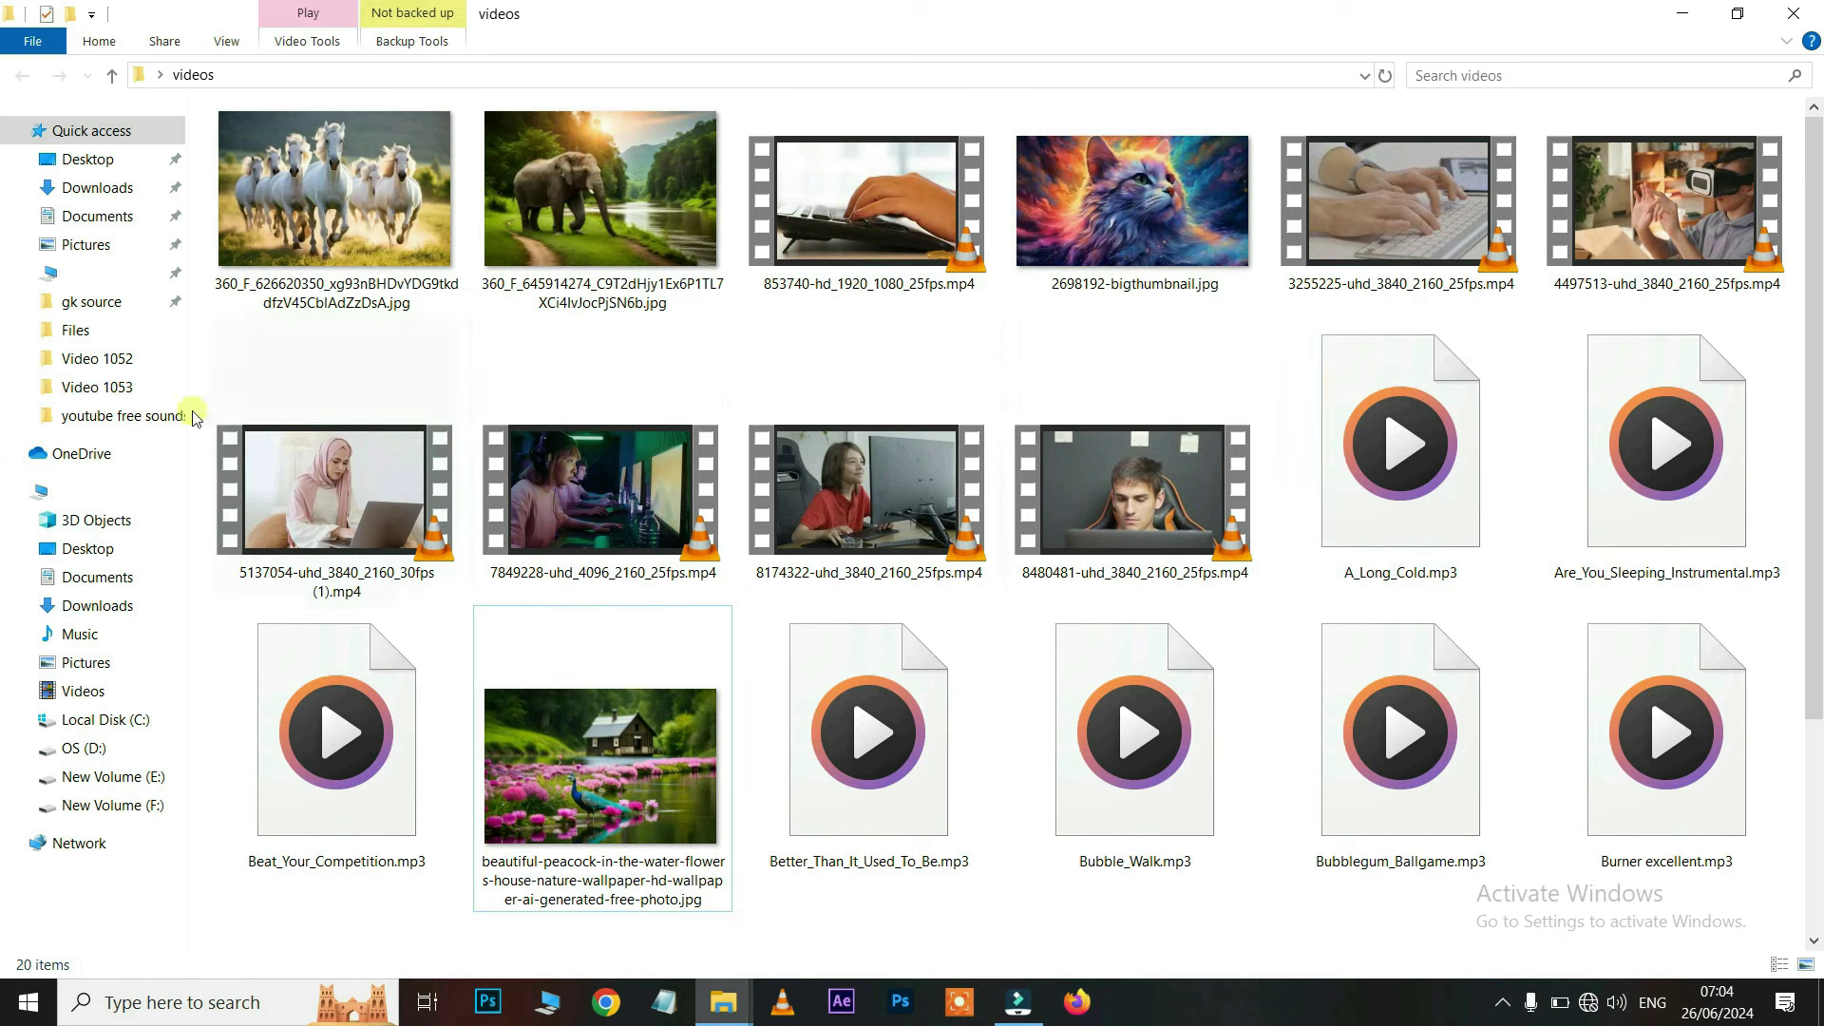
Box-select individual videos like 5137054, 8174322 and 8480481, then select all 20 files with Ctrl+A.
left_click_drag(201, 451, 1667, 466)
left_click(609, 437)
left_click(196, 368)
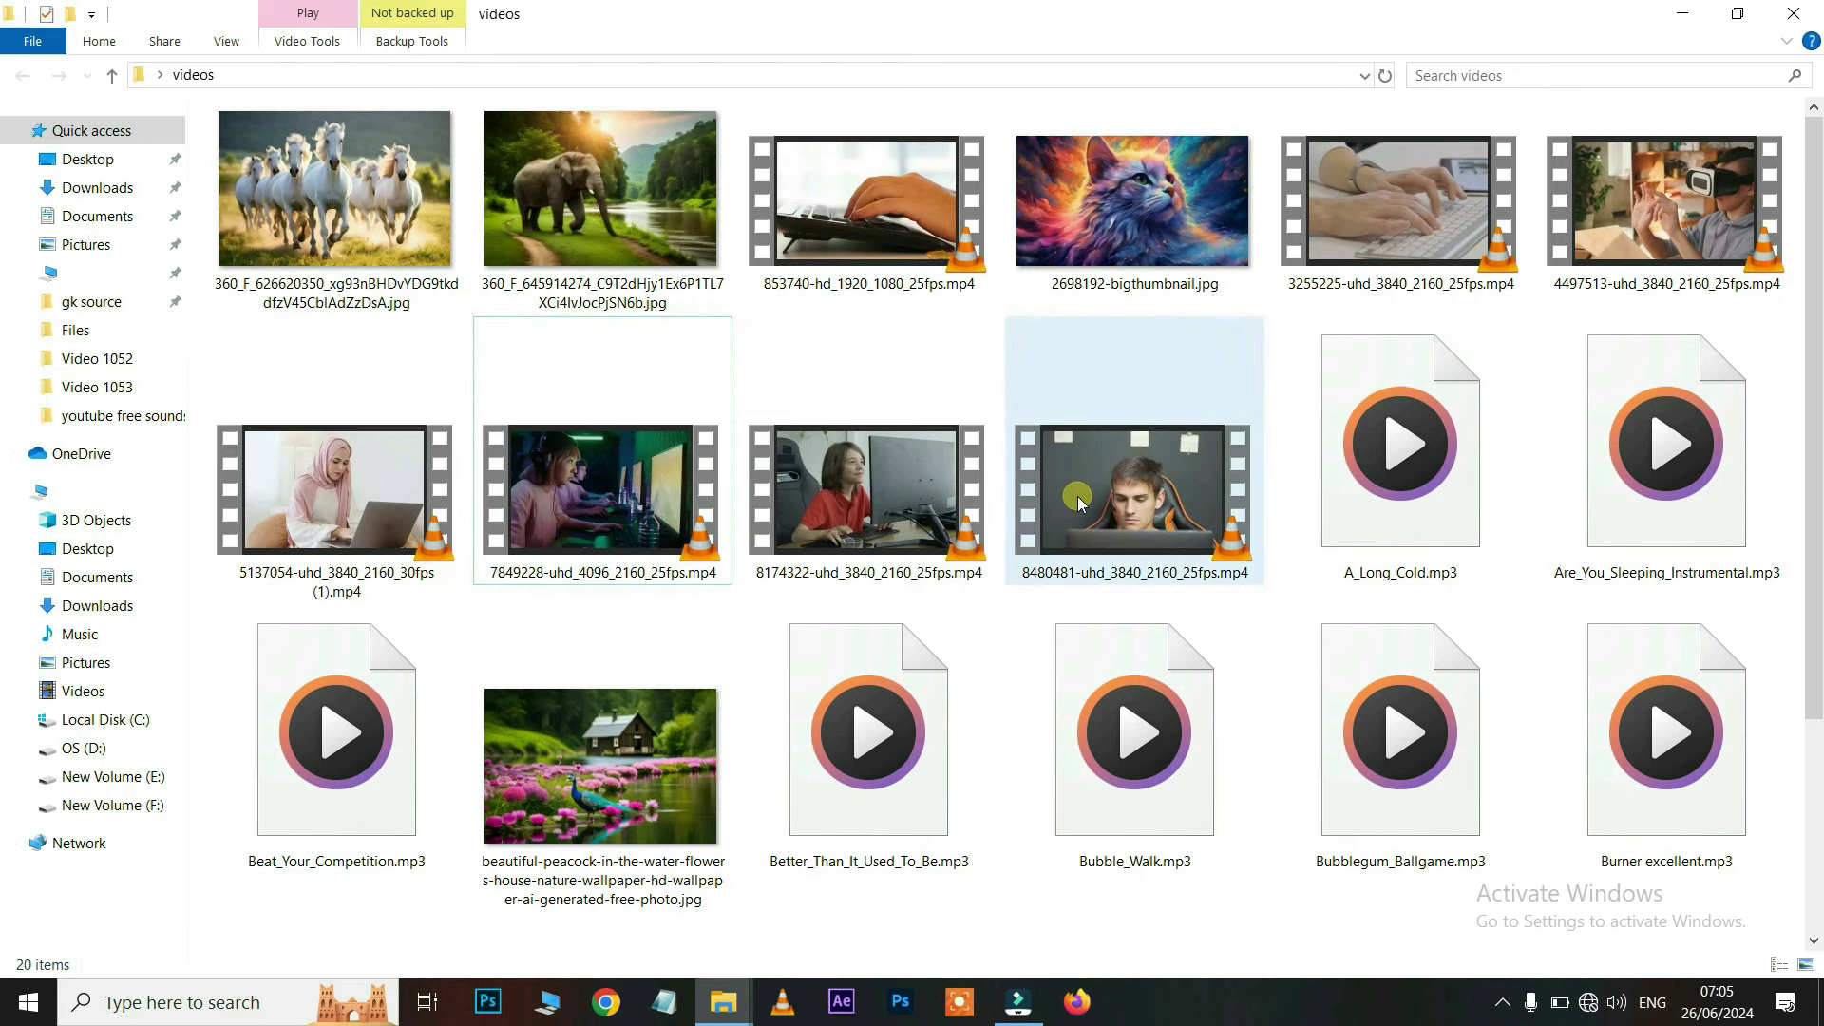
left_click_drag(766, 359, 1166, 578)
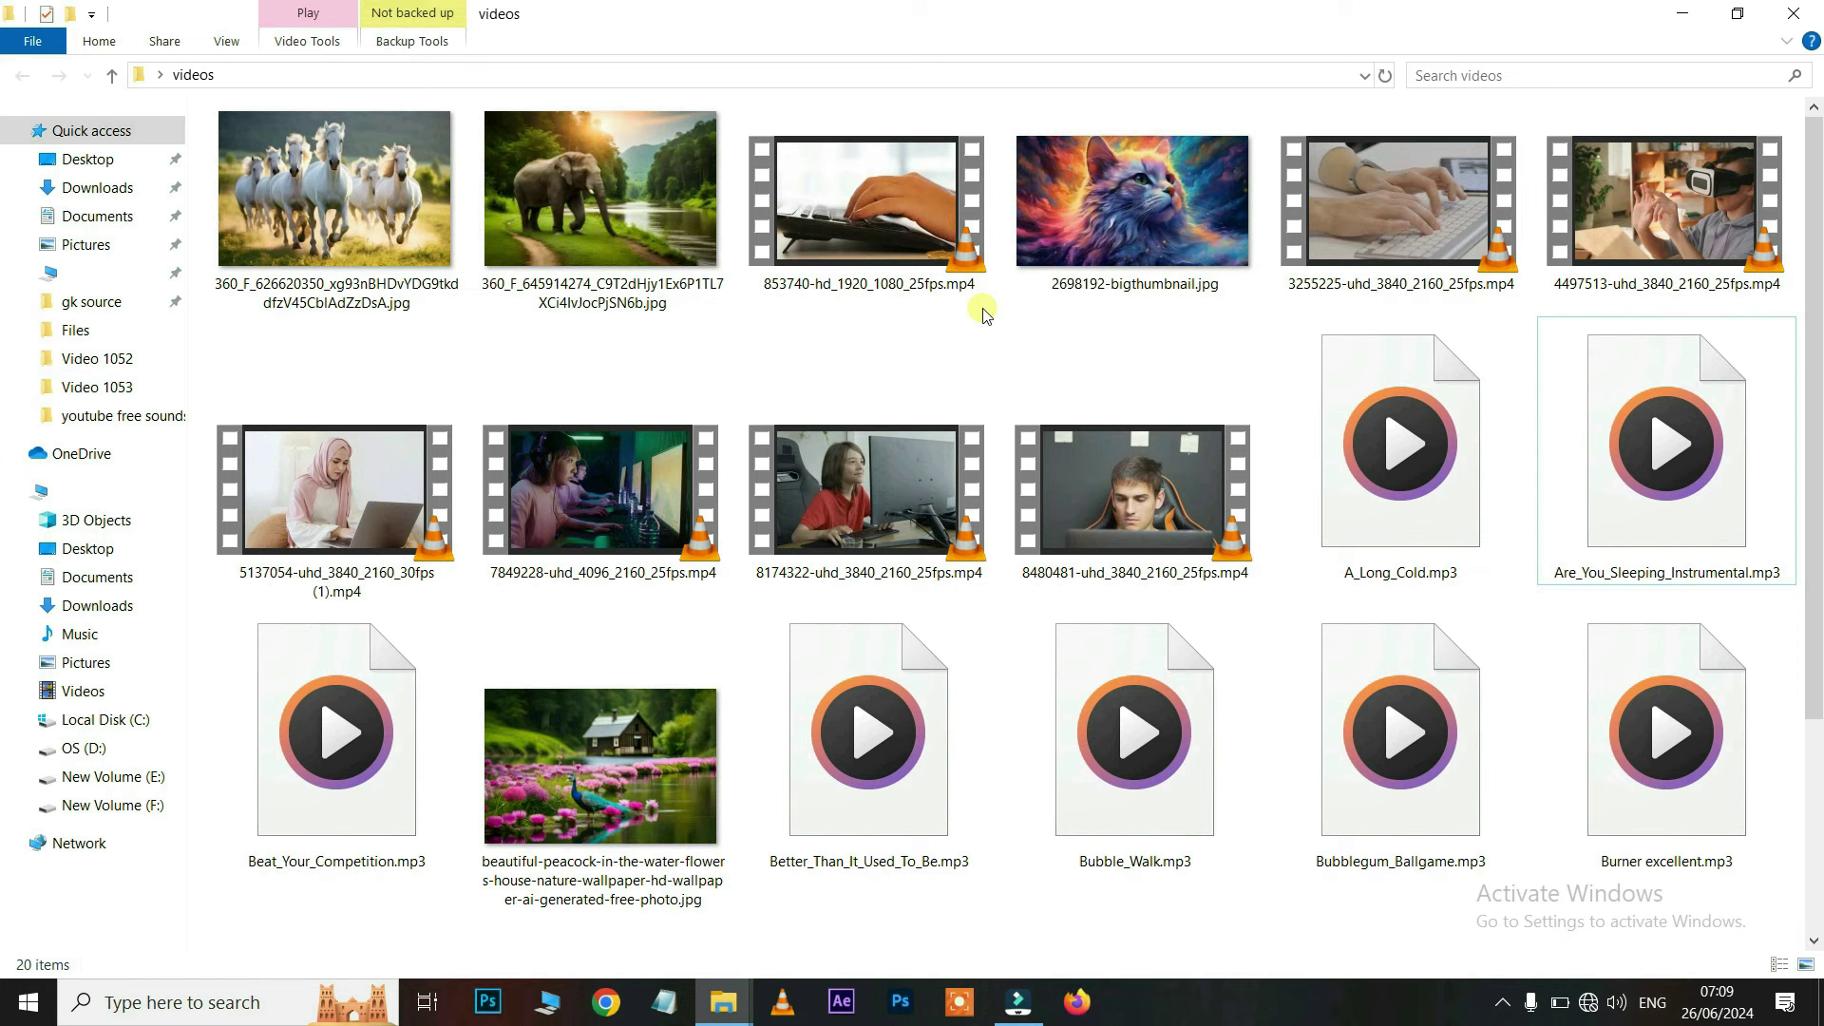
key("ctrl+a")
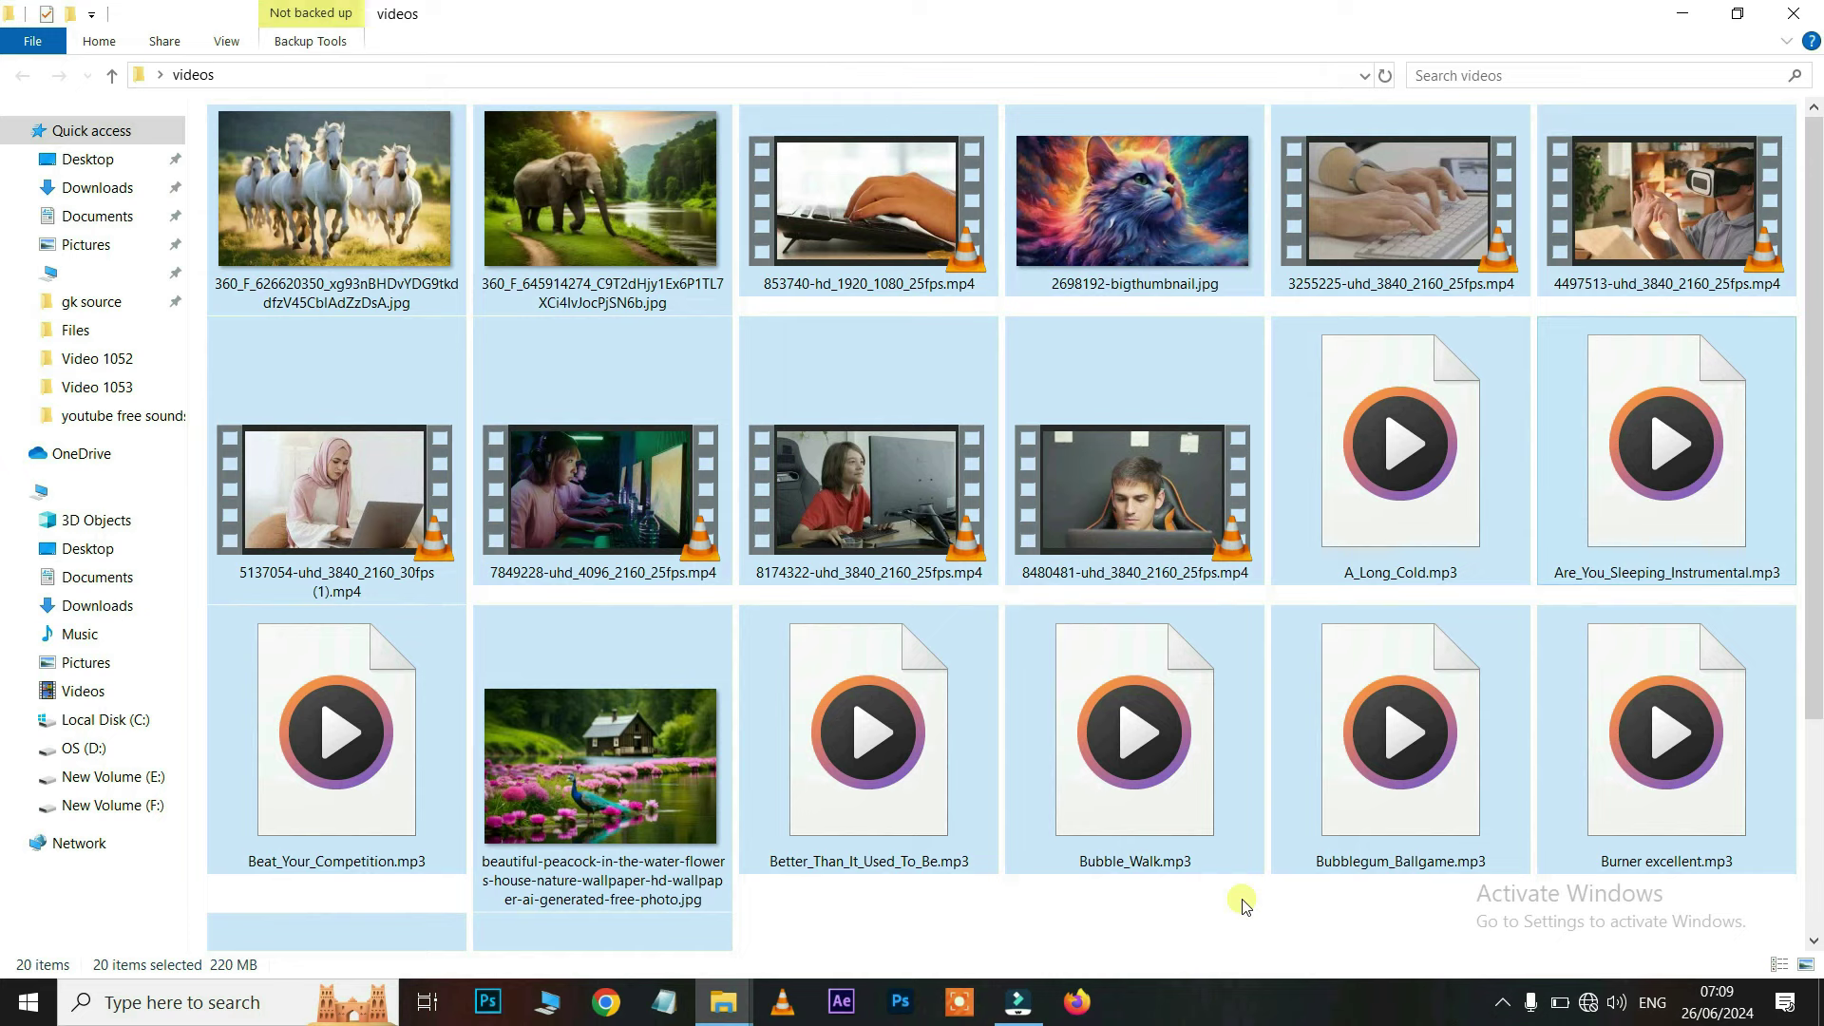
Cut all files, clear the selection, refresh the folder, reselect all 20 files, and minimize the window.
key("ctrl+x")
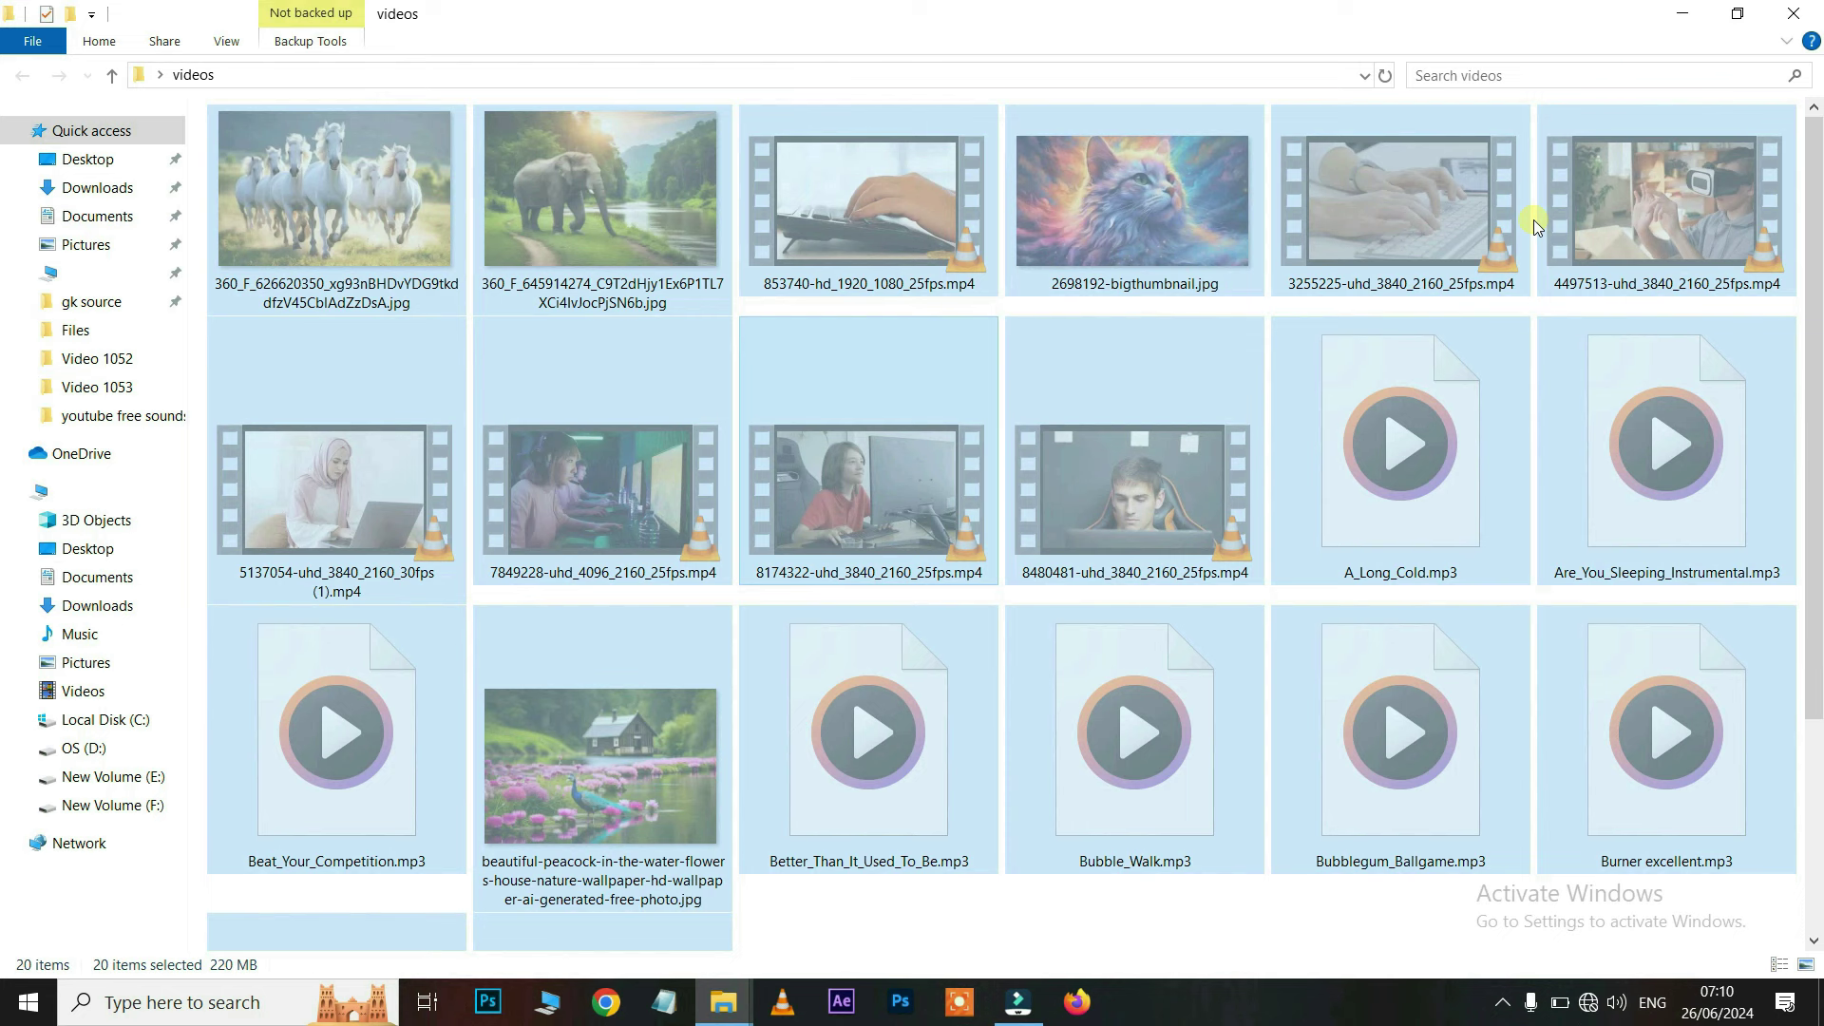
scroll(1534, 219, "up", 1)
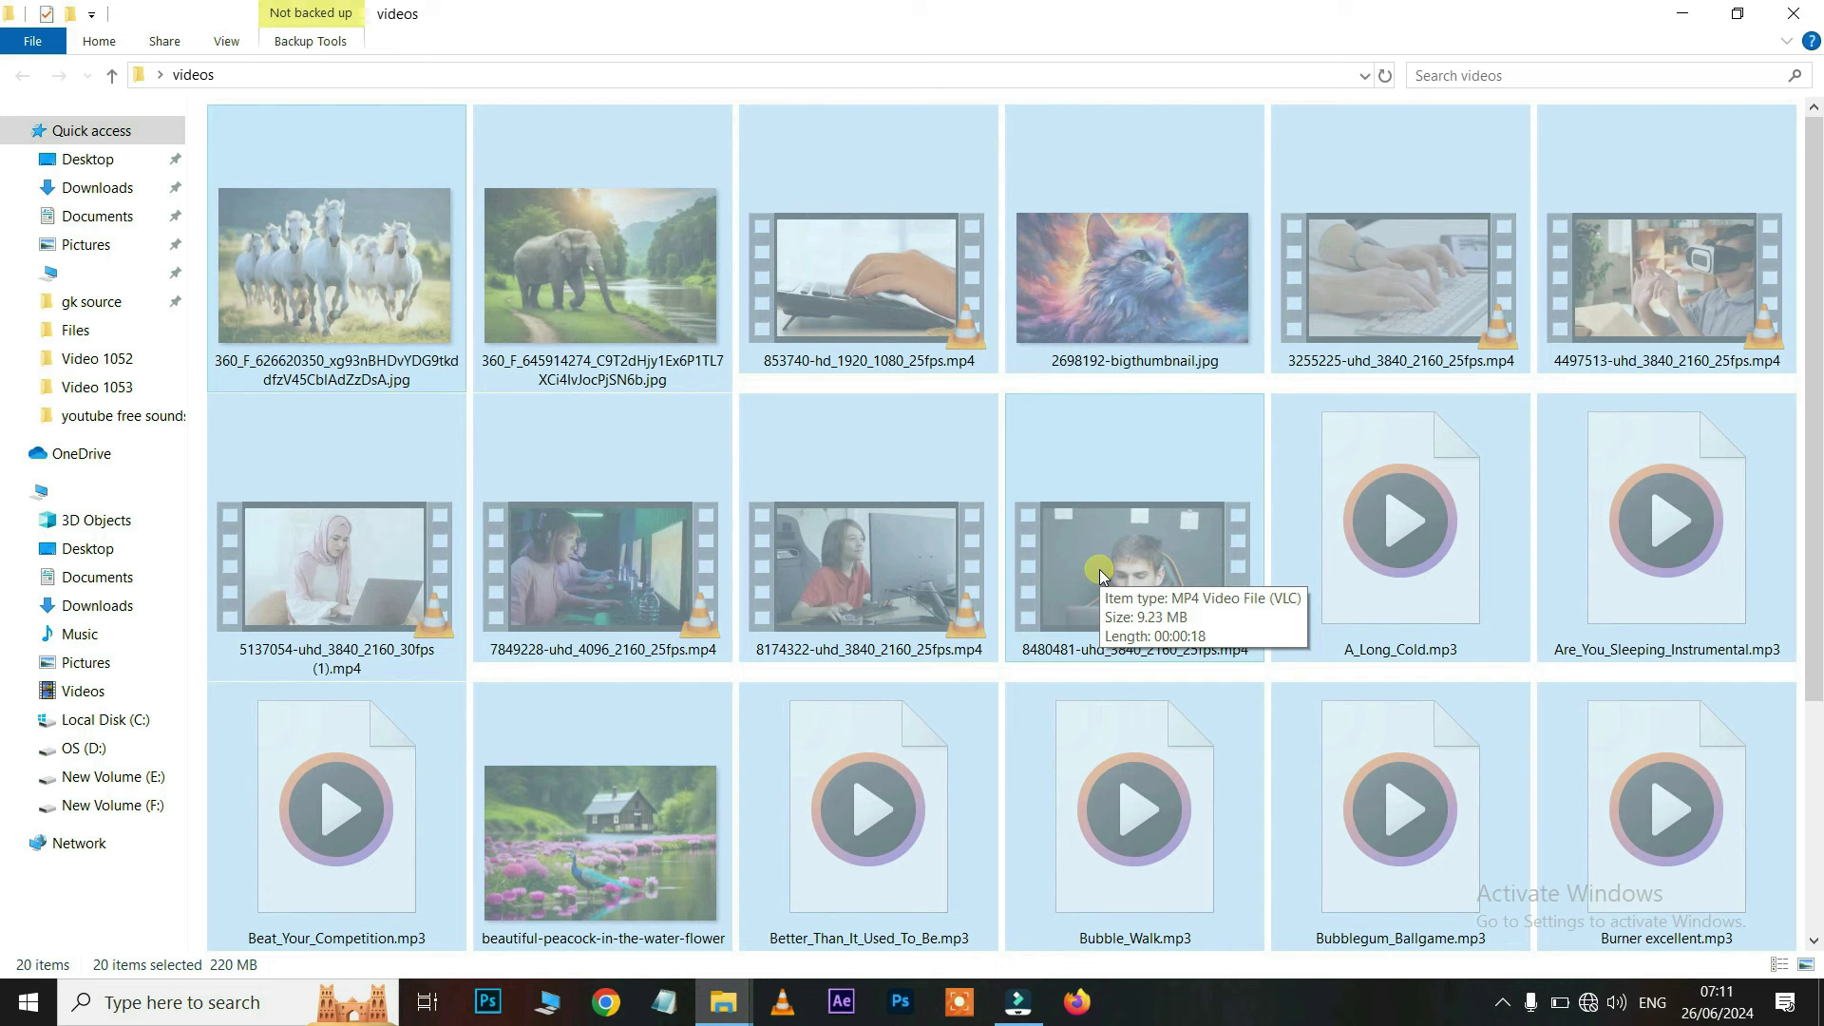
scroll(1098, 570, "down", 4)
left_click(1098, 815)
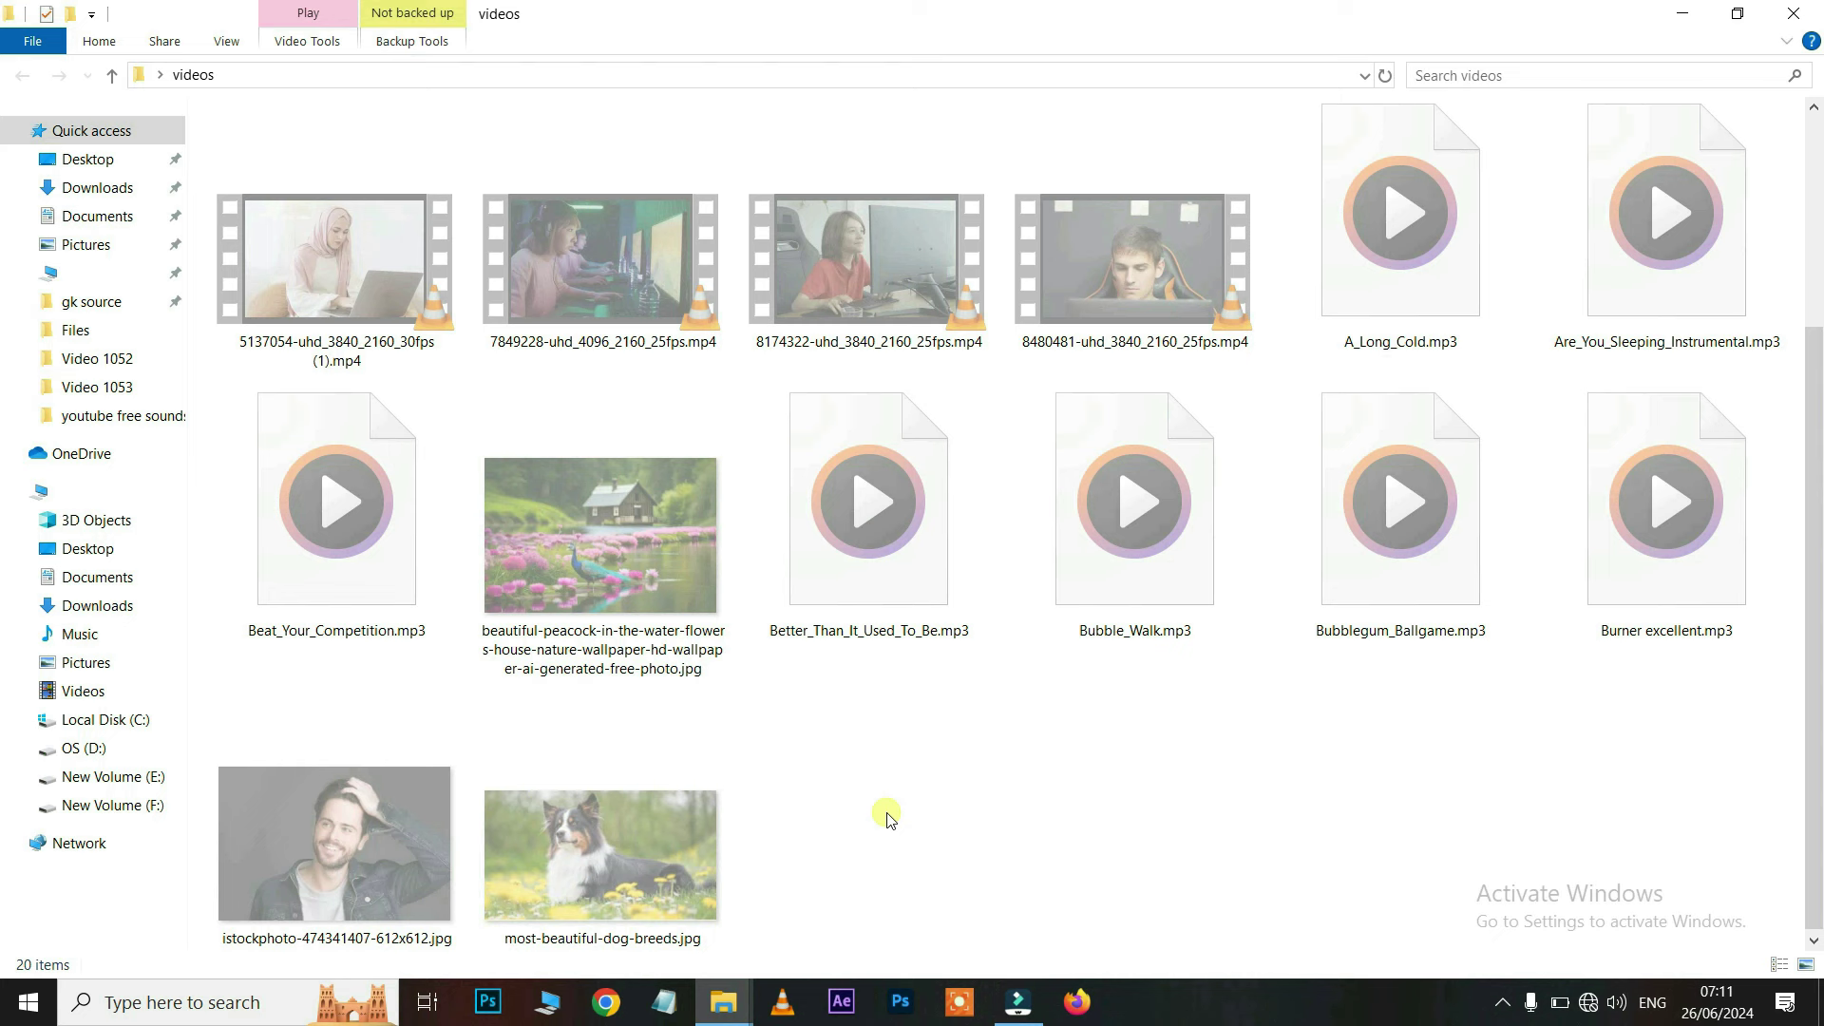
right_click(896, 760)
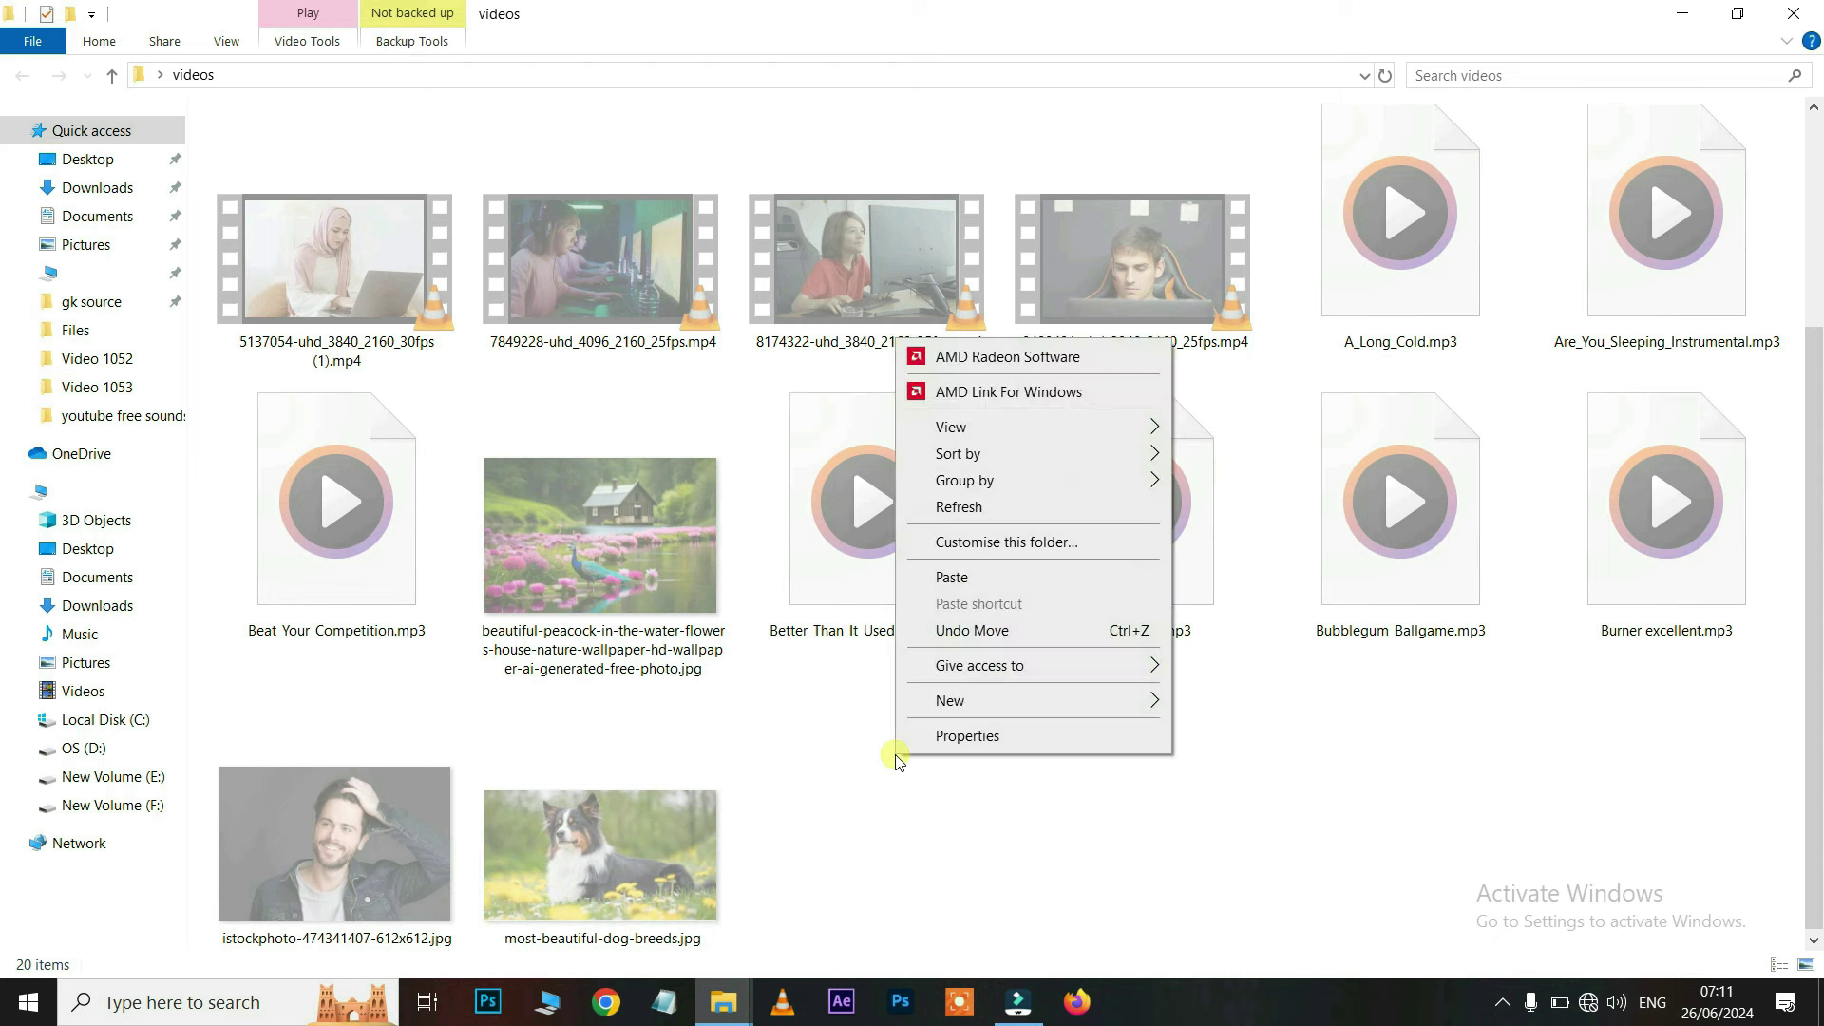
left_click(959, 507)
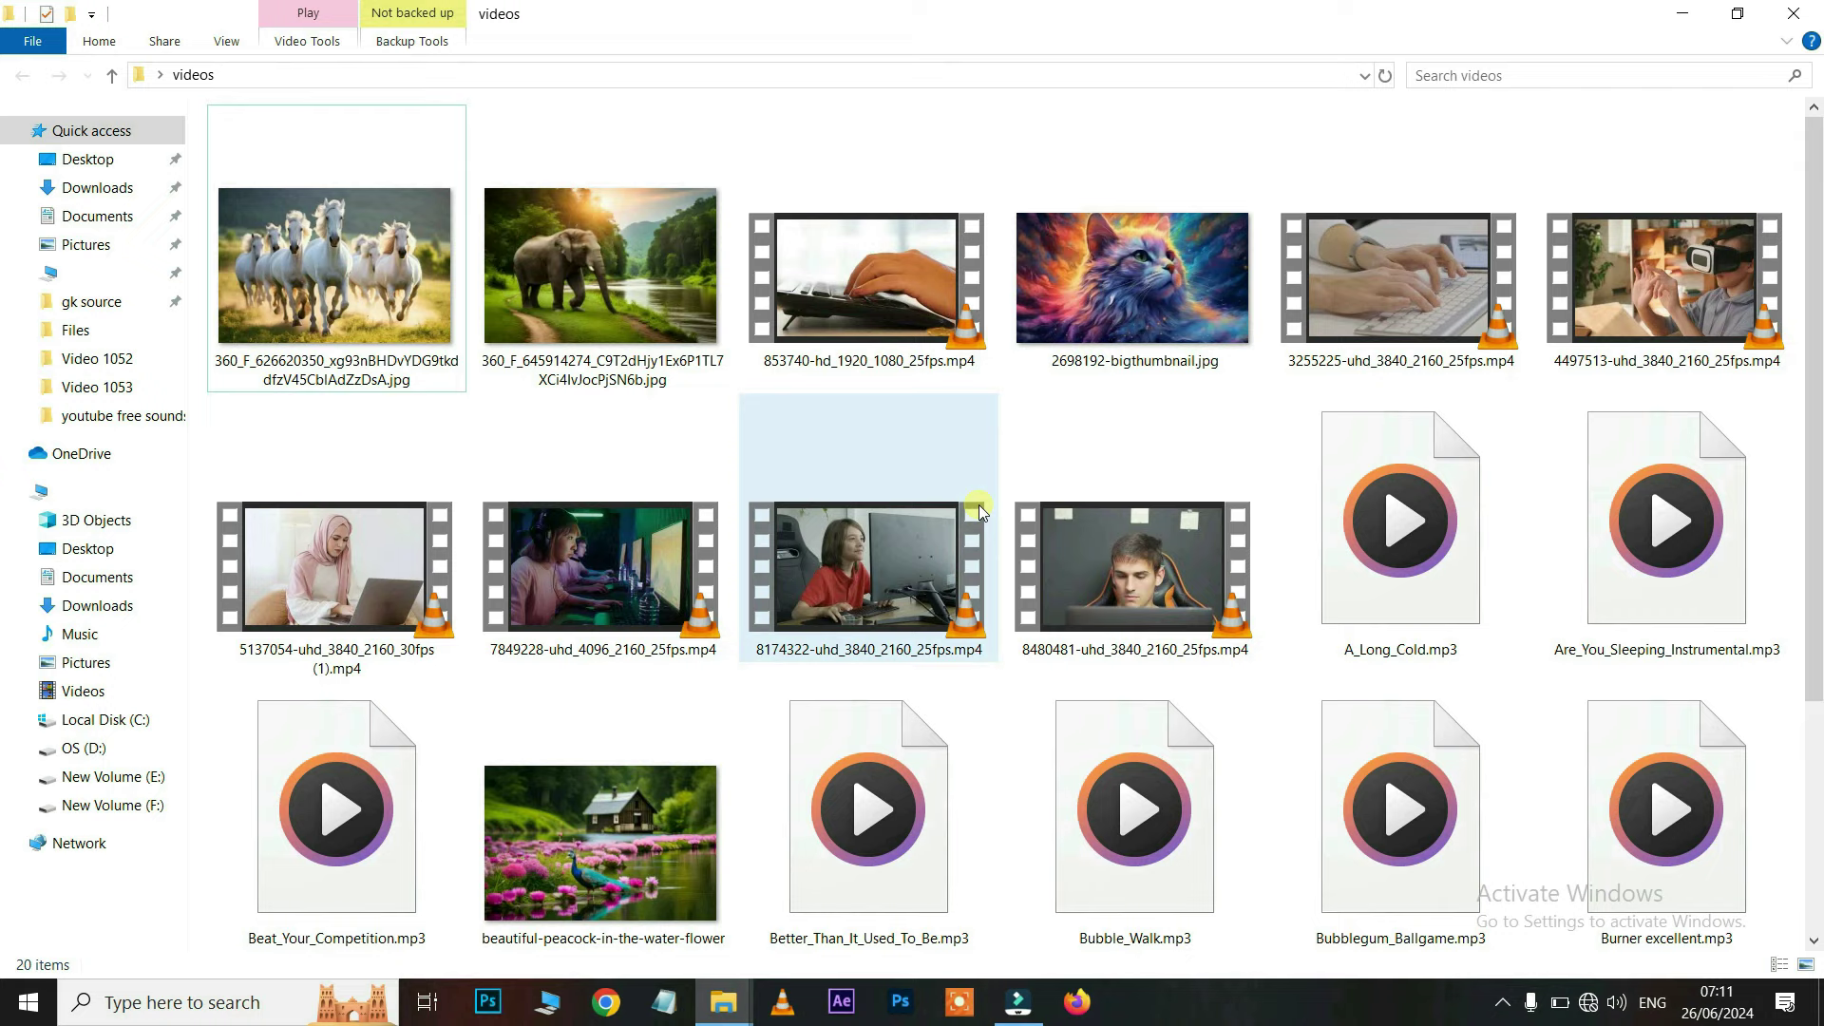
key("ctrl+a")
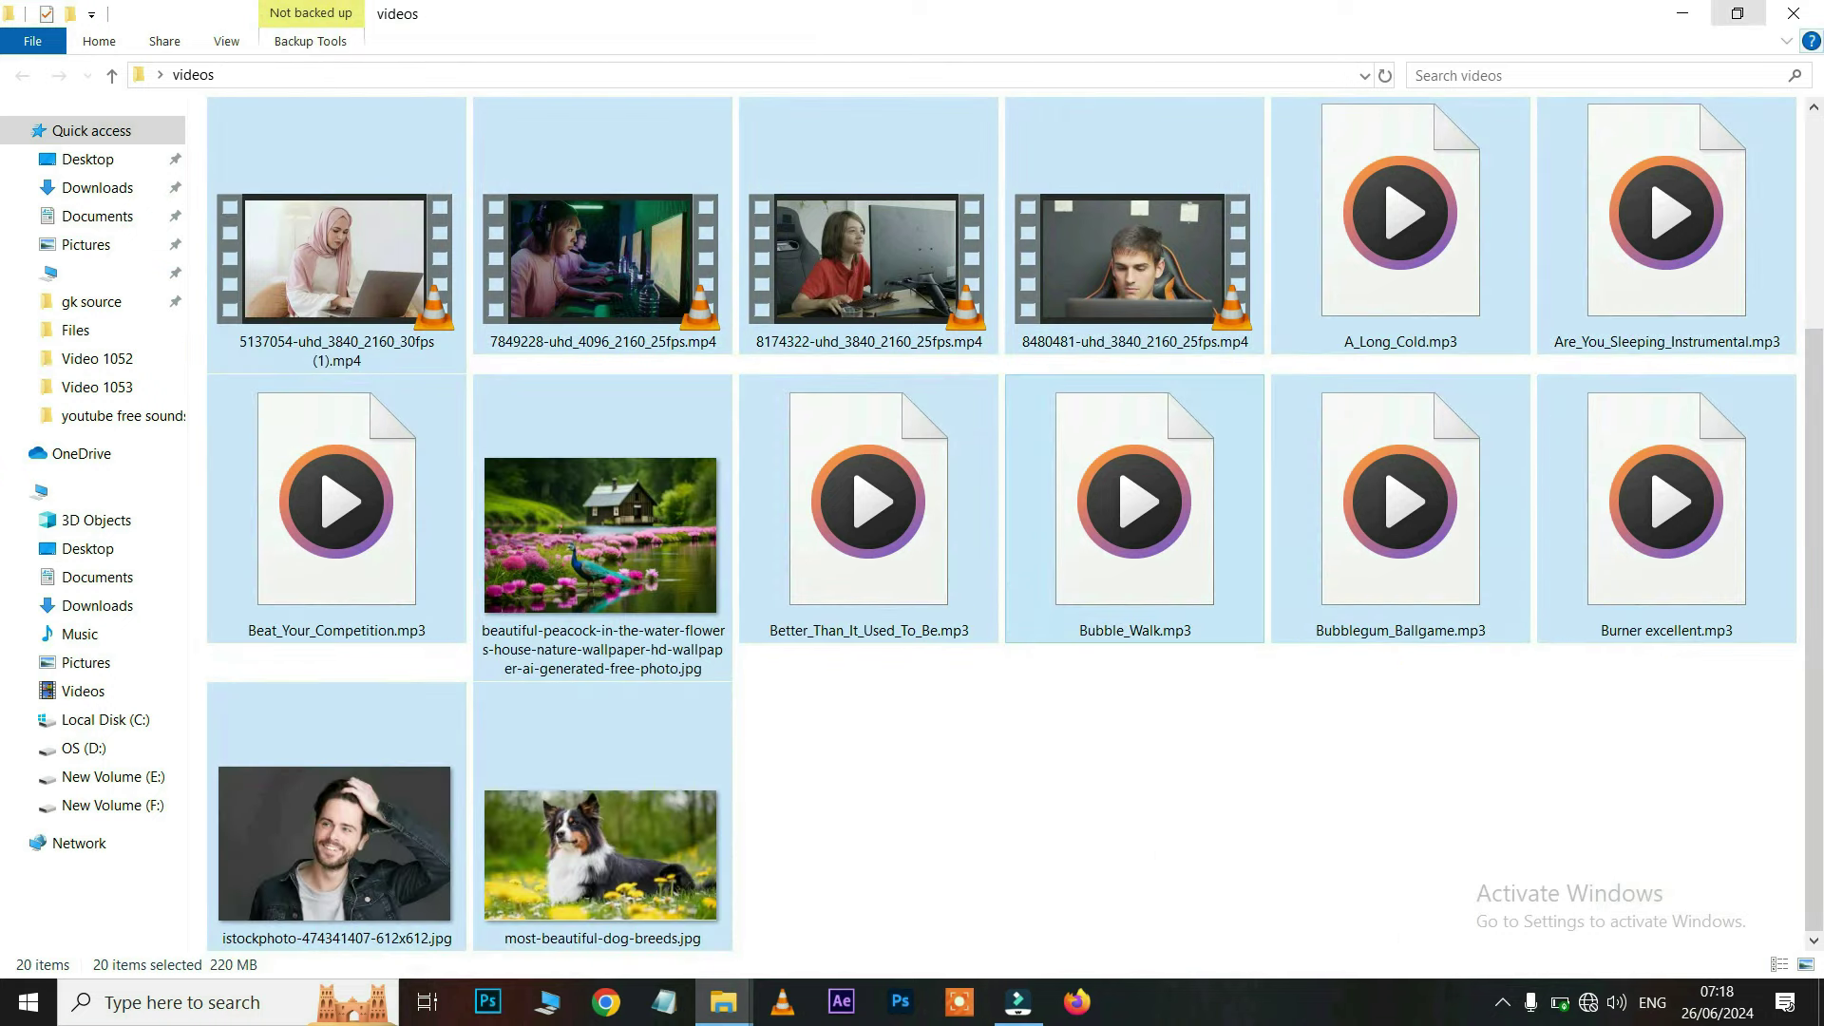
left_click(1682, 13)
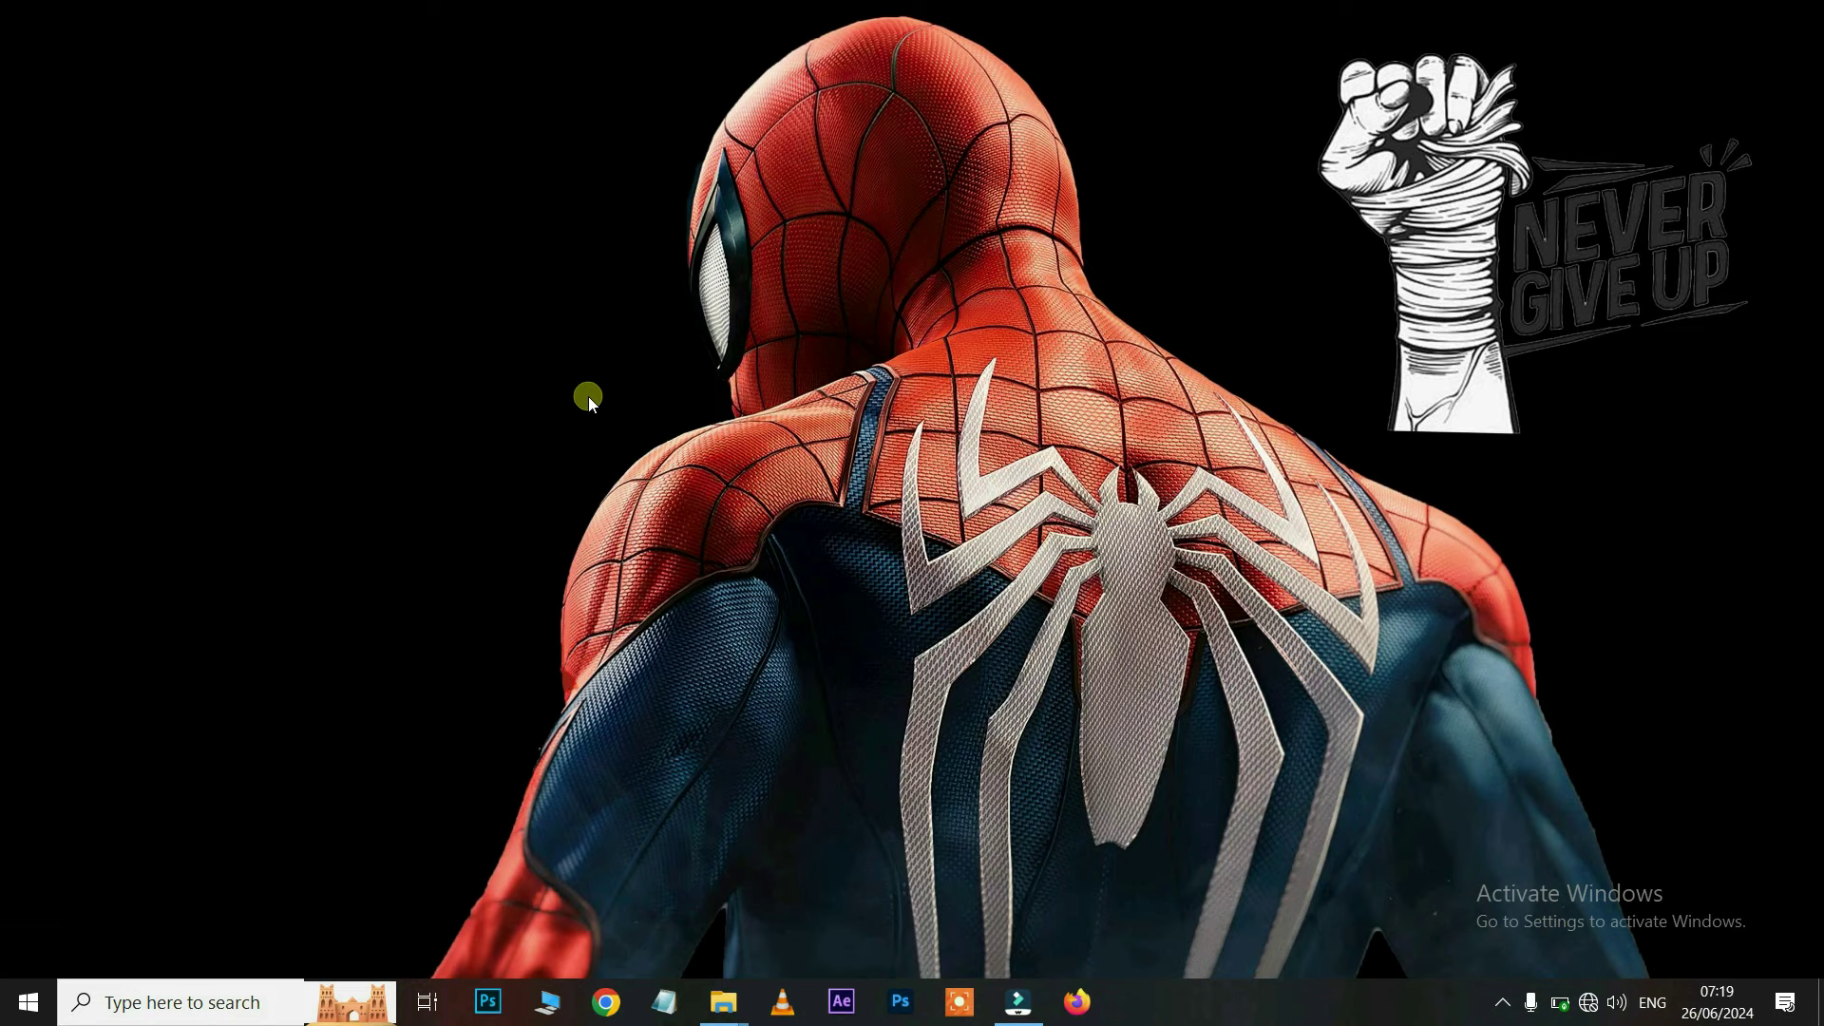
Refresh the desktop with F5, then minimize the Files window to reveal the videos window.
key("F5")
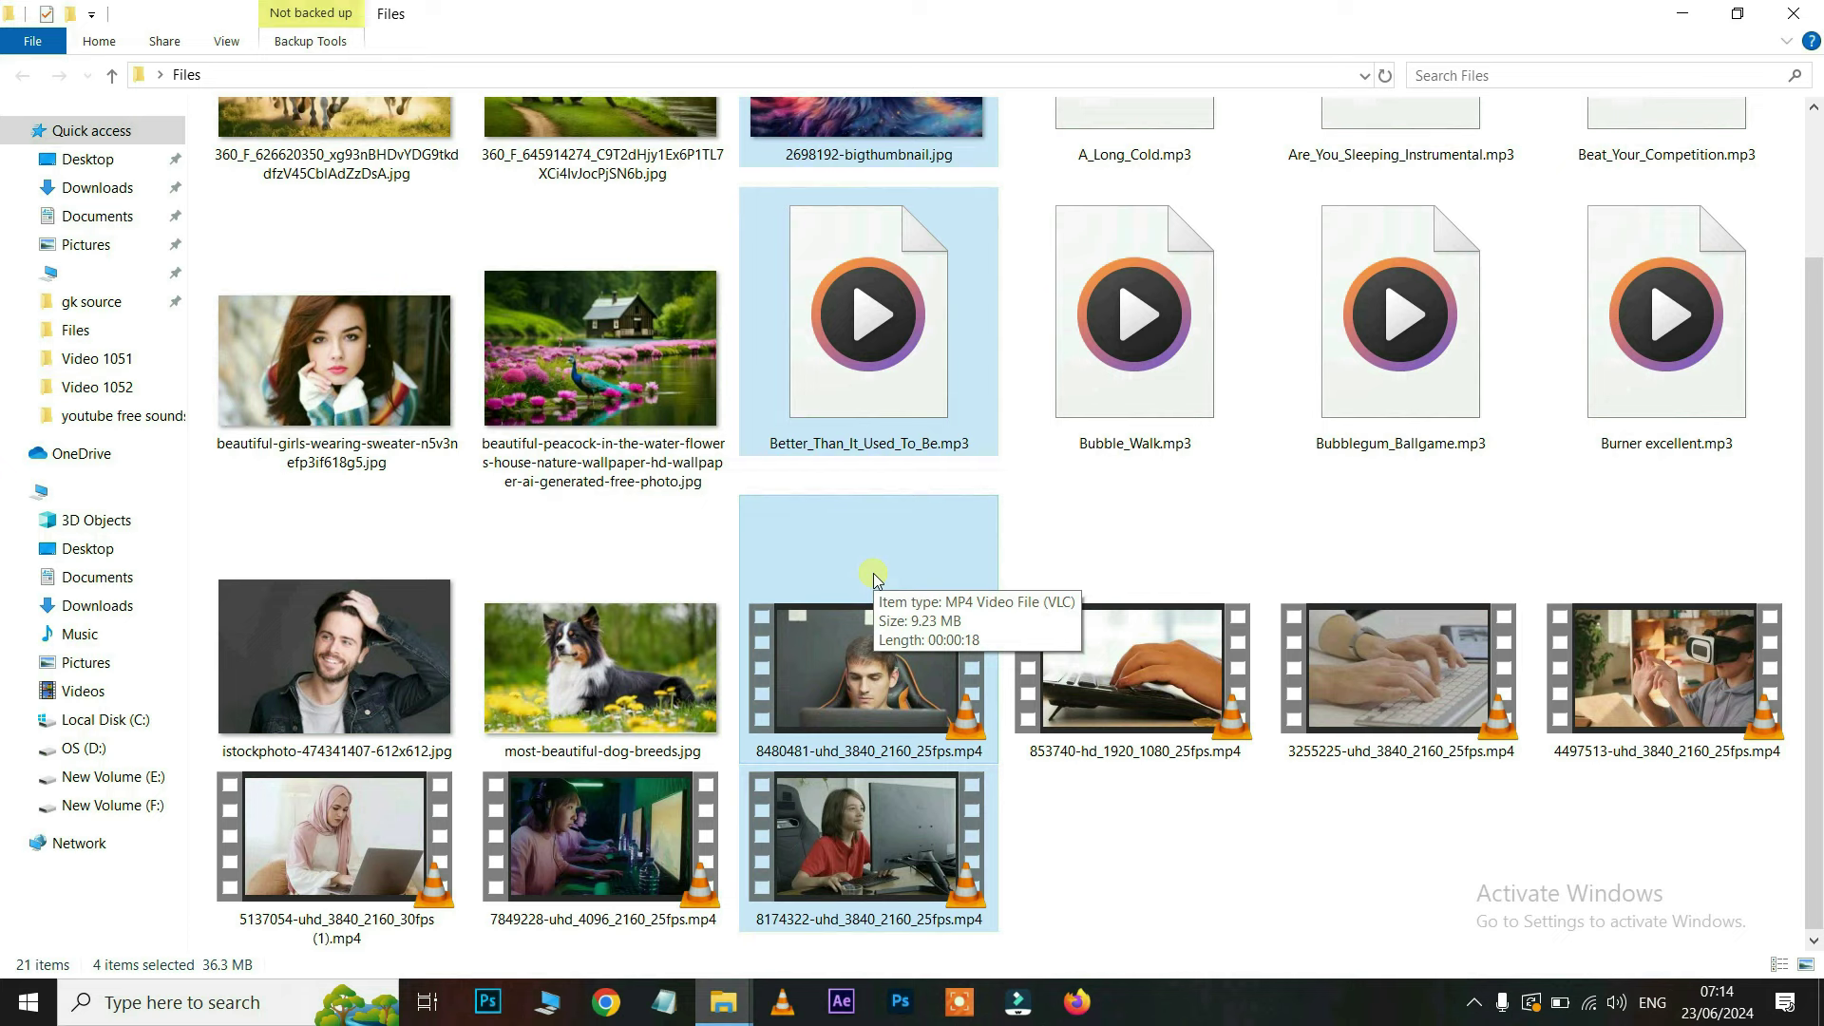
scroll(874, 577, "up", 2)
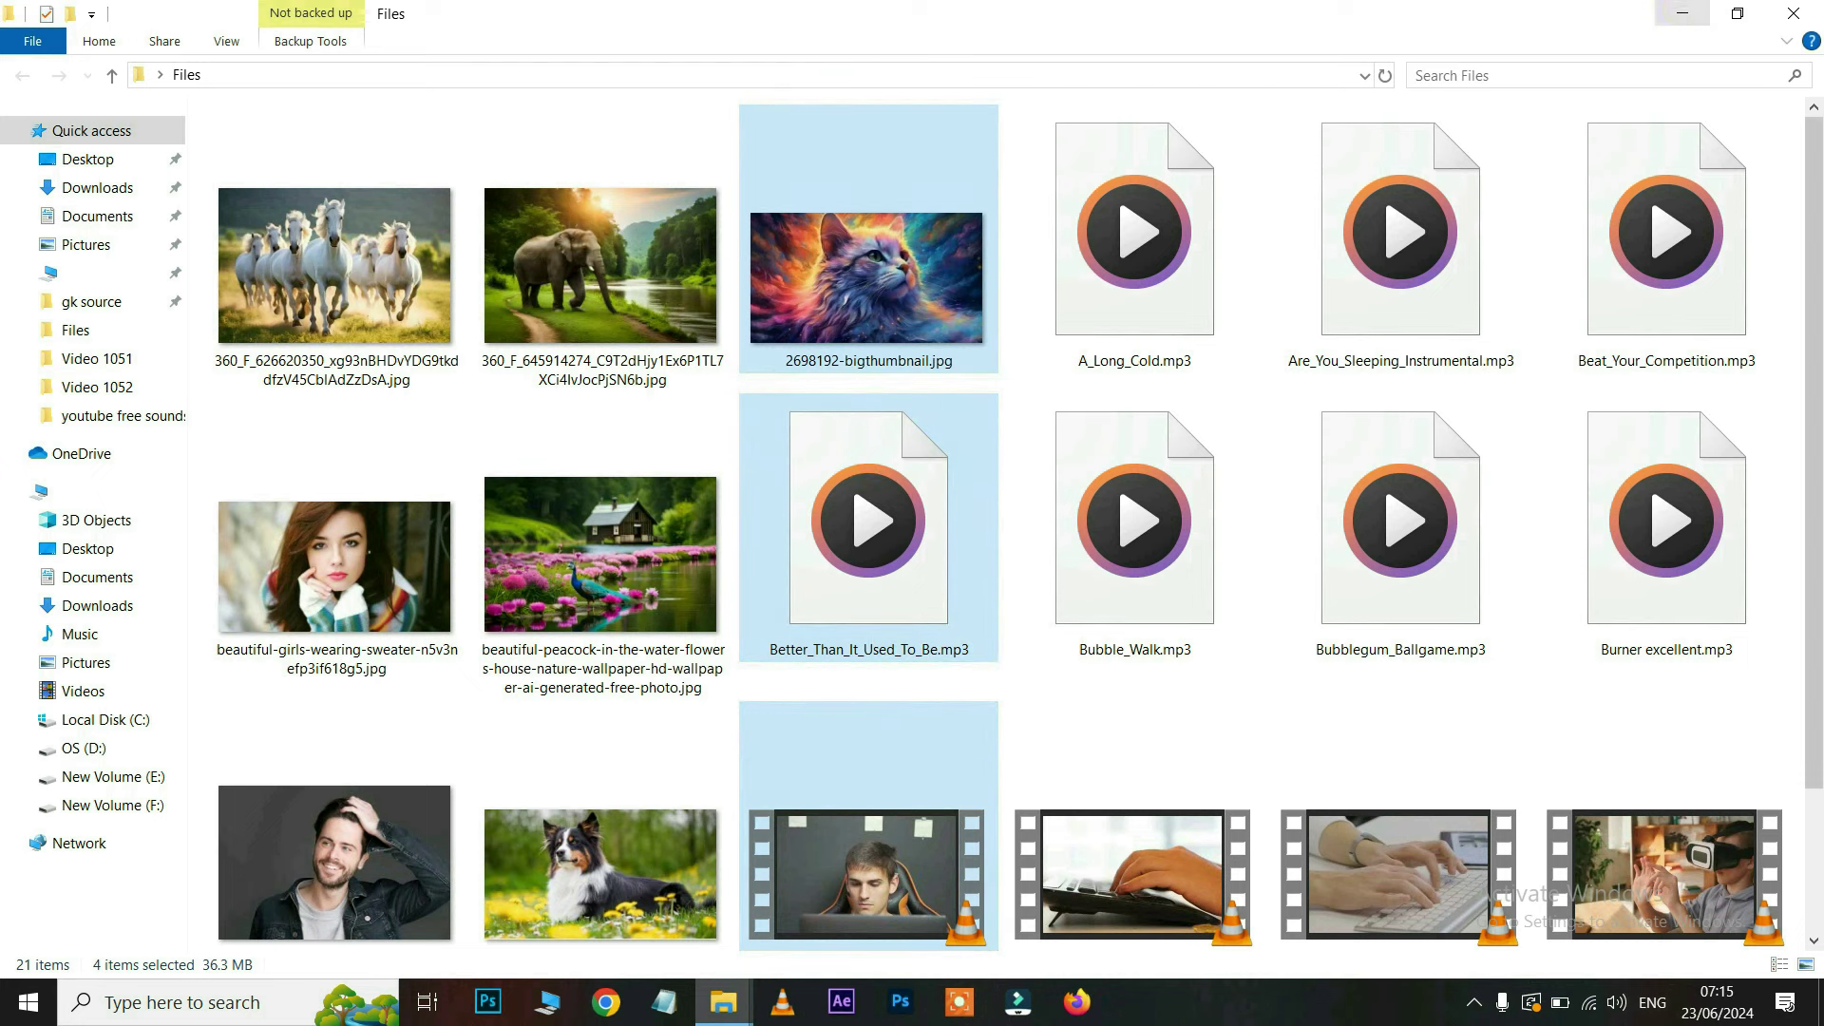
left_click(1680, 15)
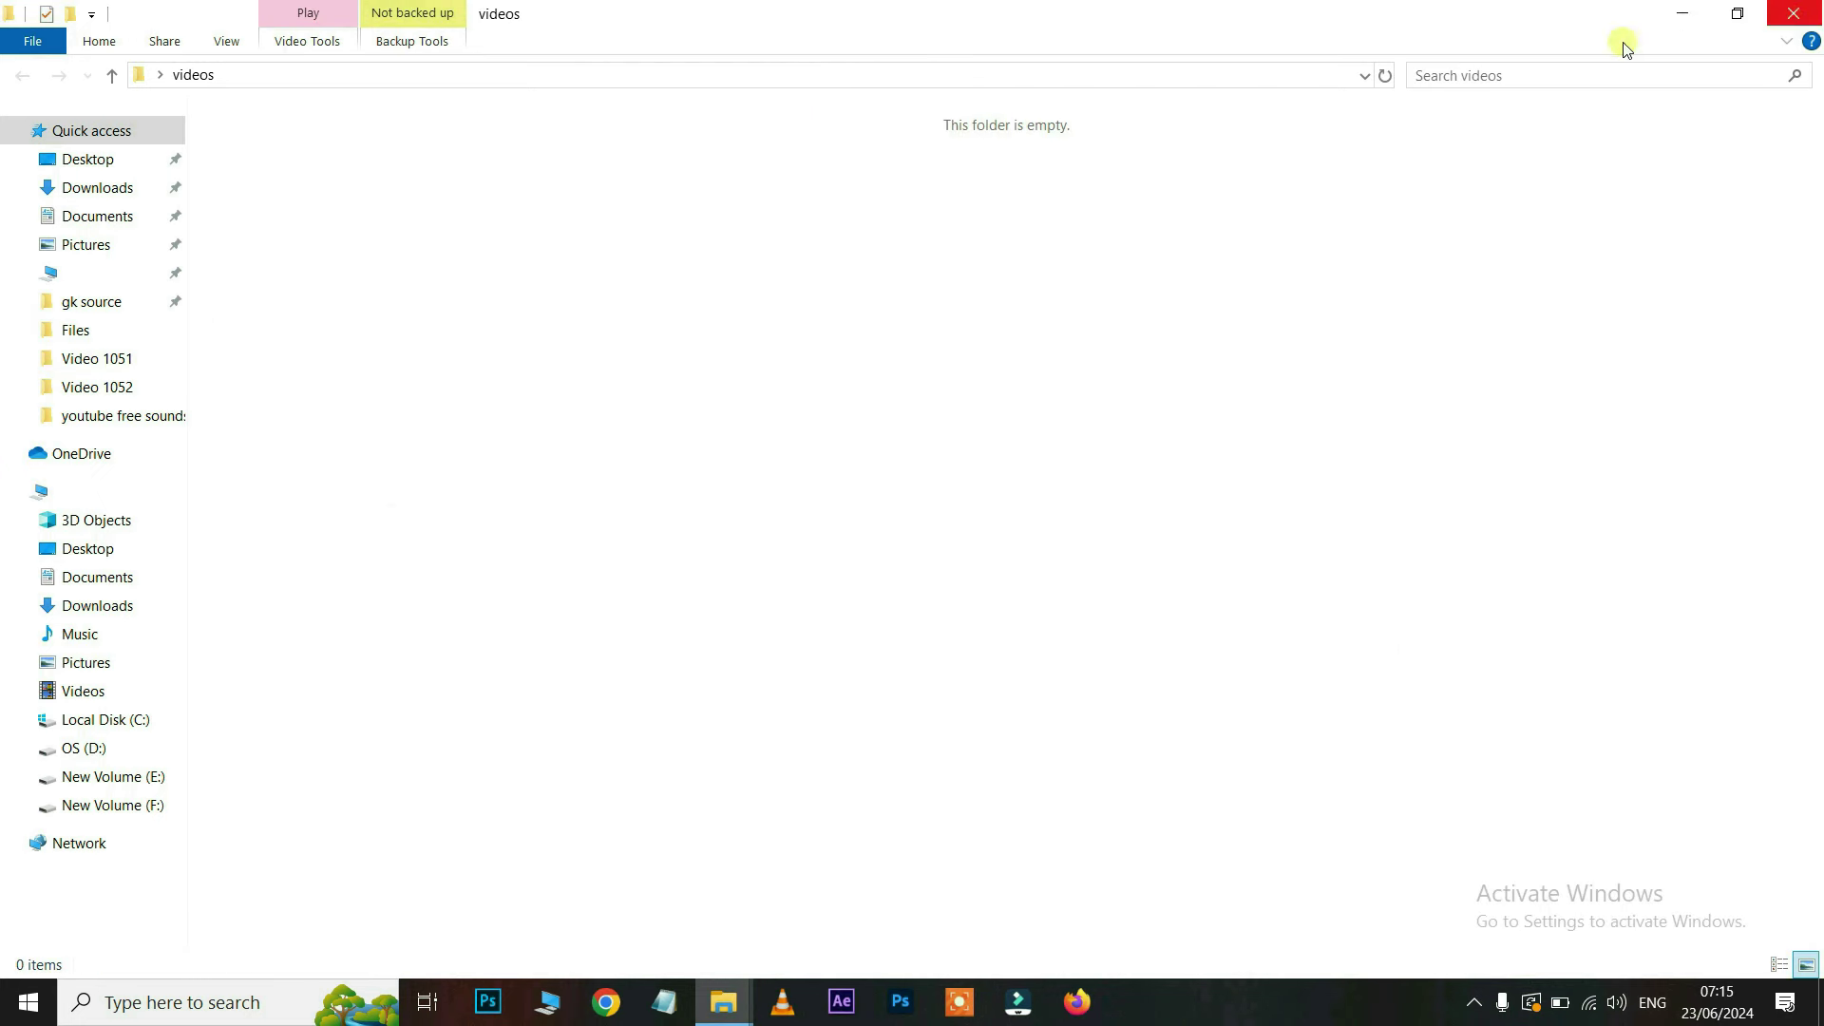
left_click(1796, 16)
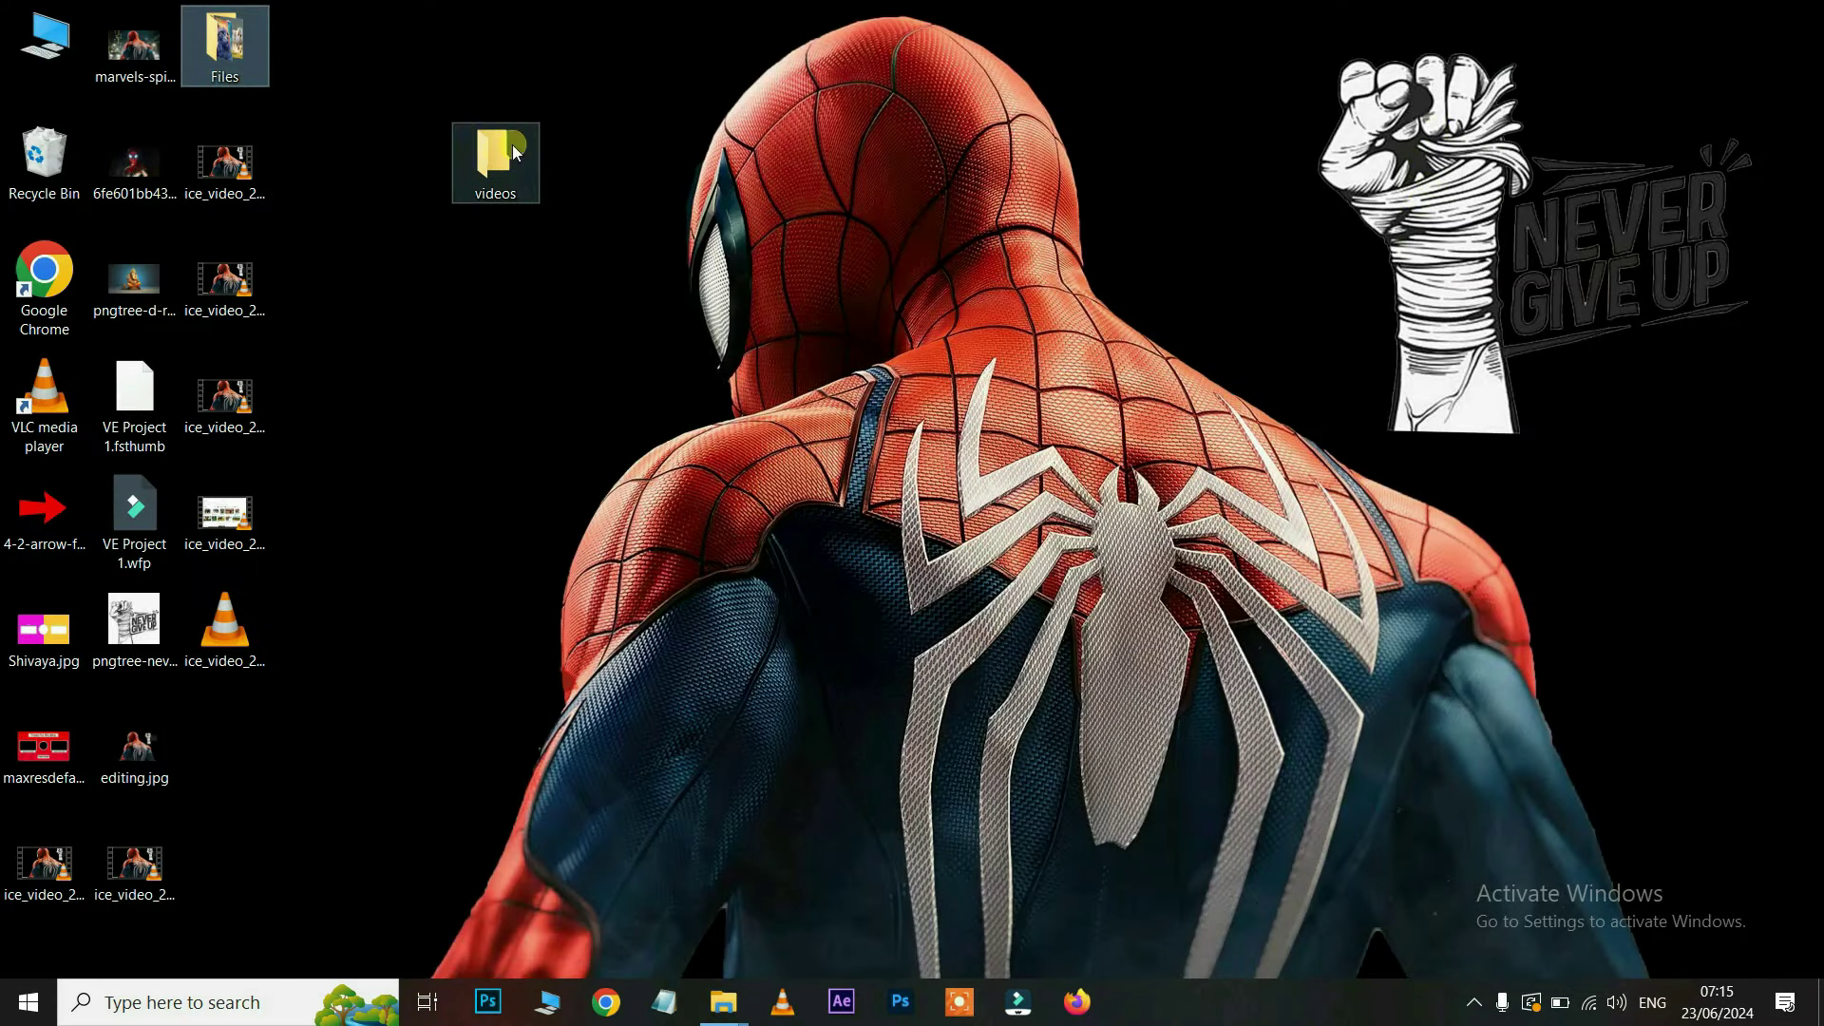
left_click(501, 158)
double_click(502, 158)
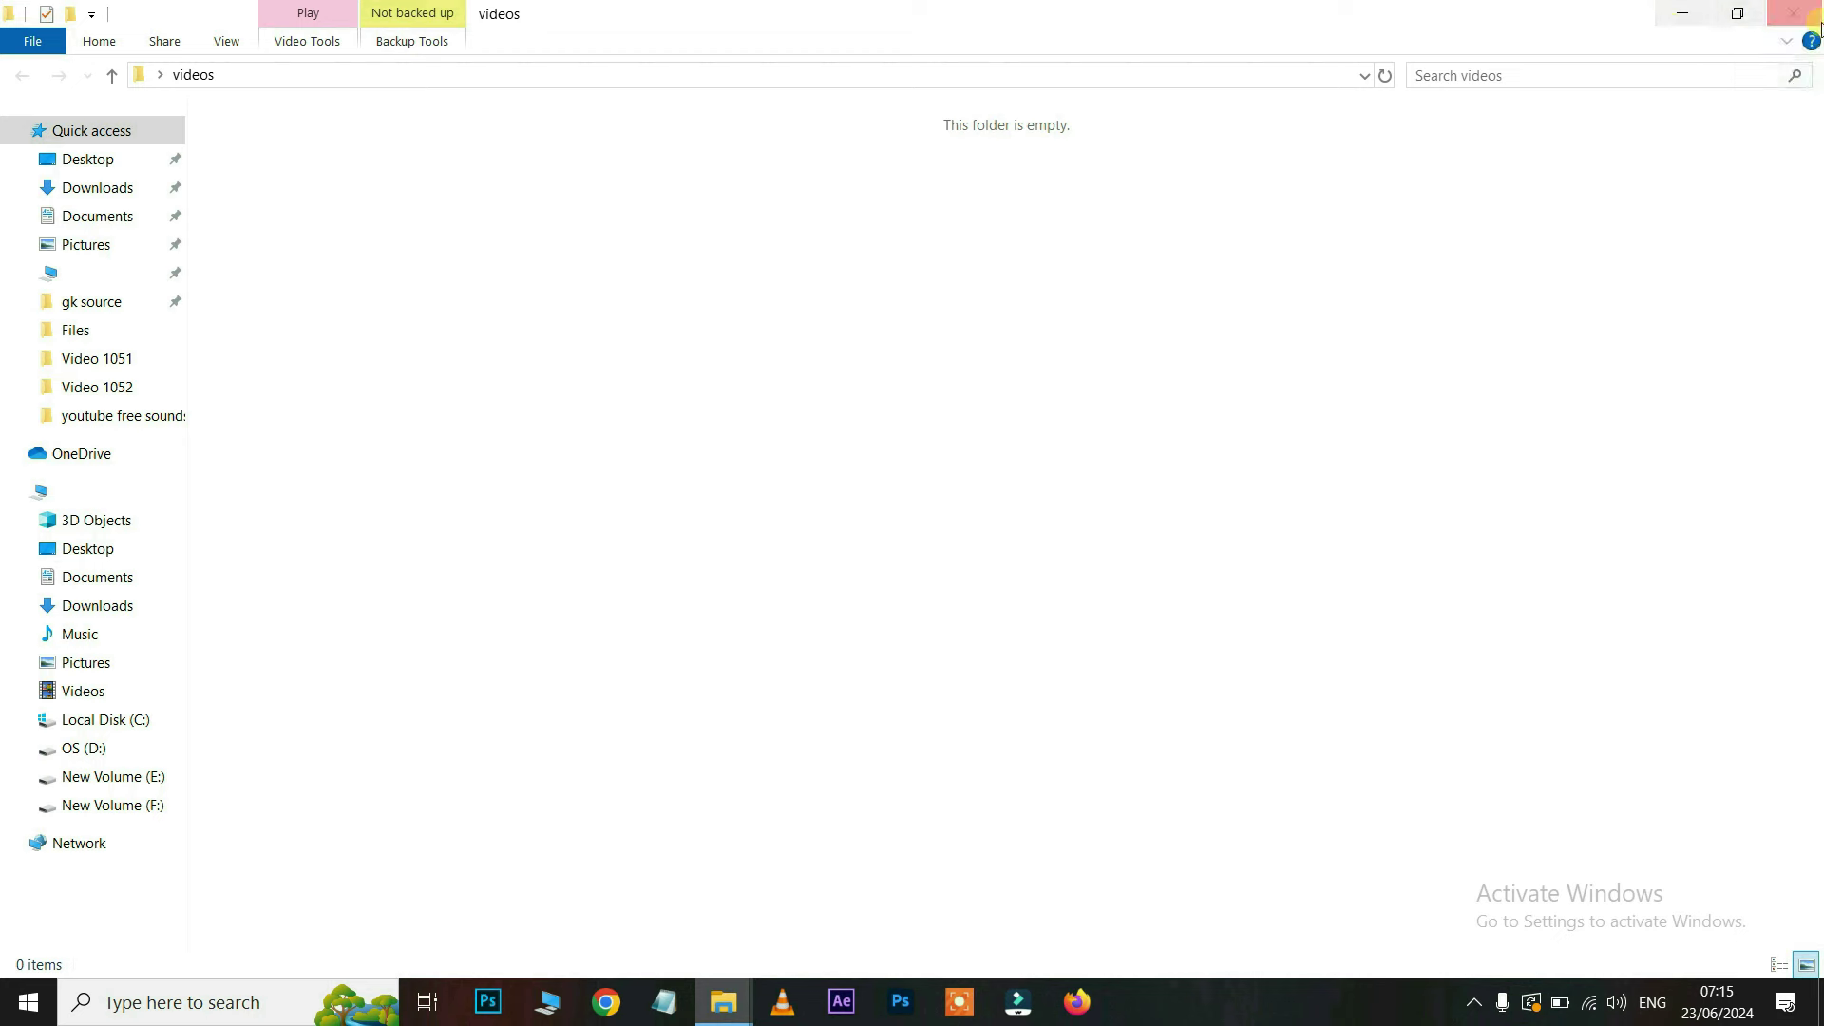
left_click(1683, 19)
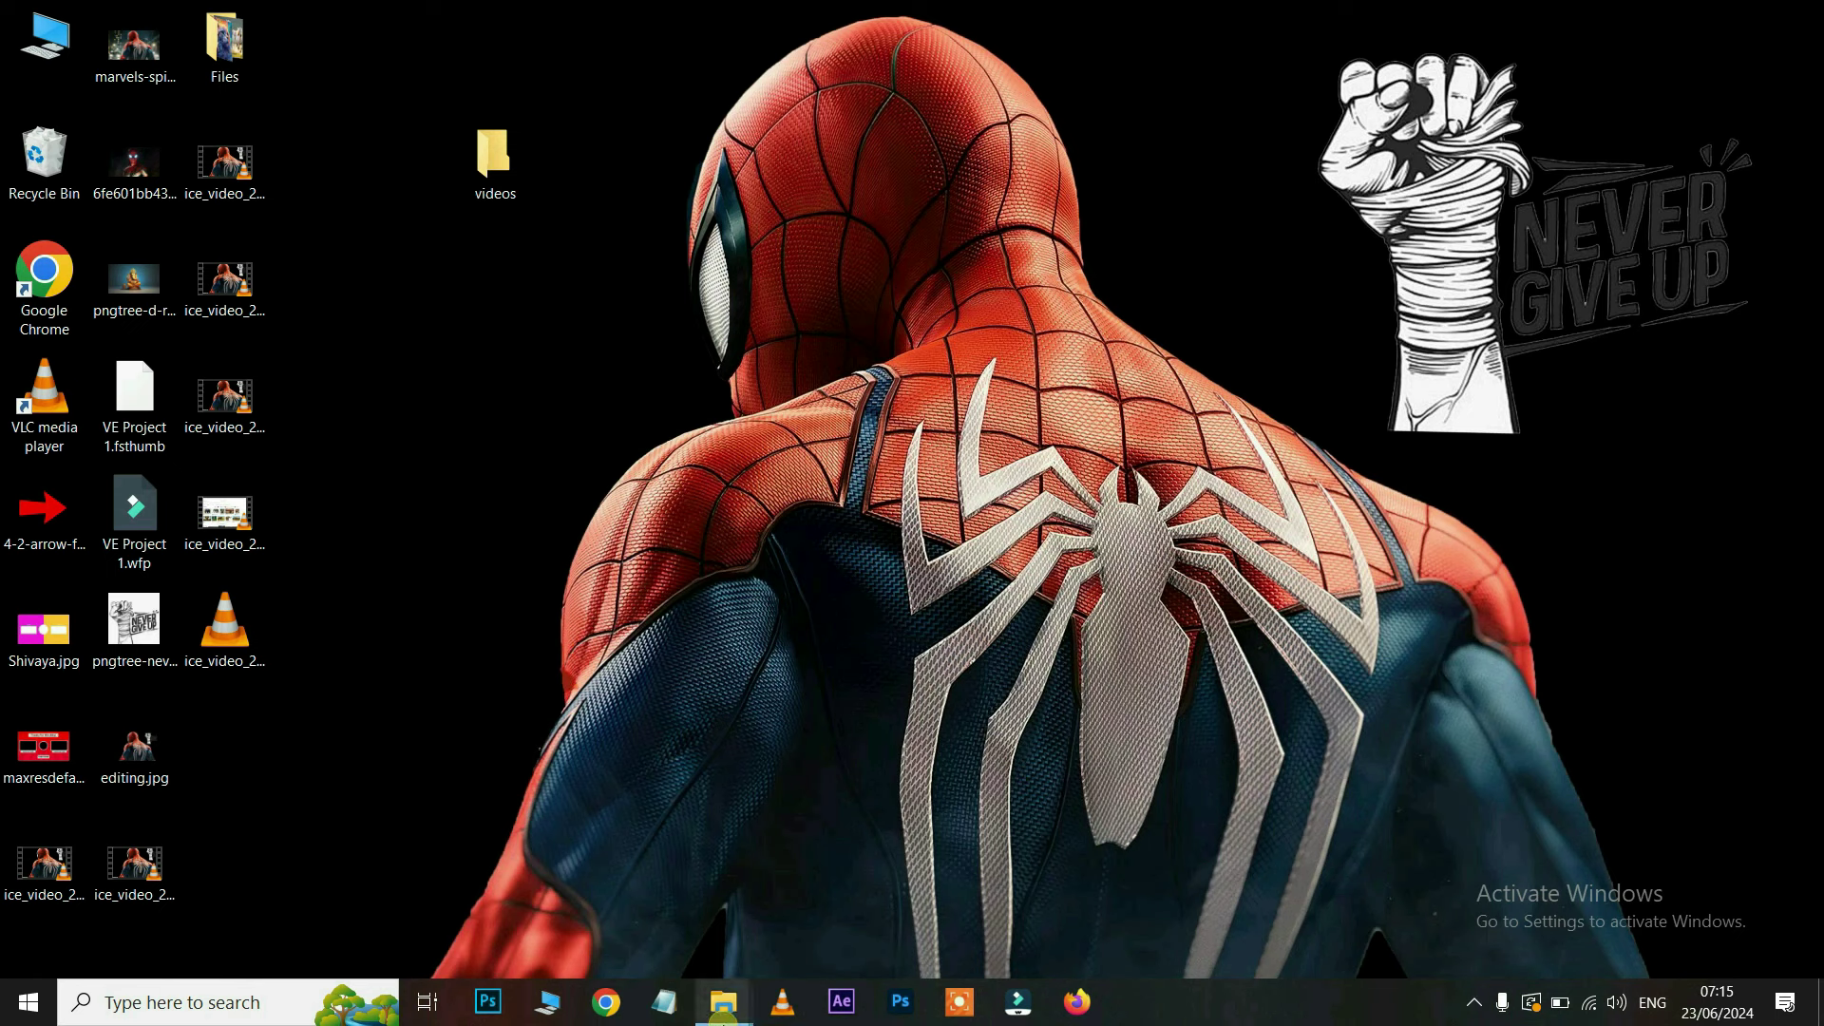
mouse_move(726, 1022)
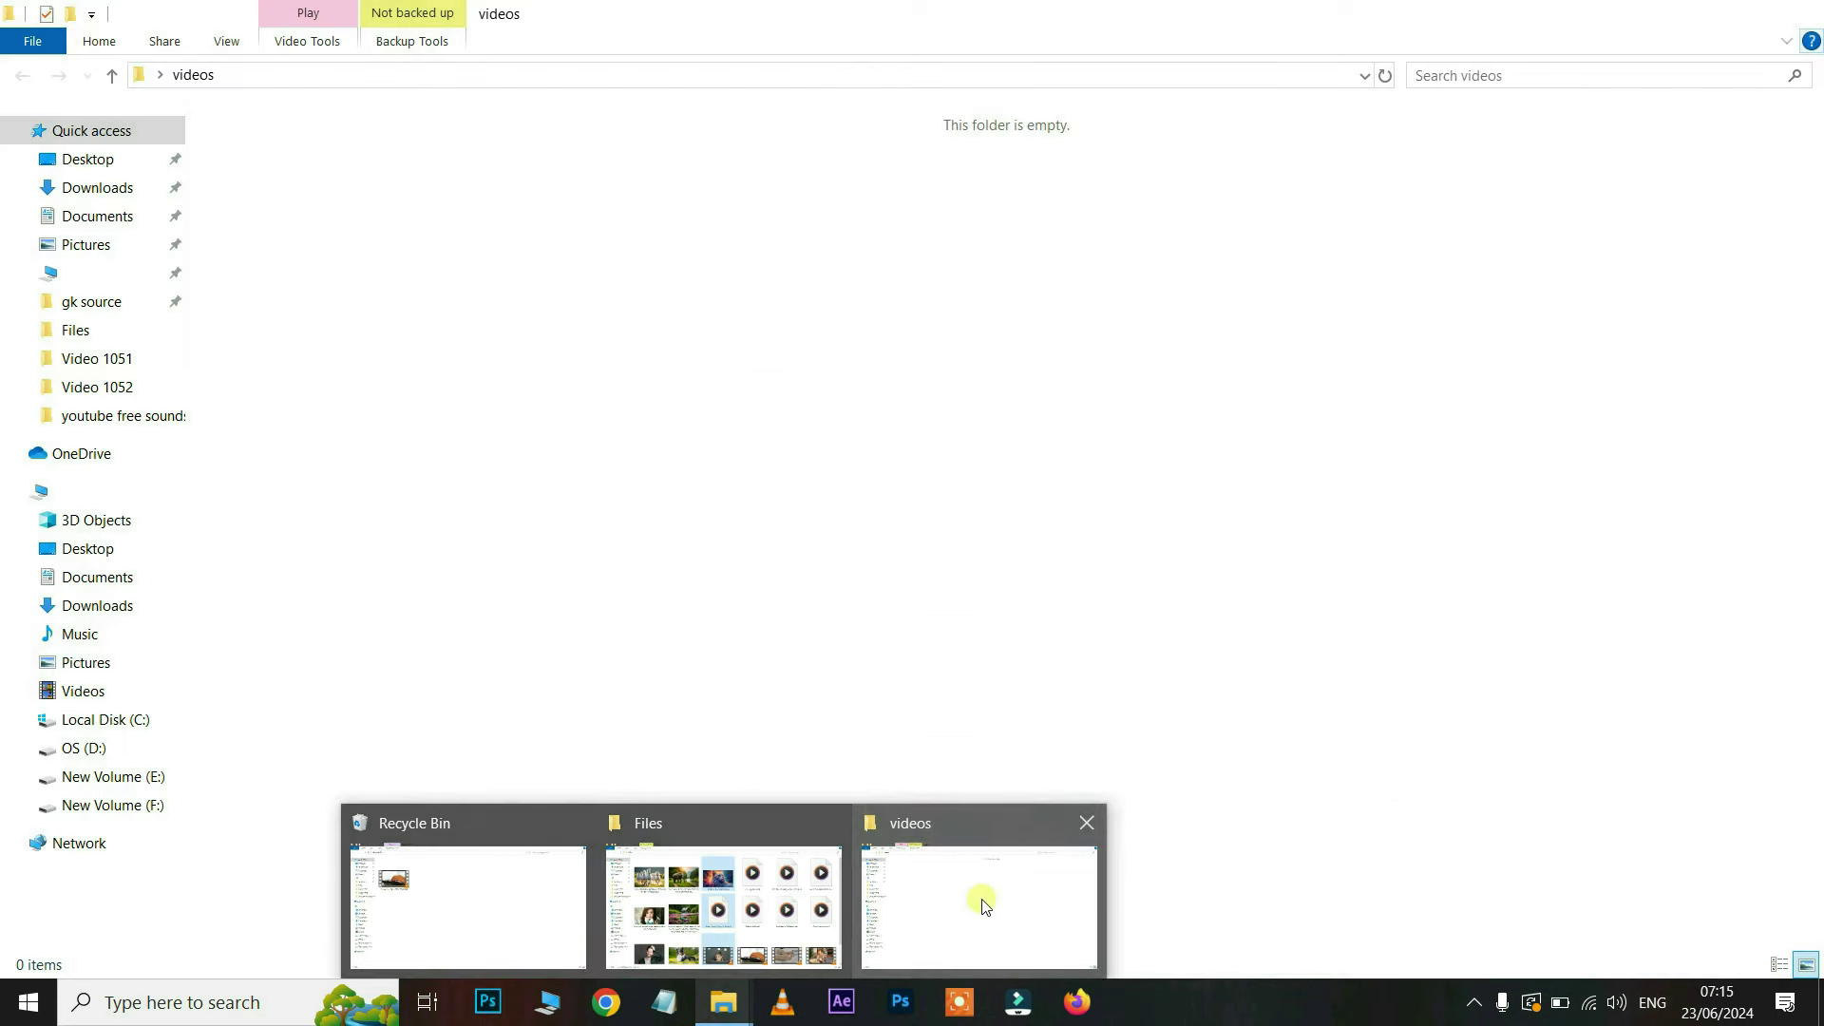
left_click(1005, 868)
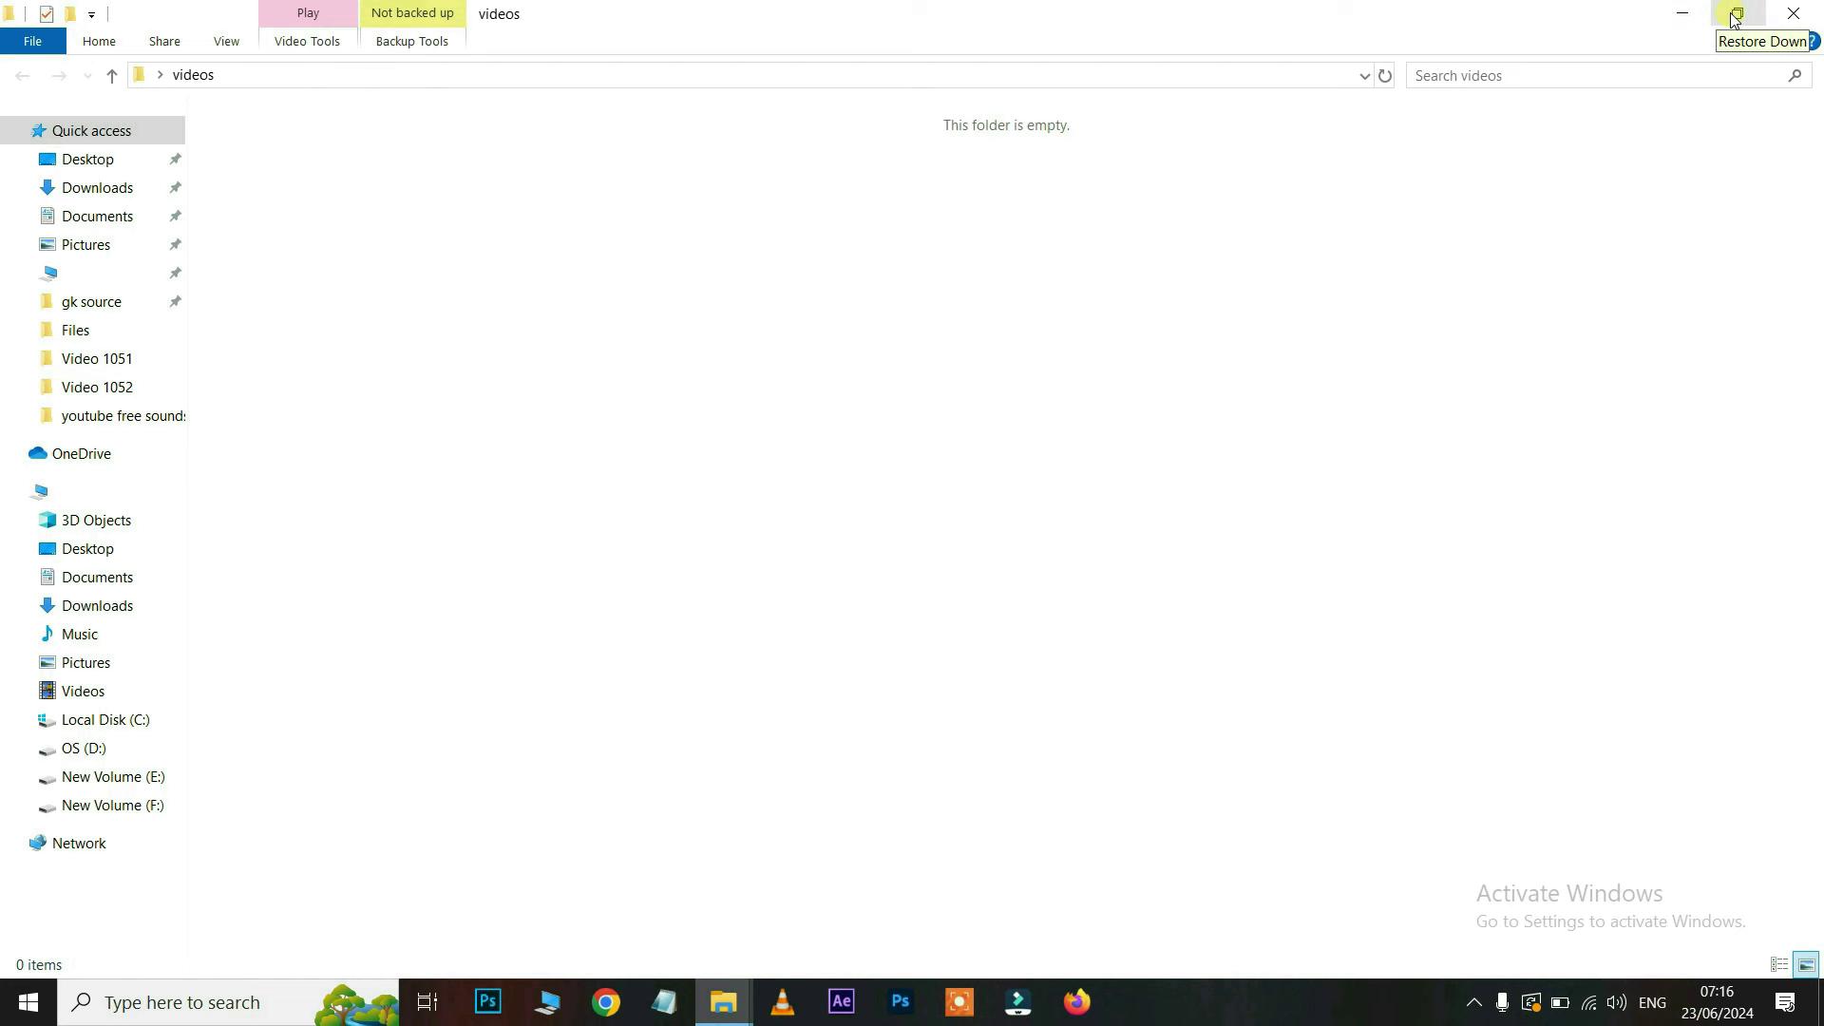
Reopen the videos folder and resize its window to a smaller, non-fullscreen size.
left_click(1735, 15)
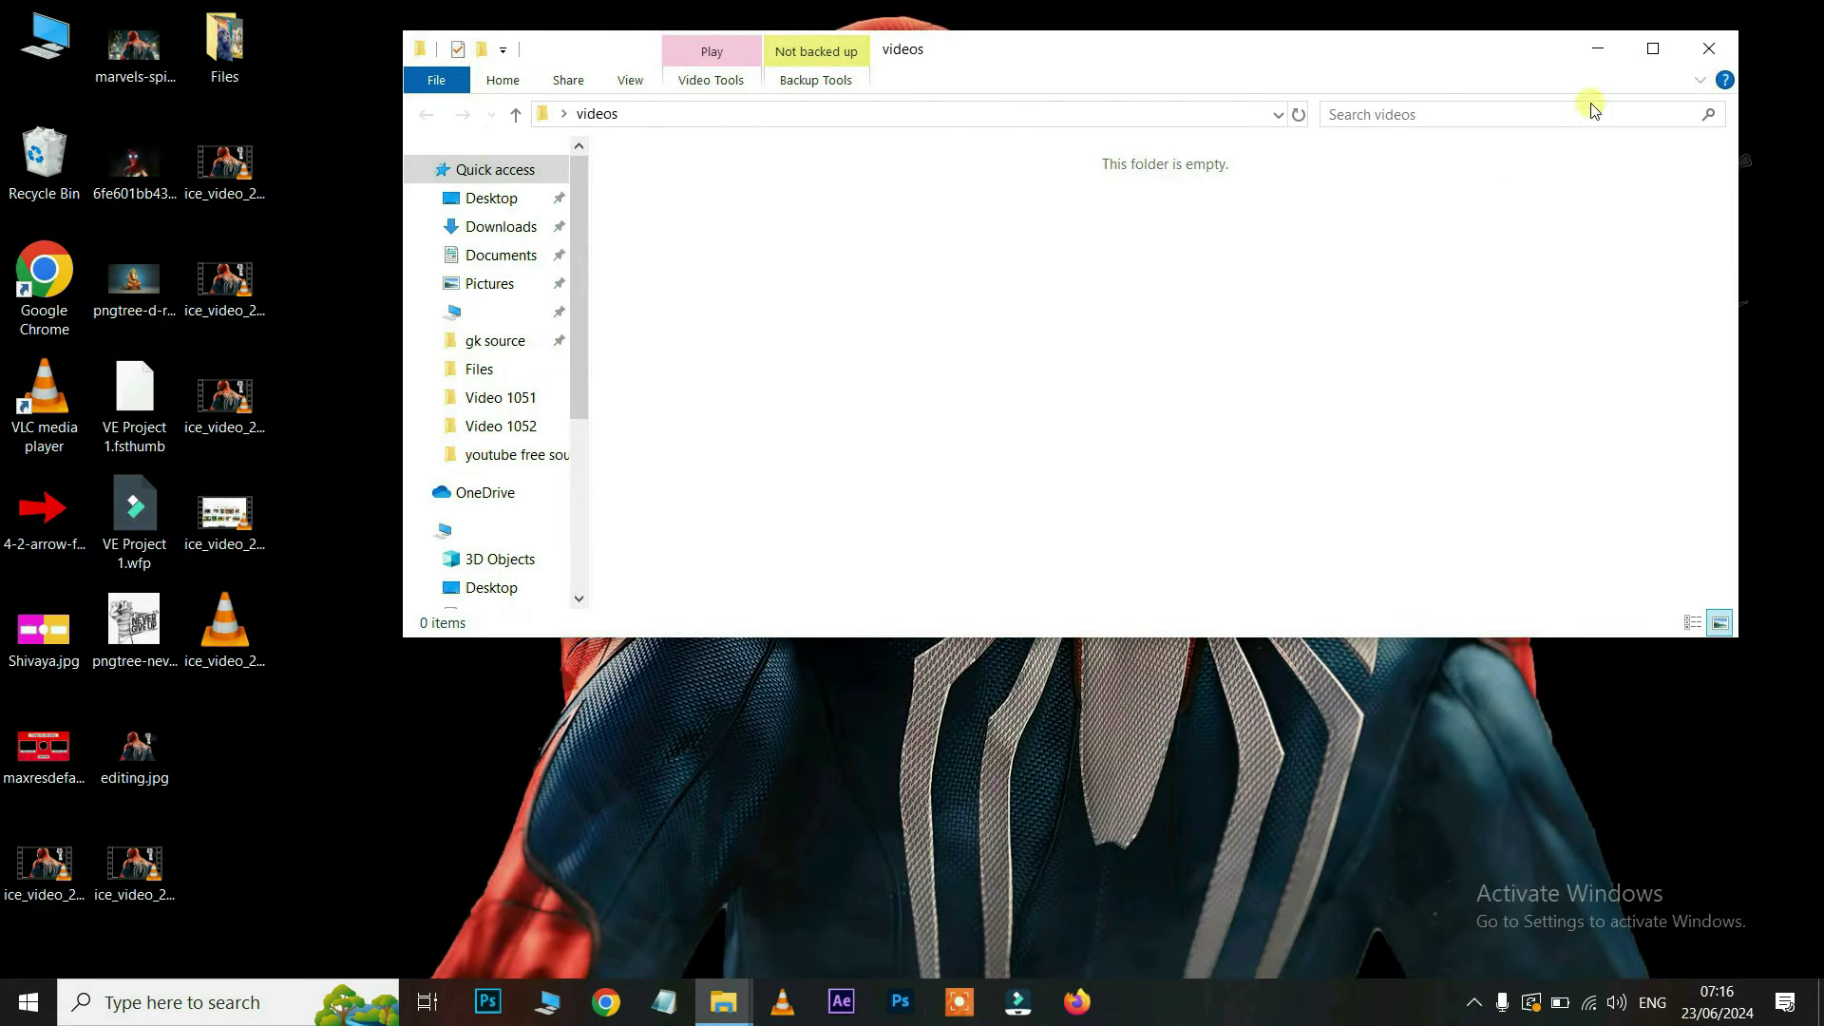
left_click(1655, 49)
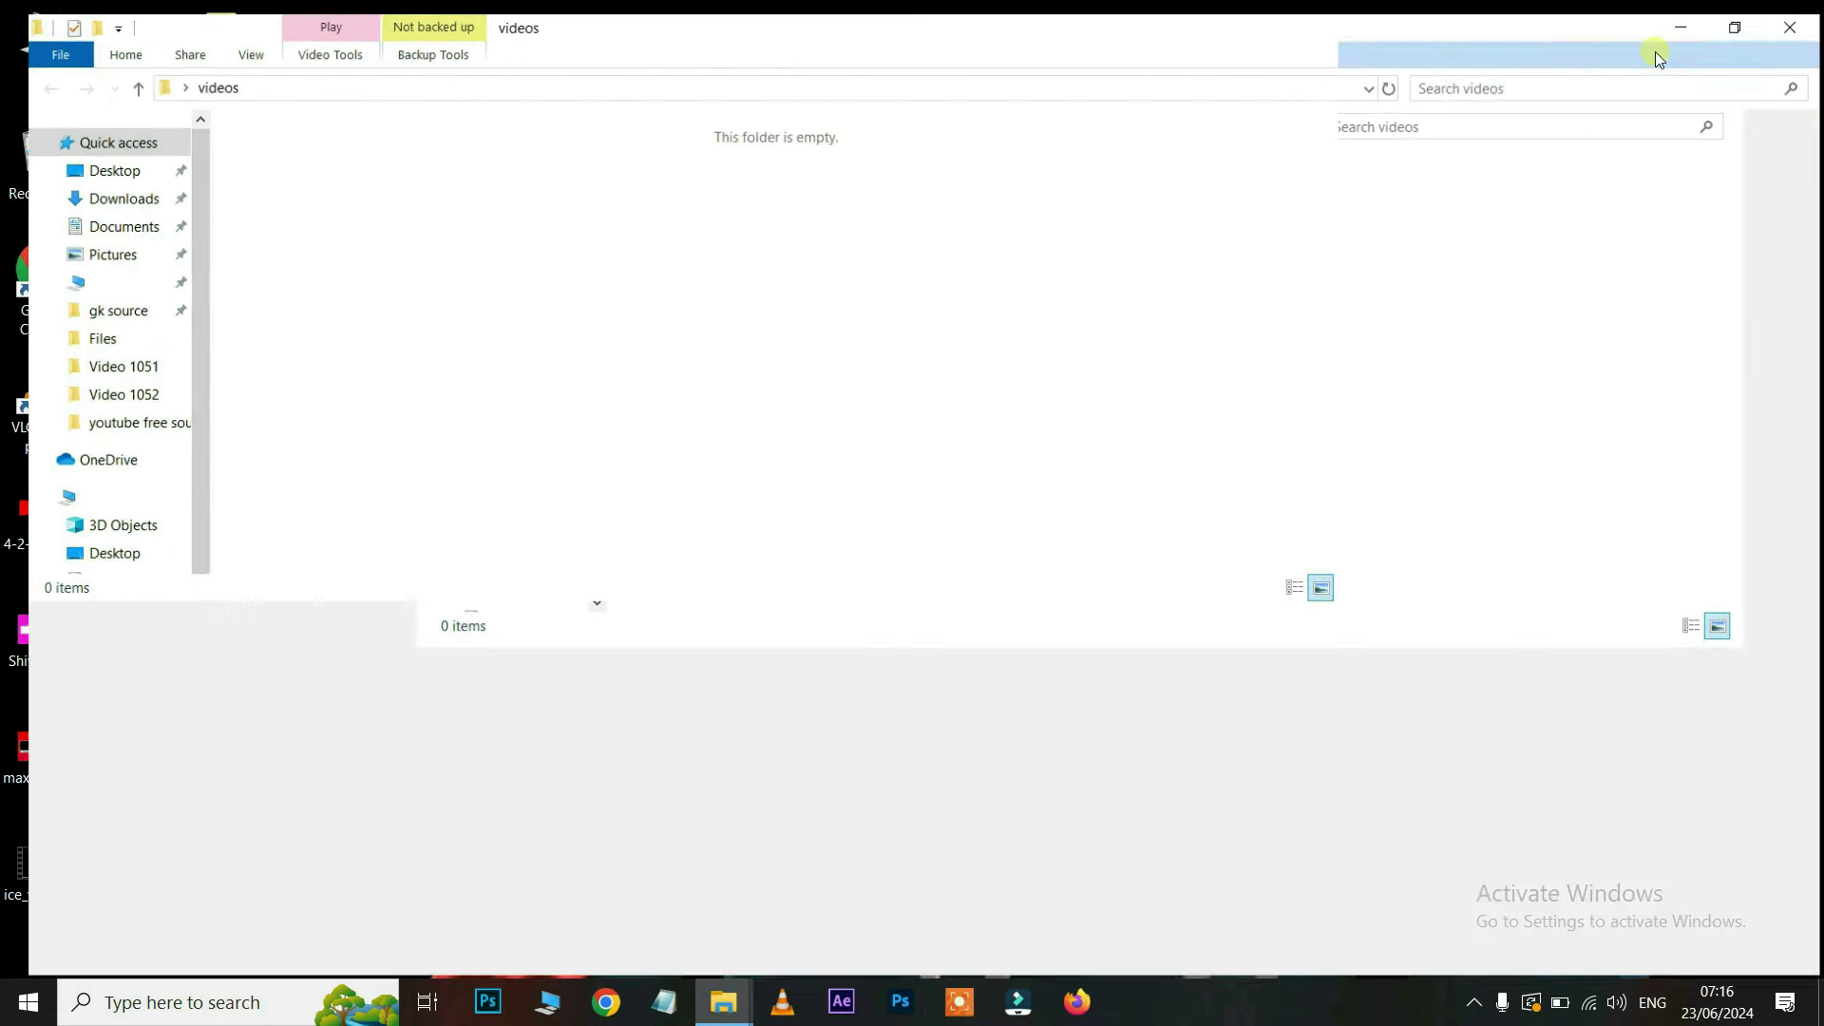
left_click(1795, 14)
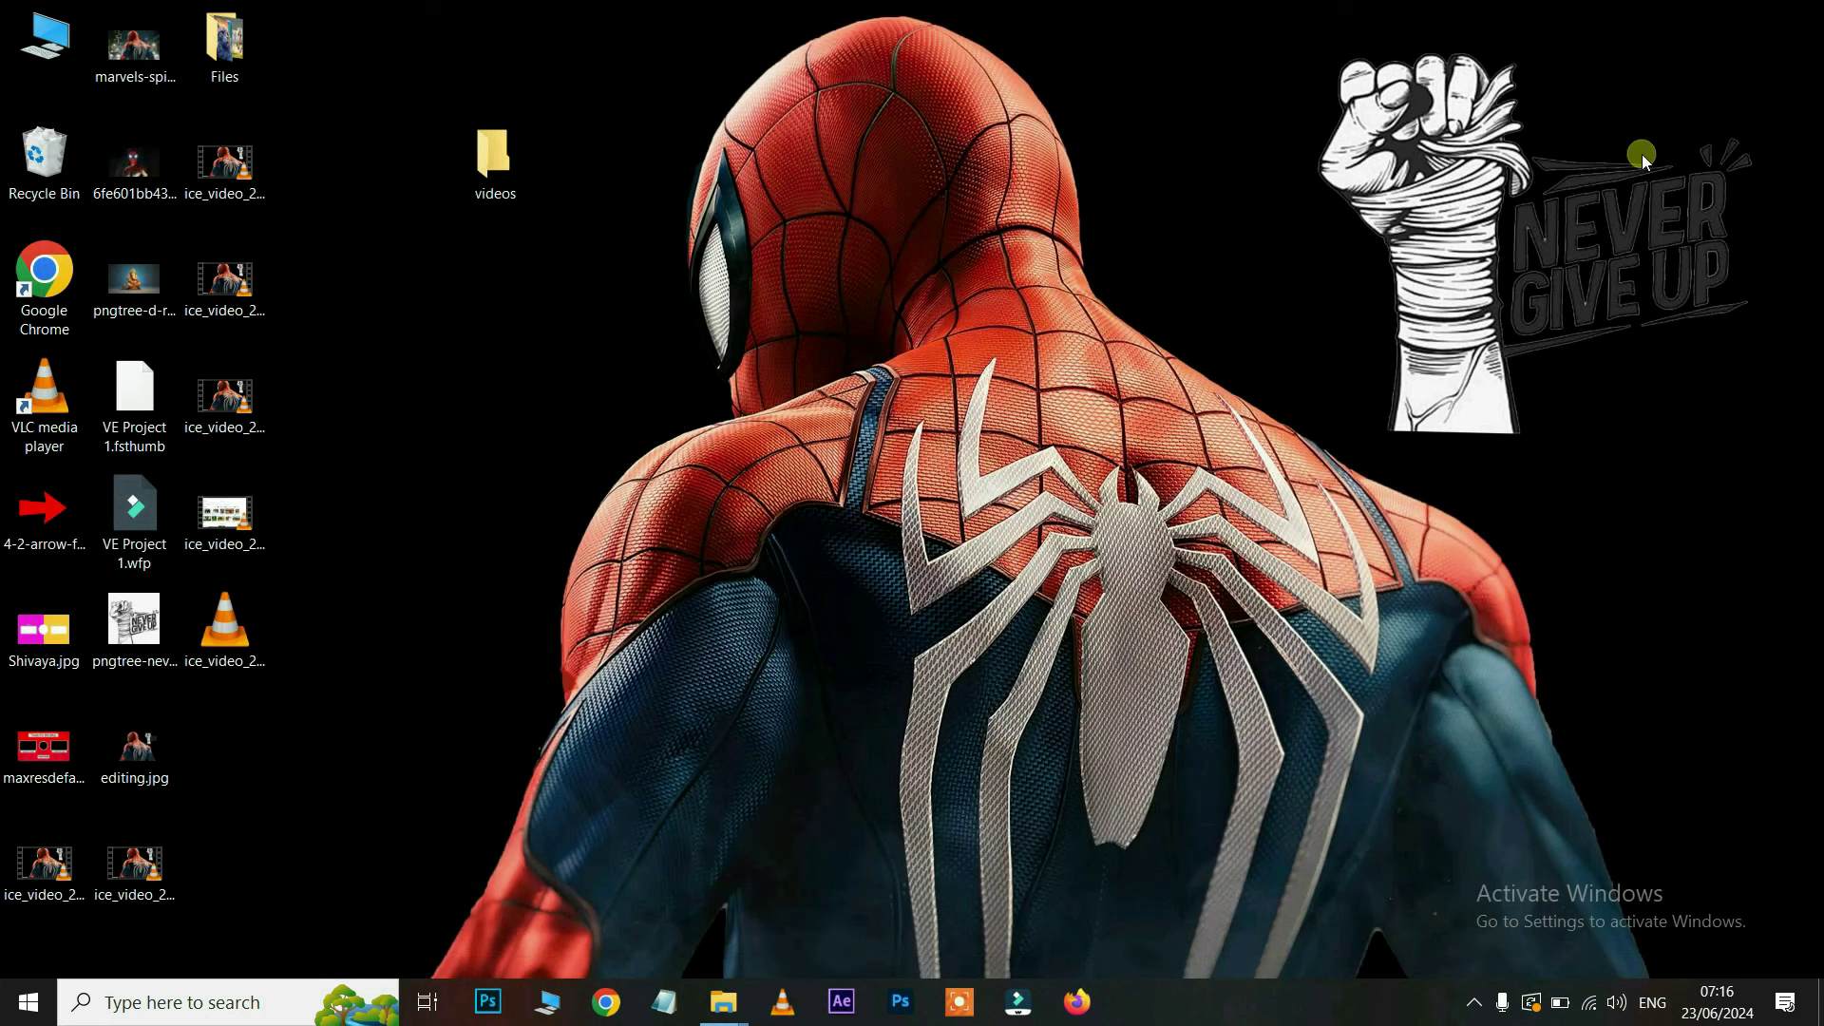
double_click(505, 158)
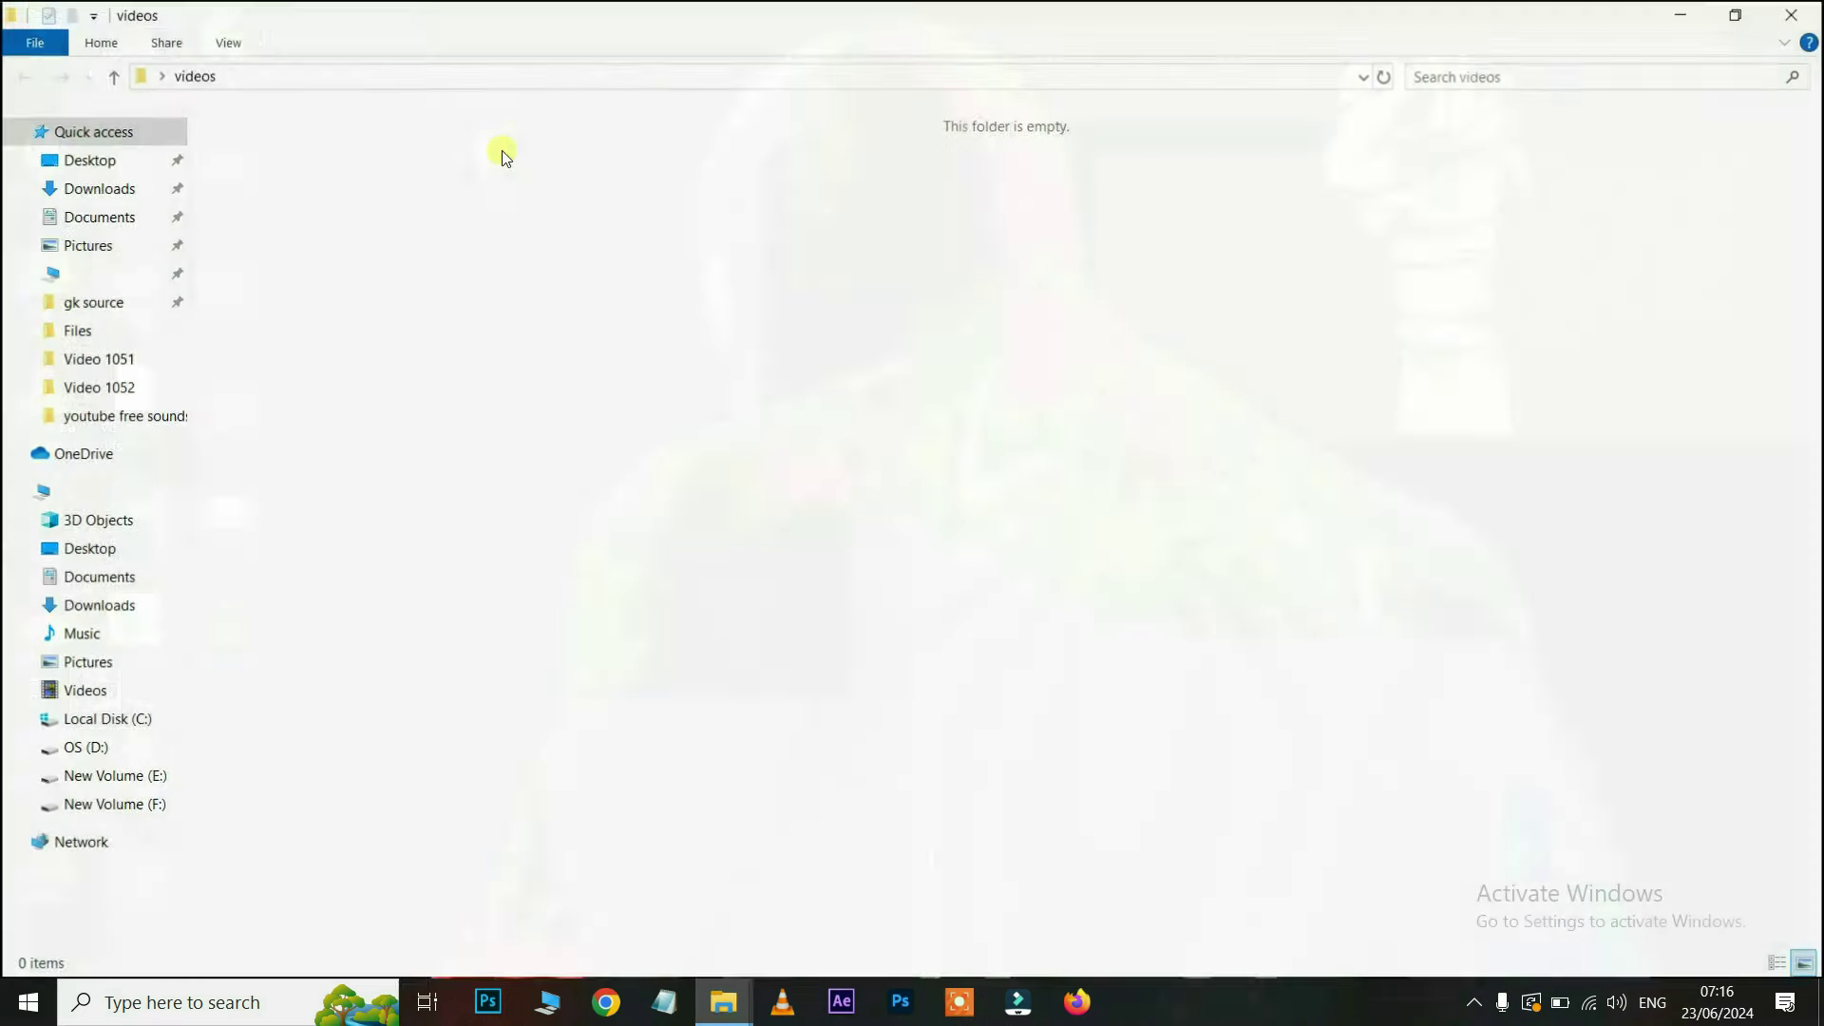
left_click(1742, 21)
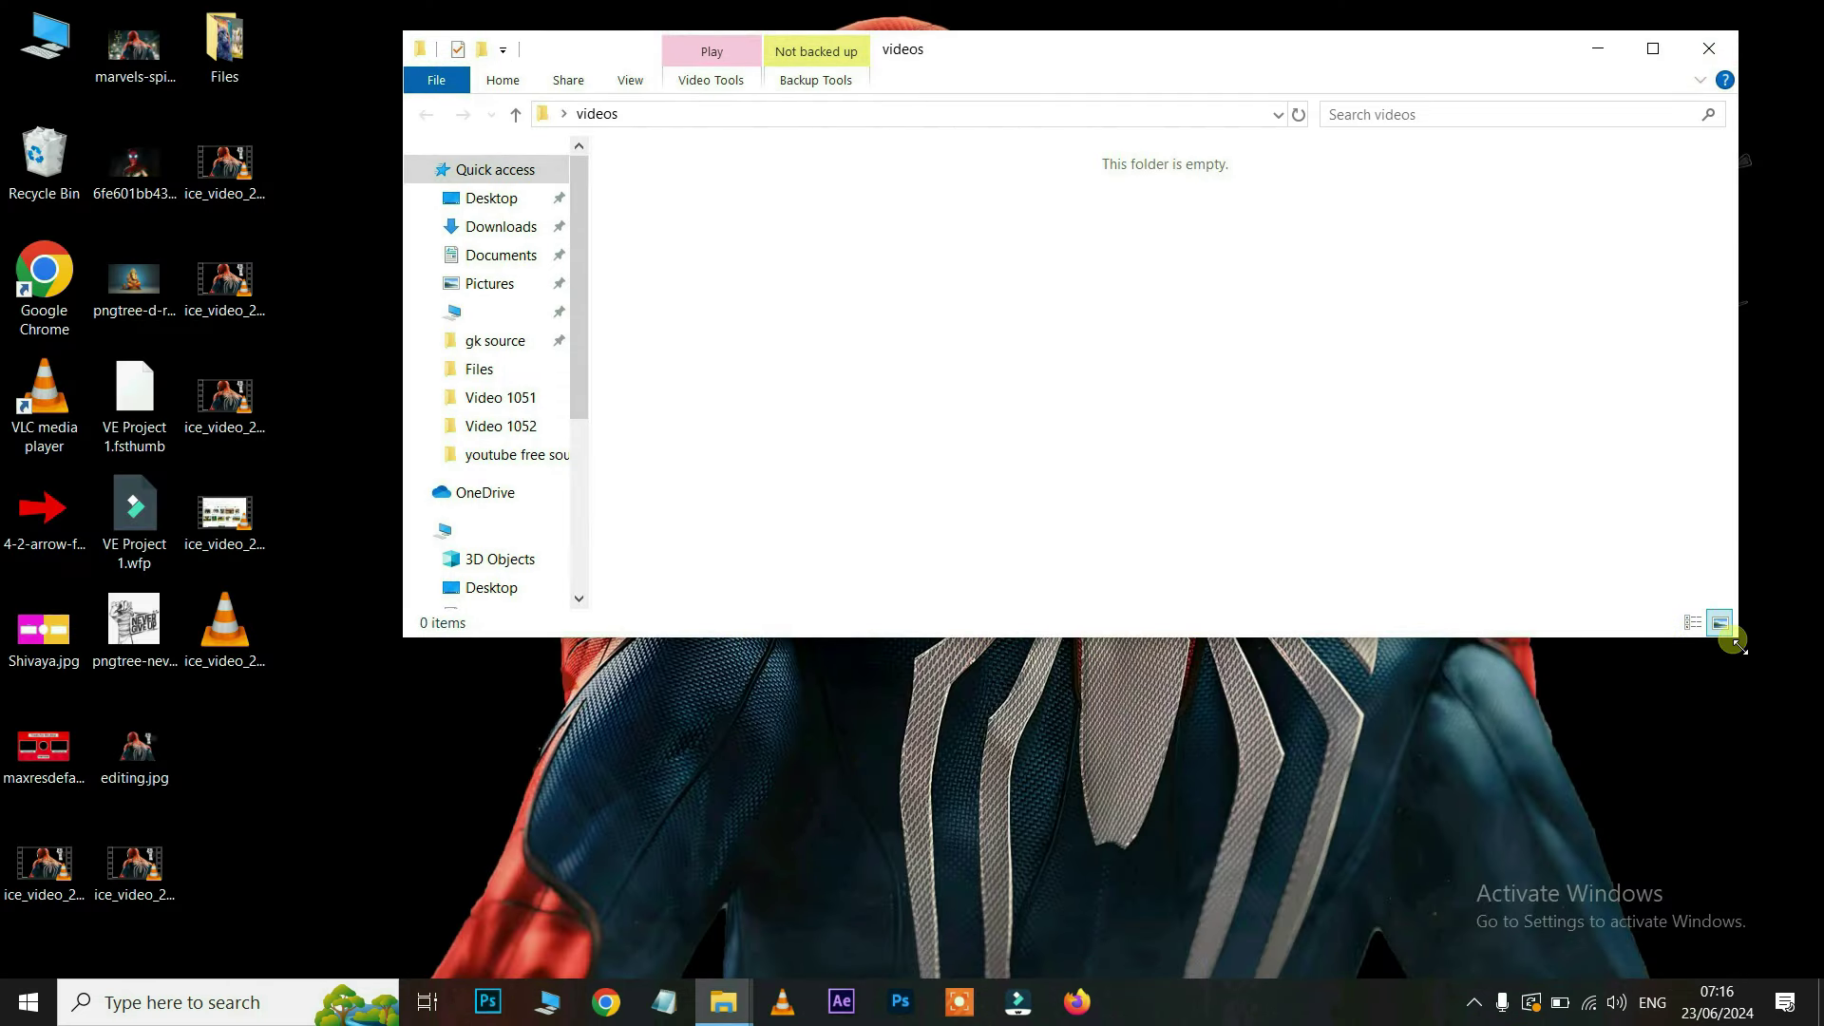
left_click_drag(1735, 645, 1165, 635)
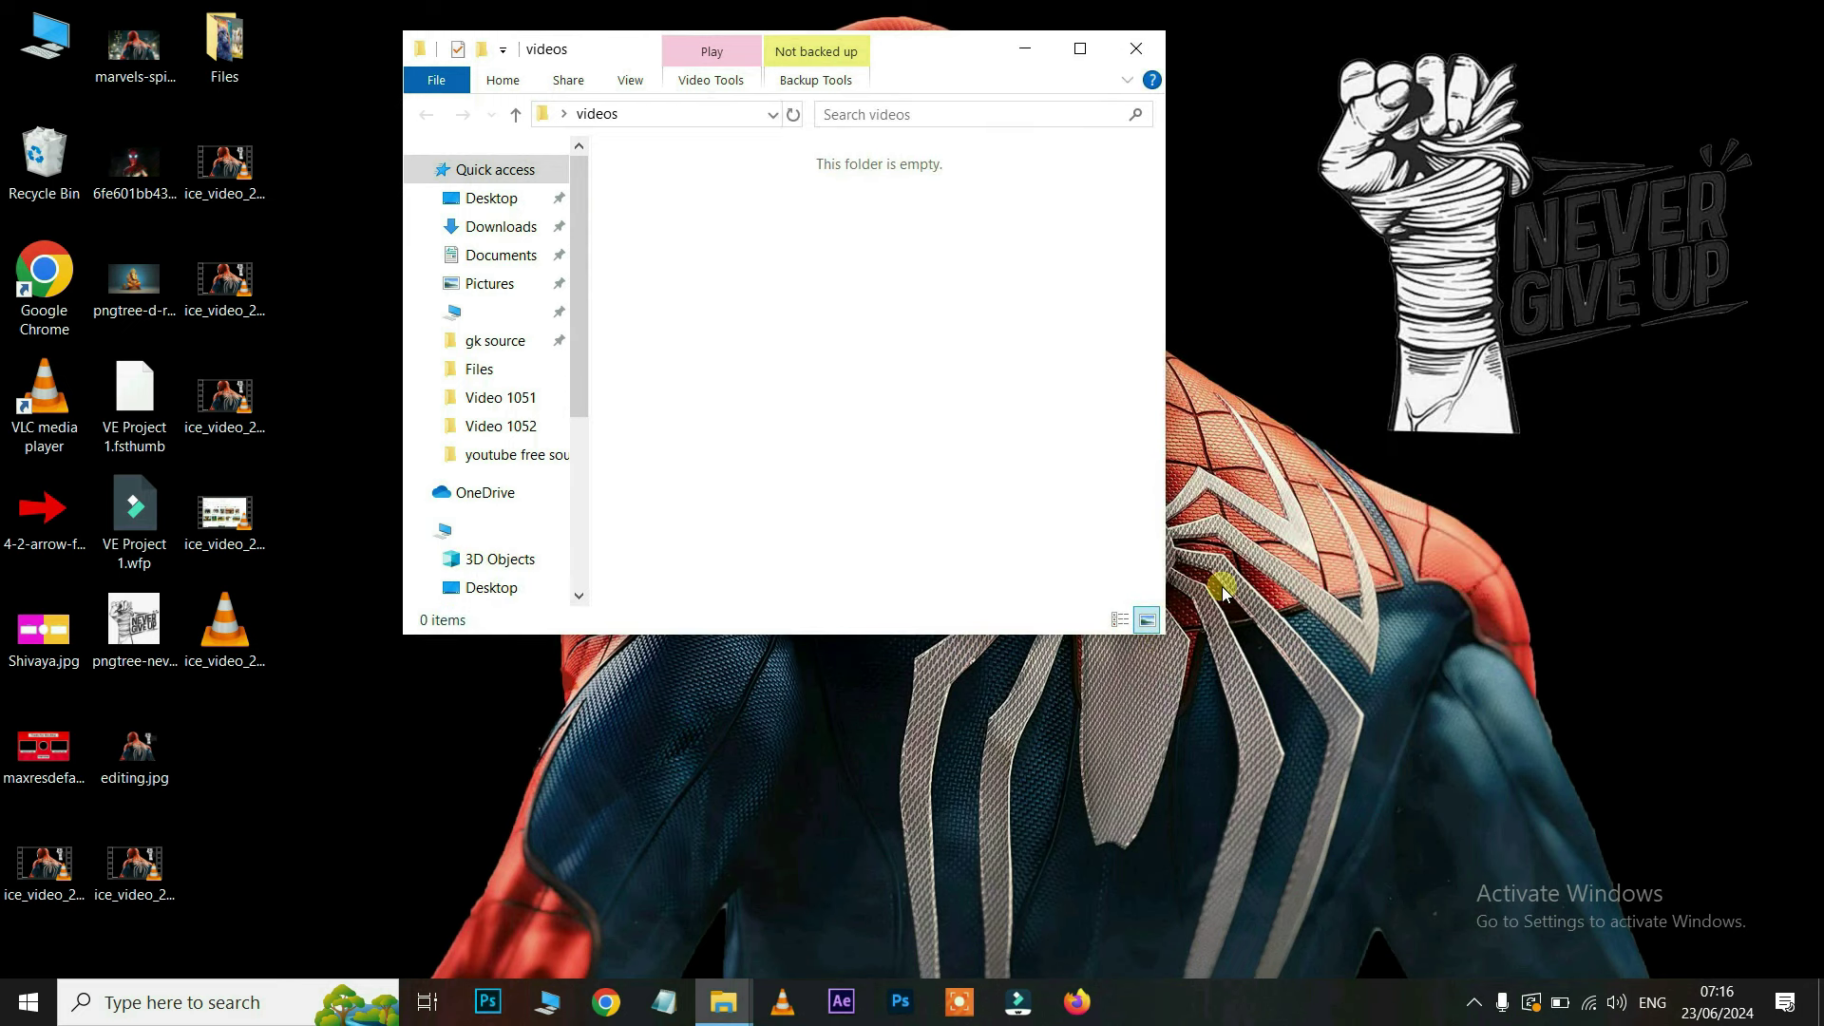
Restore the Files window and arrange it overlapping the videos window.
left_click(725, 1016)
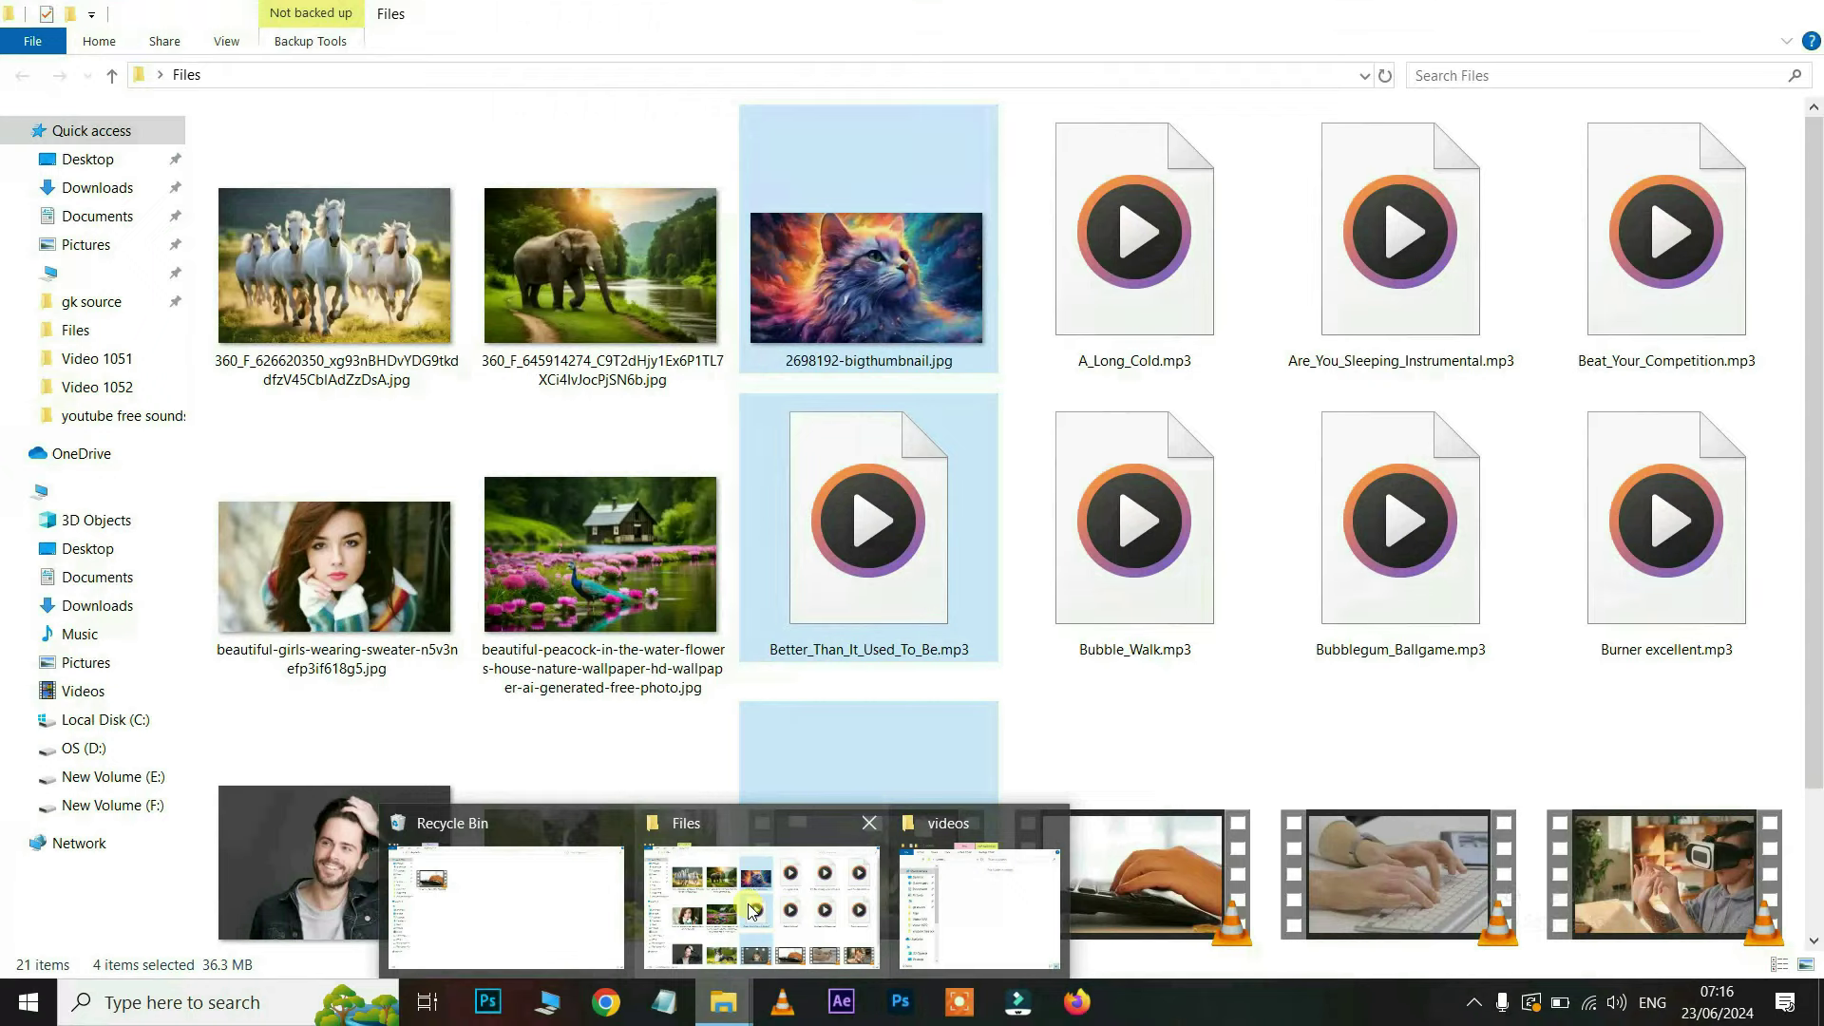
left_click(753, 912)
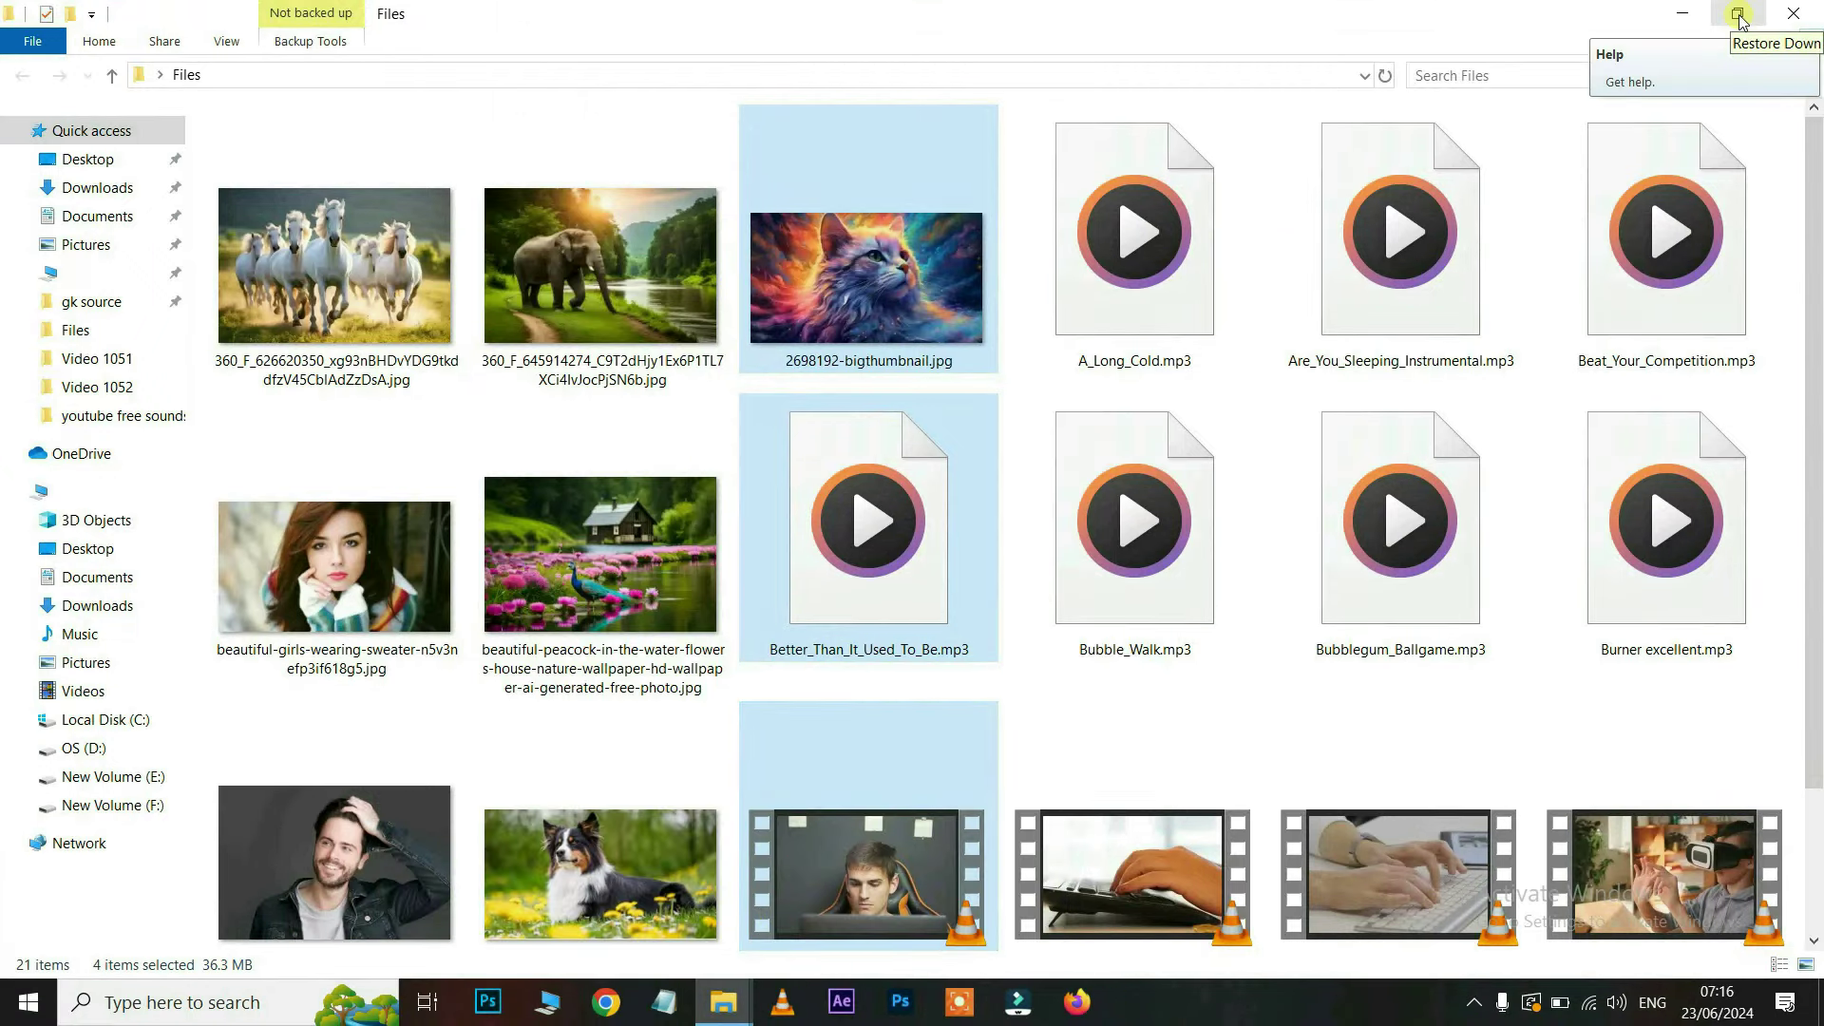
left_click(1739, 16)
left_click_drag(1138, 31, 1394, 421)
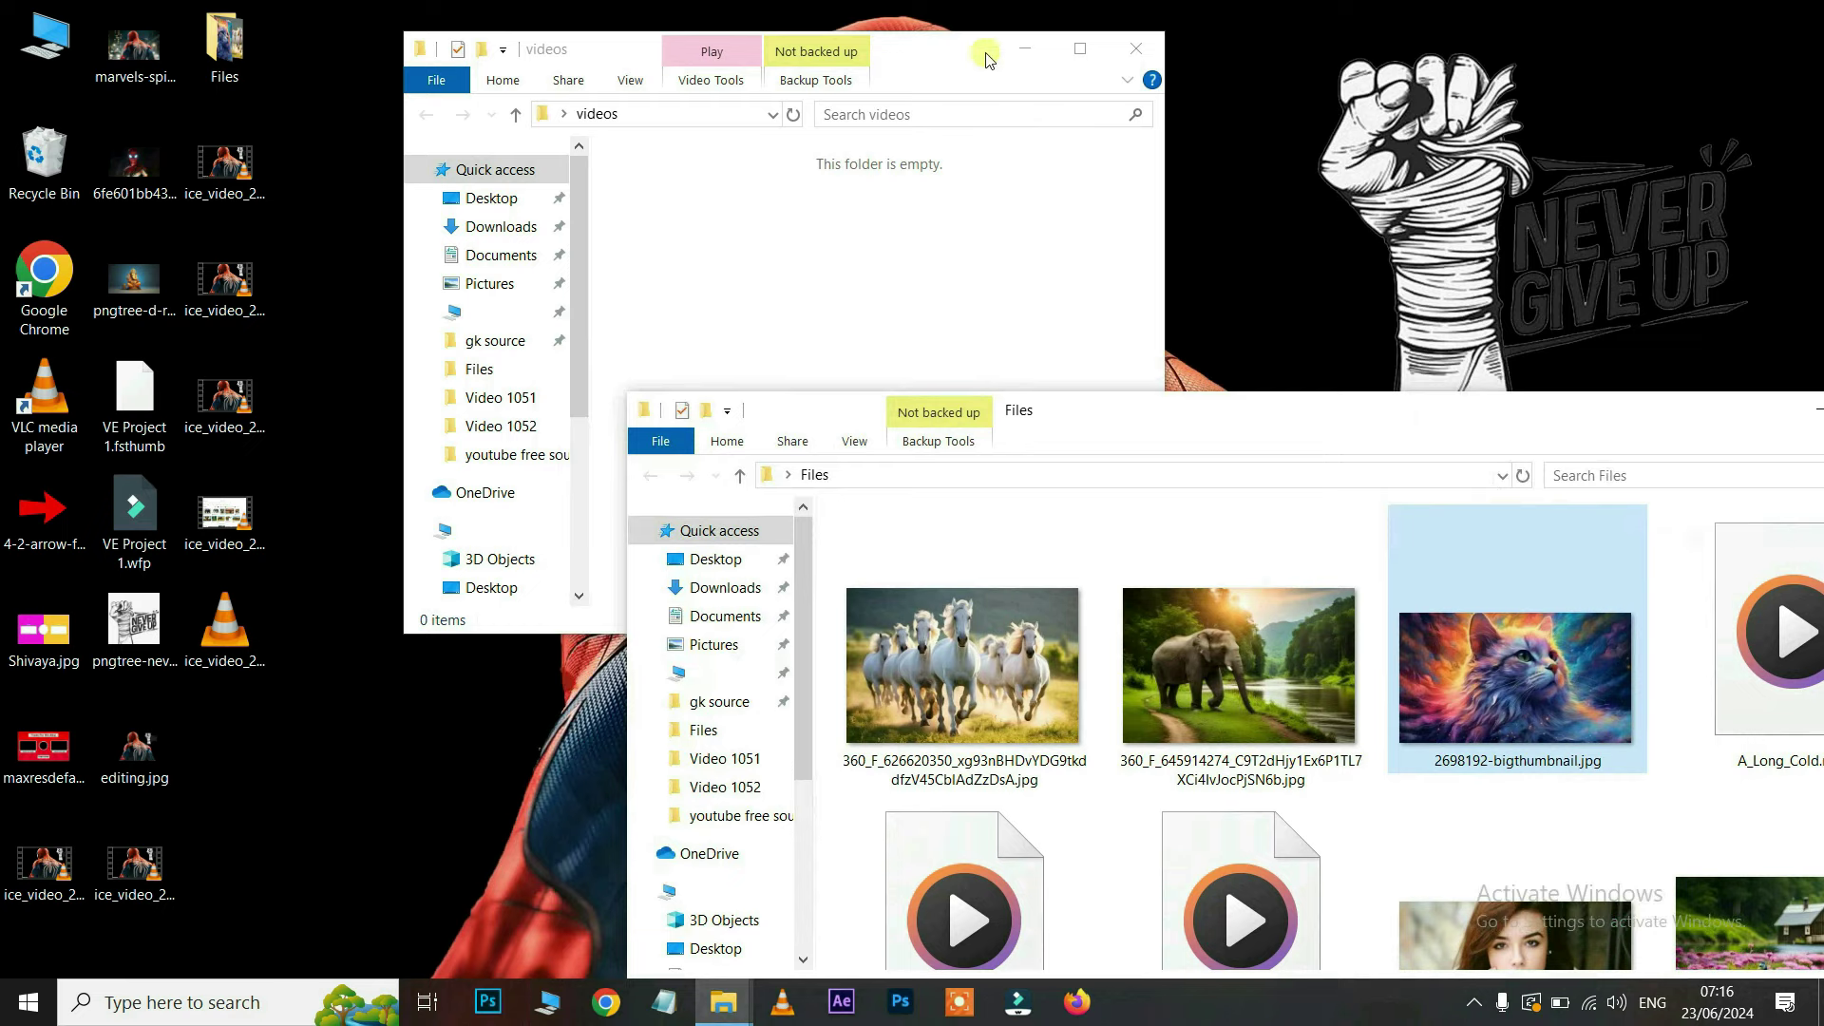
left_click_drag(985, 60, 615, 122)
left_click_drag(1460, 424, 1438, 220)
Ctrl-select five files: the horse and beautiful-girls images, Better_Than_It_Used_To_Be.mp3 and most-beautiful-dog-breeds.jpg.
left_click(1062, 466, "ctrl")
left_click(984, 458)
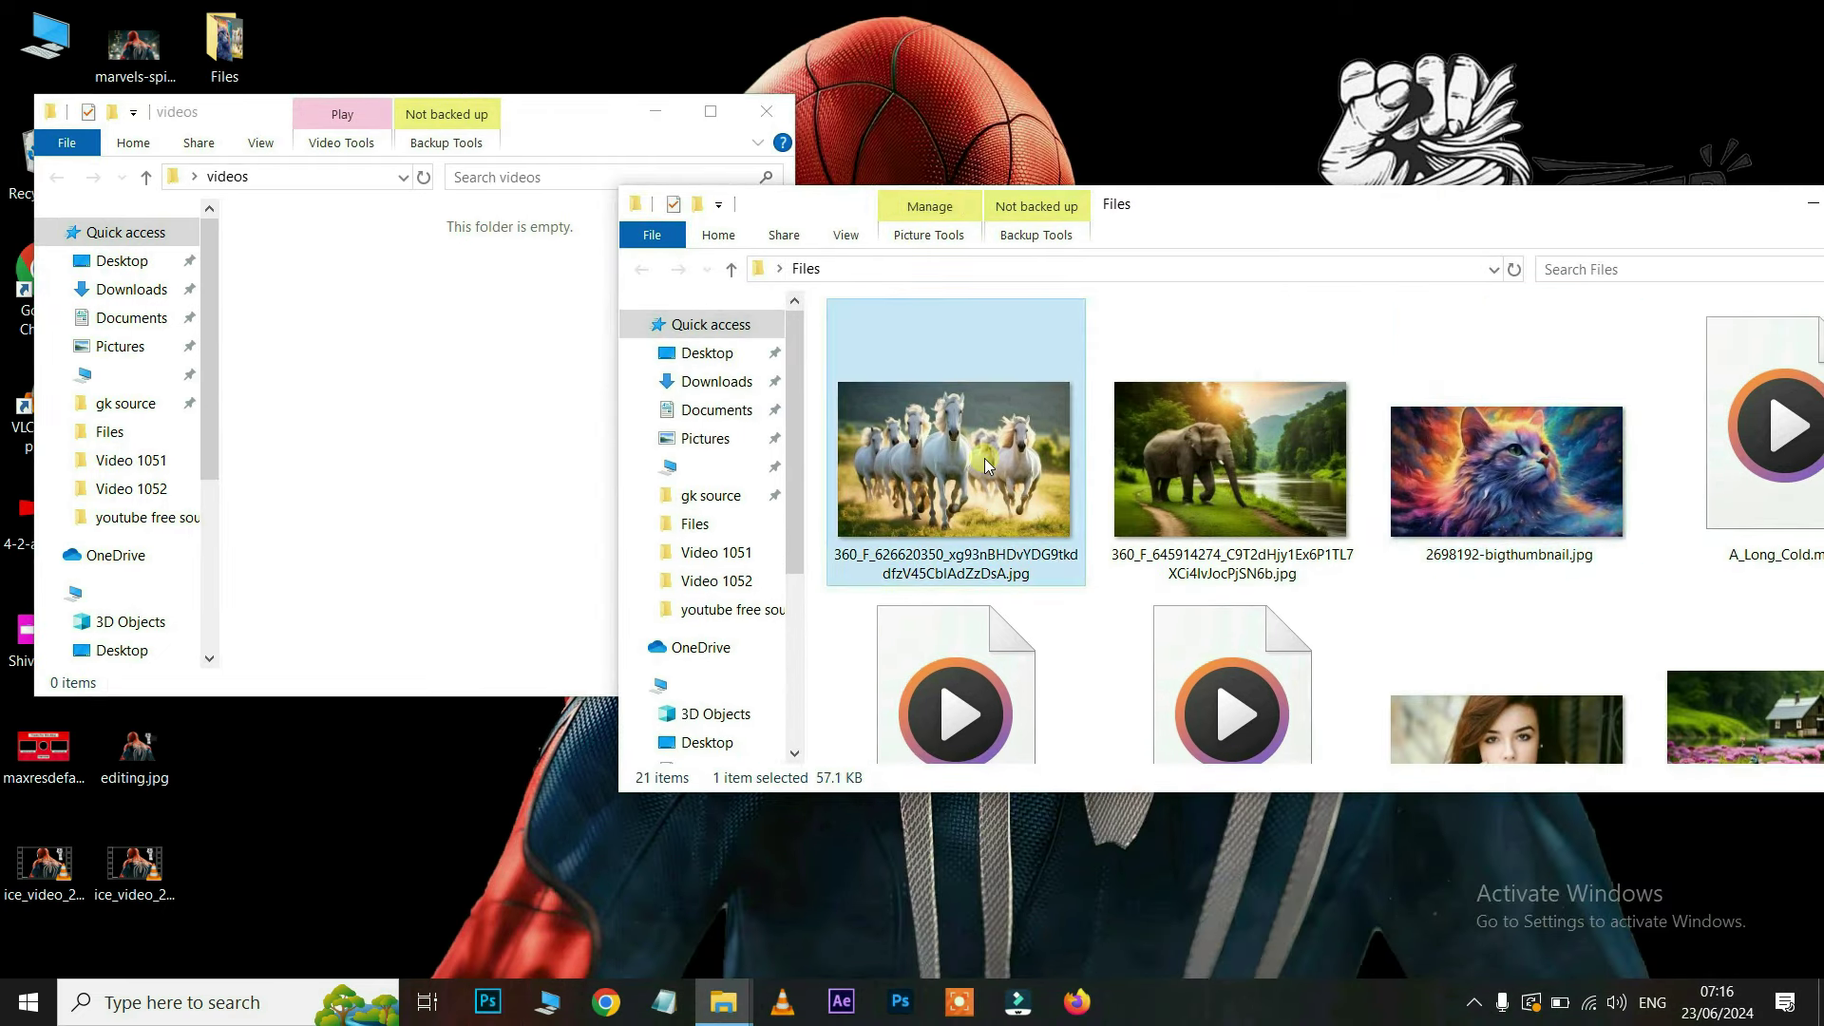
scroll(1211, 528, "down", 5)
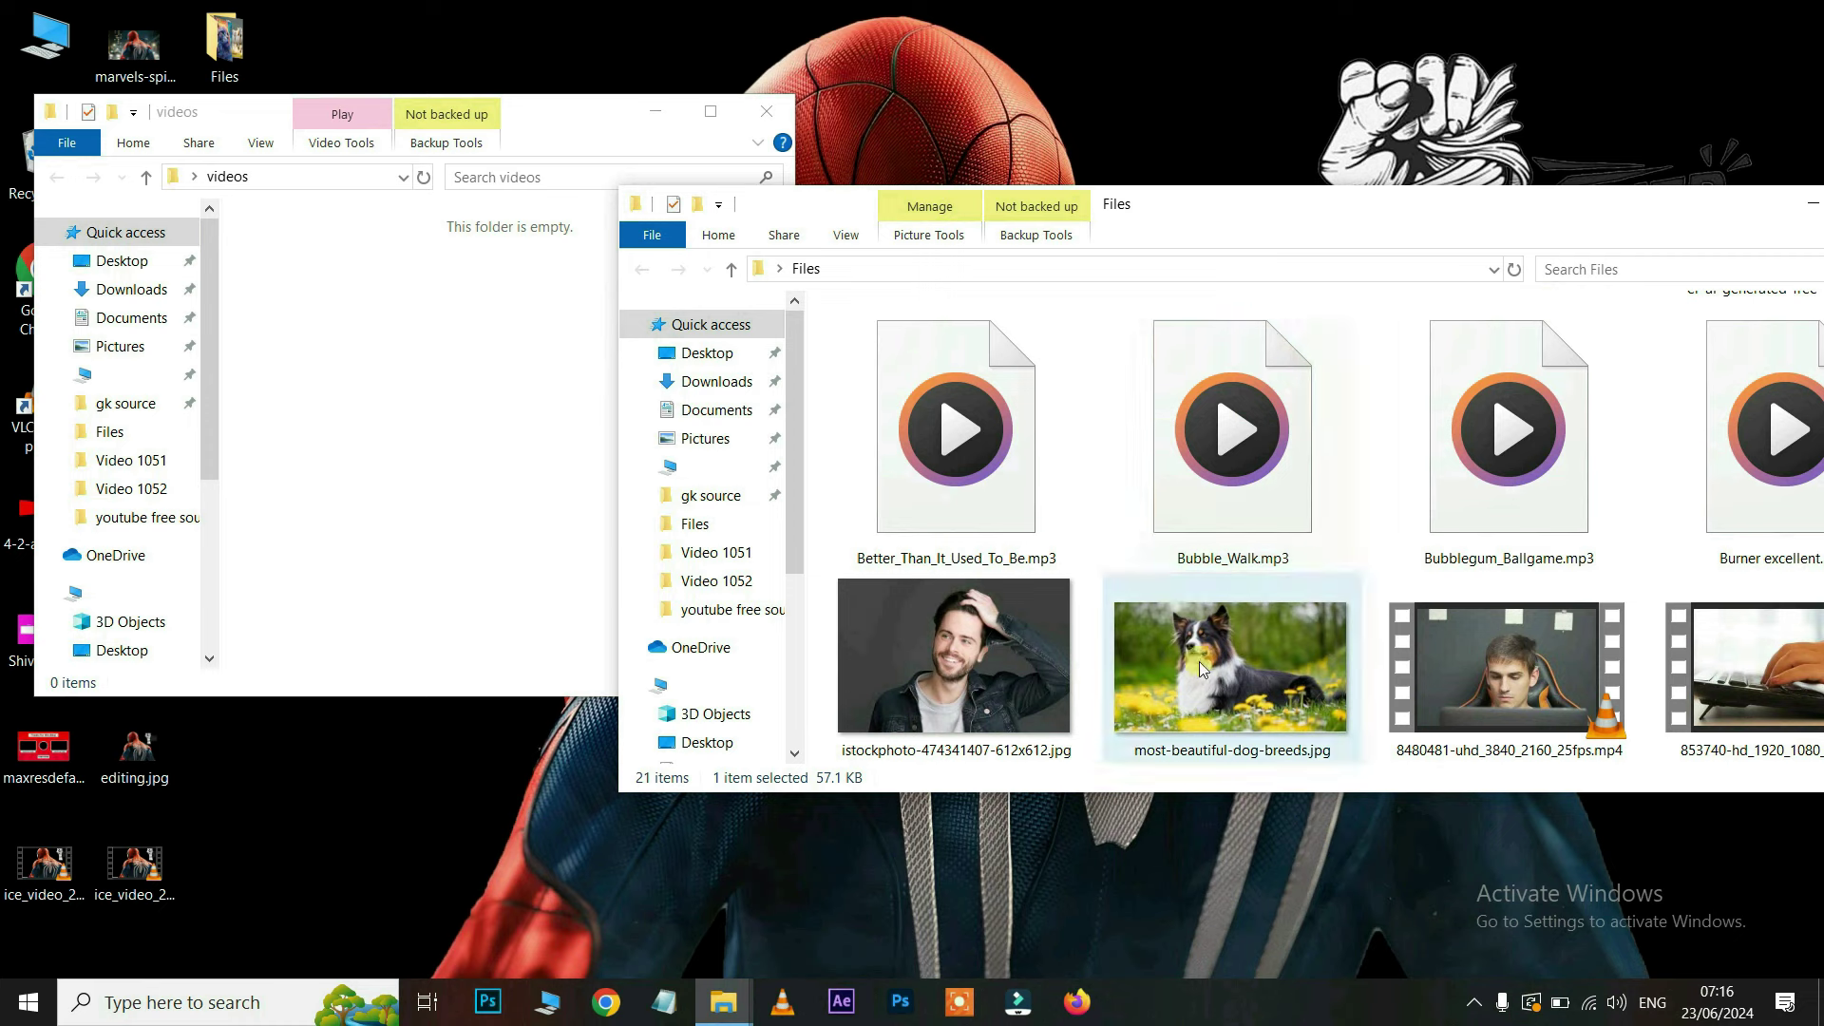
left_click(1215, 680, "ctrl")
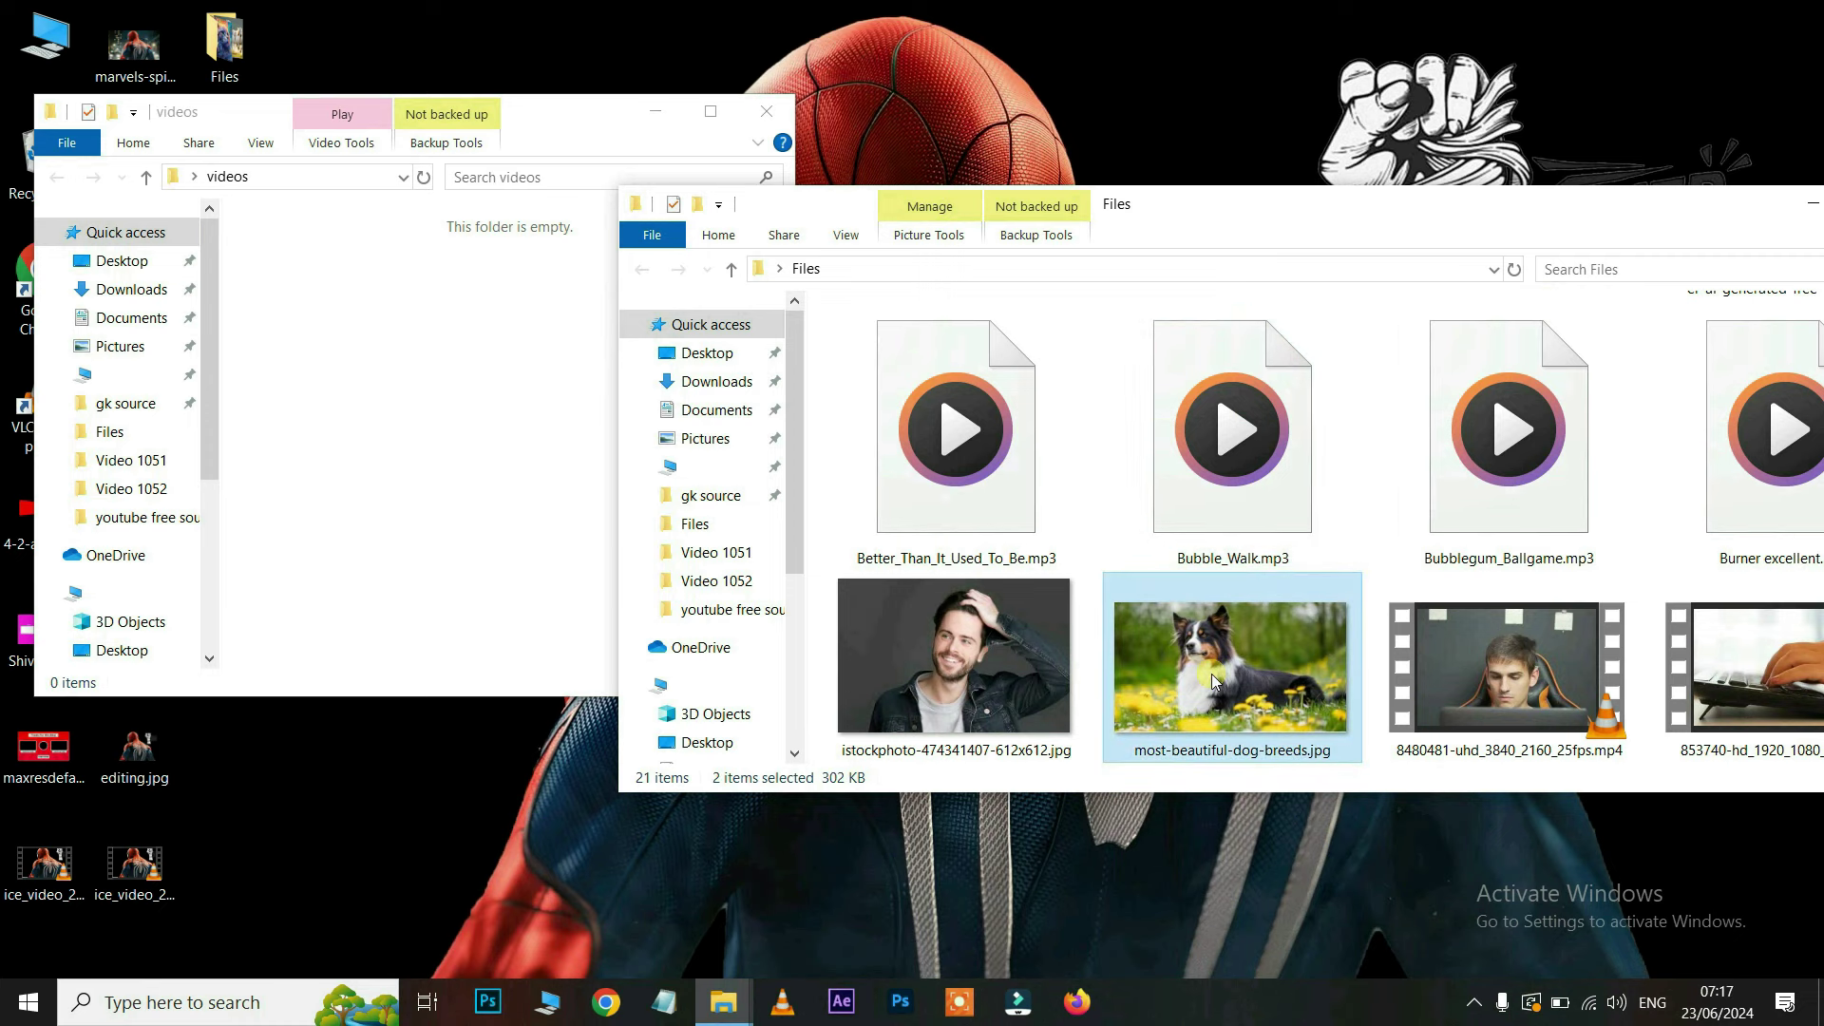
left_click(1215, 680, "ctrl")
scroll(1267, 517, "up", 5)
left_click(1489, 568, "ctrl")
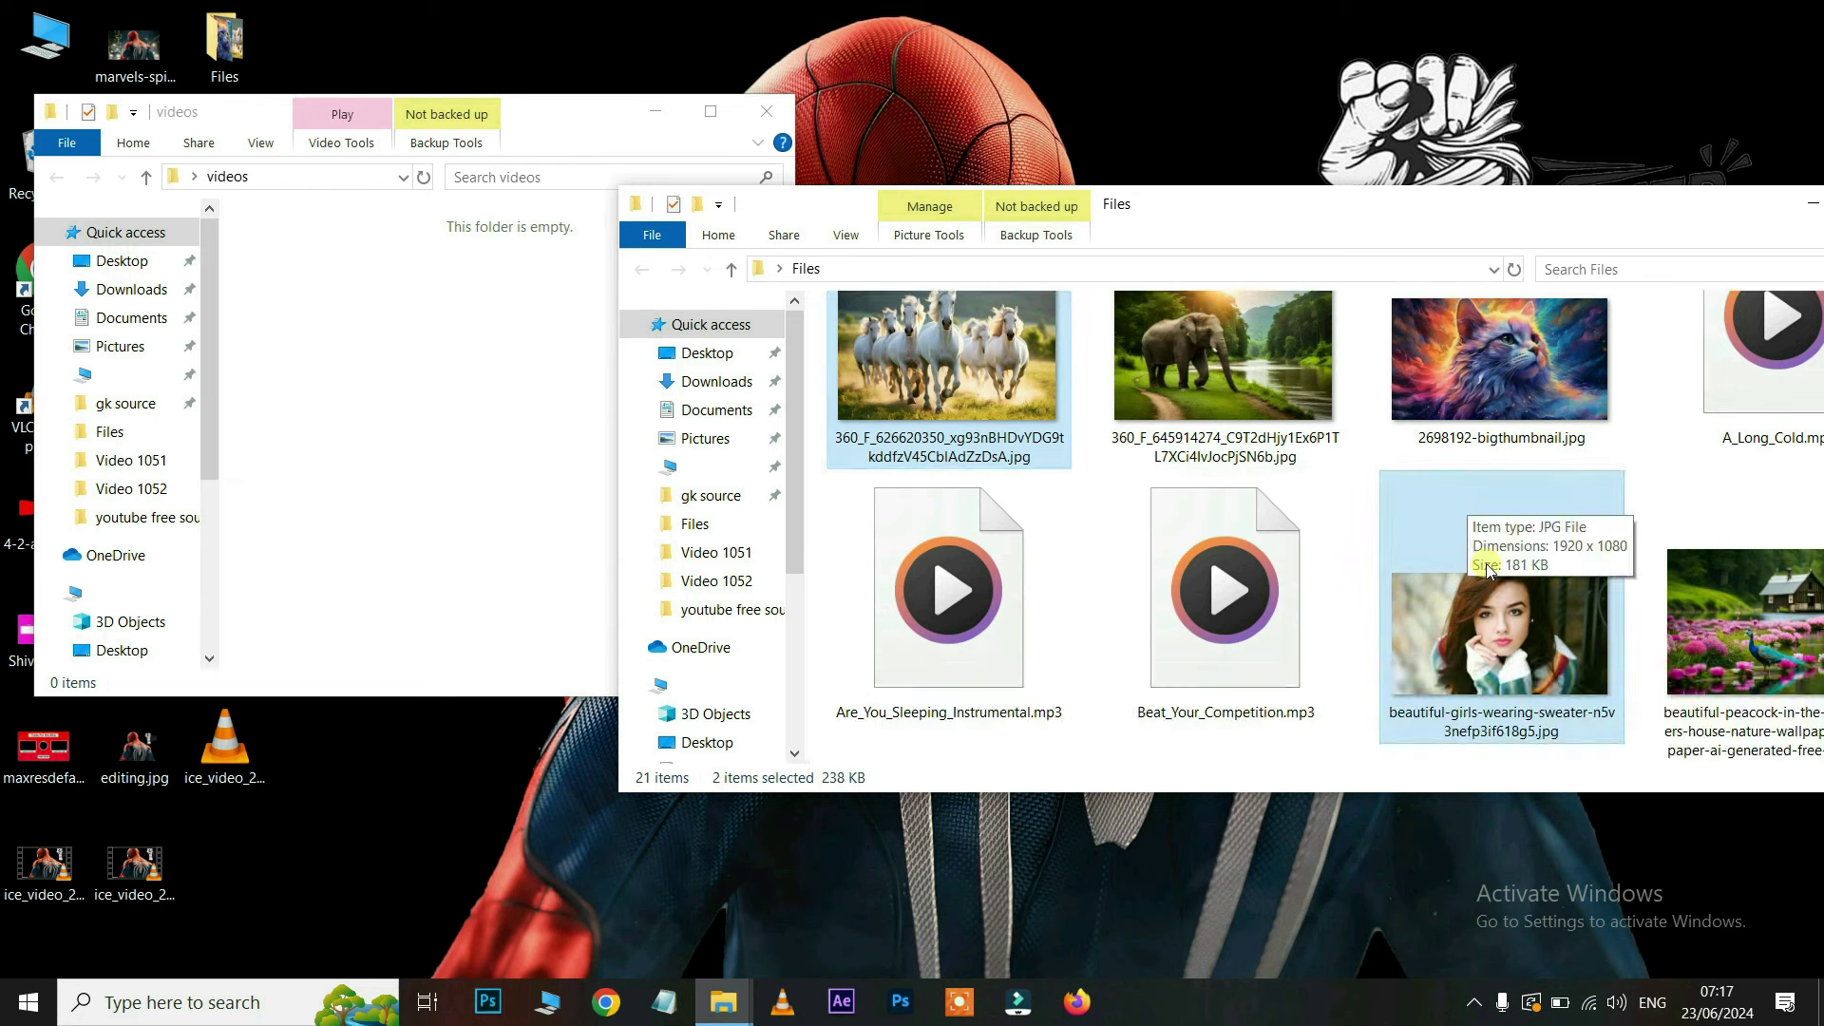
scroll(1489, 568, "down", 3)
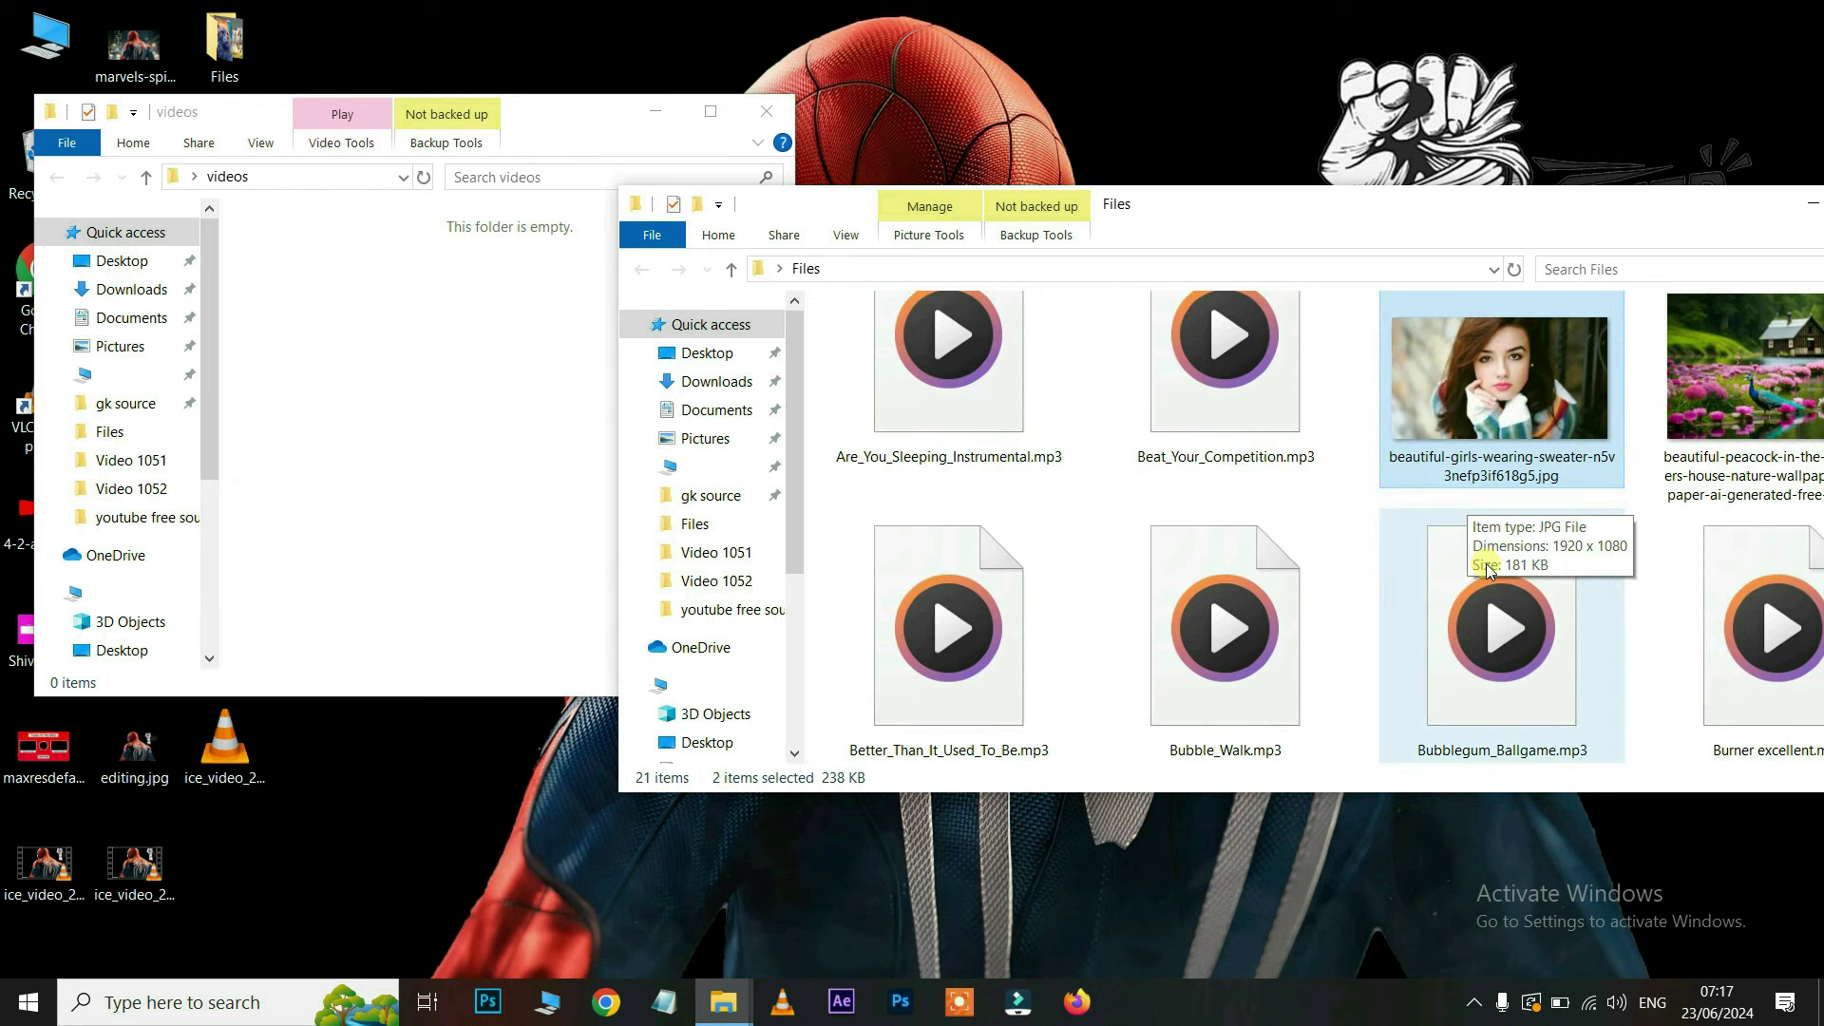
scroll(1488, 568, "down", 2)
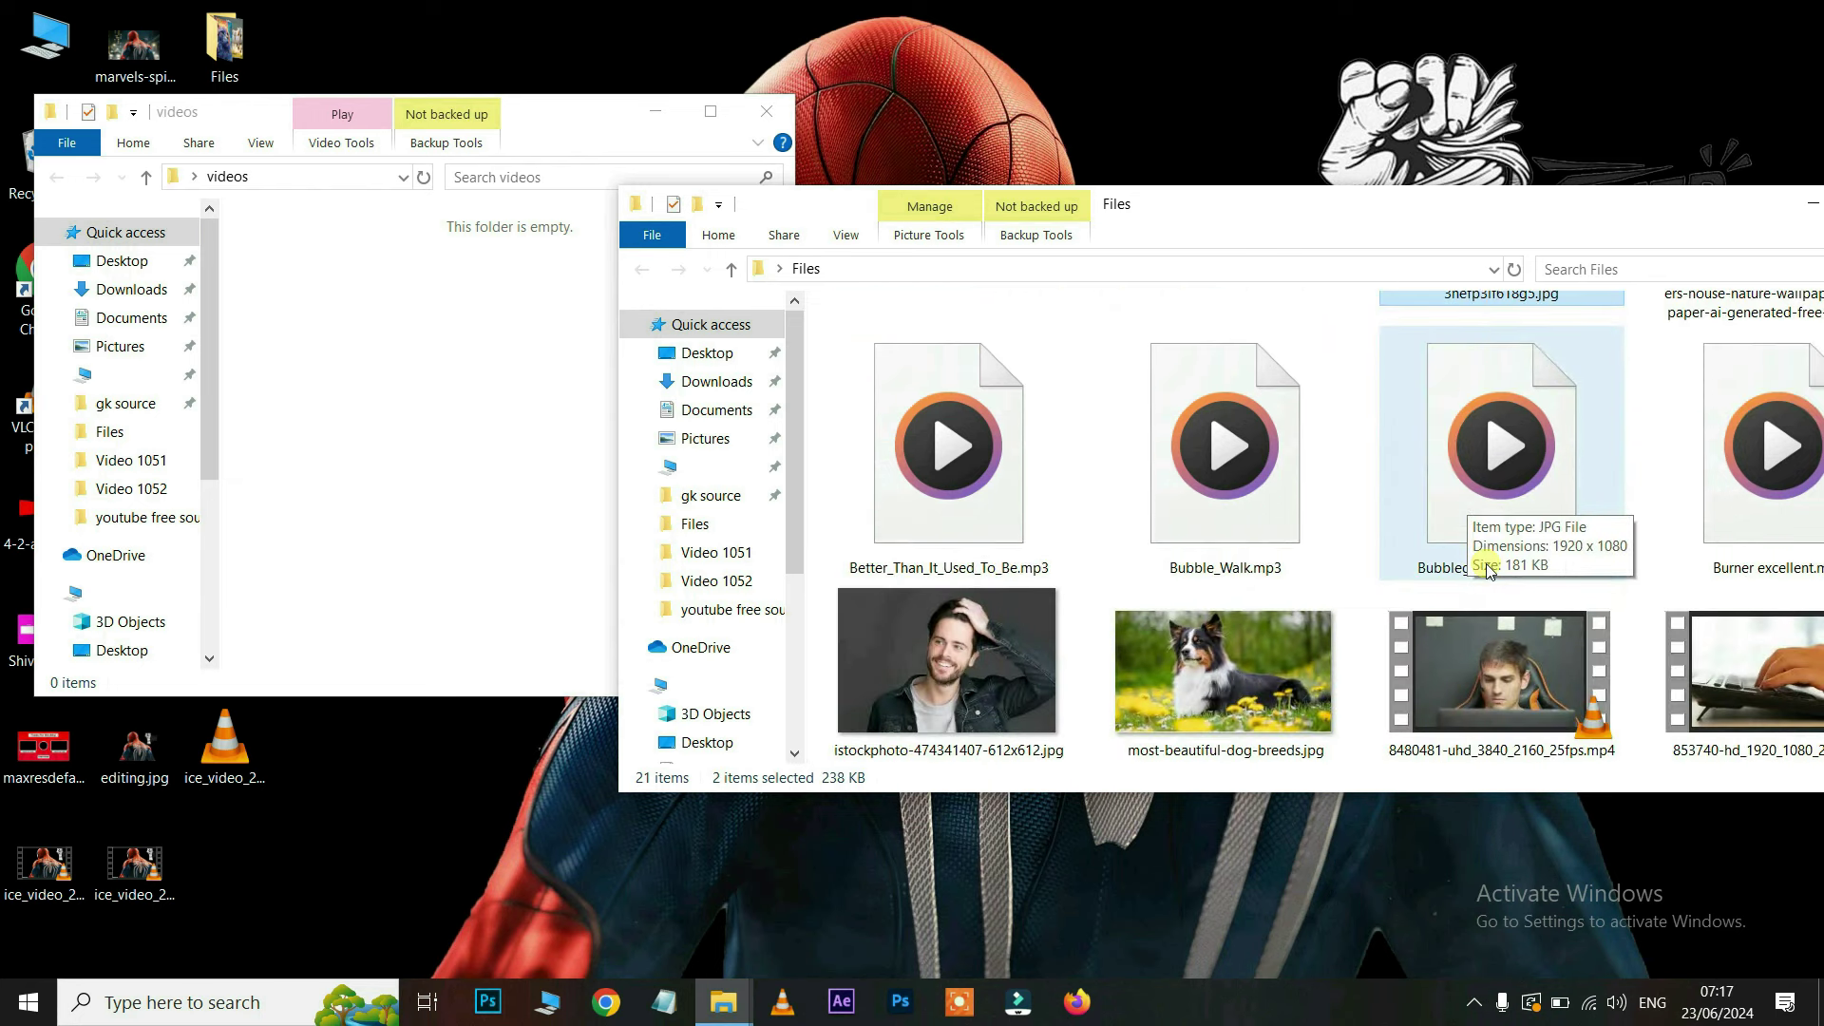
left_click(946, 488, "ctrl")
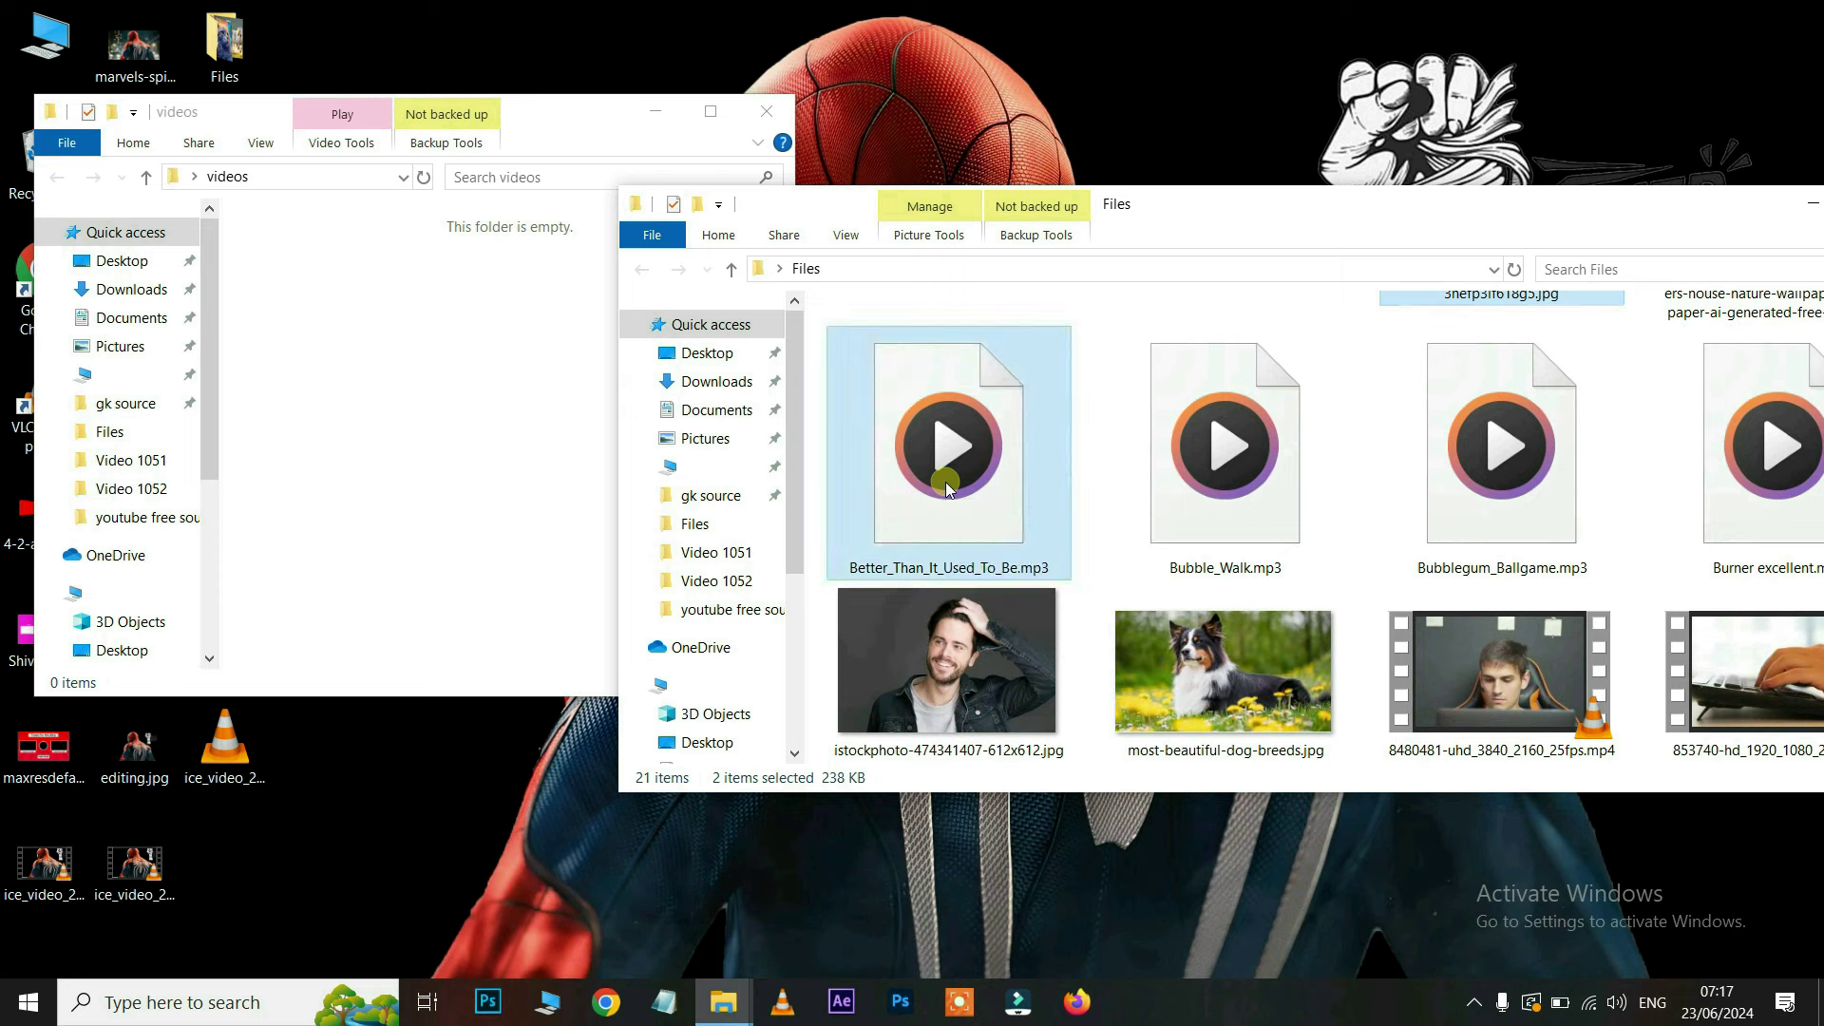
left_click(1207, 670, "ctrl")
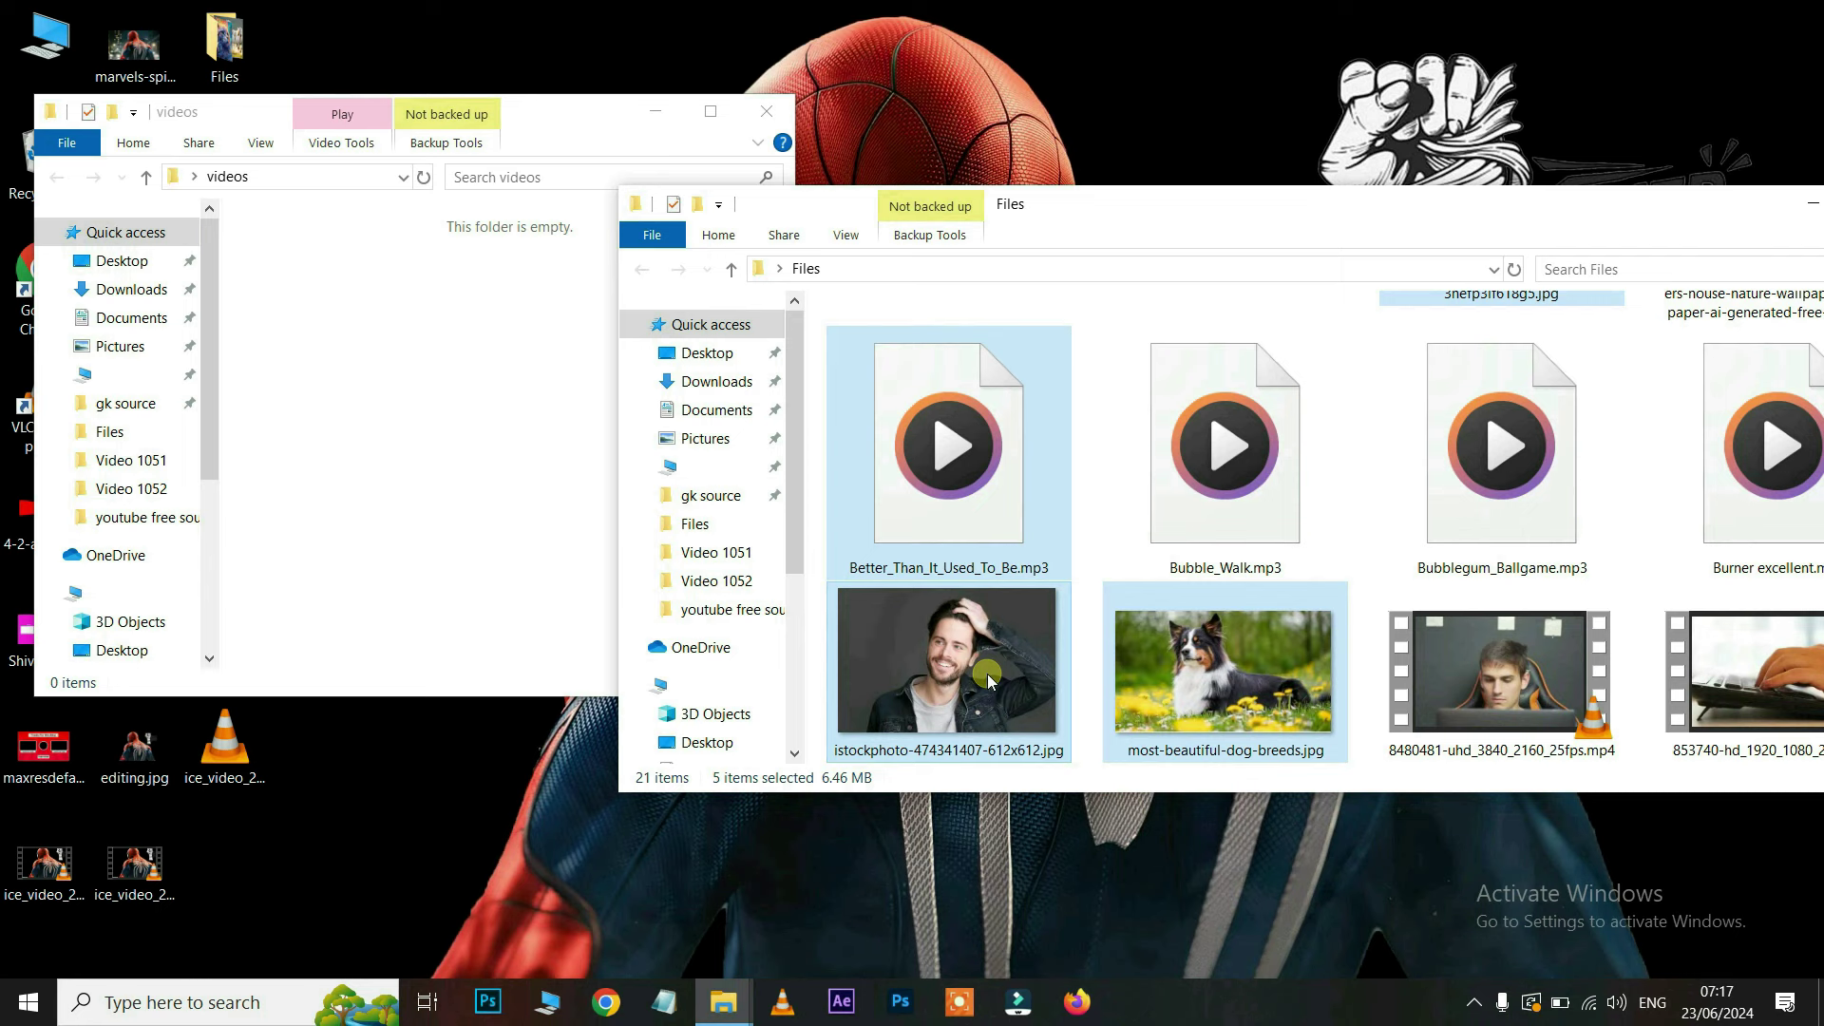
Drag the five files into the videos window, then drag them back into Files.
left_click_drag(988, 675, 440, 503)
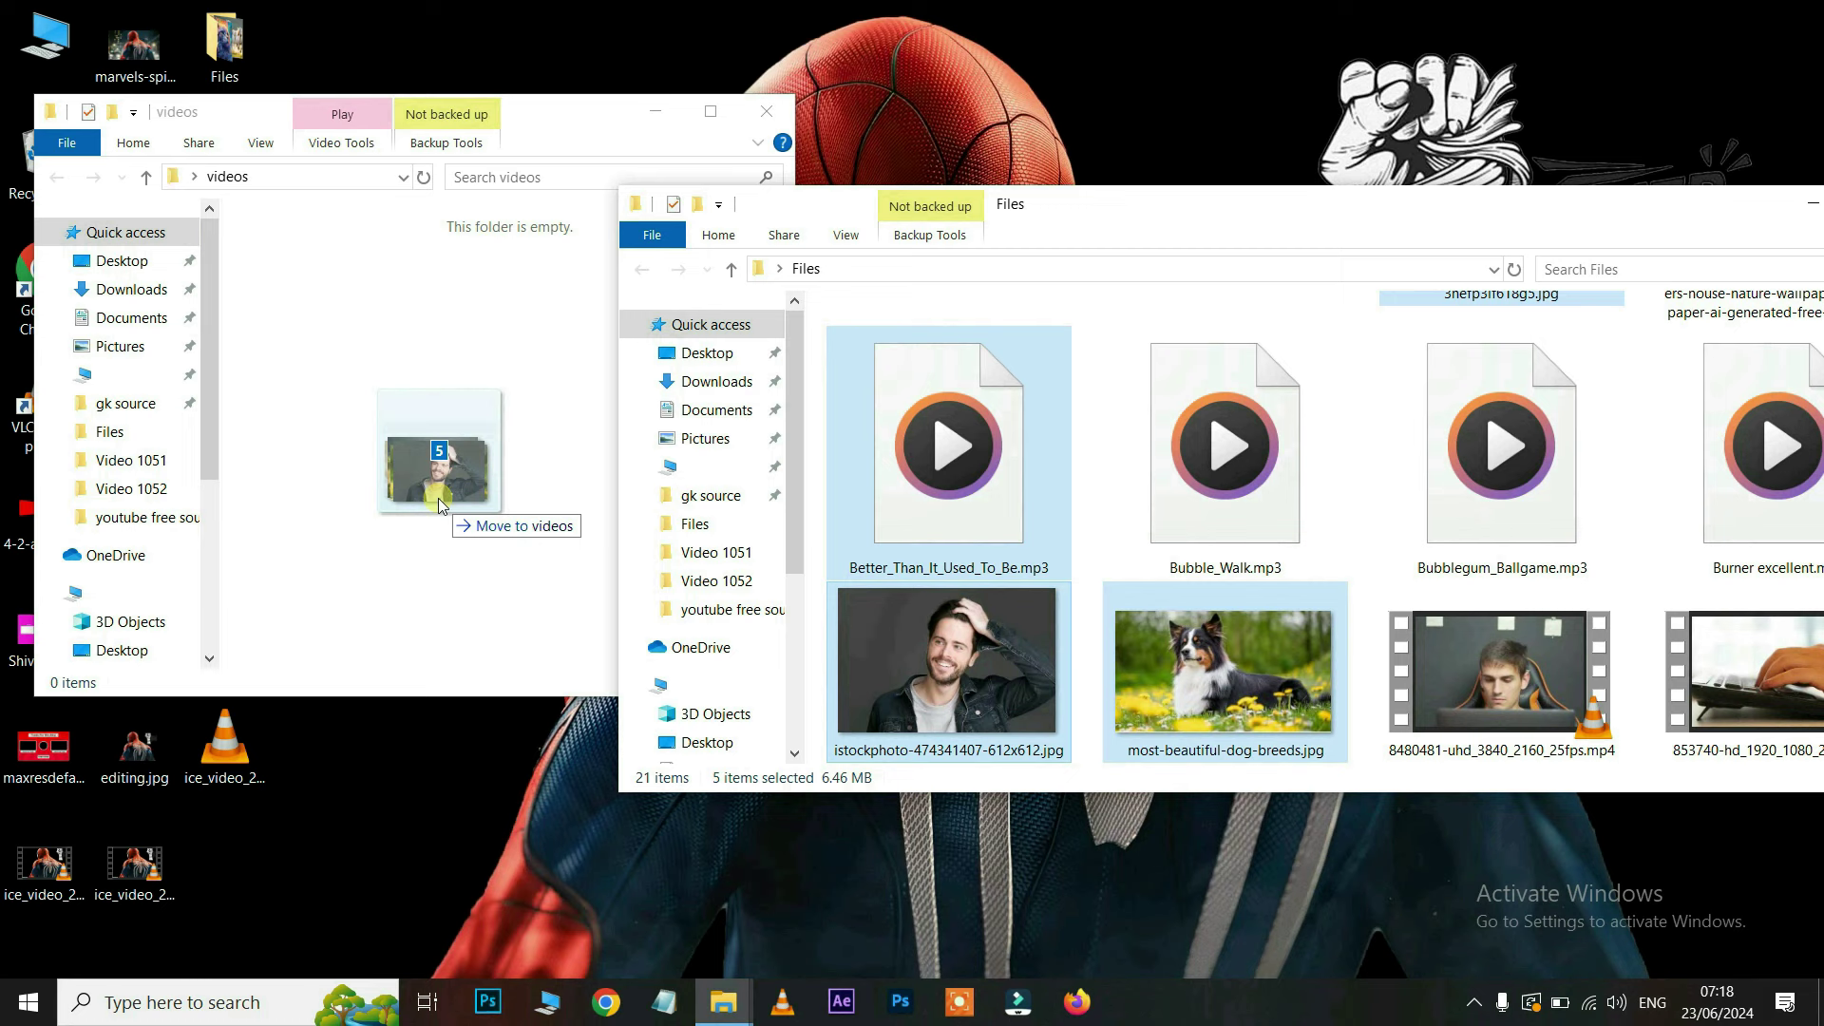
left_click_drag(440, 503, 440, 503)
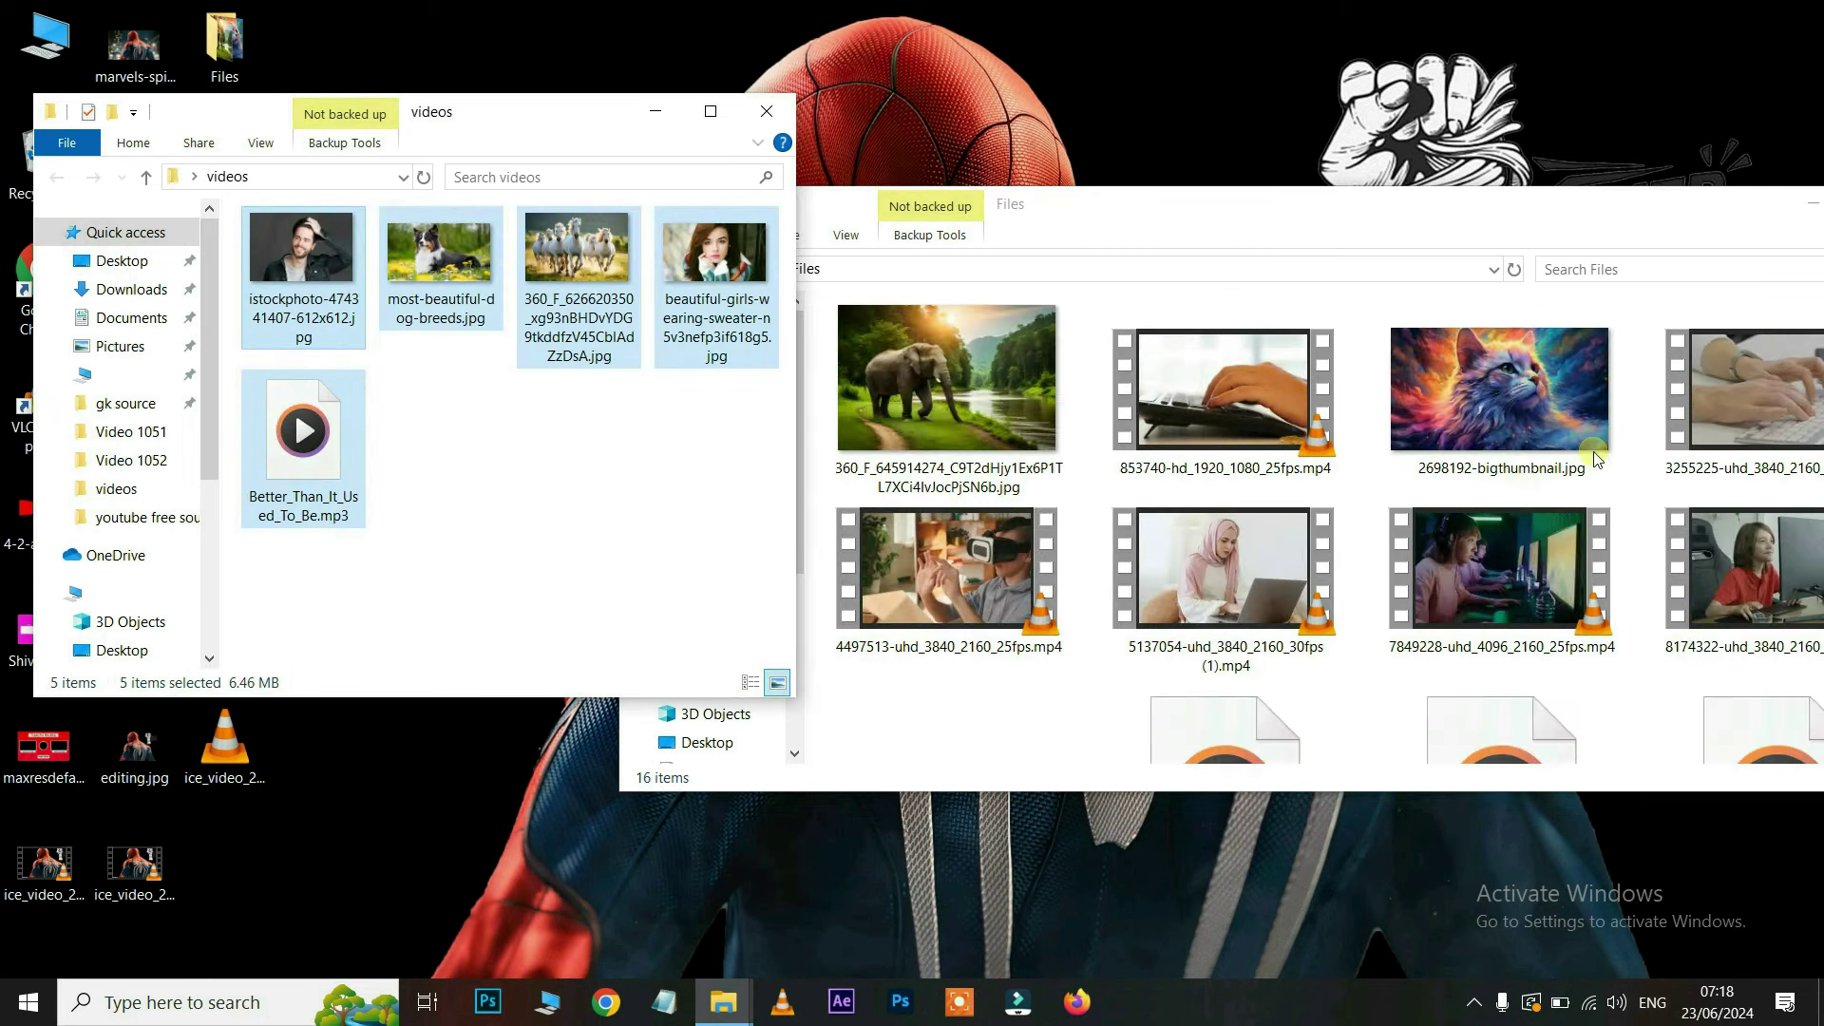
left_click_drag(1720, 204, 1293, 267)
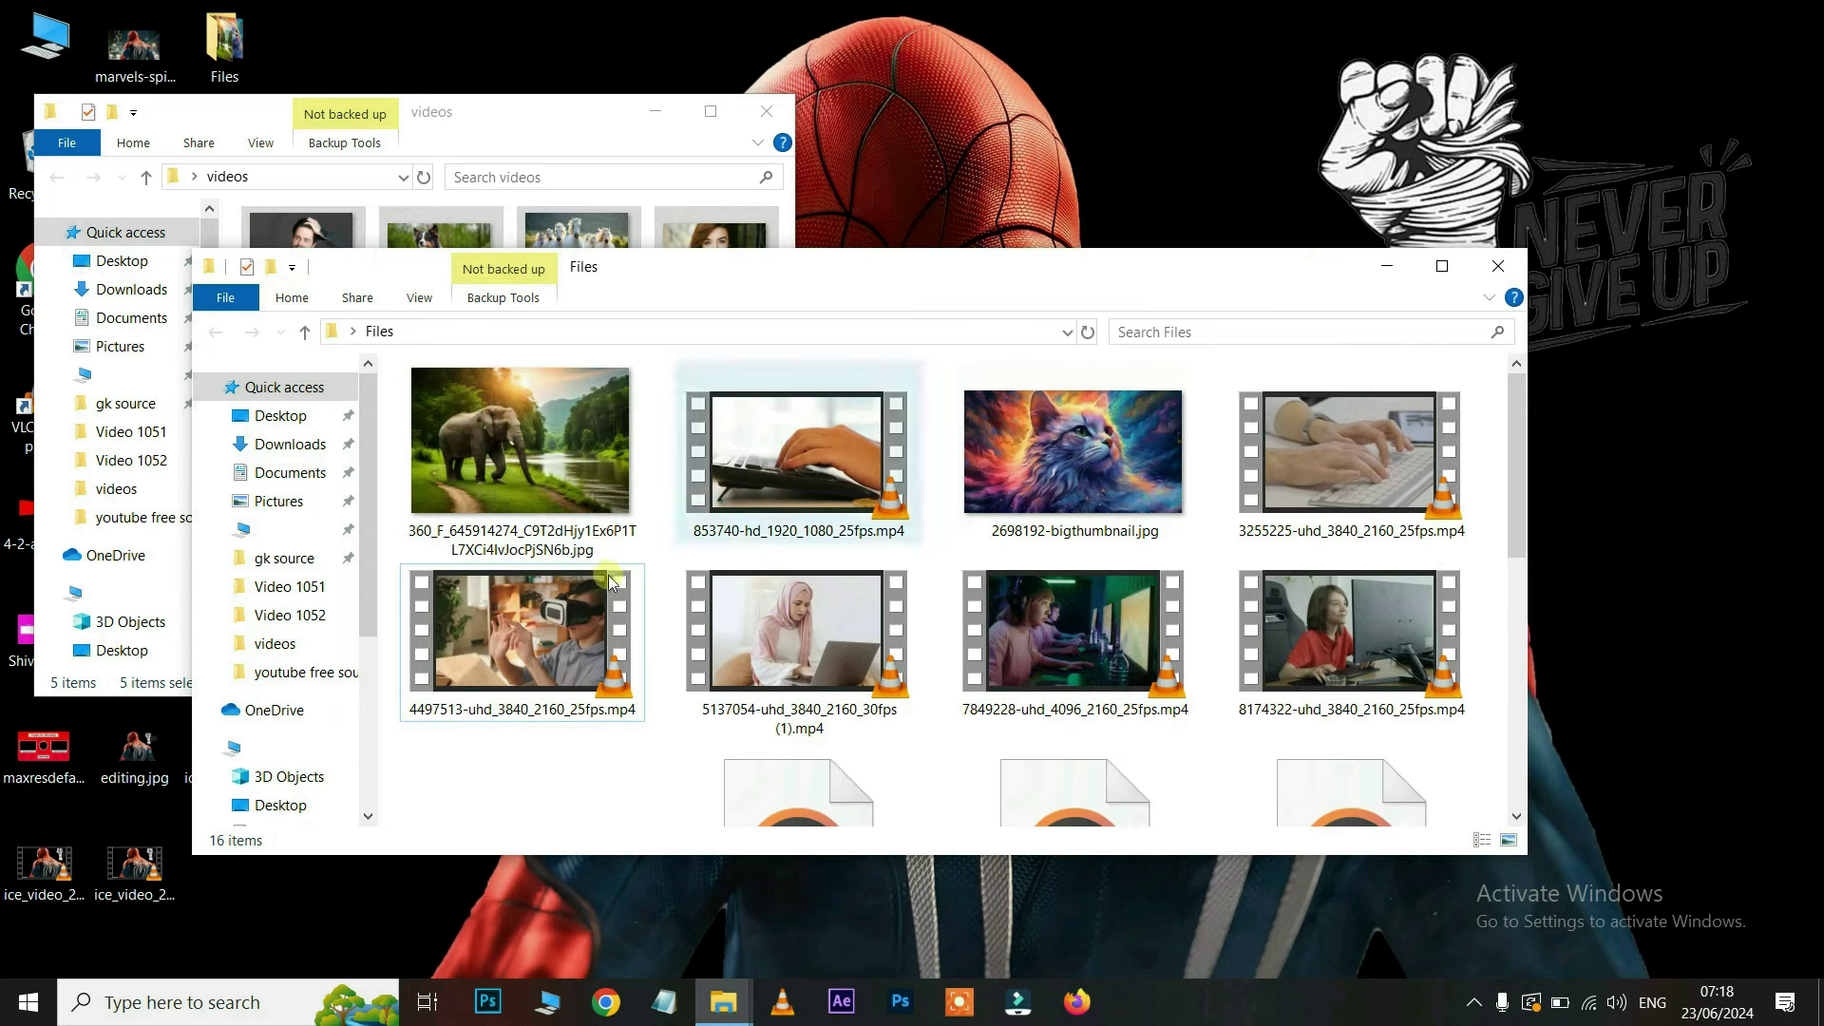
scroll(981, 469, "down", 3)
scroll(986, 467, "up", 3)
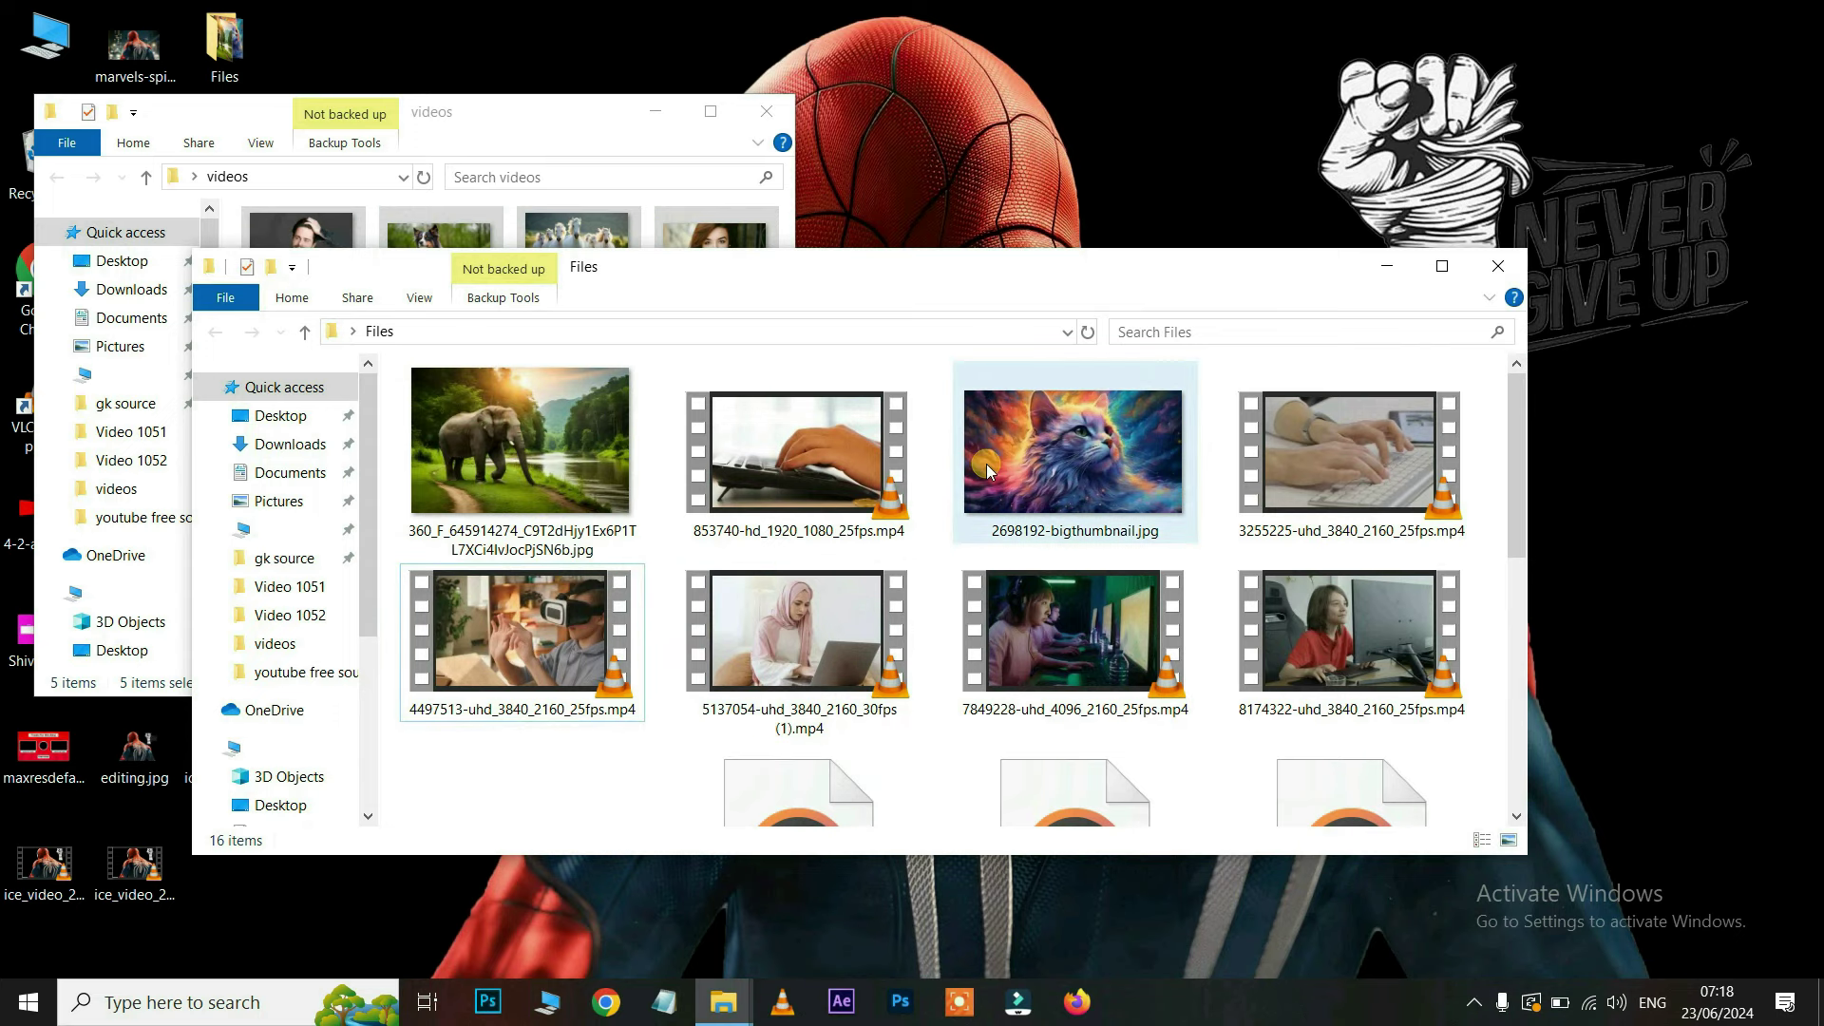
left_click_drag(923, 277, 1283, 316)
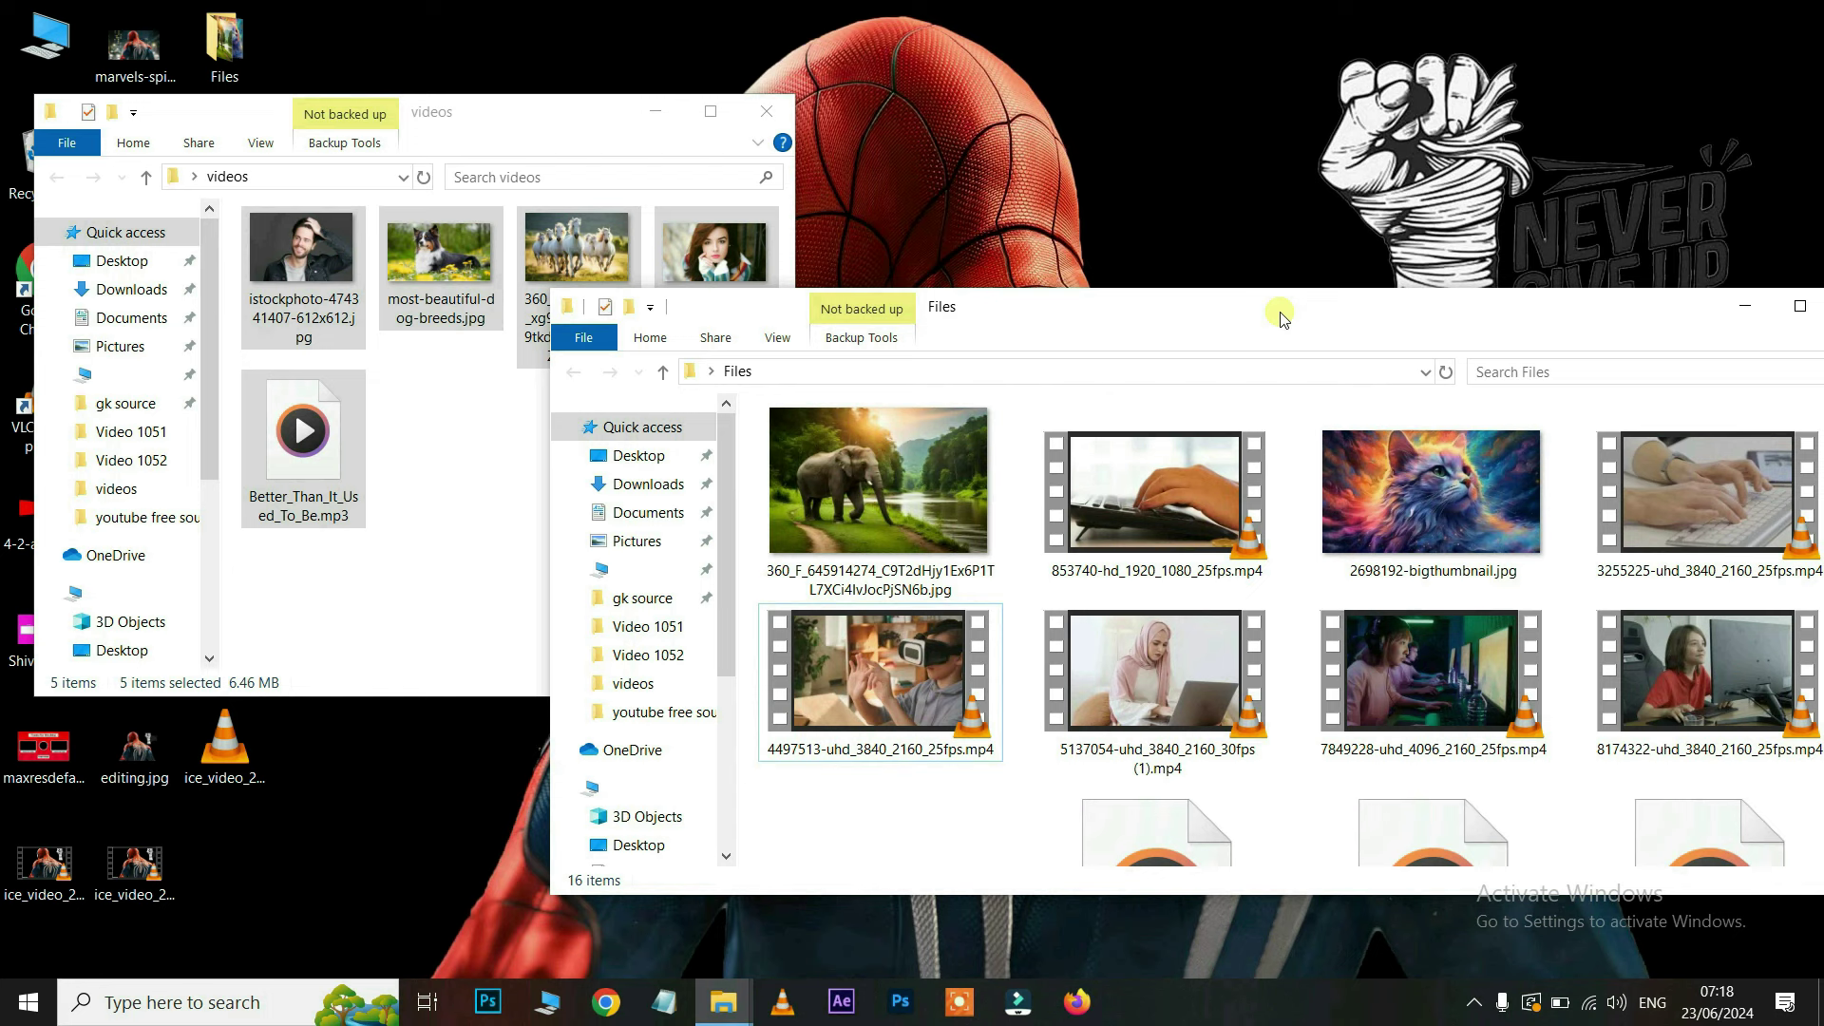
left_click_drag(1280, 316, 1275, 311)
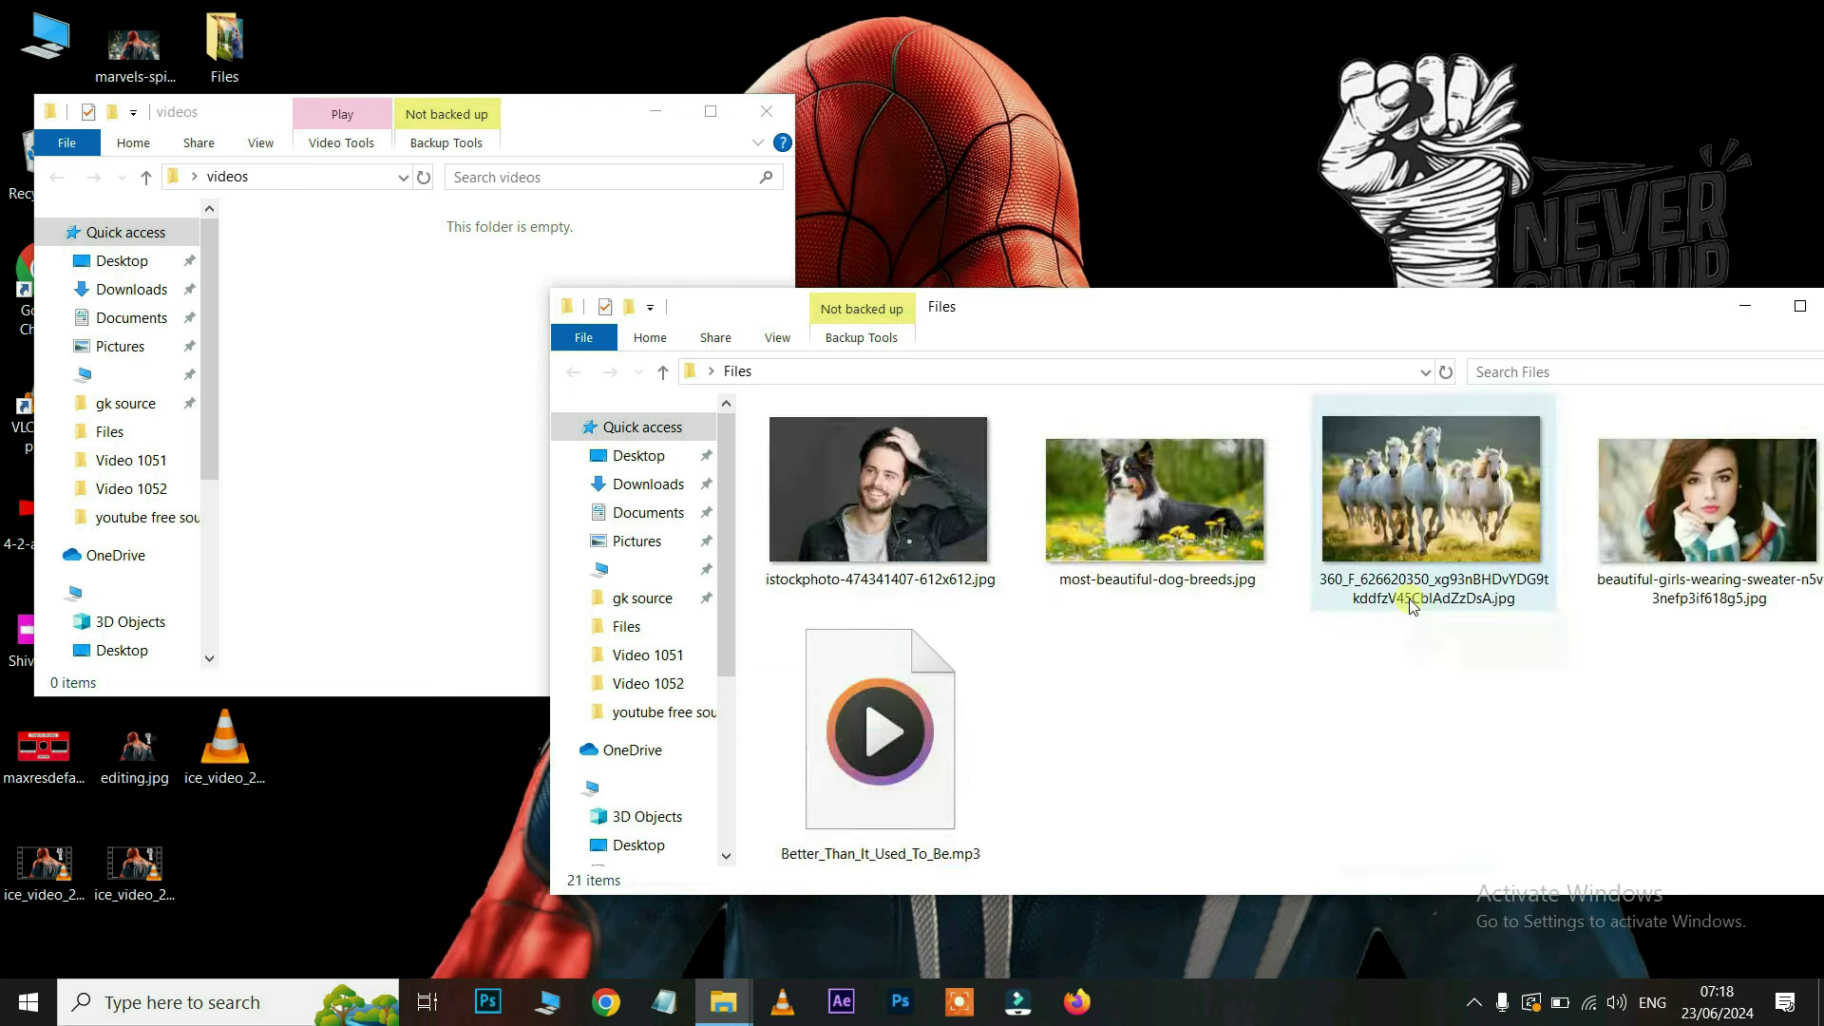
scroll(1289, 697, "up", 2)
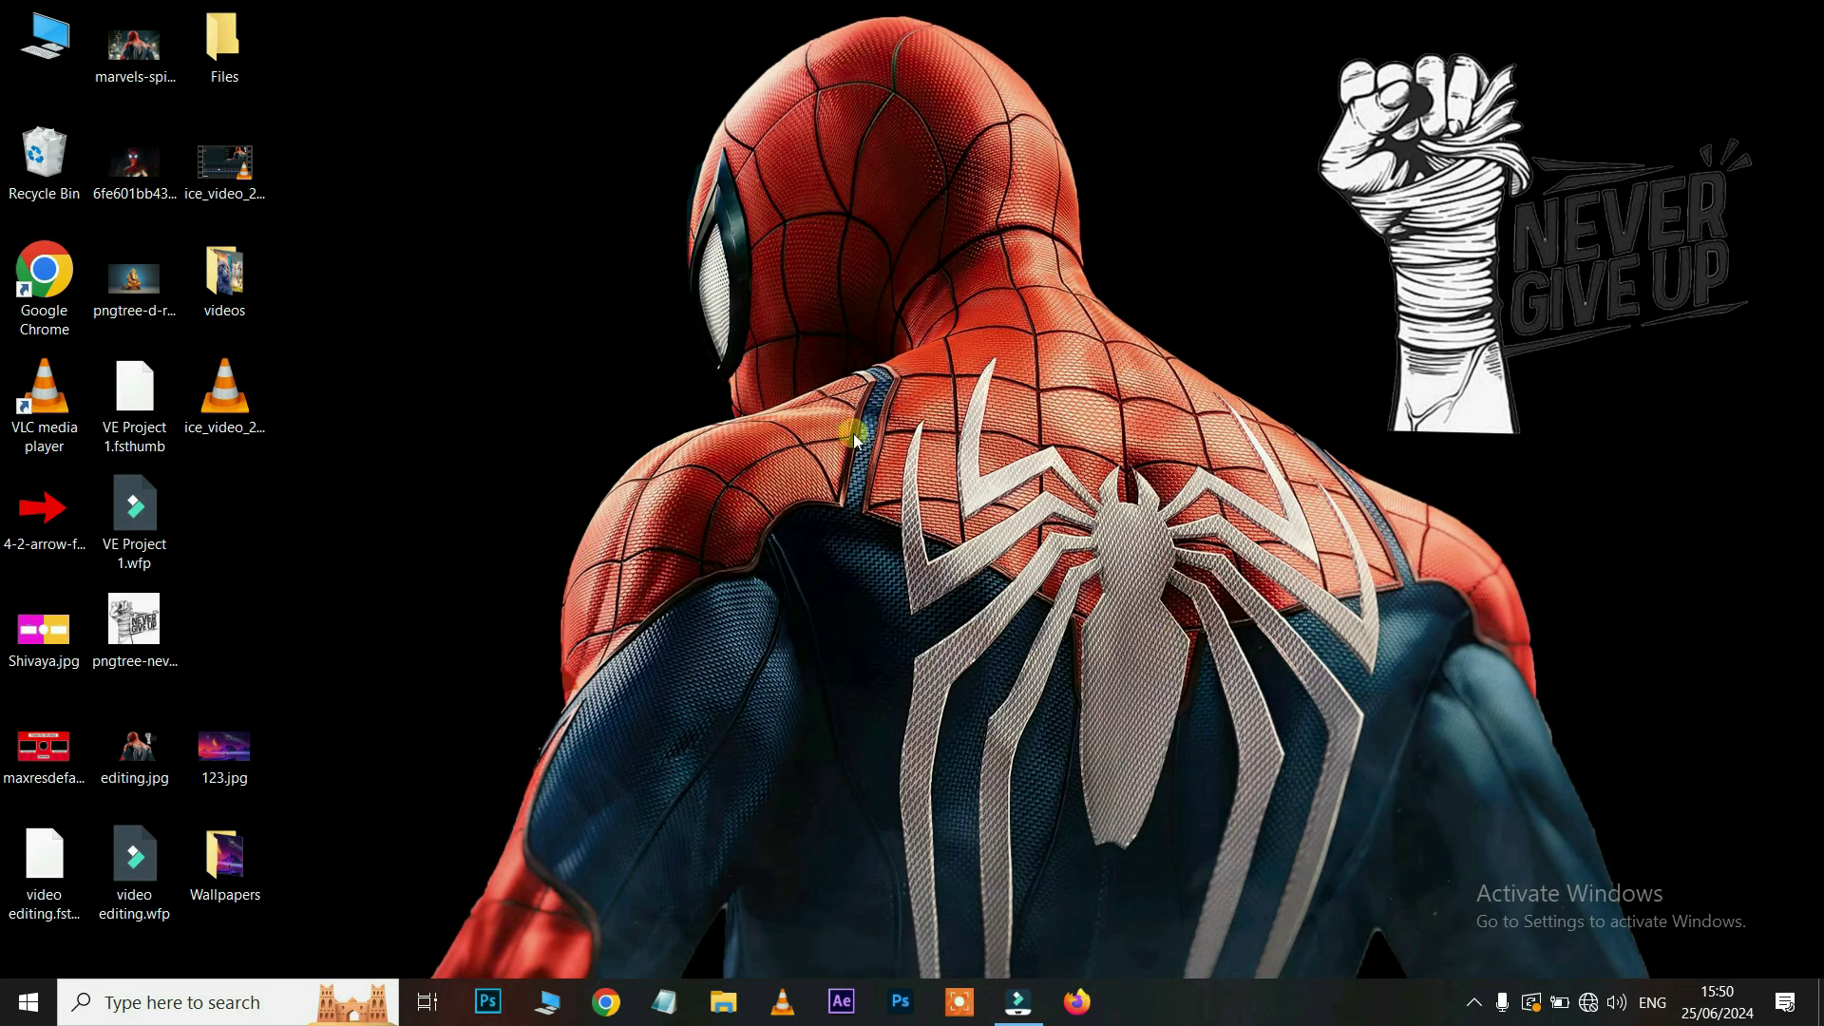
Drag the white-horses image from videos onto the desktop Files icon, then close both windows.
double_click(249, 291)
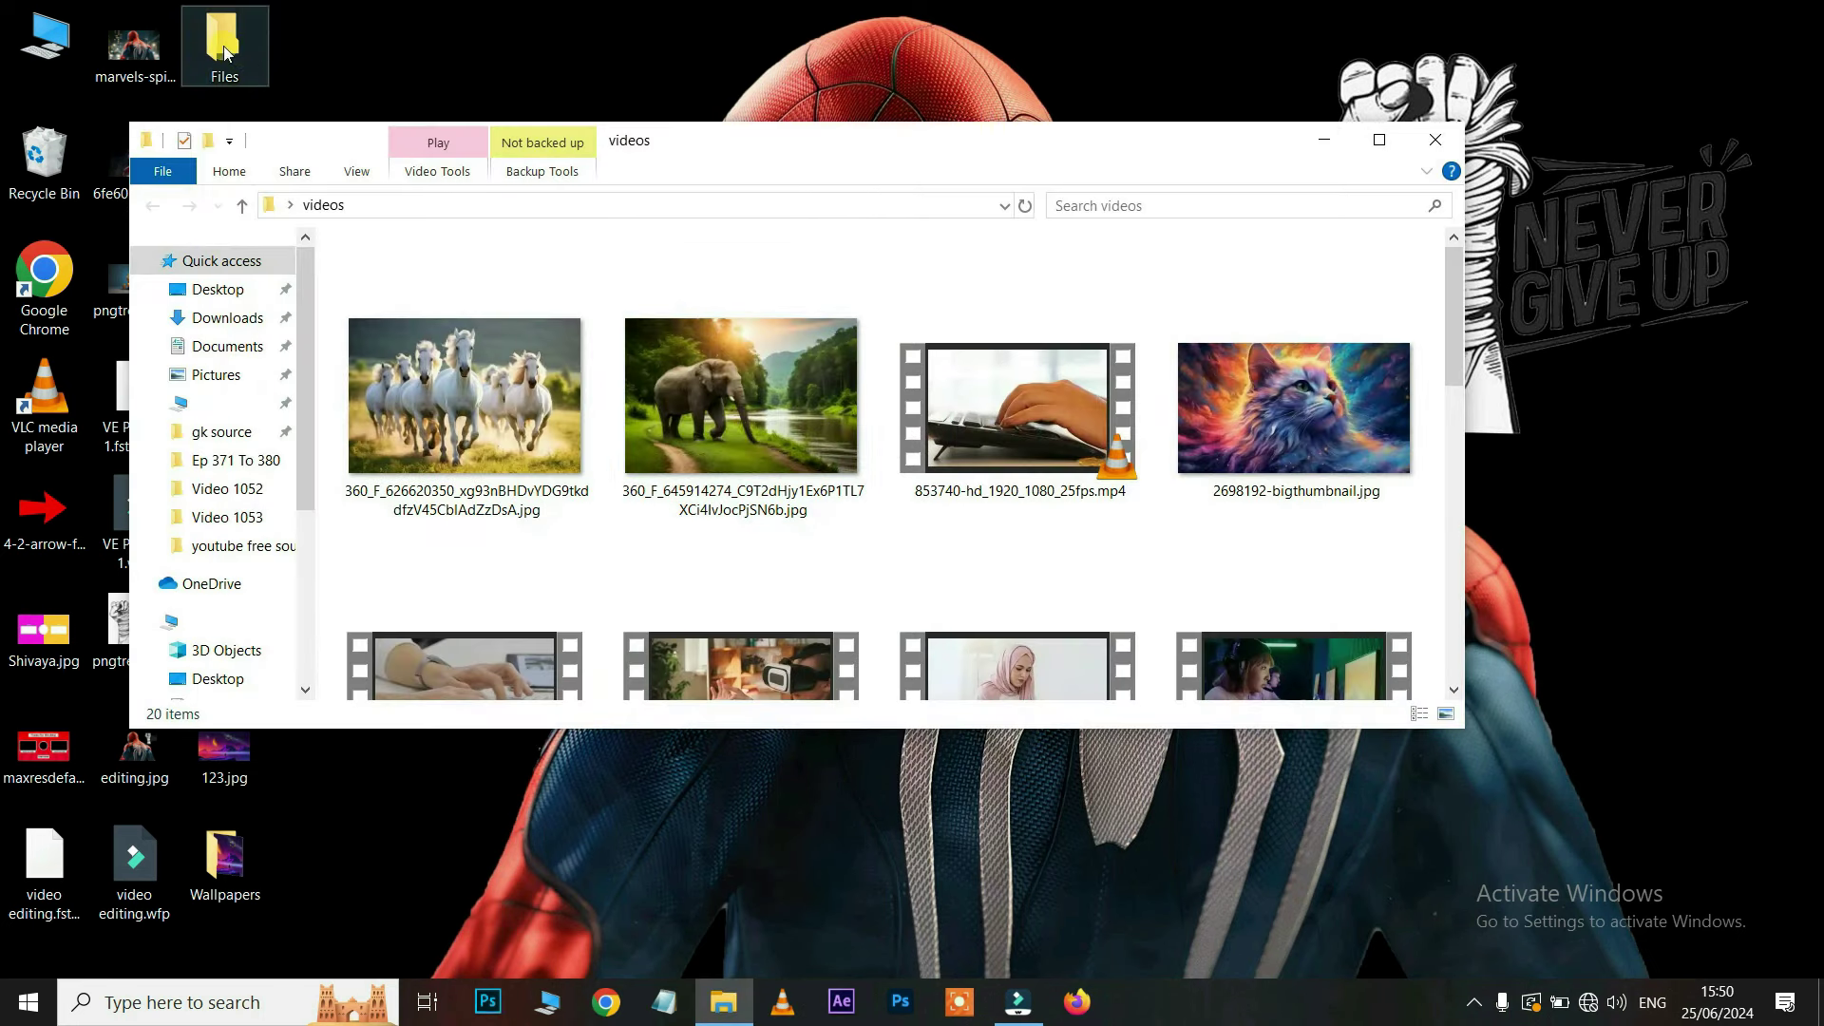
left_click(471, 448)
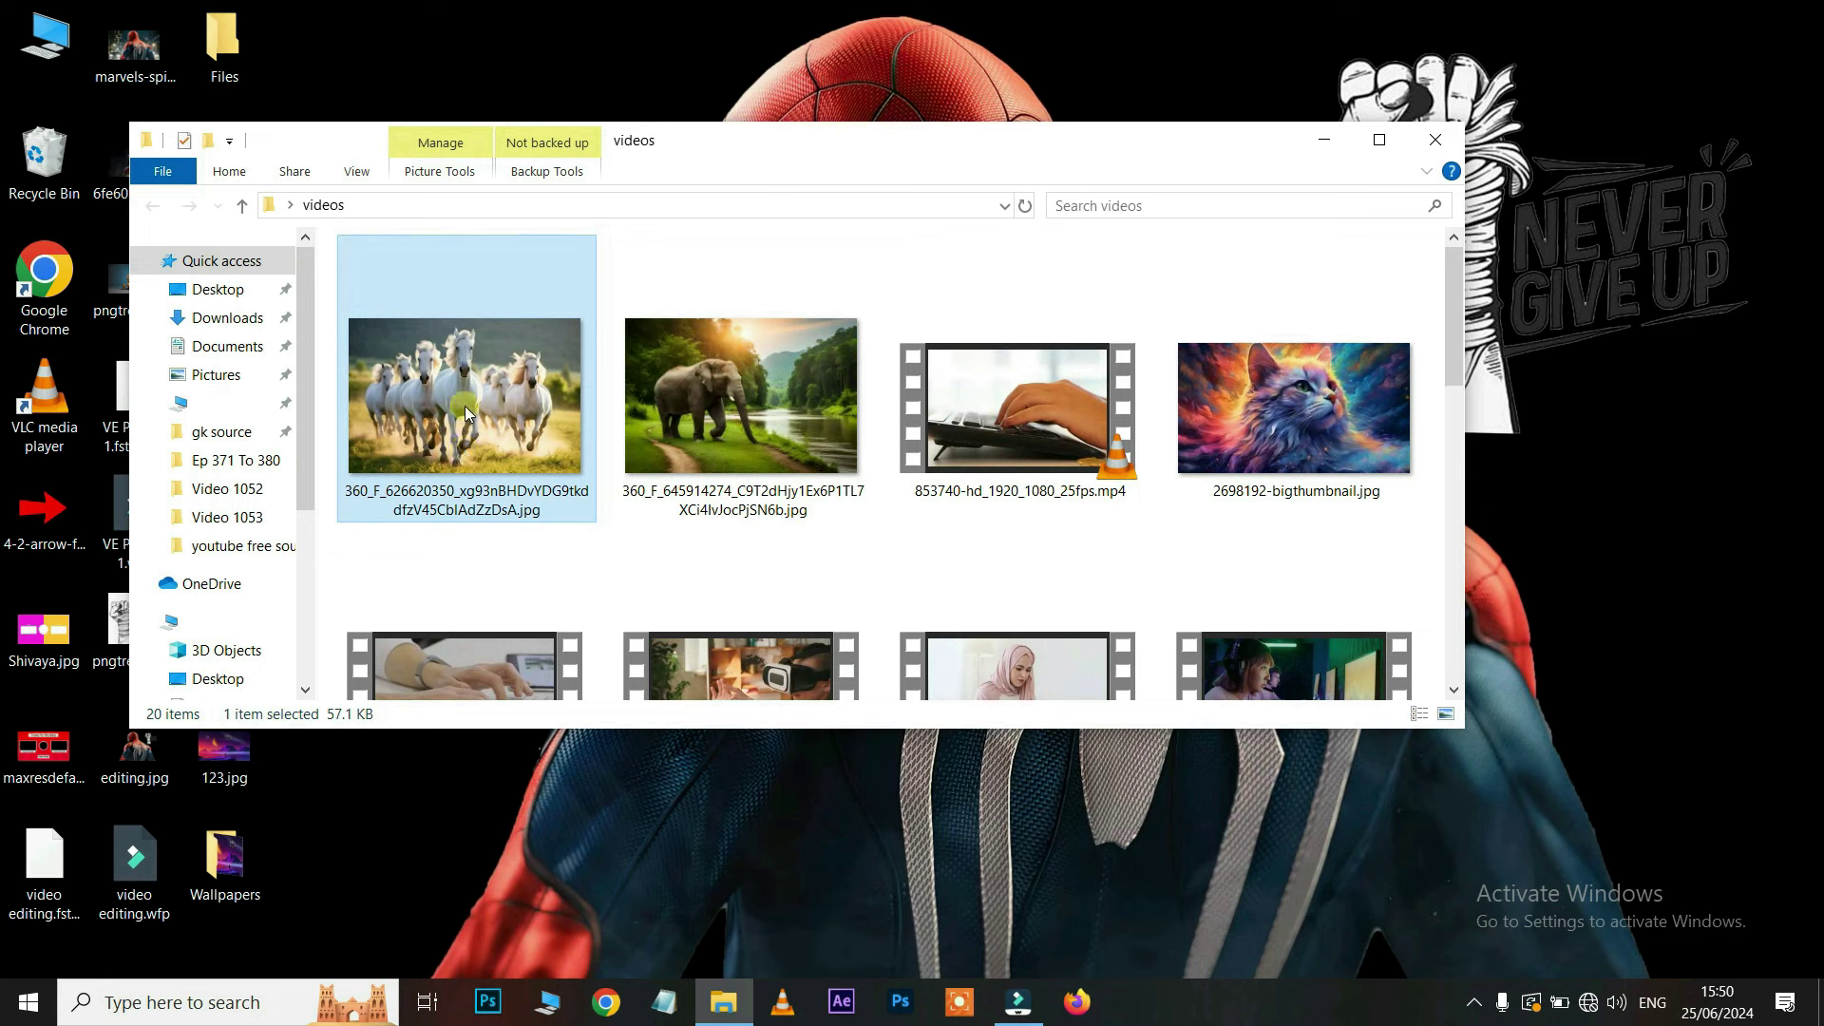
left_click_drag(475, 421, 233, 63)
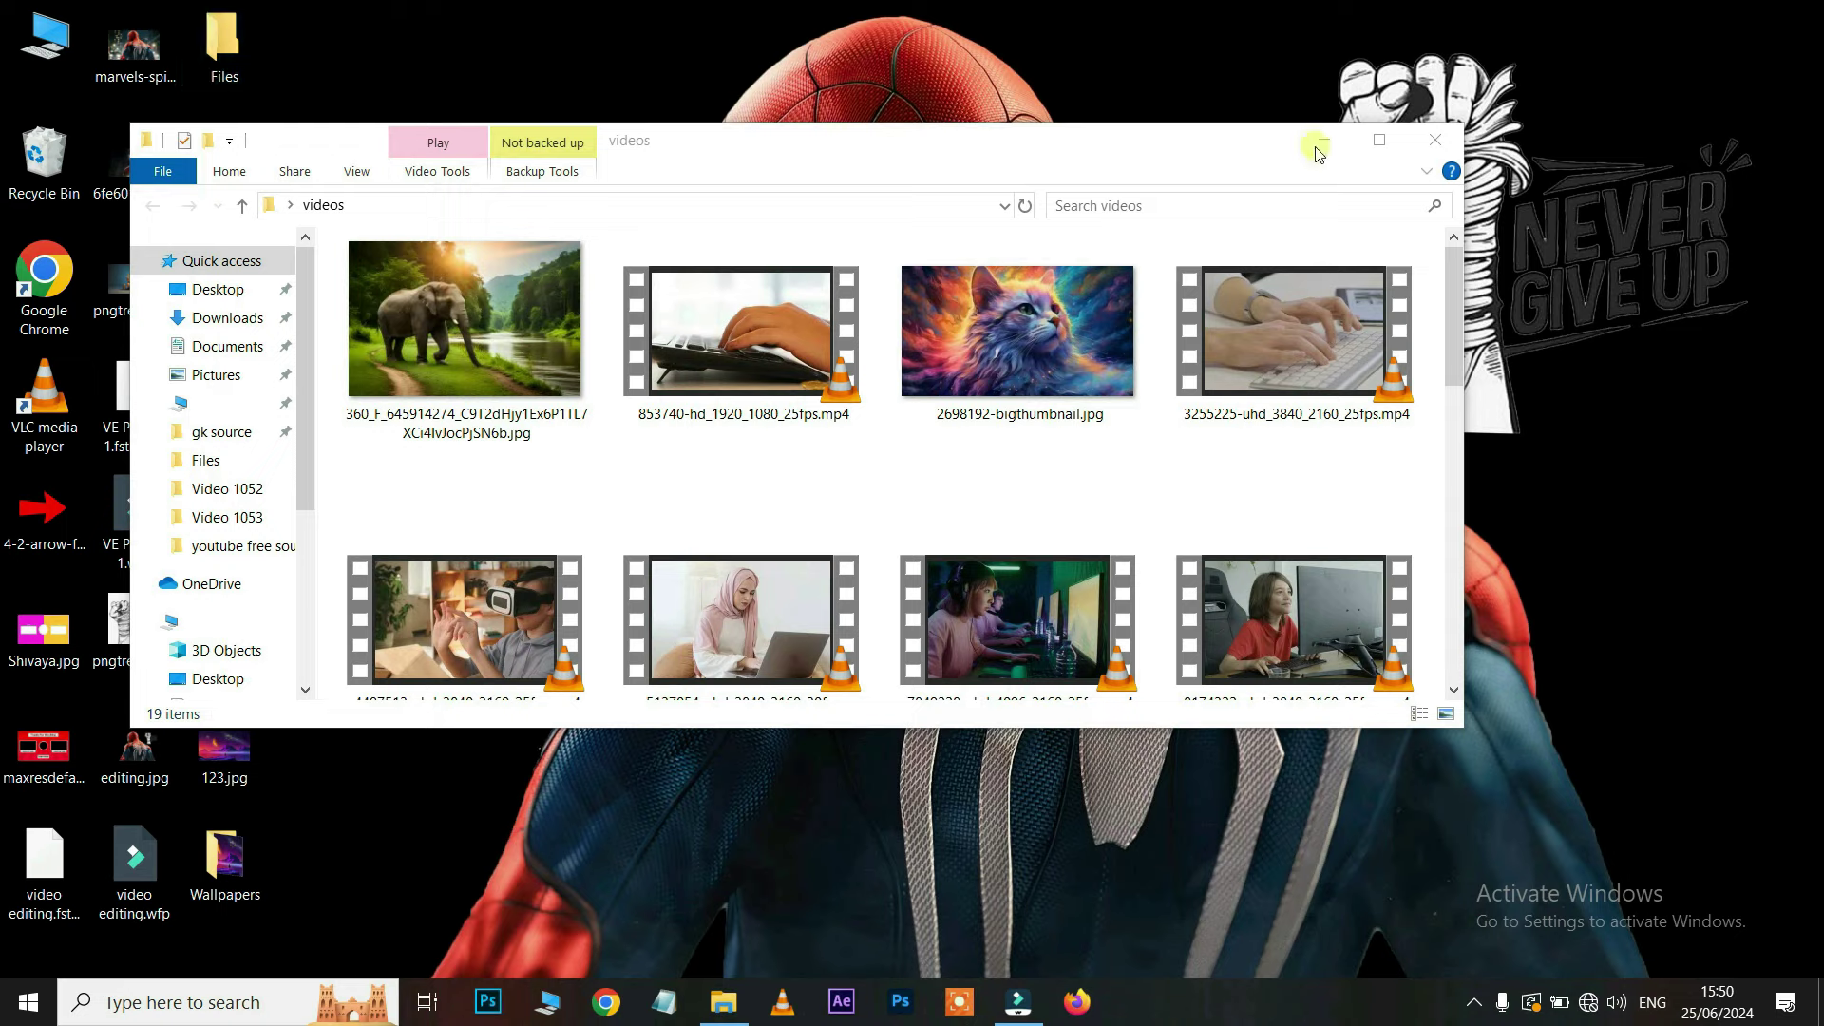
key("alt+F4")
double_click(224, 43)
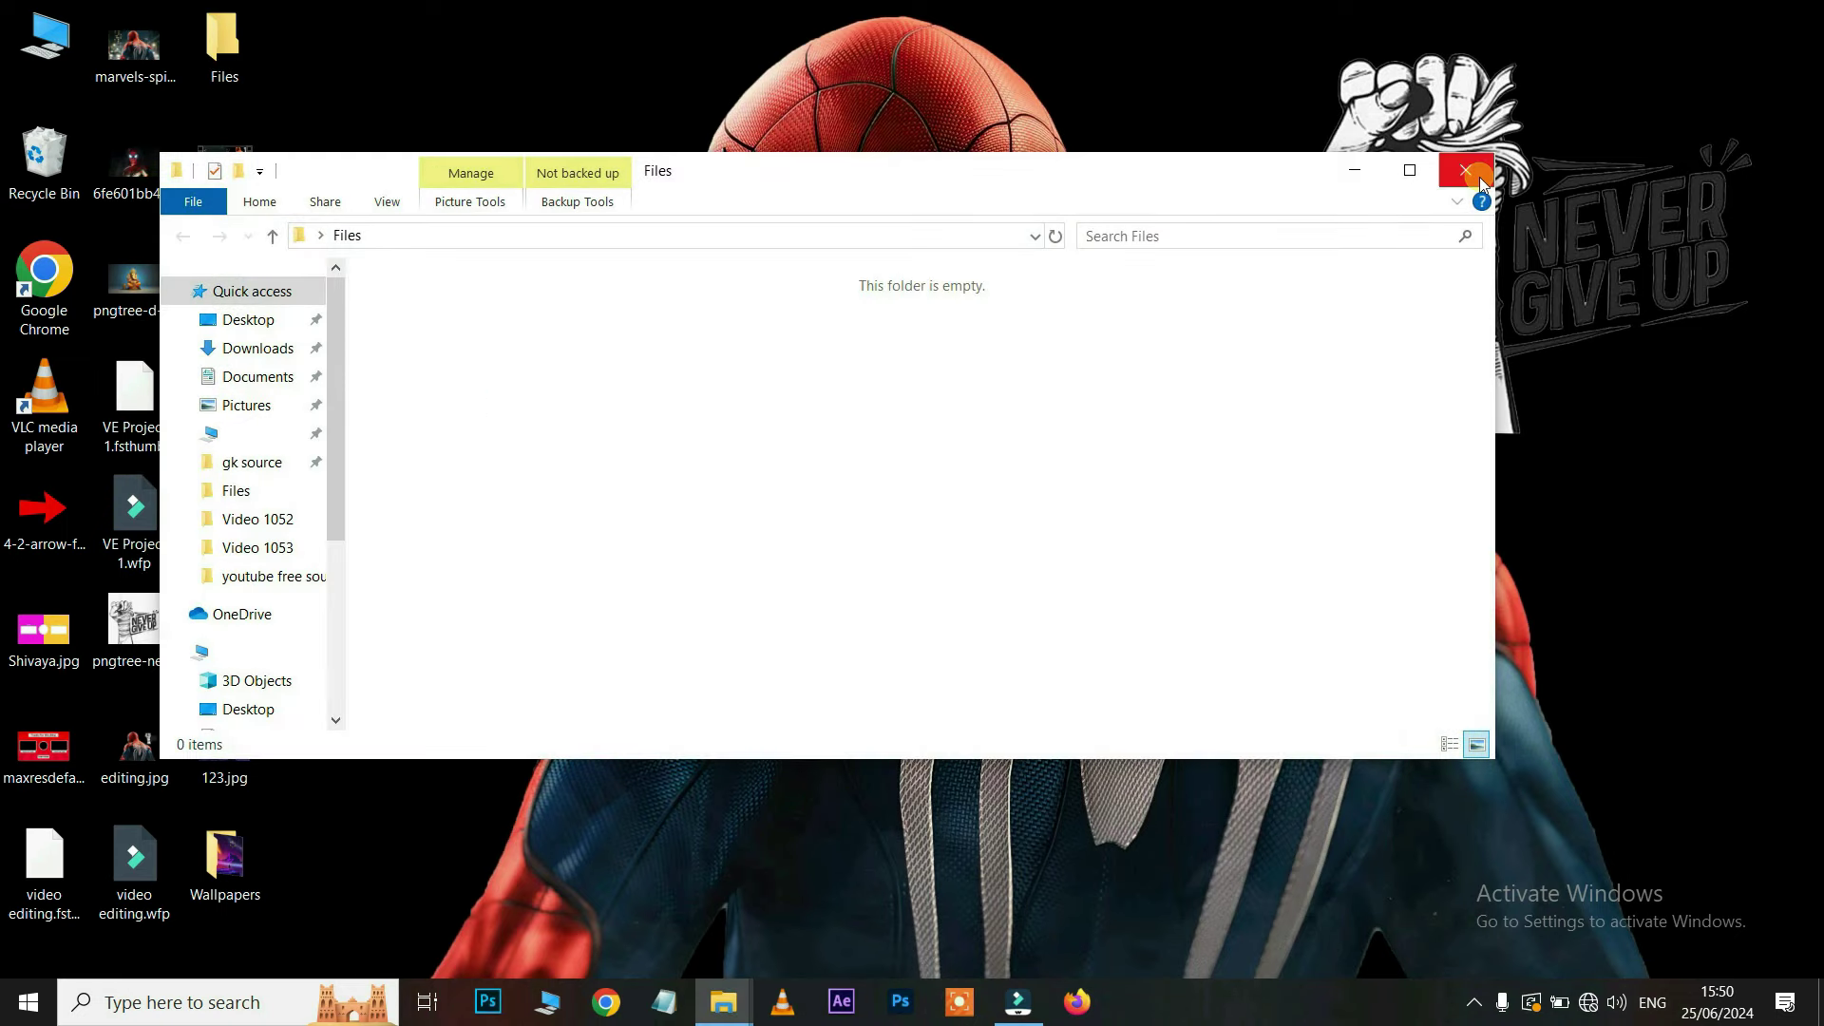
left_click(1466, 171)
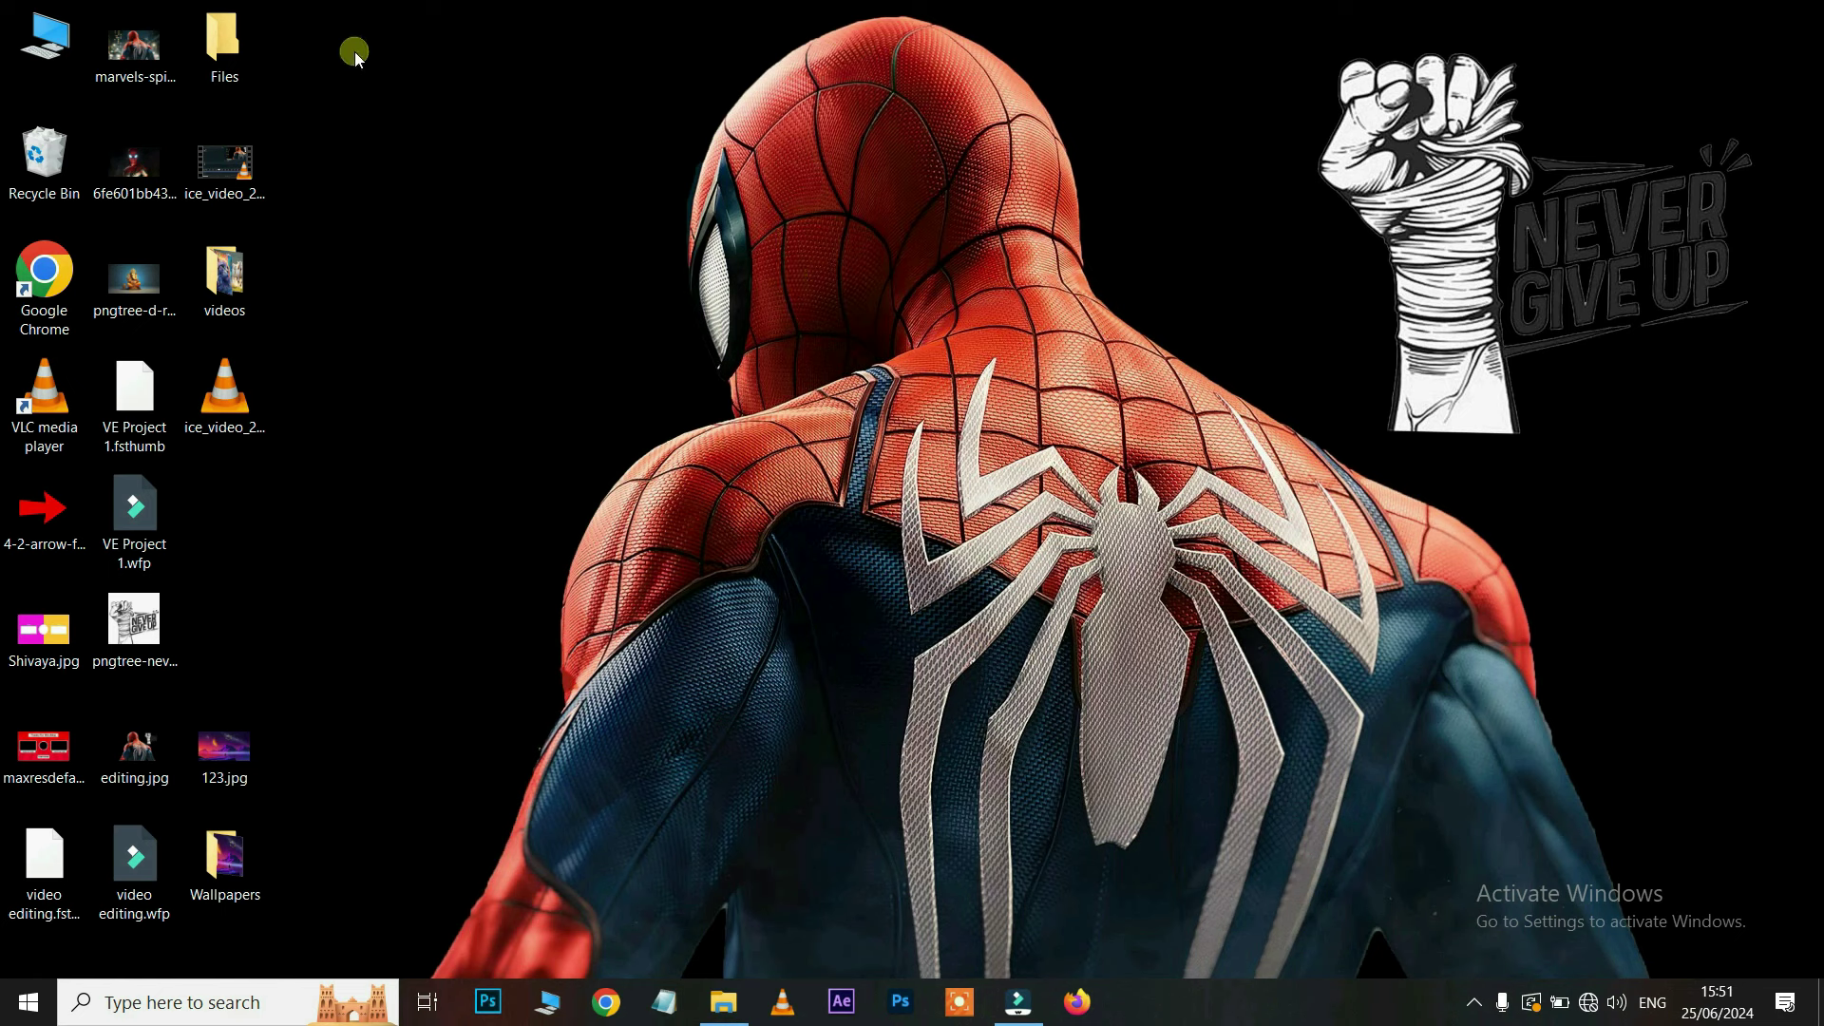
Open and minimize the Files folder, then open the OS (D:) drive maximized.
left_click(228, 65)
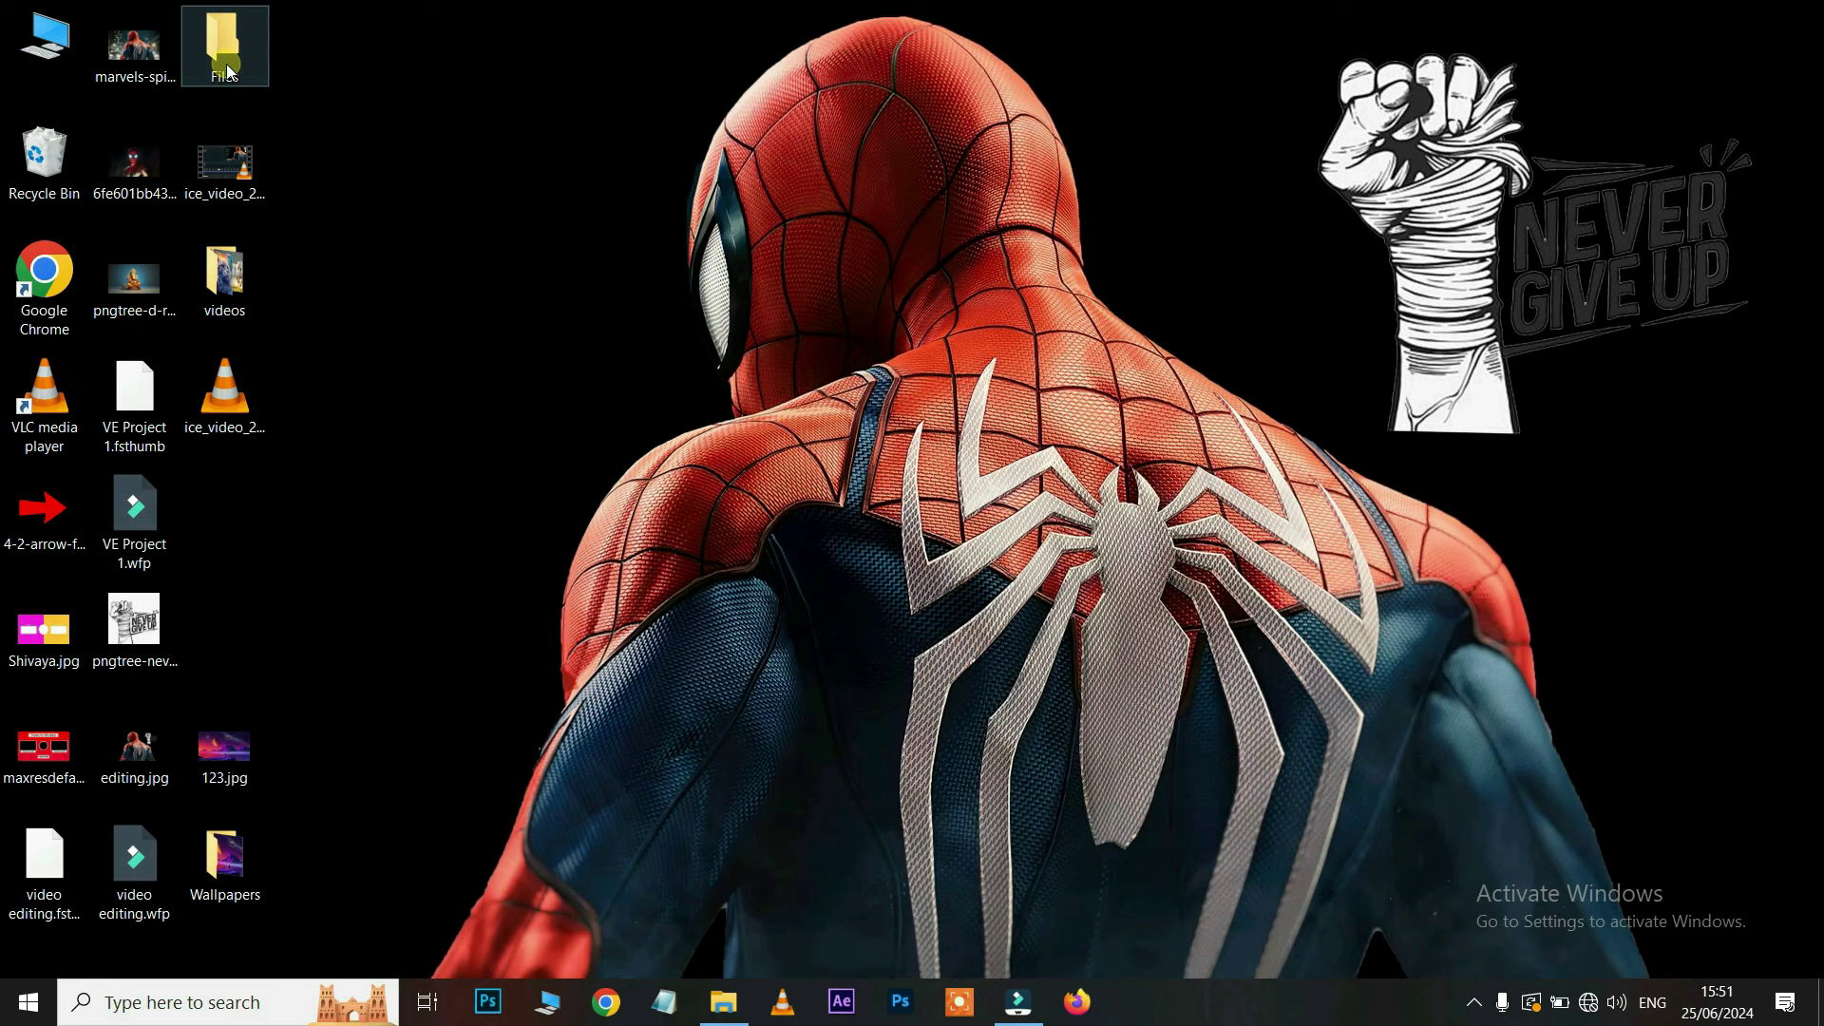
double_click(228, 64)
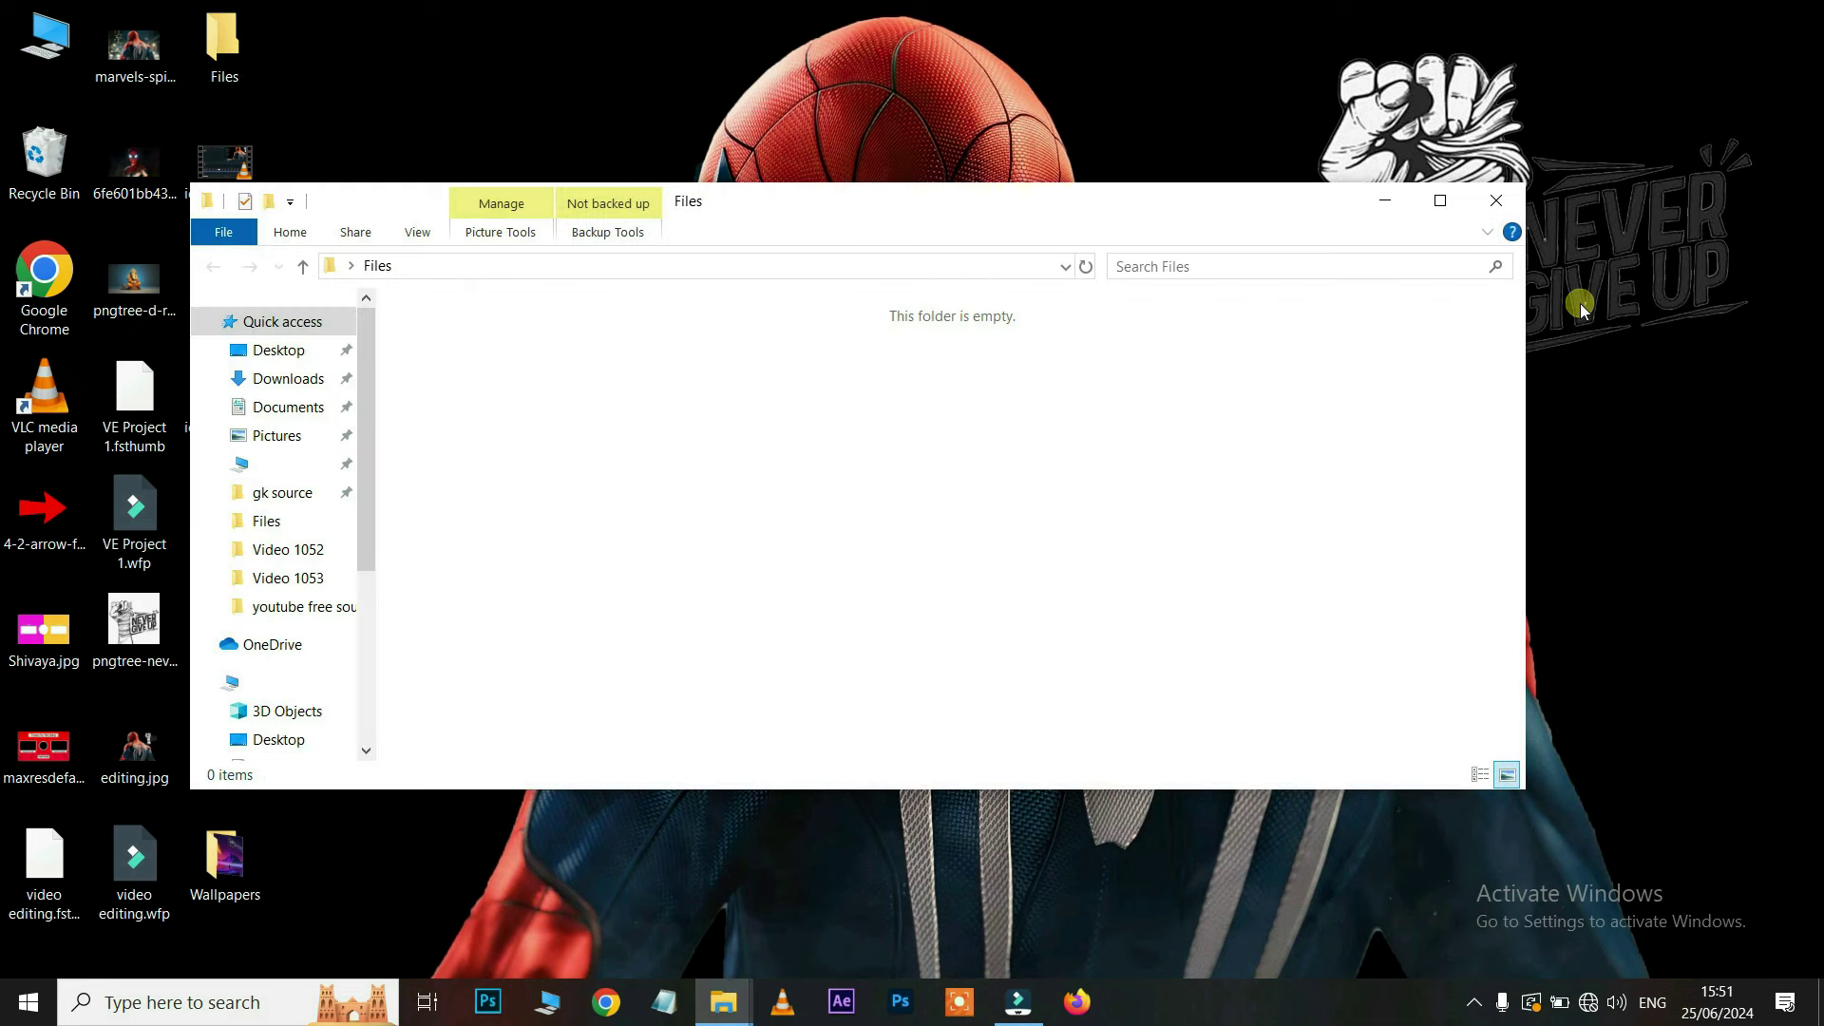
left_click(1385, 201)
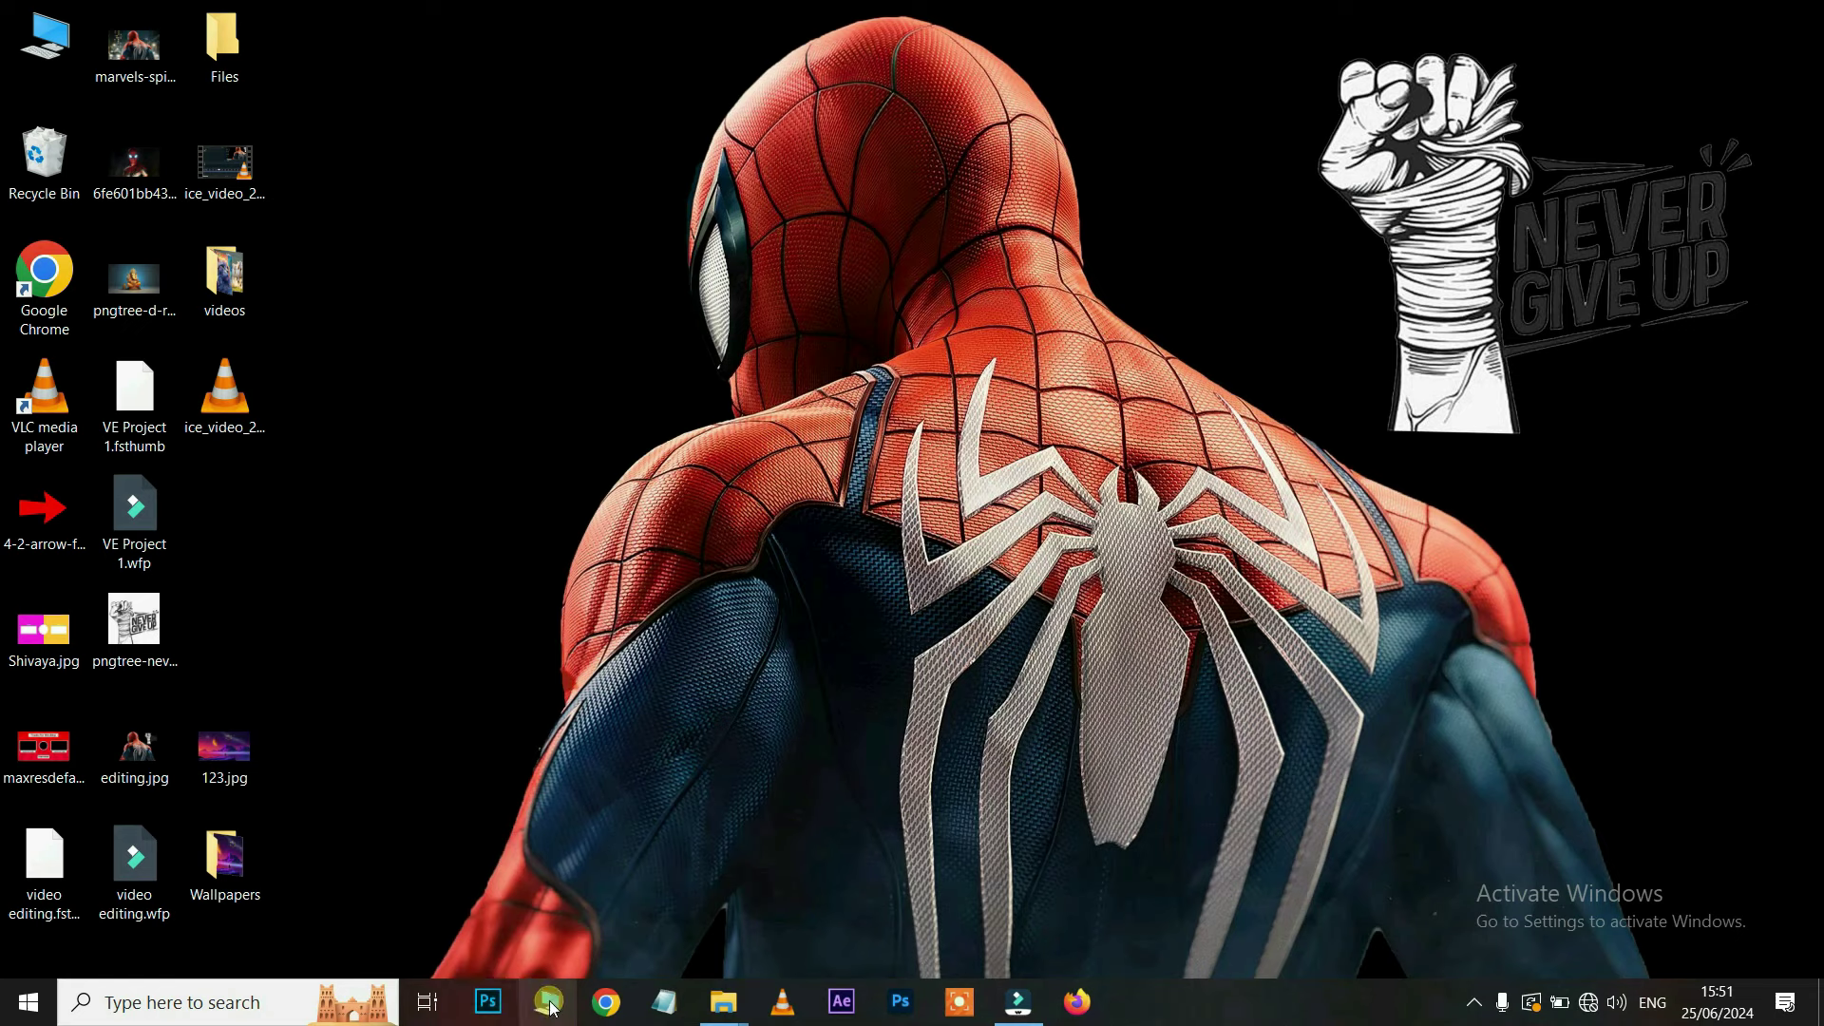
left_click(551, 1004)
left_click(936, 663)
double_click(935, 662)
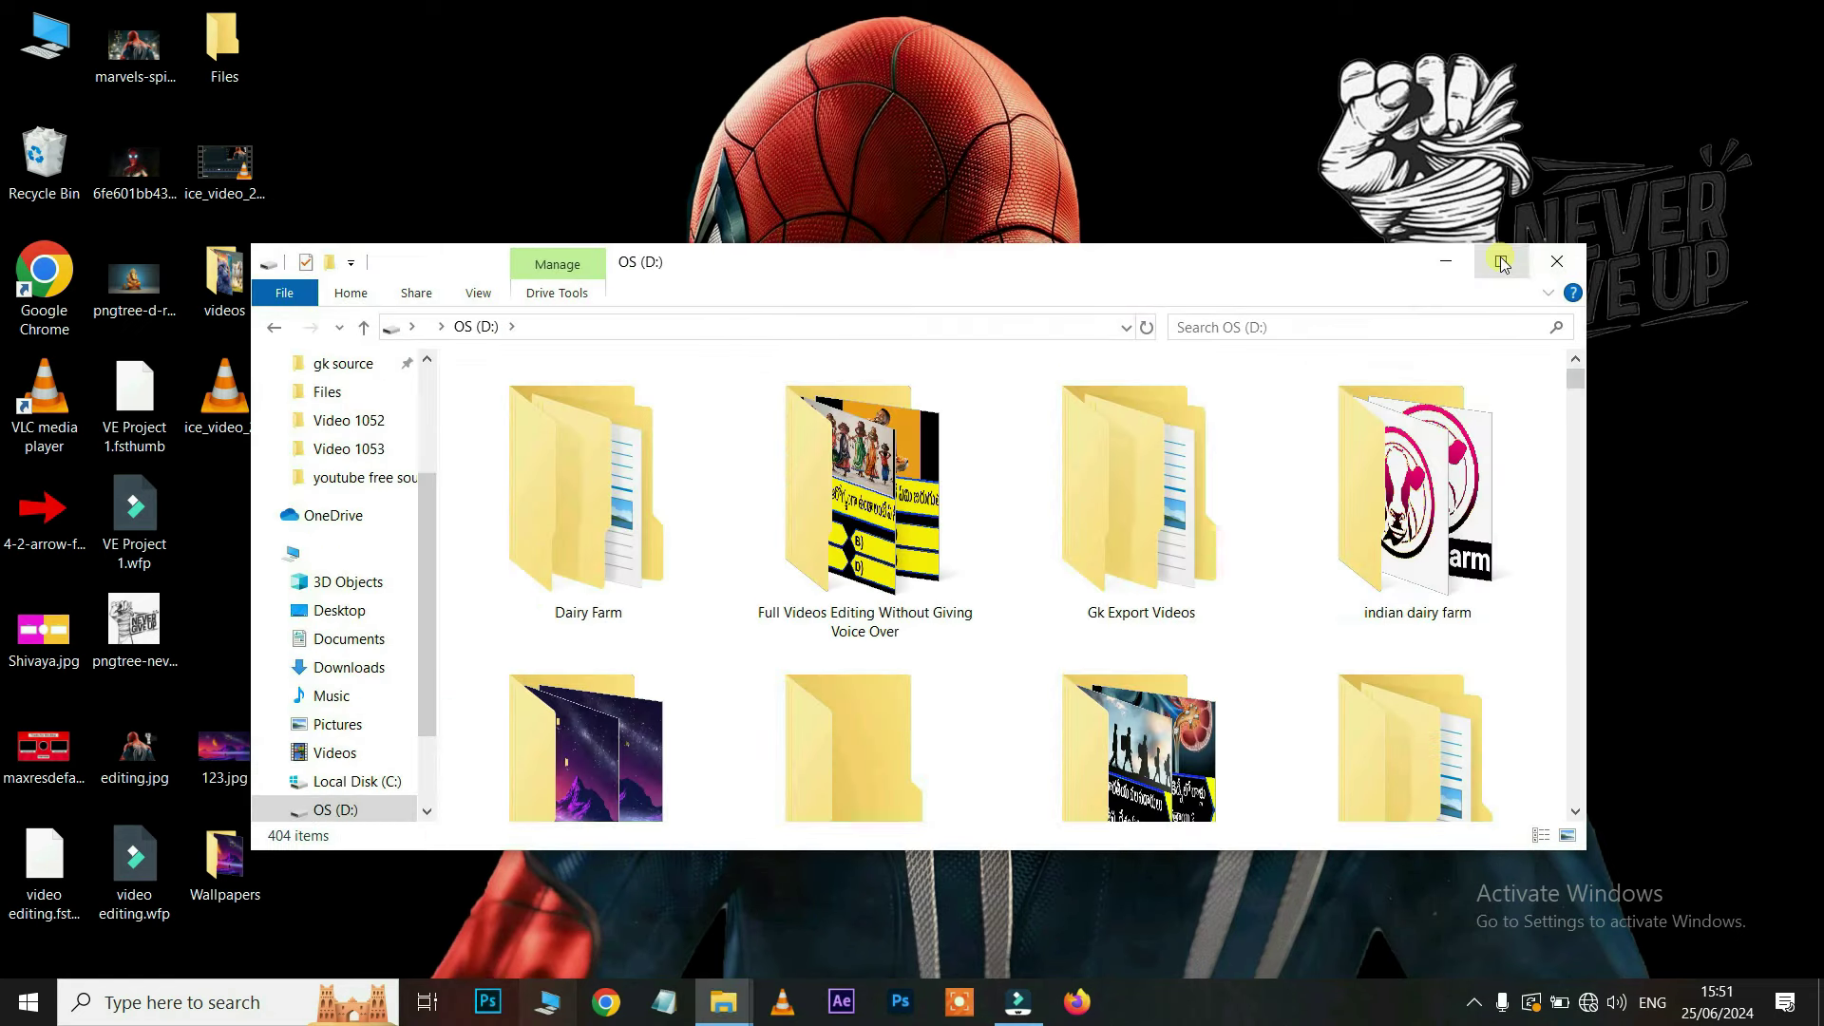
left_click(1577, 252)
Move 23.mp4 from Full Videos Editing Without Giving Voice Over into Files, then delete it.
double_click(606, 256)
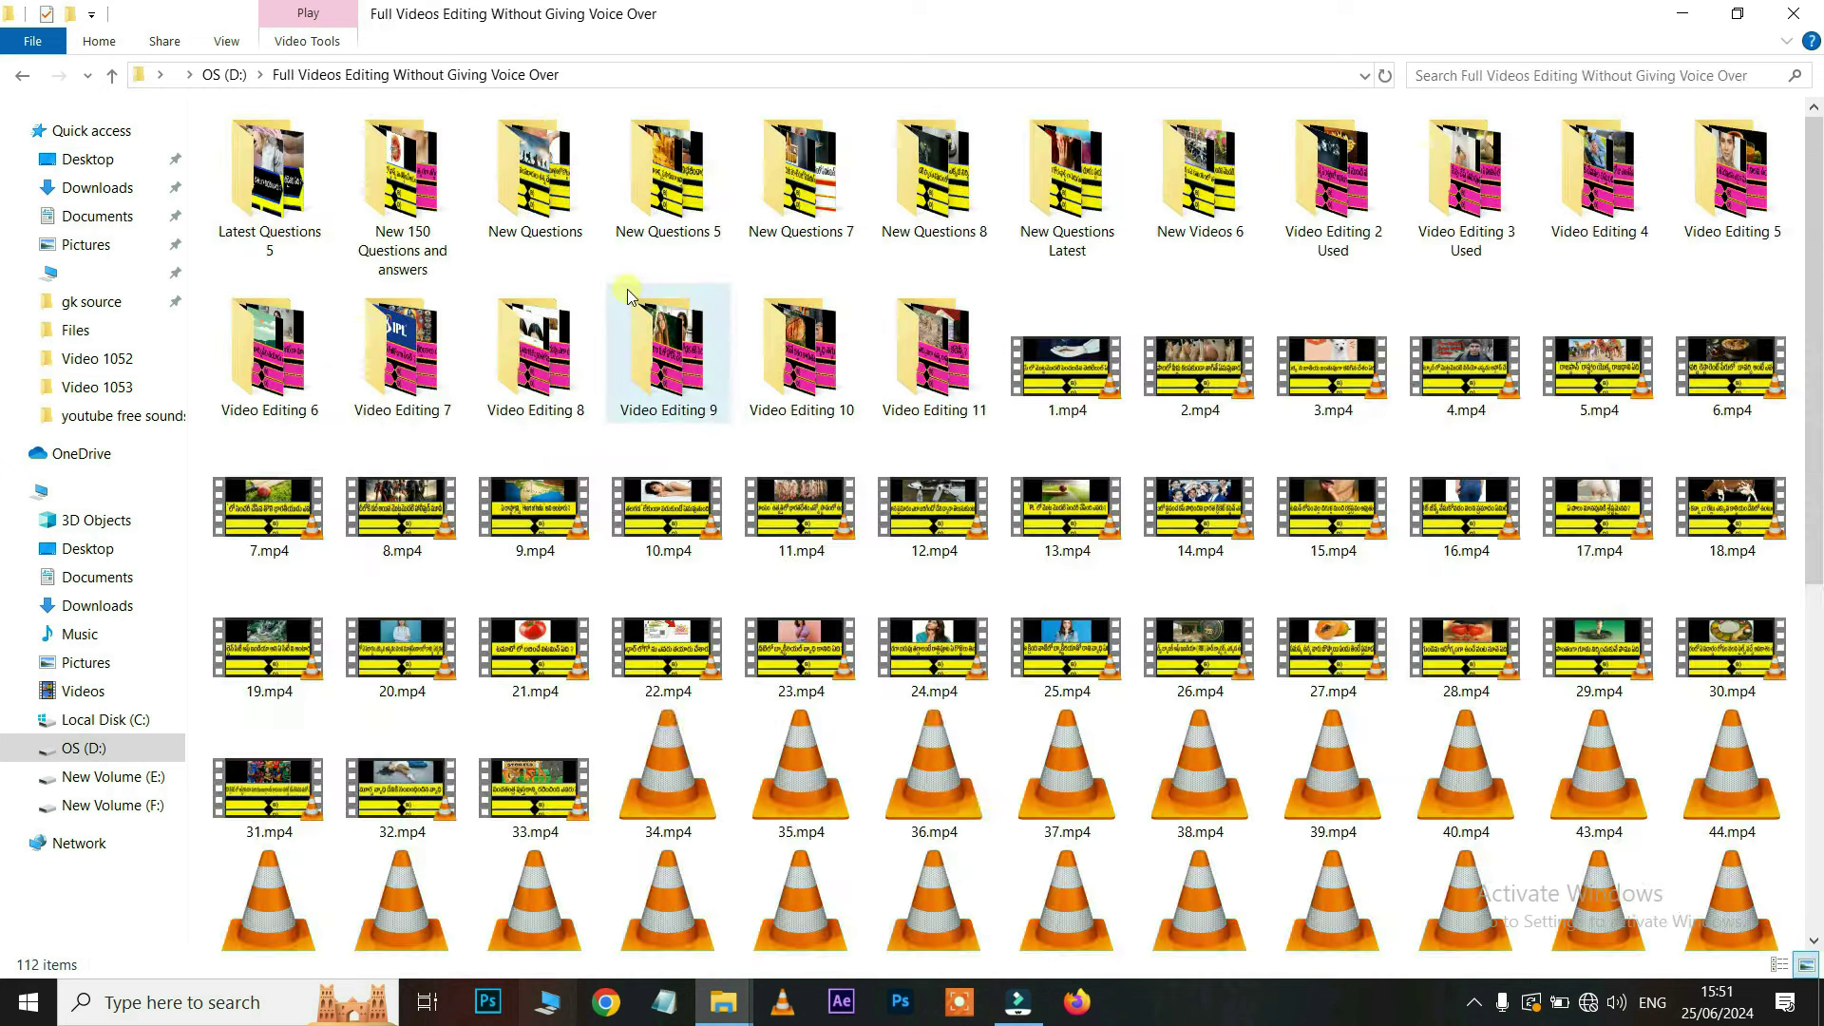
scroll(643, 711, "down", 3)
left_click(805, 364)
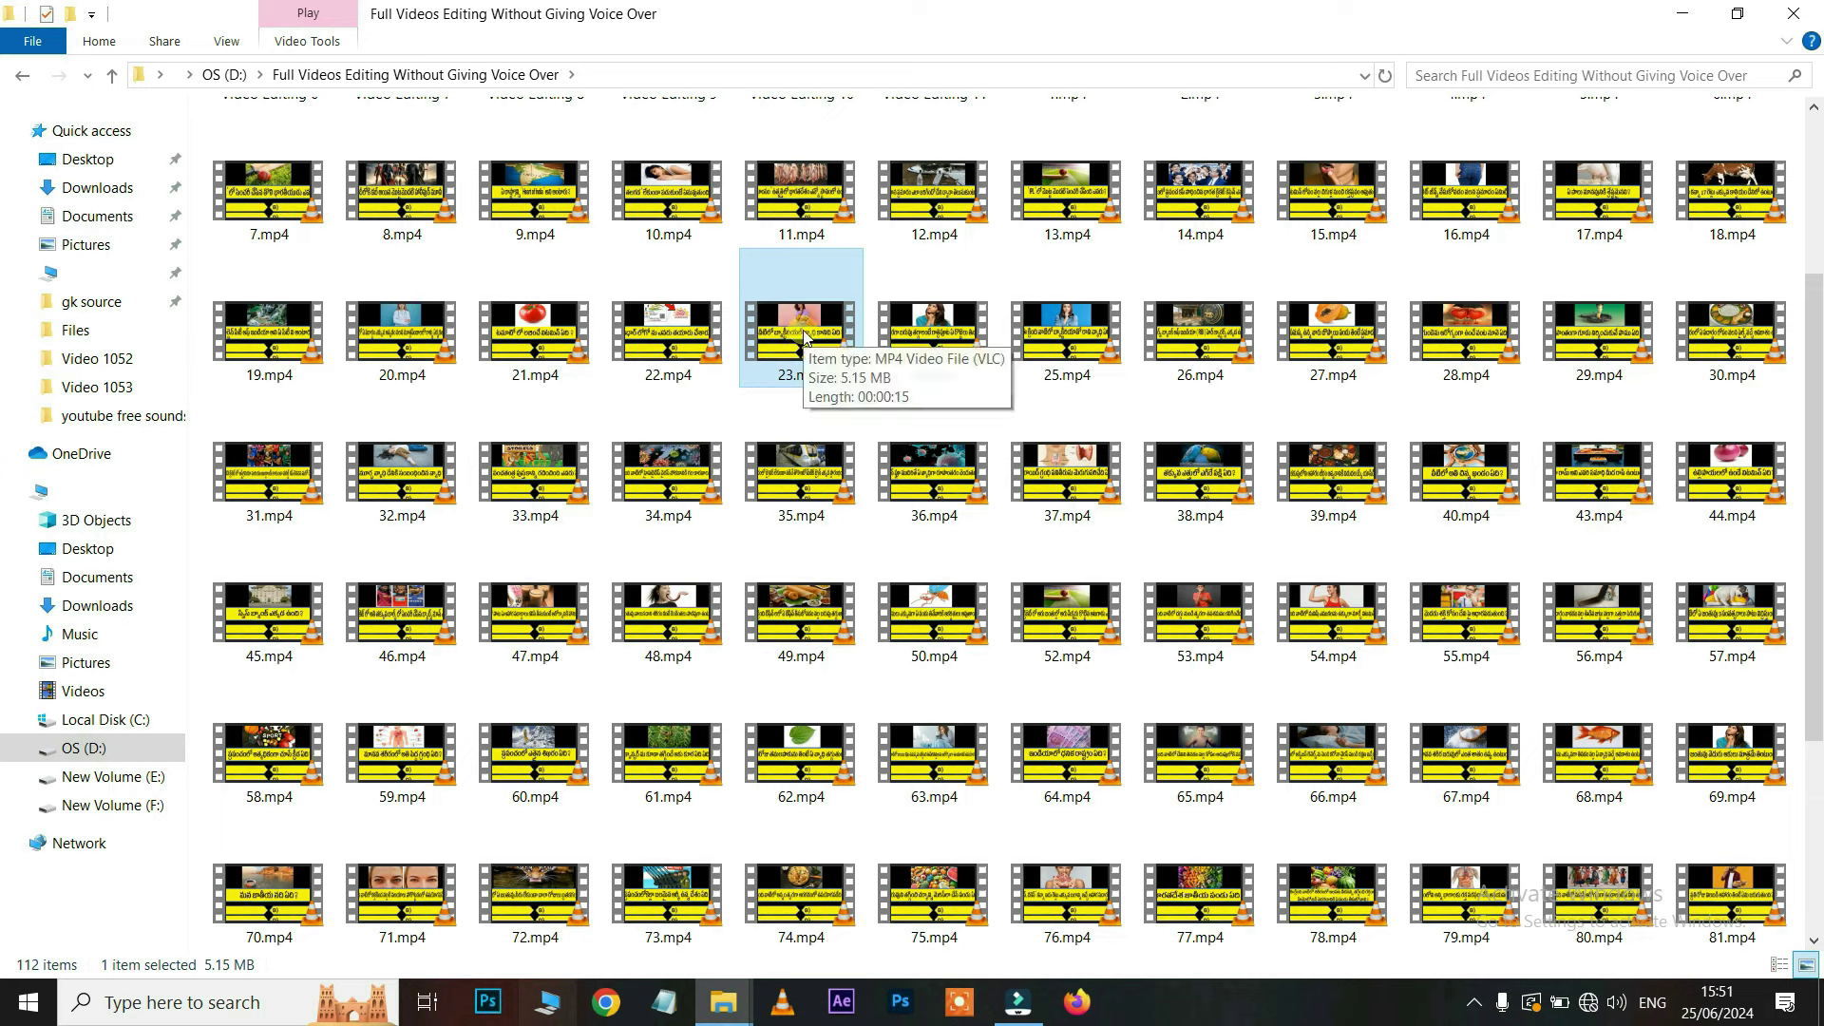
left_click_drag(803, 338, 670, 495)
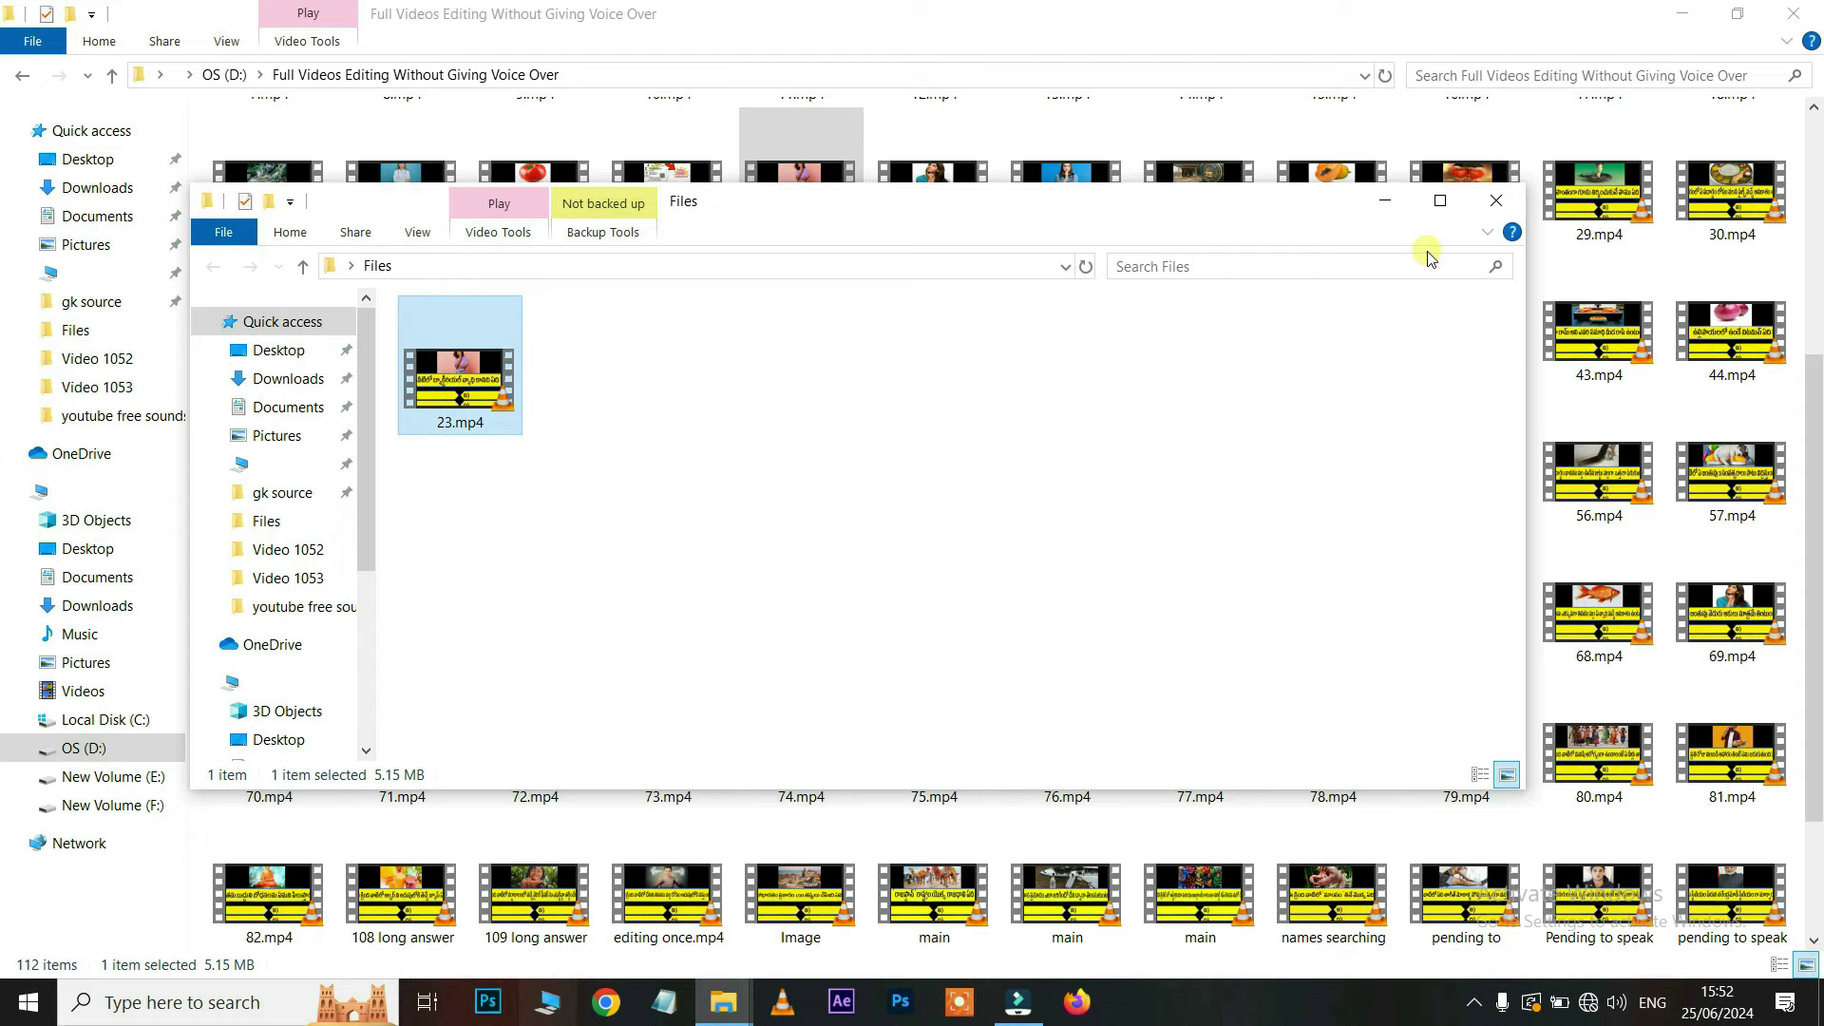
left_click(1440, 201)
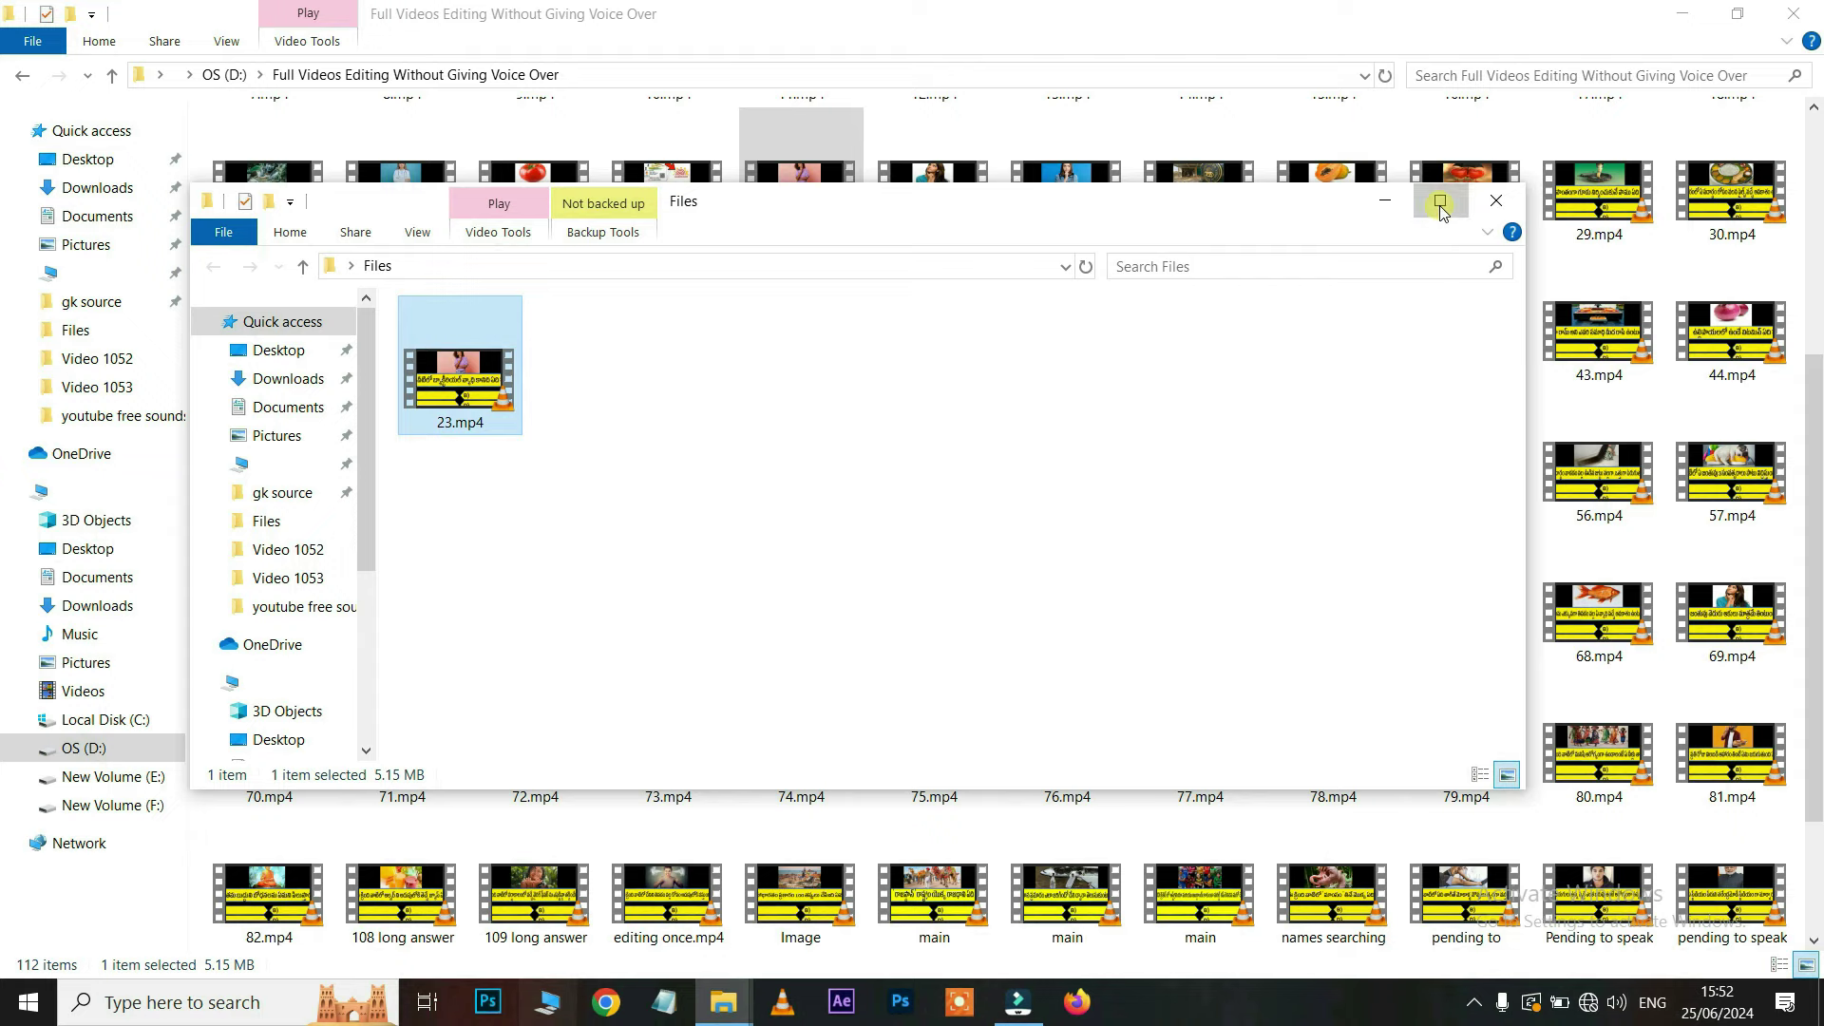
left_click(1738, 13)
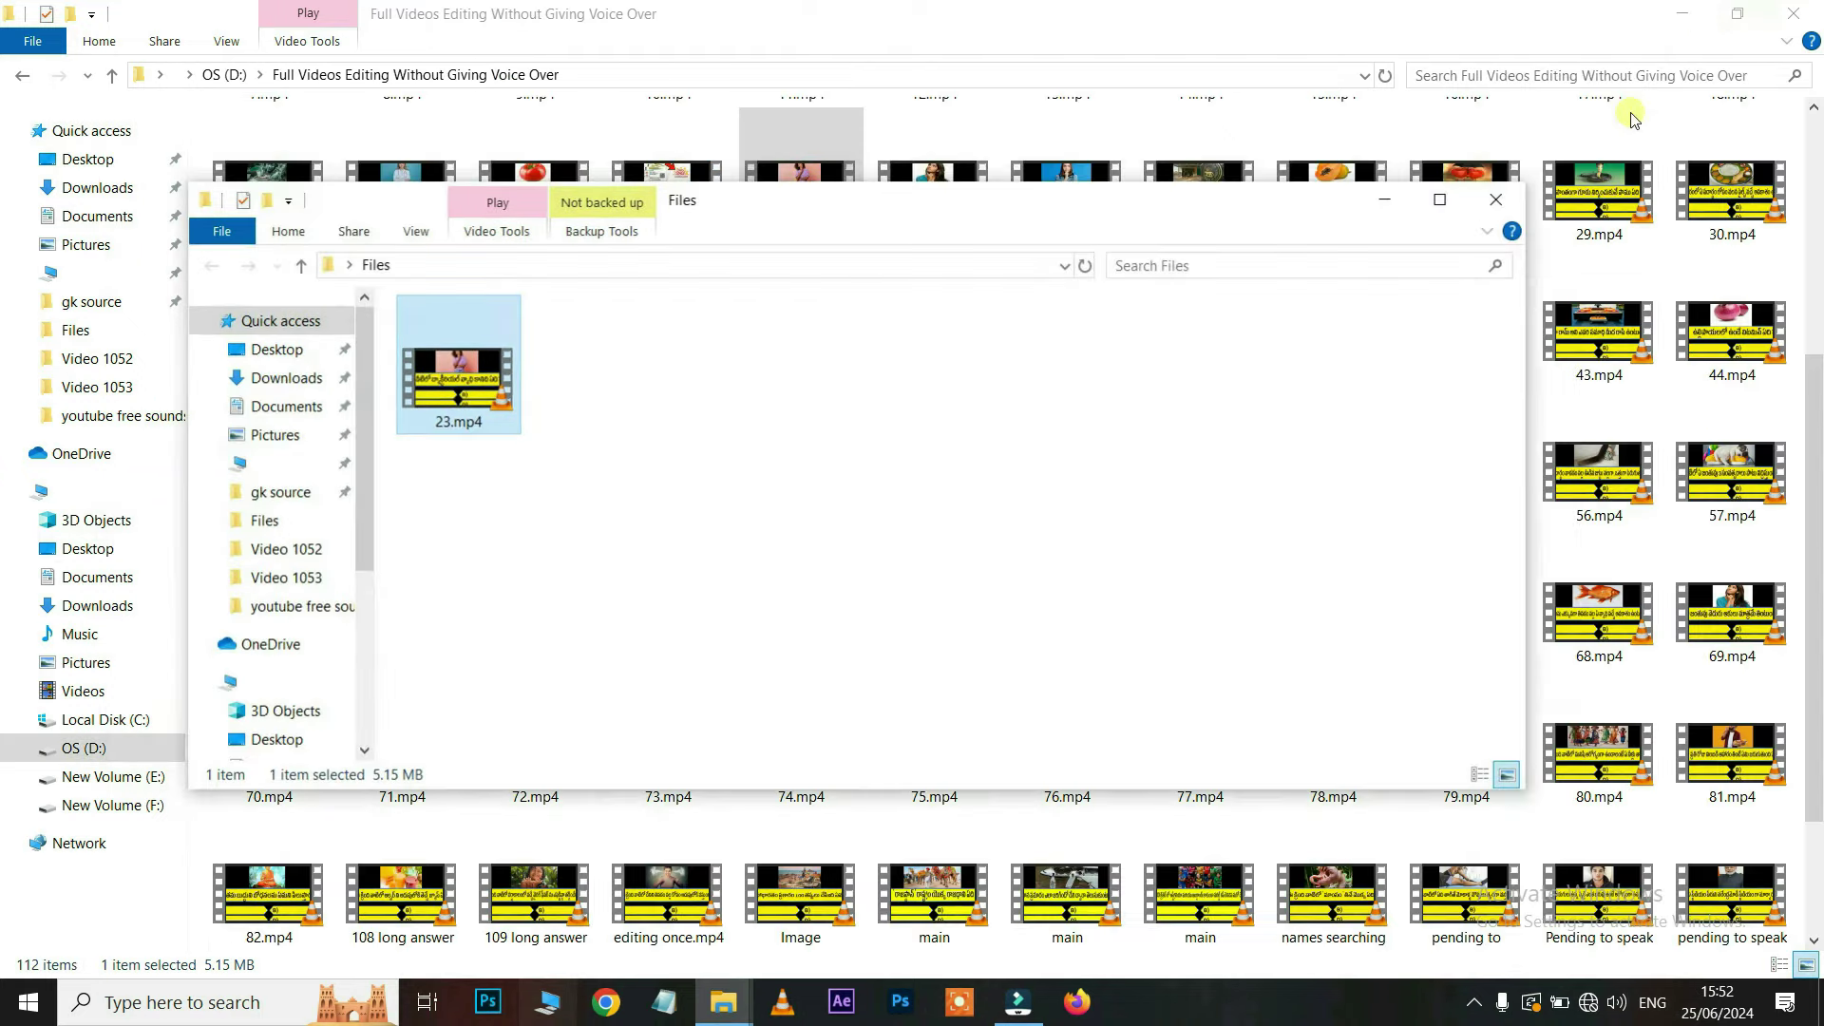
key("Delete")
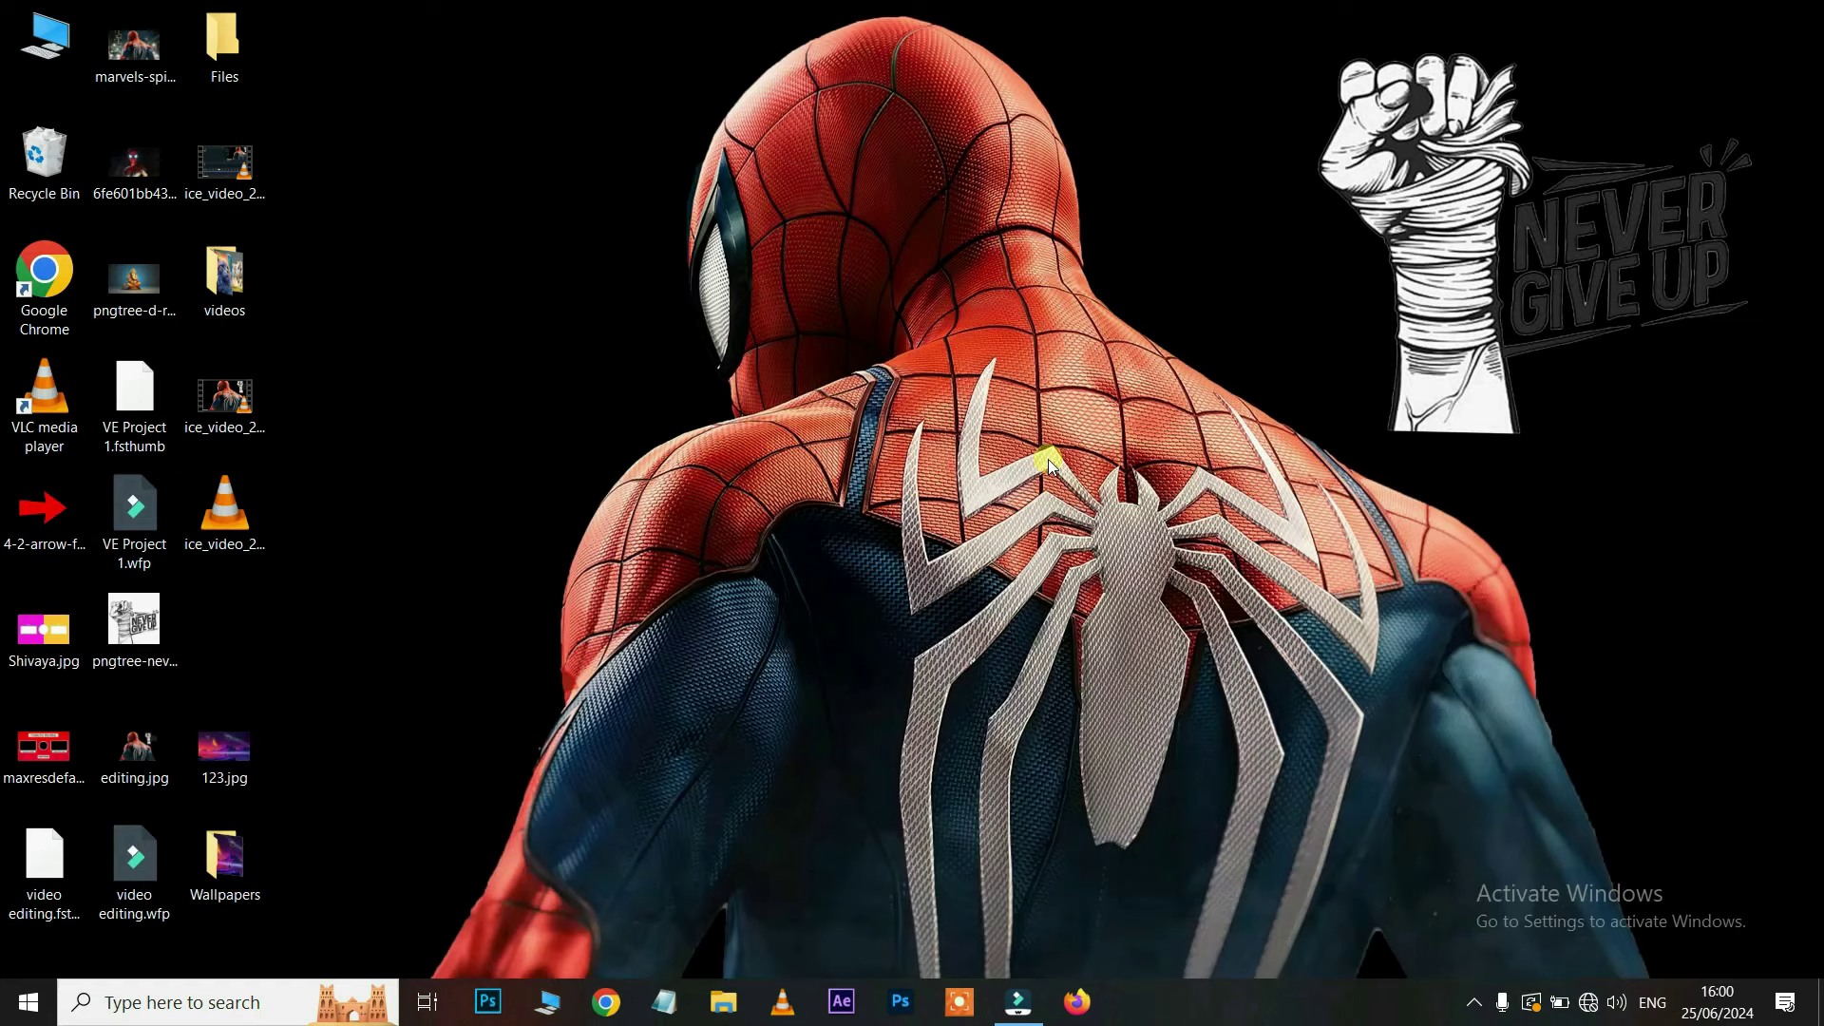
Open New Volume (E:) > Episode 30 To 65 and select Gk Teluguz.mp4.
double_click(42, 42)
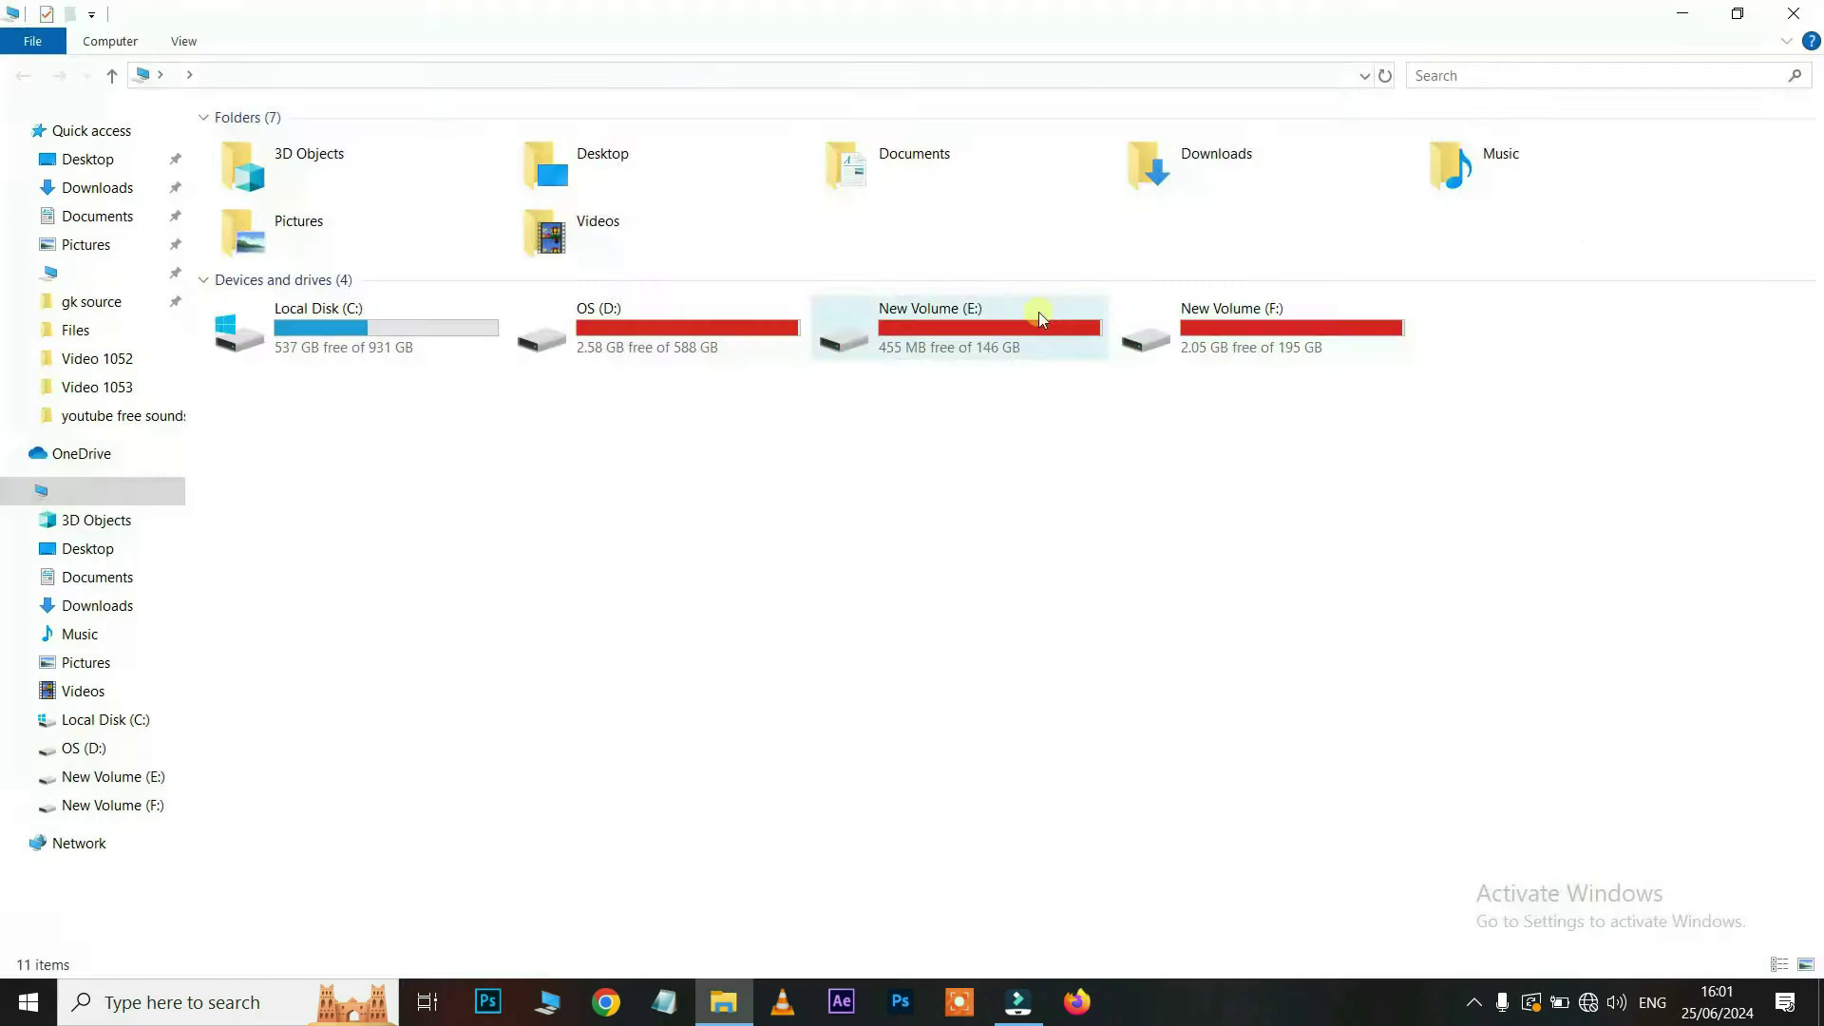
double_click(1039, 311)
double_click(609, 207)
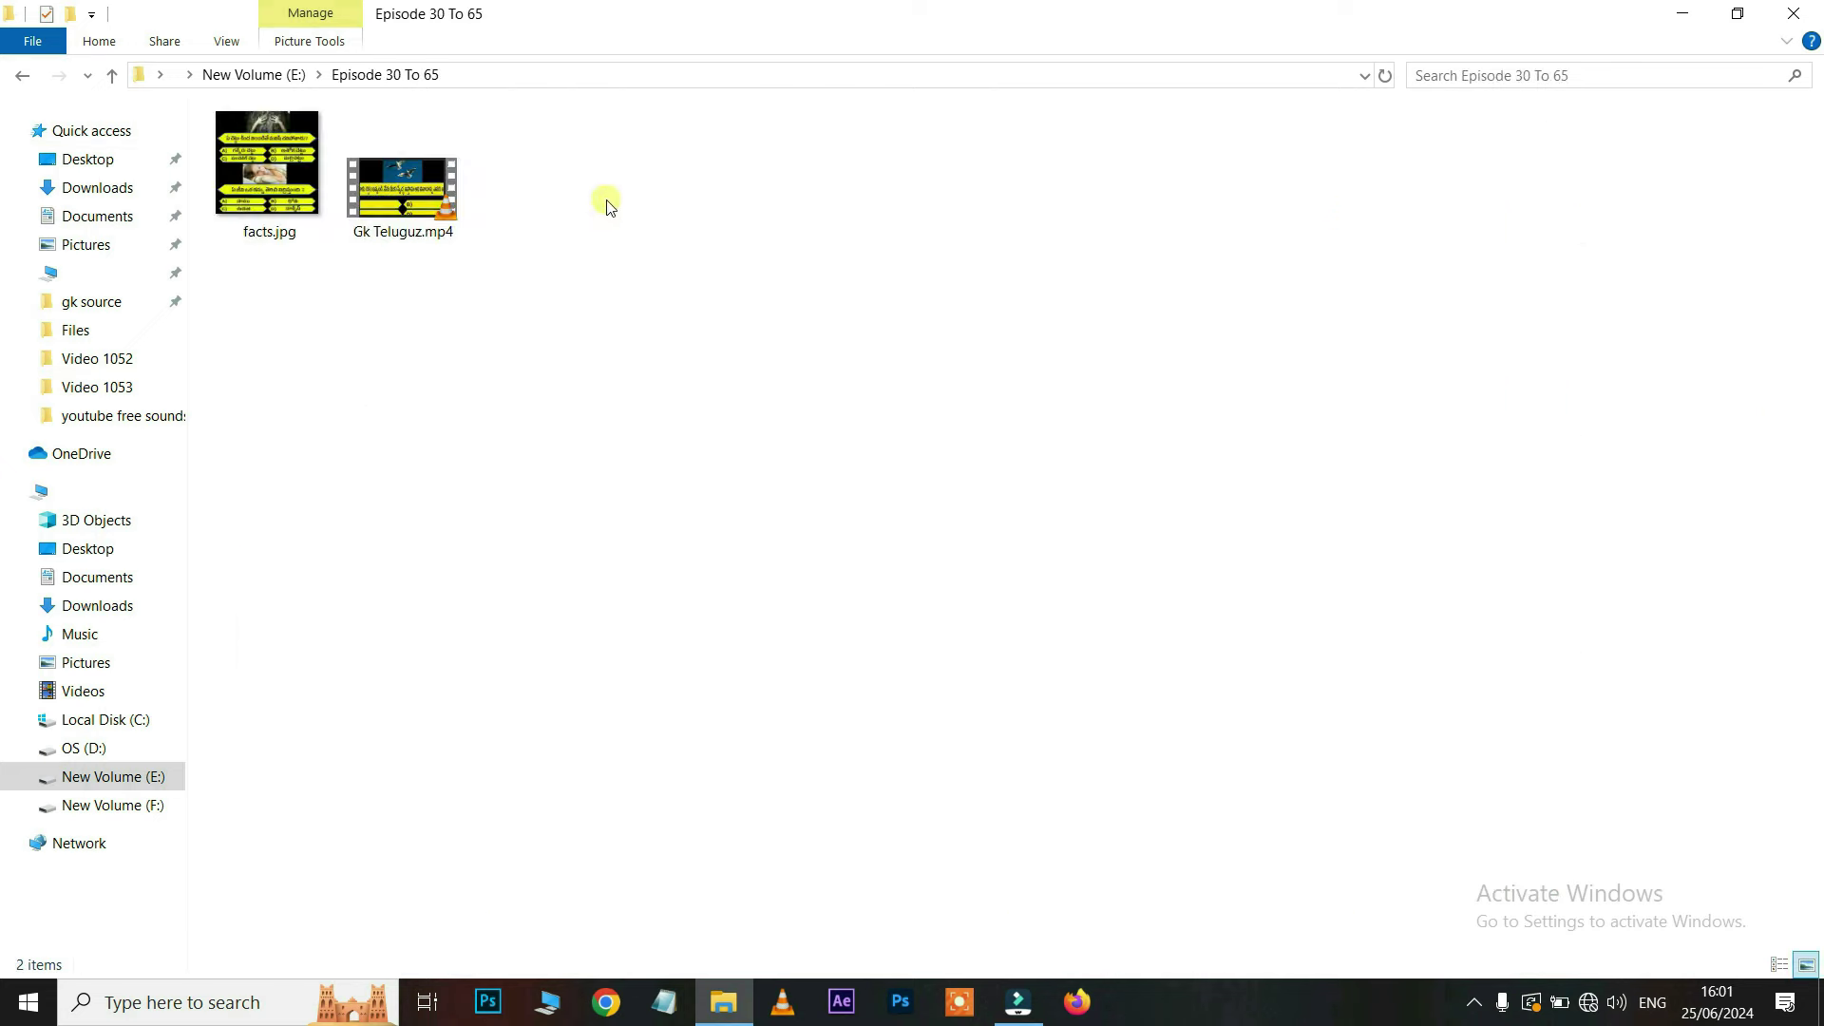
left_click(396, 207)
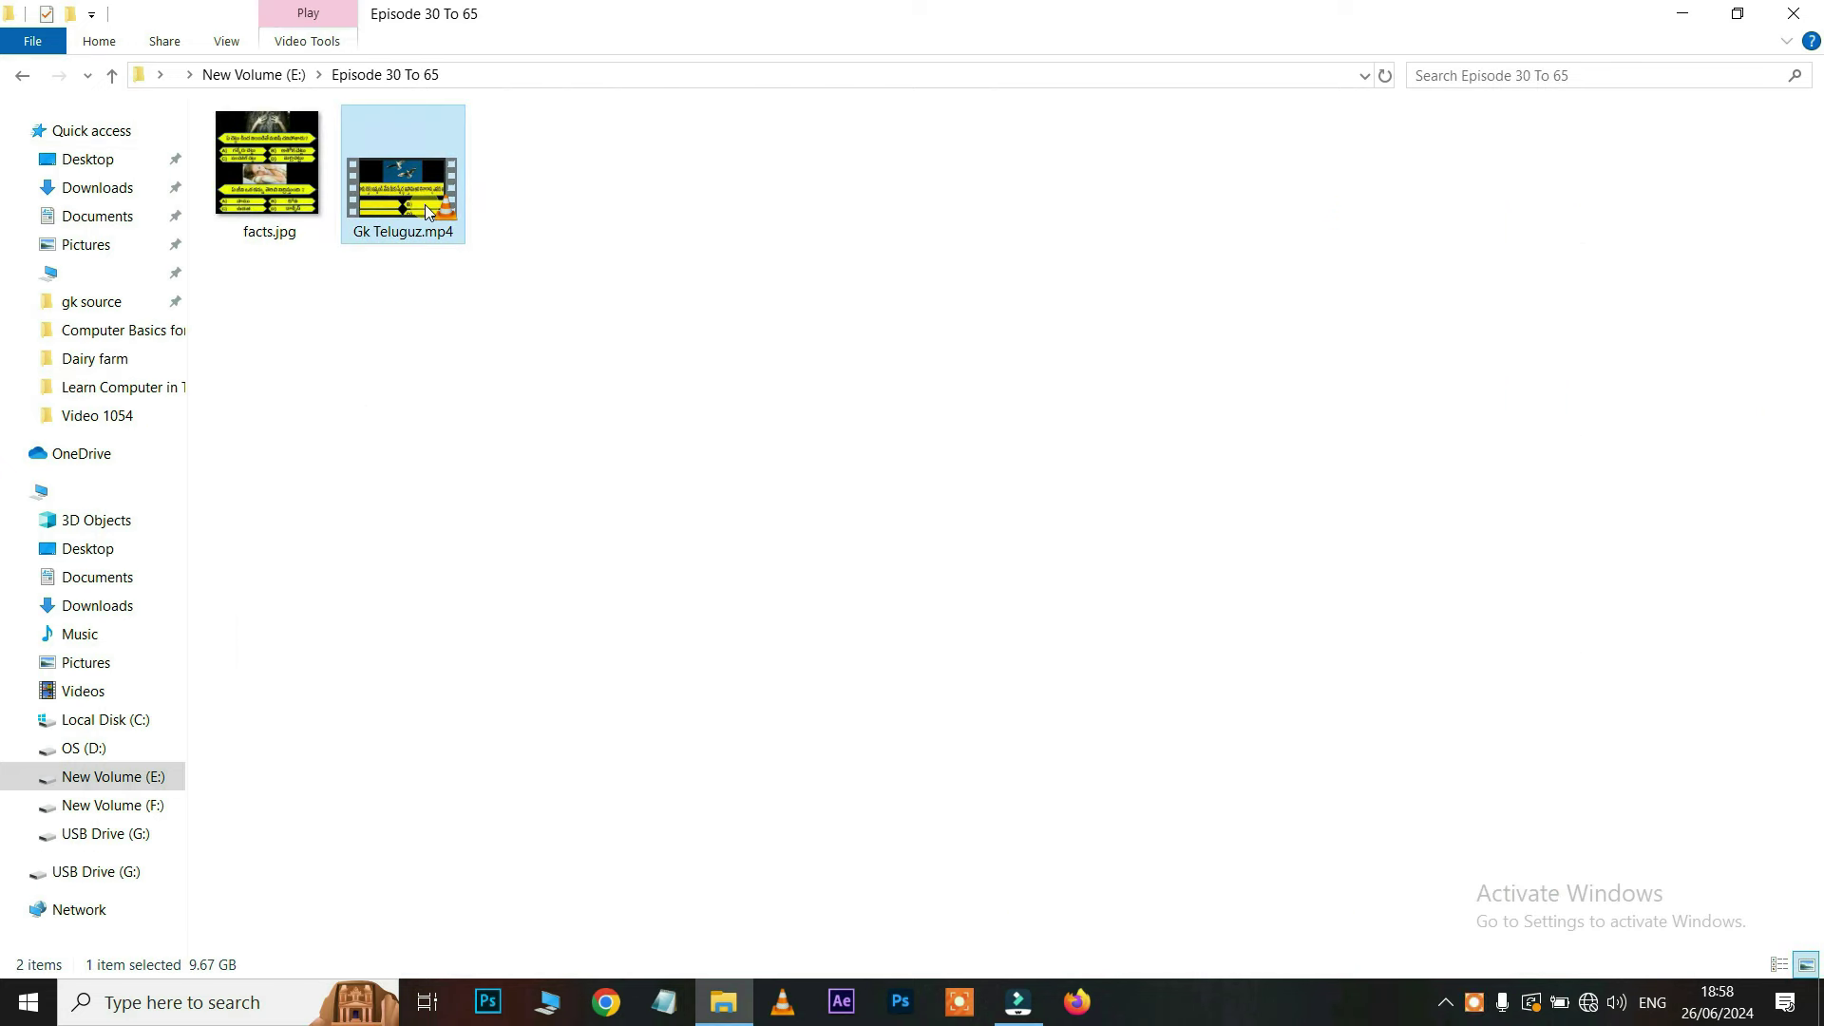
Drag Gk Teluguz.mp4 via New Volume (F:) into the camtasia 2020 Green Screen Remove folder.
left_click_drag(425, 204, 133, 159)
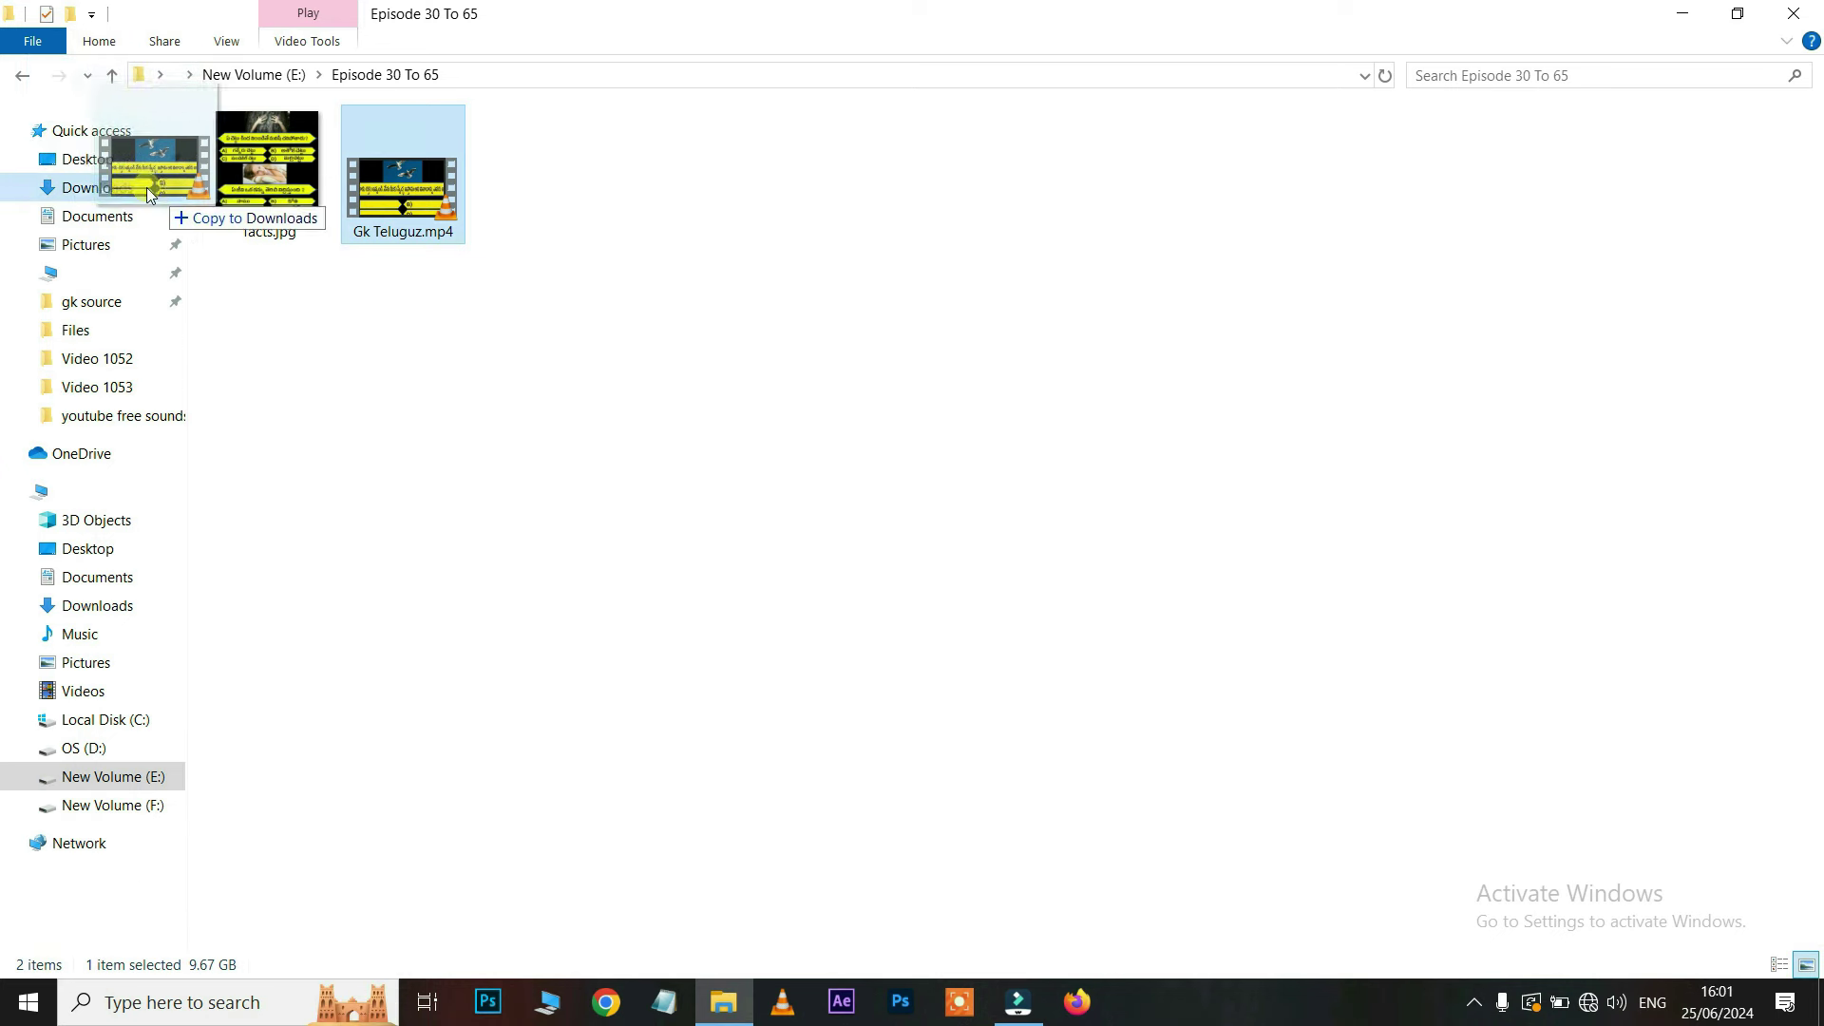
left_click_drag(147, 193, 107, 370)
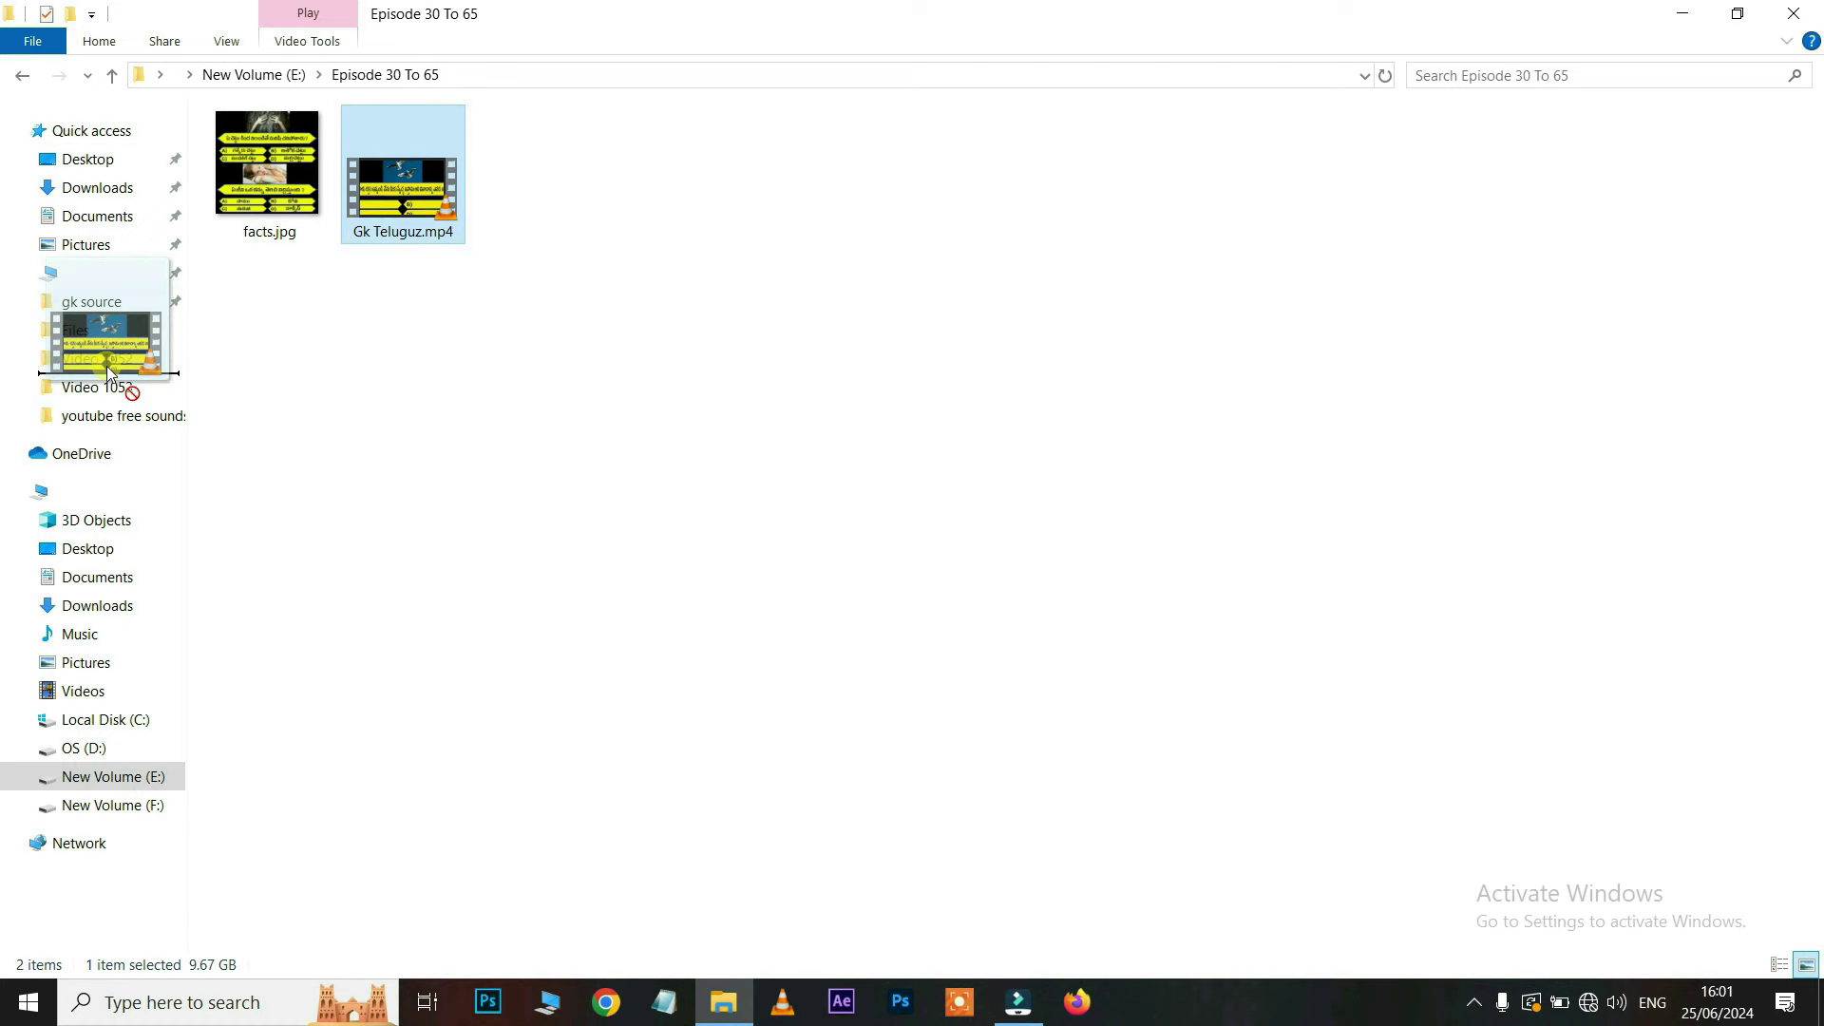
left_click_drag(108, 370, 126, 808)
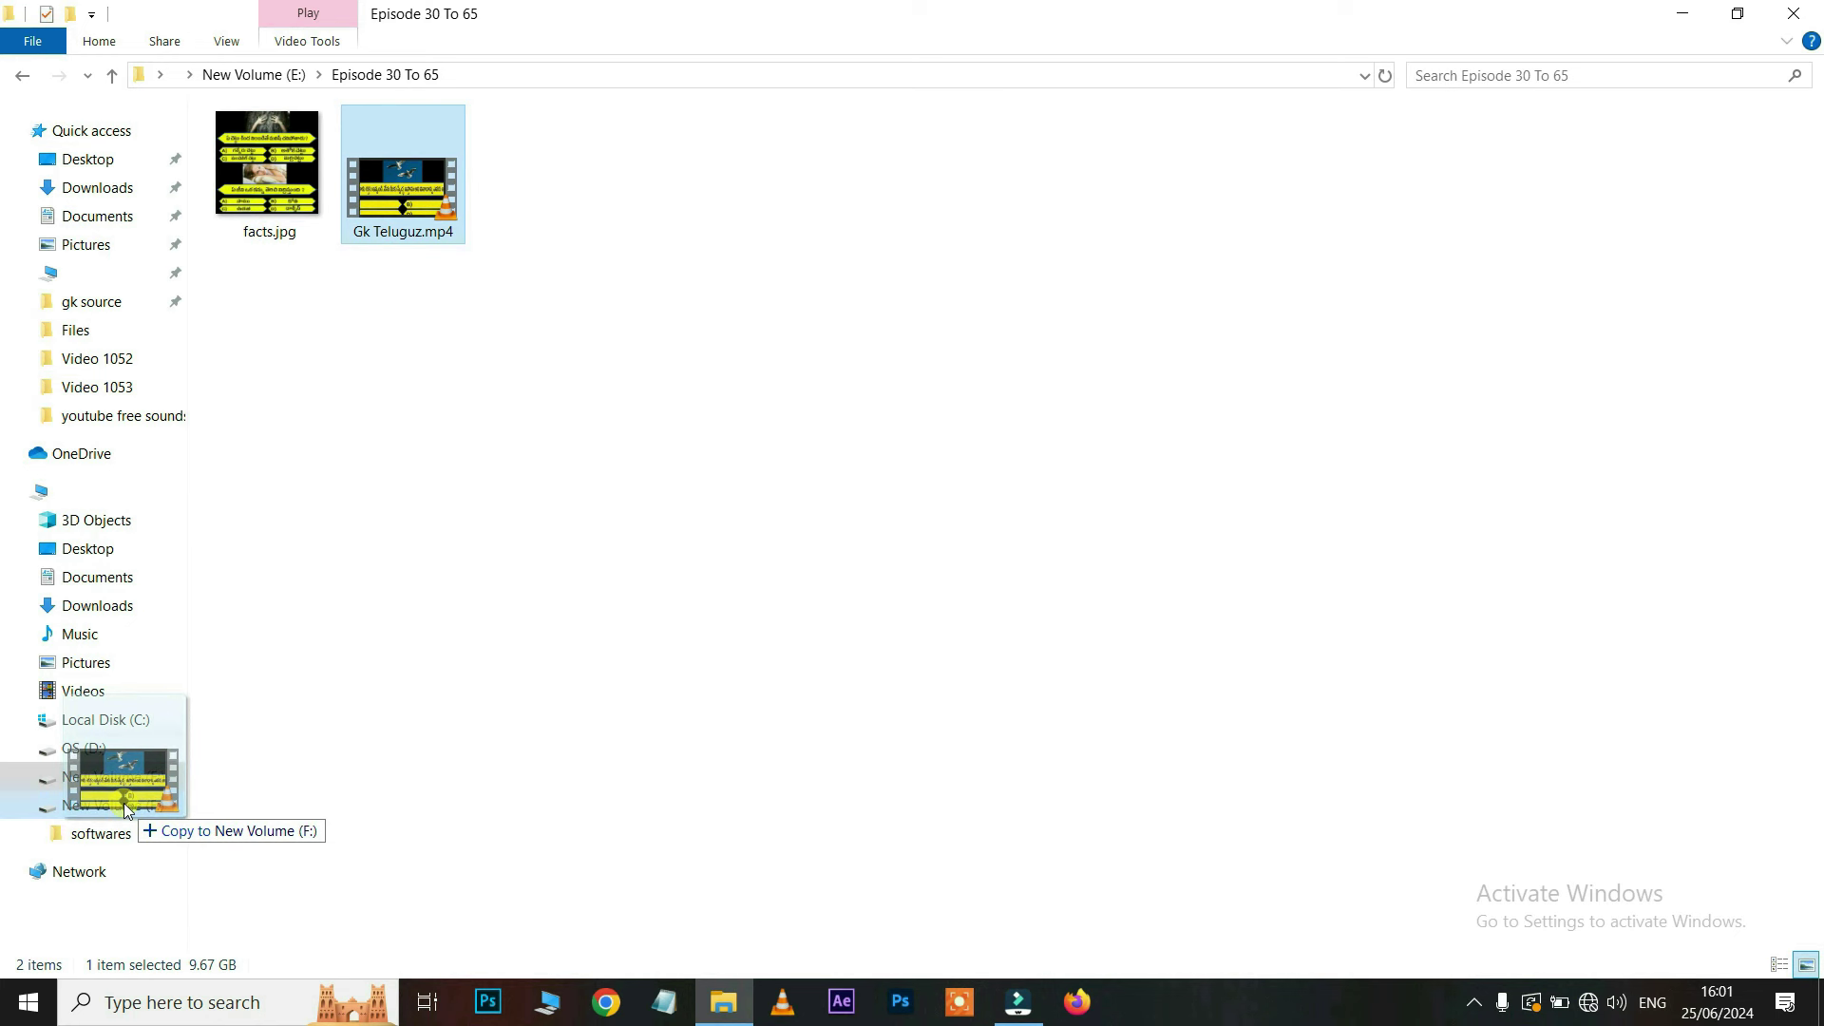
mouse_move(127, 808)
left_mouse_down()
mouse_move(111, 804)
mouse_move(104, 836)
left_mouse_up()
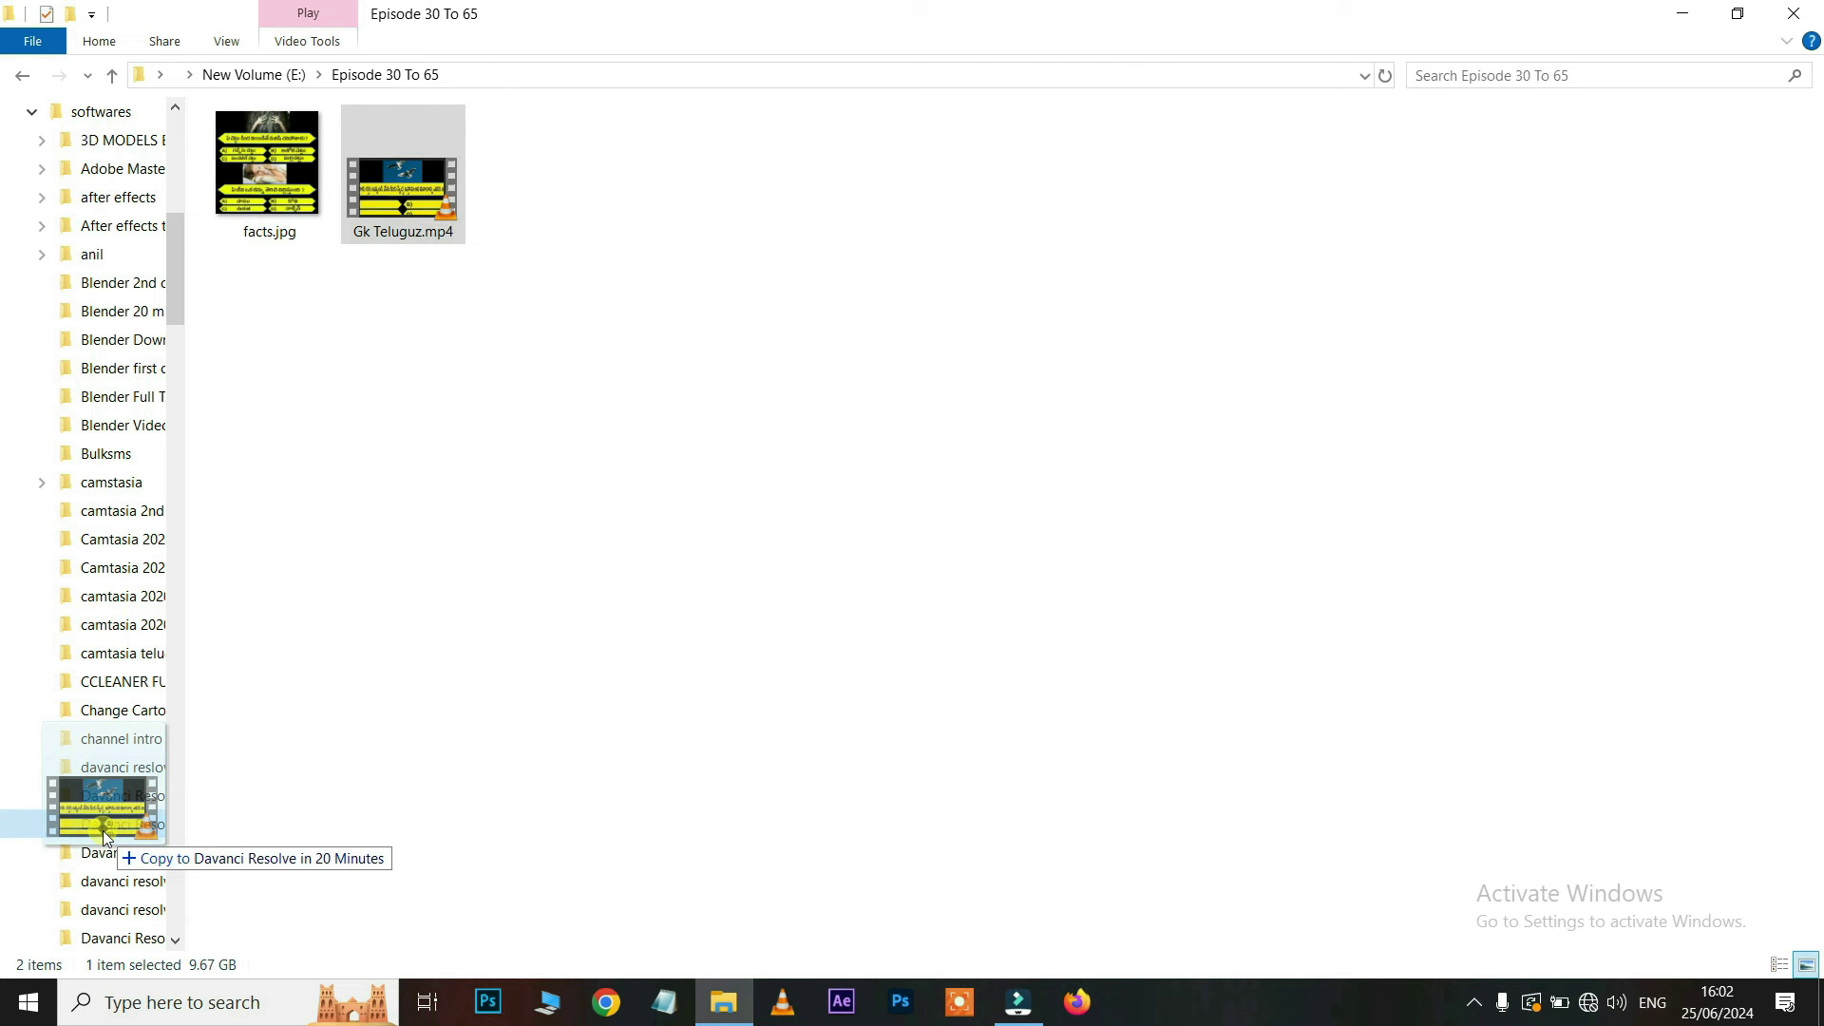
left_click_drag(105, 837, 506, 410)
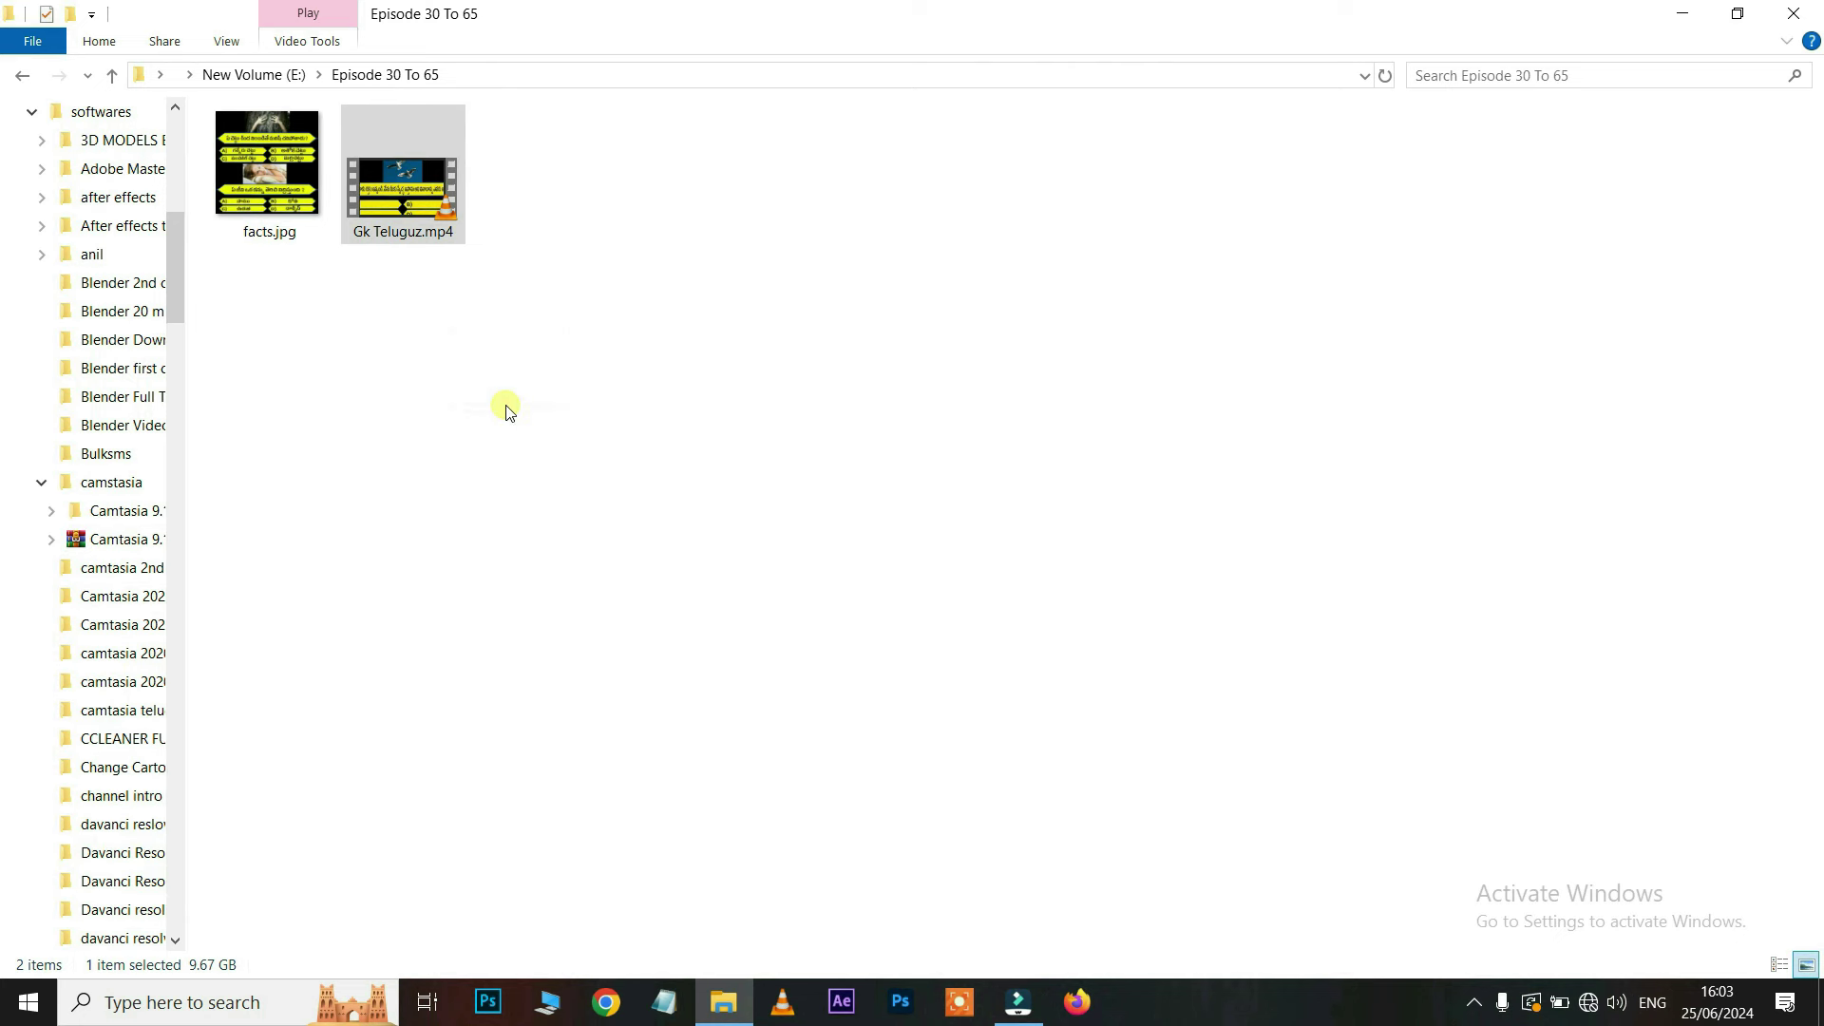
left_click_drag(402, 186, 127, 663)
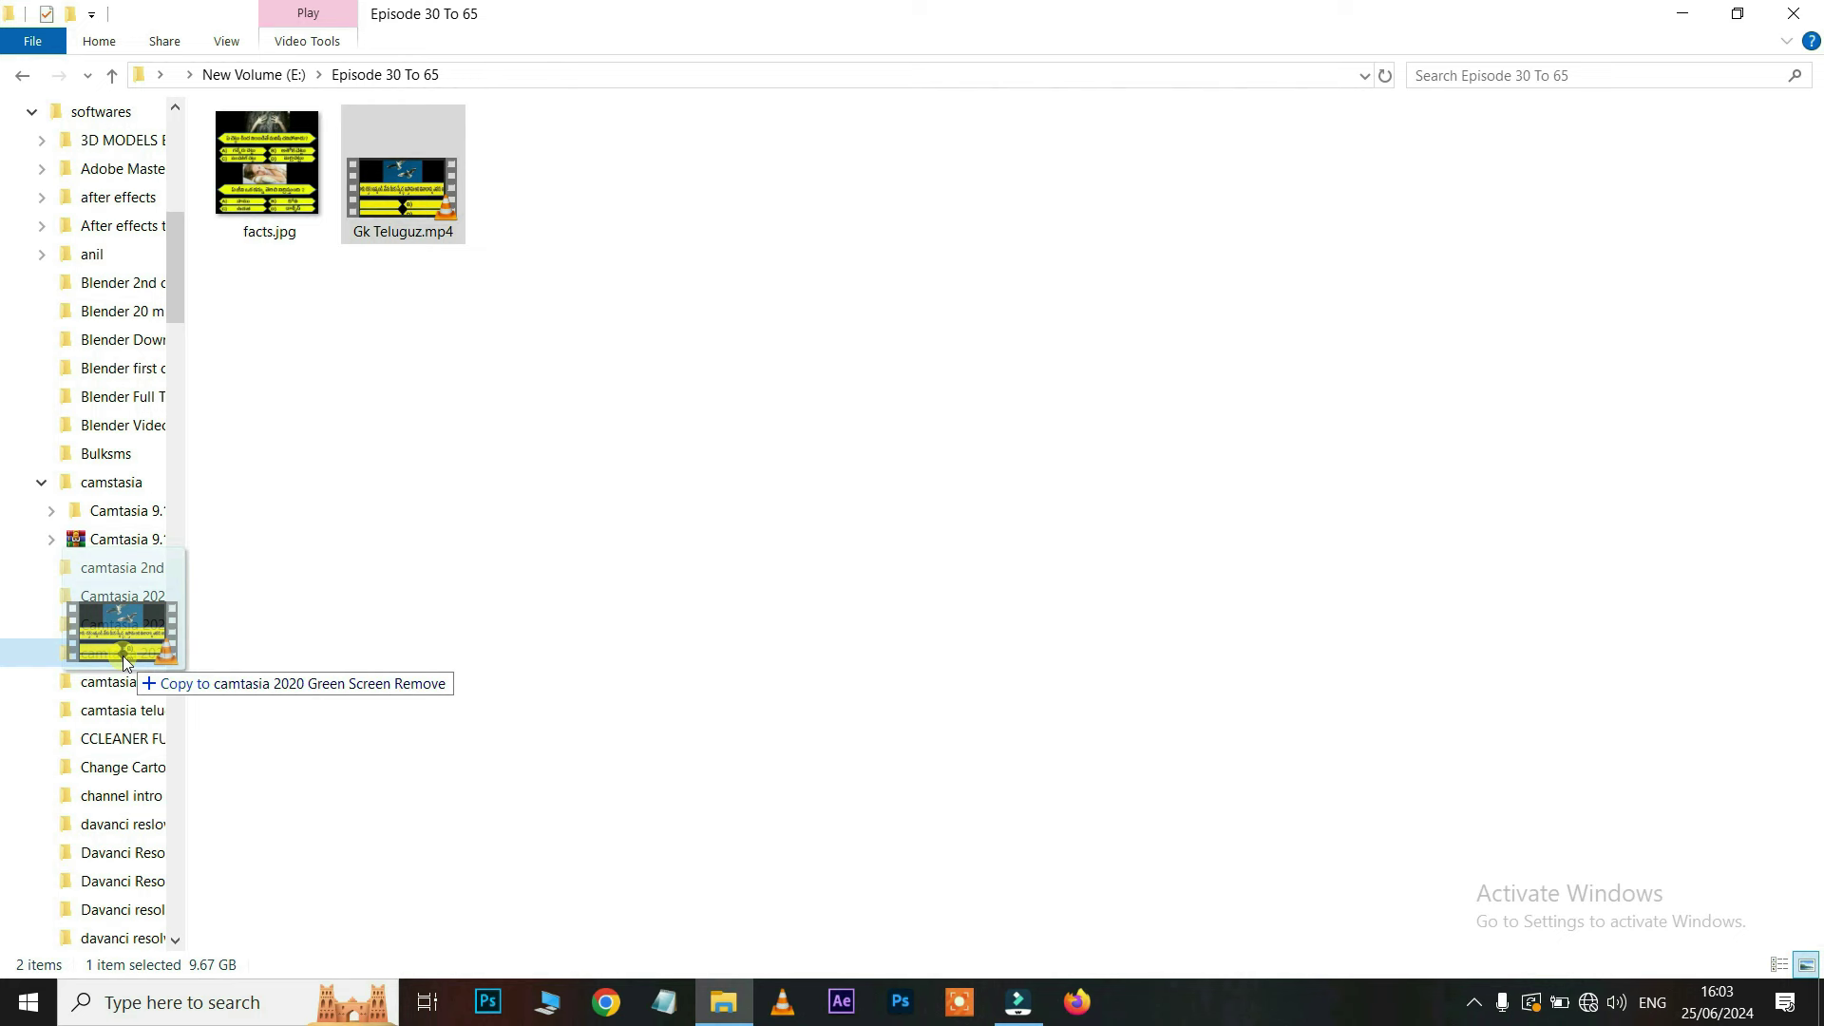
left_click_drag(126, 662, 128, 659)
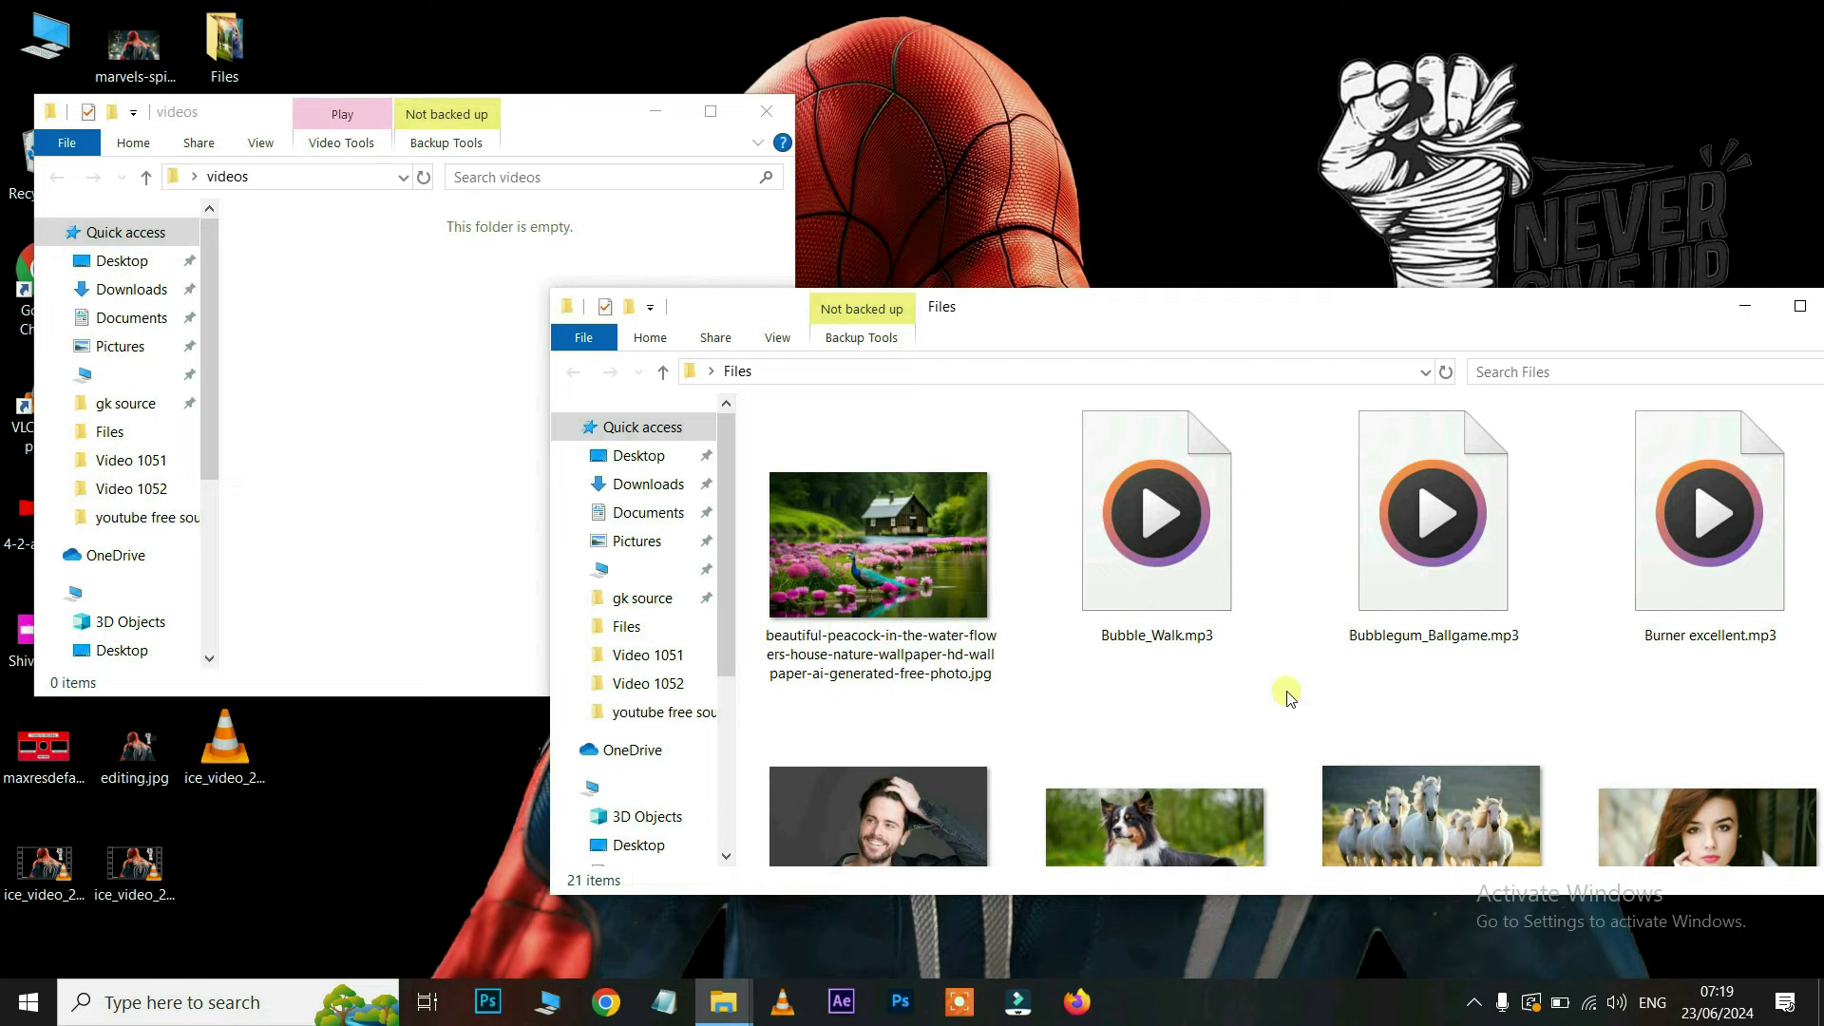
Close the Files and videos windows and view the eight deleted videos in the Recycle Bin.
left_click_drag(1071, 306, 922, 347)
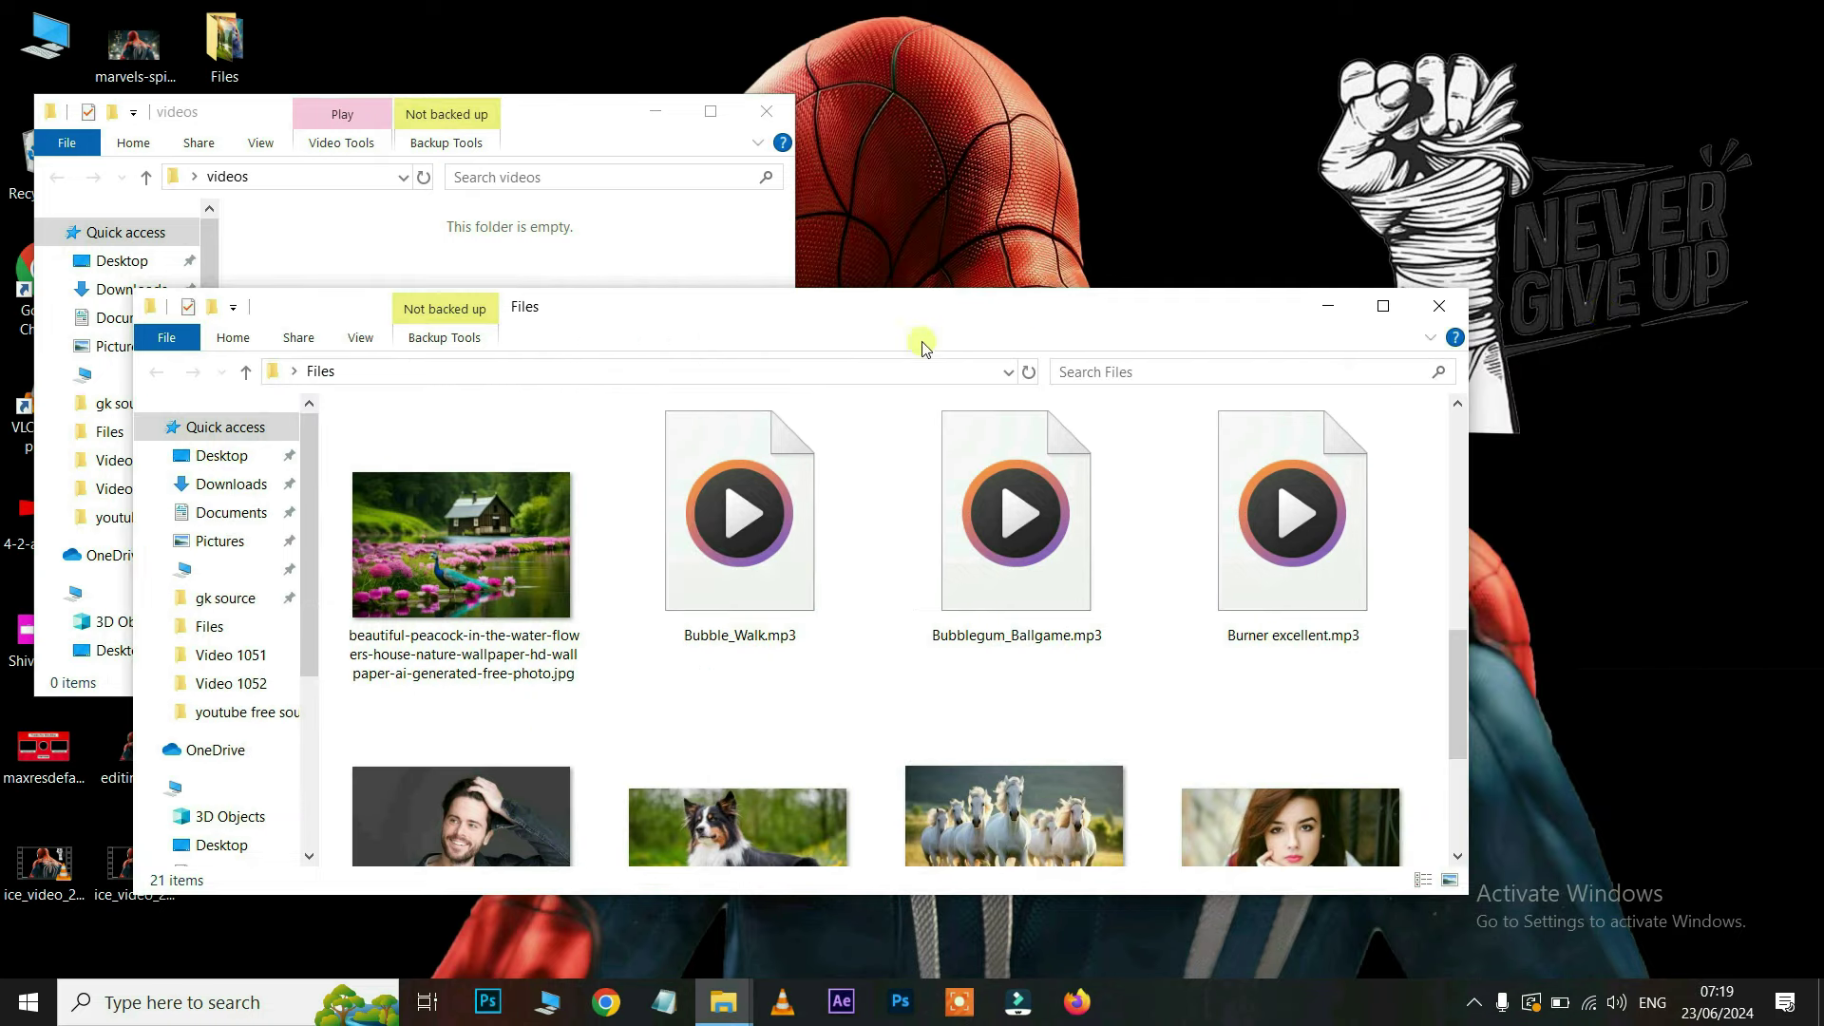
left_click(1439, 306)
left_click(767, 112)
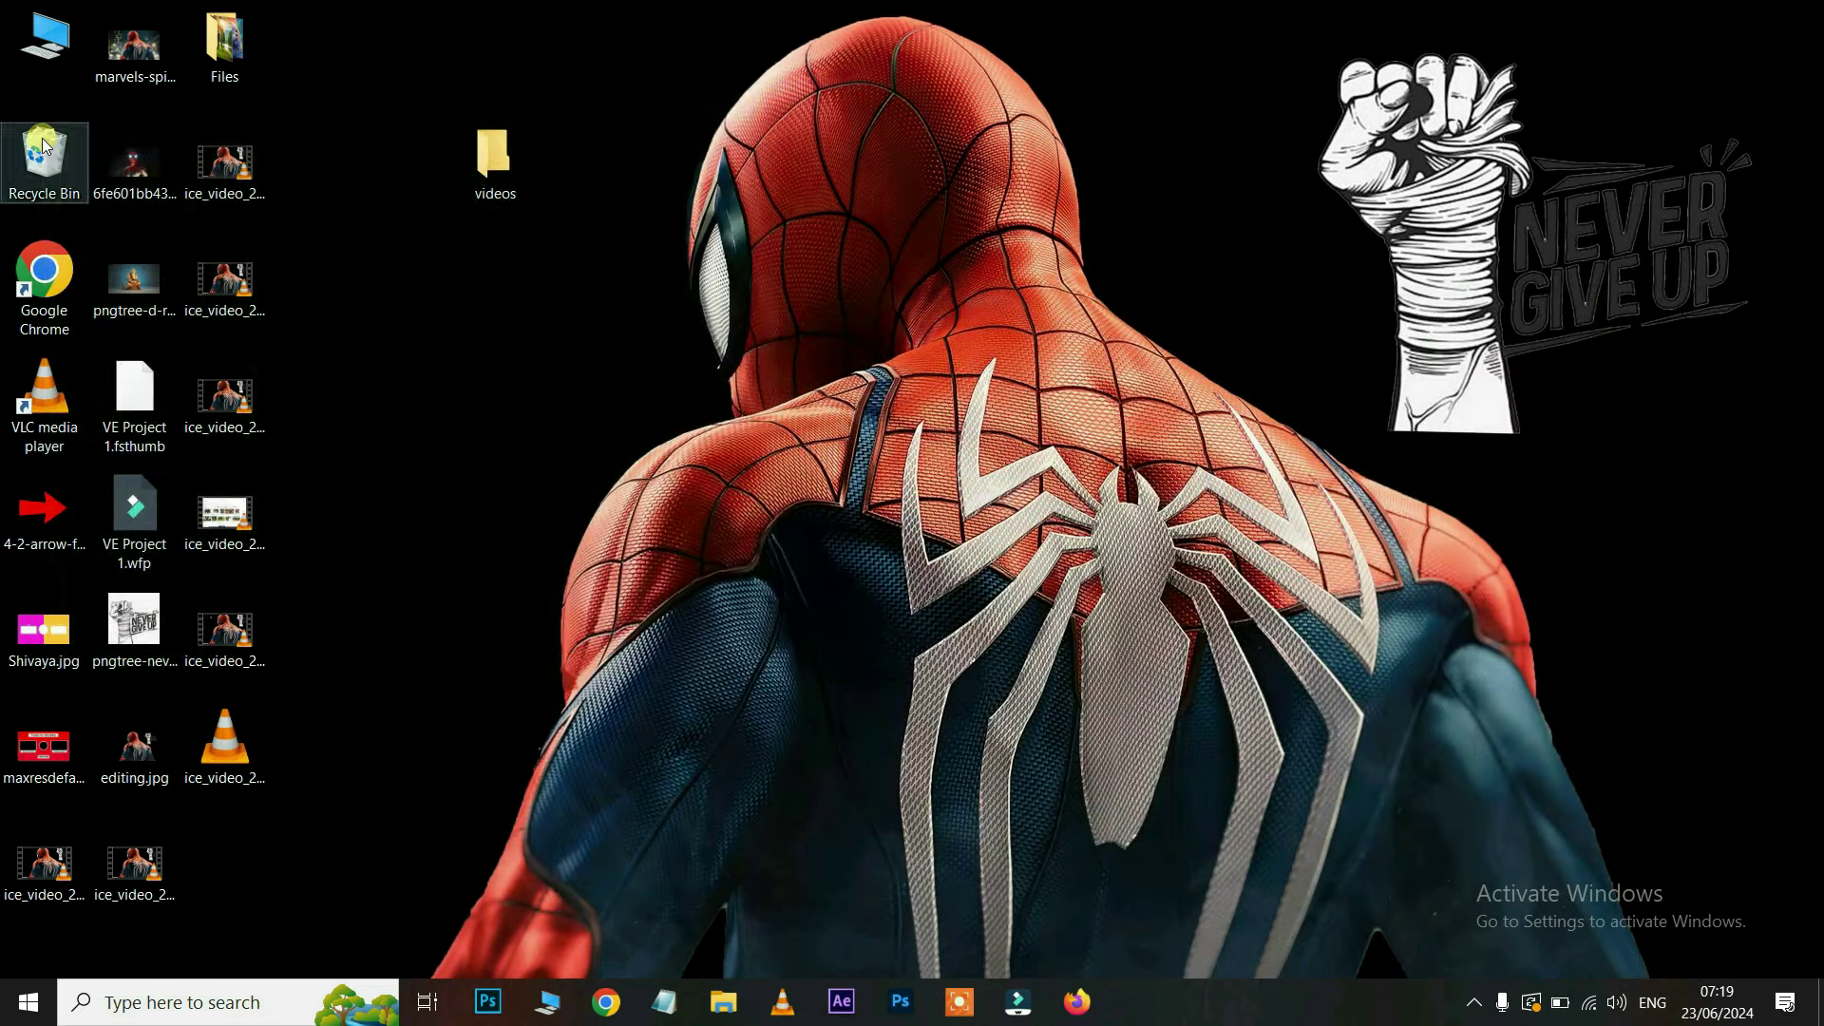
double_click(43, 147)
left_click_drag(239, 750, 1817, 245)
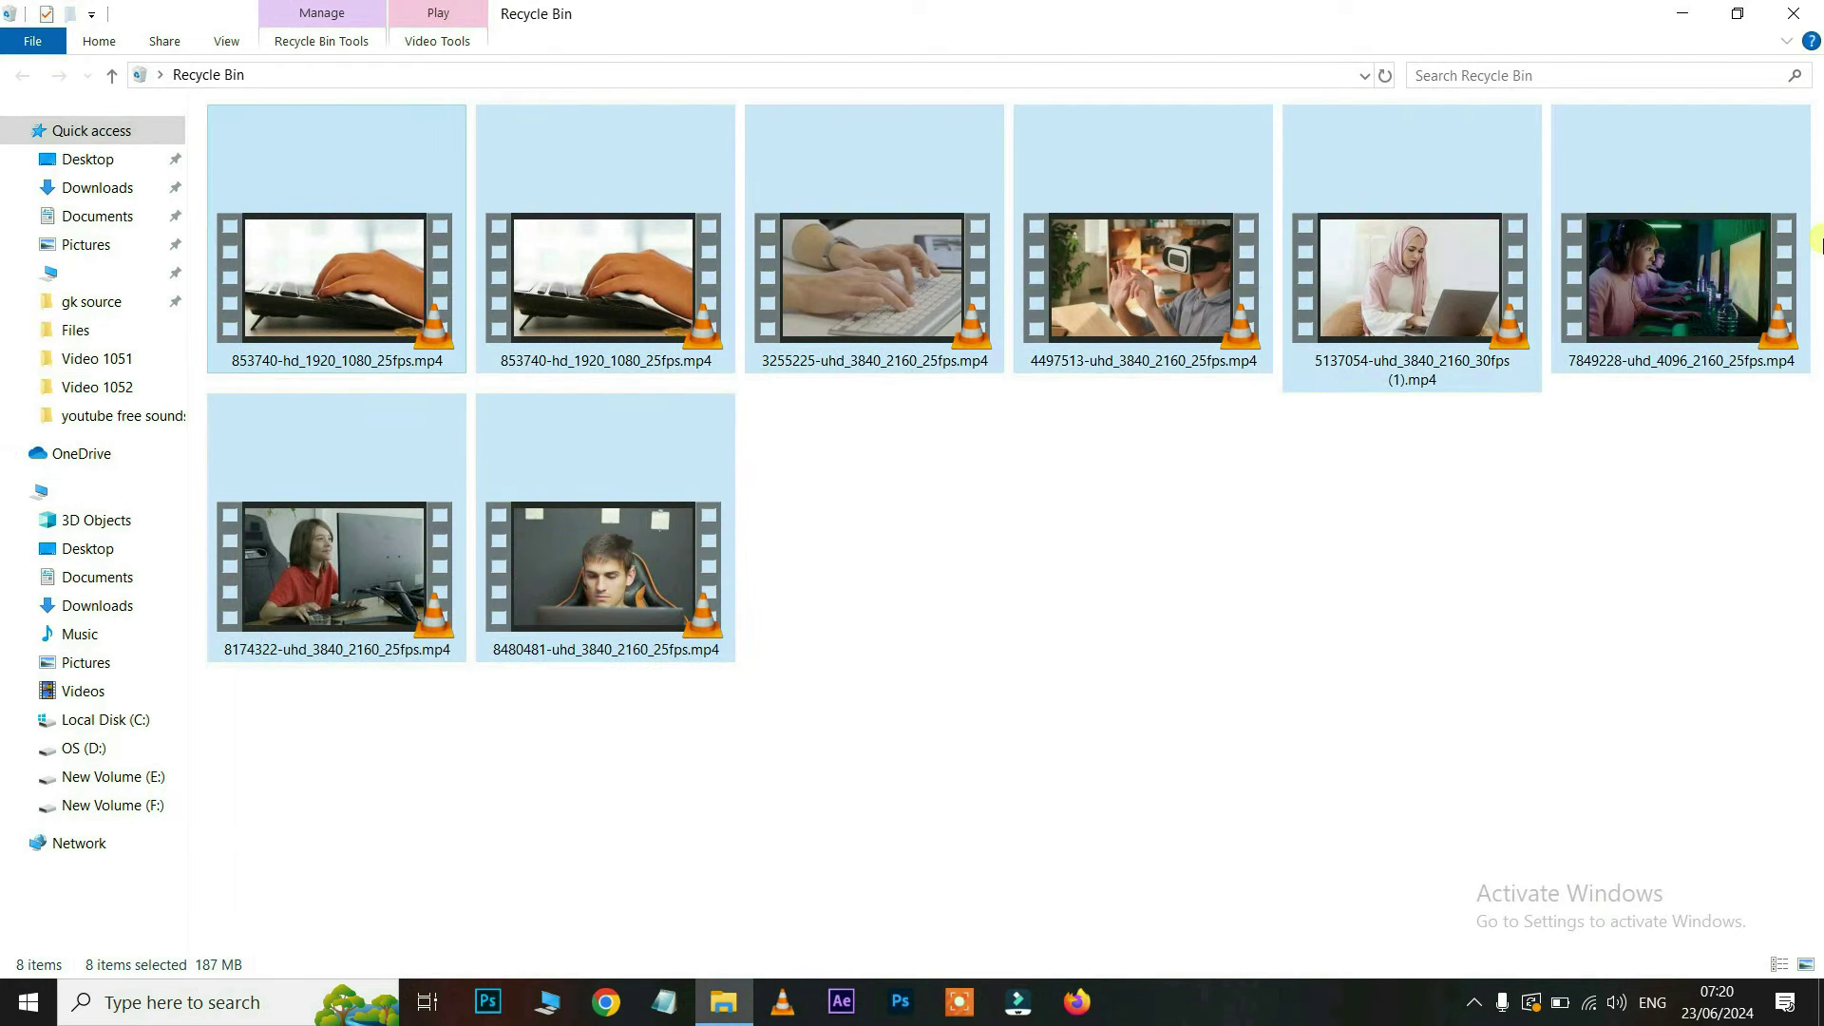
left_click(1793, 14)
Empty the Recycle Bin, confirm deleting the 8 items, and check it shows 0 items.
right_click(46, 167)
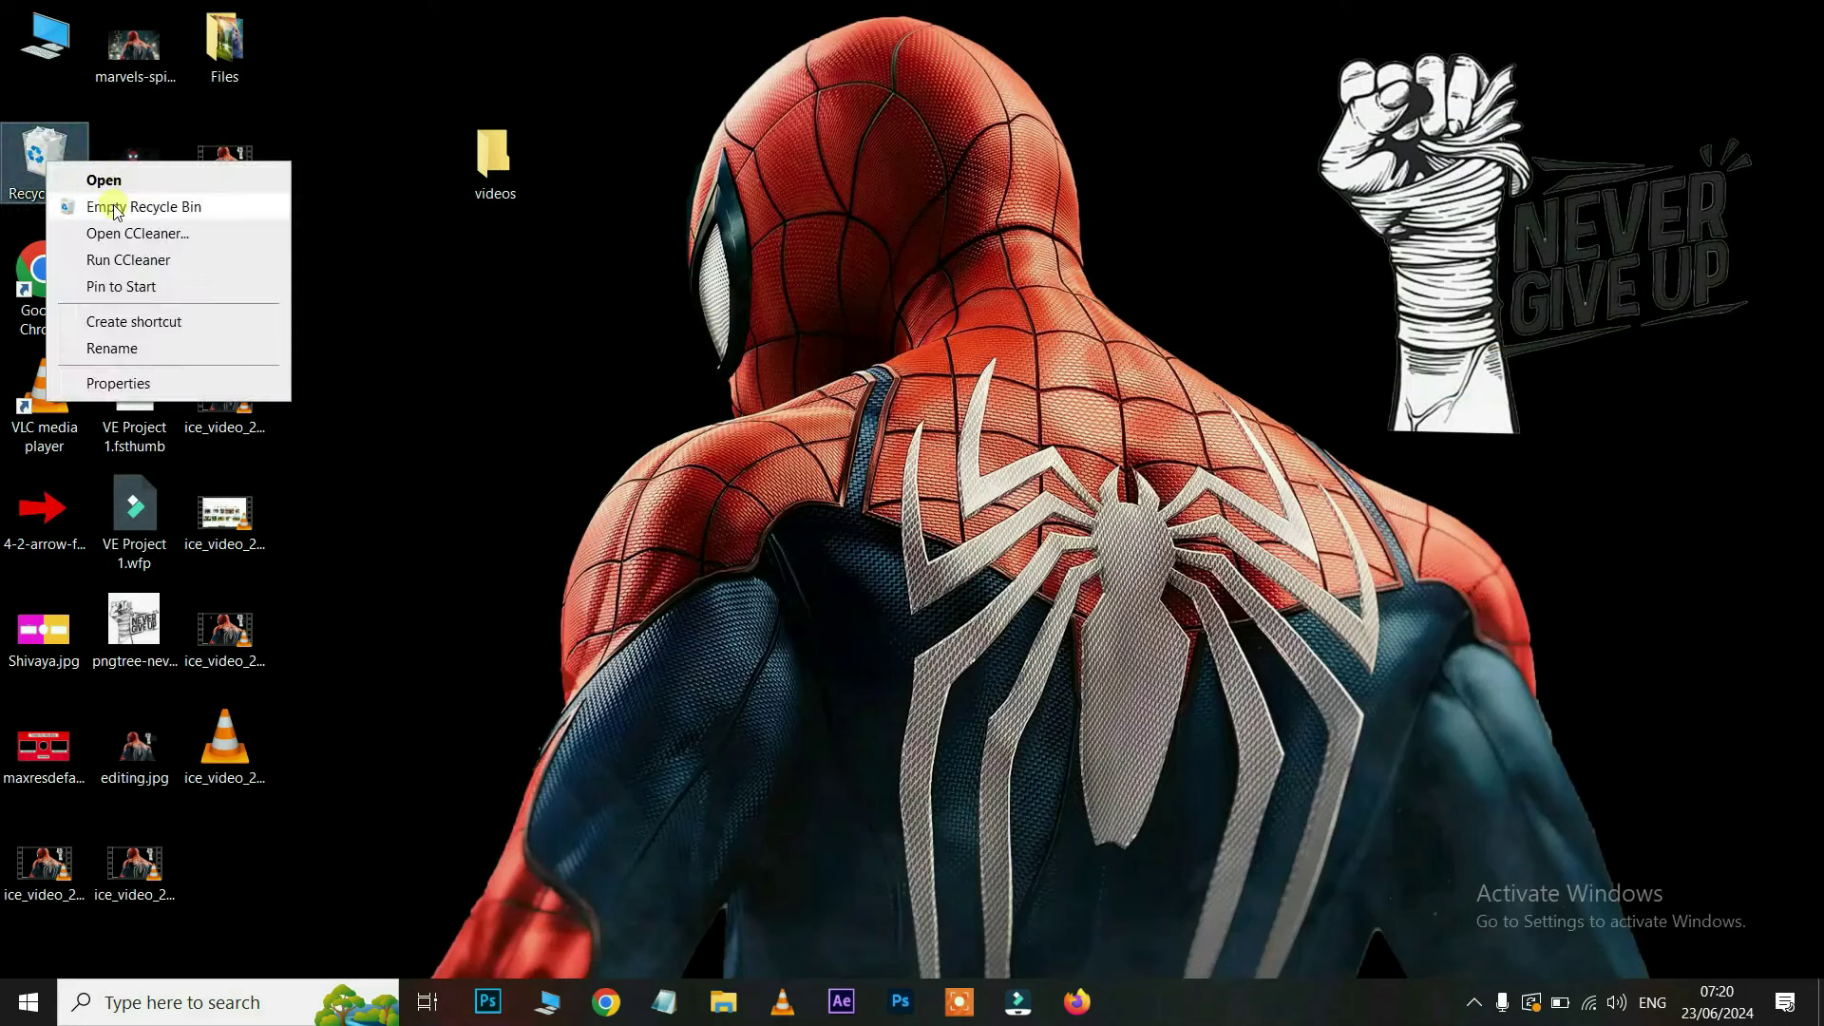
left_click(1059, 545)
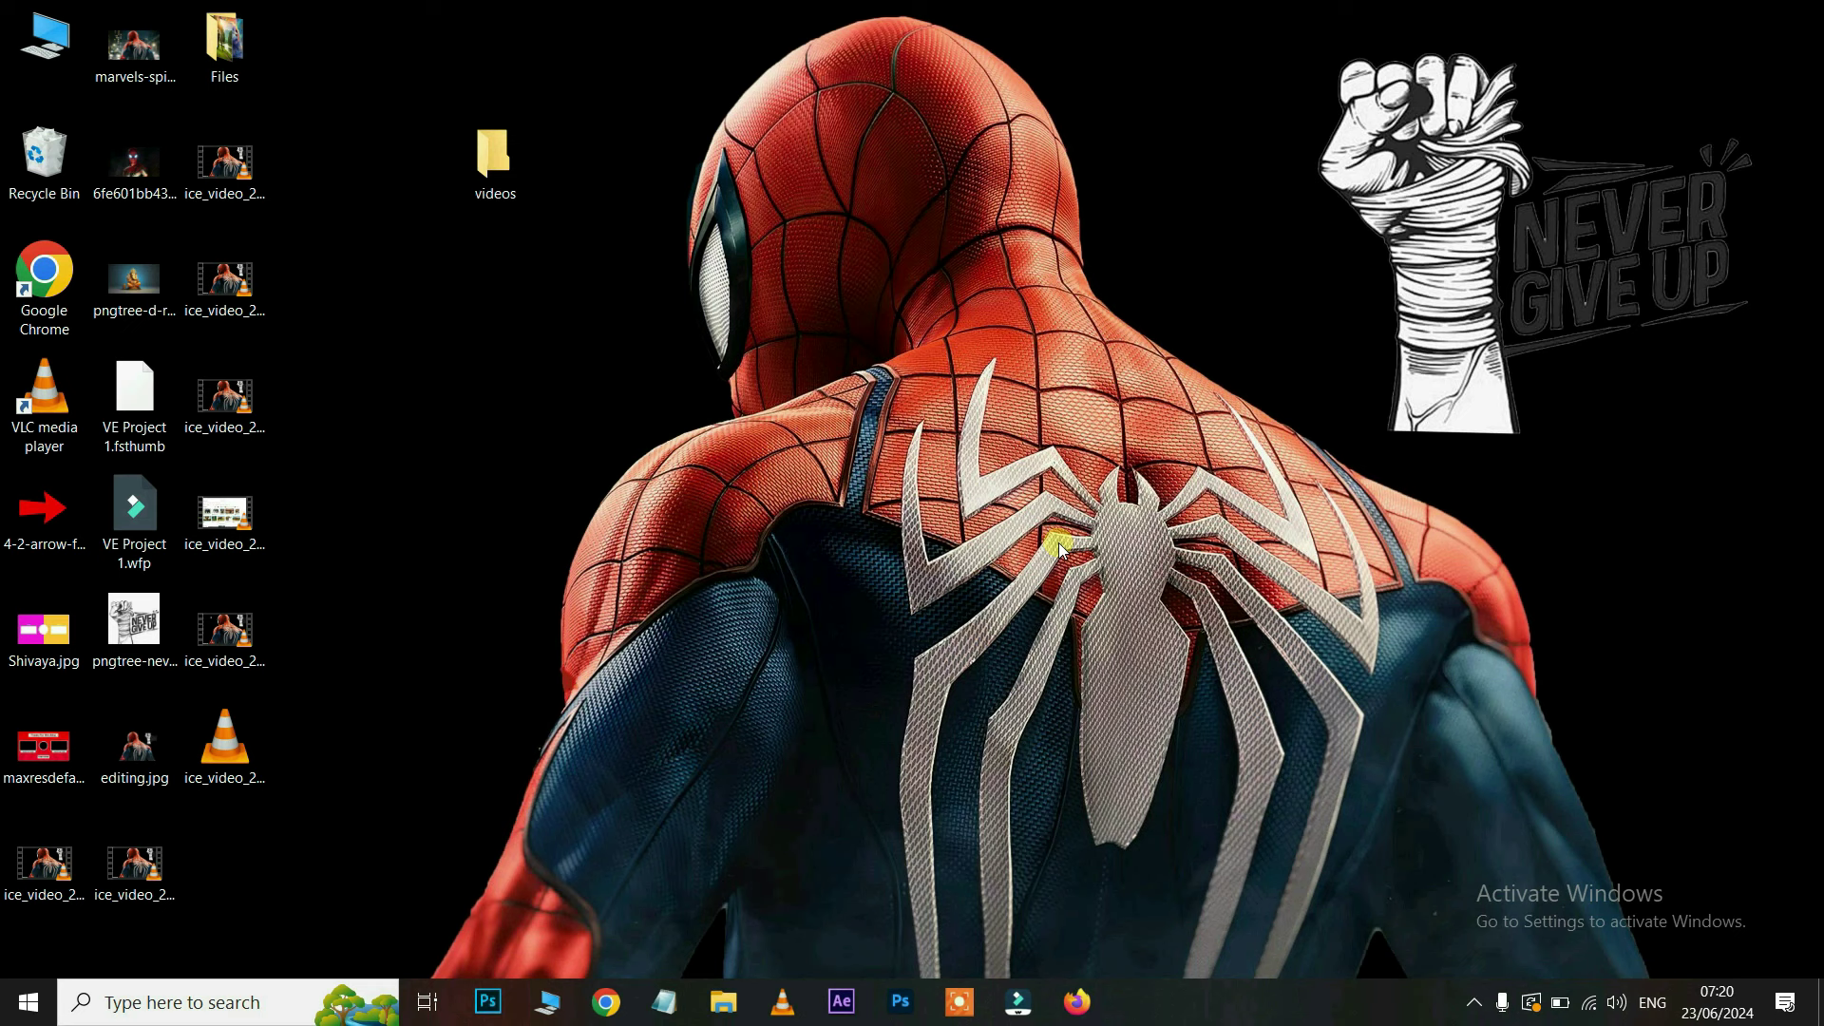
double_click(49, 155)
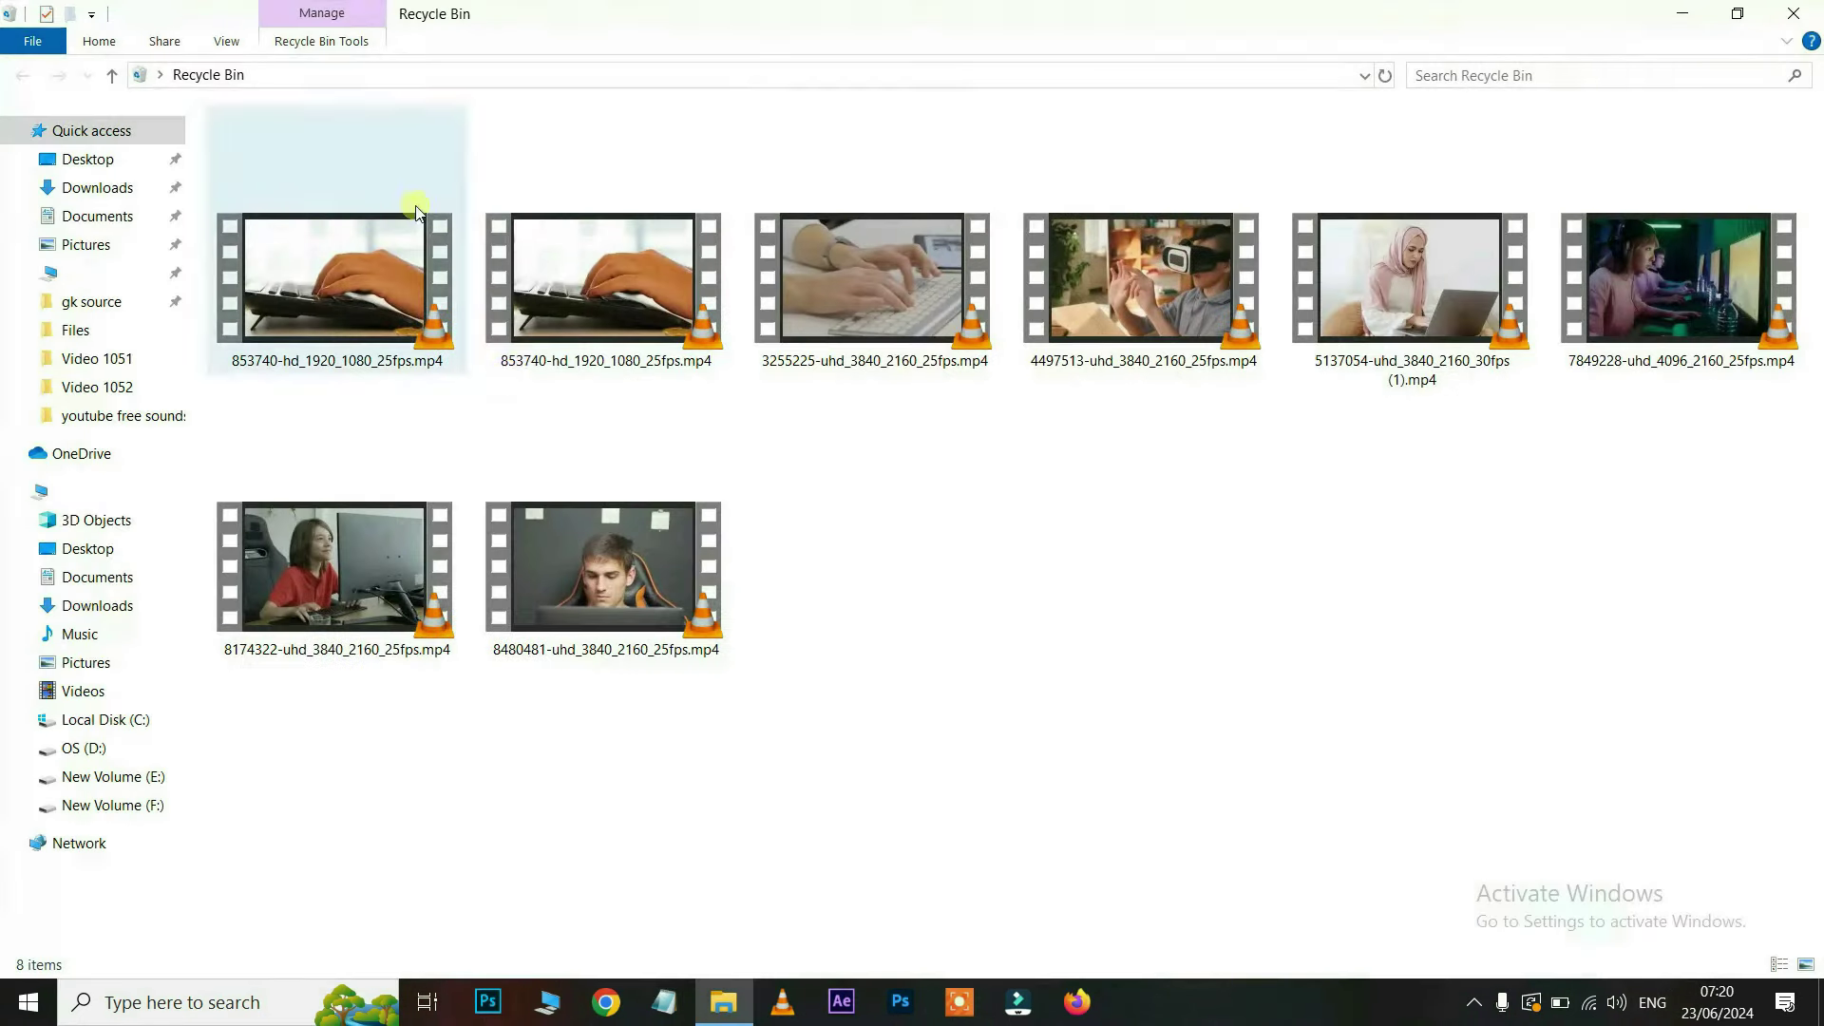
mouse_move(482, 442)
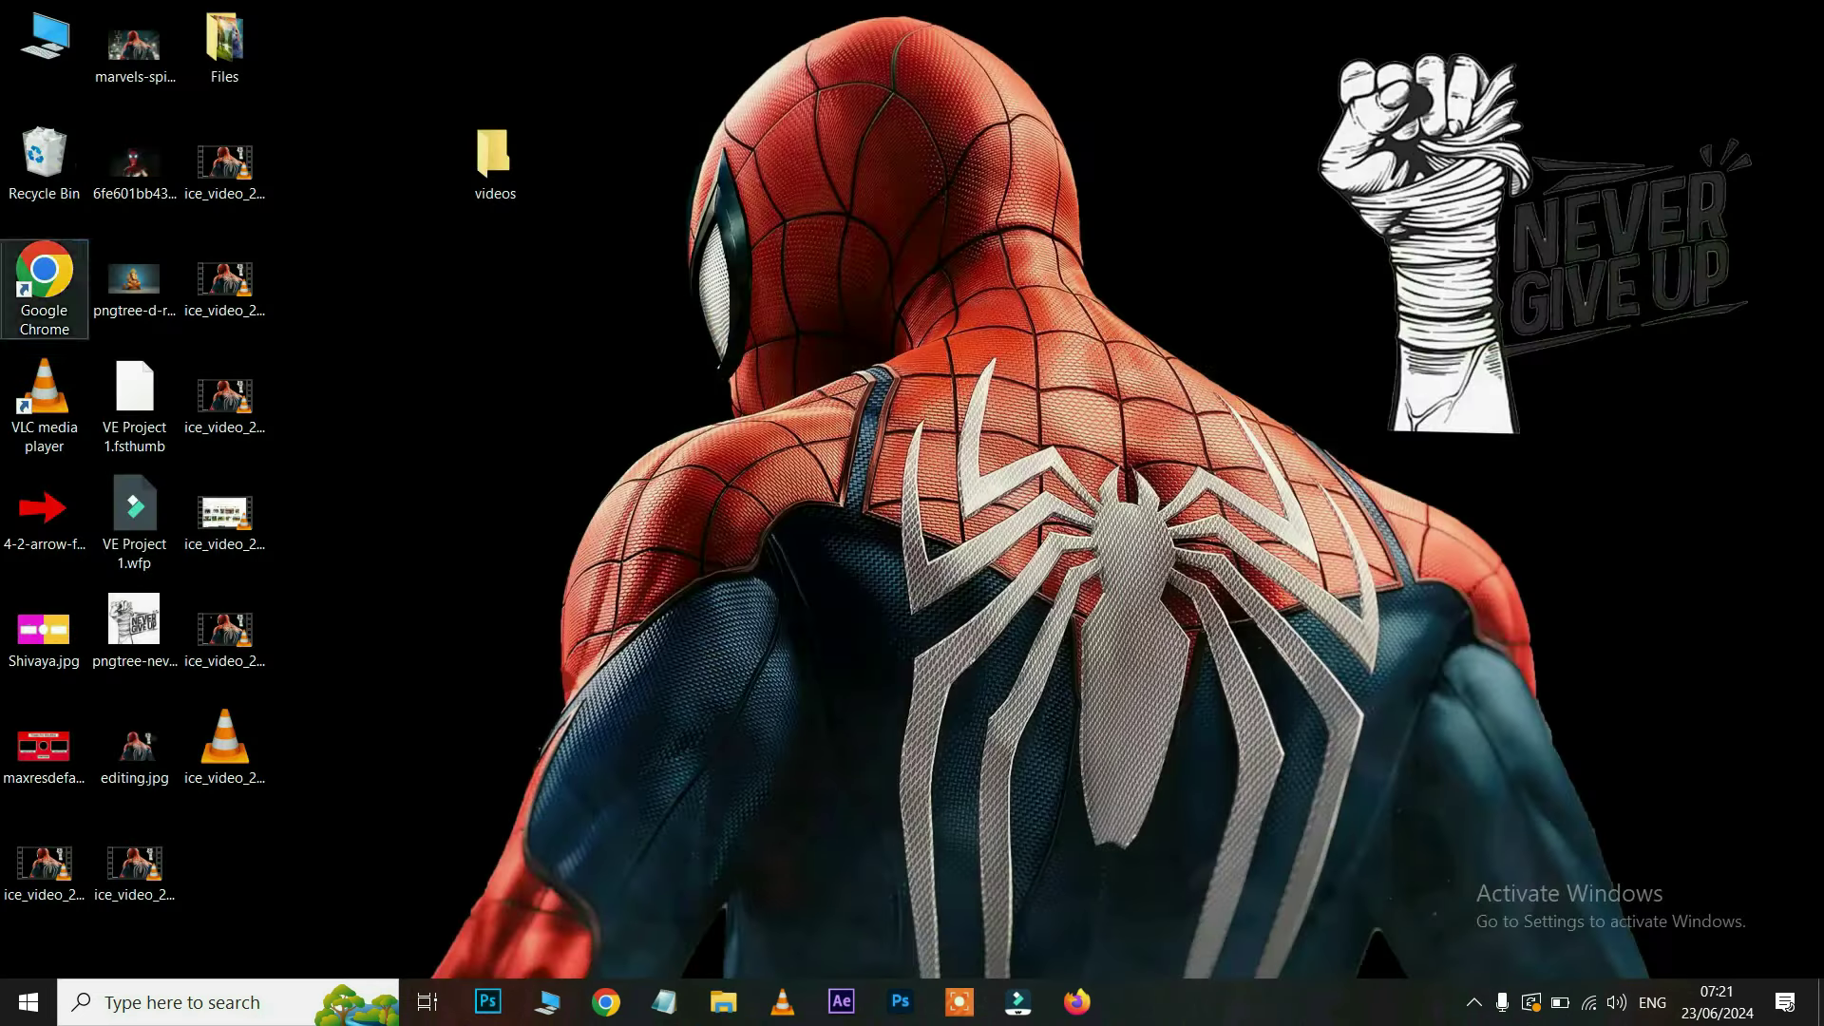
right_click(69, 169)
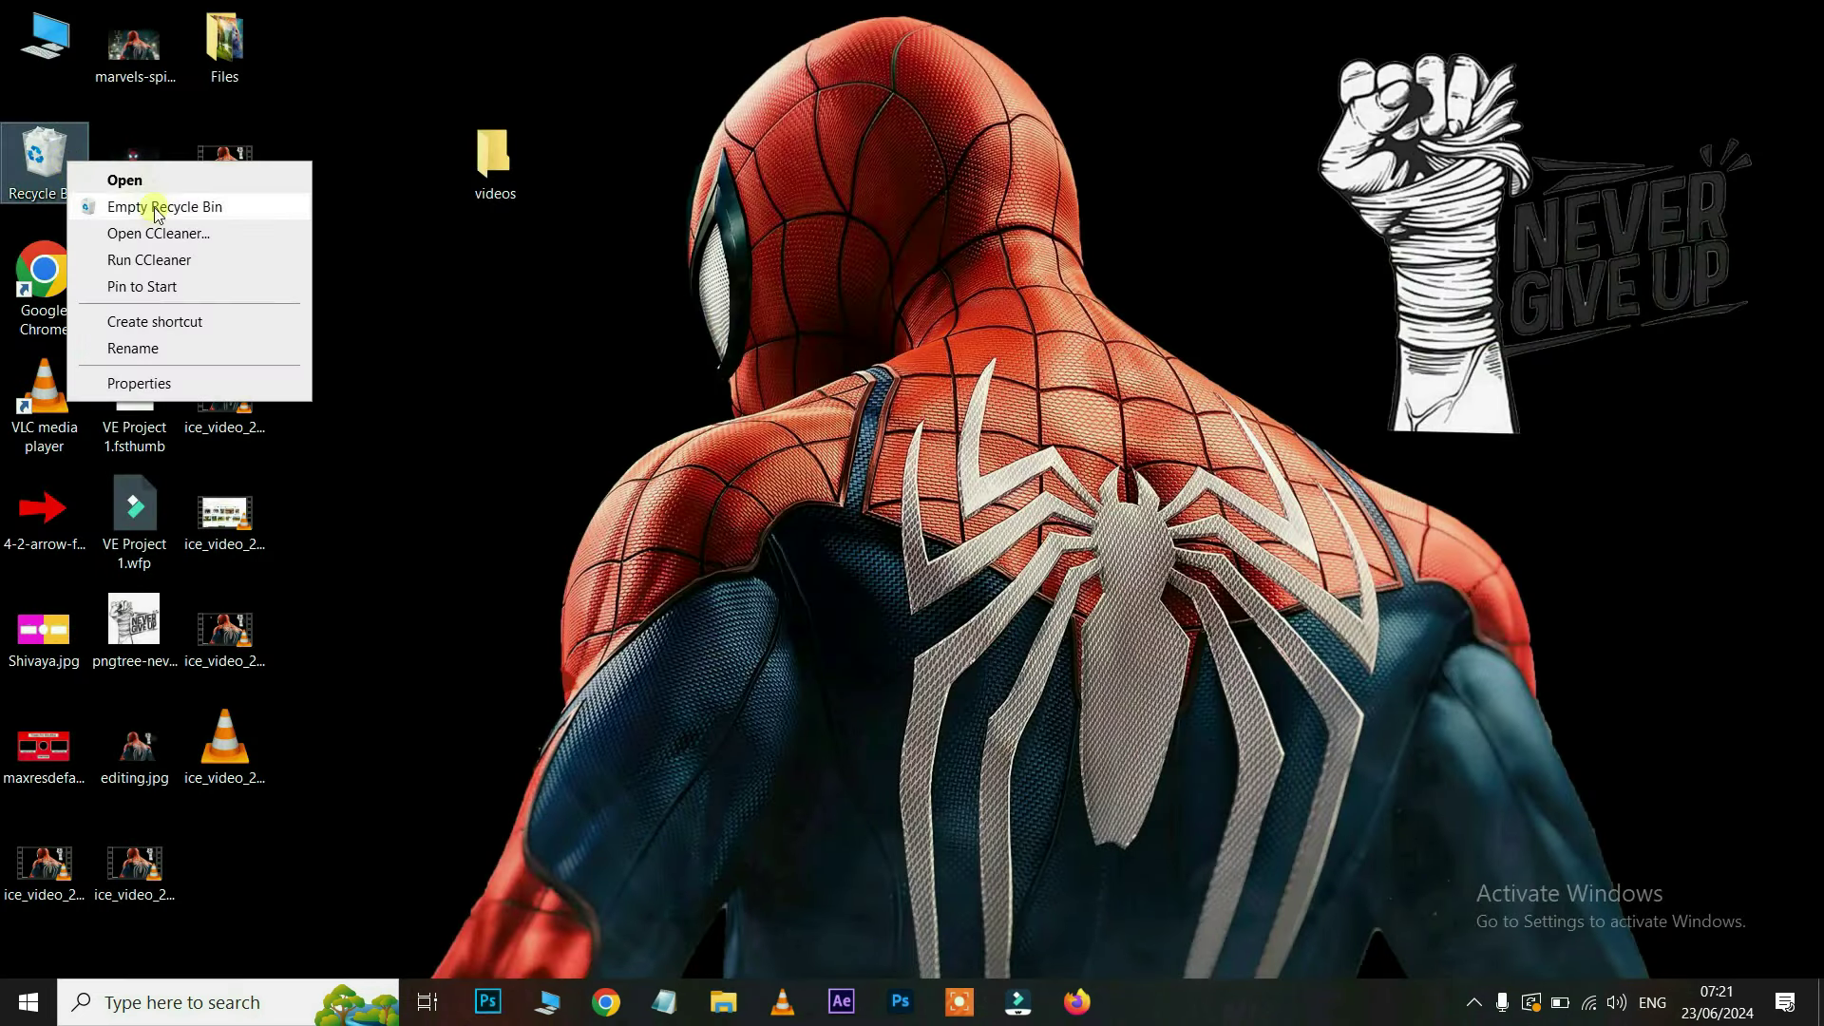
left_click(156, 208)
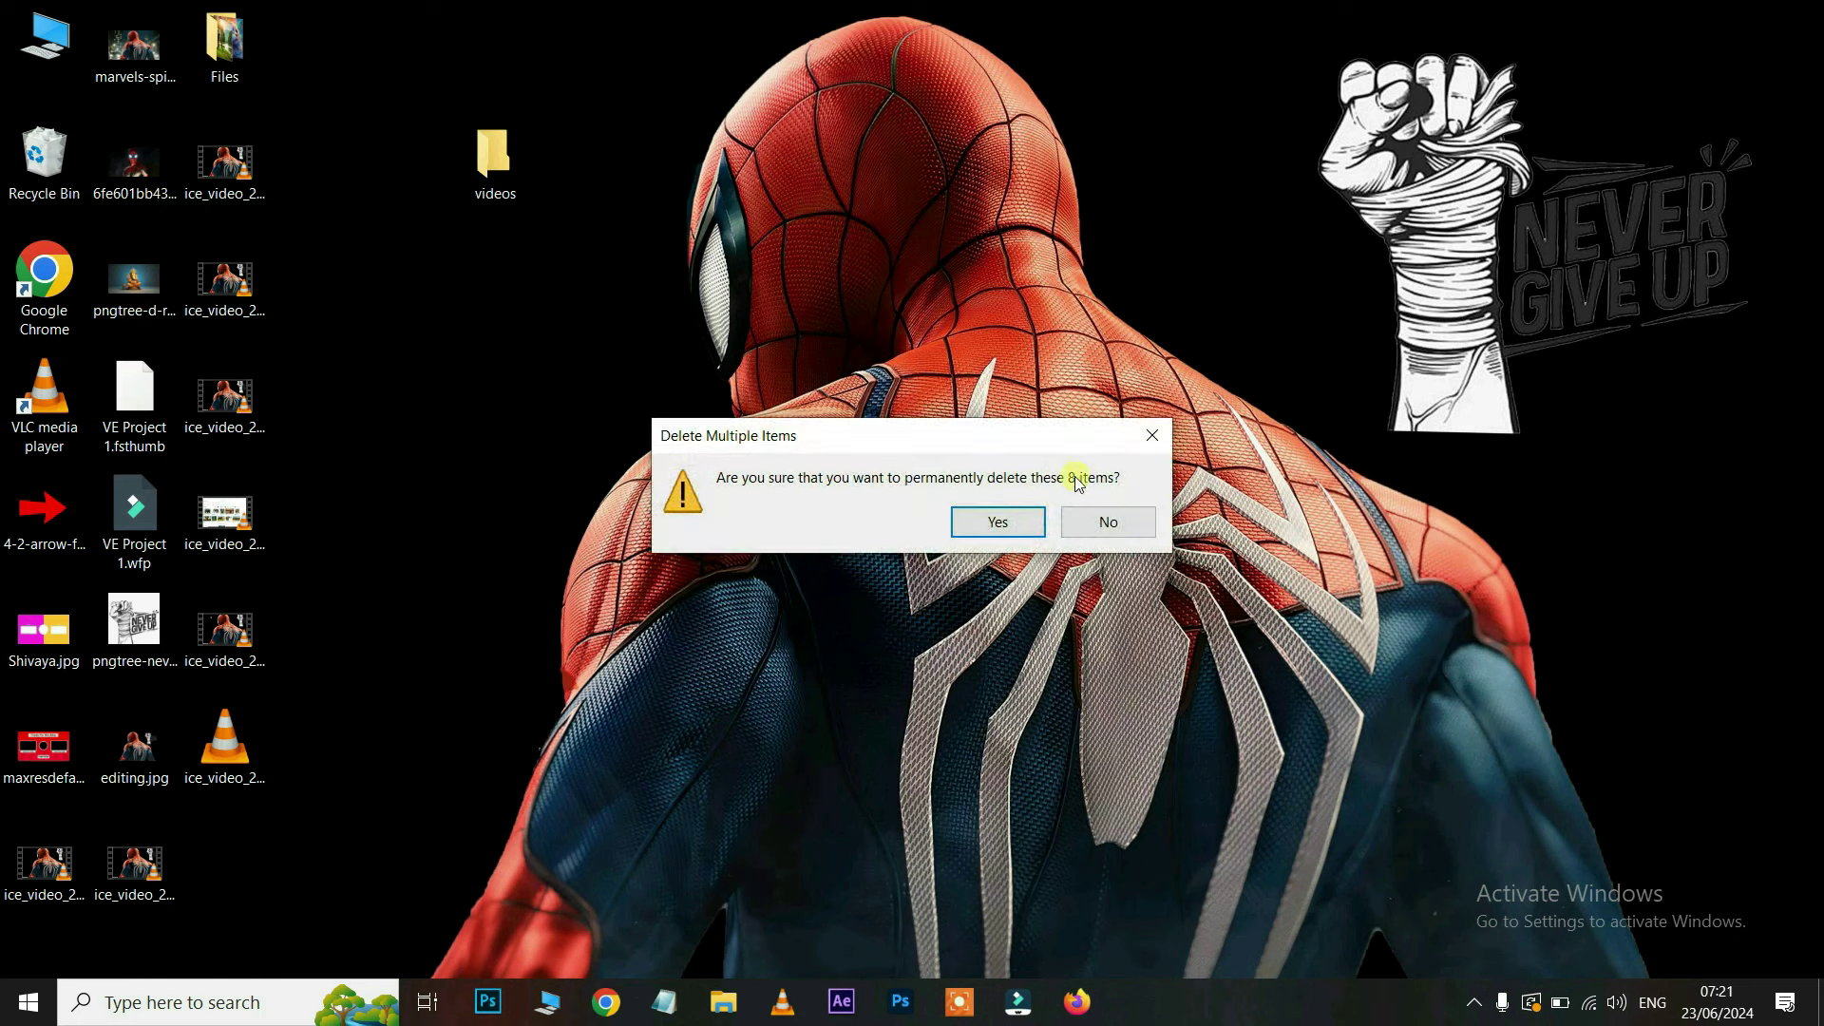
left_click(1000, 524)
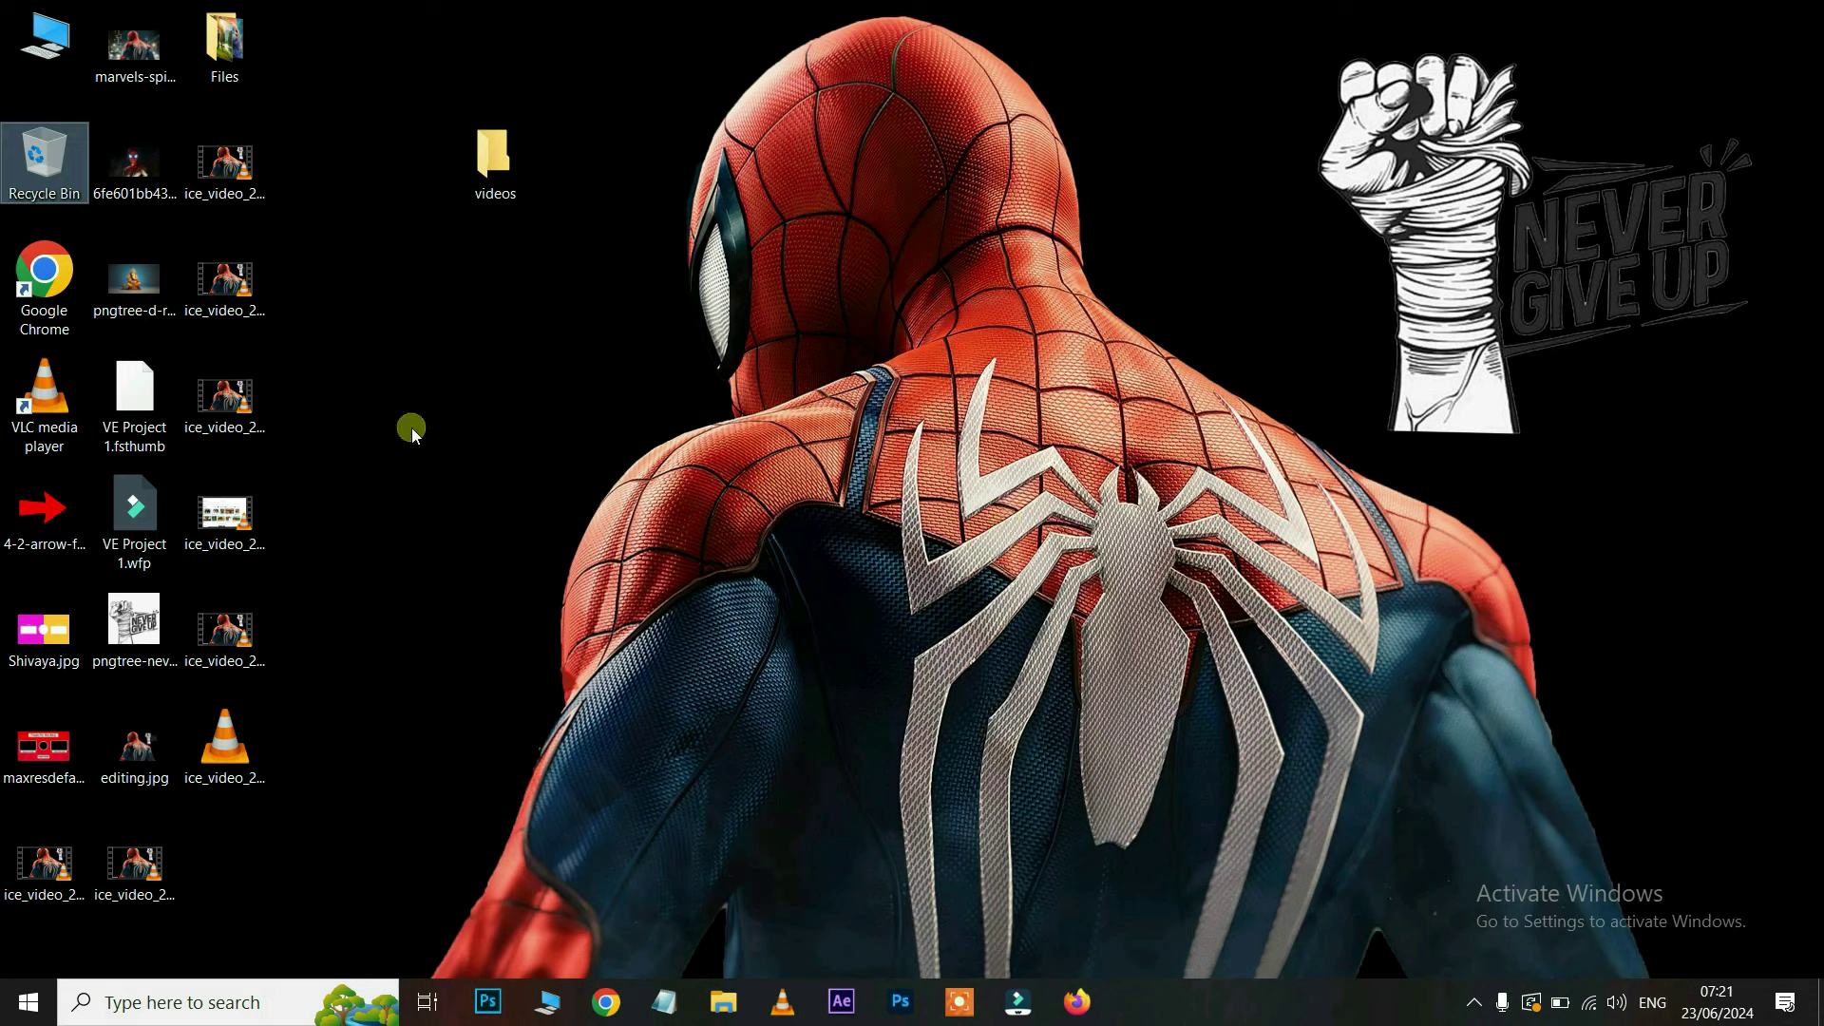
double_click(45, 176)
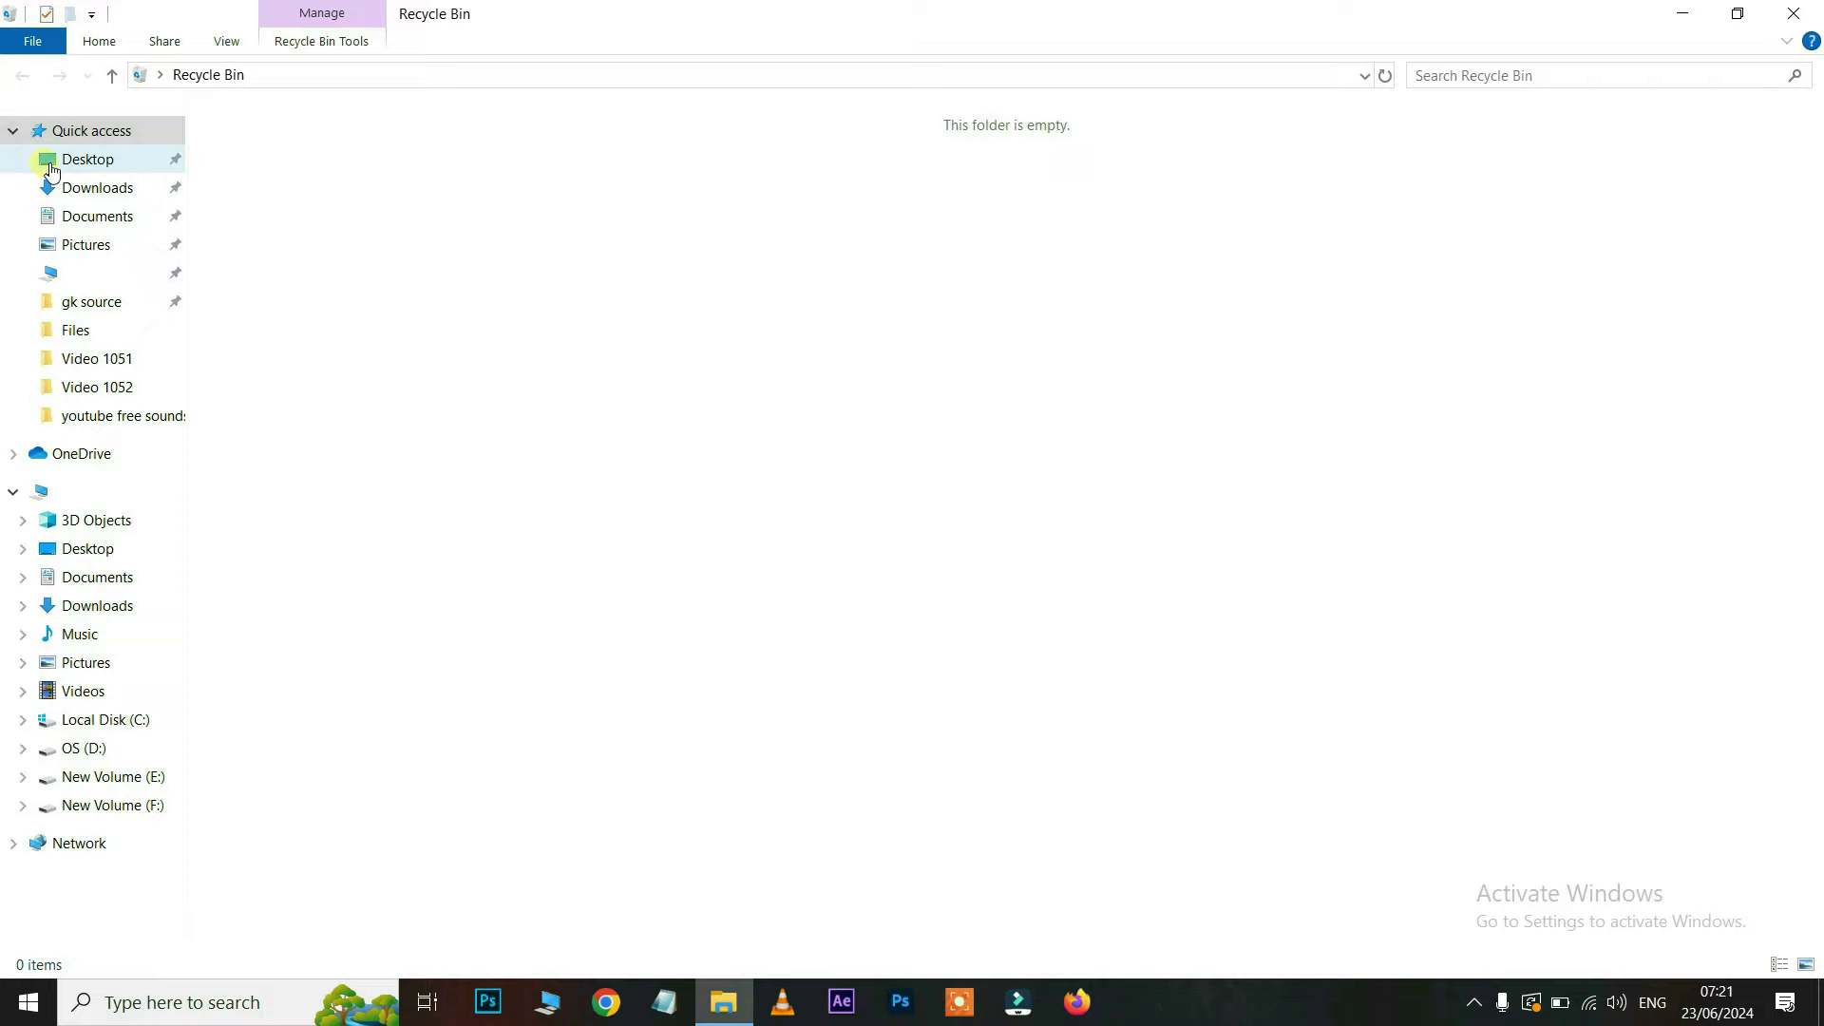
left_click(1793, 13)
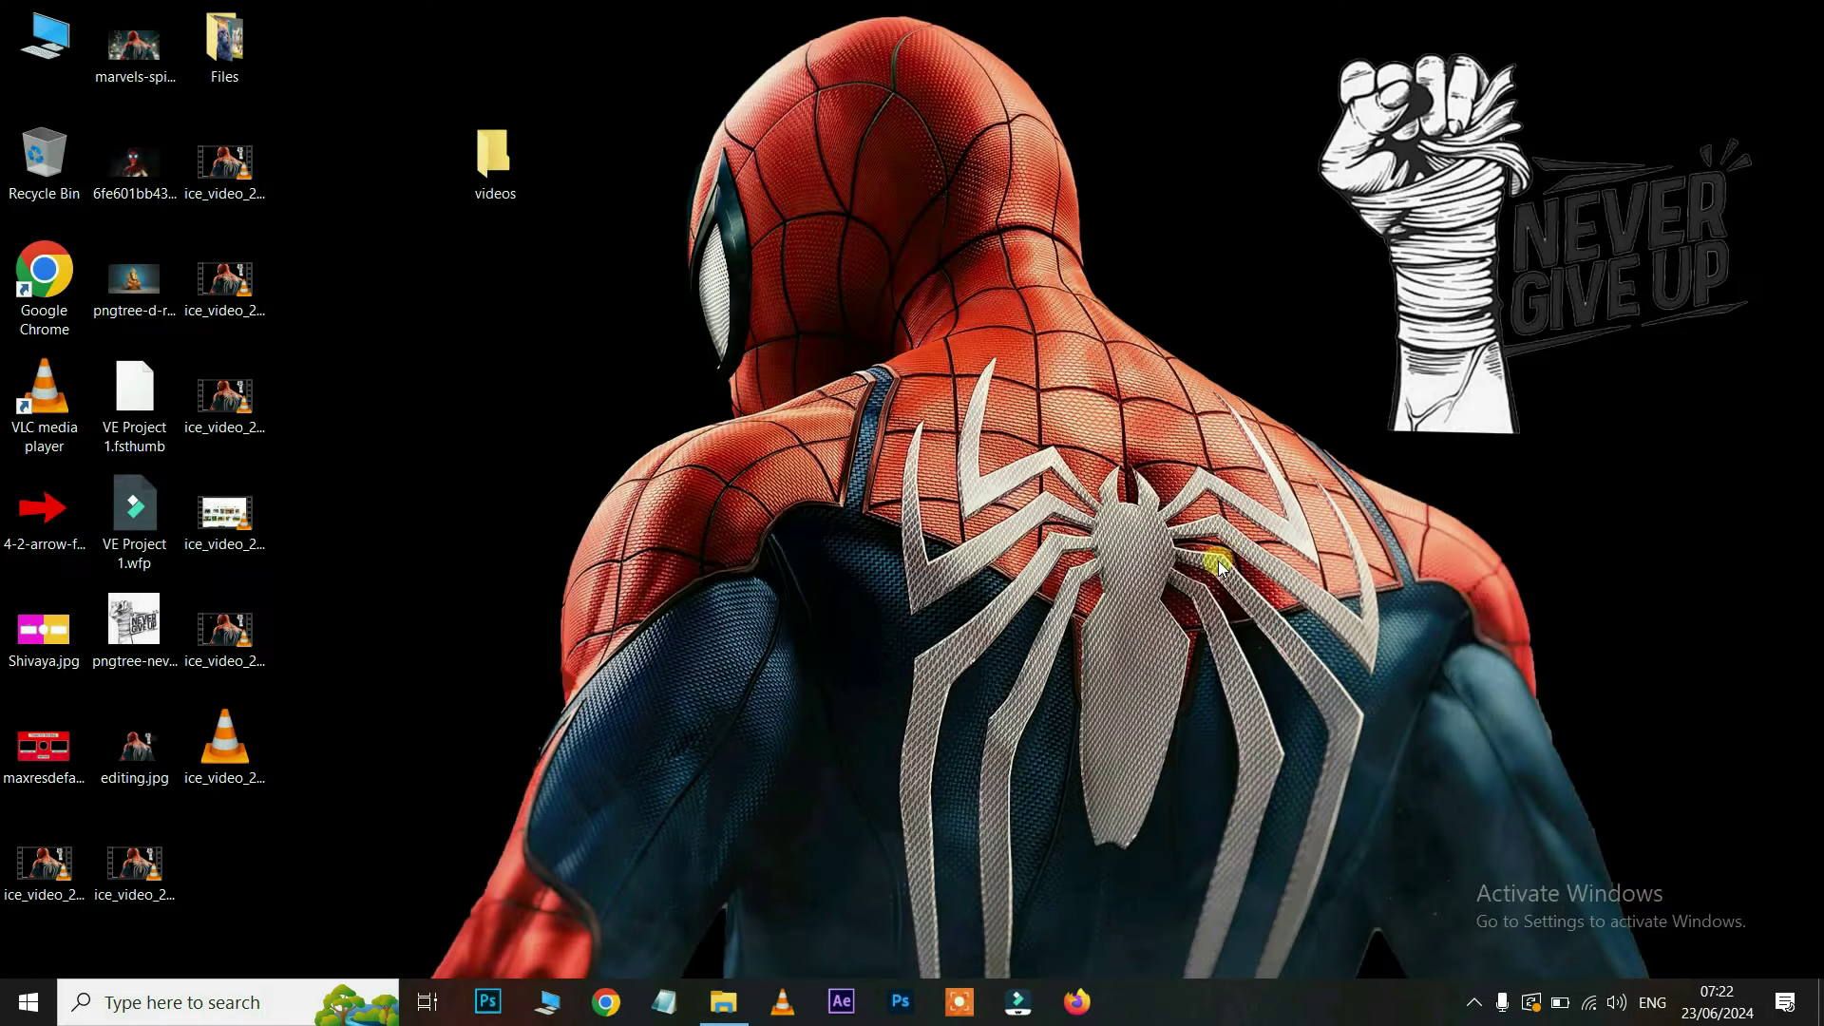
Shift+Delete the sweater-girl photo from Files and confirm the Recycle Bin stays empty.
left_click(724, 1003)
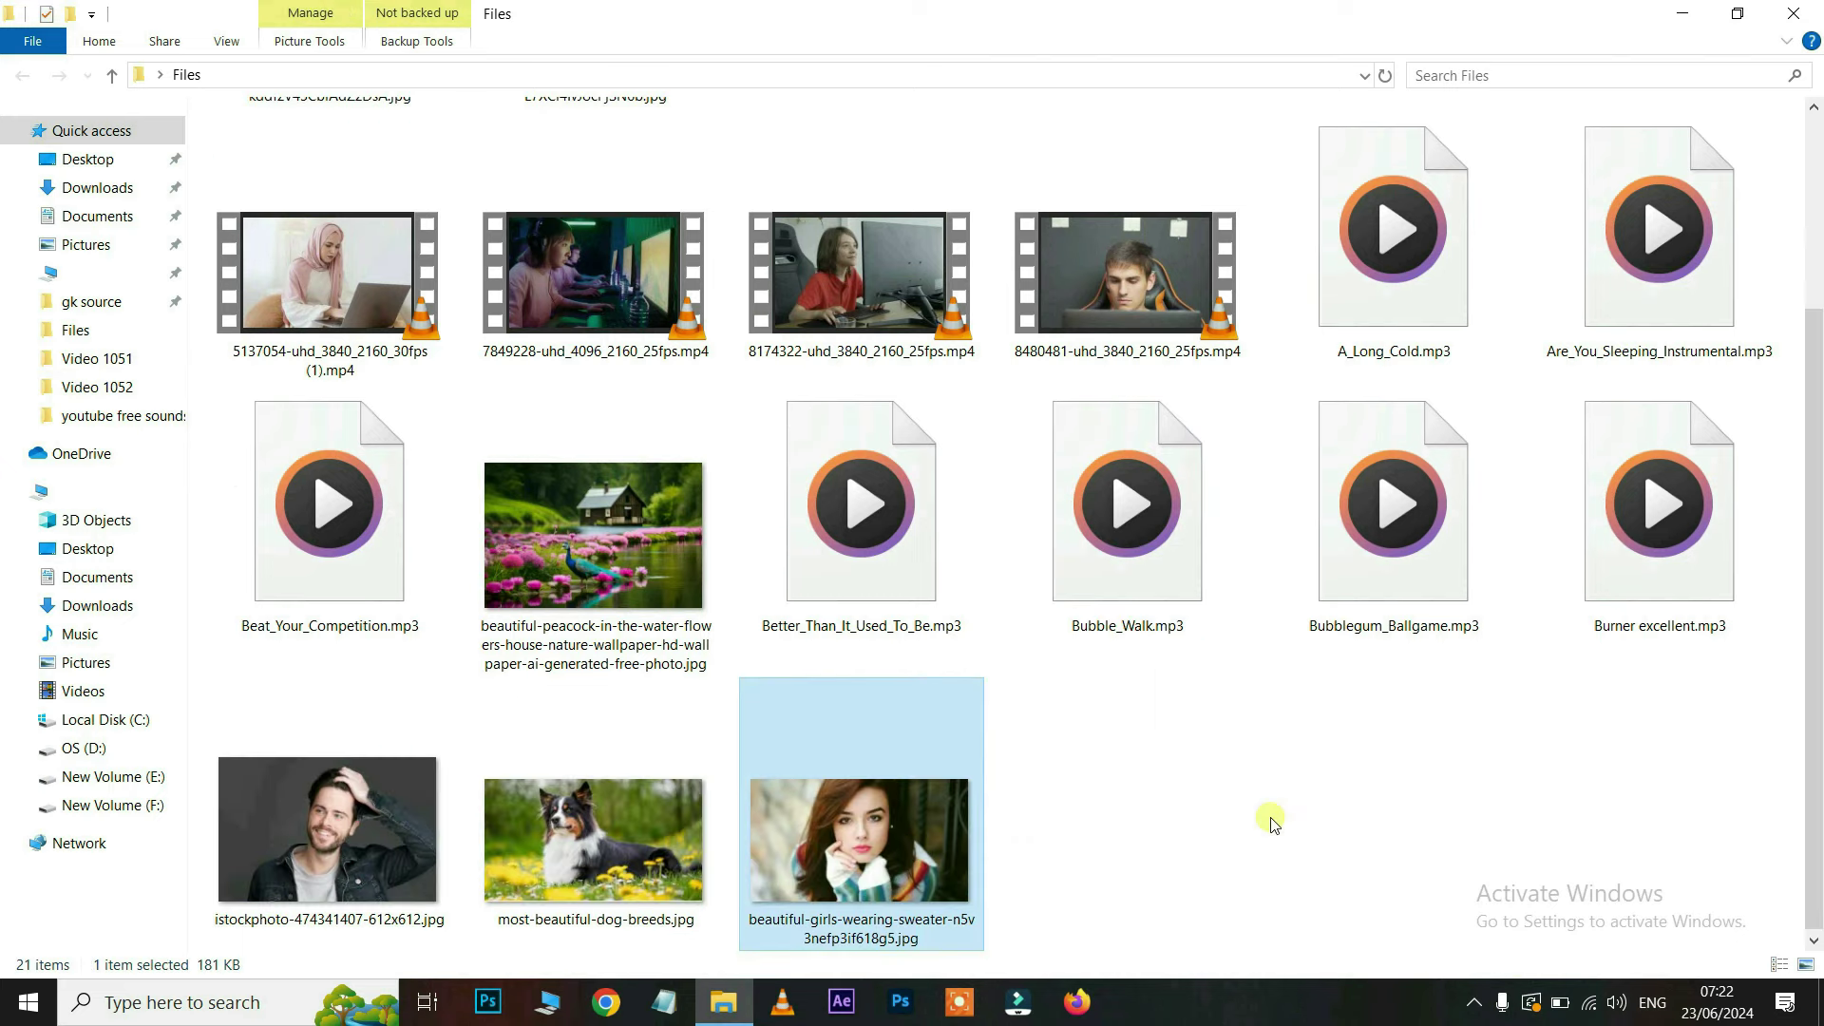
left_click(1273, 823)
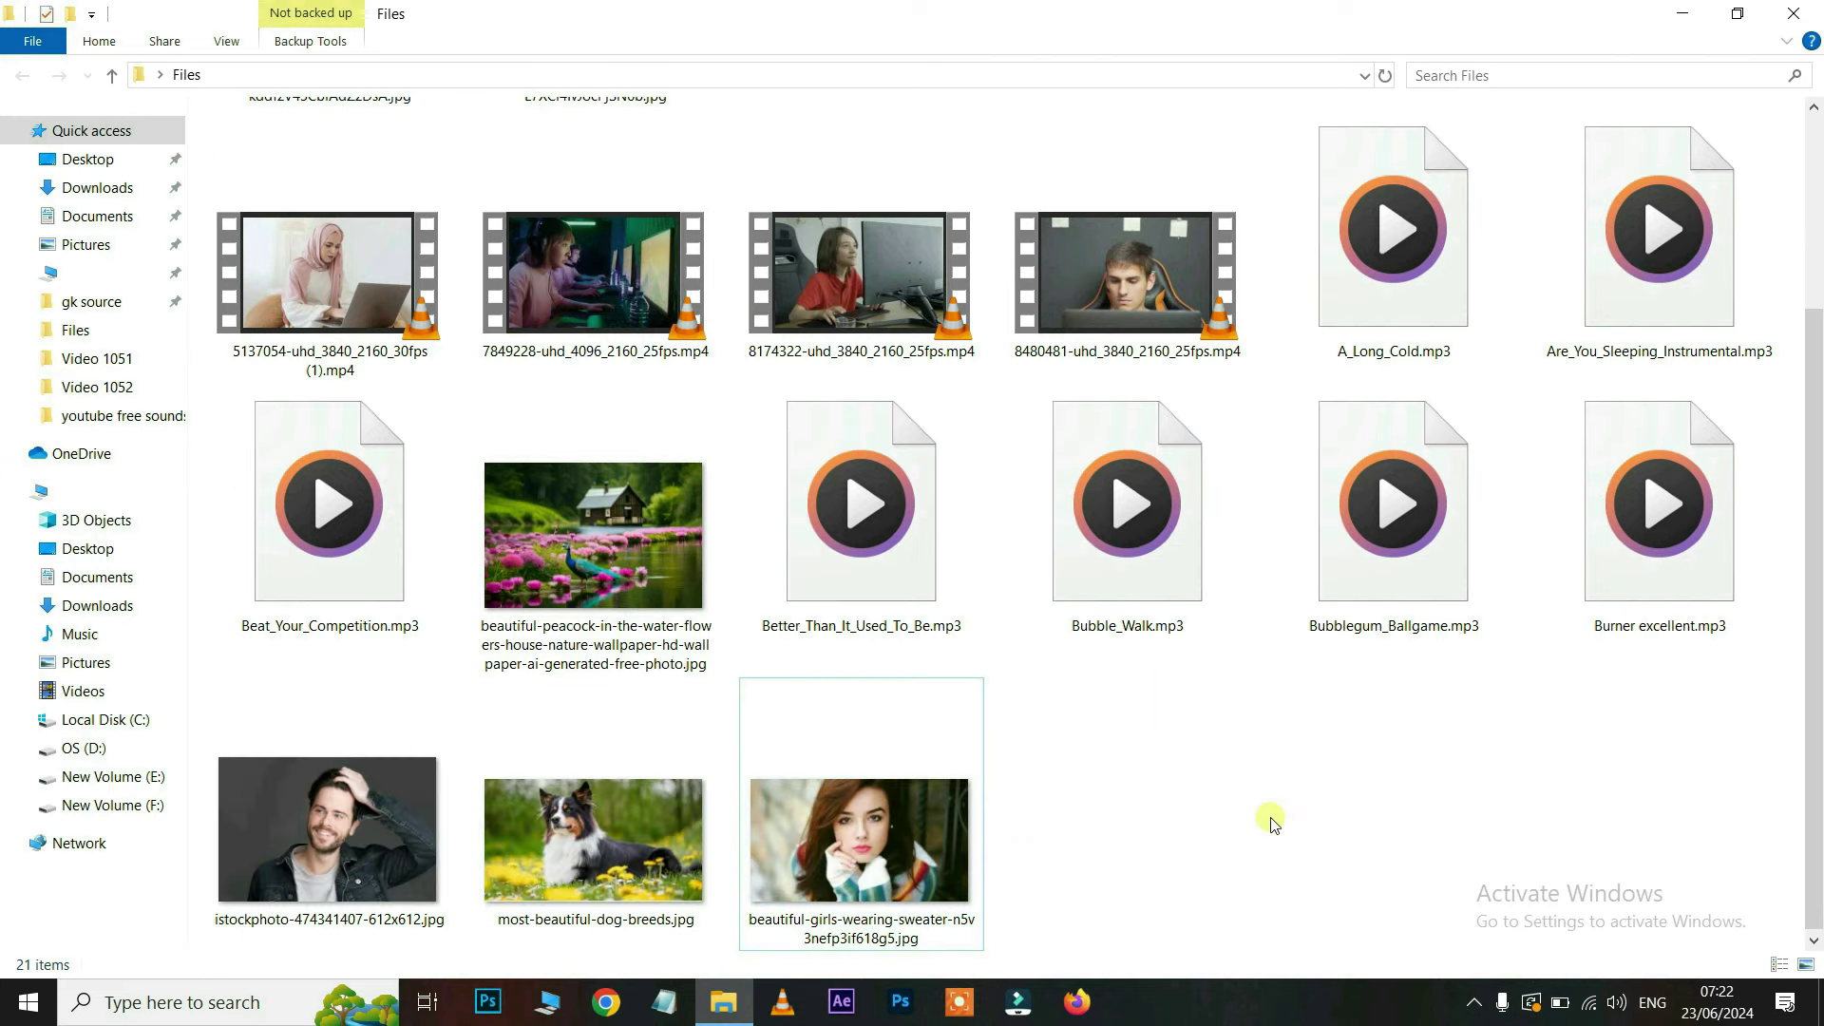
left_click(875, 860)
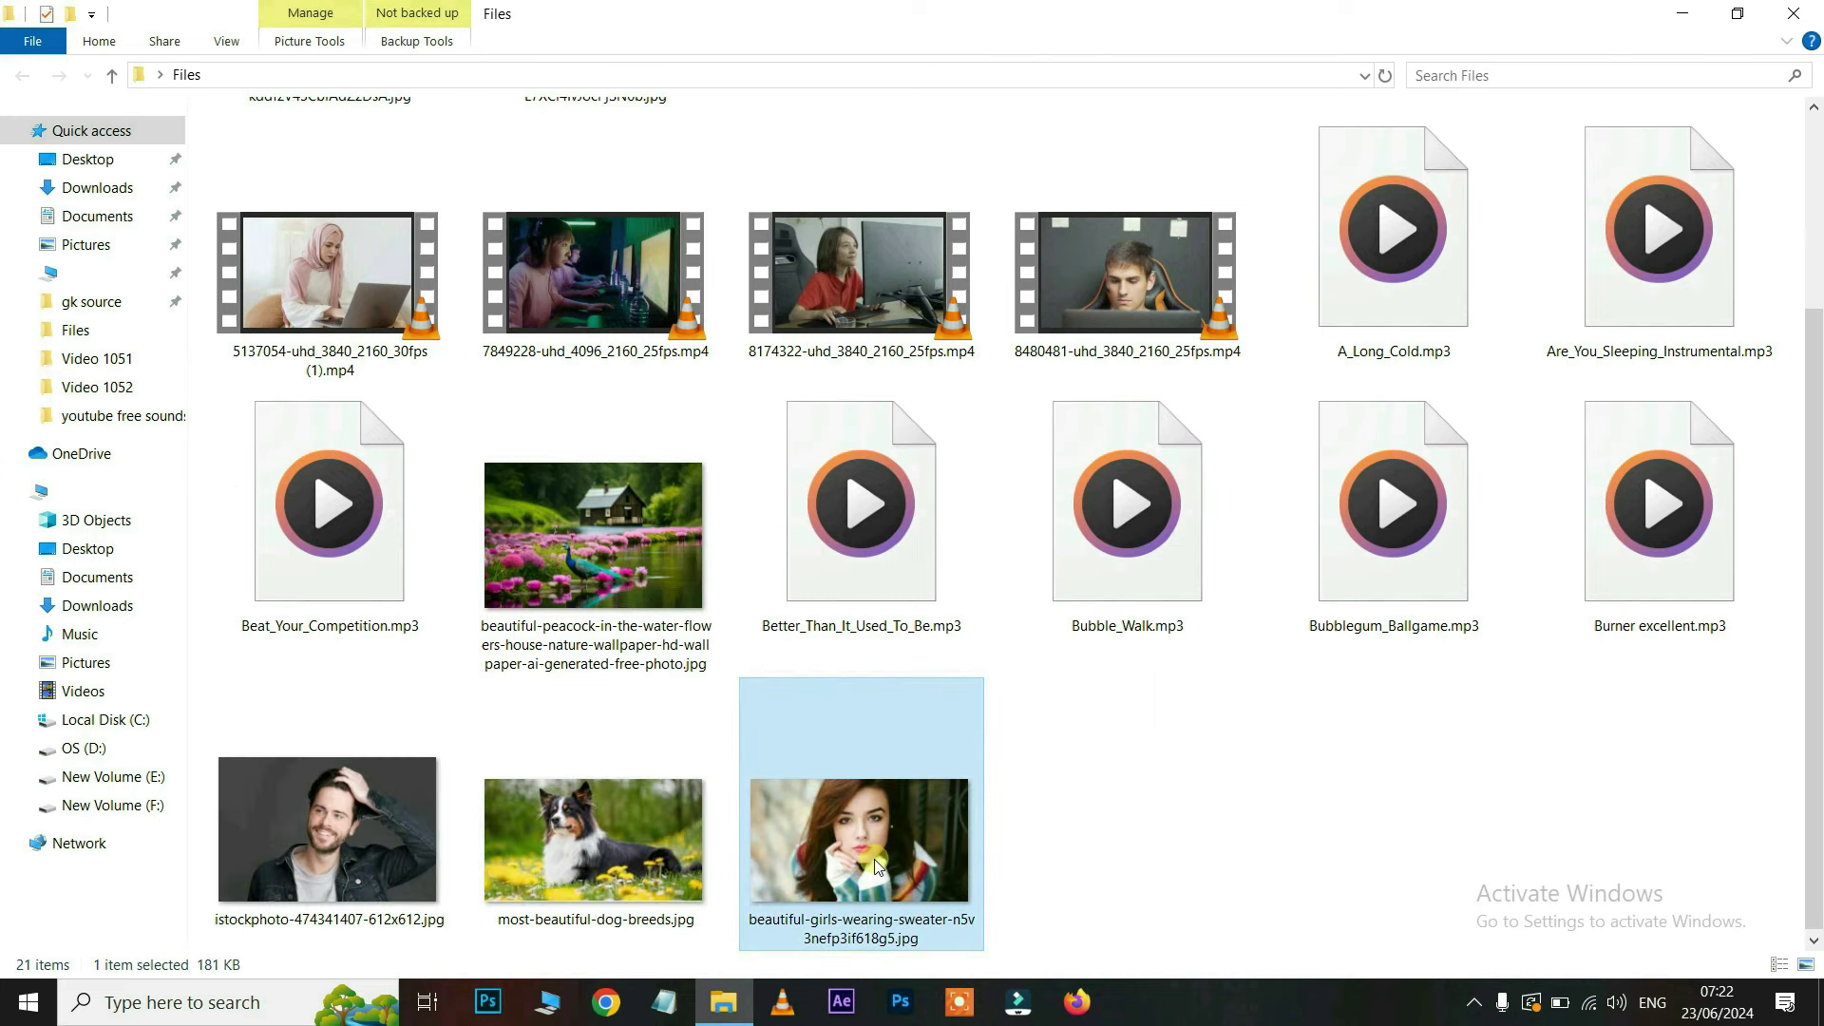
key("shift+Delete")
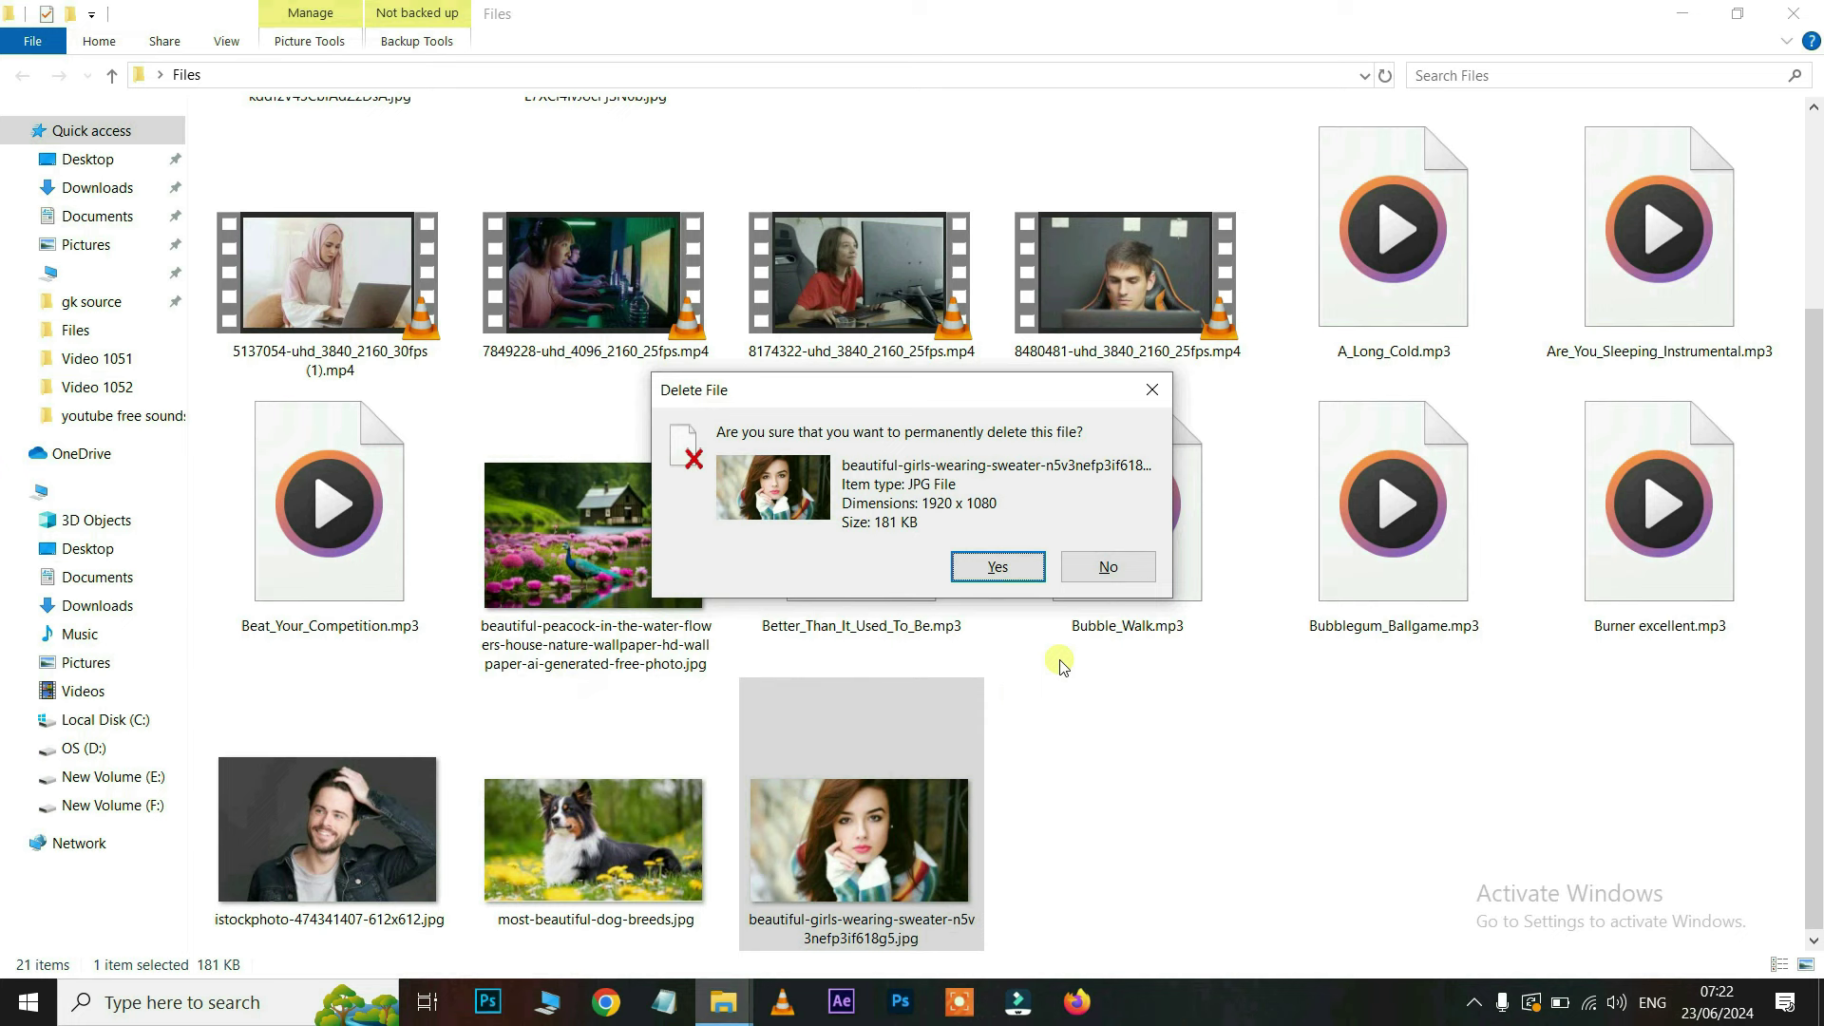
left_click(997, 566)
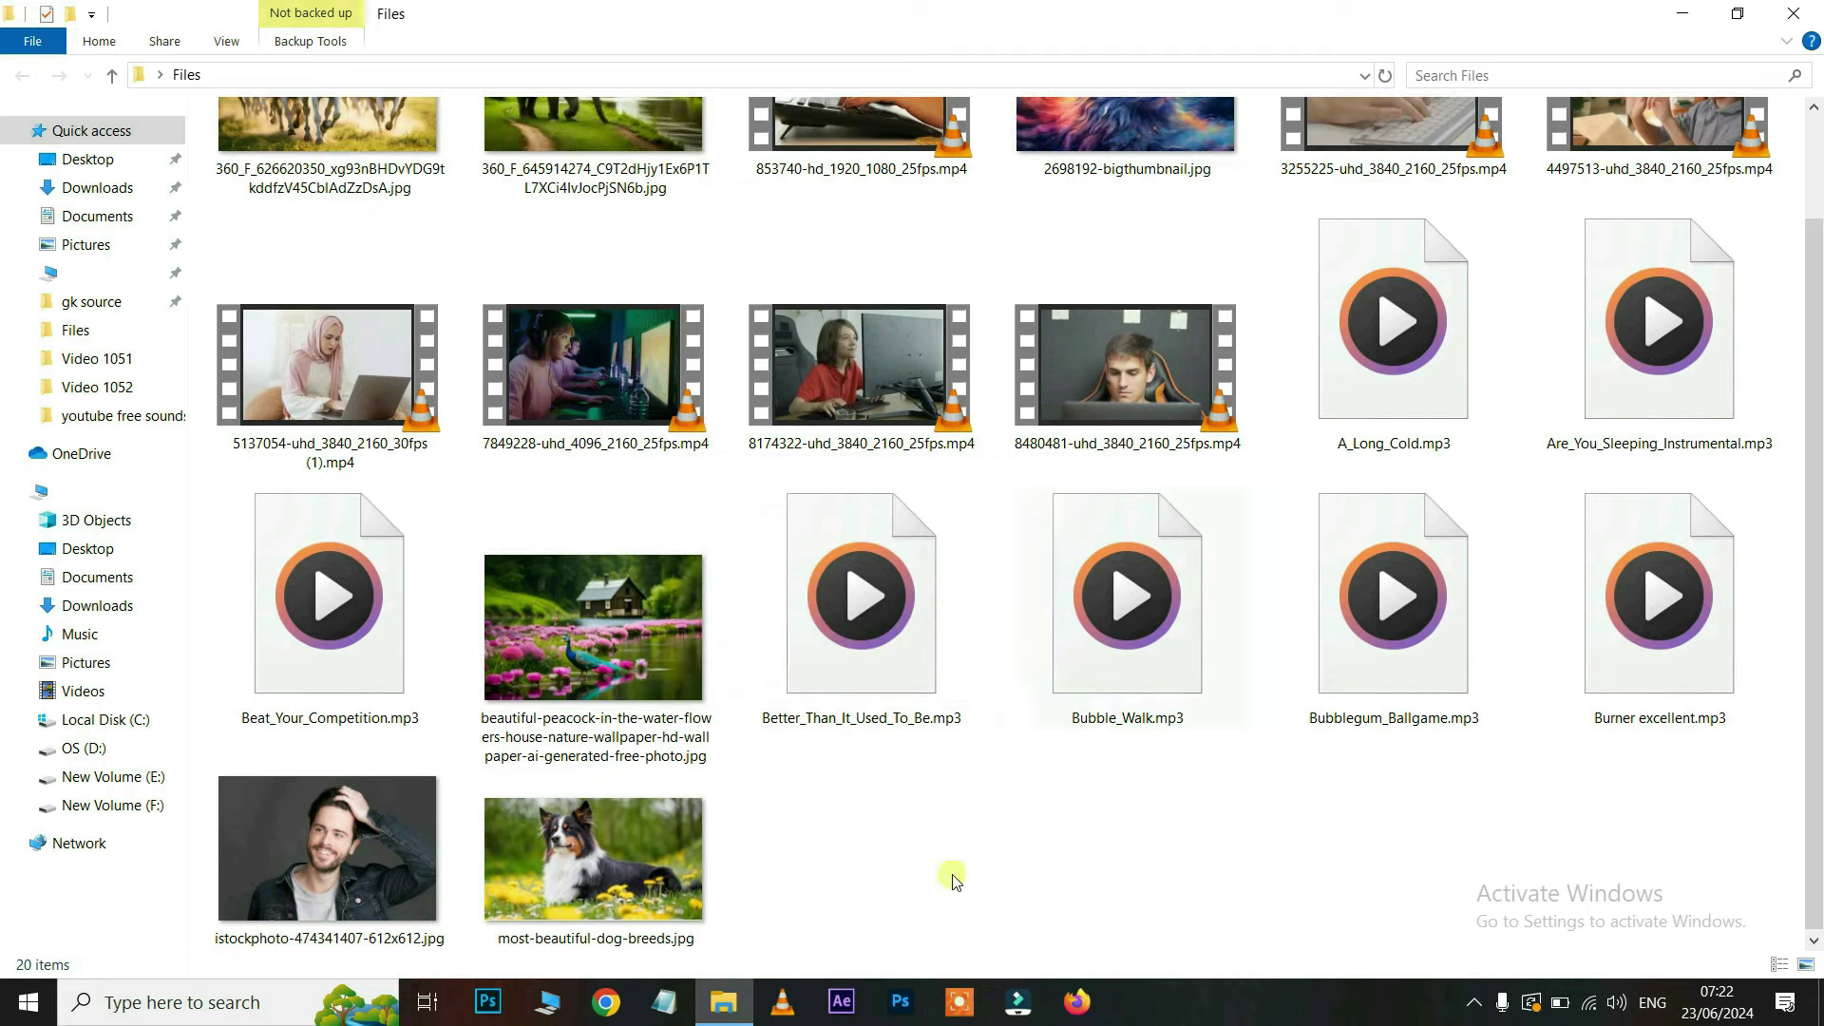
left_click(1681, 14)
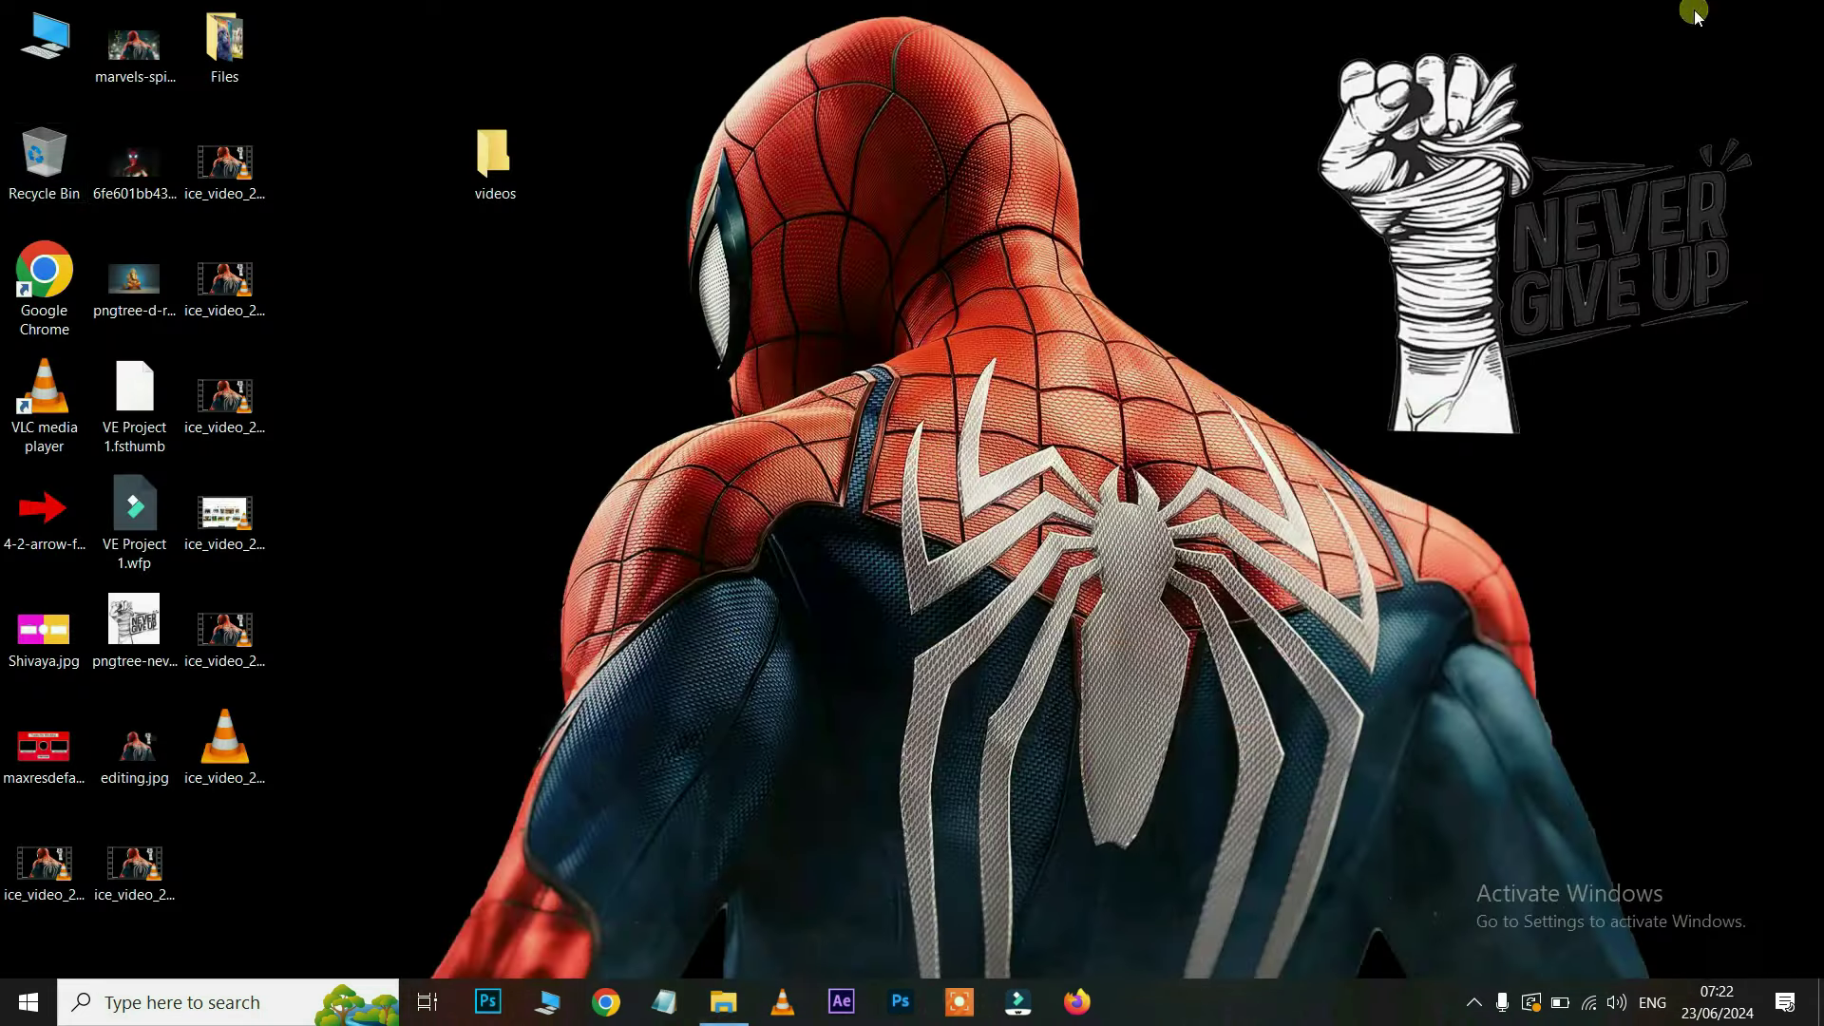
double_click(49, 167)
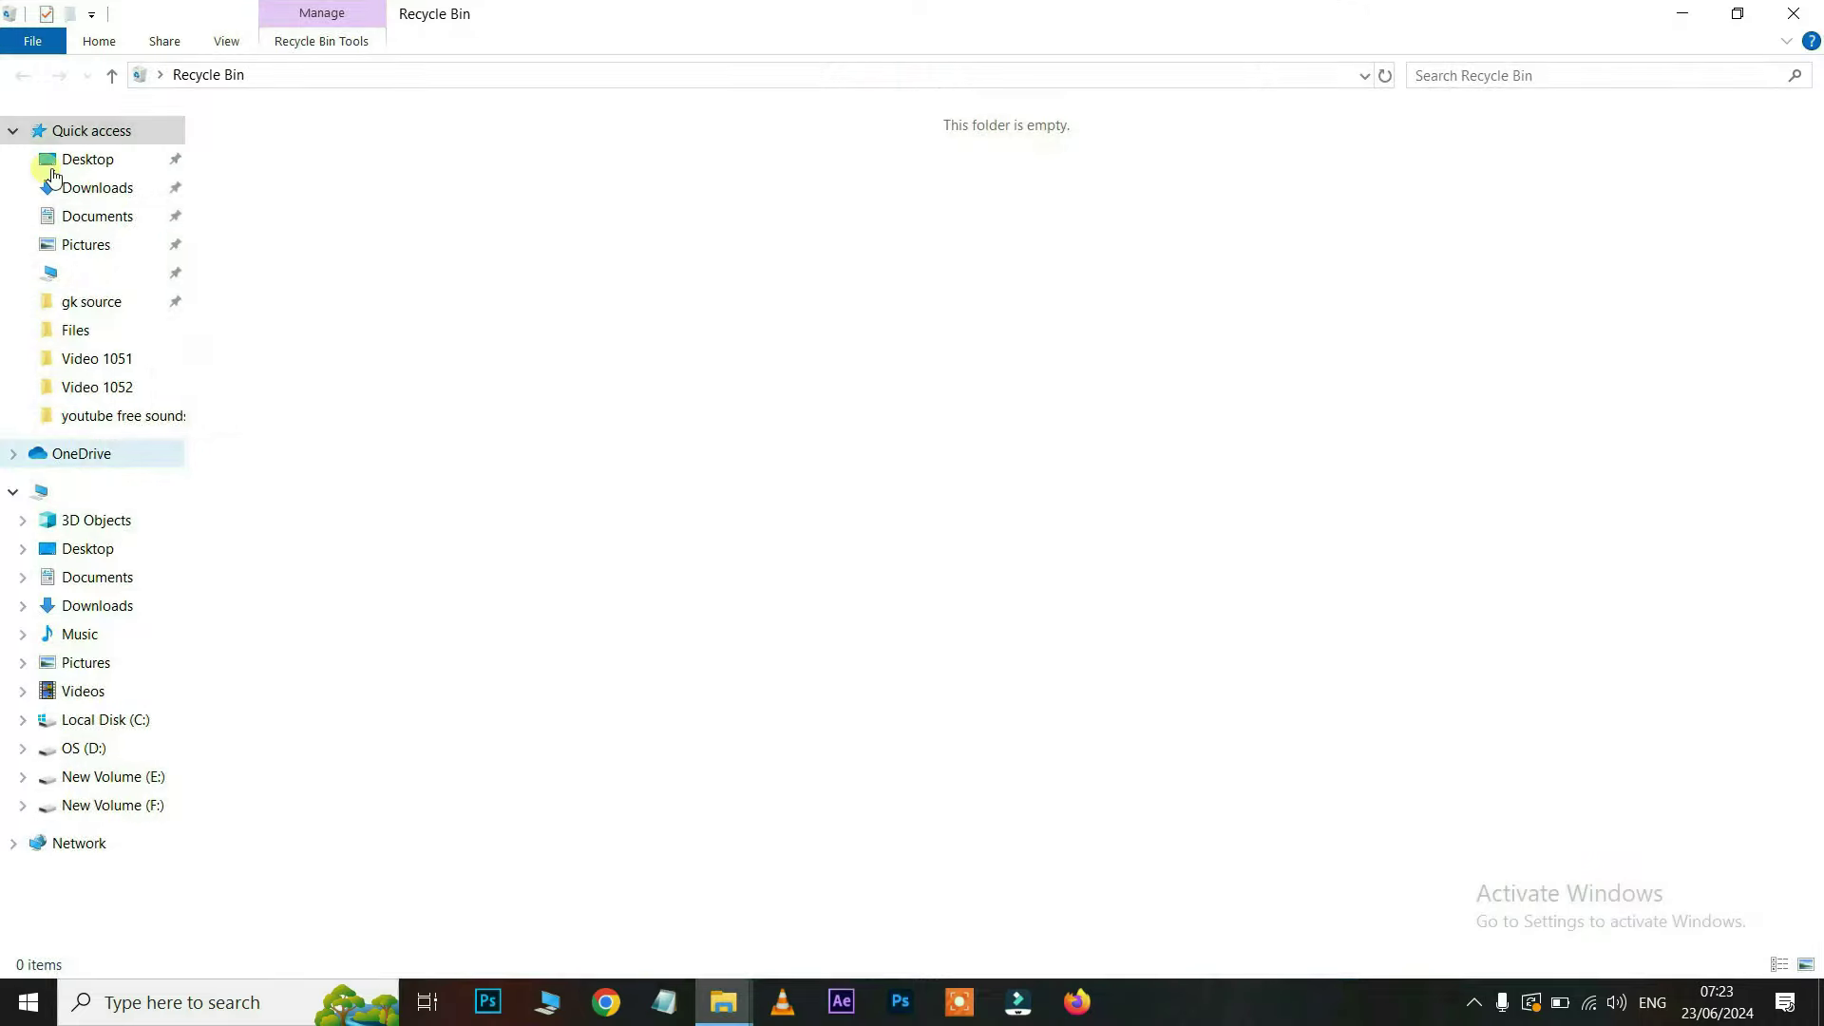
left_click(1790, 16)
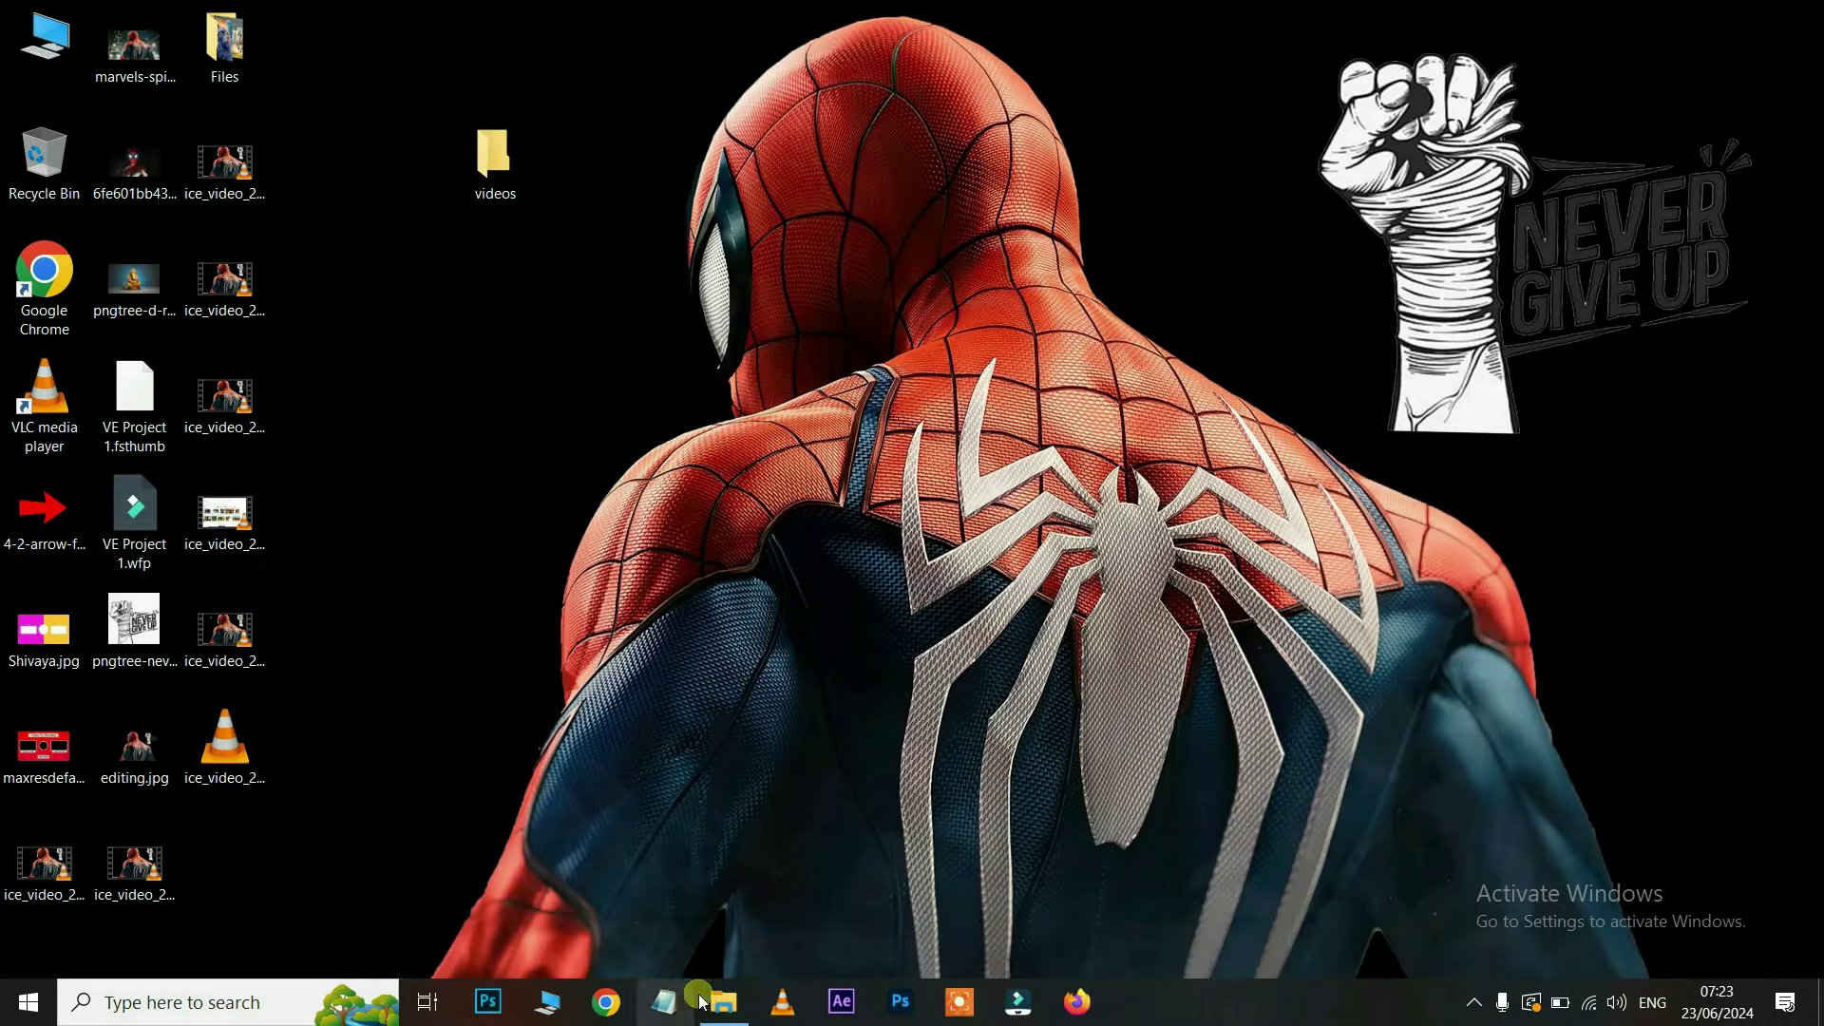
Delete most-beautiful-dog-breeds.jpg from the Files folder.
left_click(724, 1002)
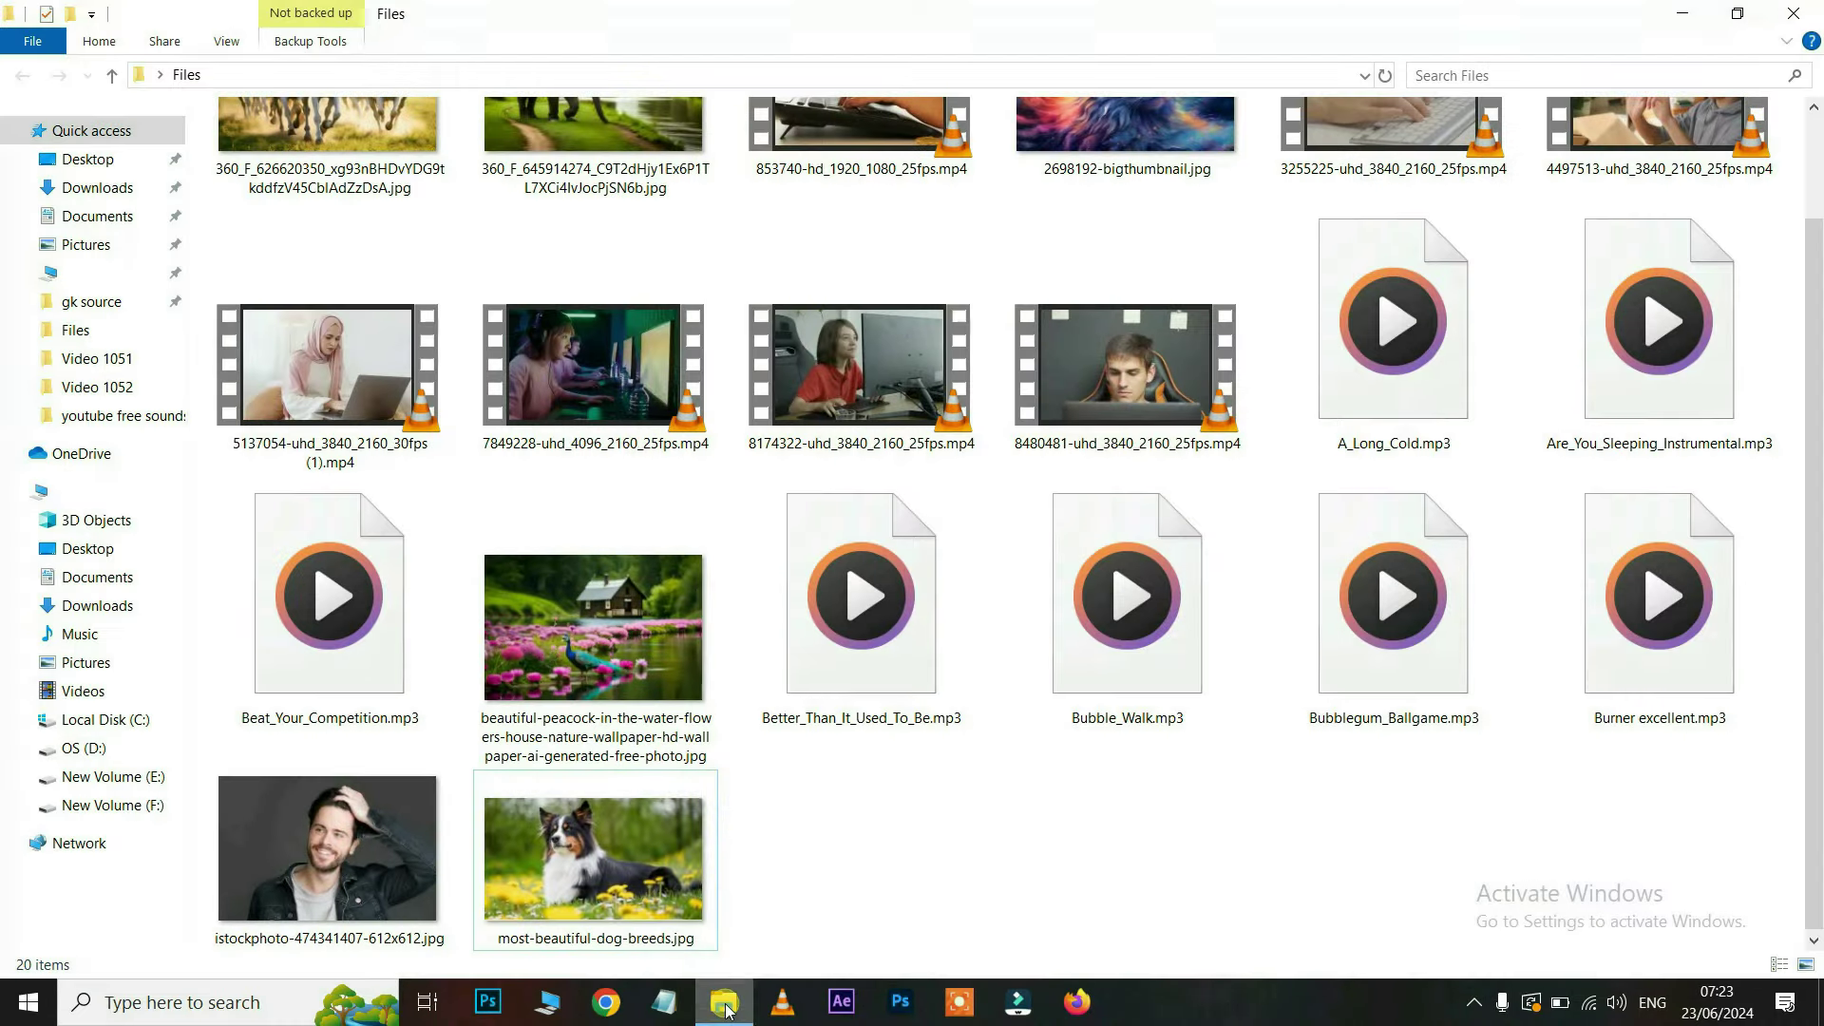
left_click(643, 865)
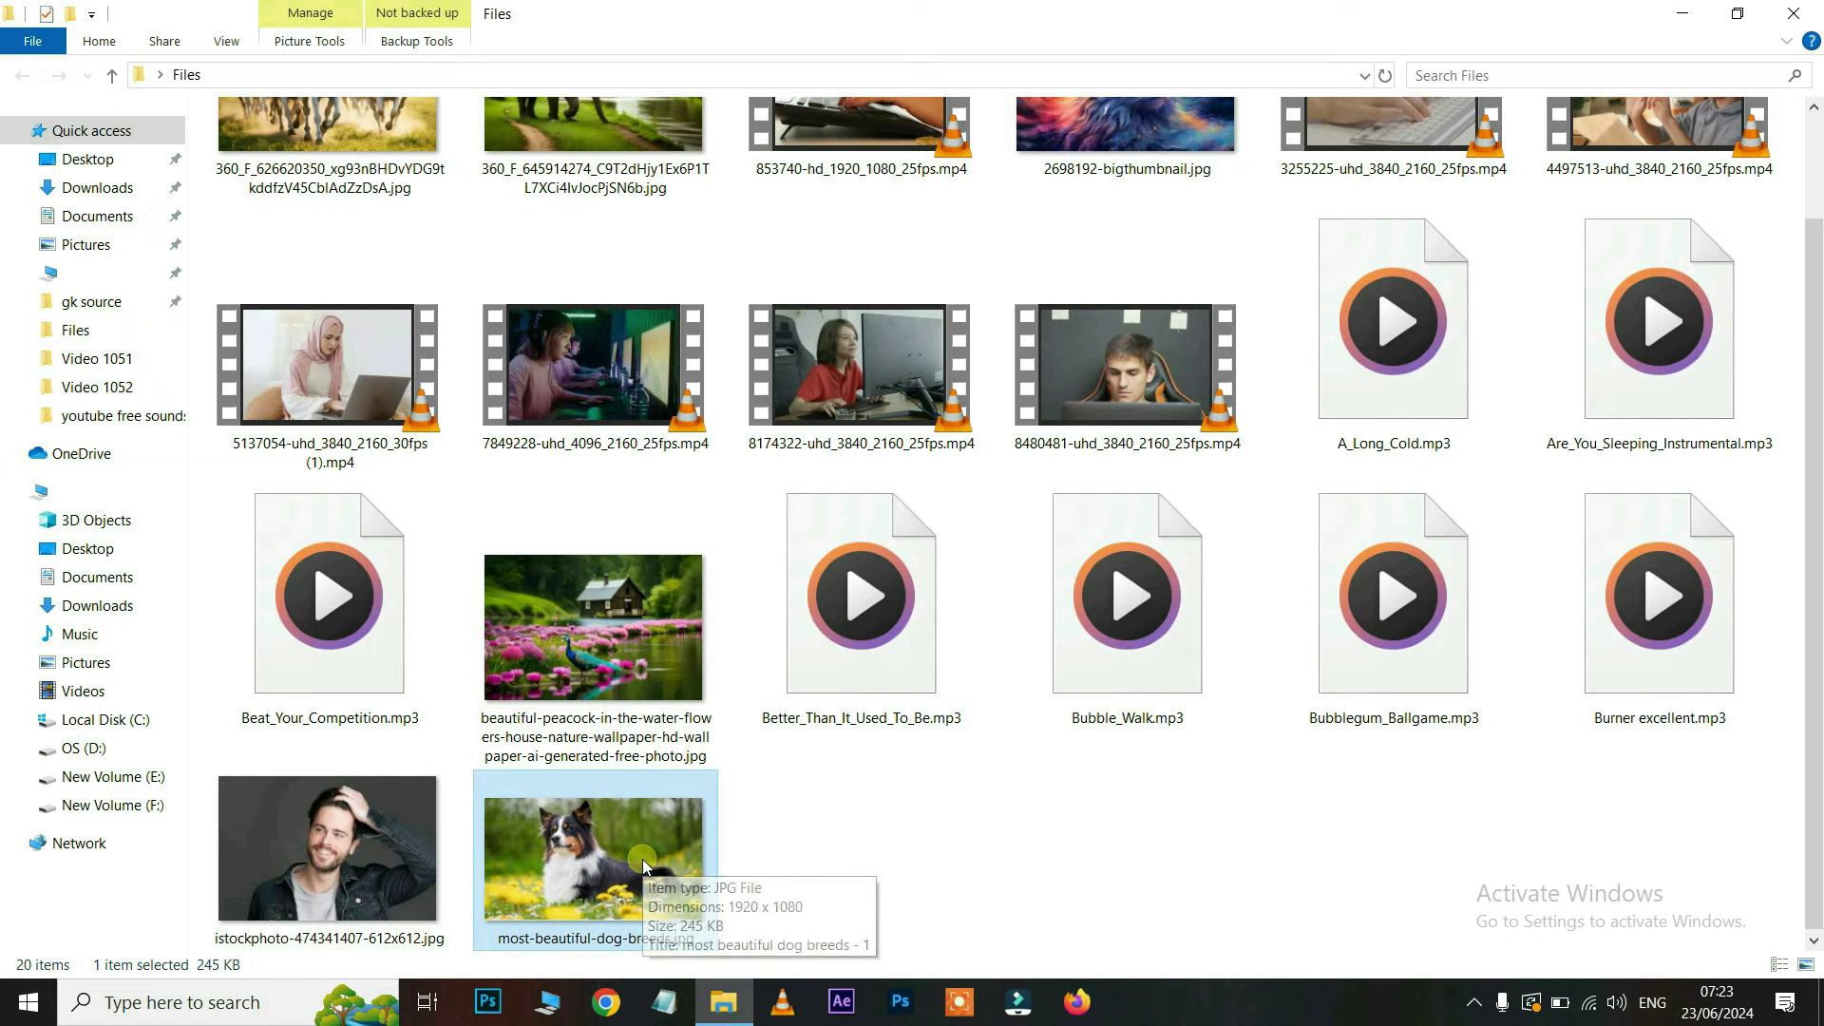
key("Delete")
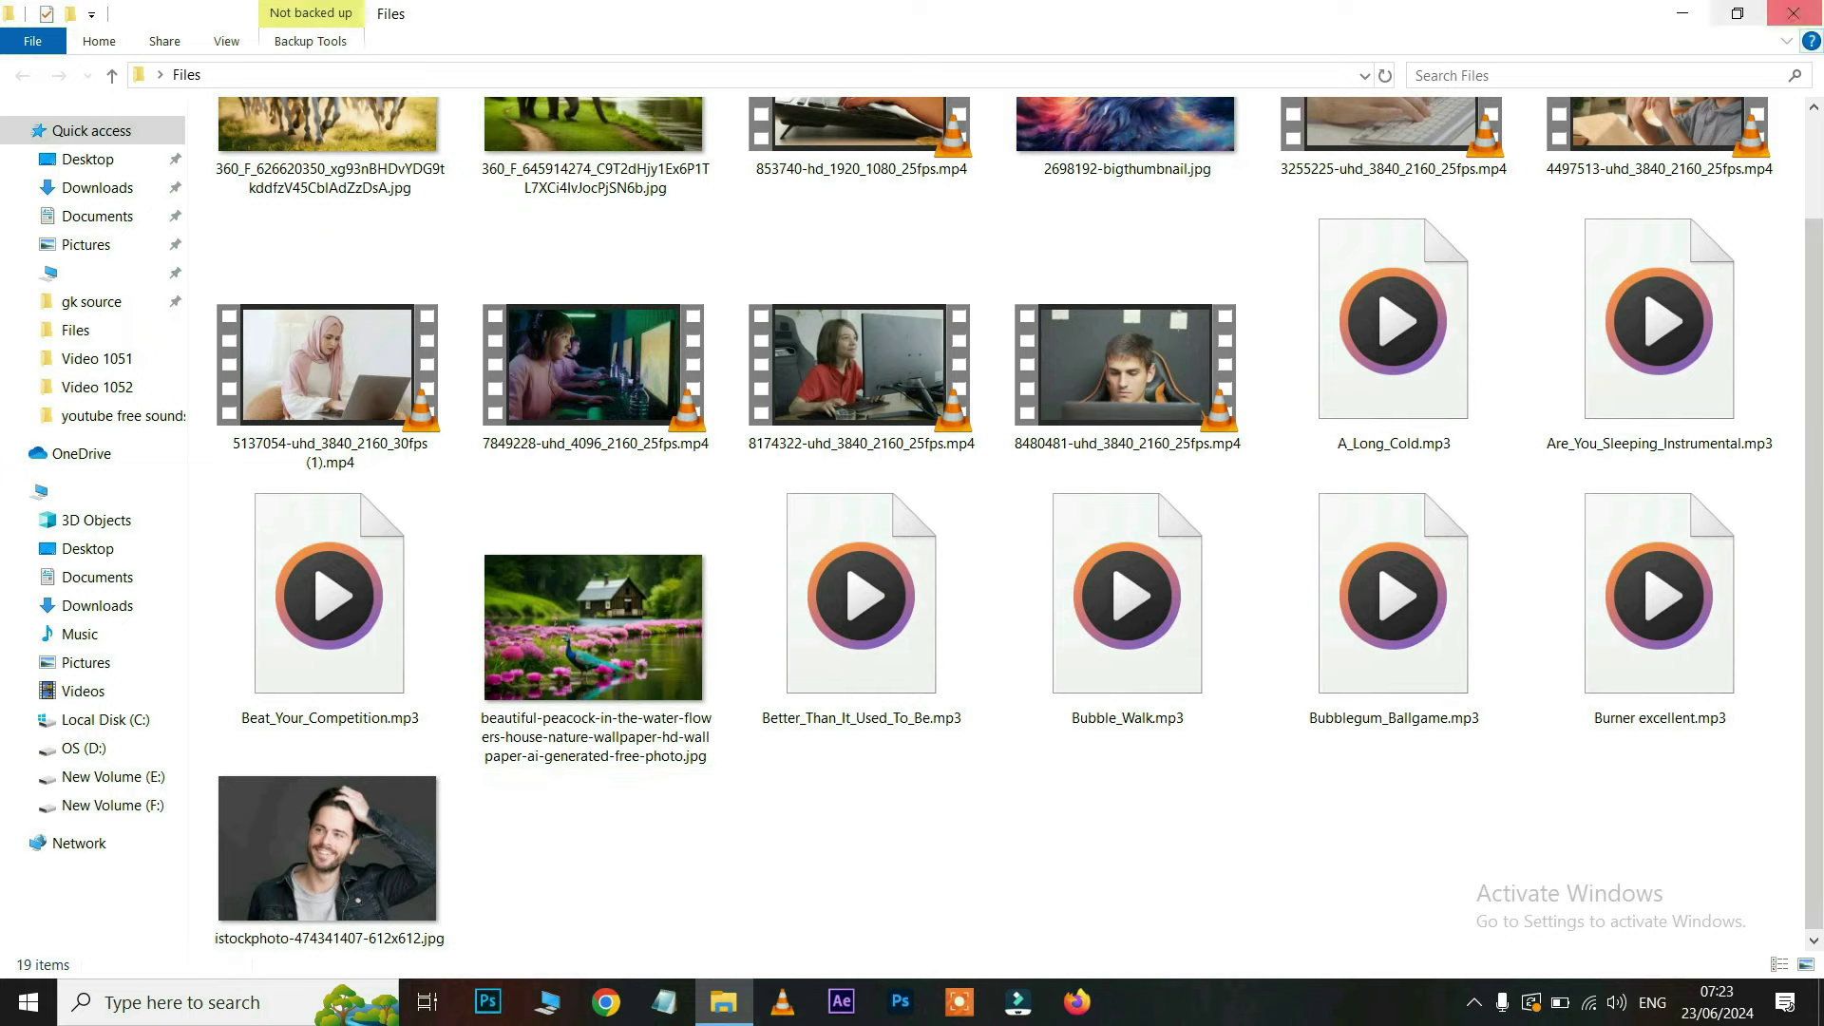
left_click(1682, 14)
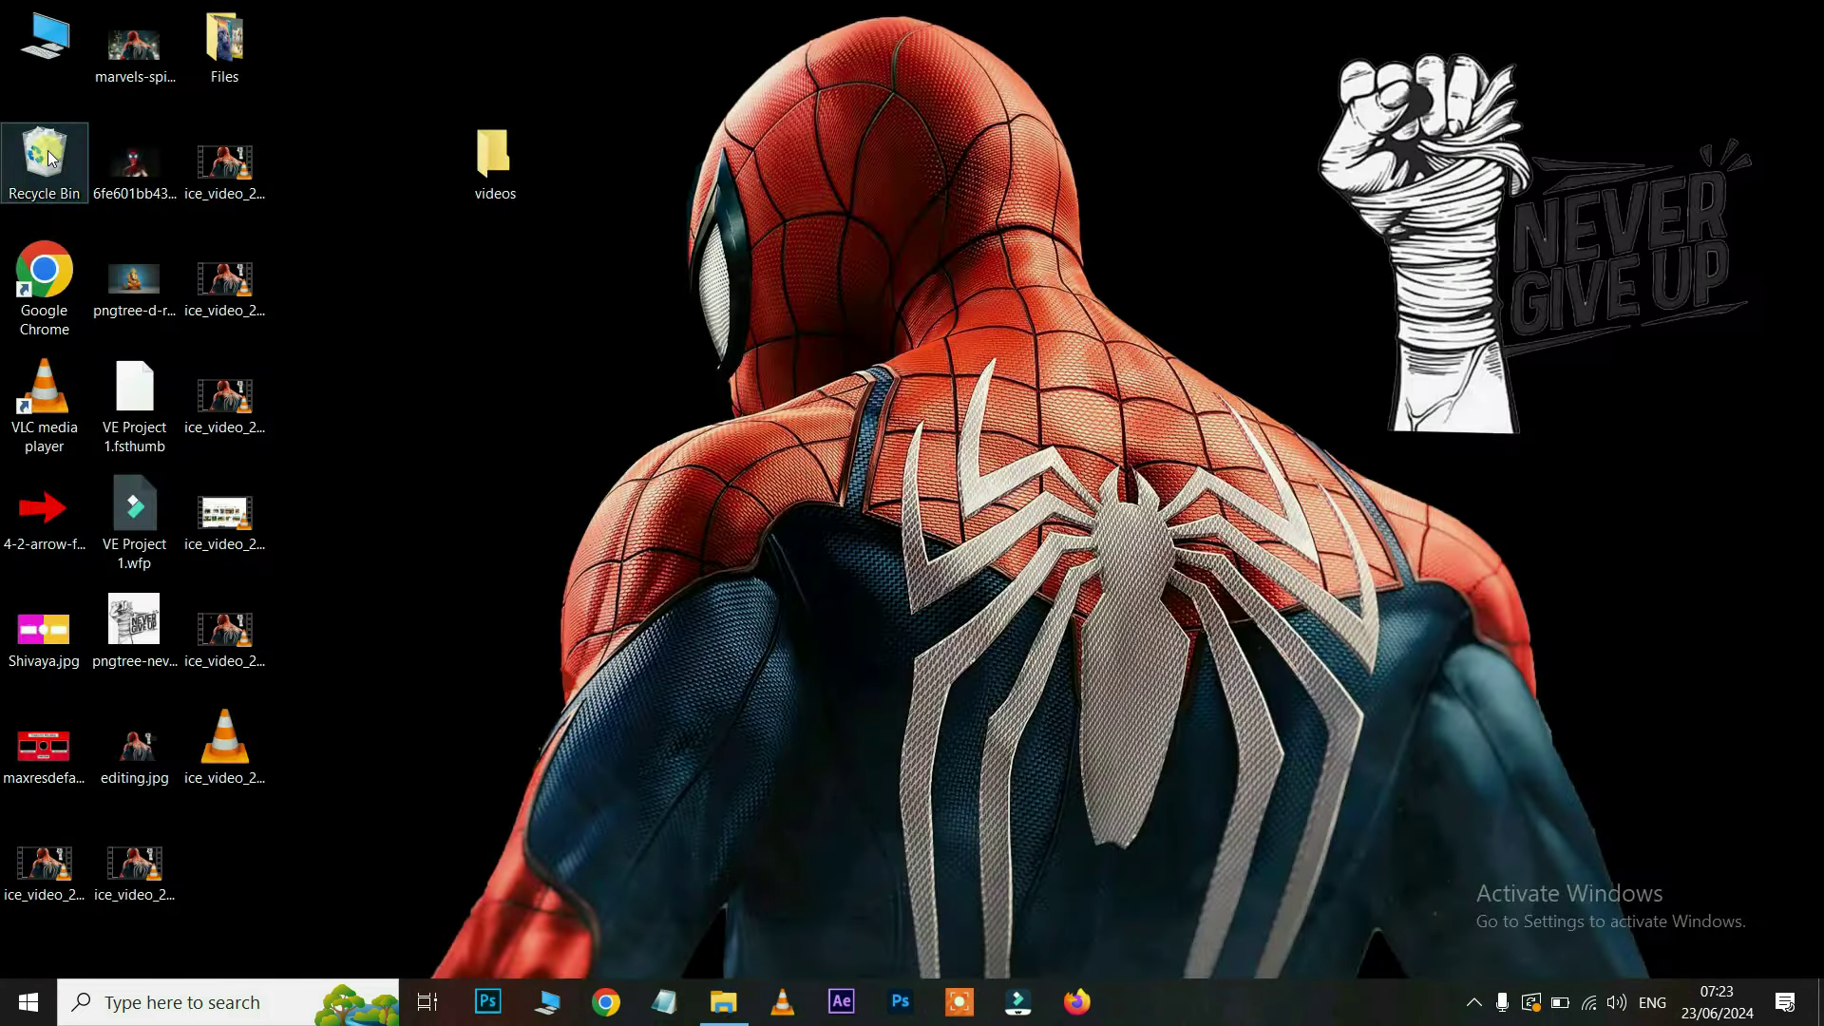
Restore the dog-breeds image from the Recycle Bin and locate it again in Files.
double_click(45, 157)
left_click(323, 289)
right_click(323, 289)
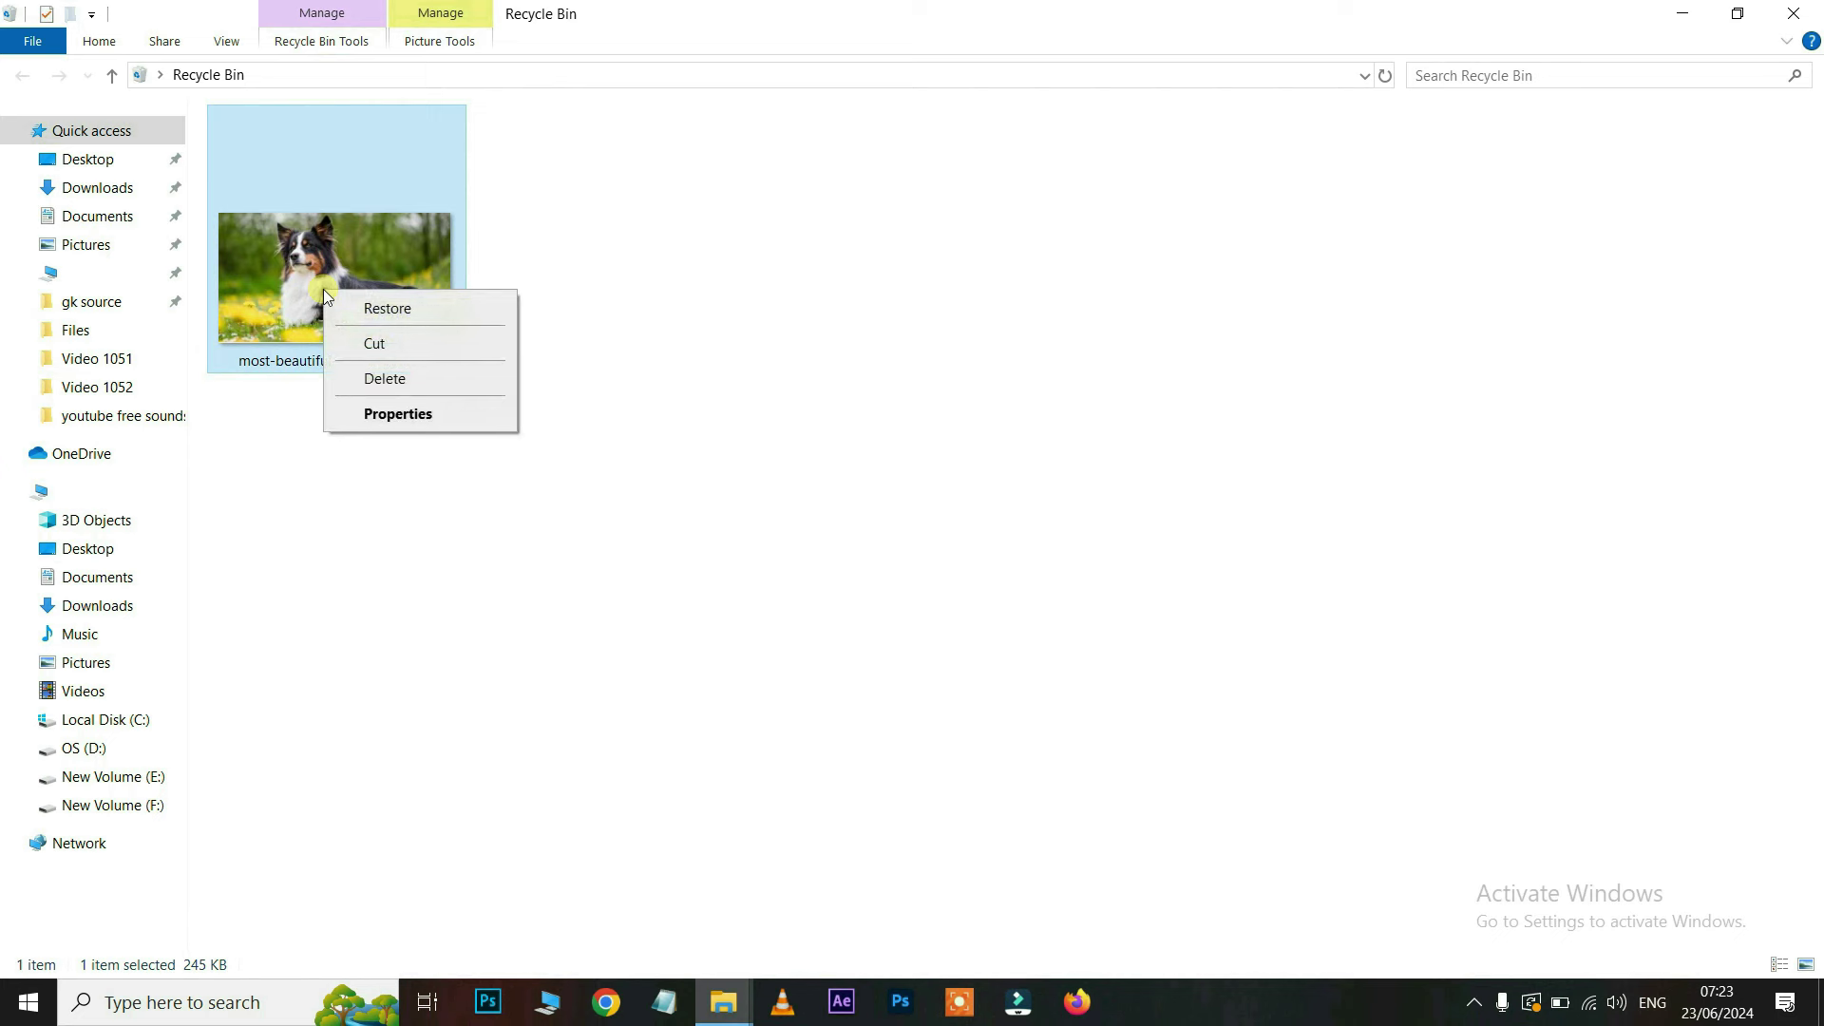
left_click(388, 310)
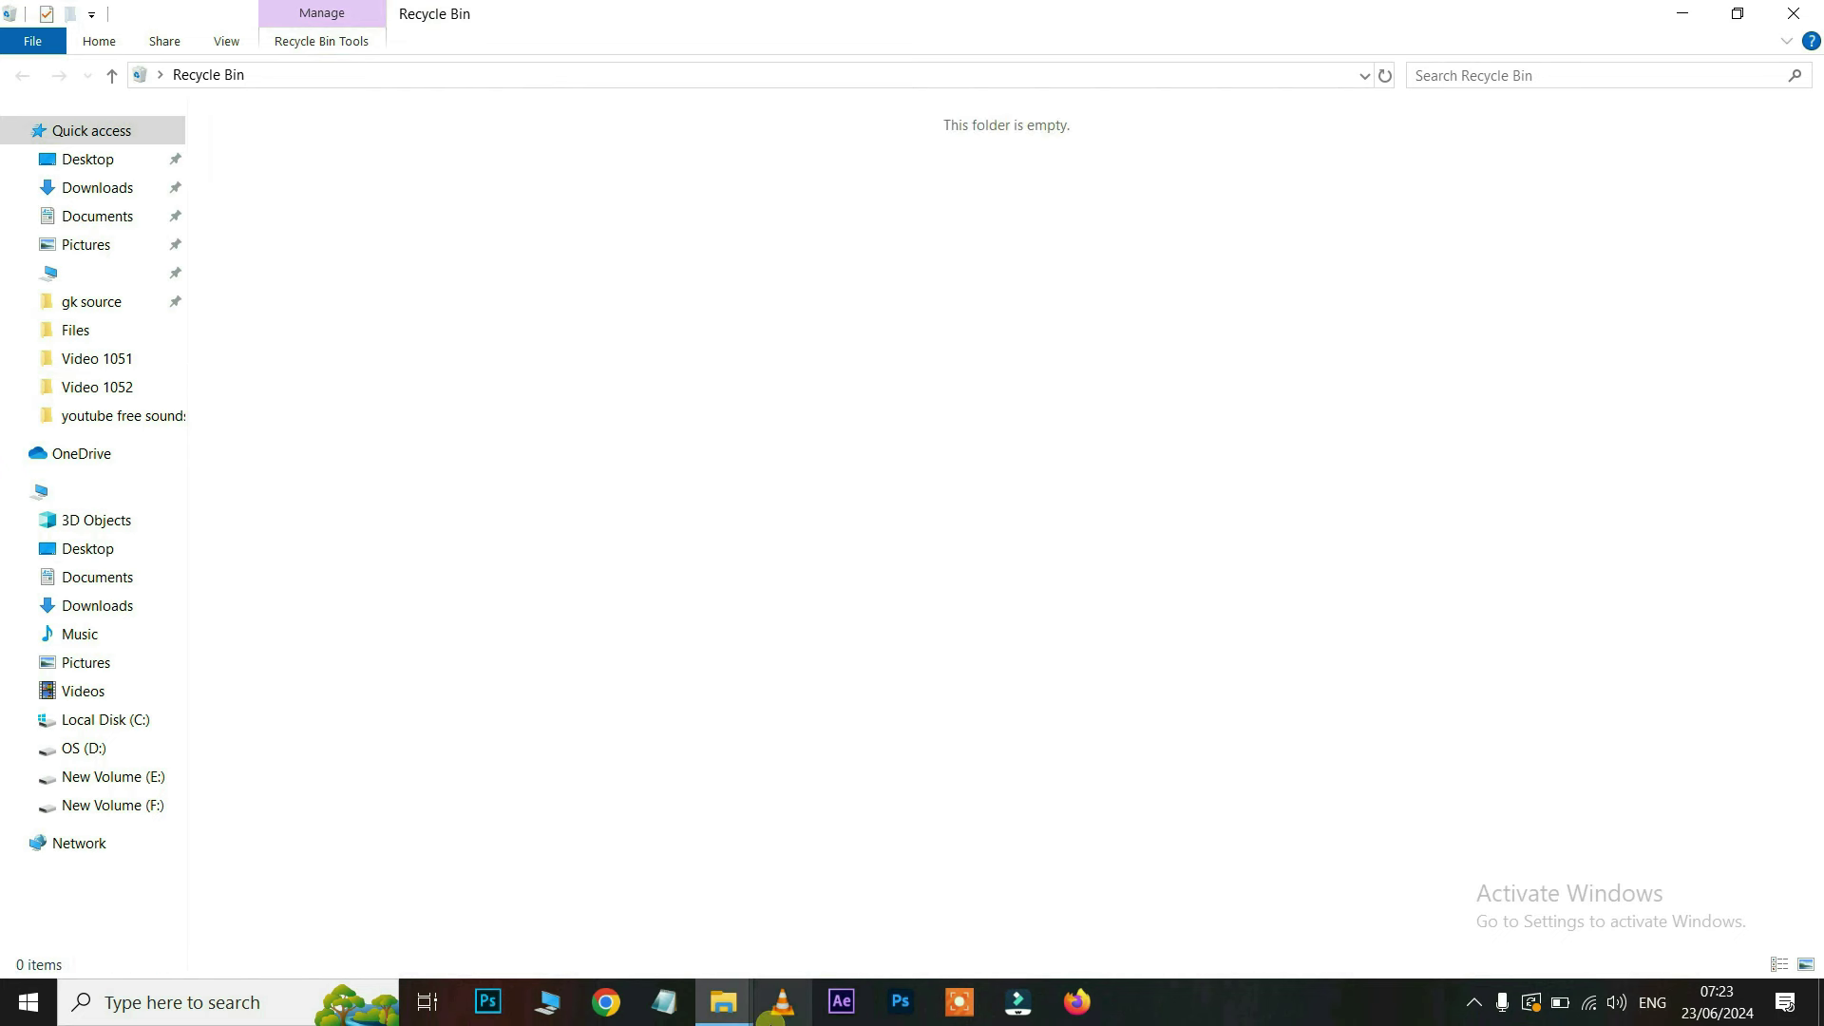
mouse_move(723, 1002)
left_click(667, 910)
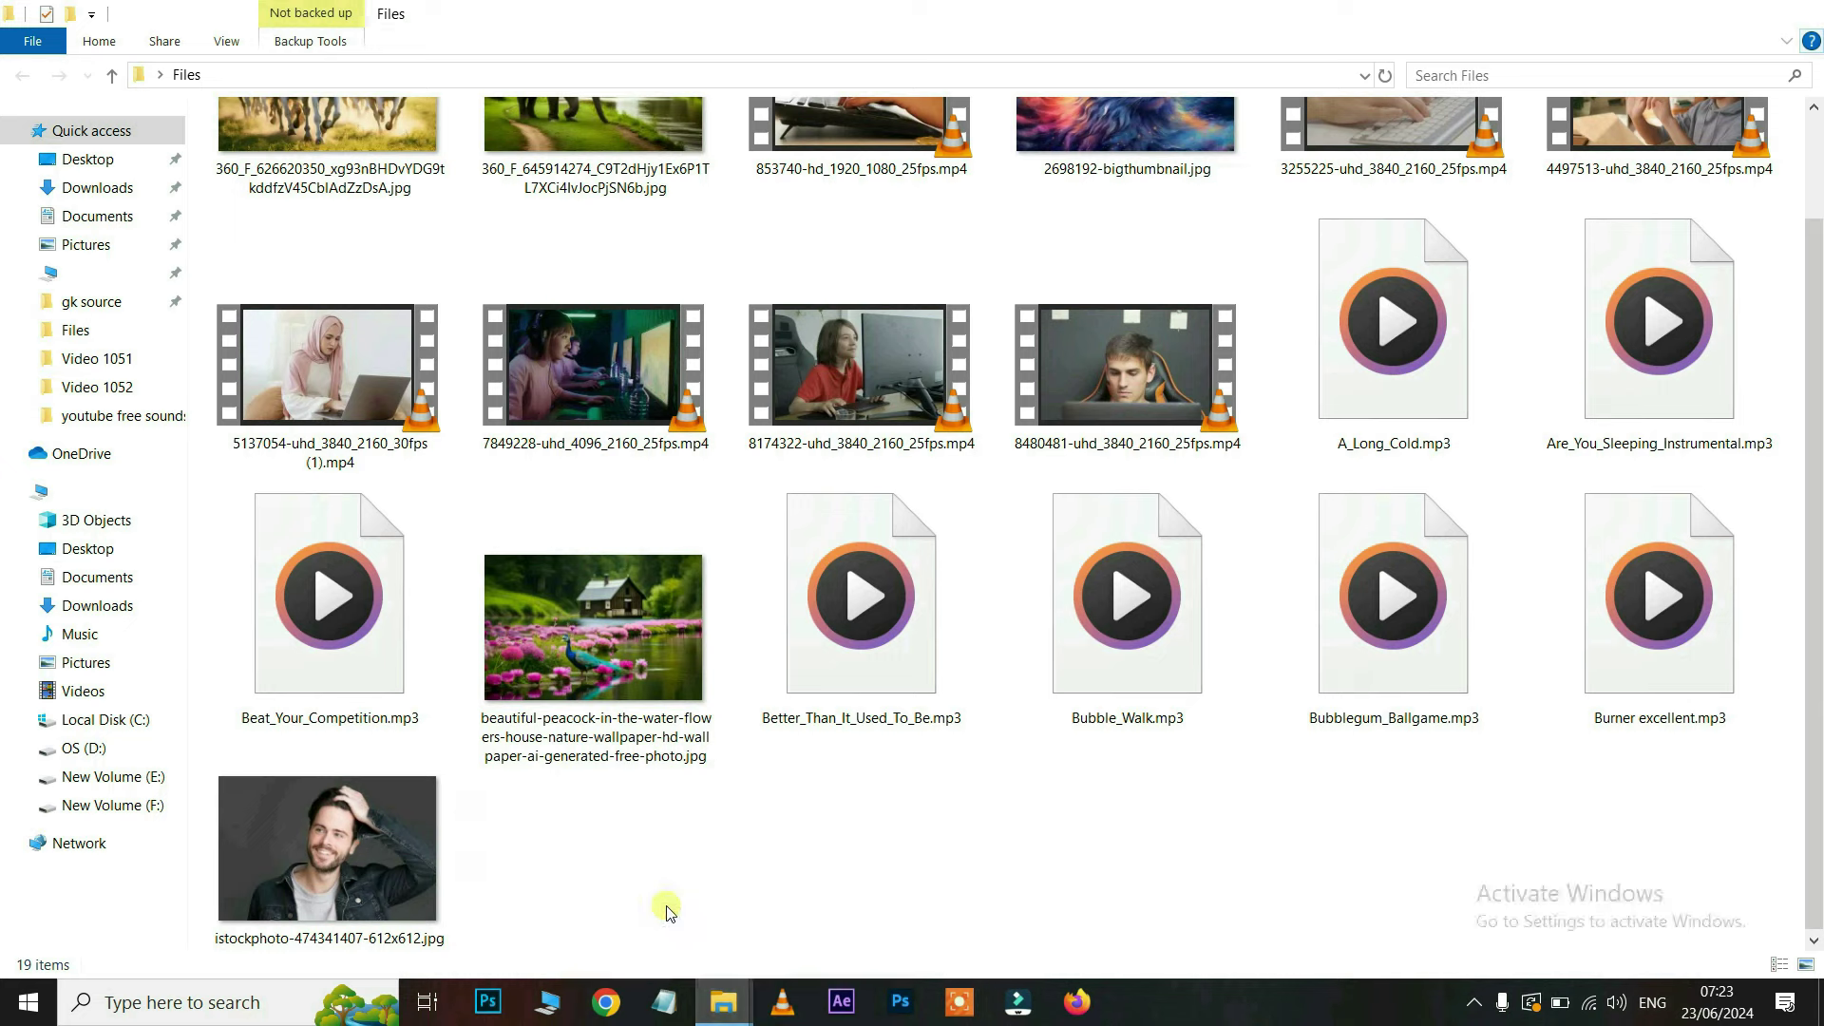
left_click(630, 865)
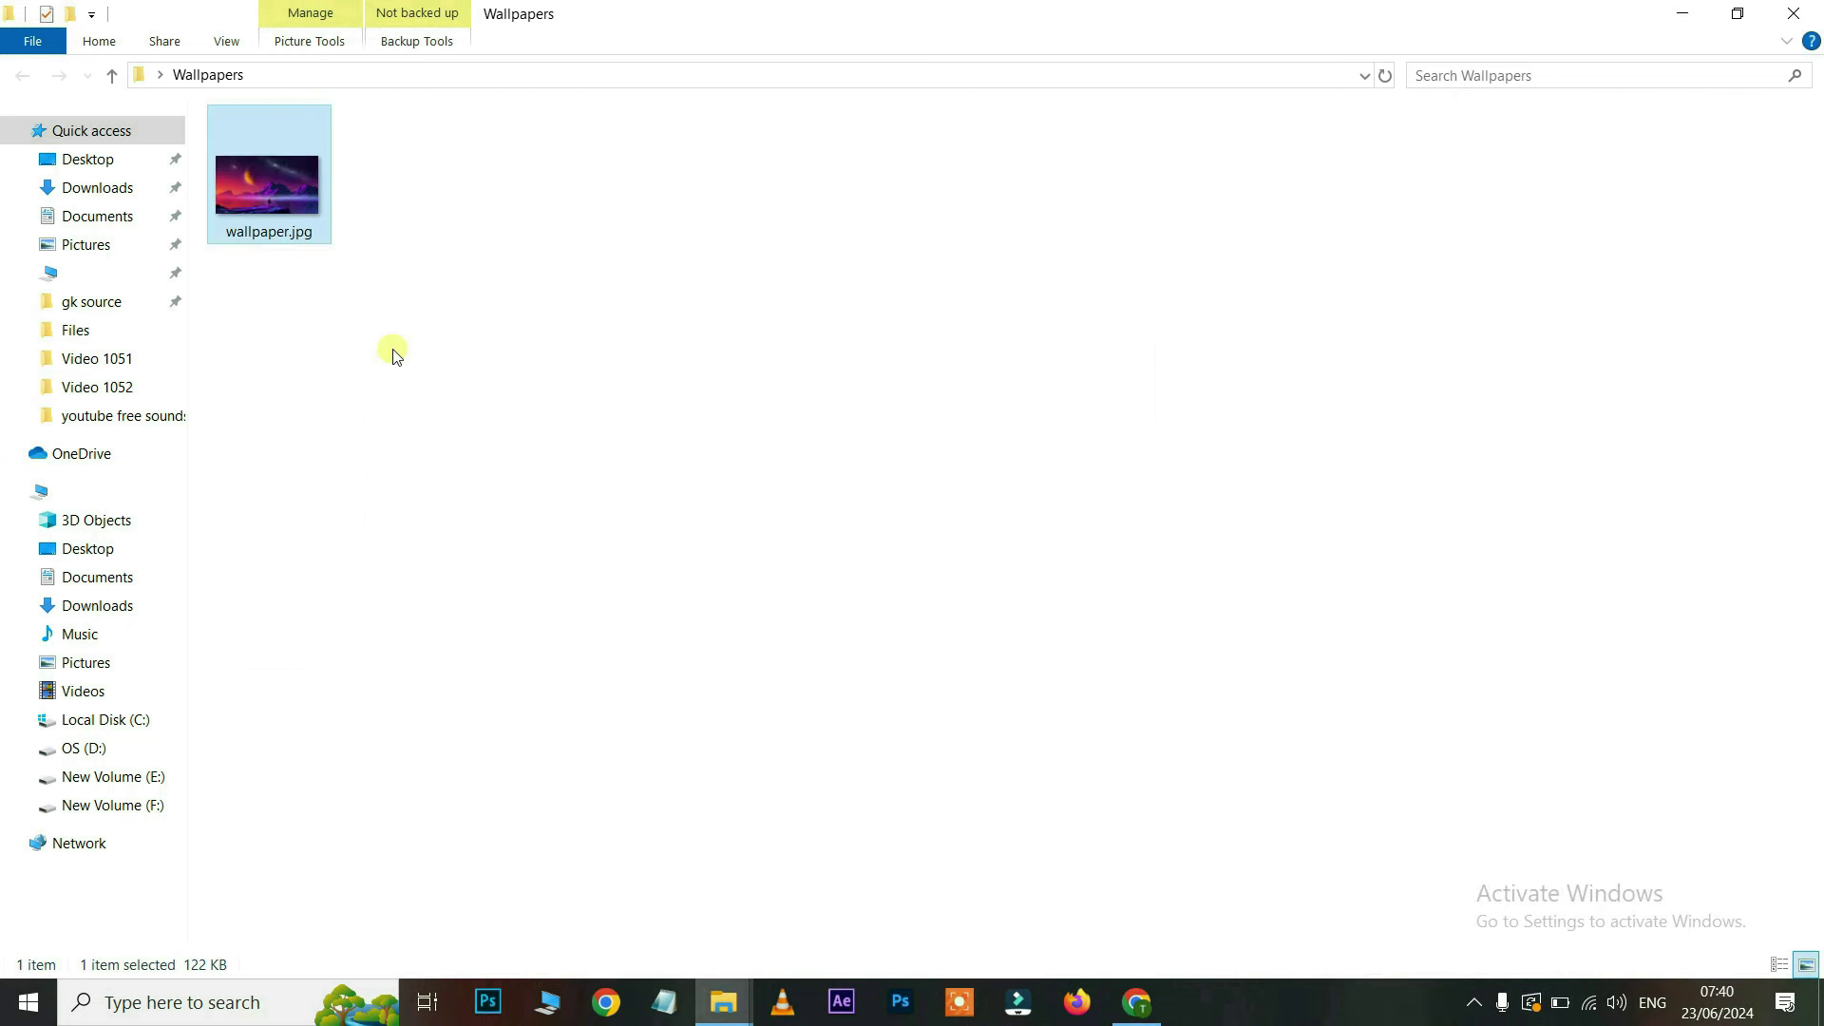
Open wallpaper.jpg in Paint to set the starry mountain desktop background, then return to Files.
right_click(275, 190)
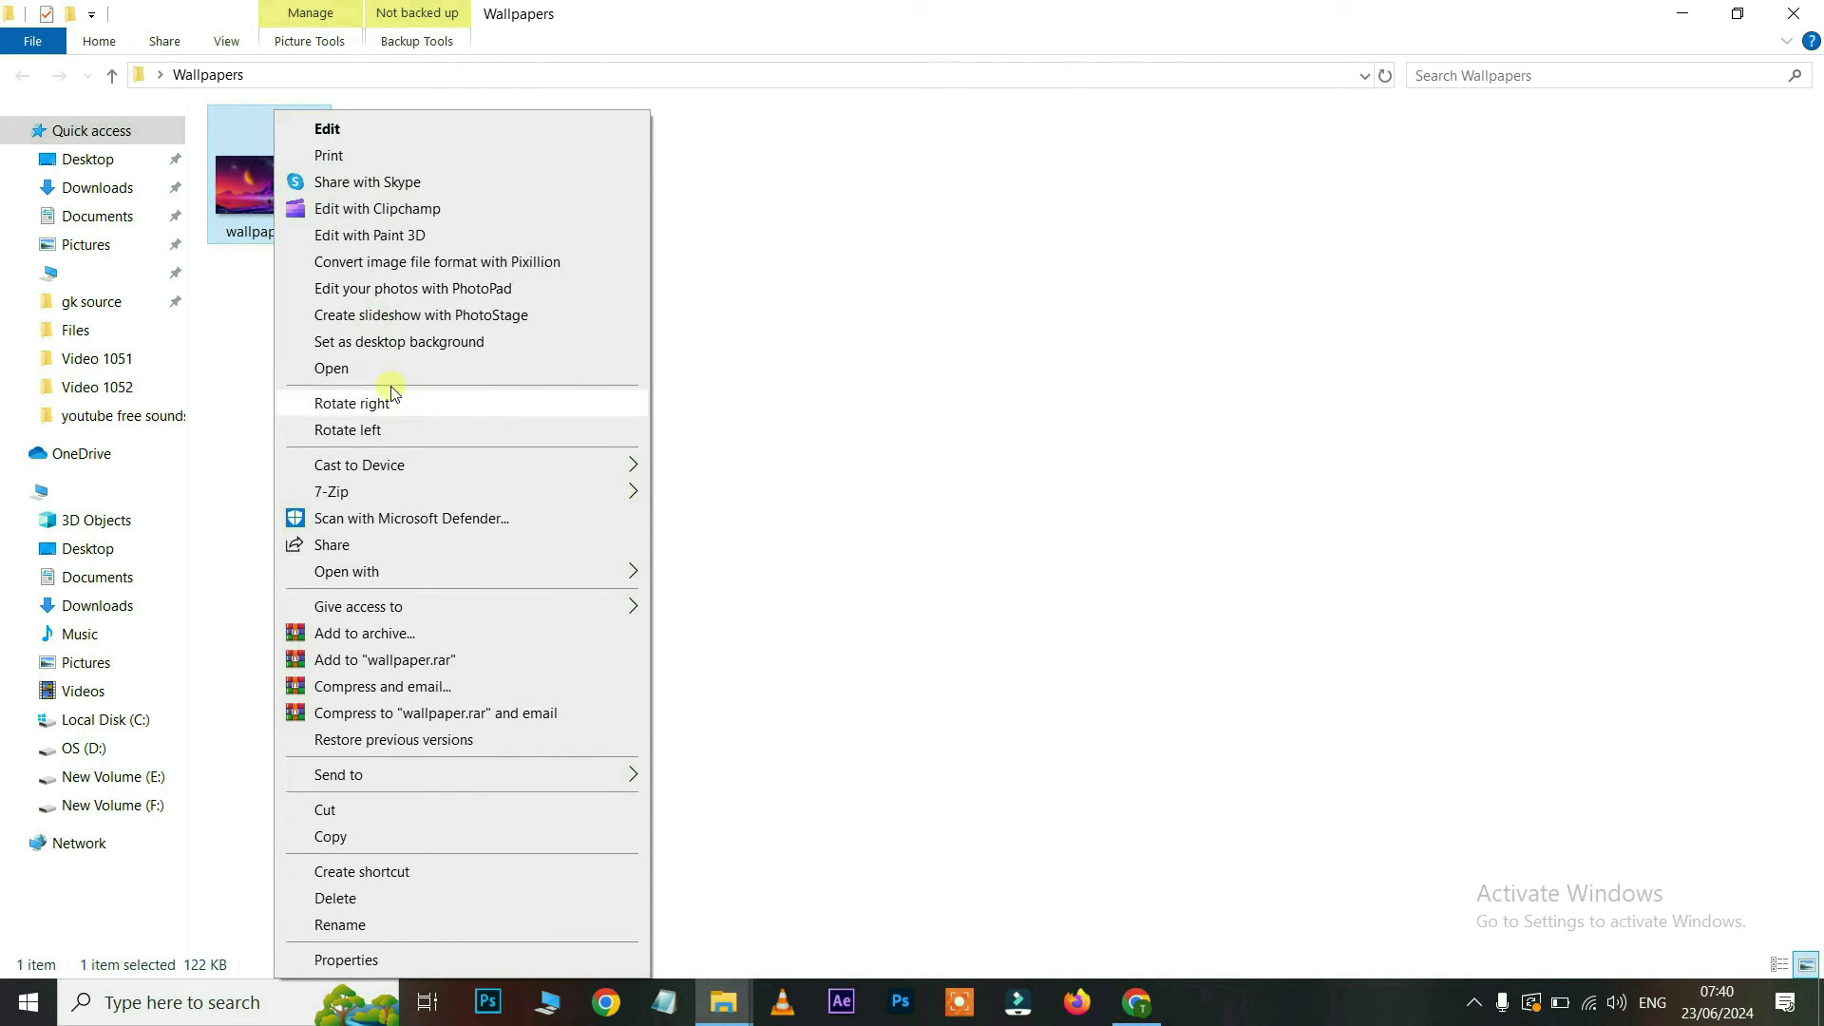
mouse_move(388, 578)
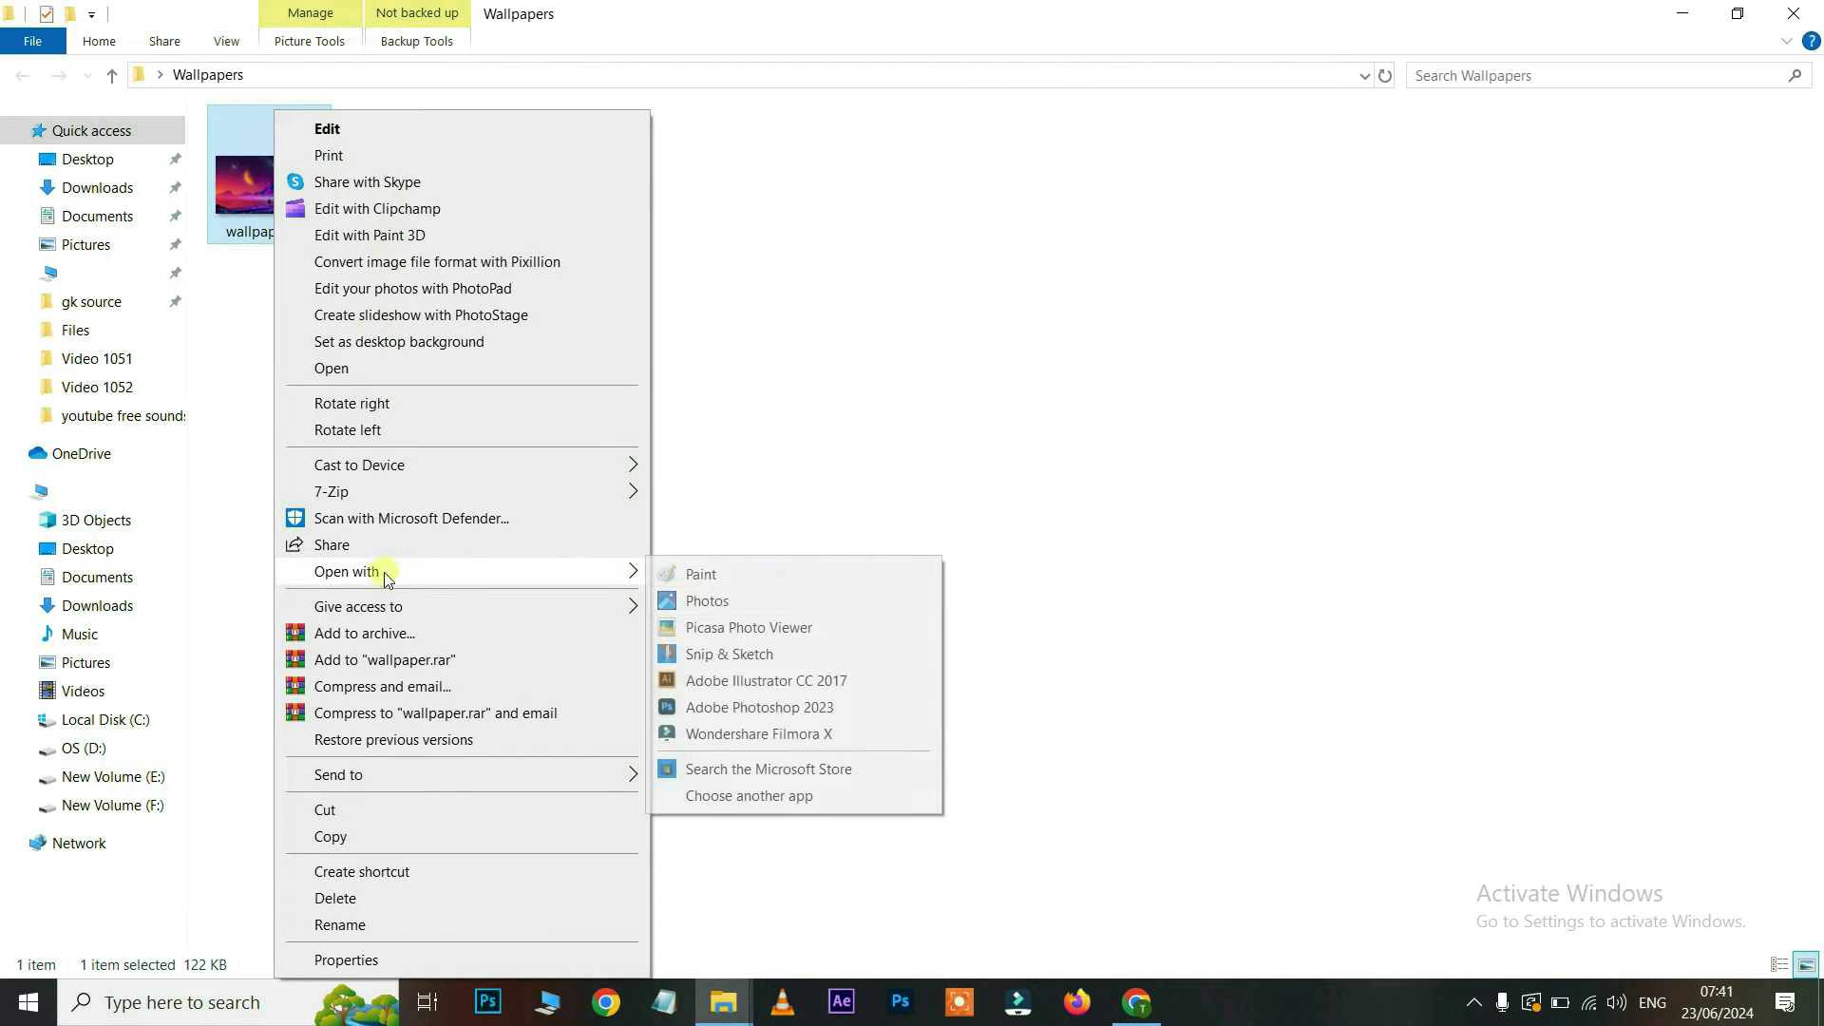
left_click(735, 580)
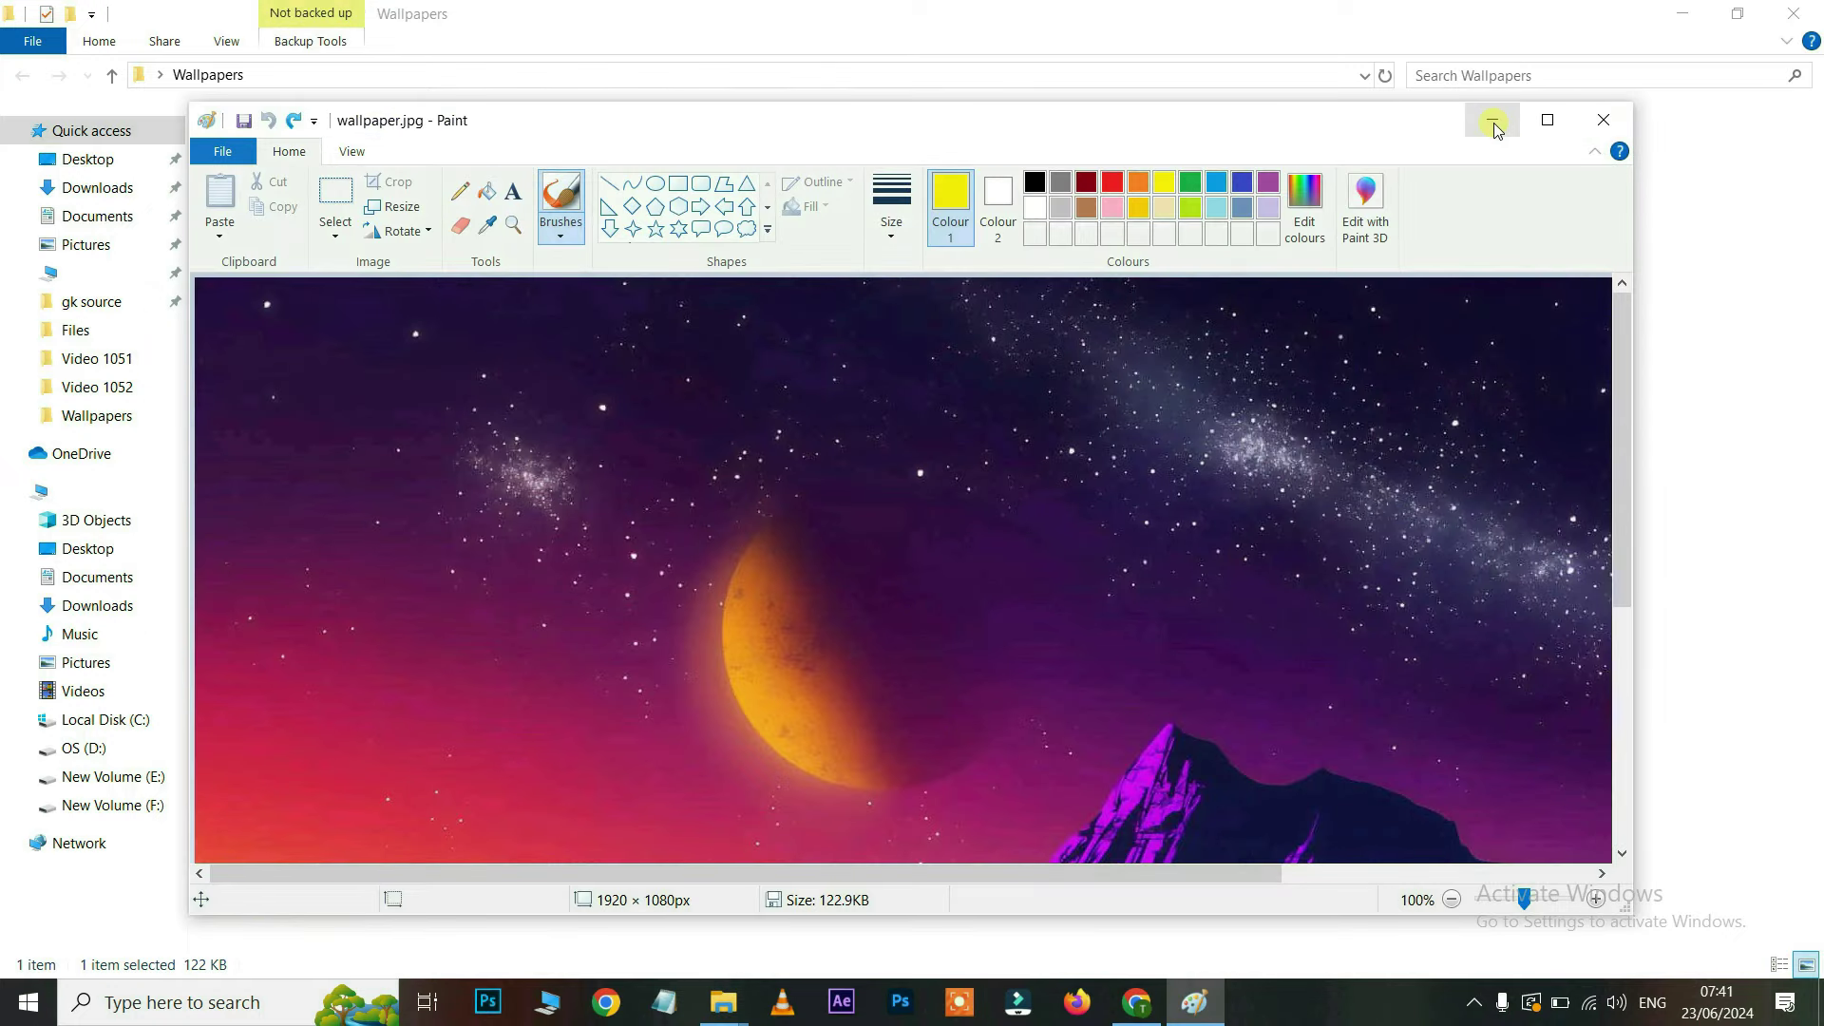
left_click(1494, 129)
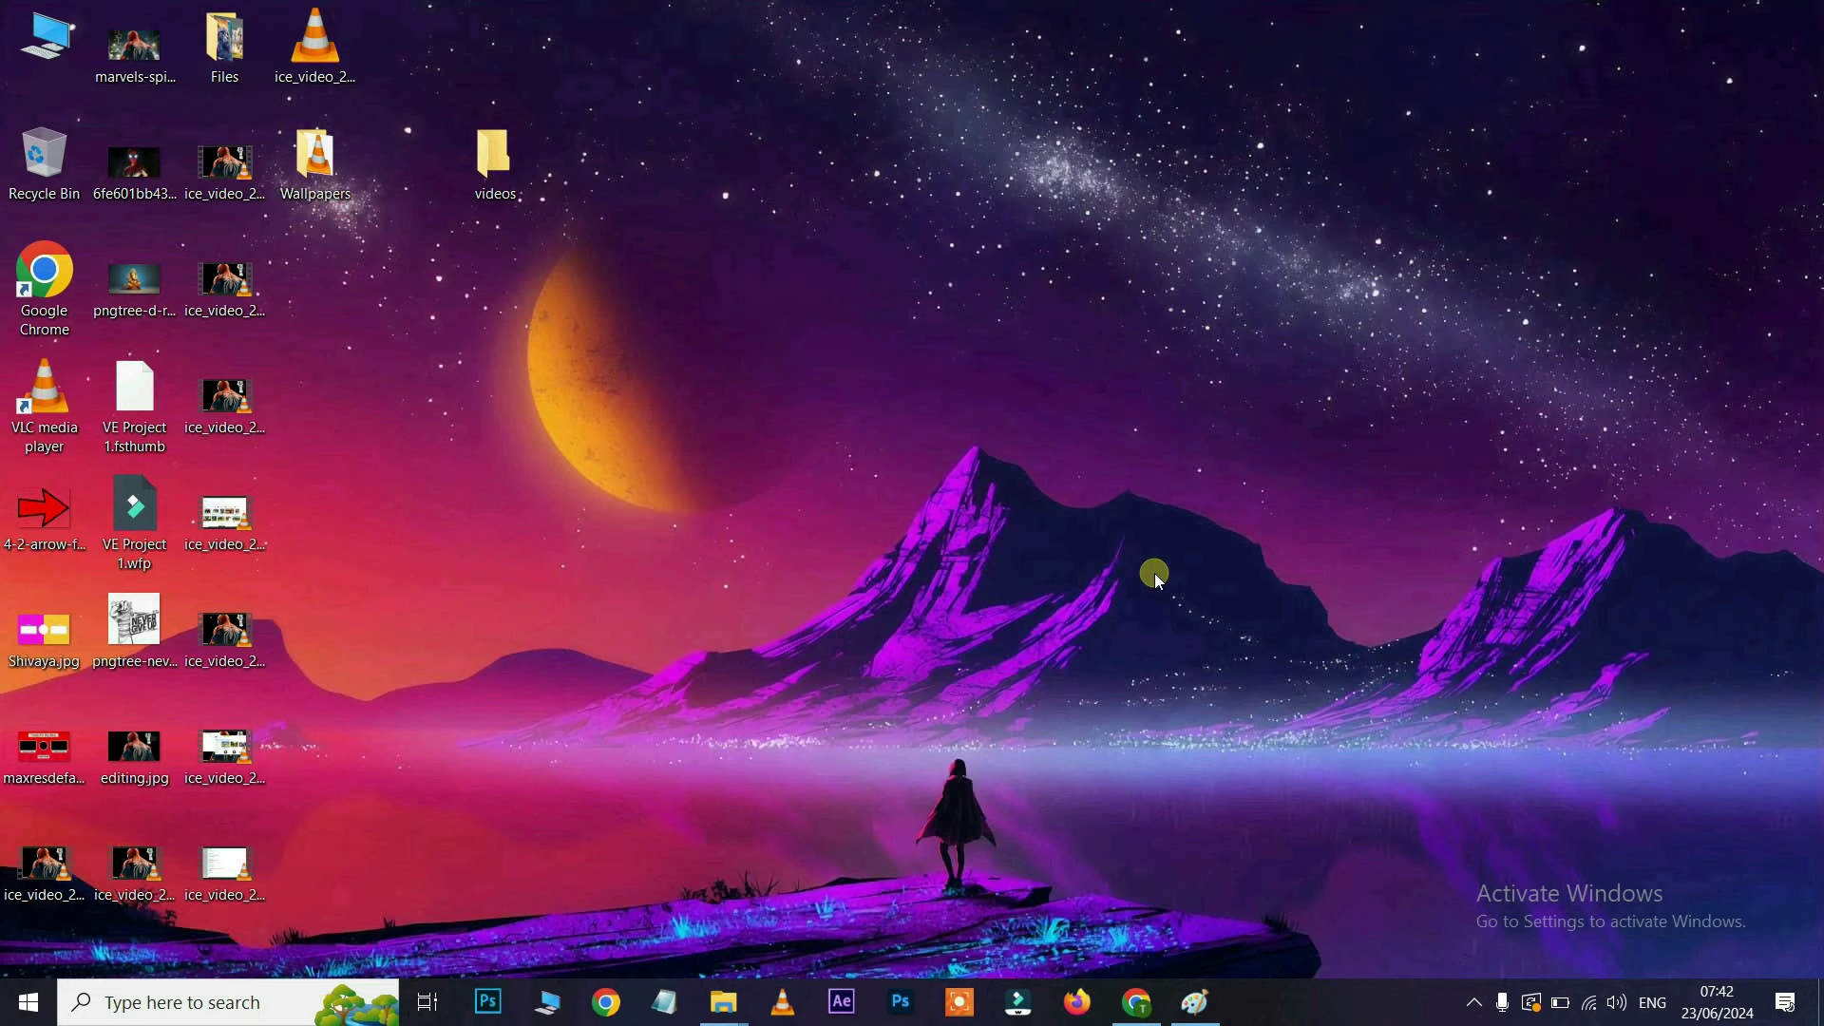
key("super+d")
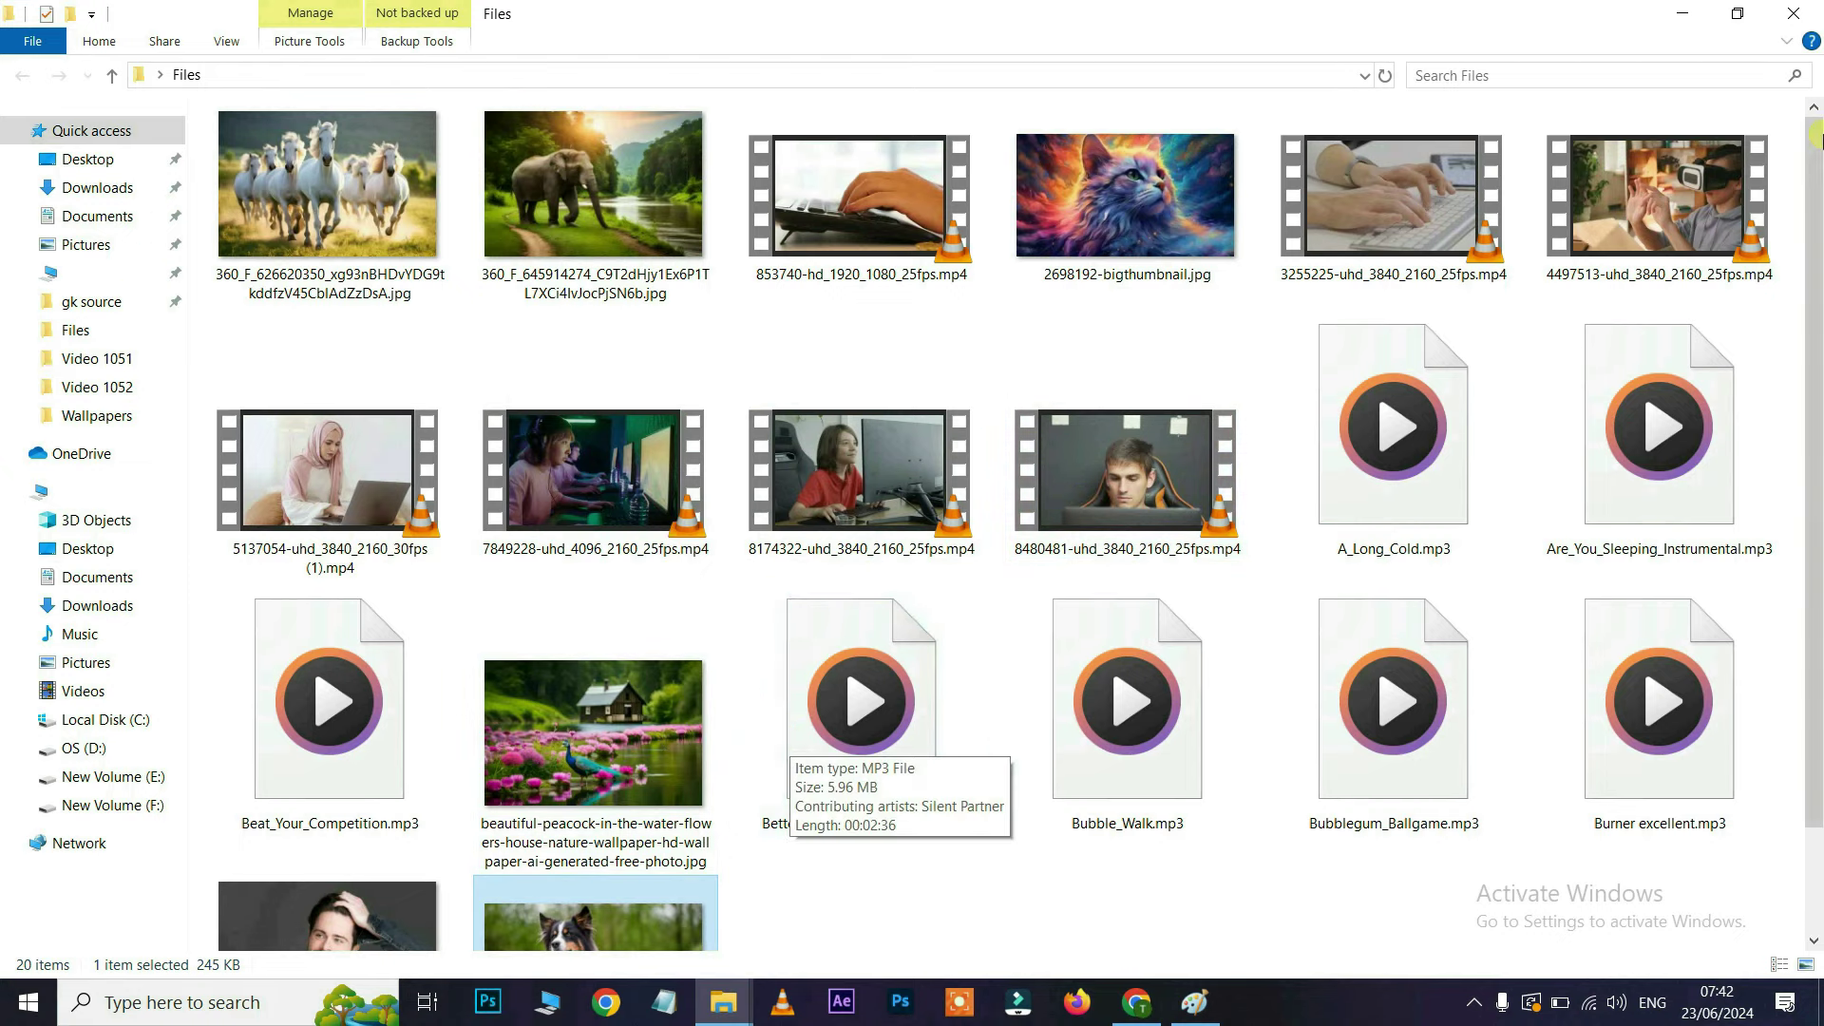
Create a desktop folder named 'videos', decline the merge prompt, and delete the duplicate folder.
left_click(1683, 13)
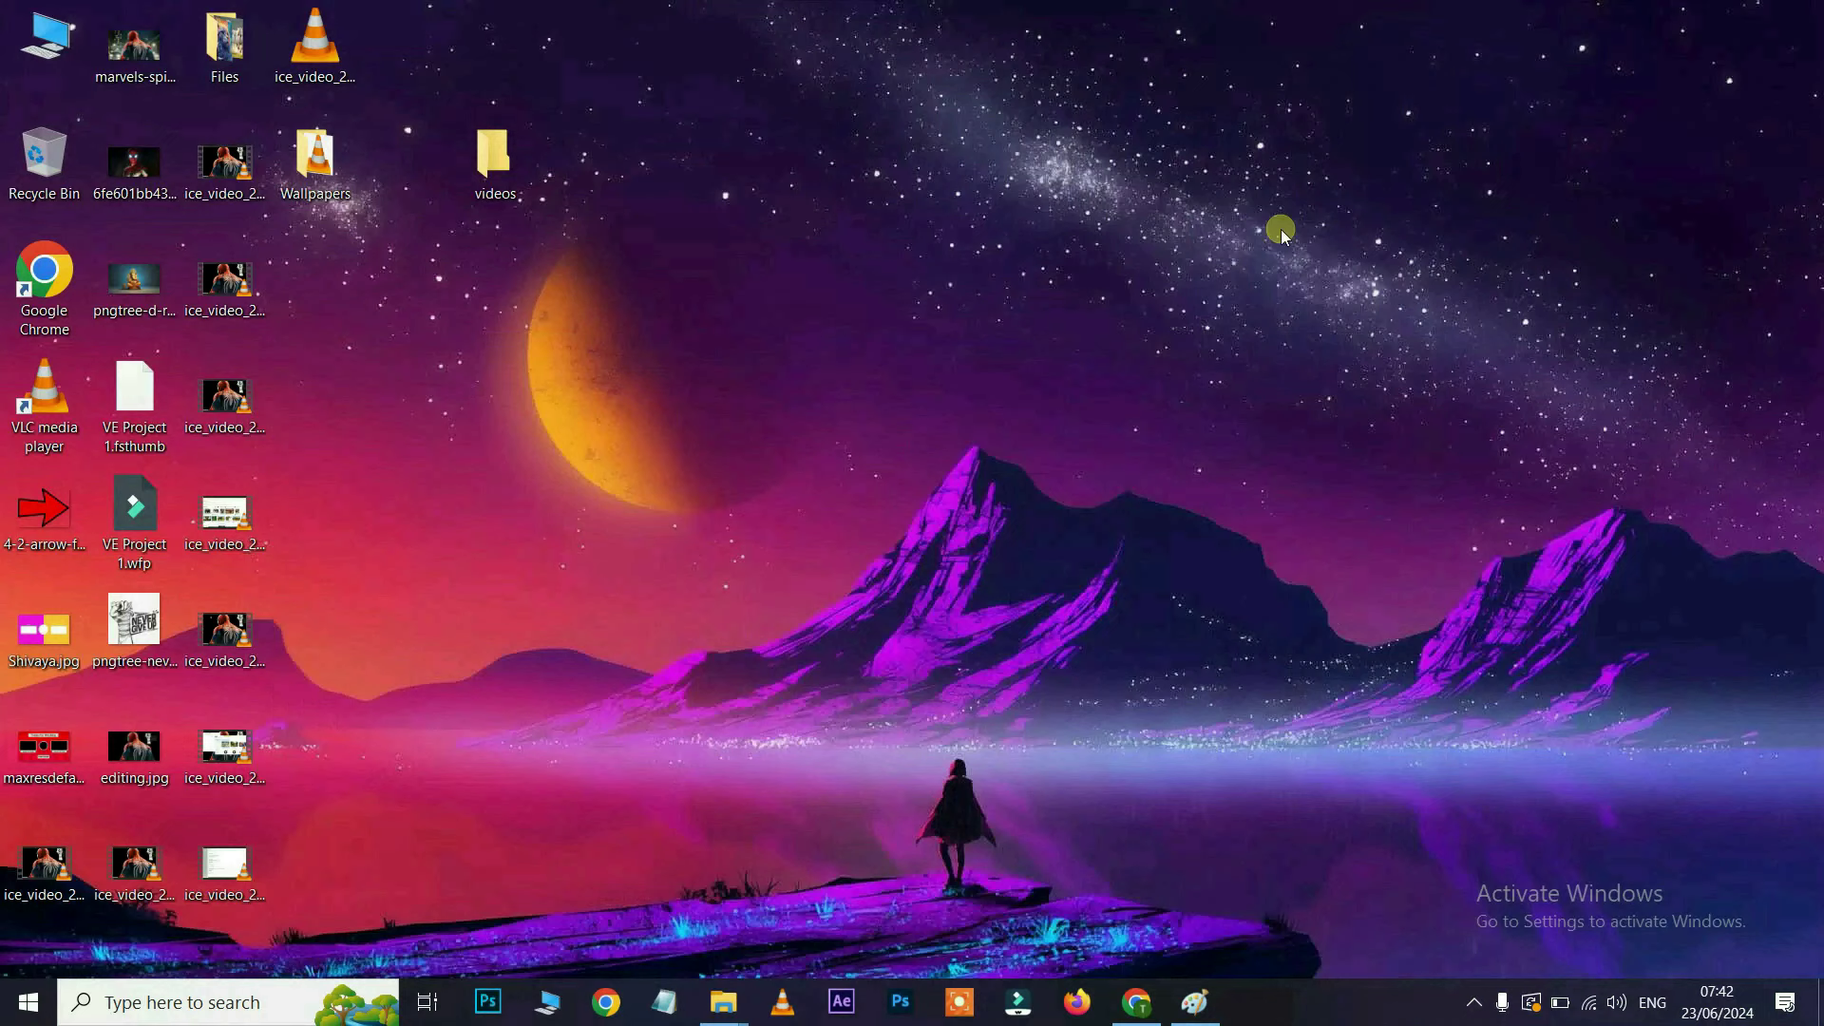
right_click(945, 200)
mouse_move(1016, 469)
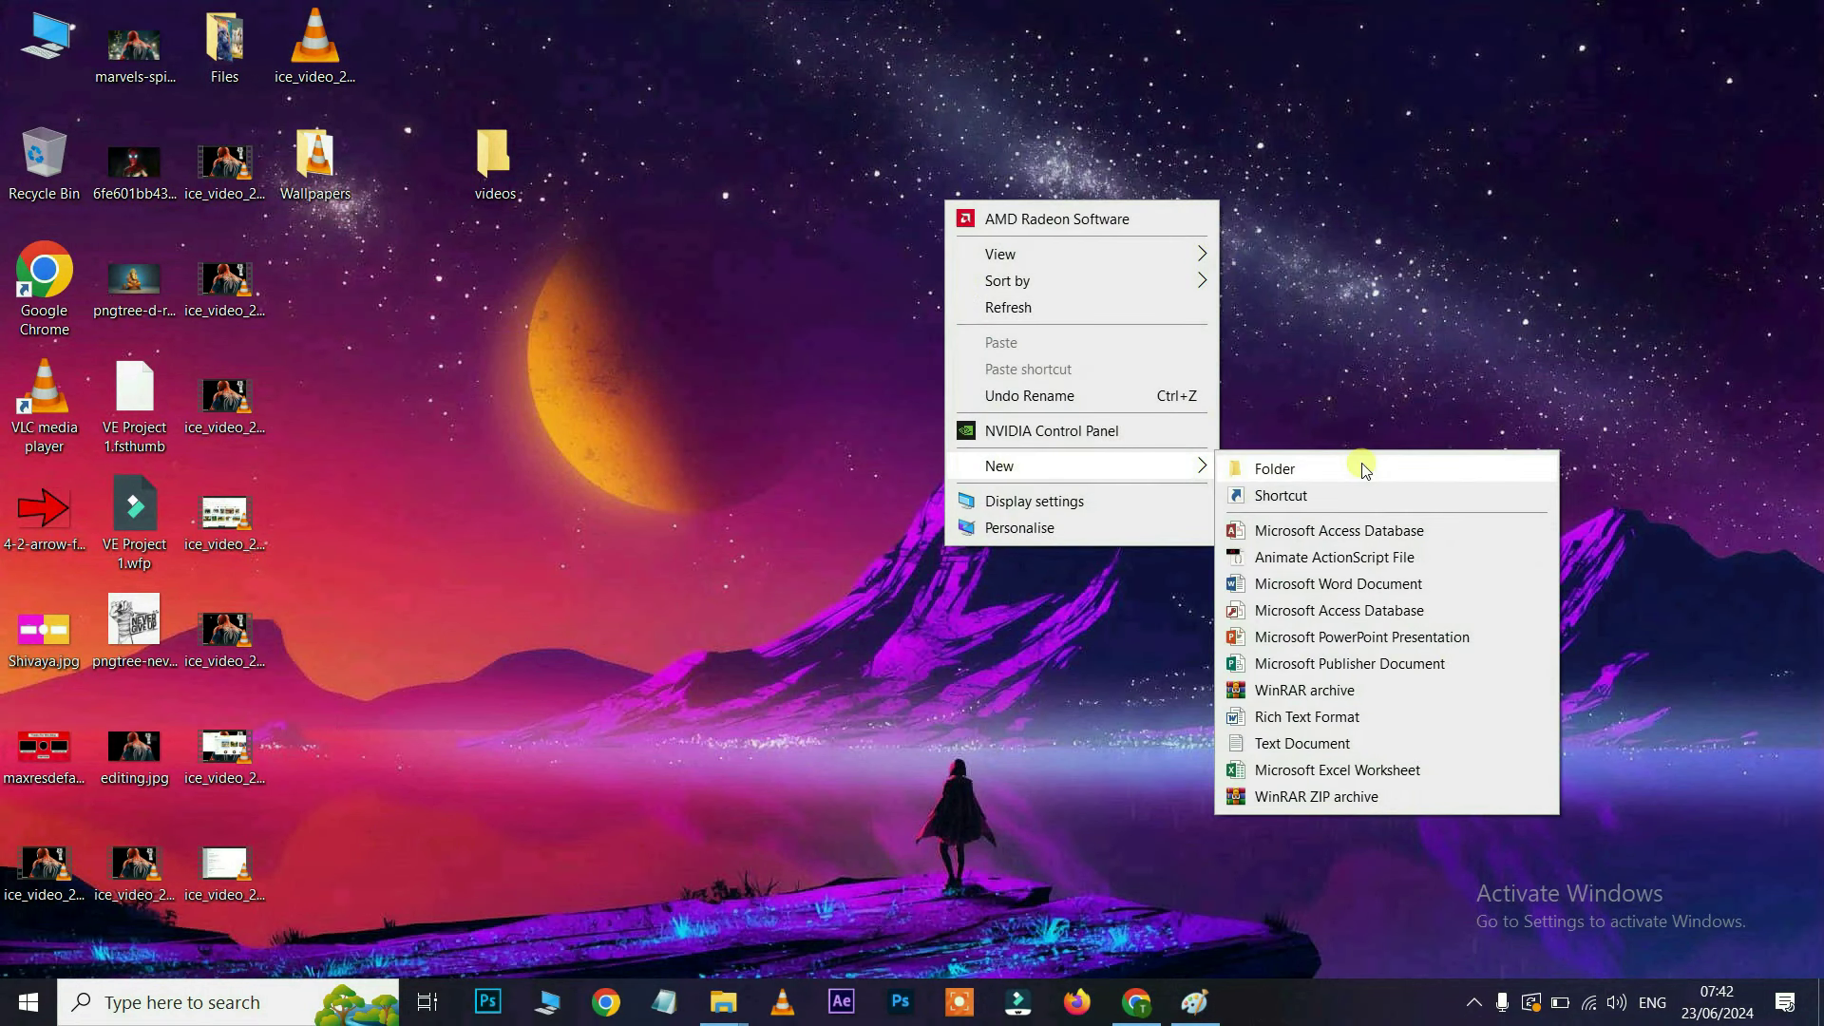
left_click(1365, 468)
type("videos")
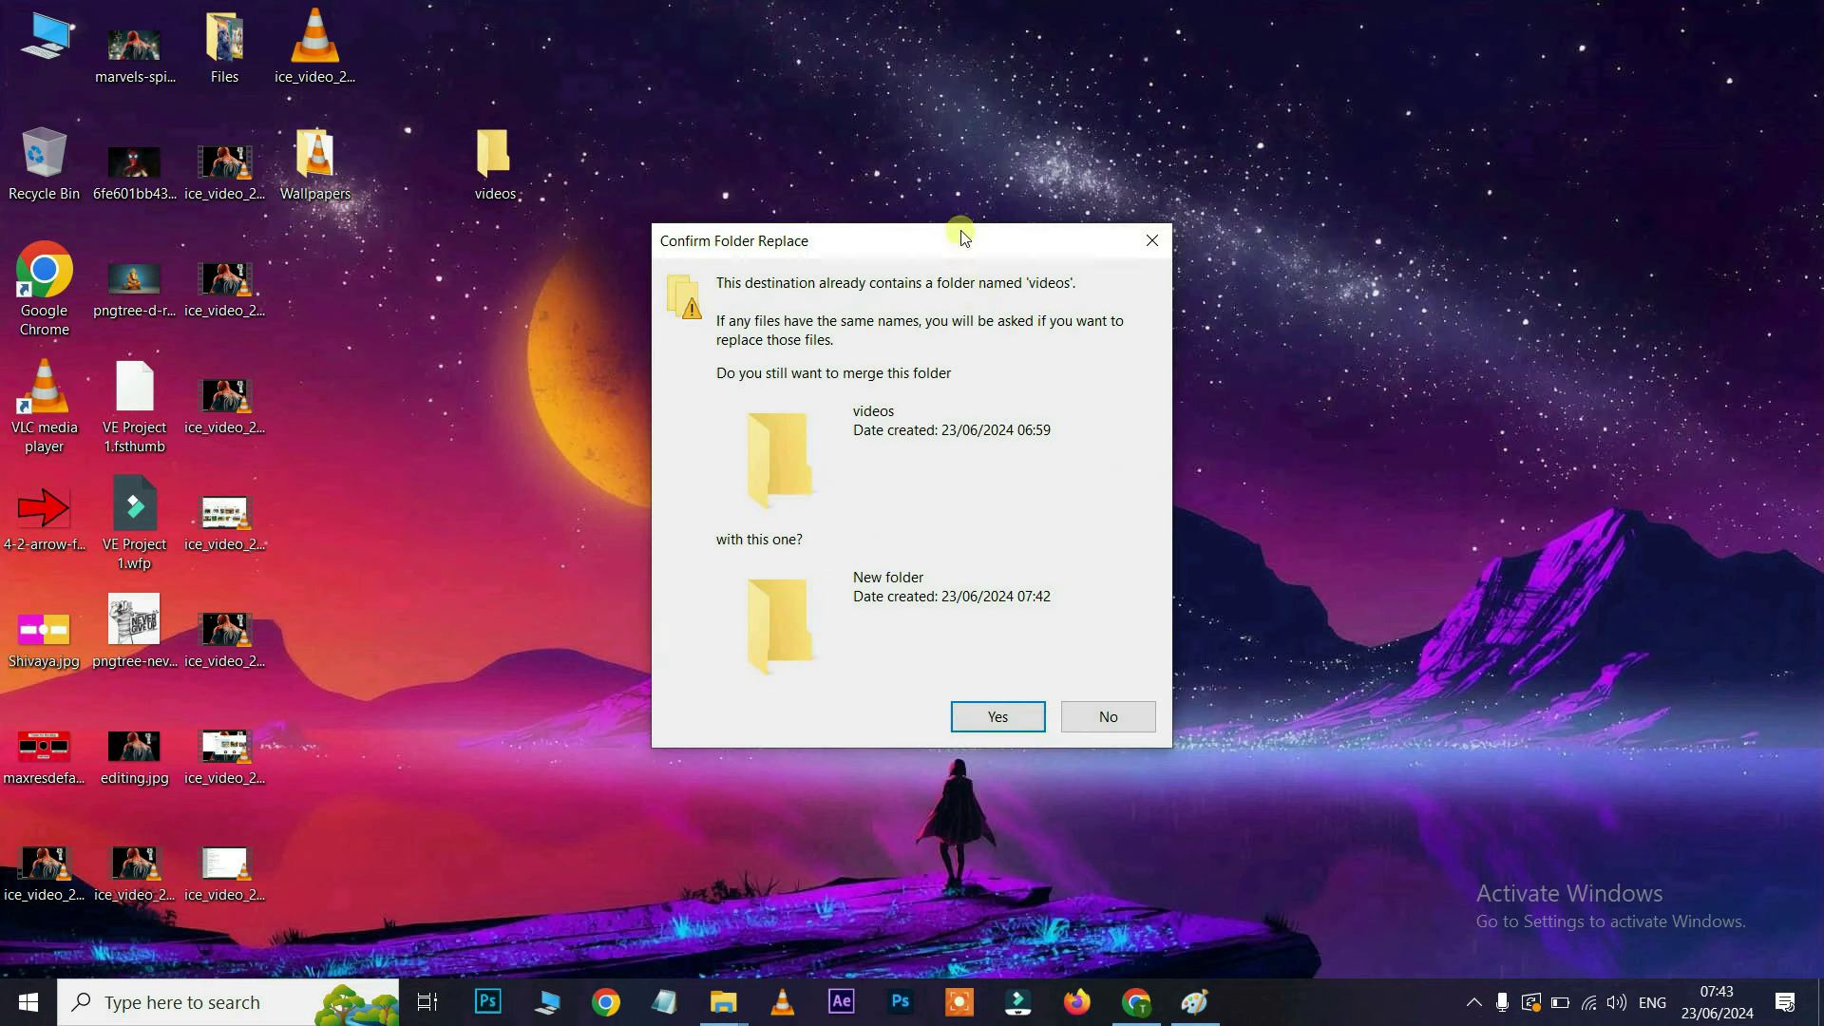
left_click_drag(957, 237, 944, 466)
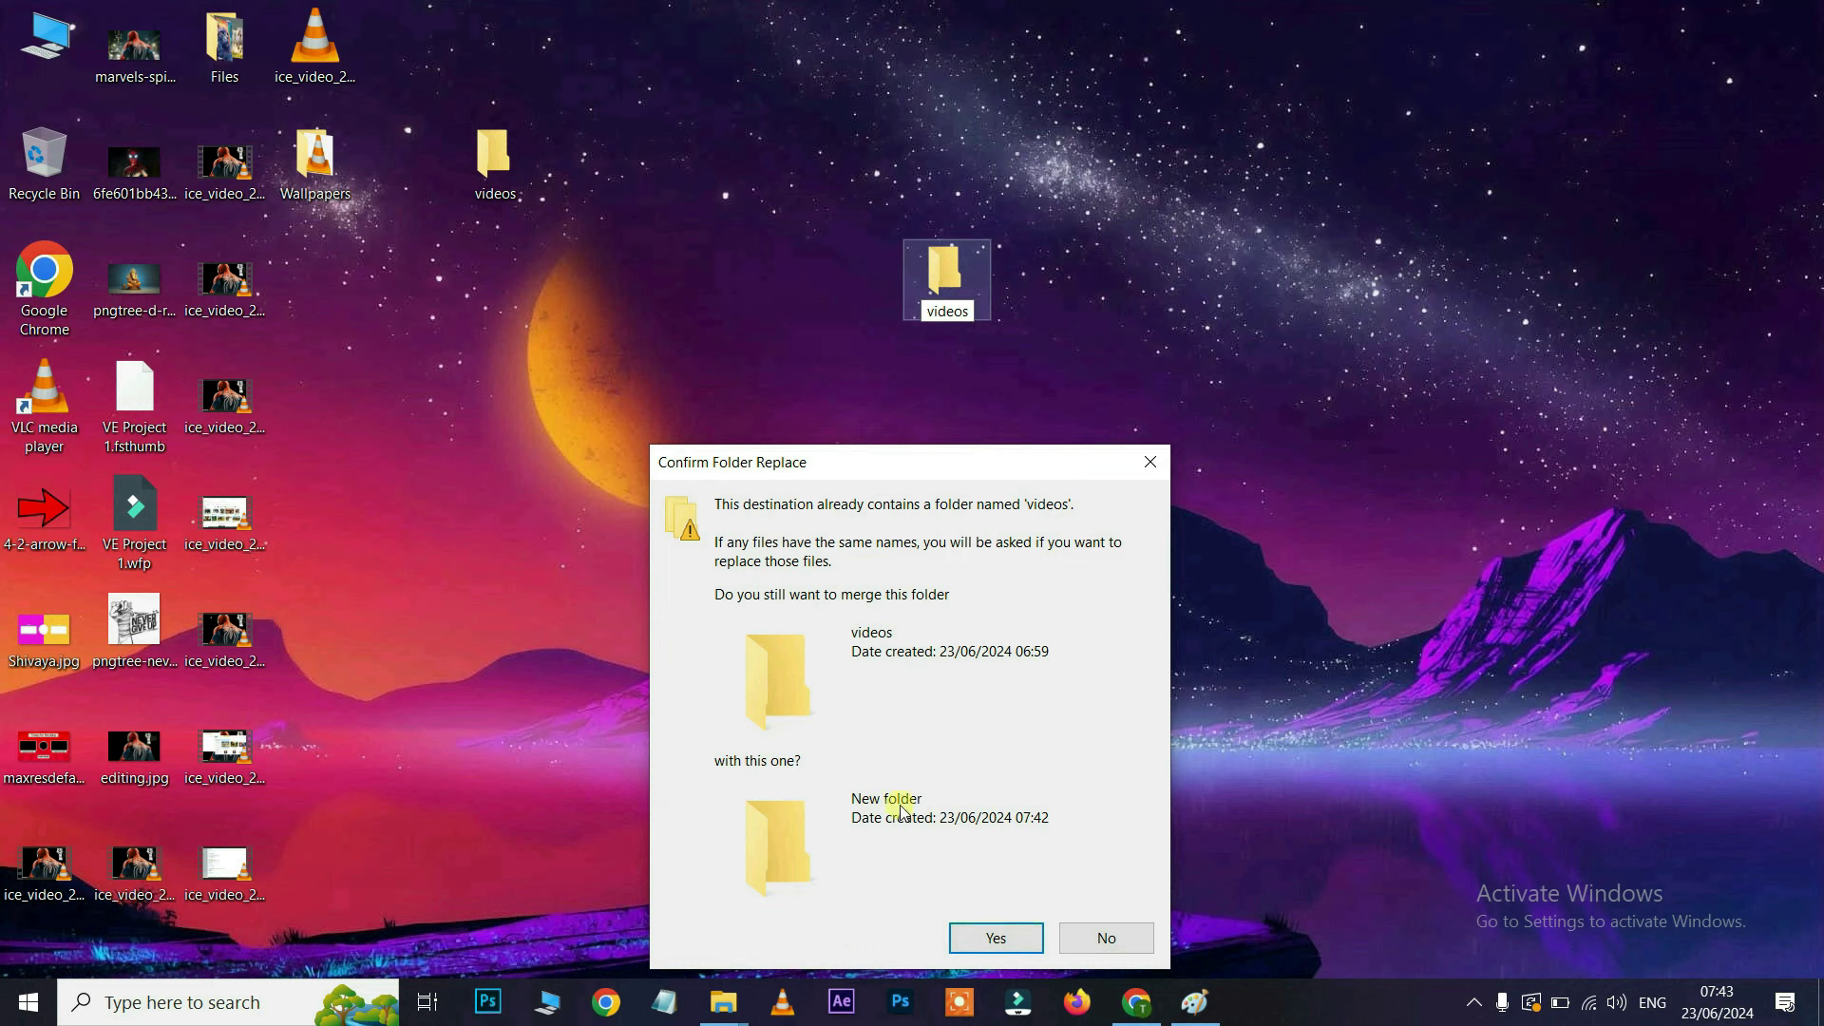
left_click(1106, 938)
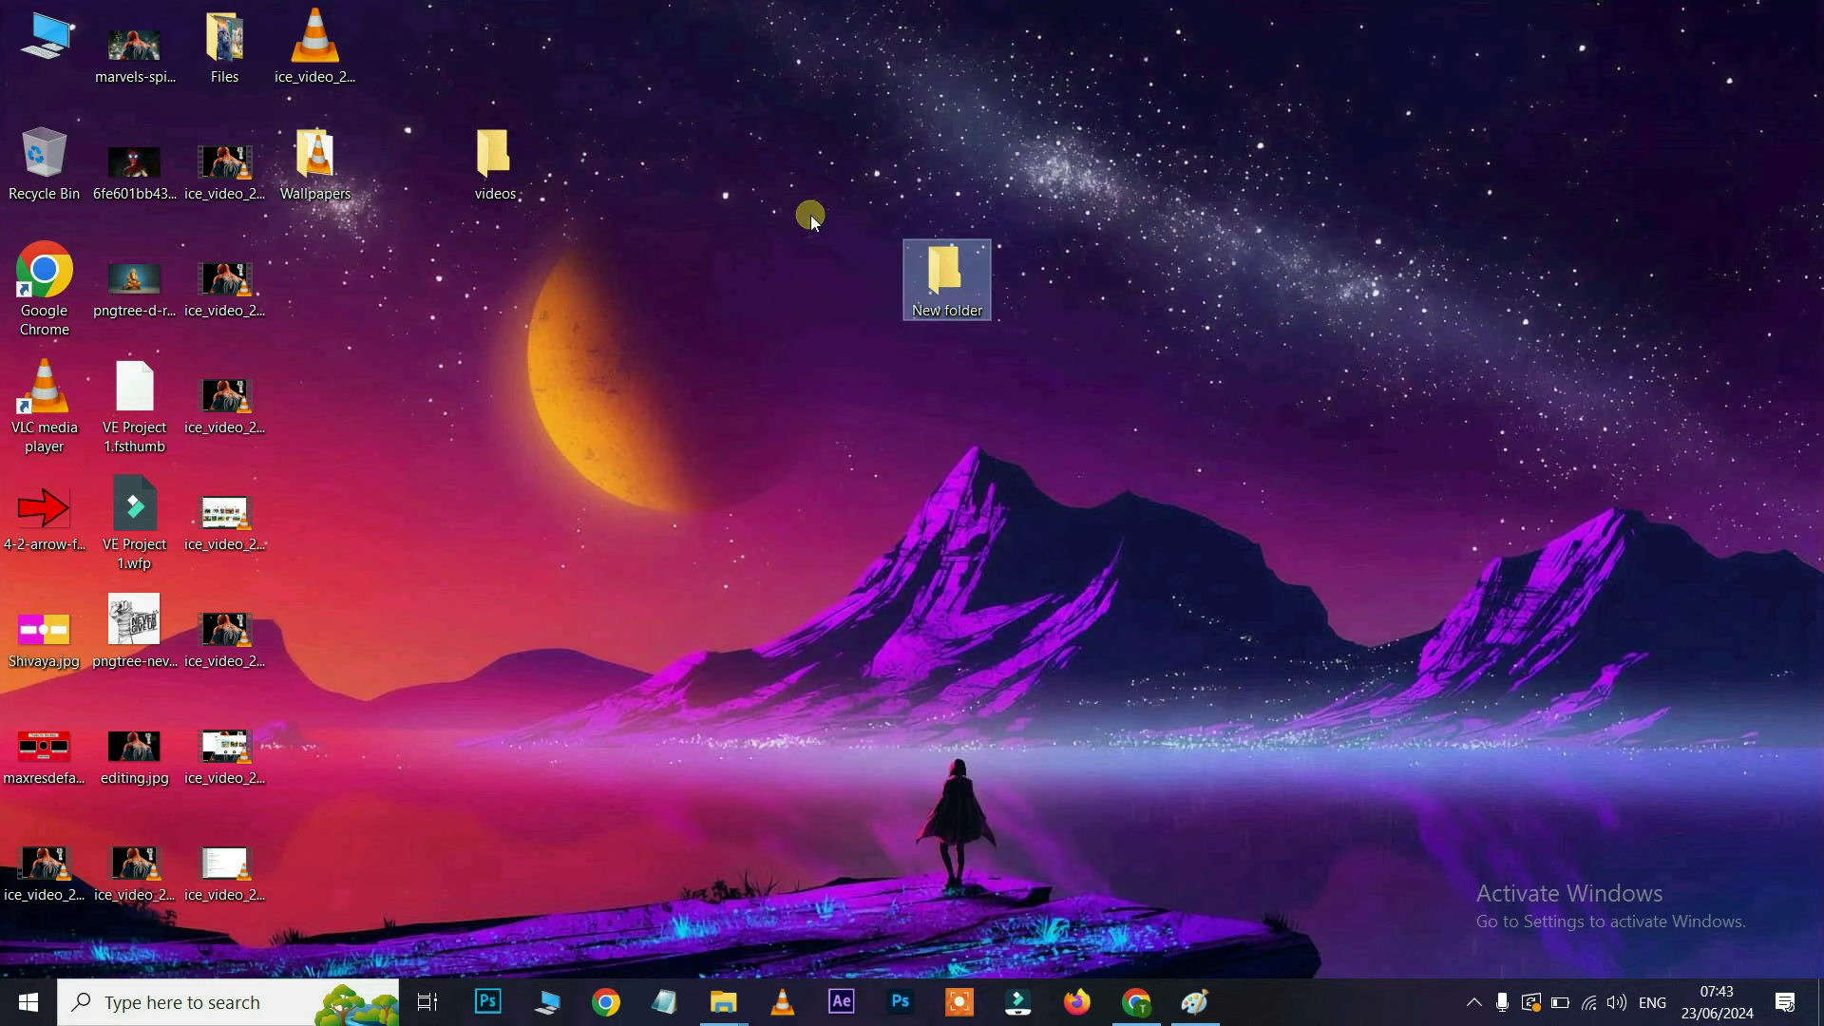
key("Delete")
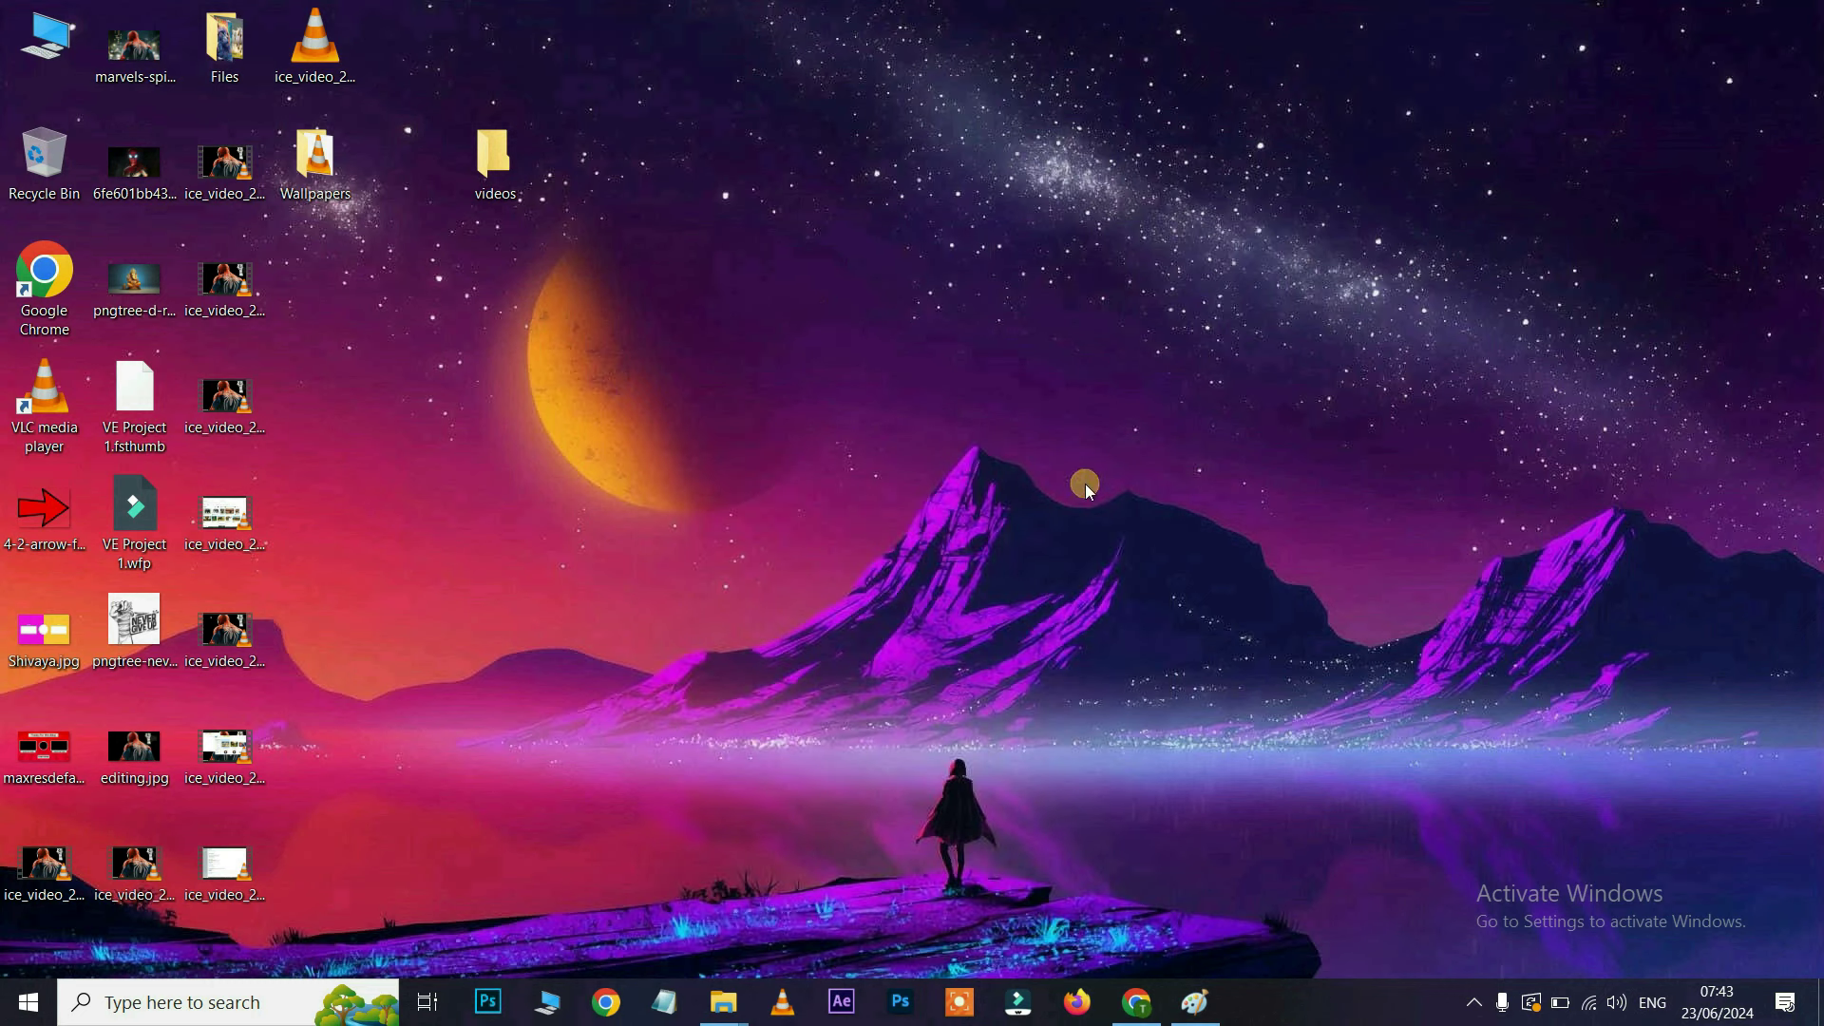
Move the videos folder toward the top centre and add a new folder named 'Photes'.
left_click_drag(494, 157, 753, 164)
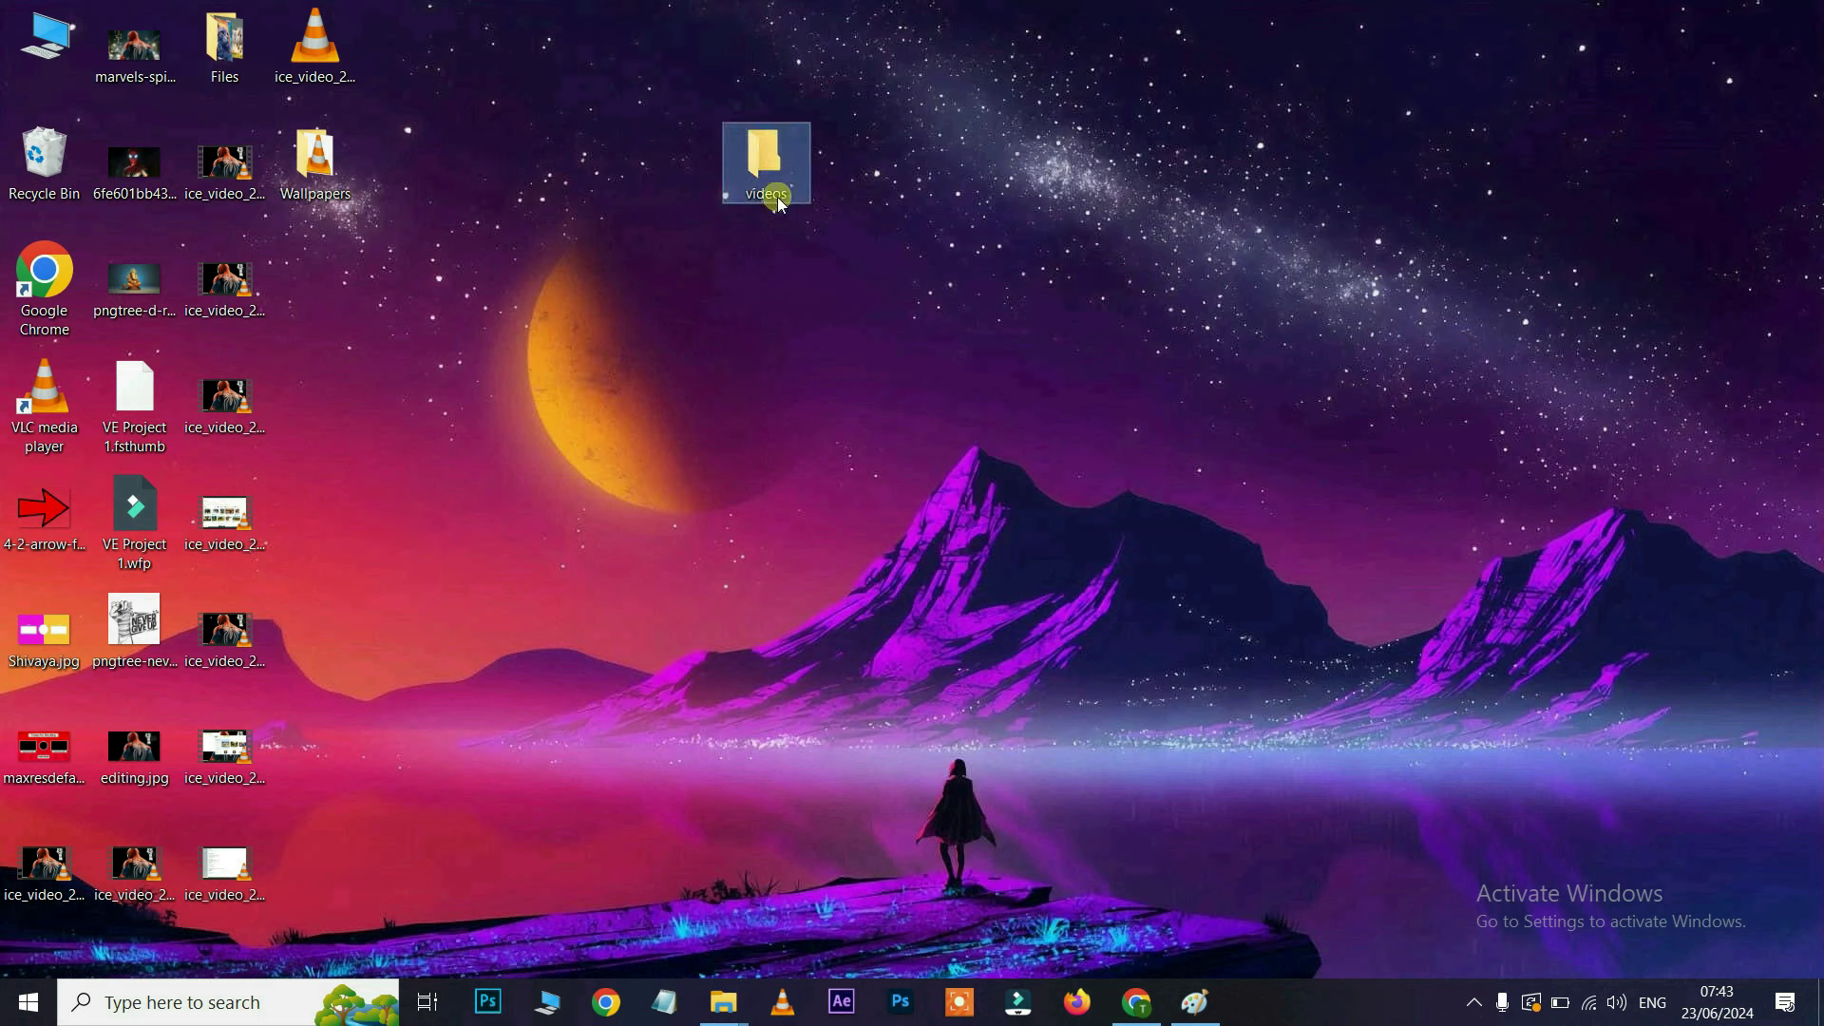
right_click(807, 409)
mouse_move(860, 674)
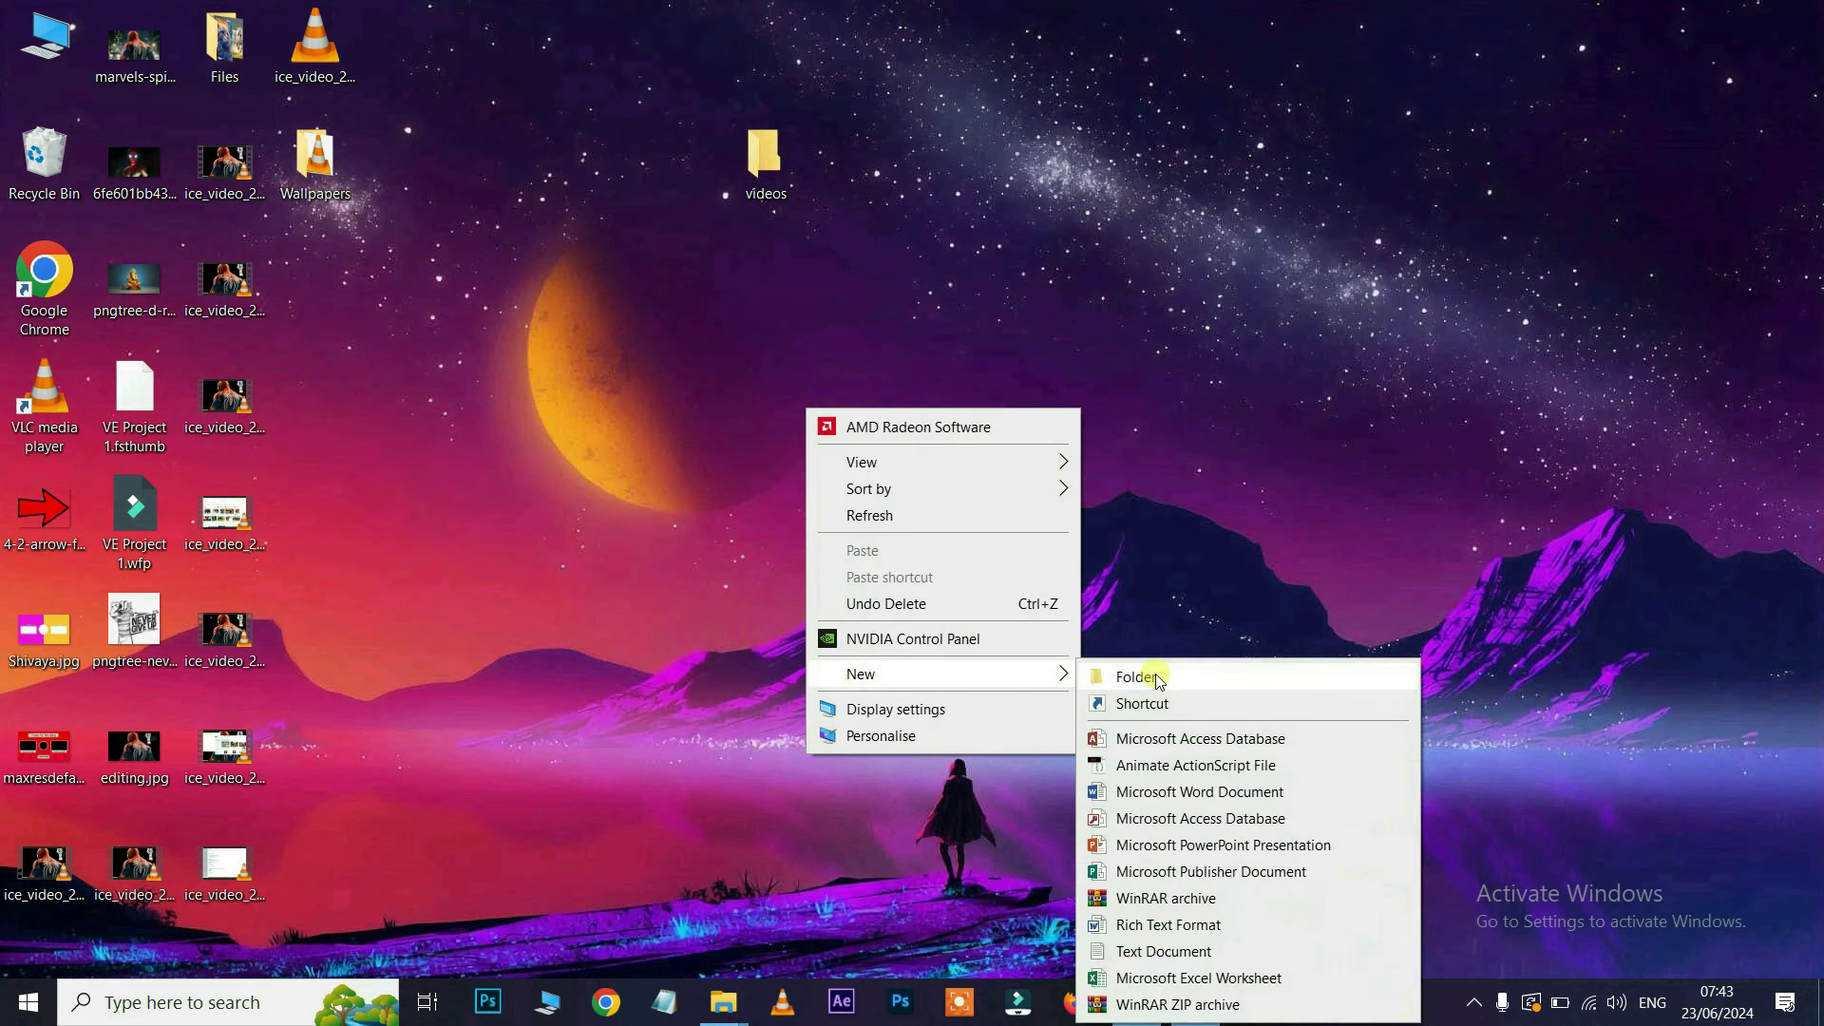
left_click(1158, 675)
type("Photes")
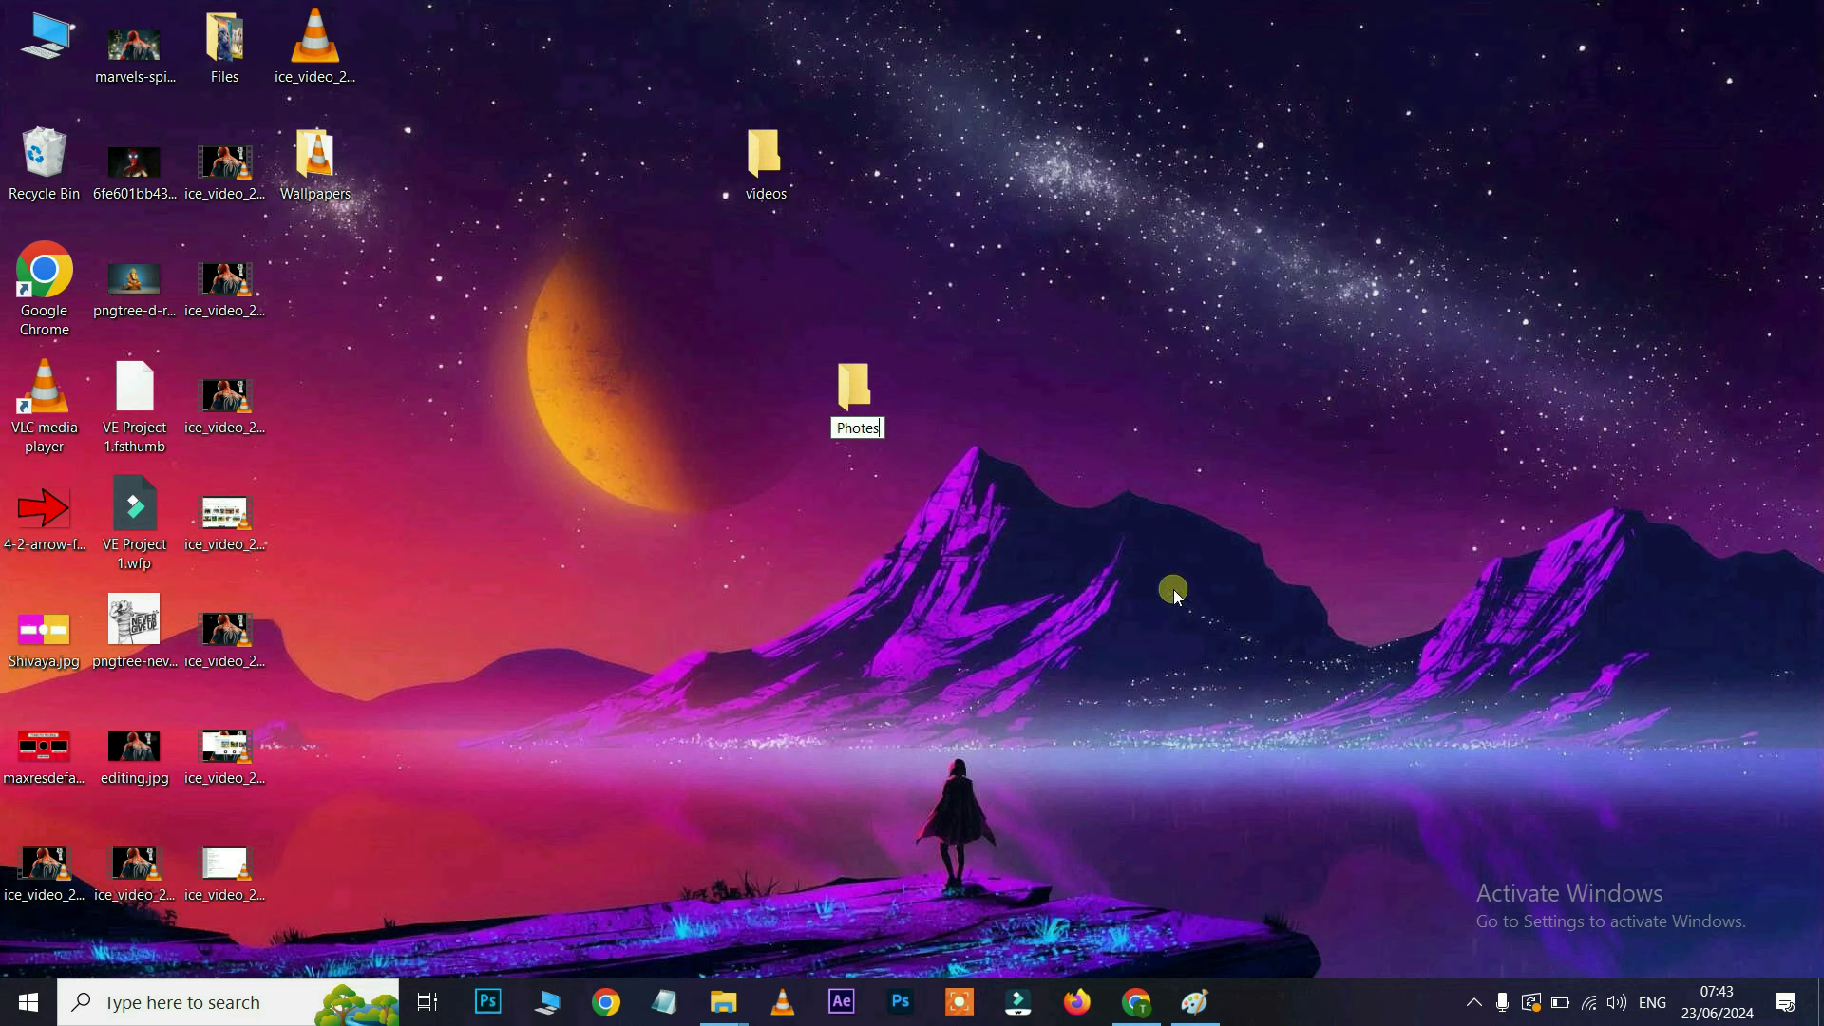
left_click(676, 569)
Create another new desktop folder named 'Audio'.
right_click(675, 568)
mouse_move(729, 839)
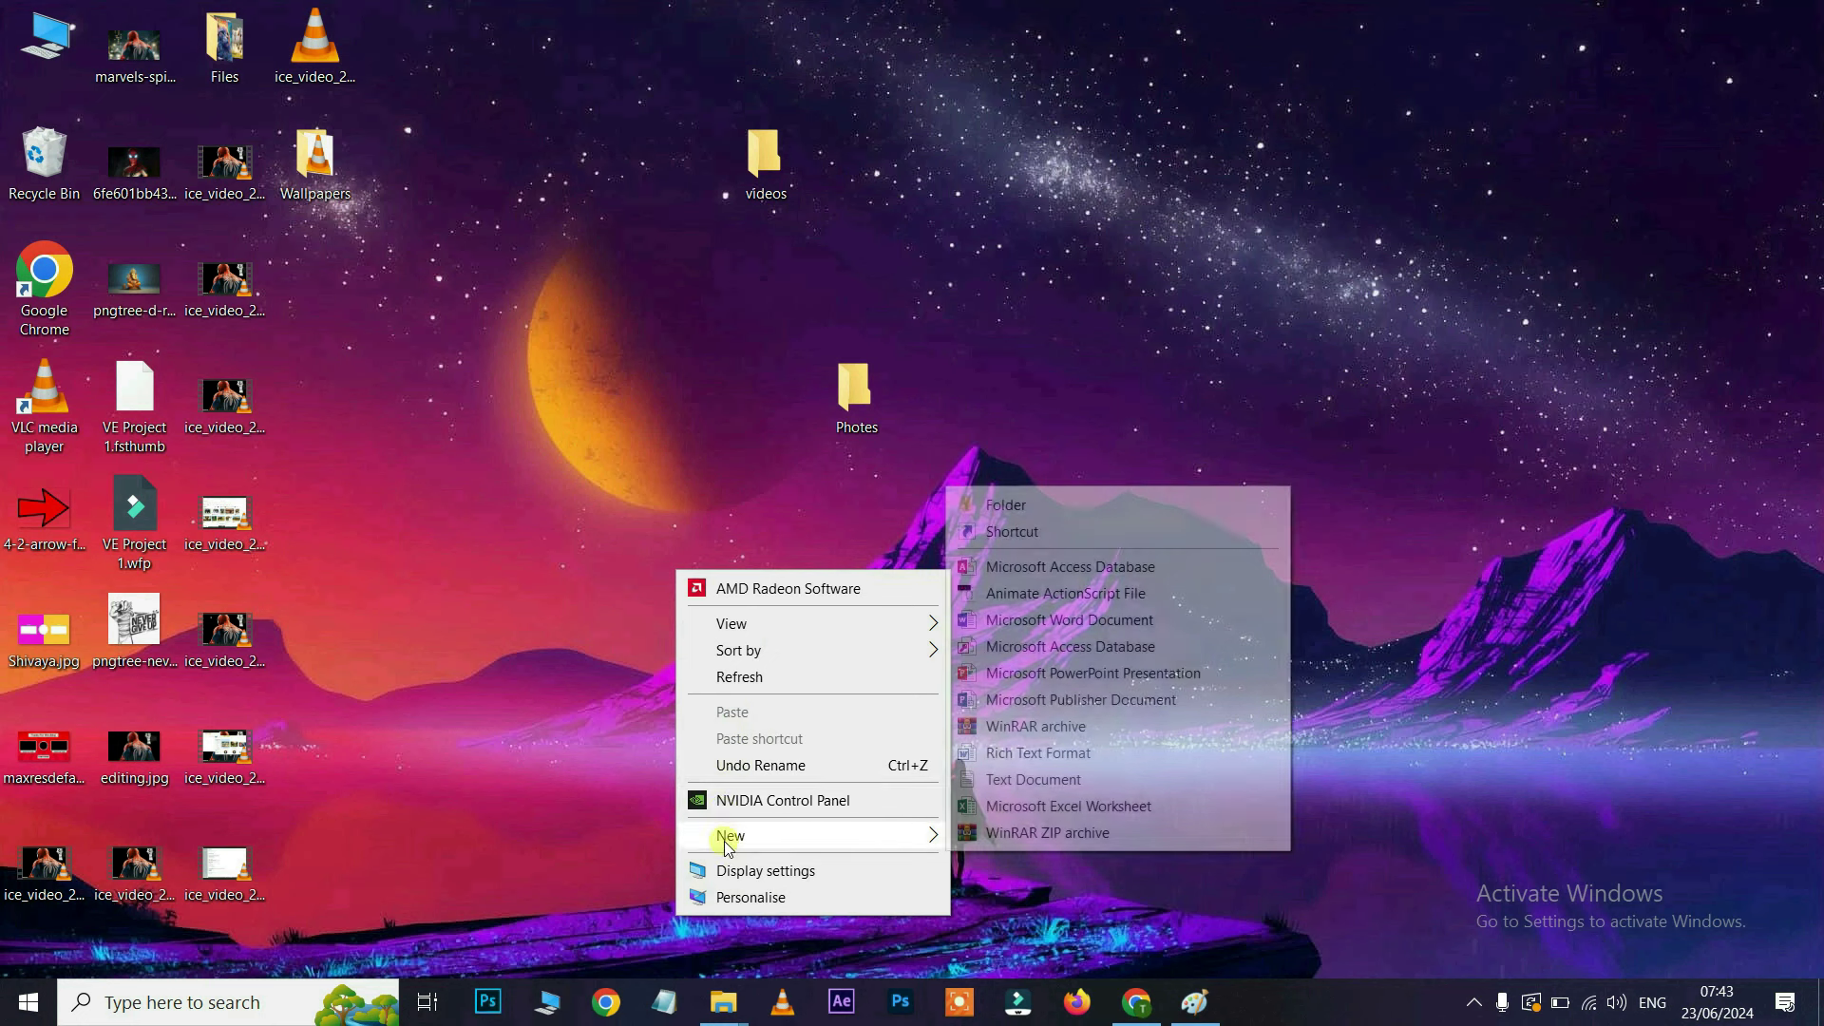
left_click(1028, 509)
type("Audio")
key("Return")
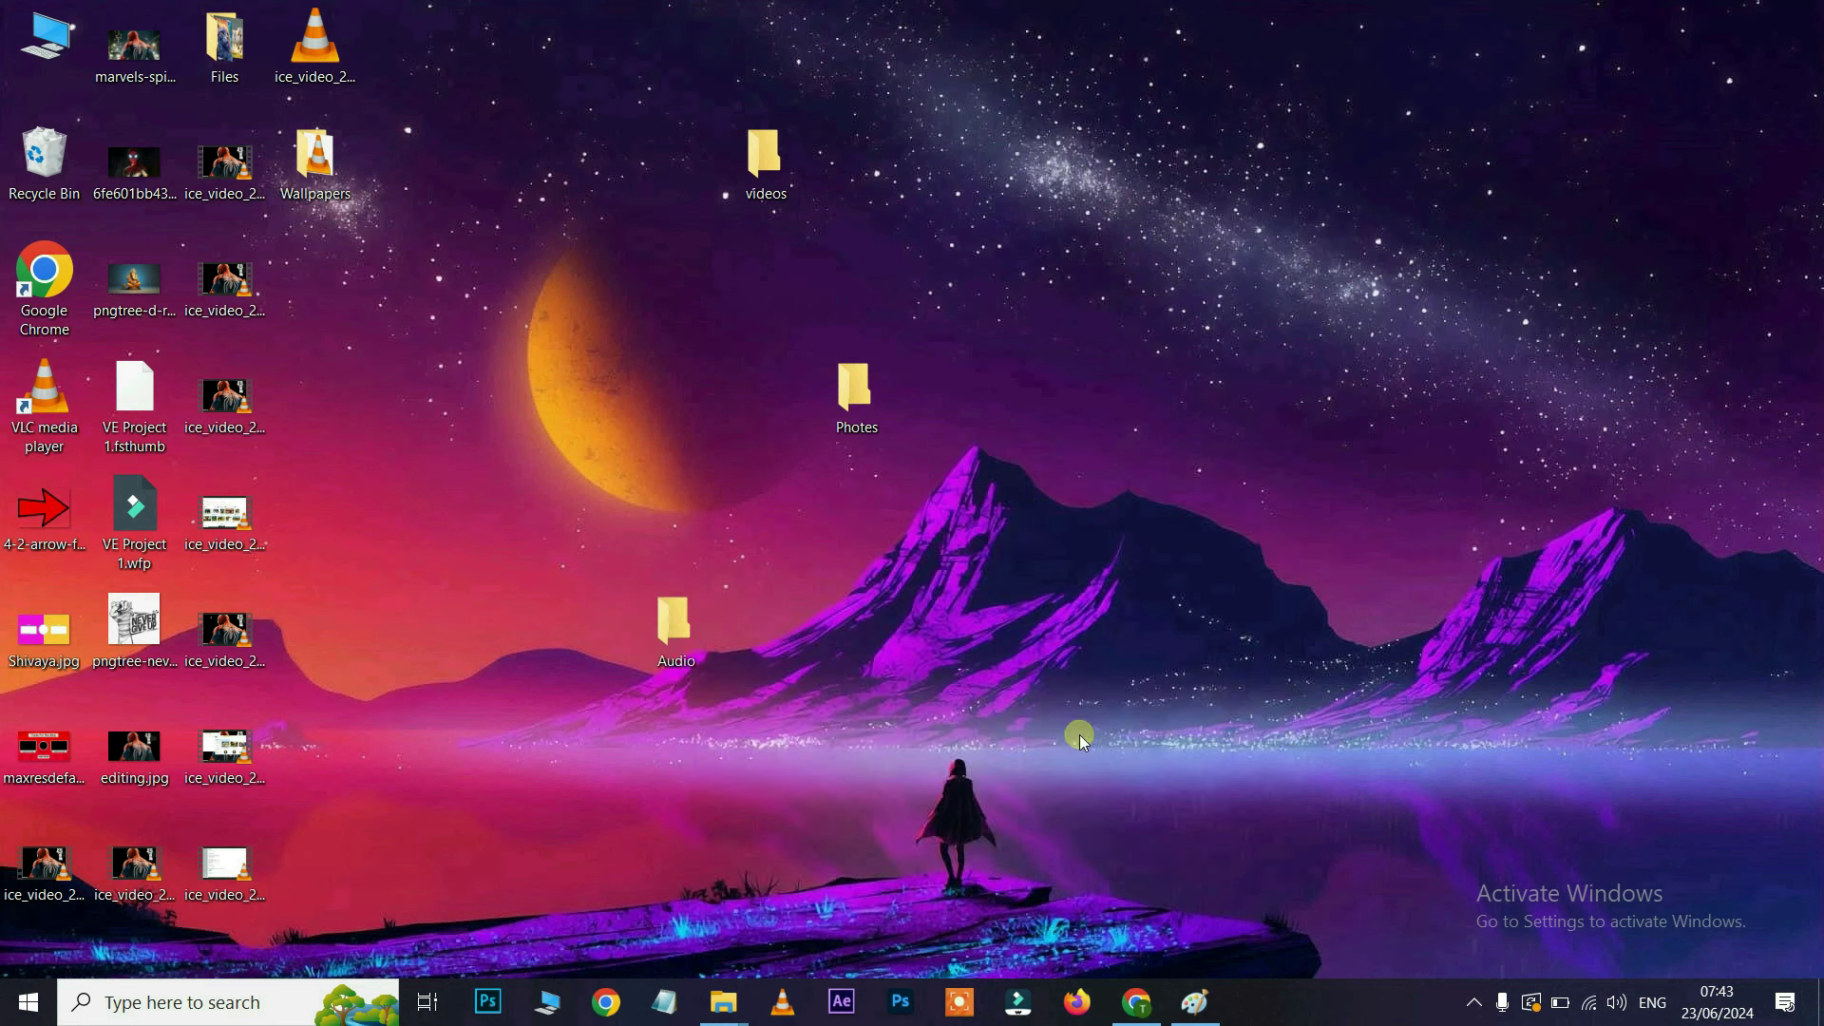
Open the Files folder maximized and select its six jpg images: horses, elephant, cat, peacock, dog, portrait.
double_click(218, 54)
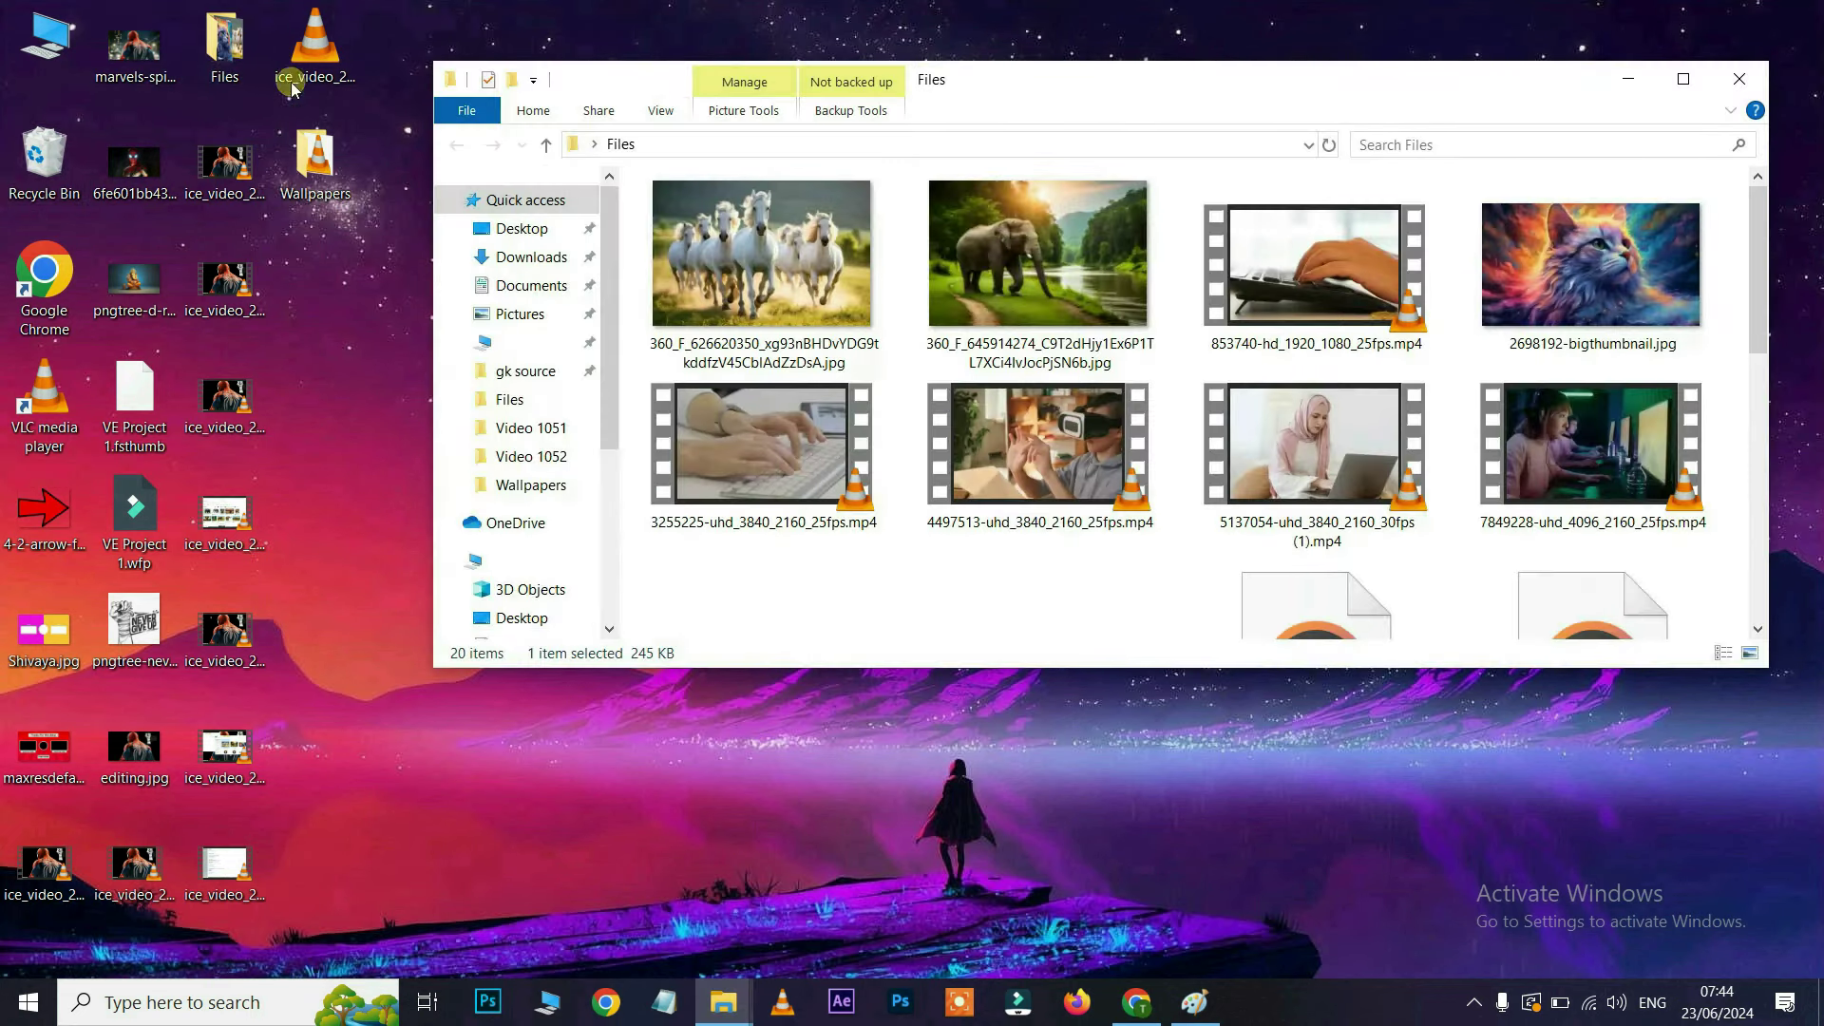
left_click(1683, 79)
left_click(368, 185)
left_click(669, 247, "ctrl")
left_click(1226, 194, "ctrl")
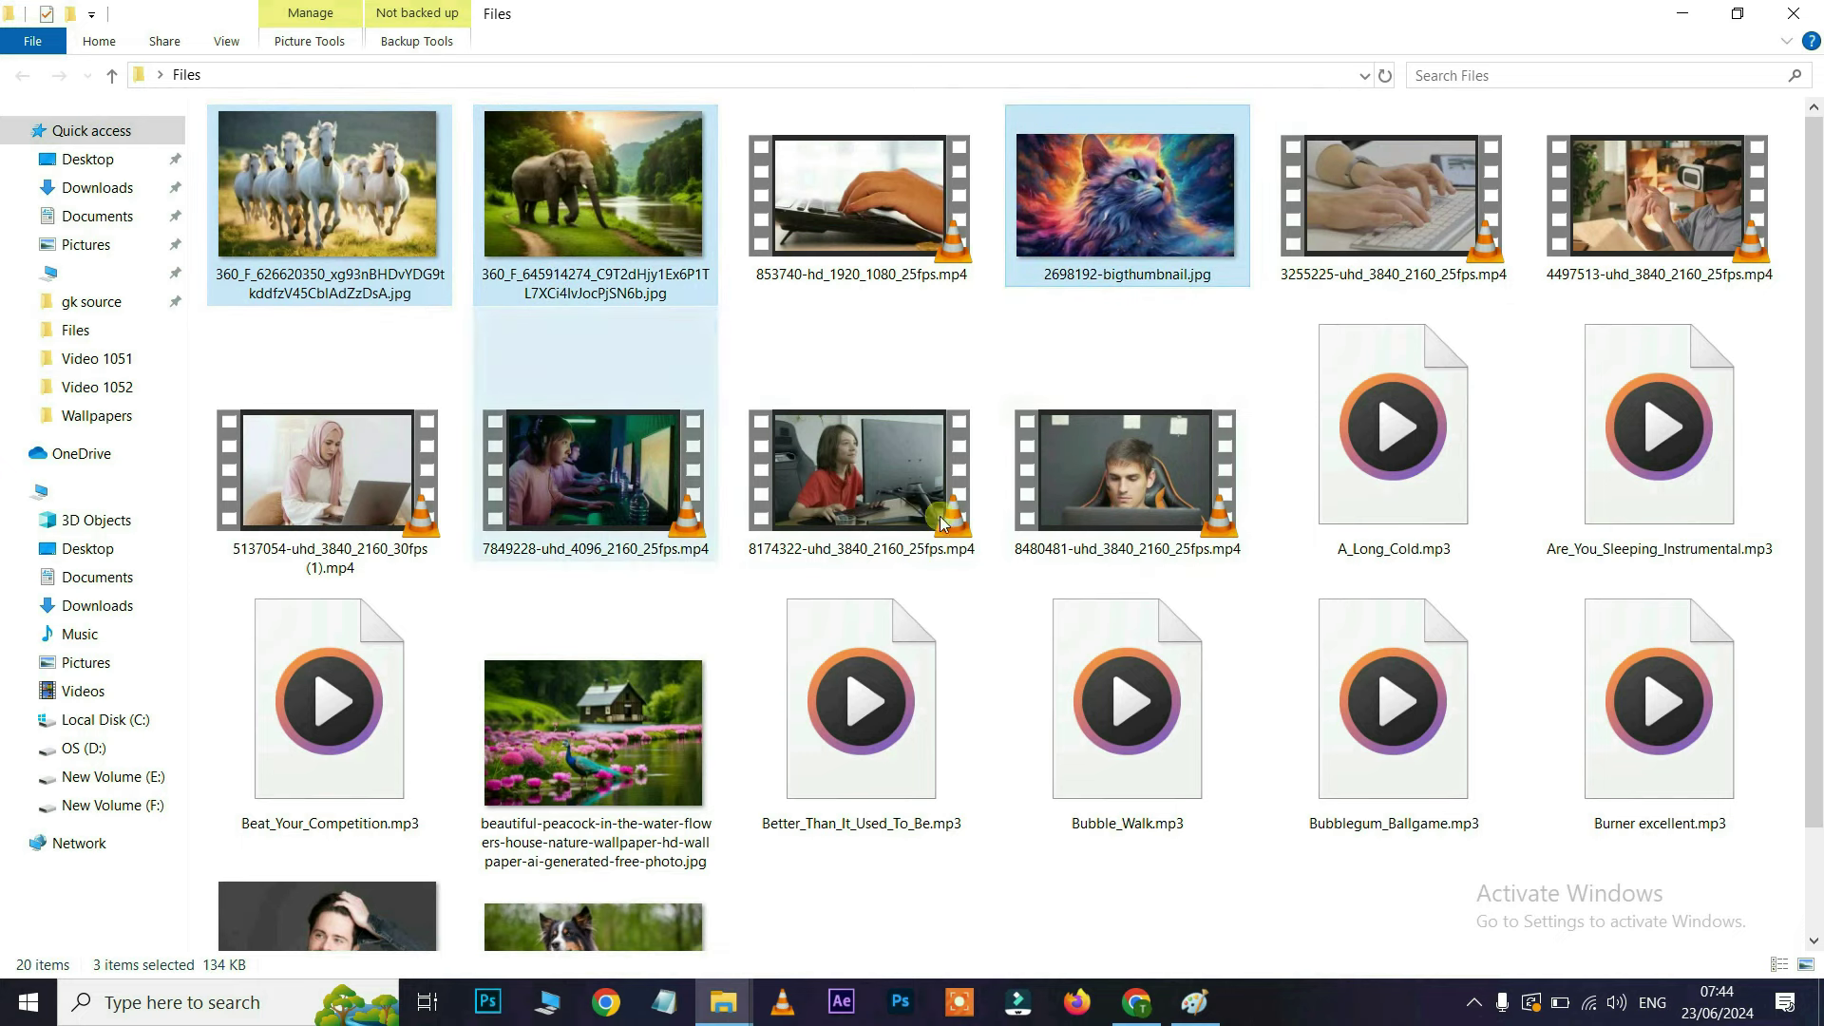
left_click(594, 731, "ctrl")
left_click(593, 927, "ctrl")
left_click(378, 888, "ctrl")
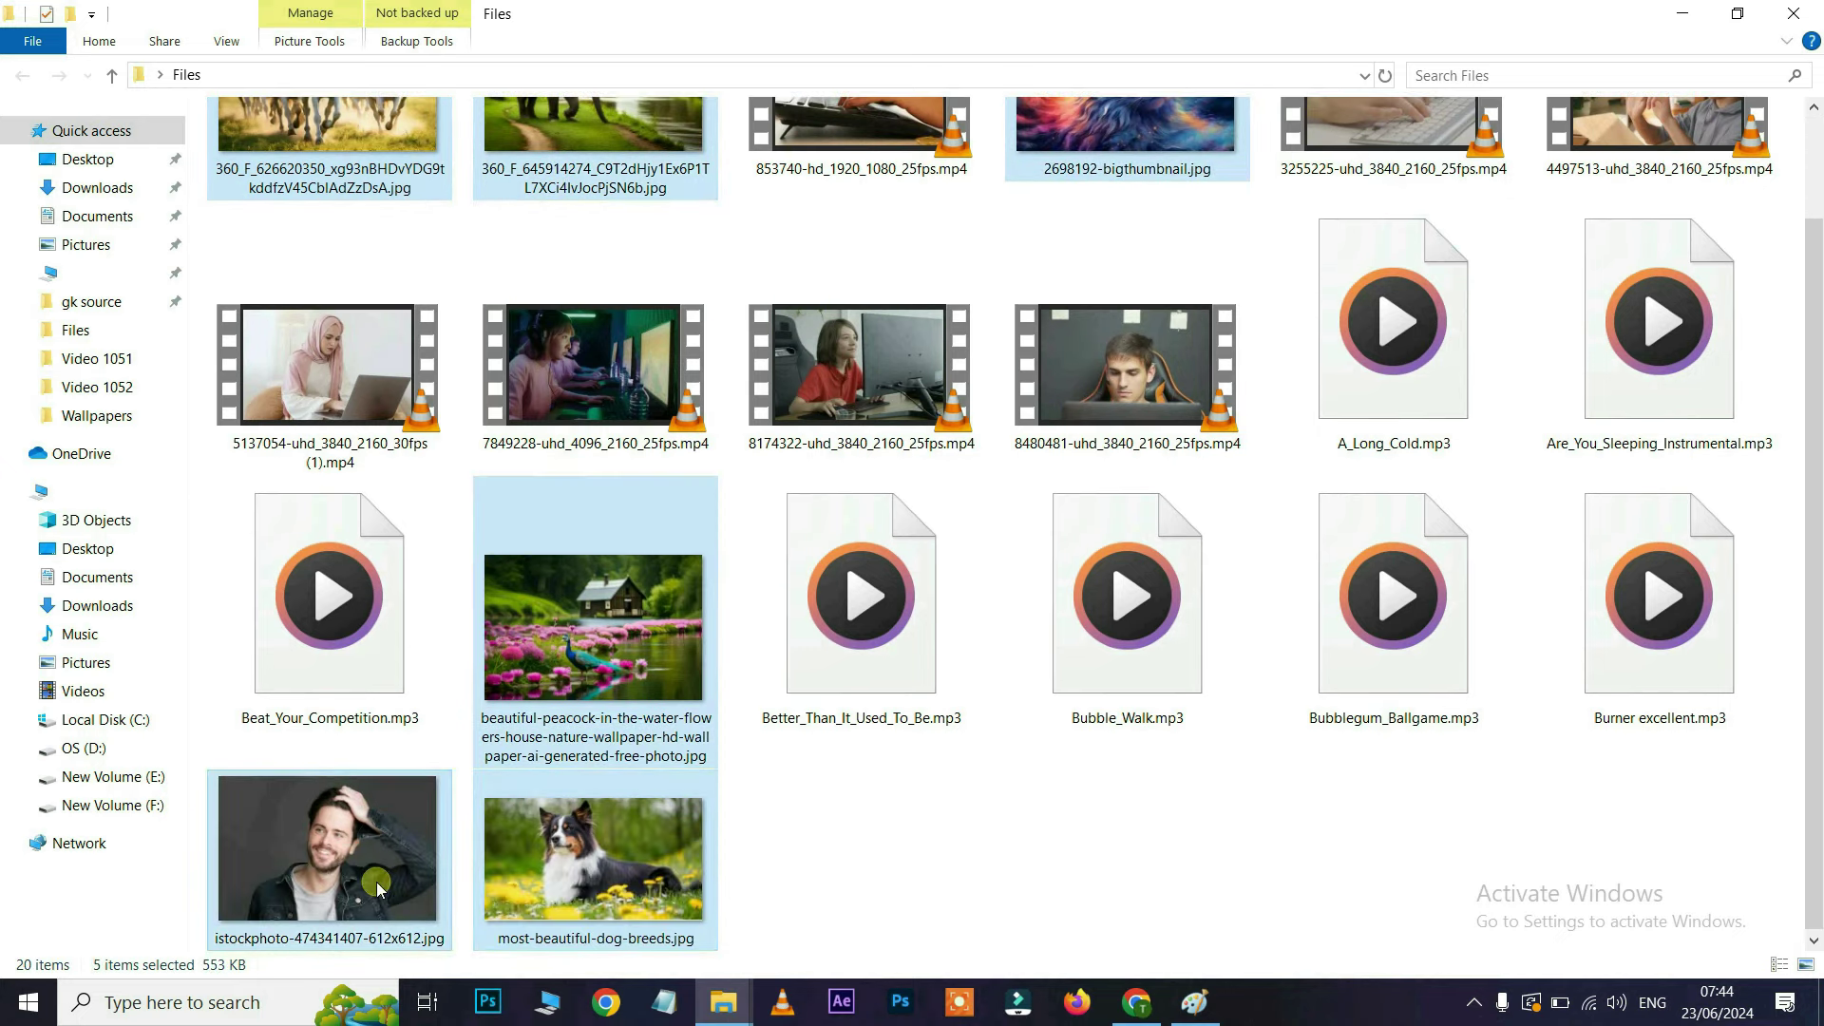
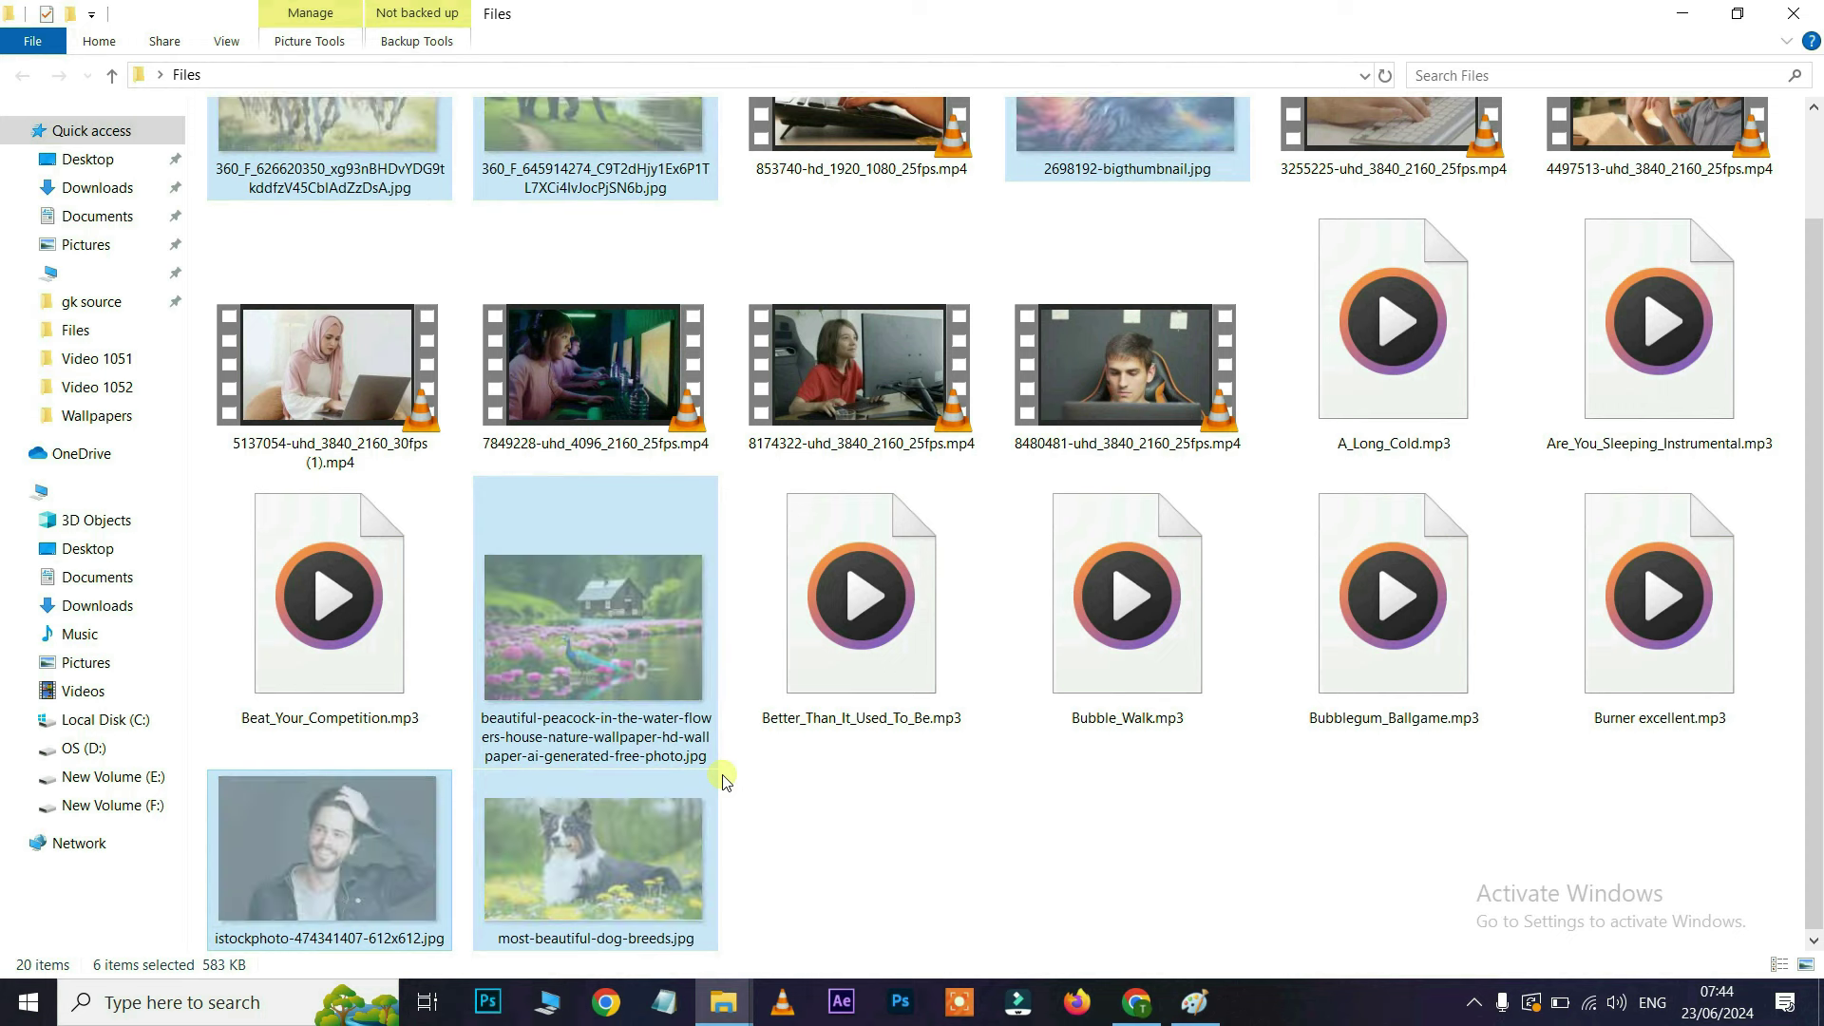
Paste the six JPG photos into the Photes folder and view them as extra large icons.
left_click(1683, 14)
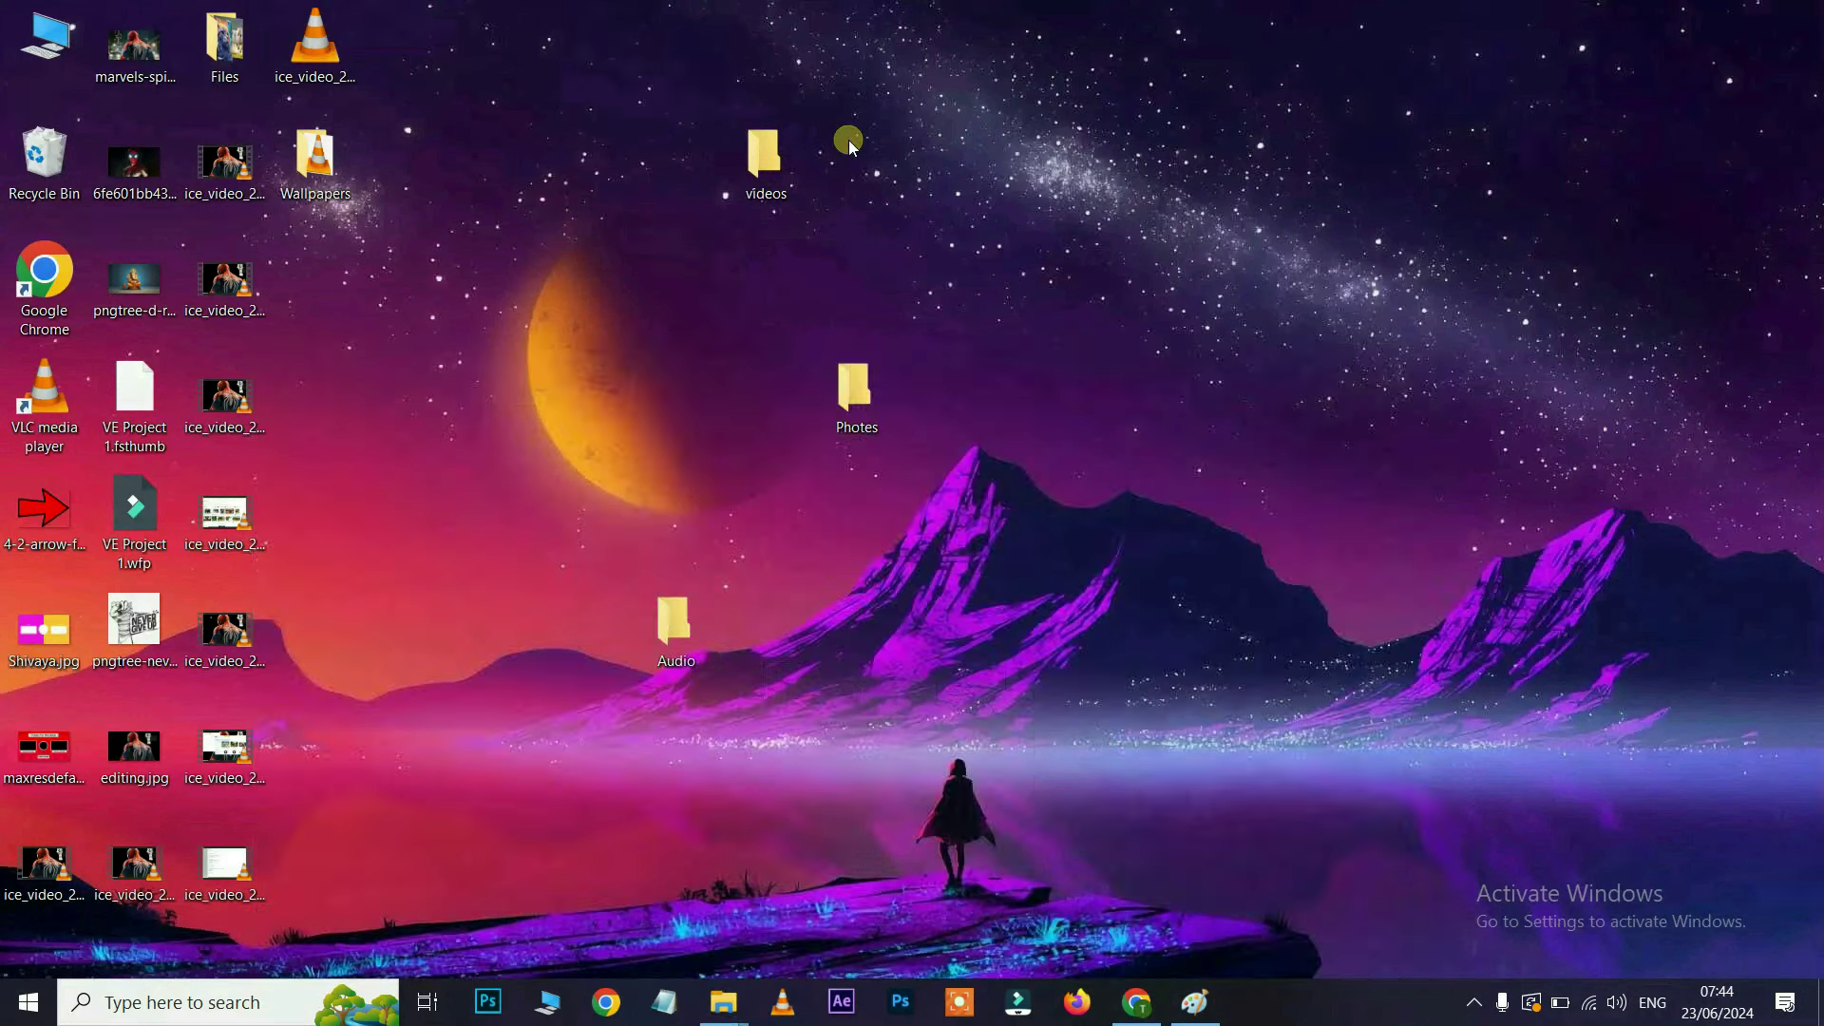
double_click(862, 396)
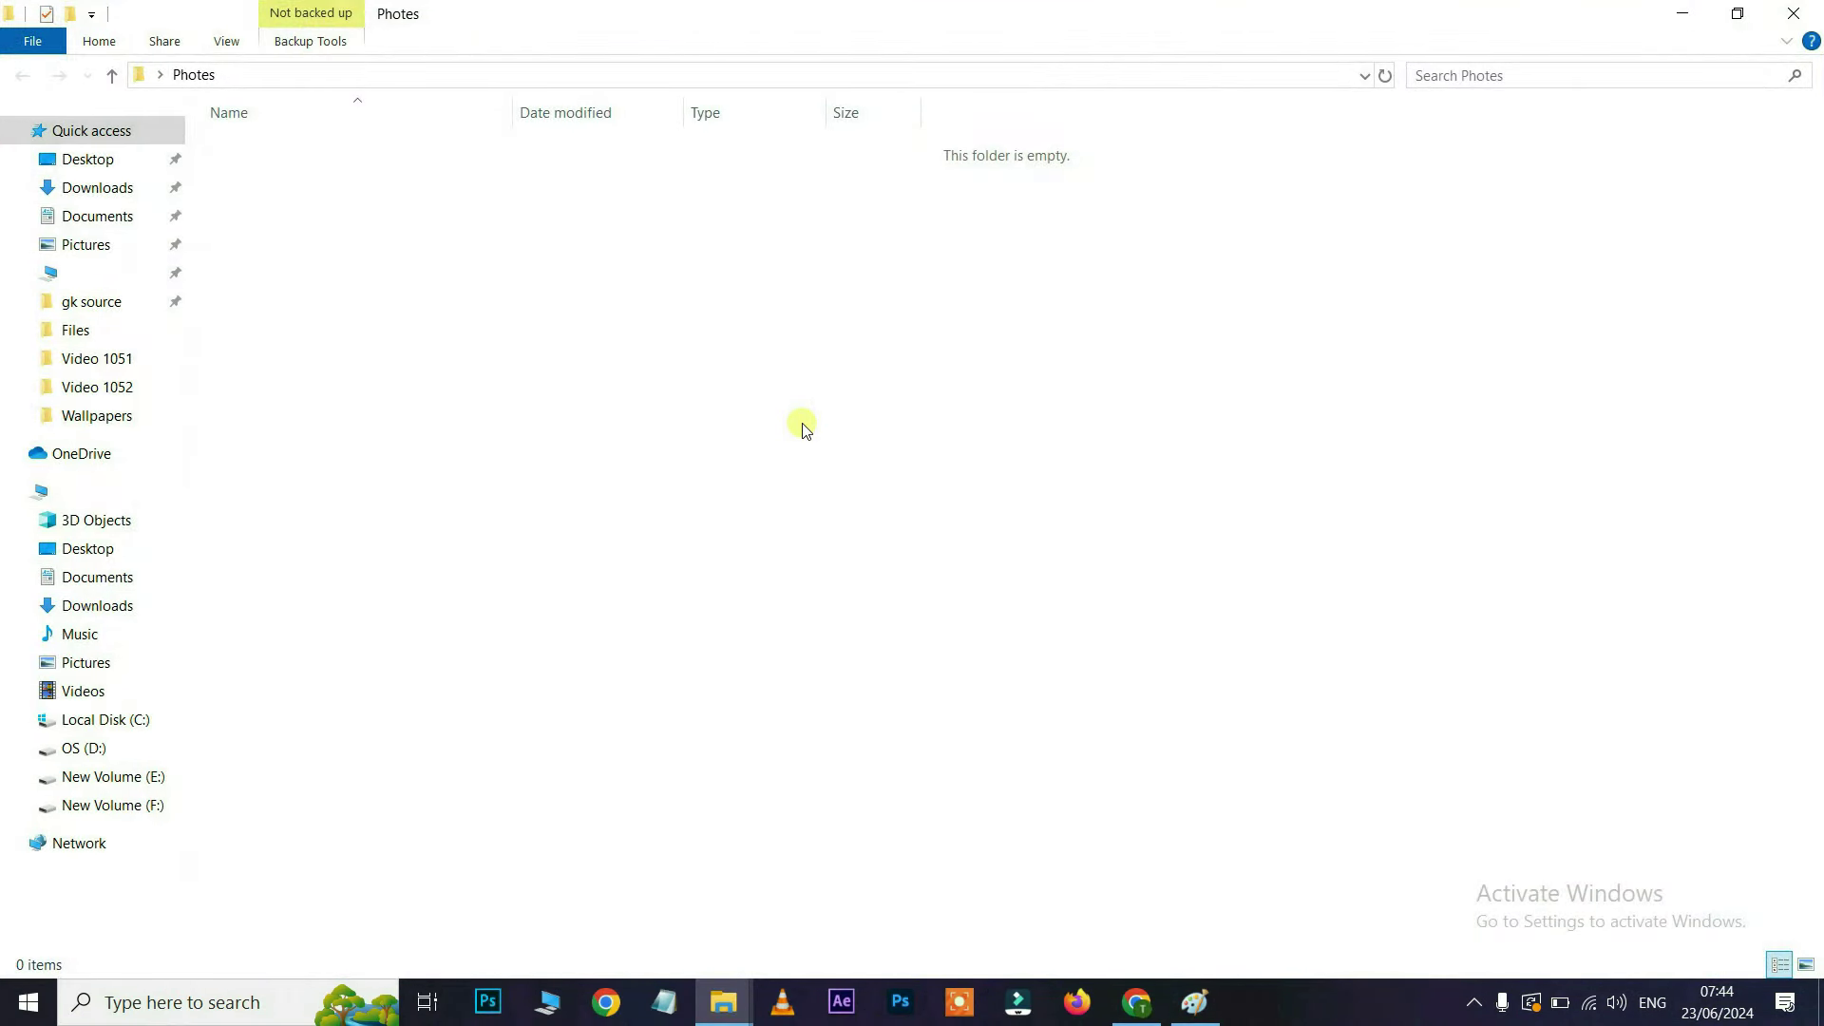
key("ctrl+v")
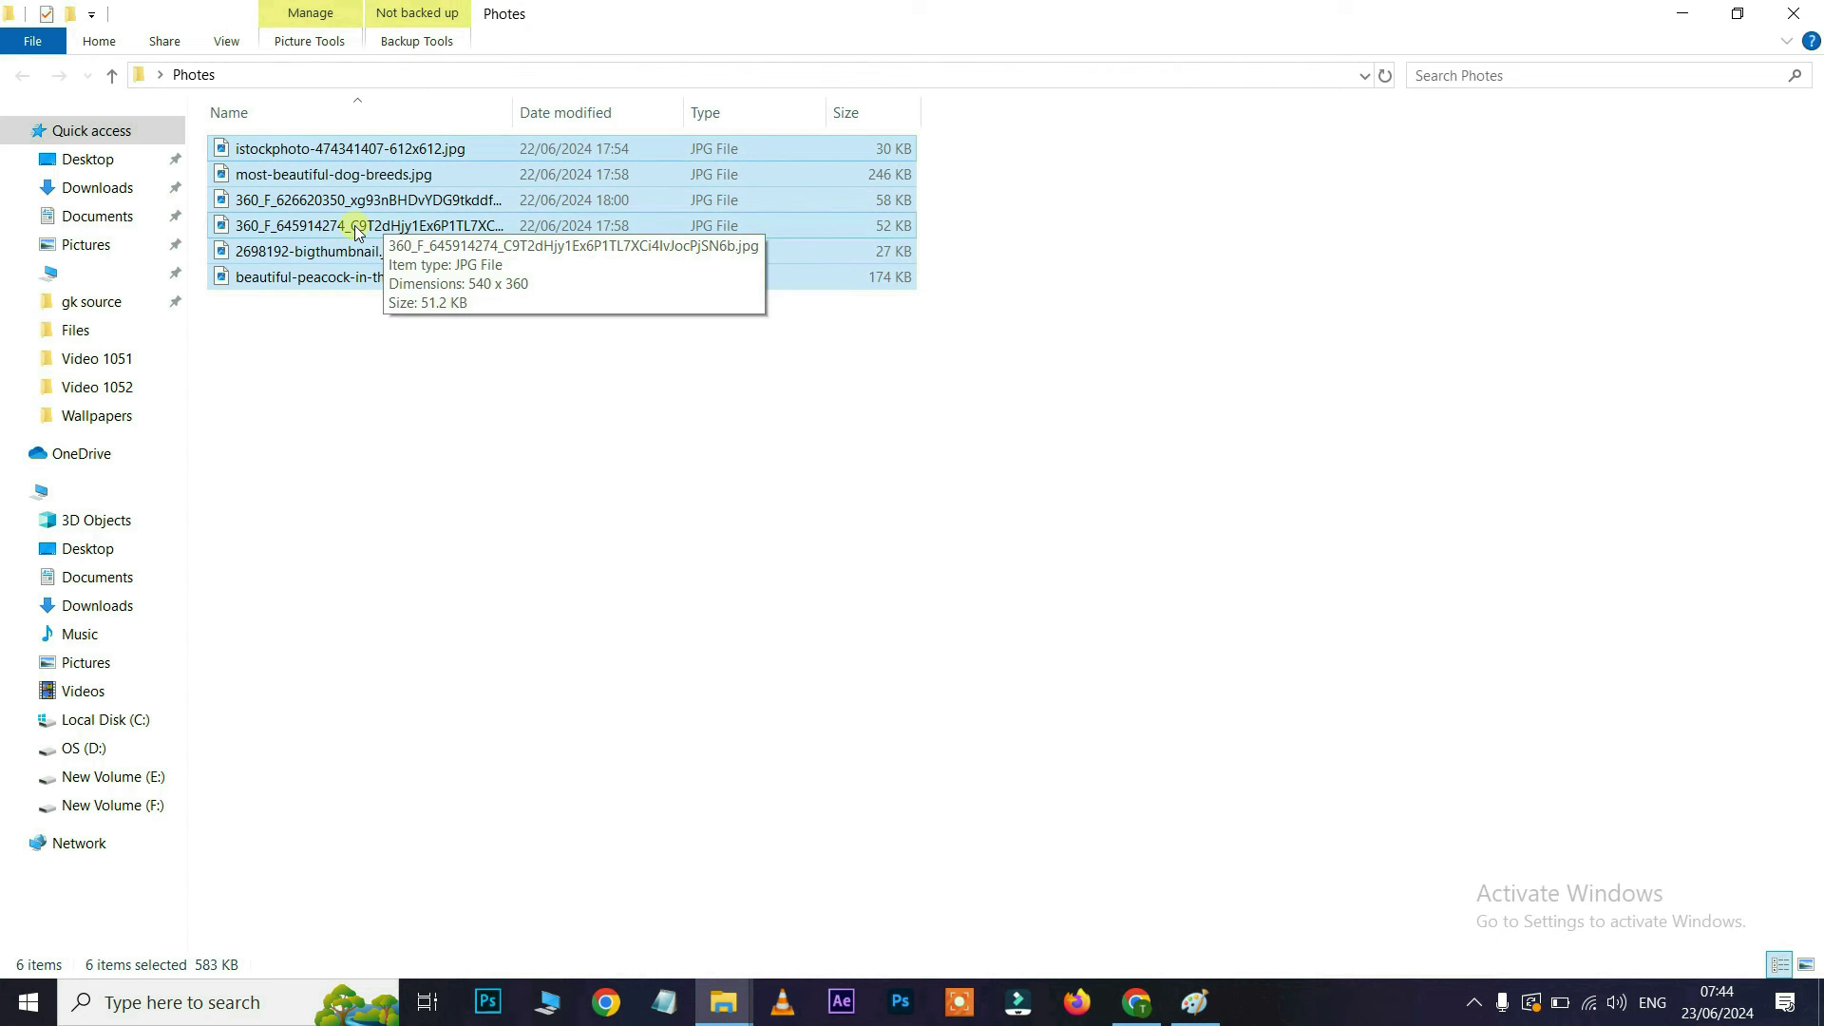
left_click(227, 42)
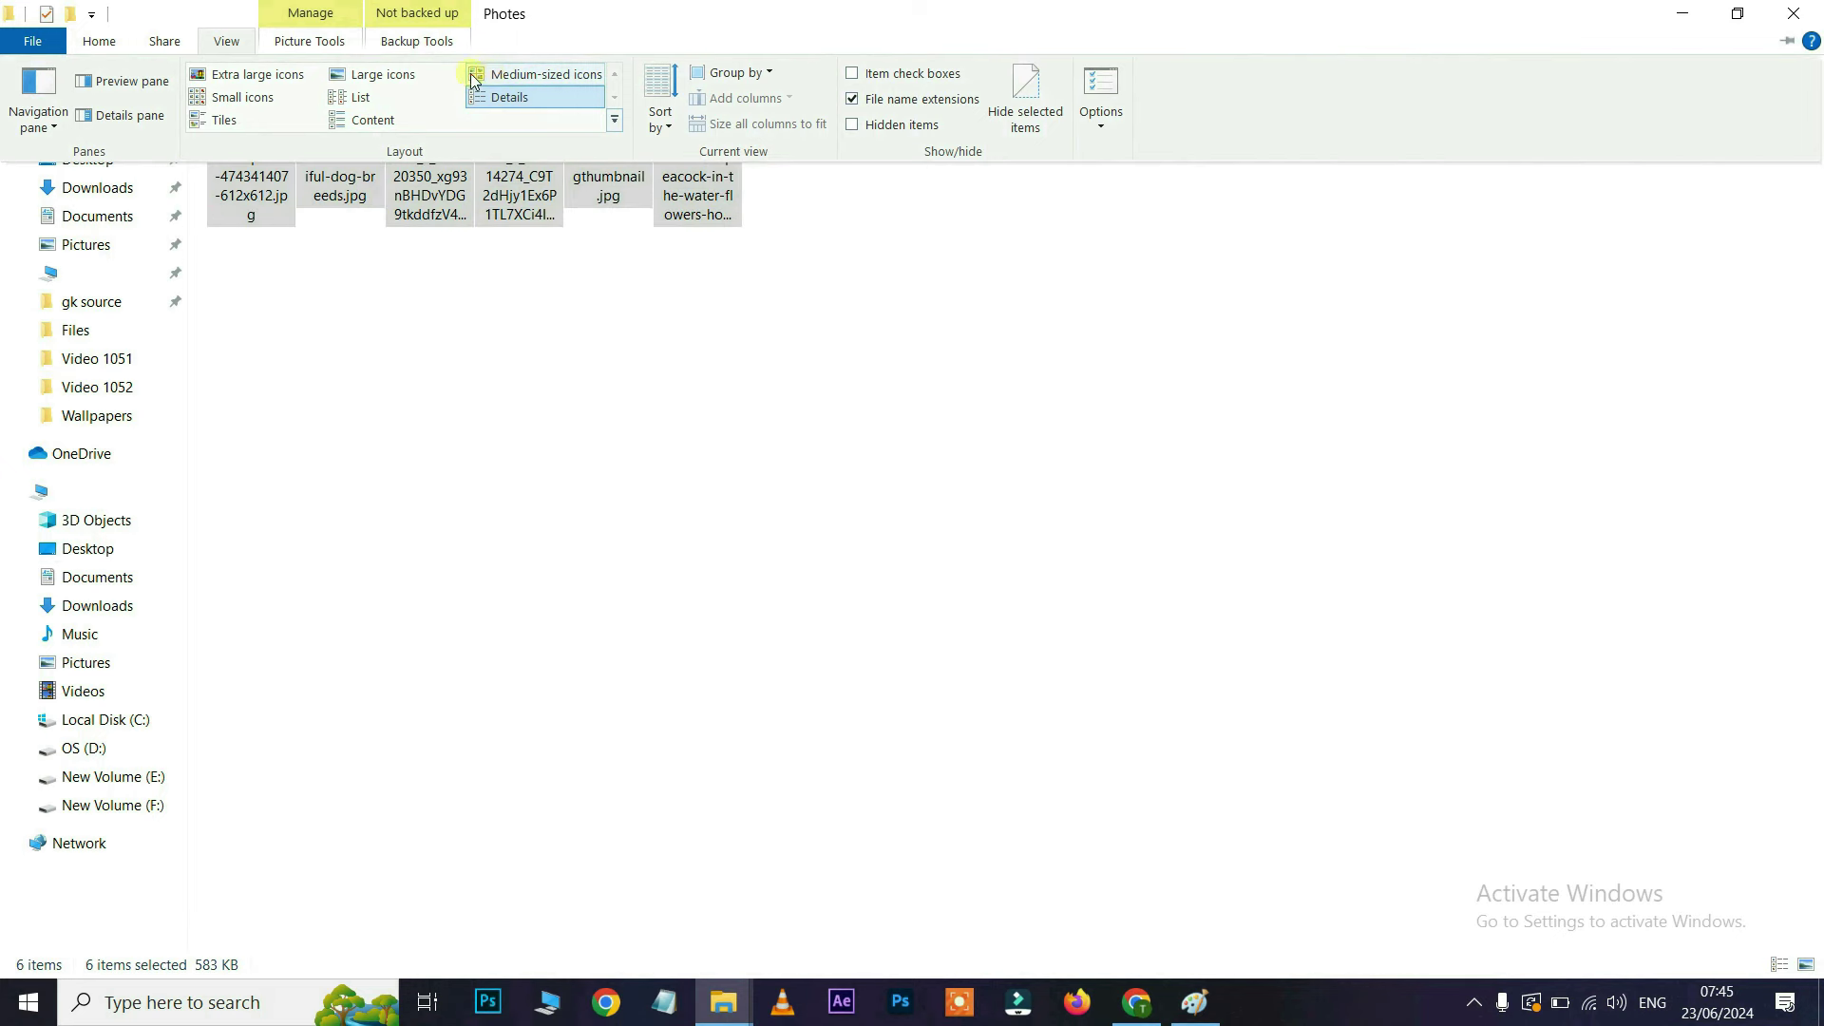
left_click(273, 77)
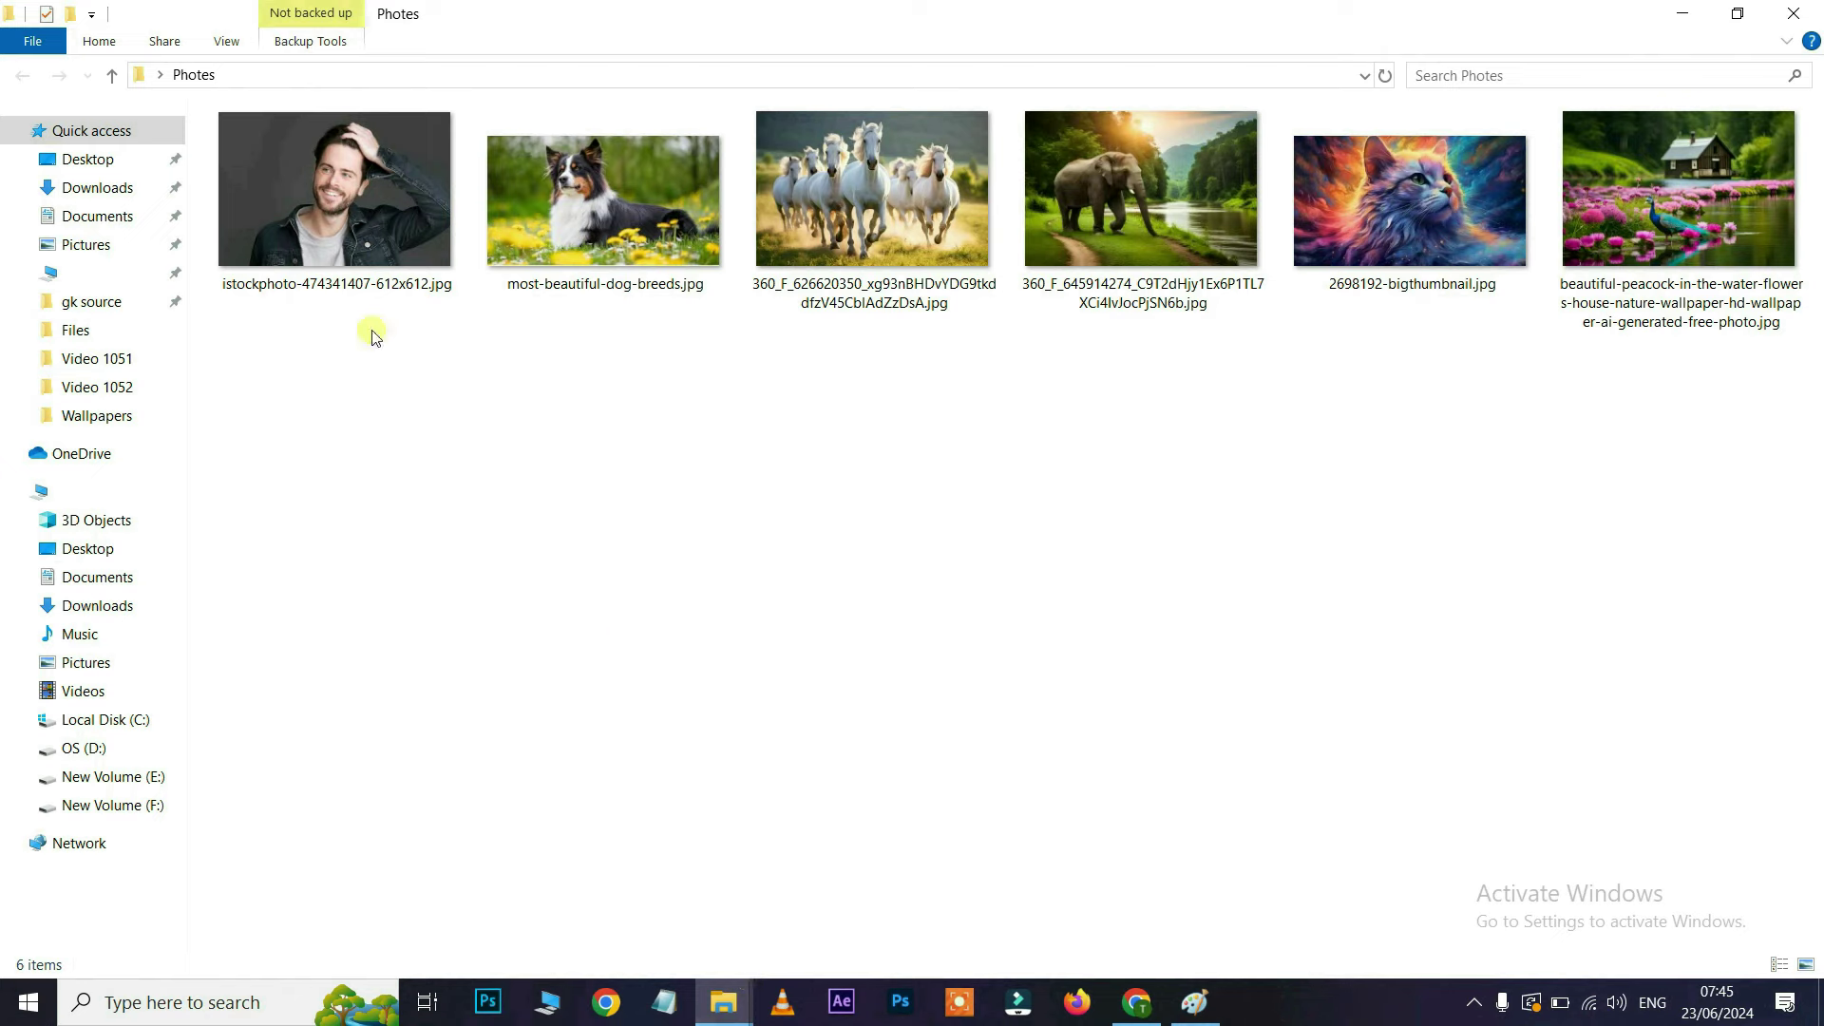
Select the seven mp4 clips in Files and paste them into the desktop videos folder.
left_click(1792, 14)
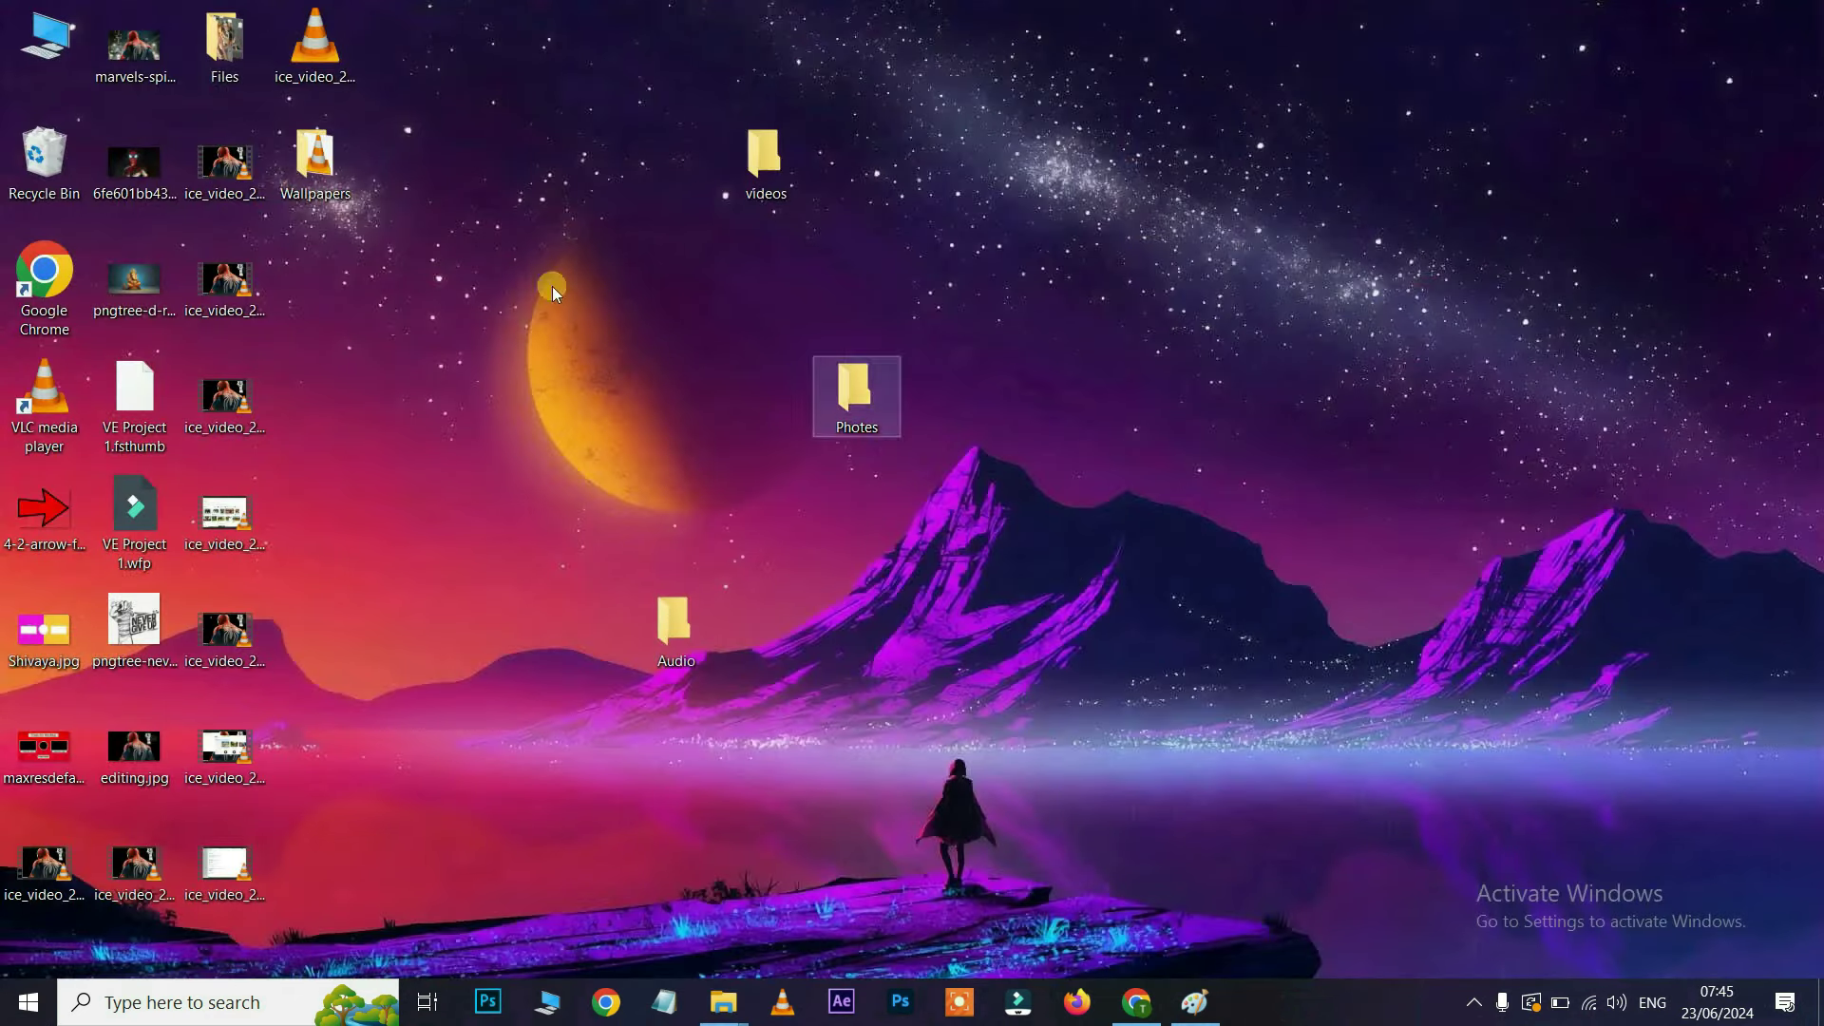
double_click(803, 171)
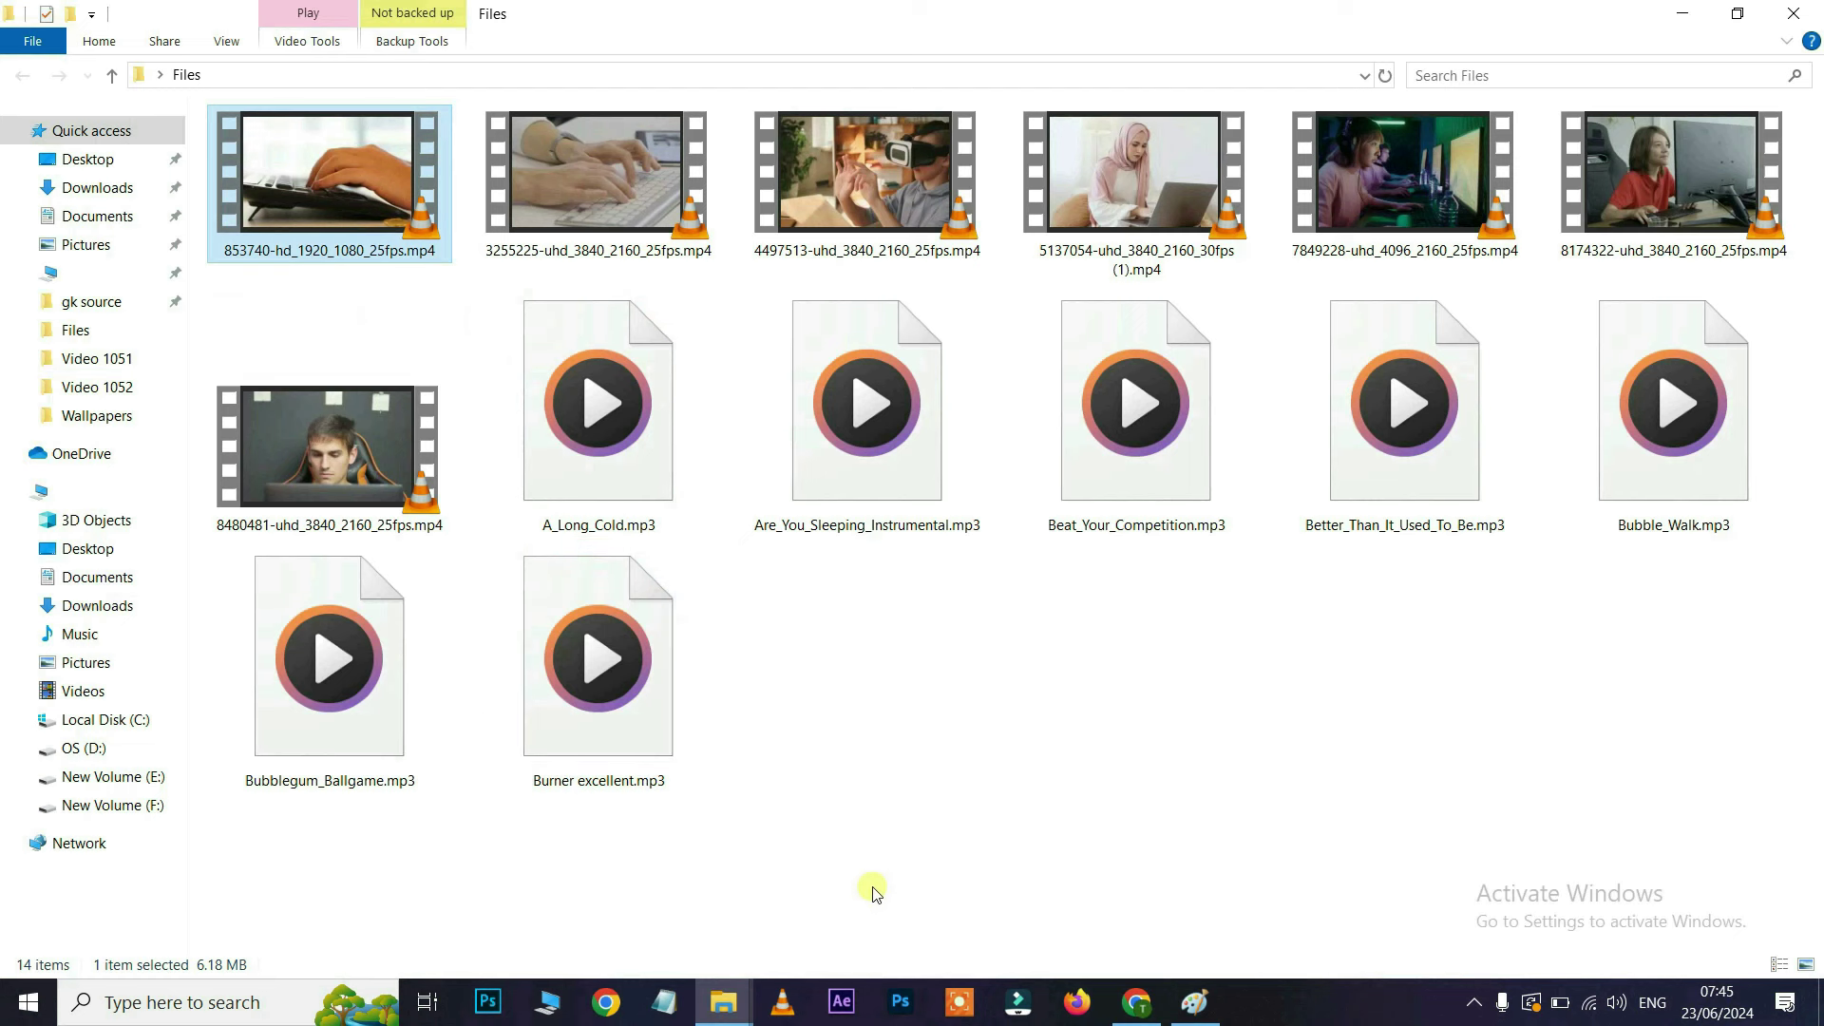
left_click(329, 184)
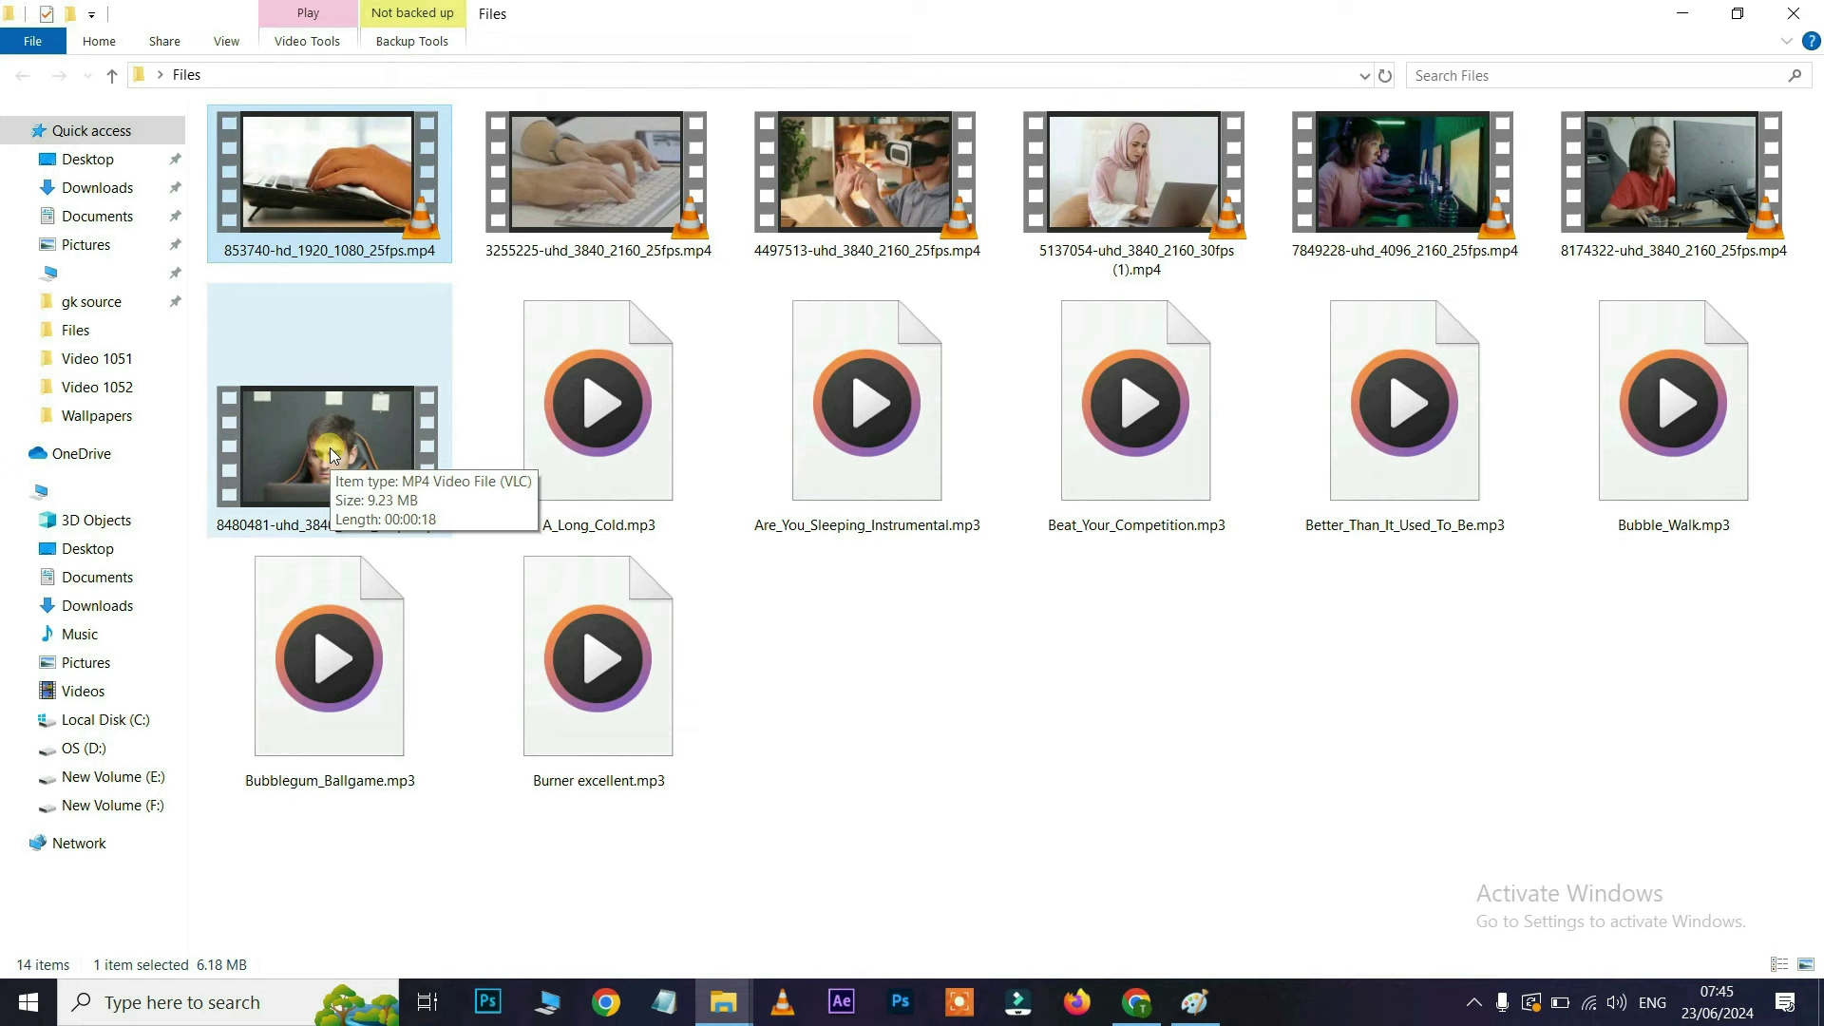
left_click(329, 448, "shift")
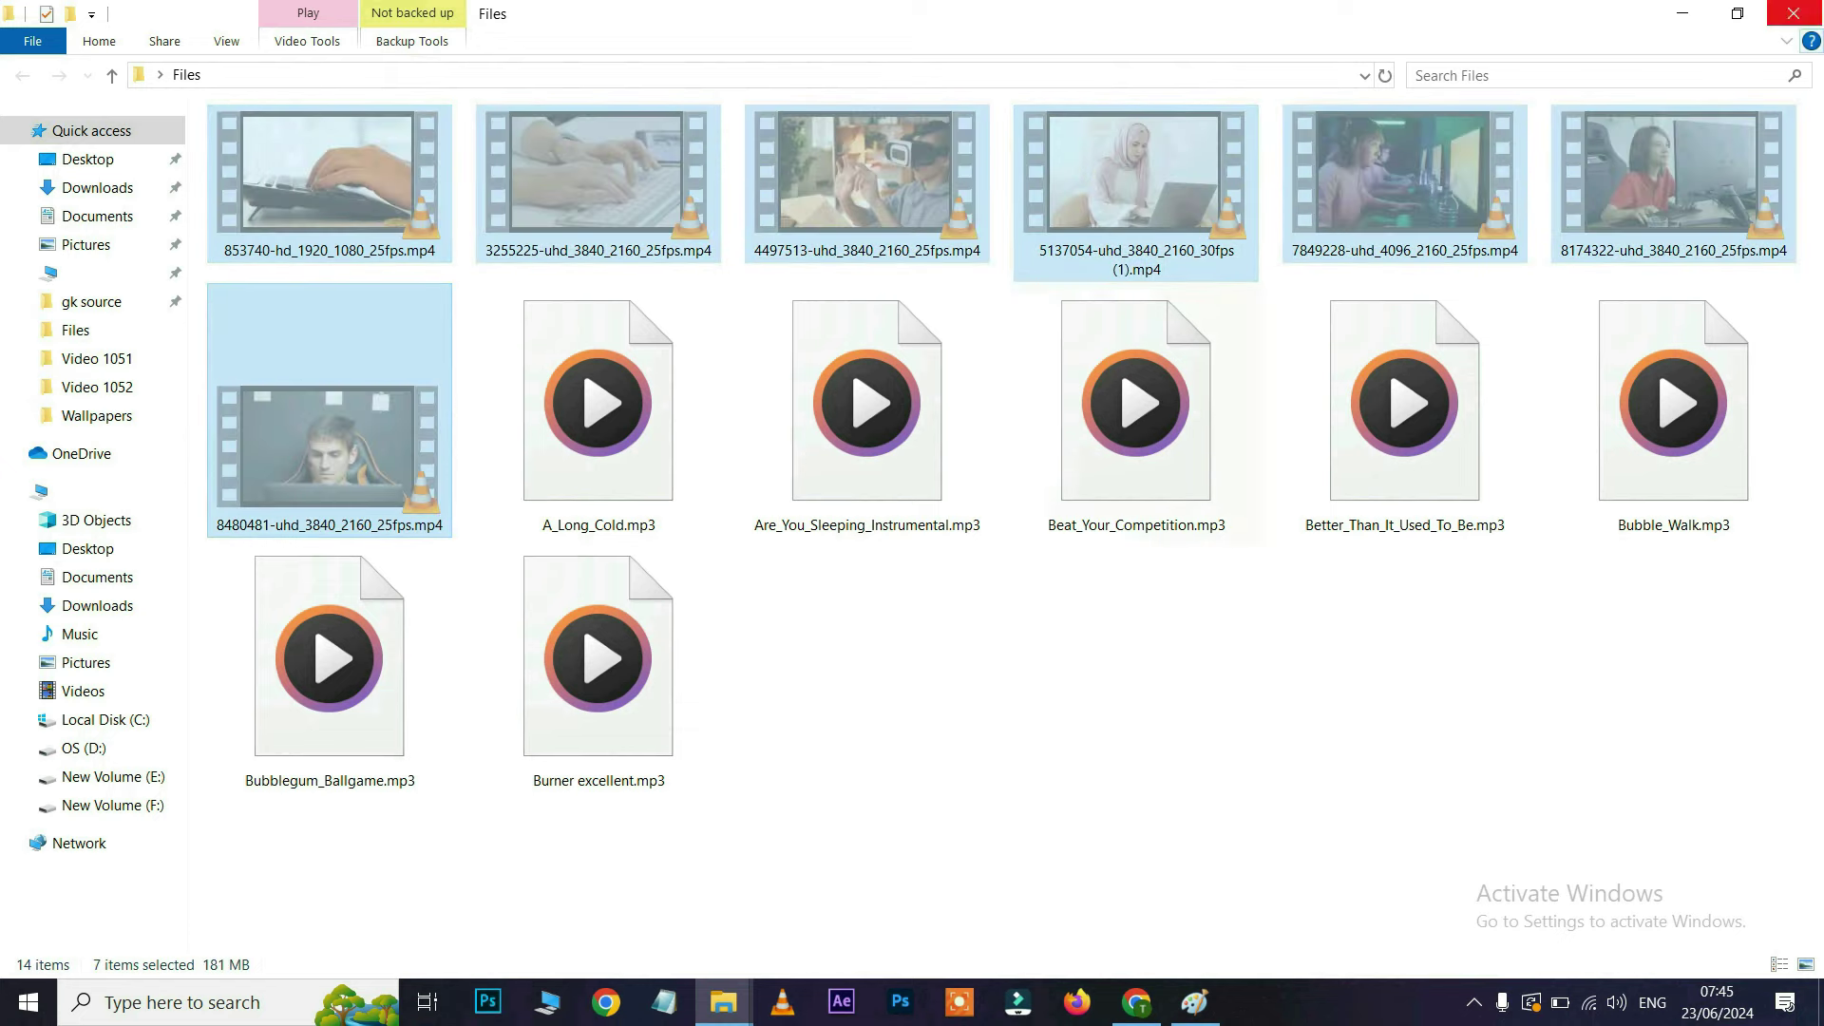
left_click(1793, 13)
double_click(796, 171)
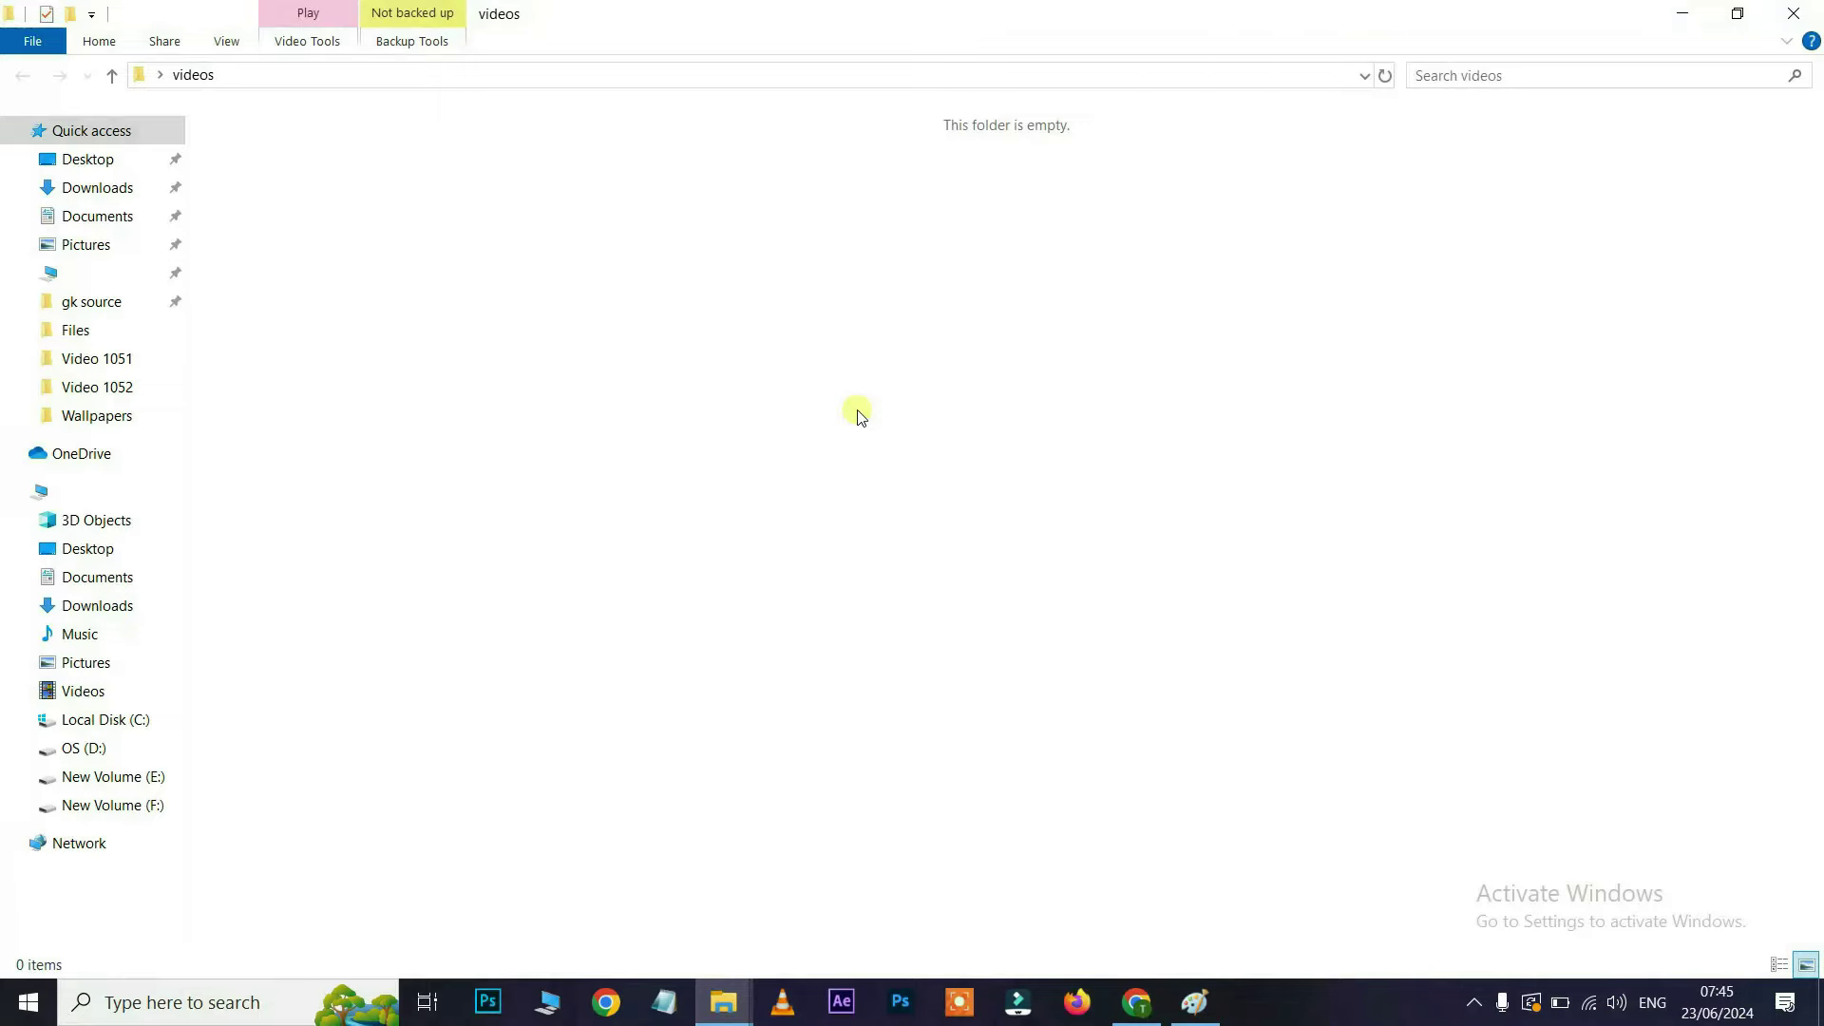
key("ctrl+v")
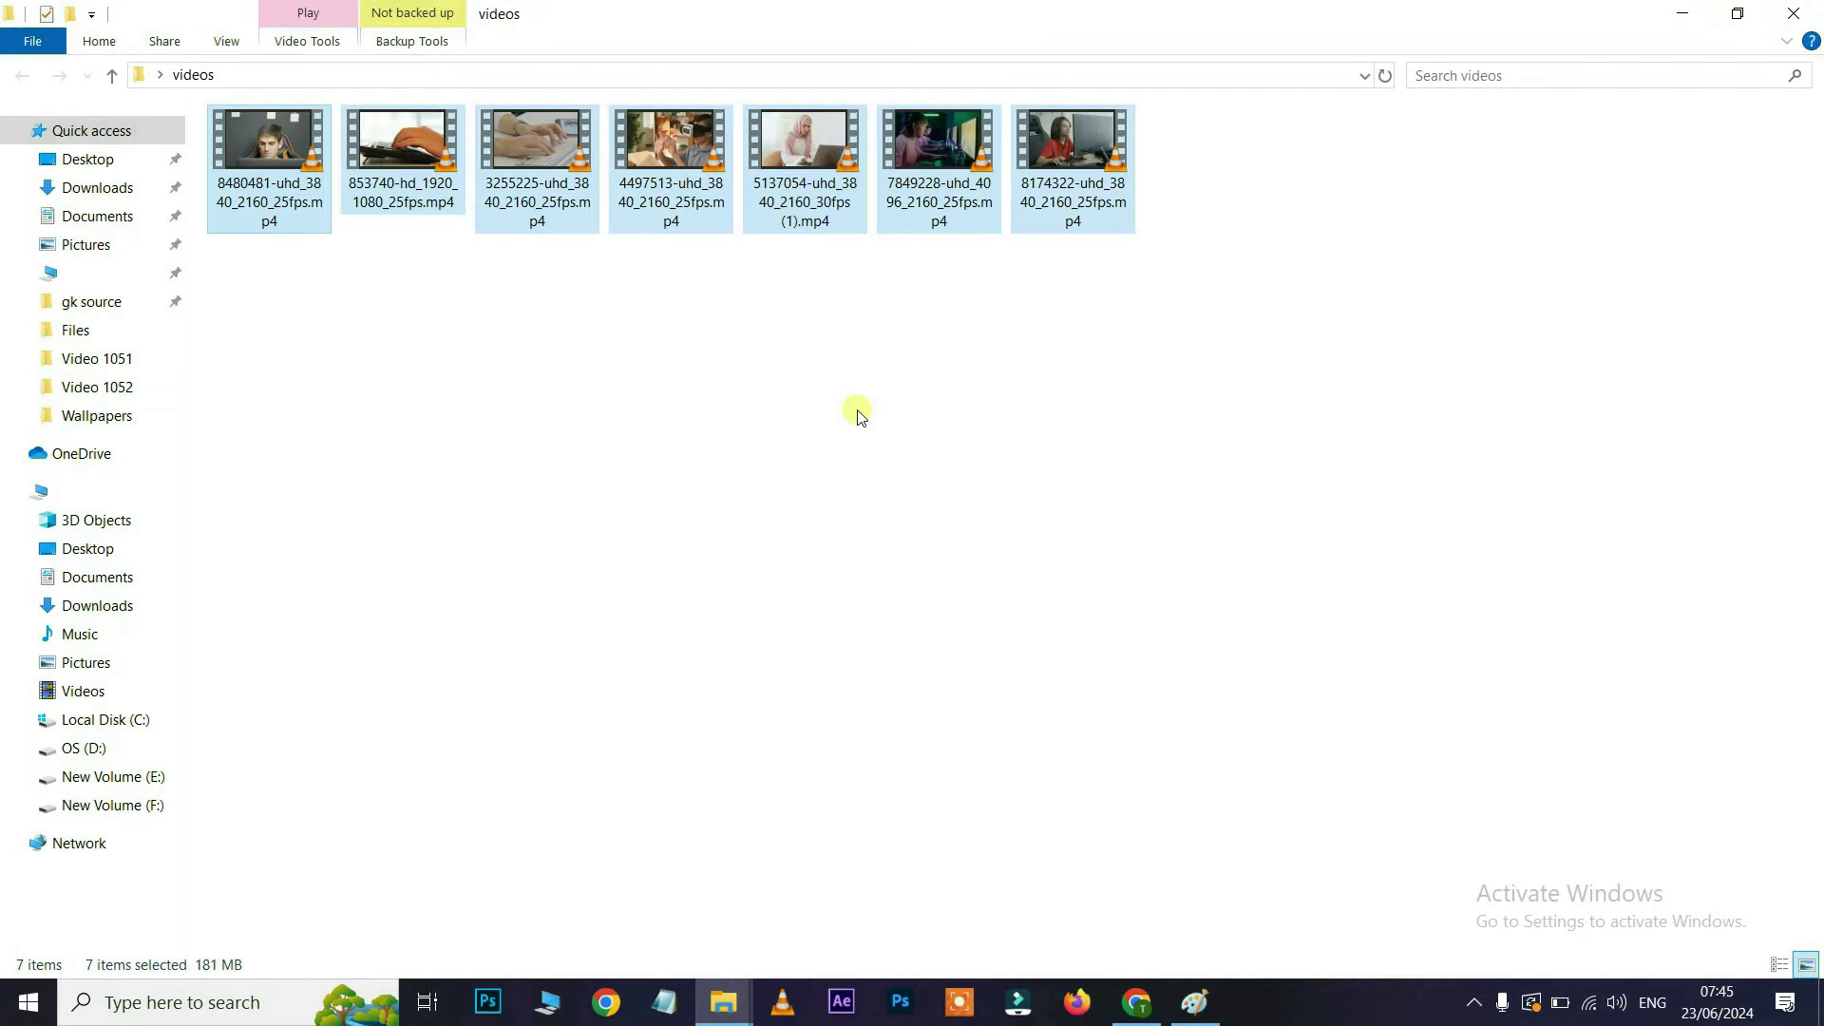
left_click(1793, 13)
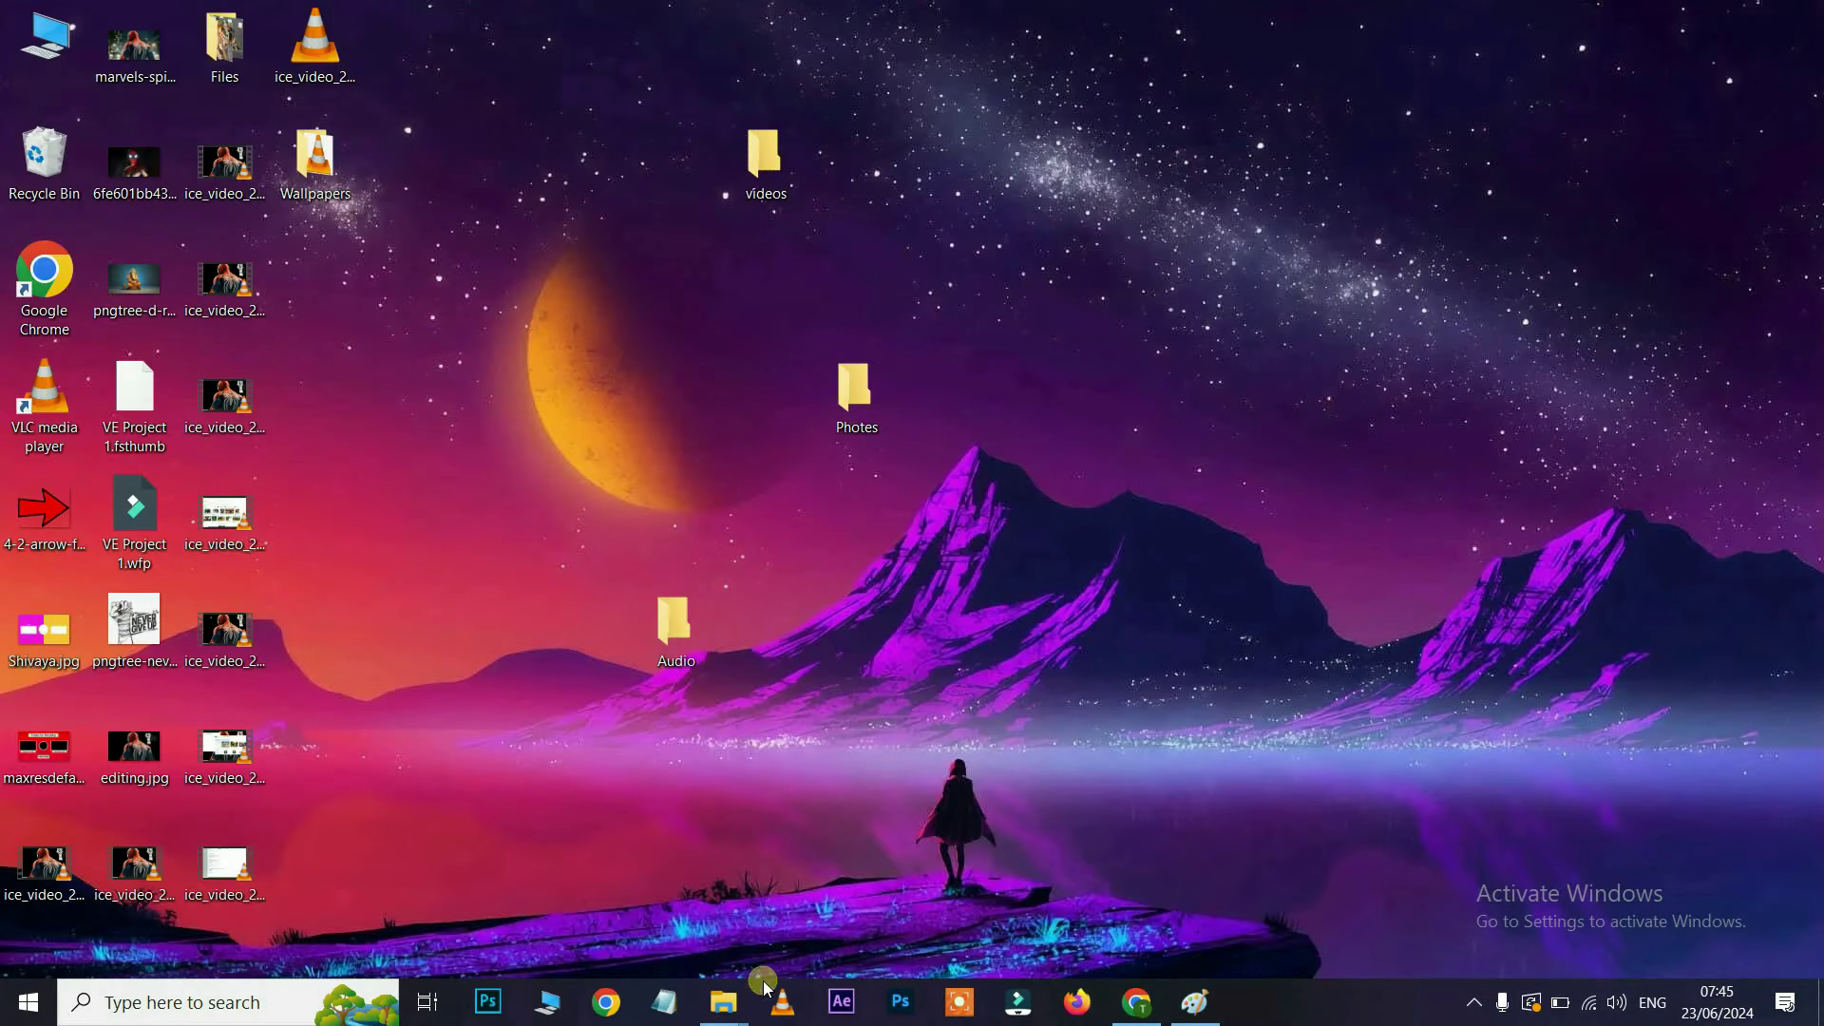
Select all seven mp3 files in Files and paste them into the Audio folder.
mouse_move(742, 974)
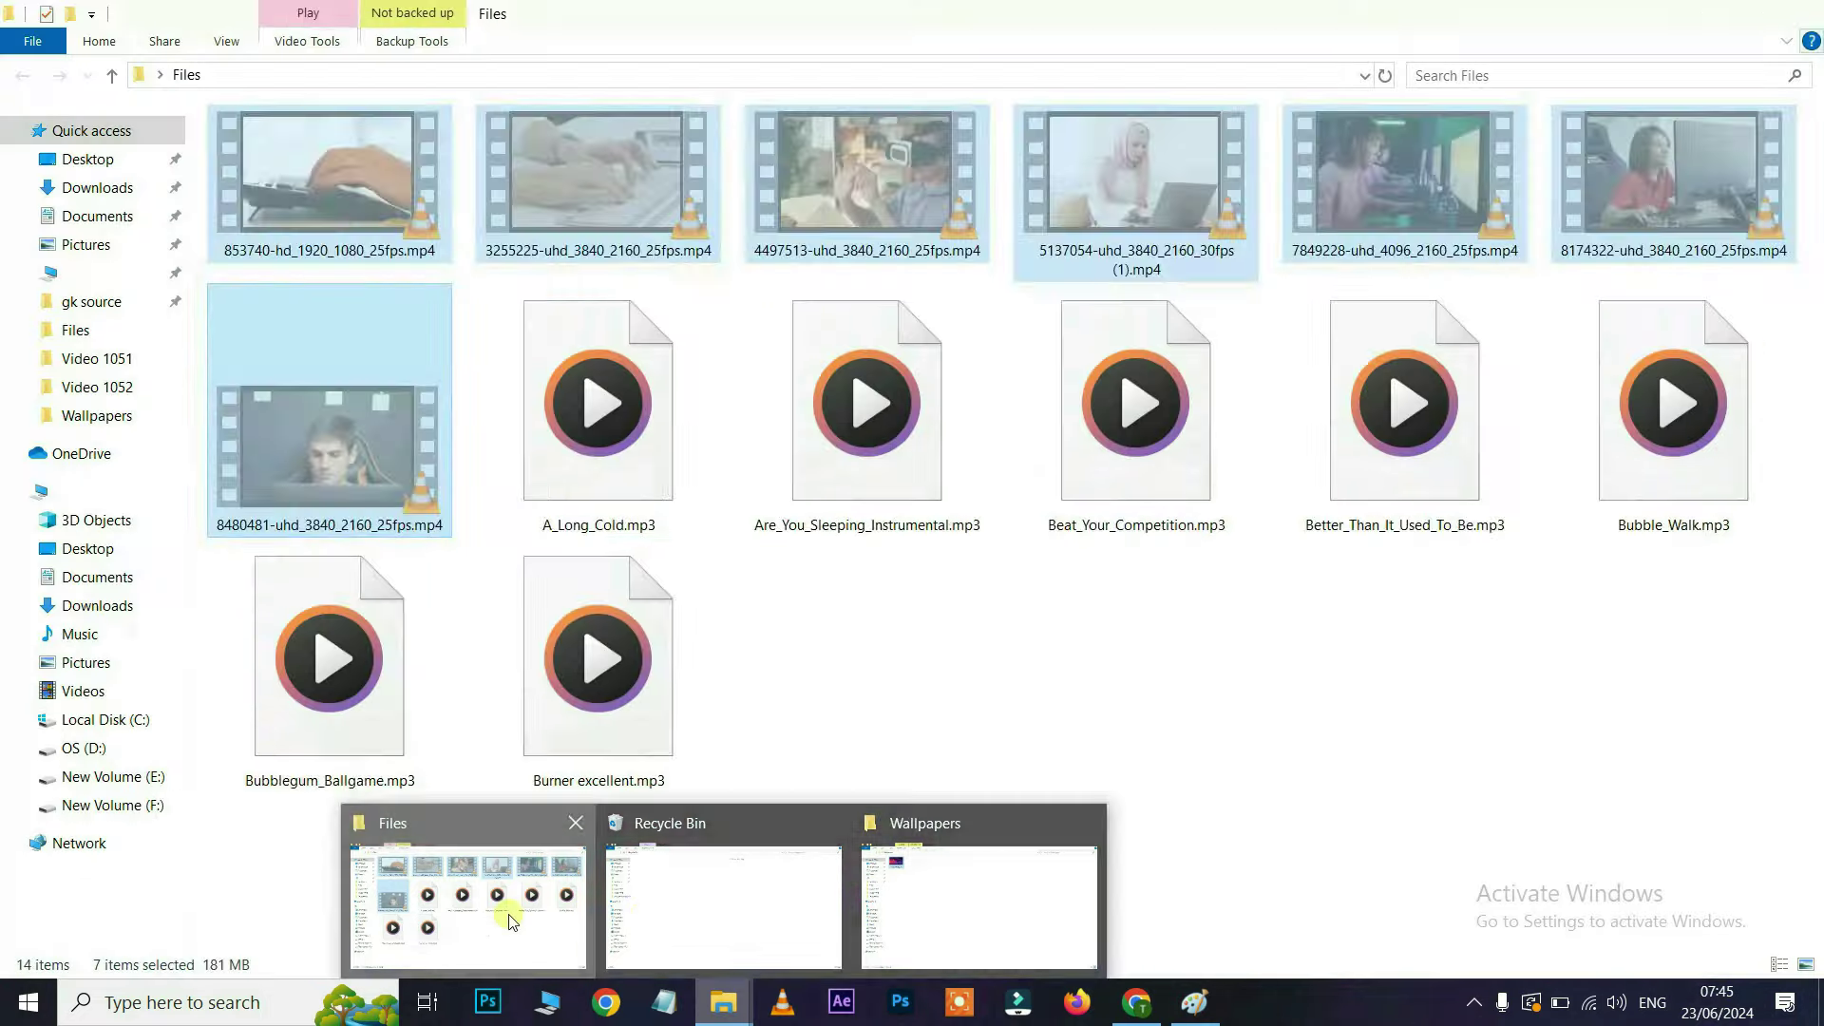
left_click(430, 907)
left_click(345, 244)
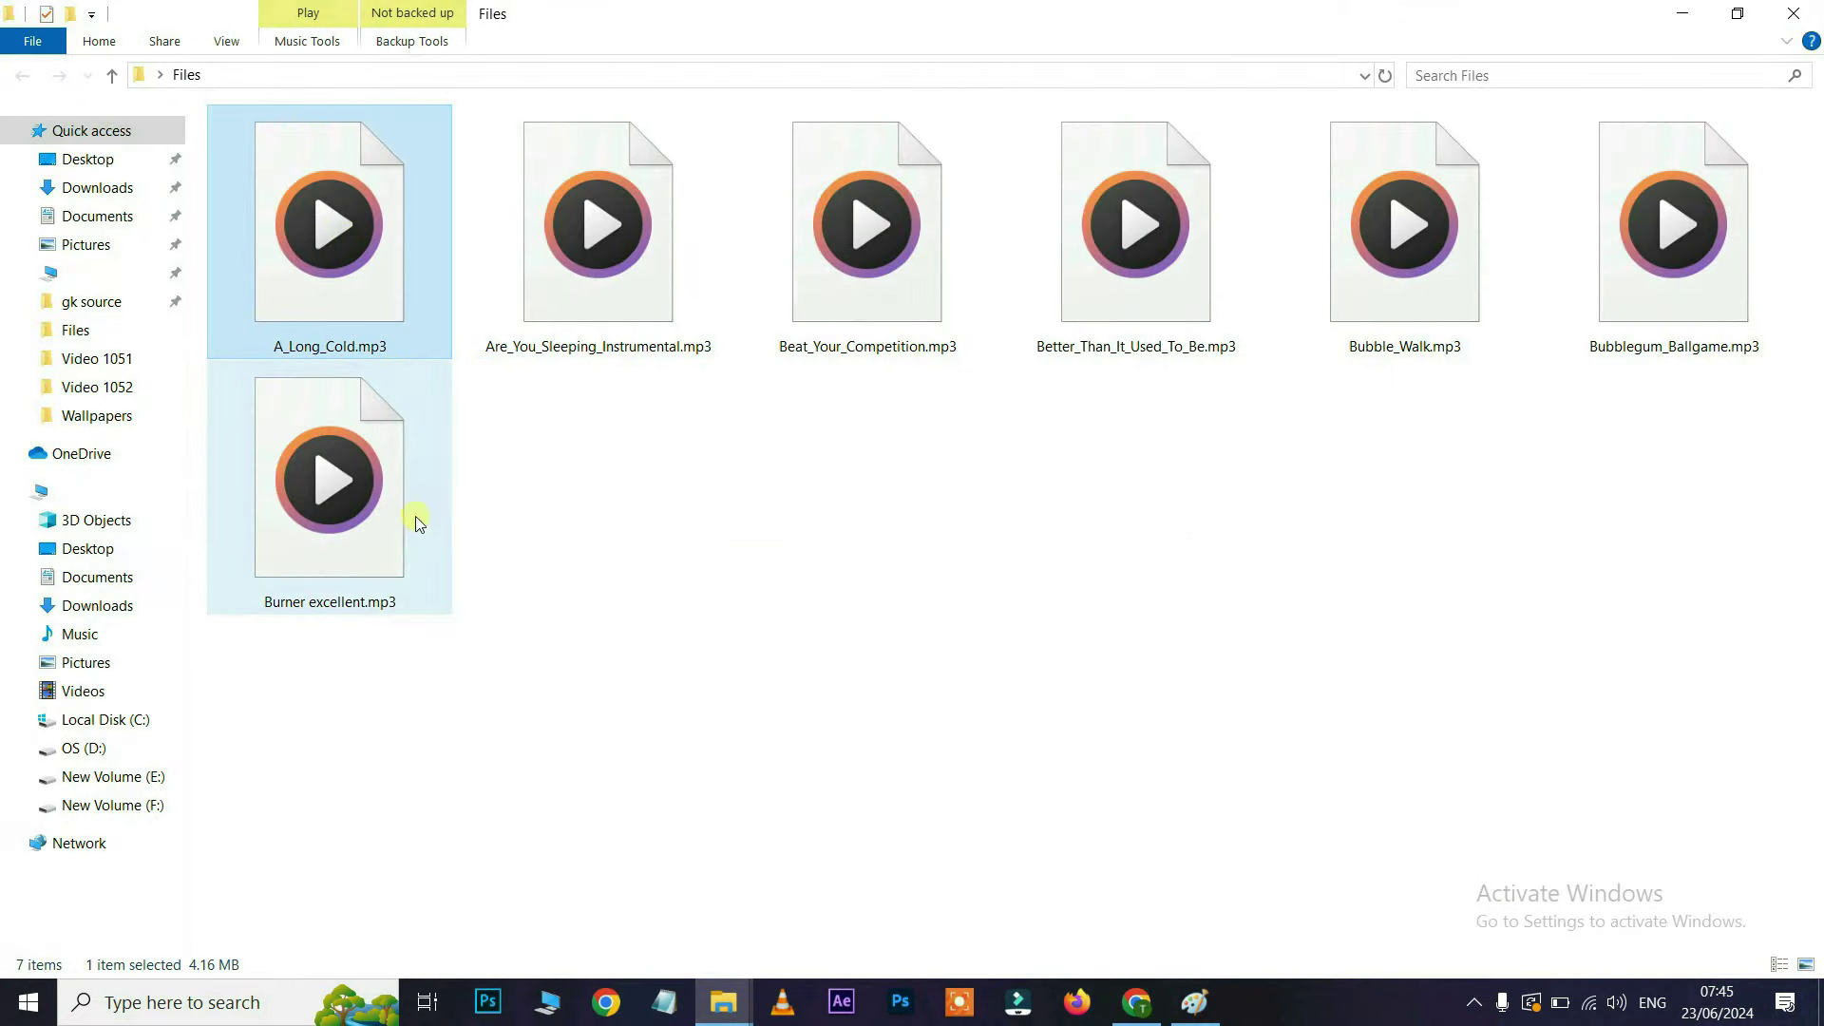
key("ctrl+a")
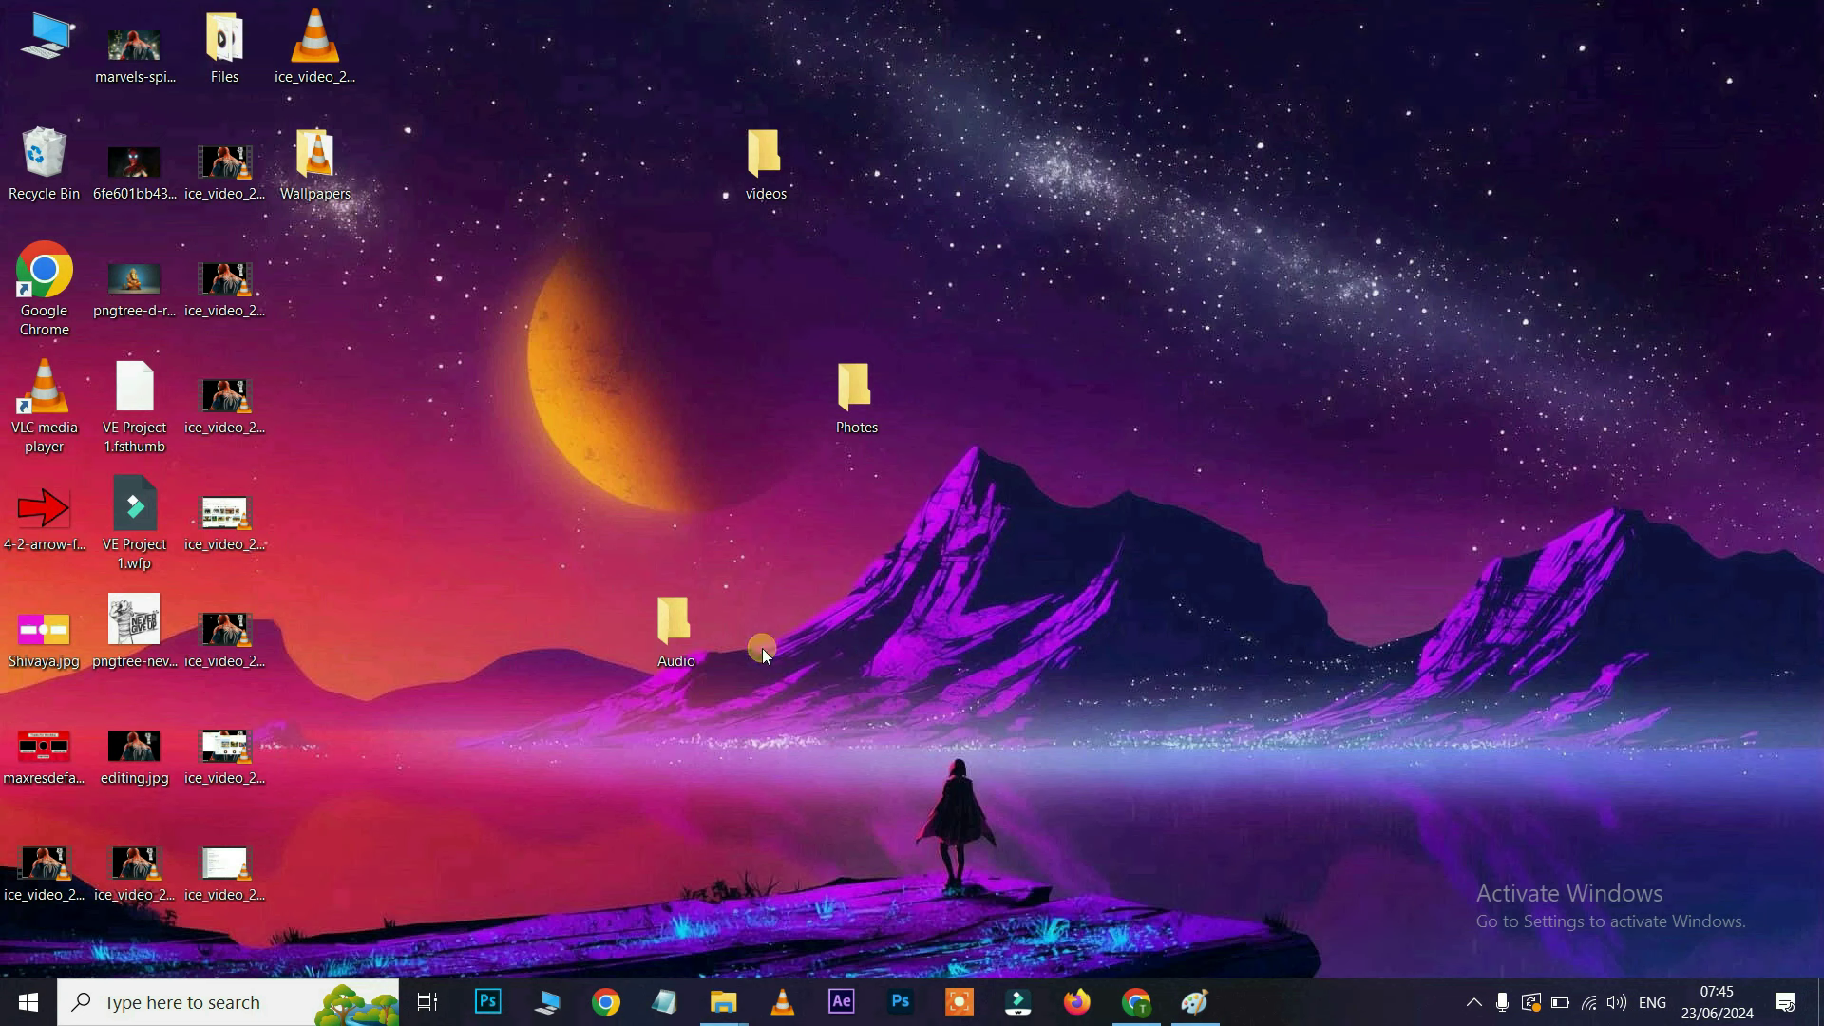
double_click(700, 619)
key("ctrl+v")
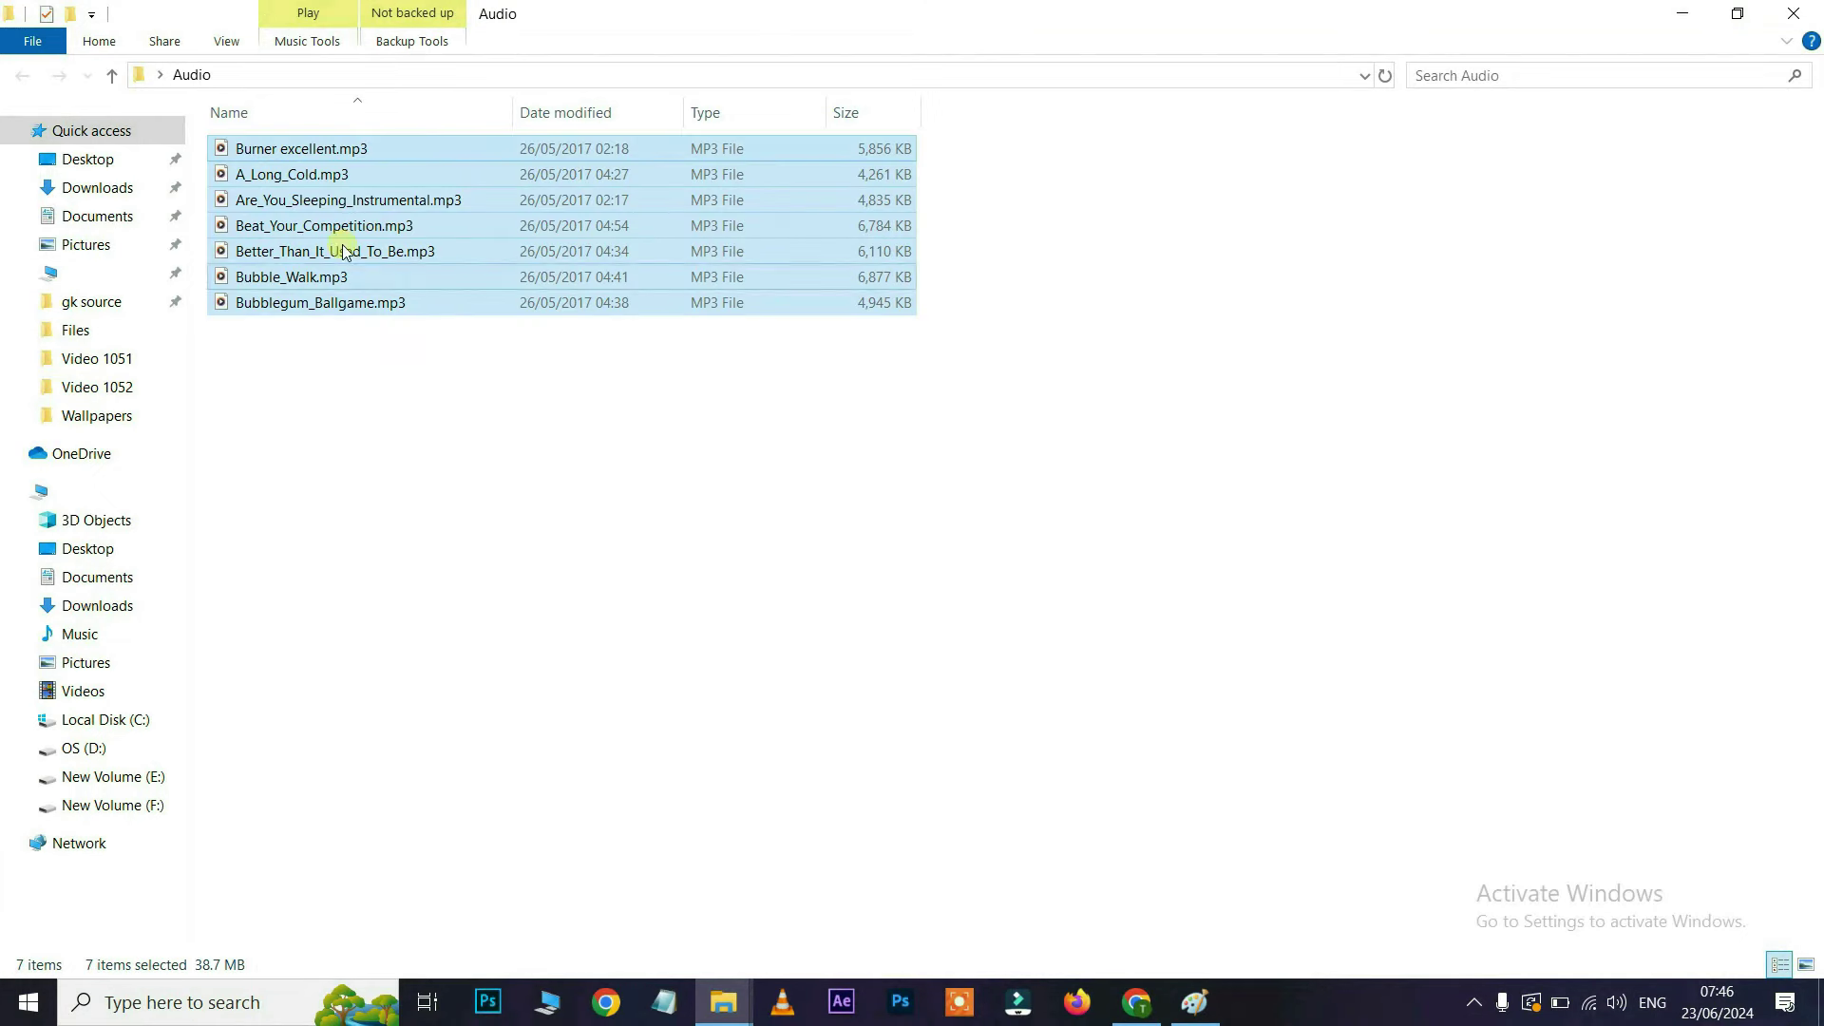
Show both the Audio and videos folders as extra large icons.
left_click(234, 47)
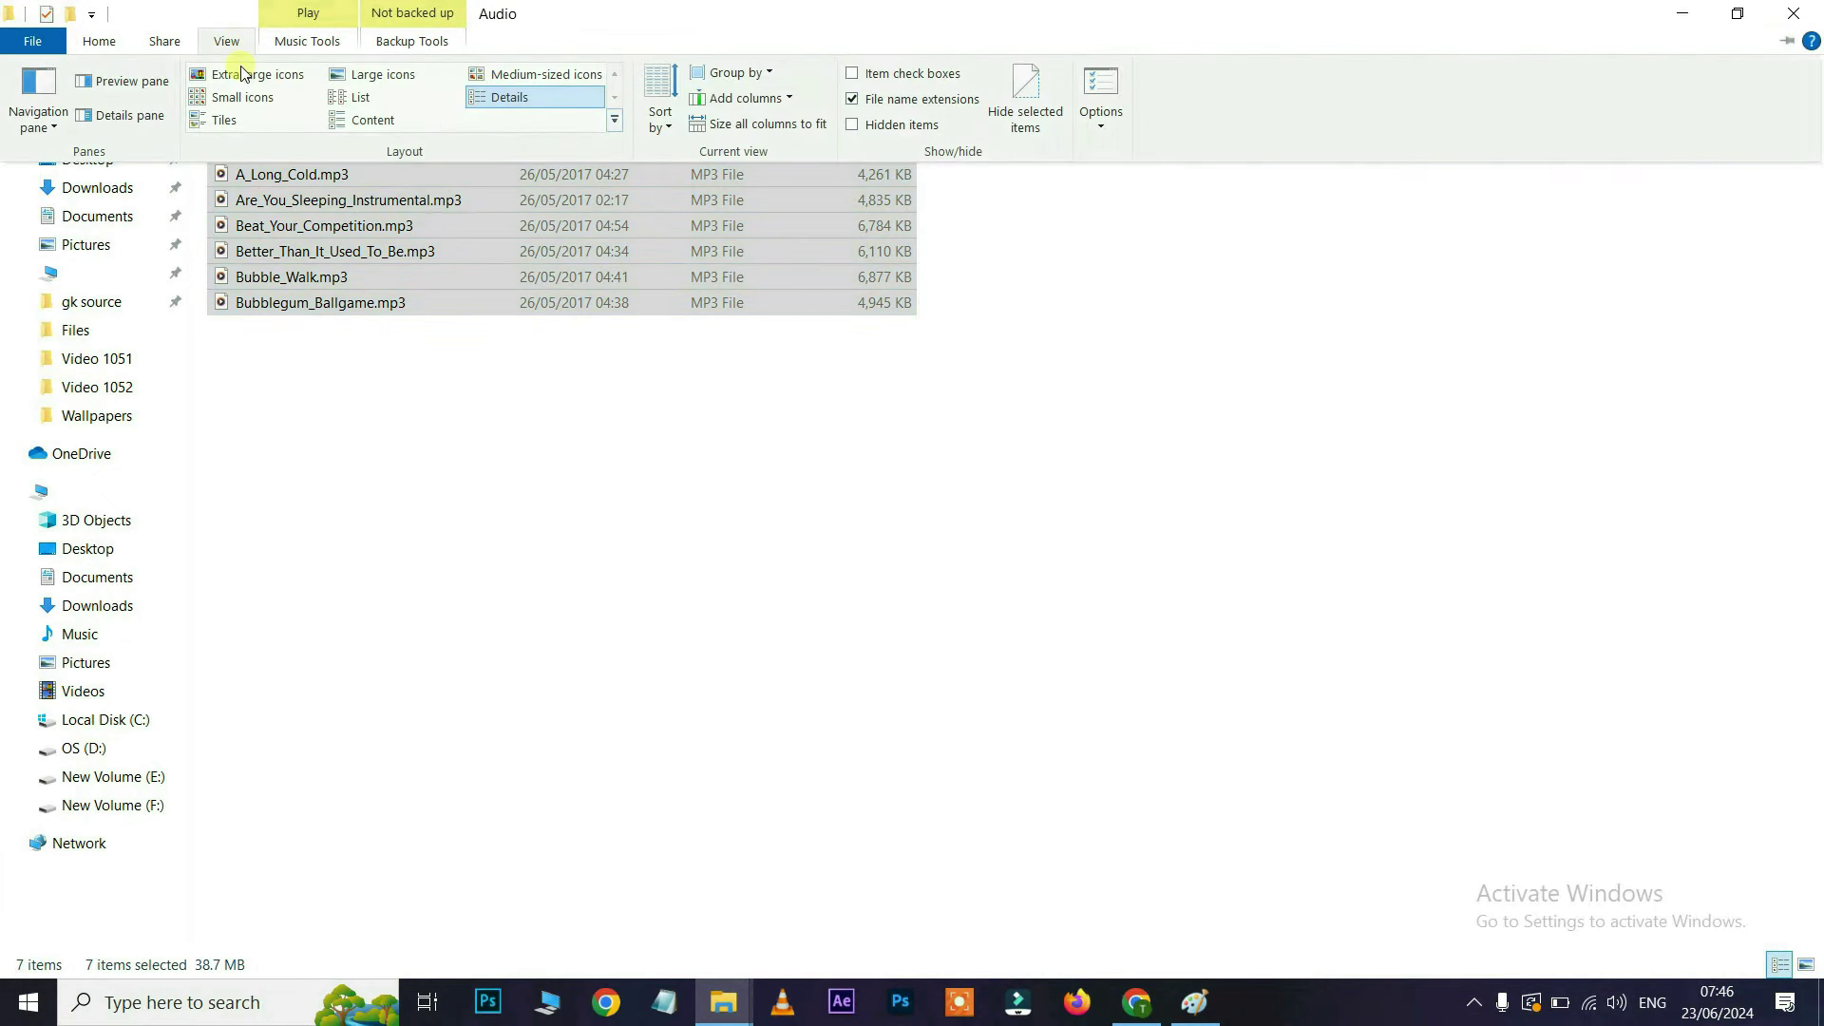
left_click(249, 74)
left_click(1780, 21)
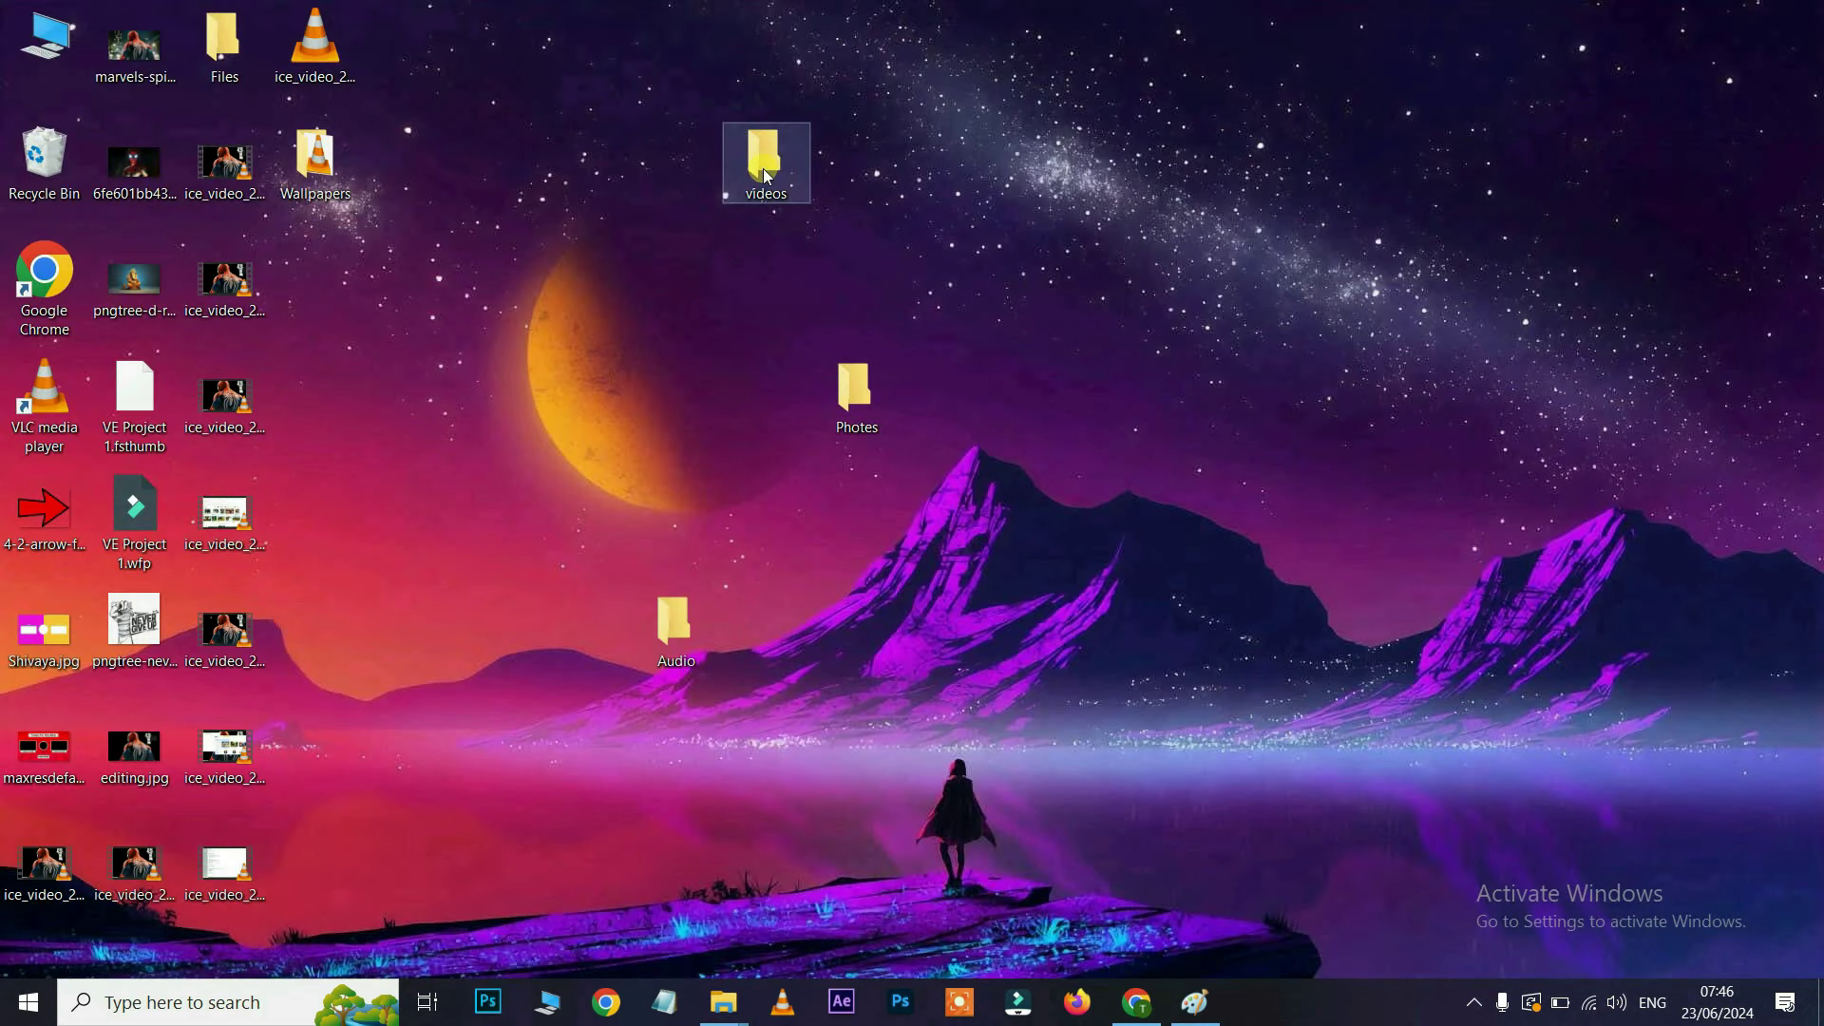
double_click(767, 175)
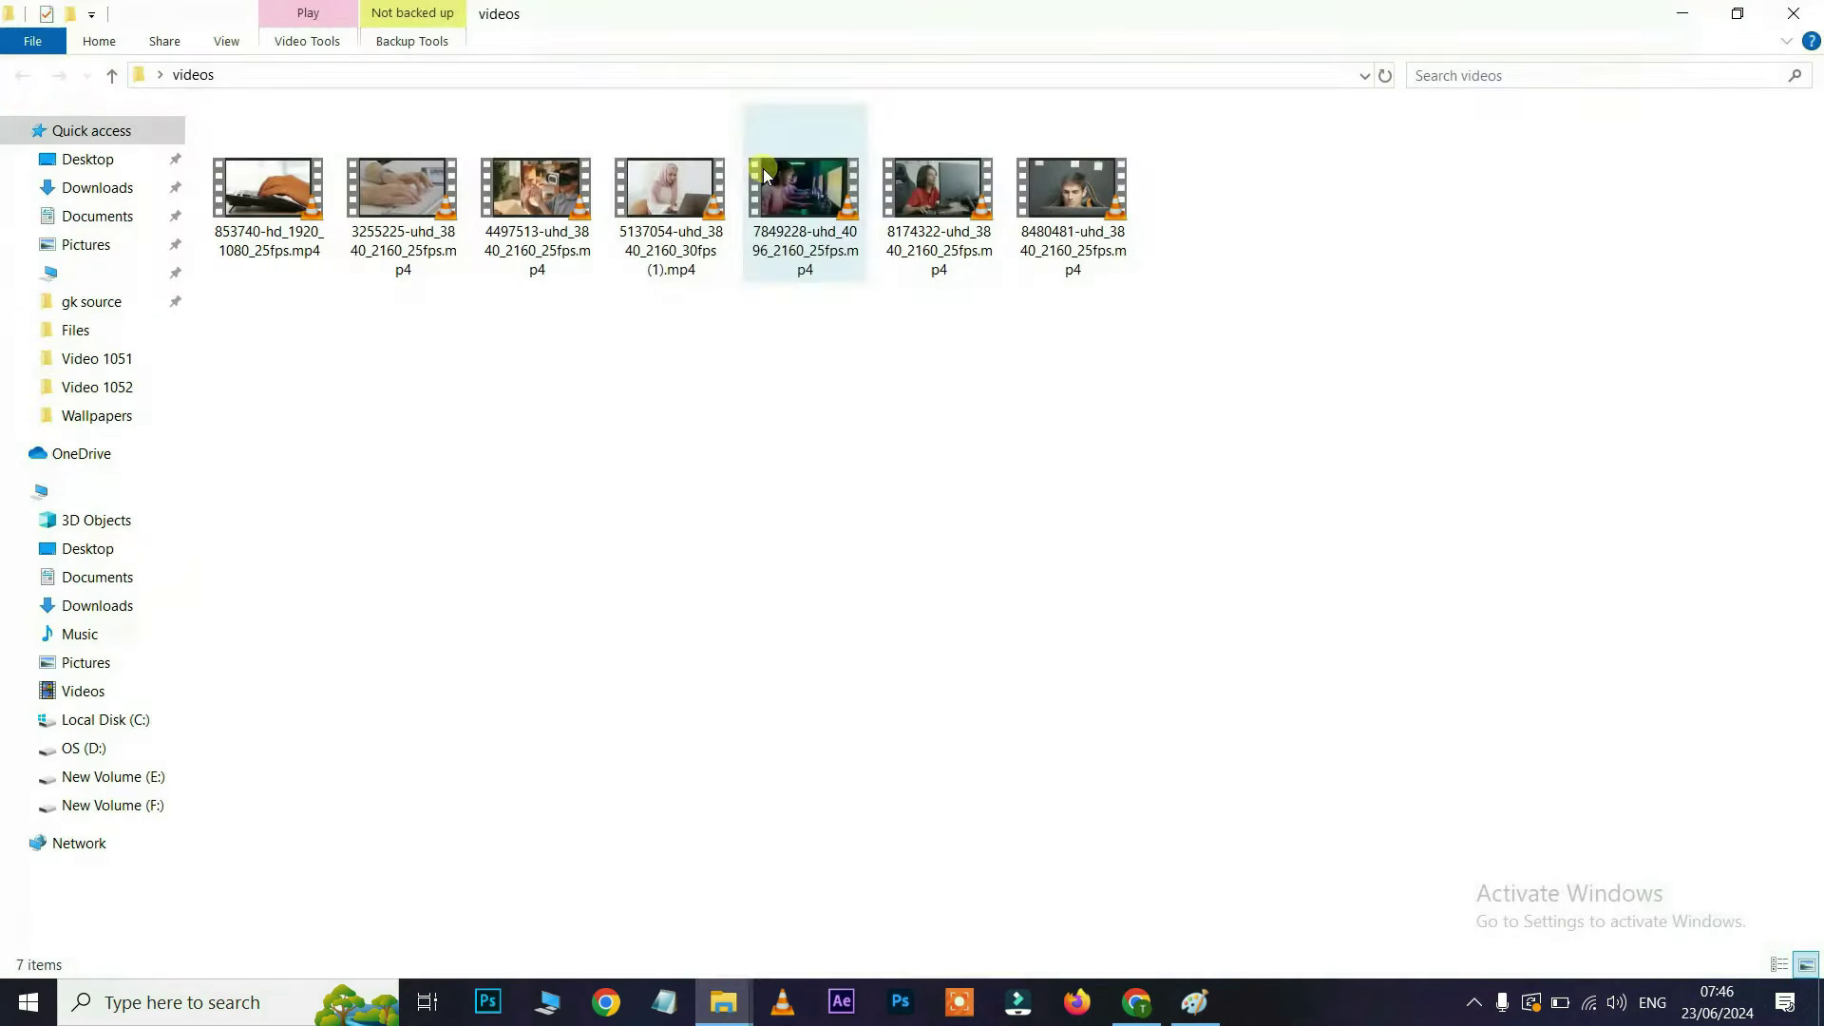
left_click(228, 43)
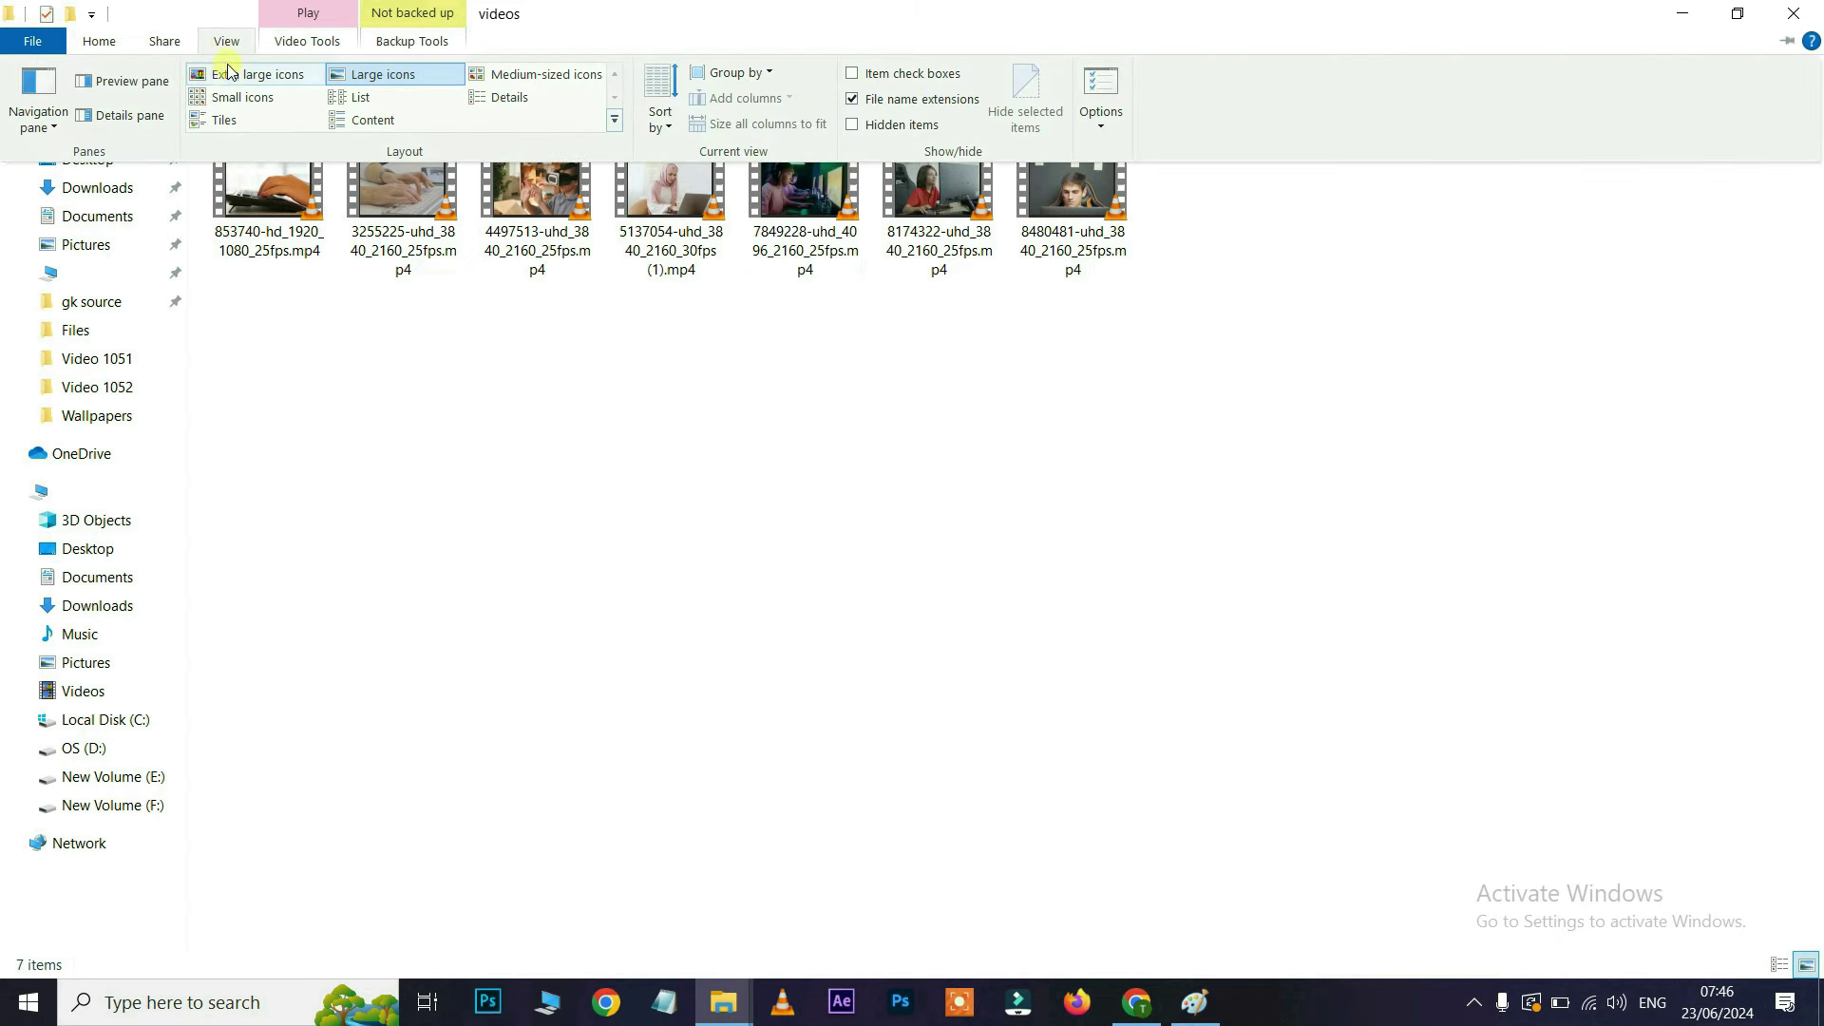
left_click(233, 69)
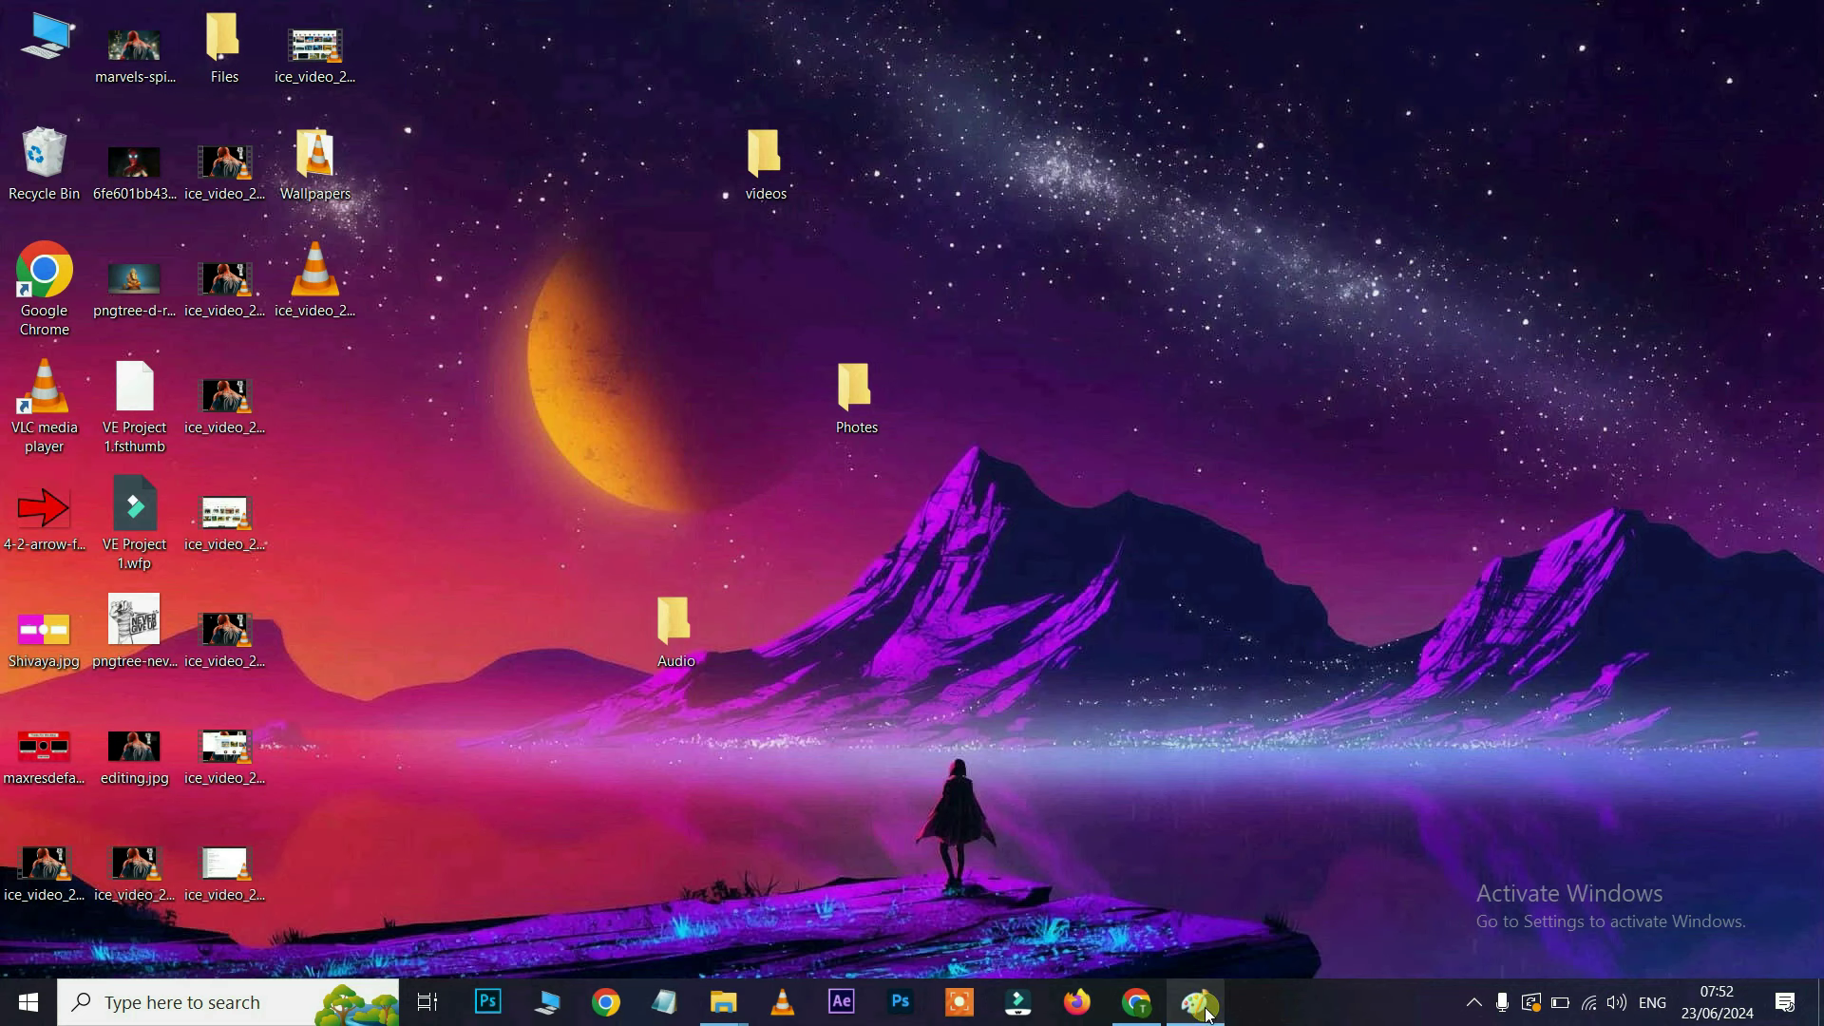
Maximise the wallpaper in Paint, draw a yellow six-point star in the sky, and save.
left_click(1205, 1015)
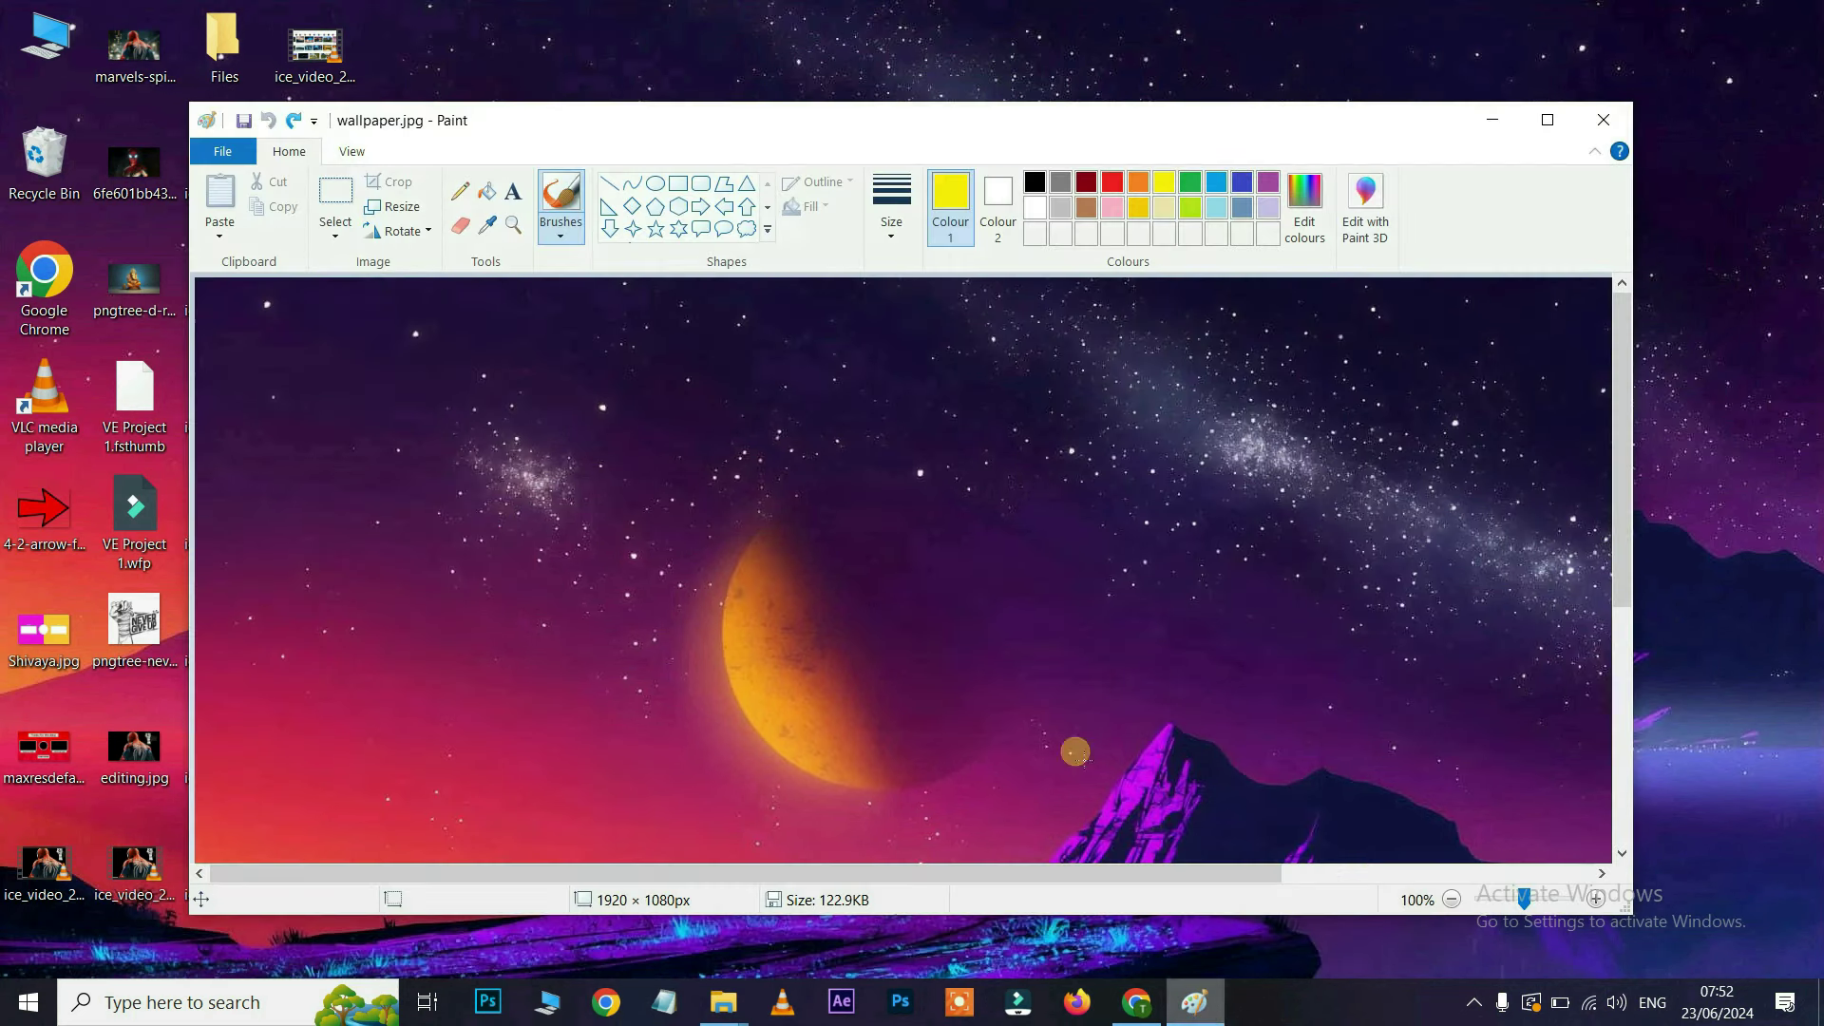
left_click(1546, 118)
mouse_move(978, 285)
left_mouse_down()
mouse_move(1121, 395)
mouse_move(1187, 481)
left_mouse_up()
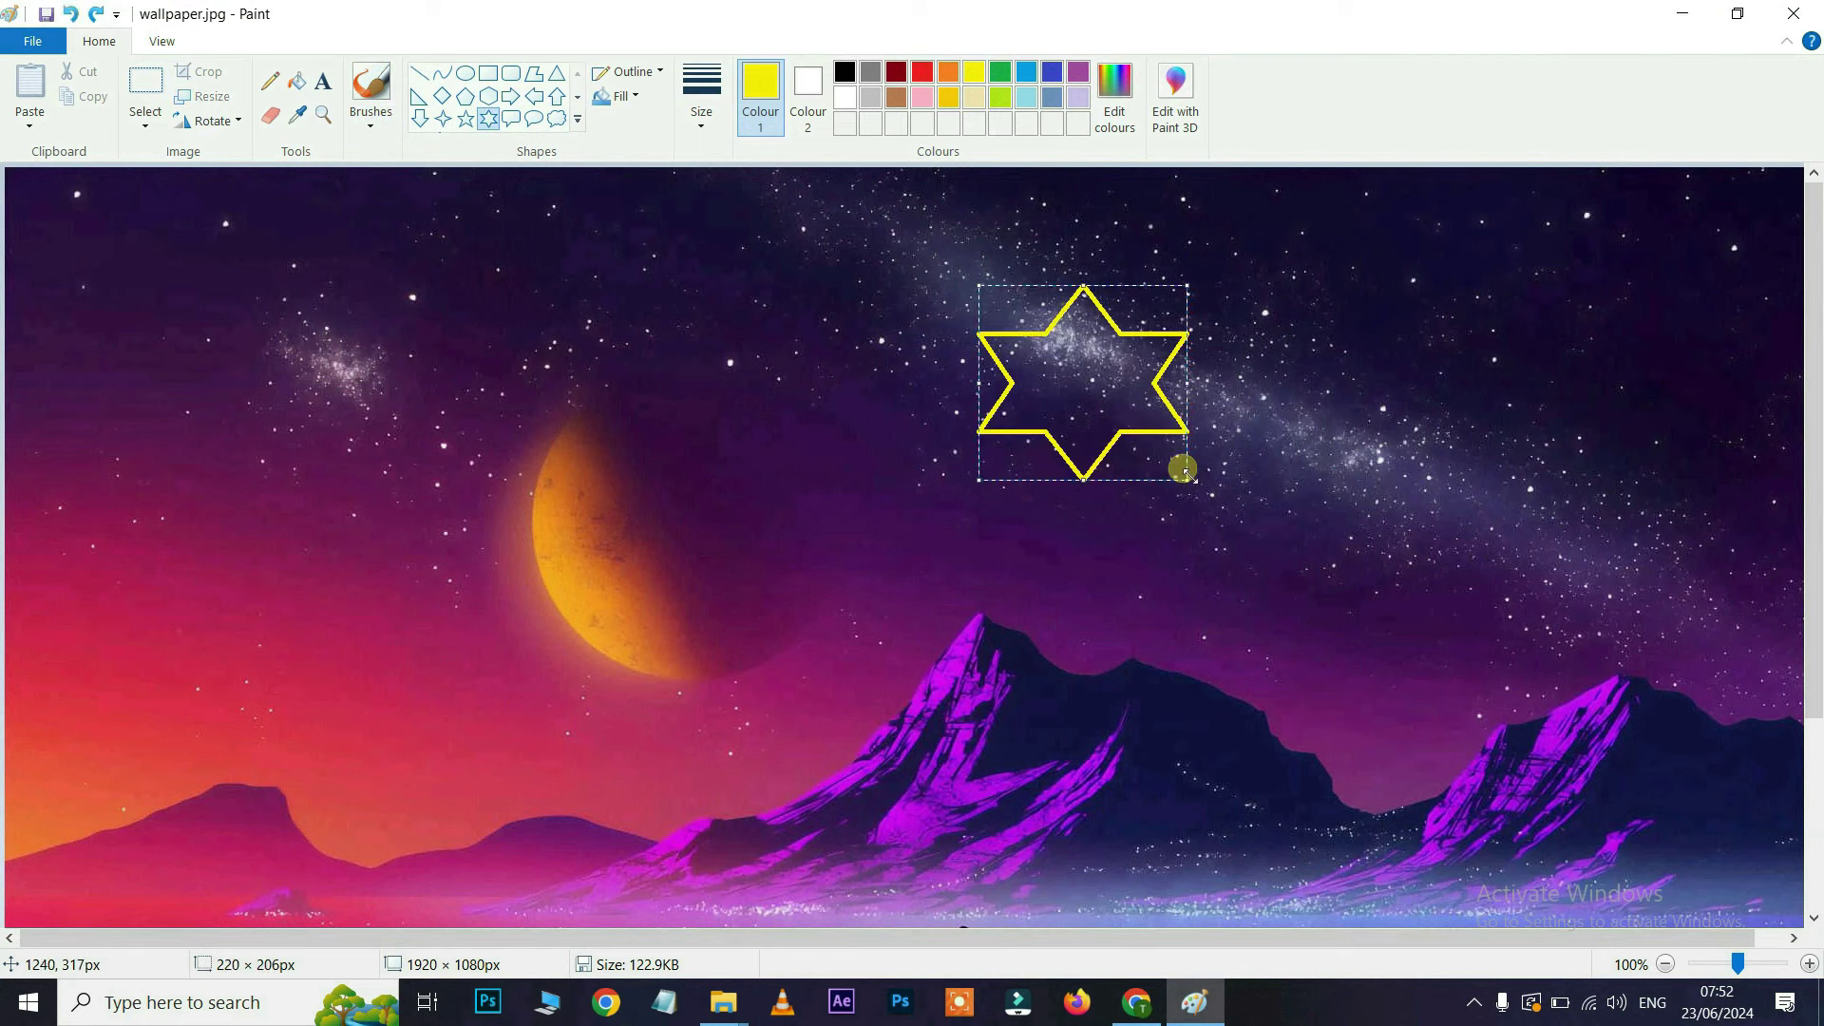
key("ctrl+s")
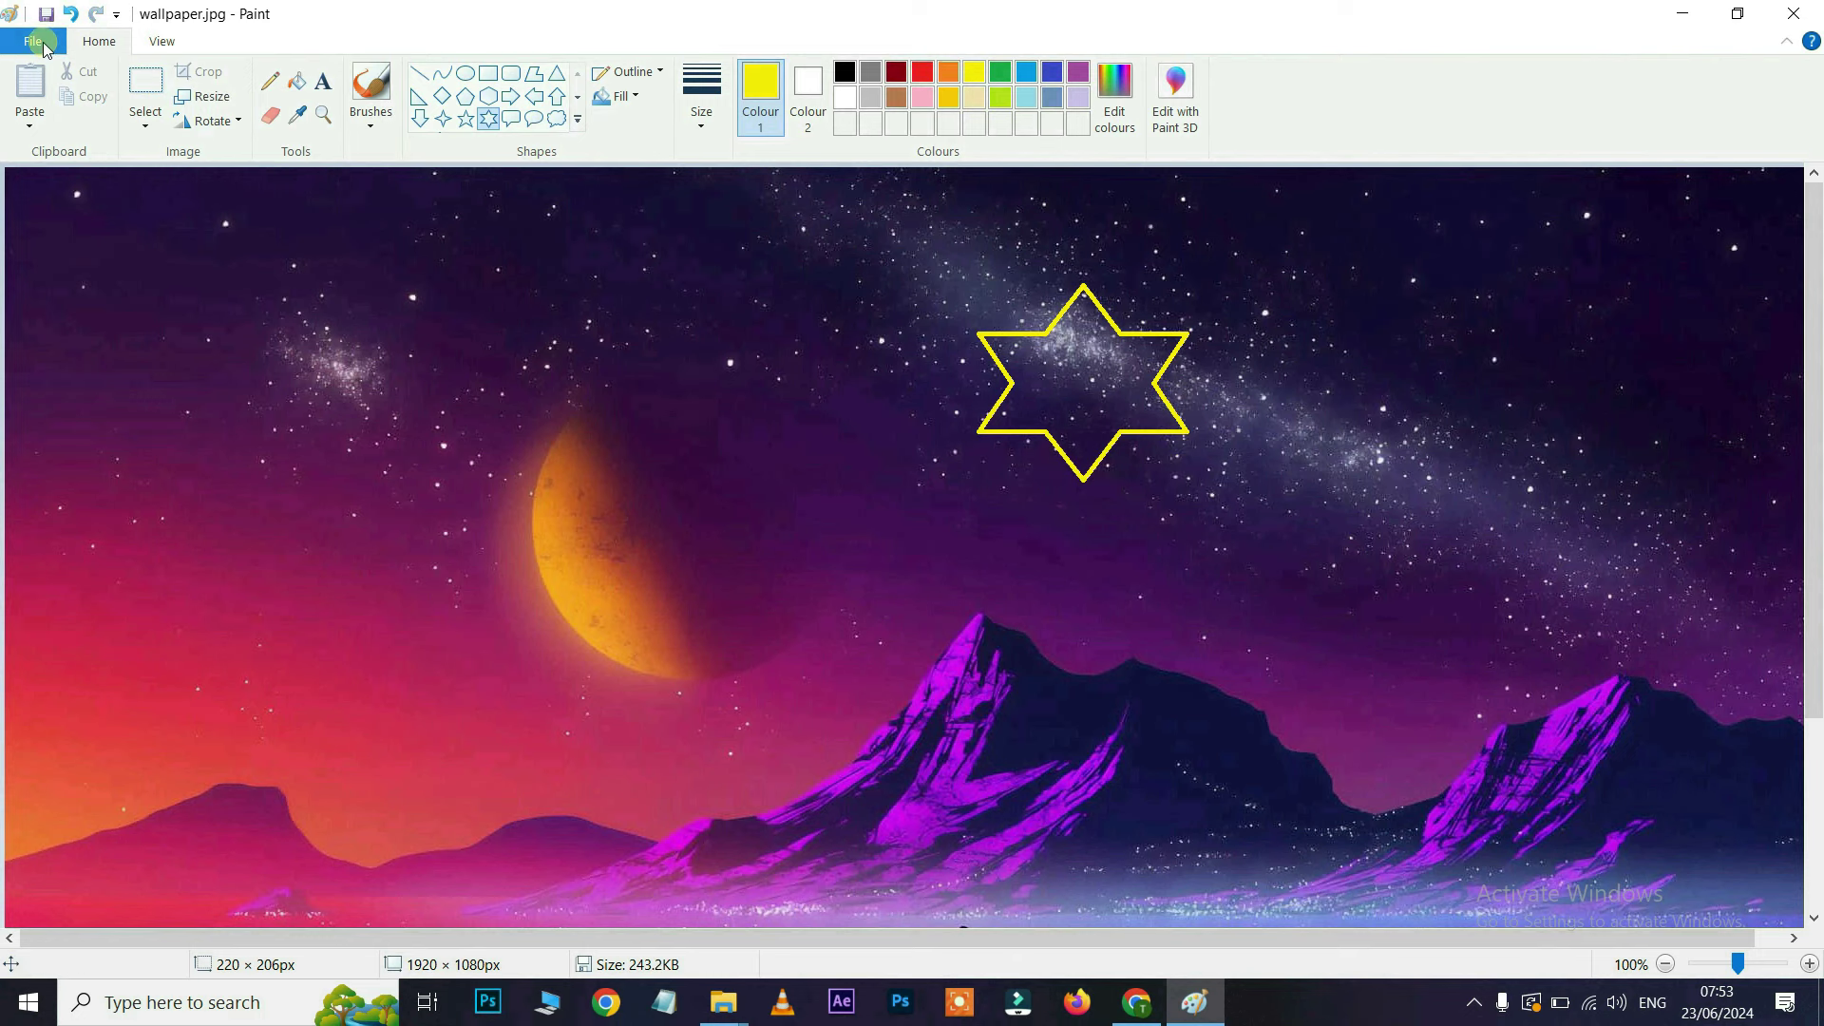
Start a Save As and browse to the Desktop's Wallpapers folder.
left_click(38, 42)
left_click(98, 240)
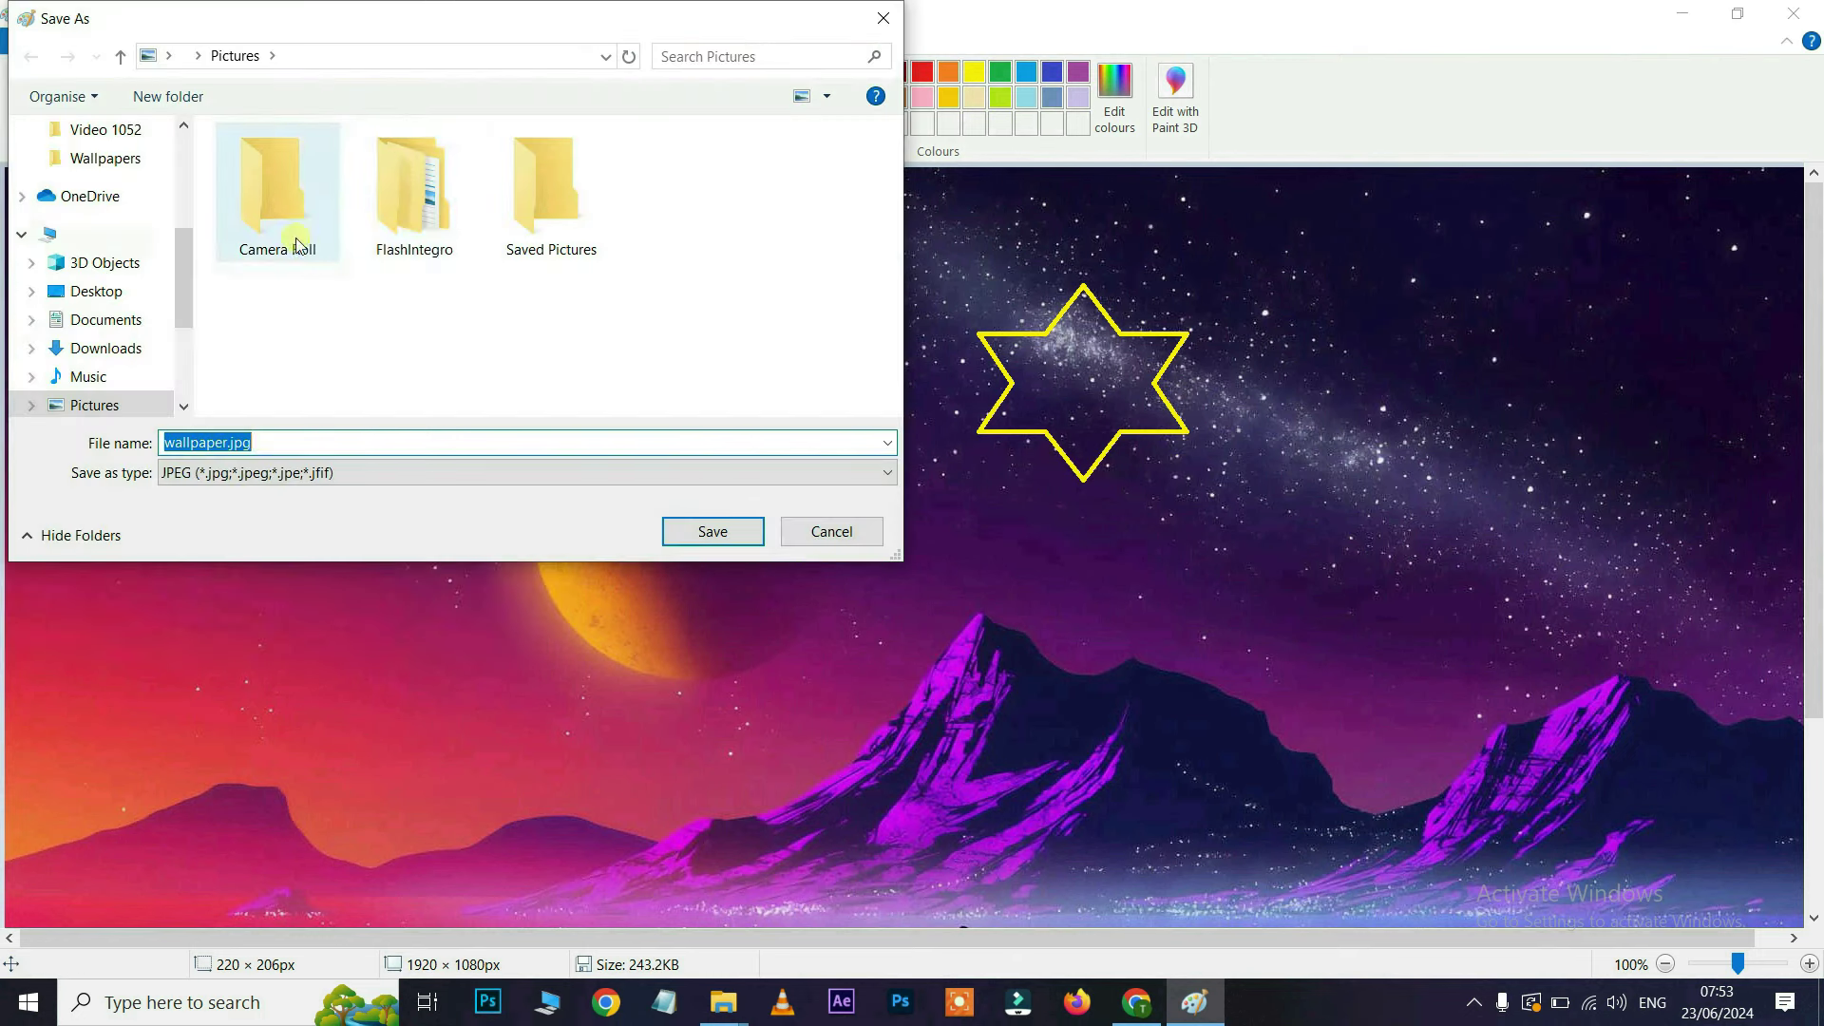
scroll(118, 263, "up", 2)
scroll(118, 257, "up", 2)
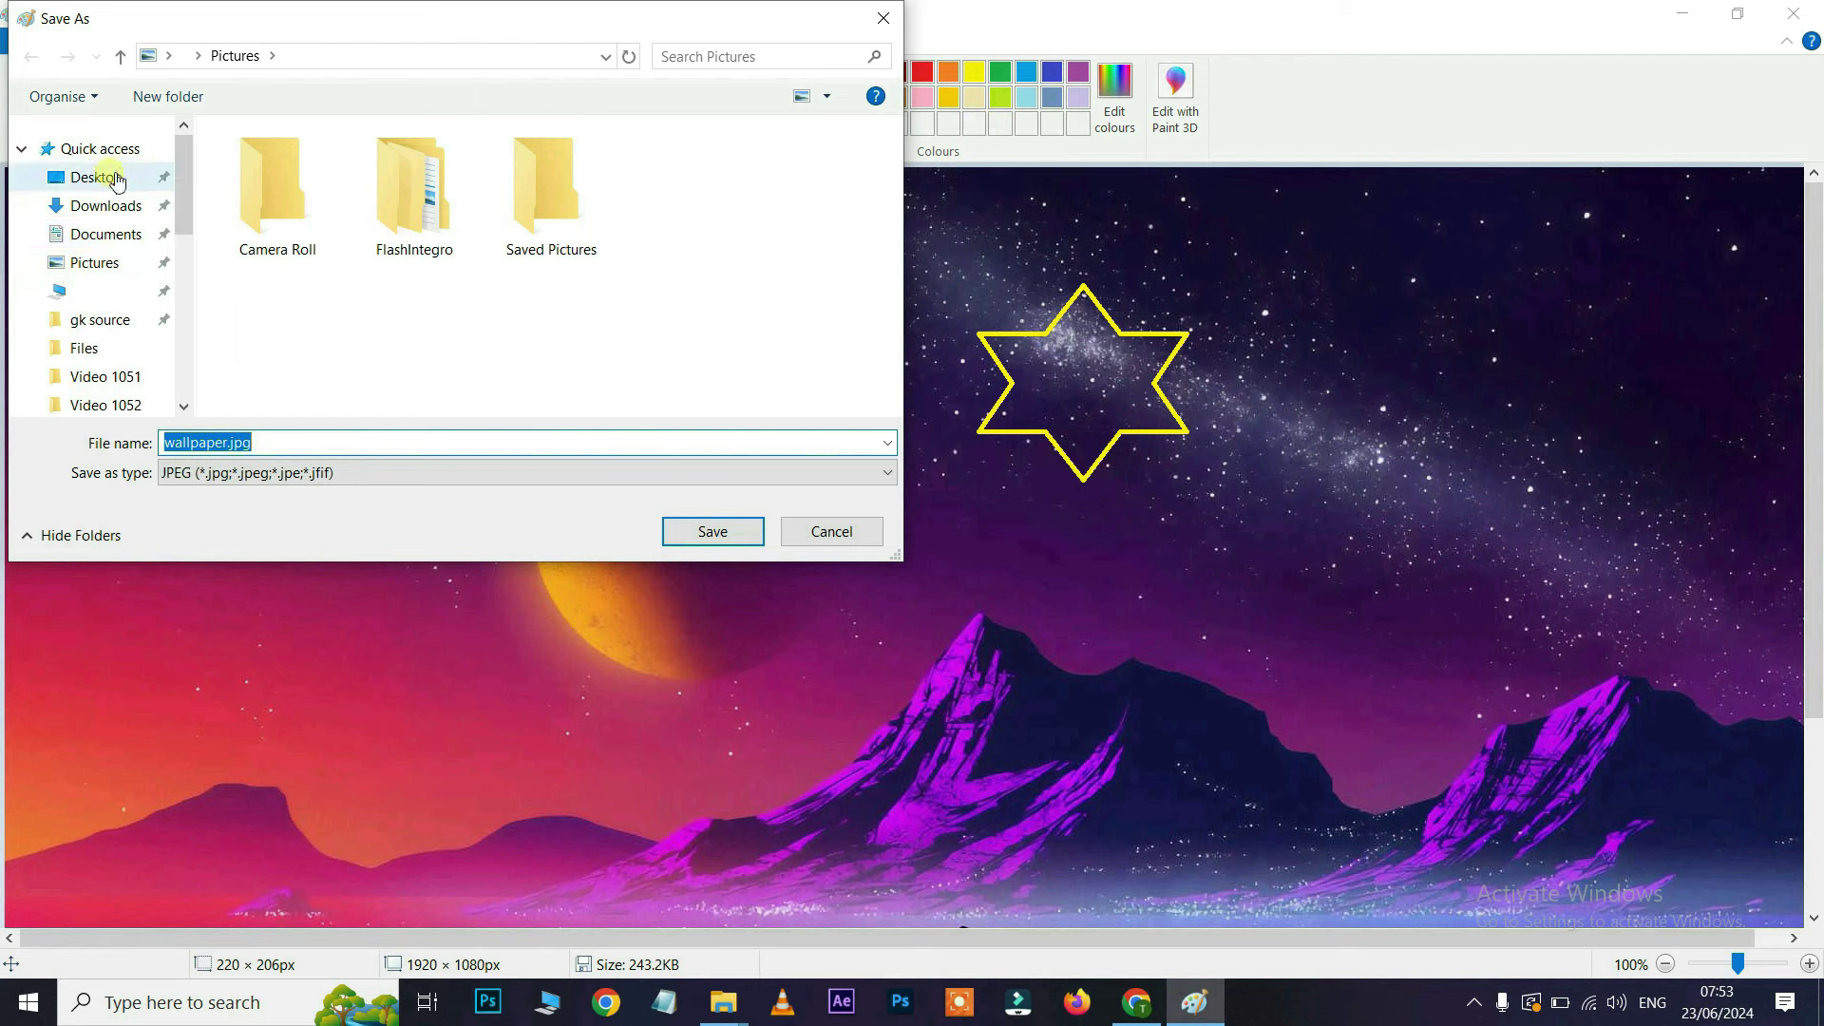
left_click(112, 177)
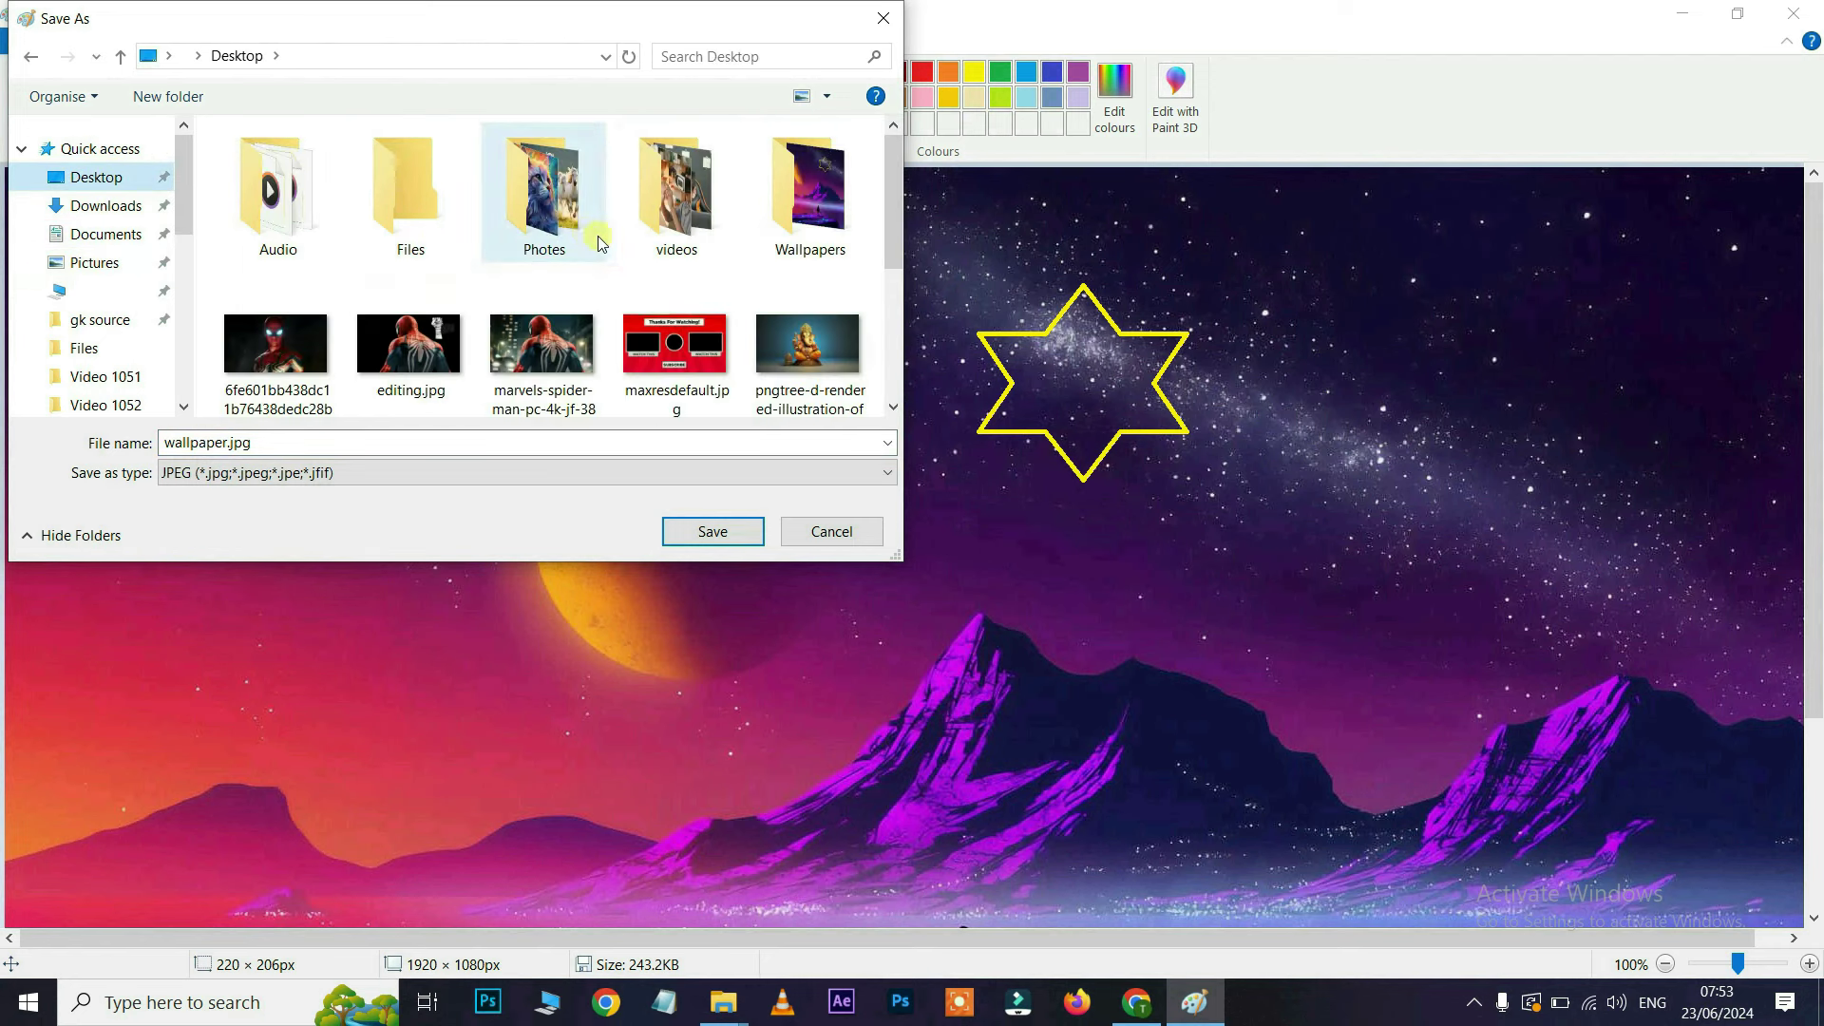
left_click(819, 194)
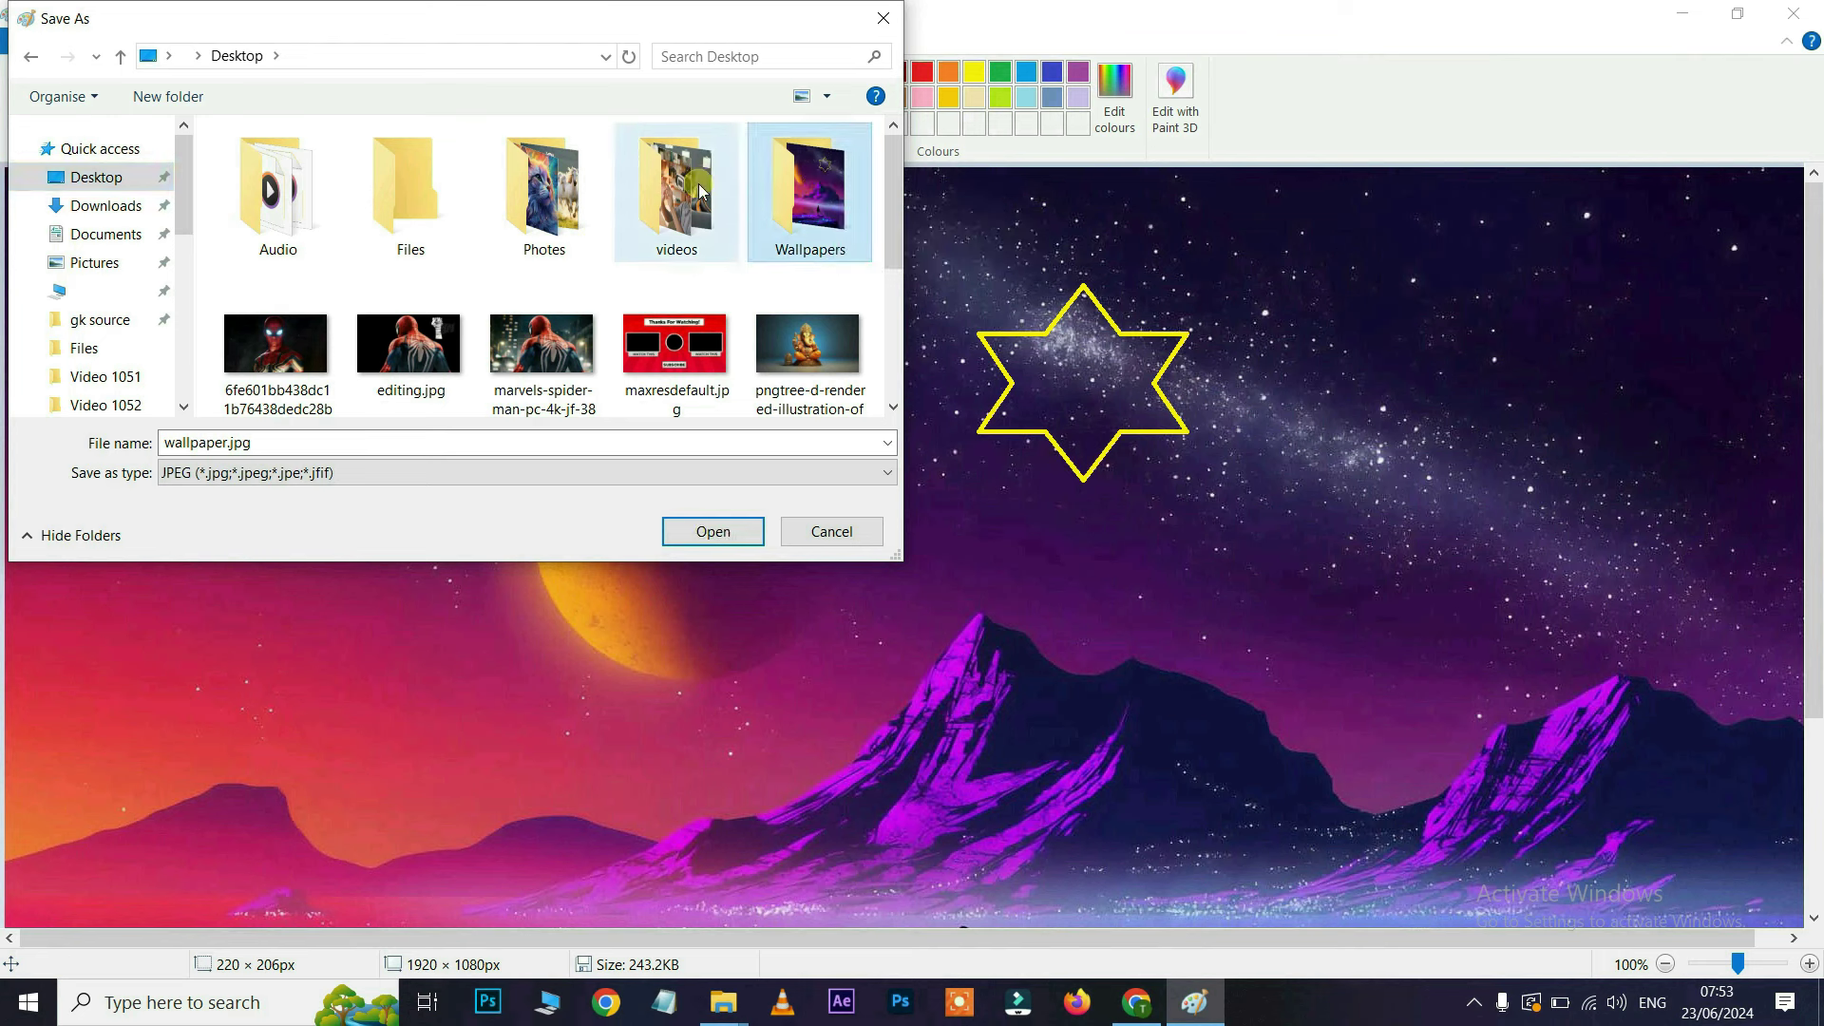
scroll(698, 184, "down", 3)
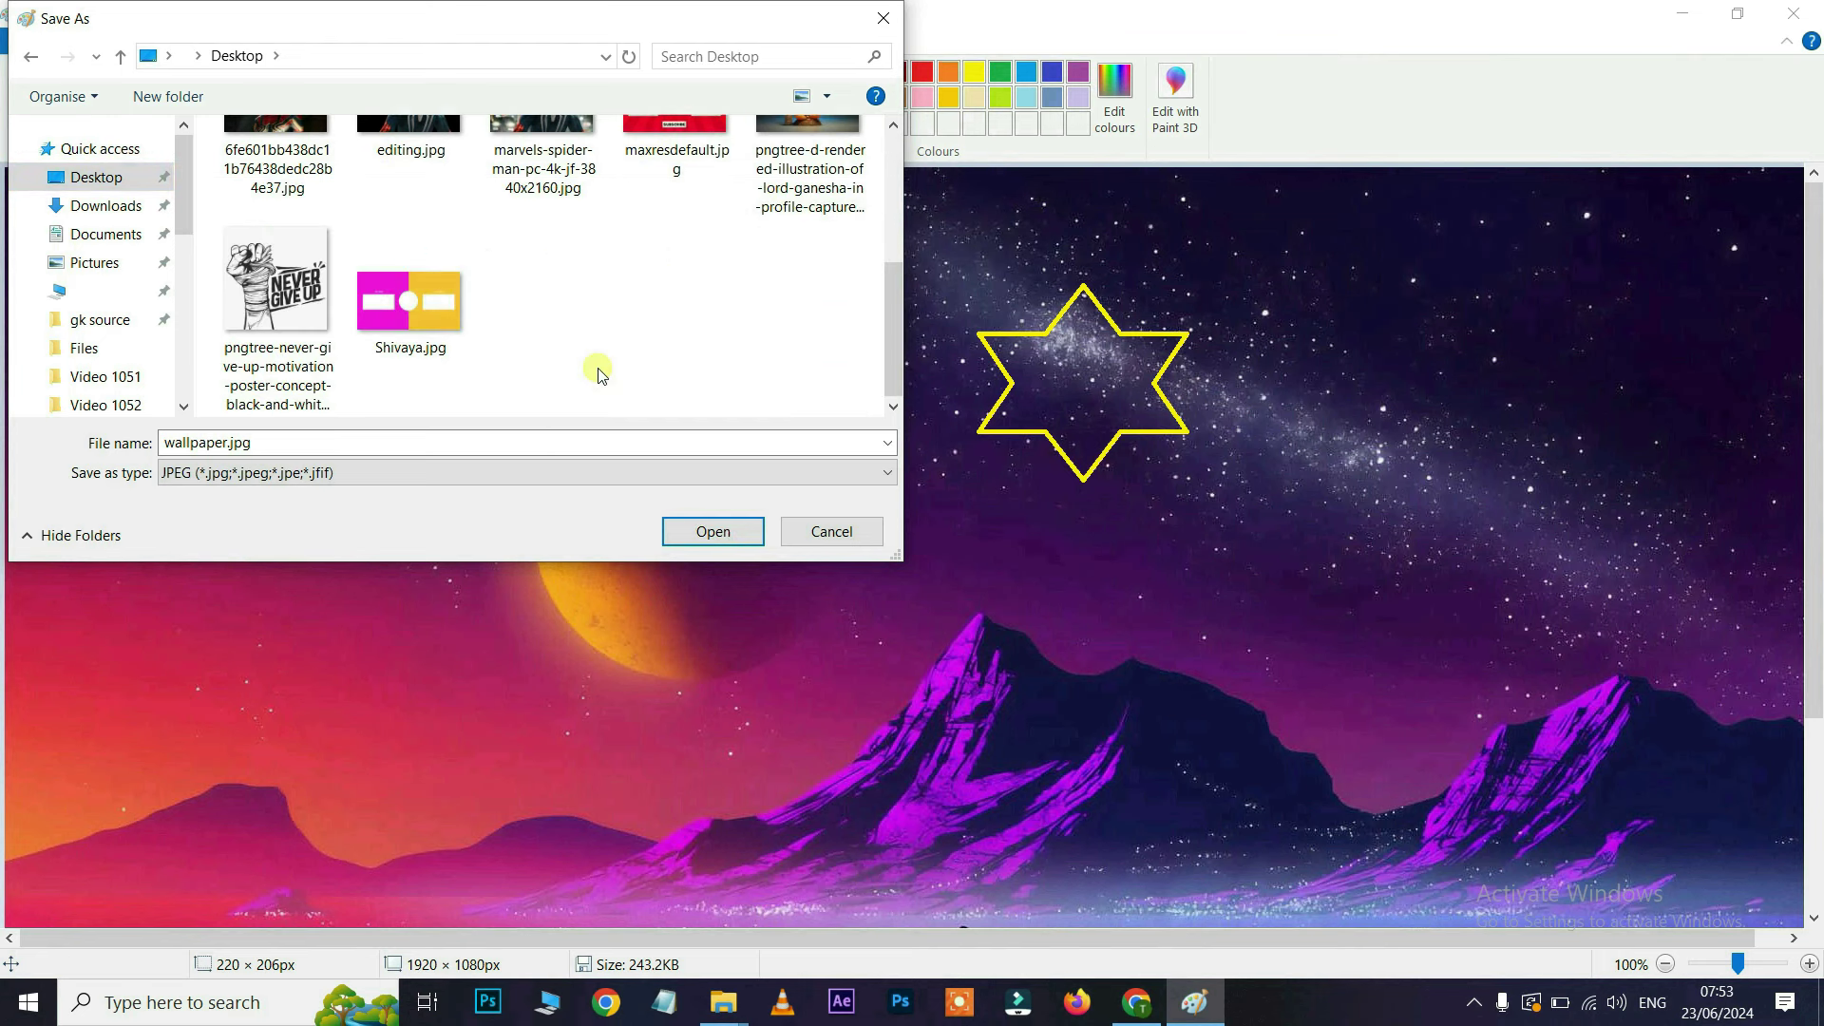
Save the picture on the Desktop under the name 123.jpg.
right_click(552, 275)
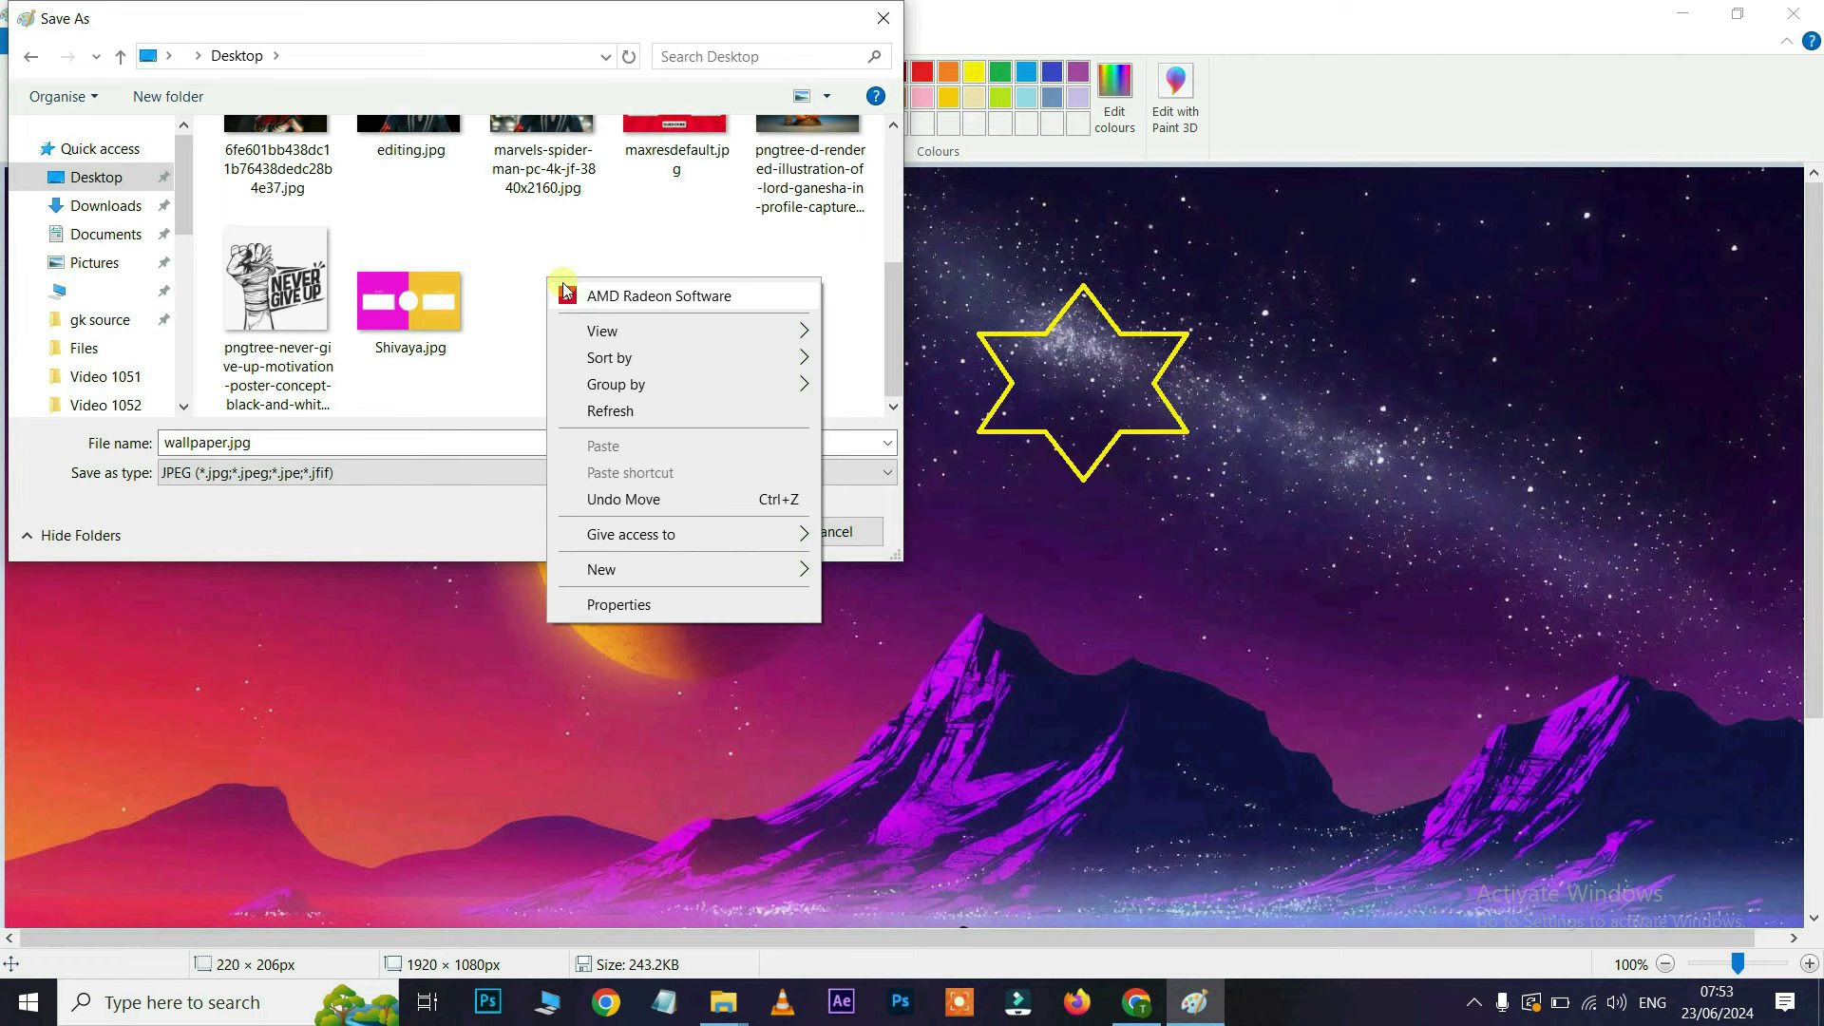
left_click(776, 246)
right_click(634, 274)
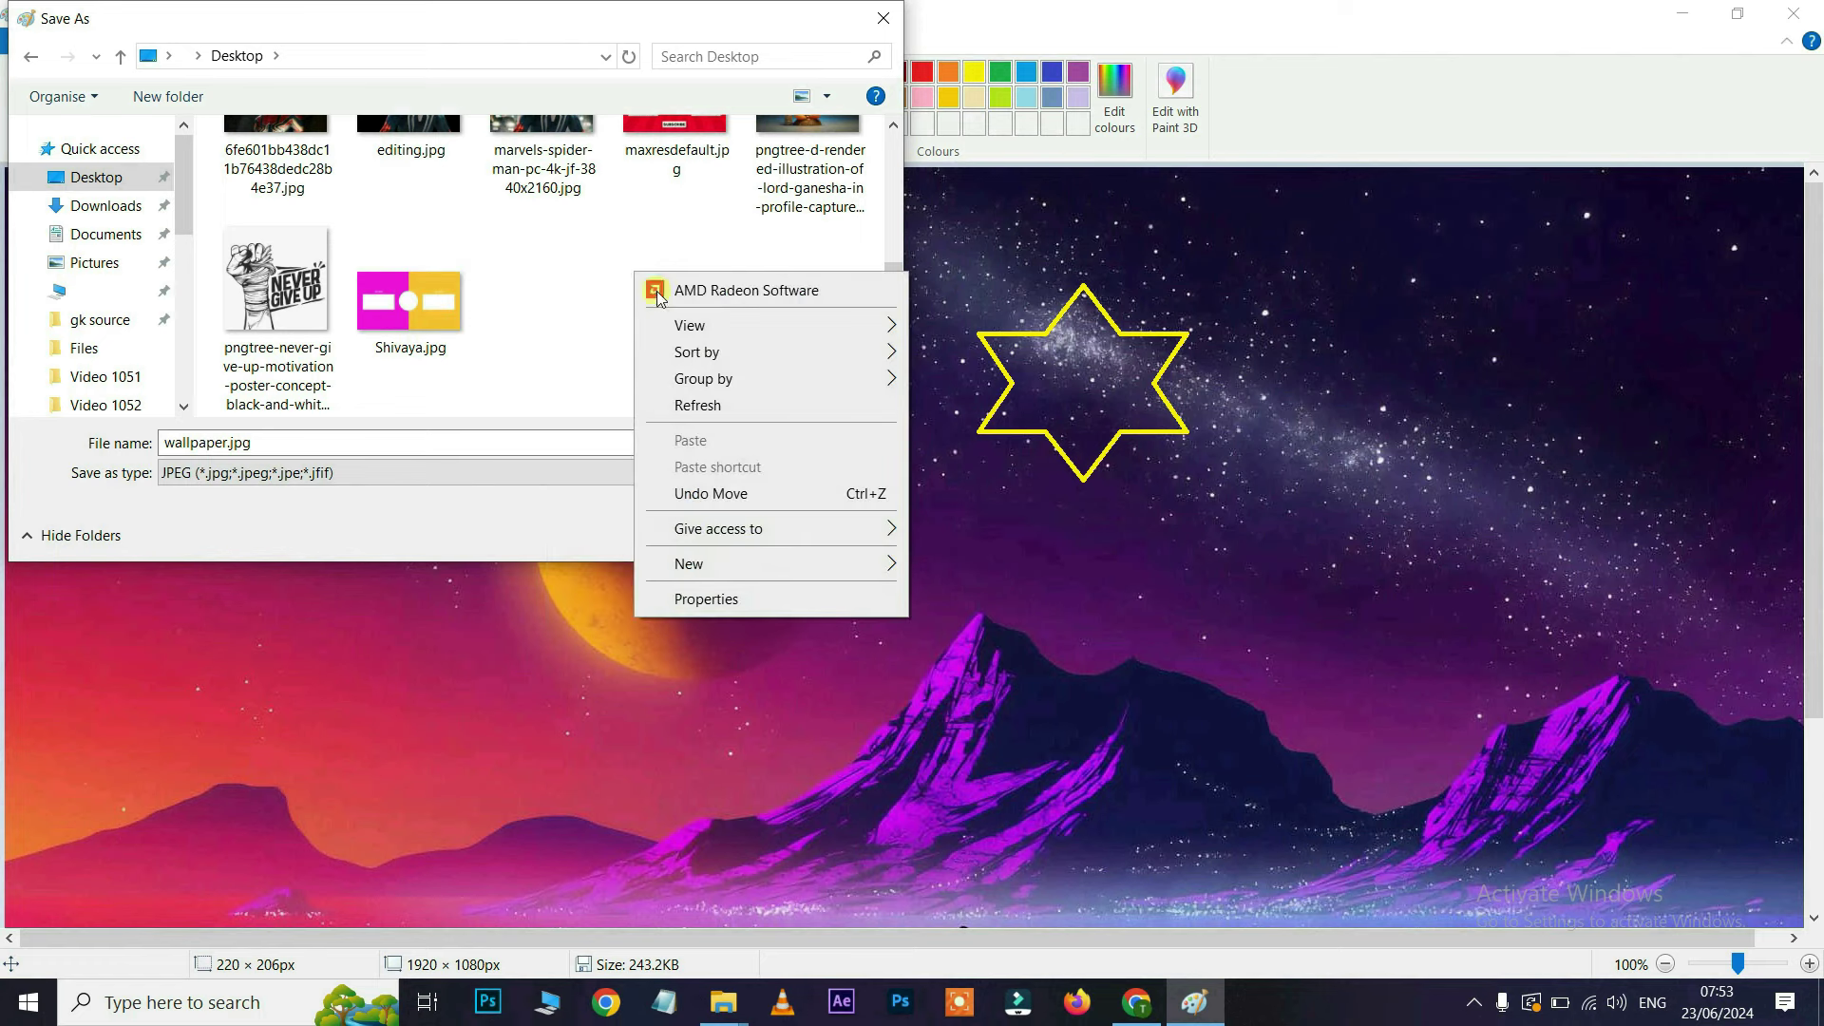
left_click(573, 344)
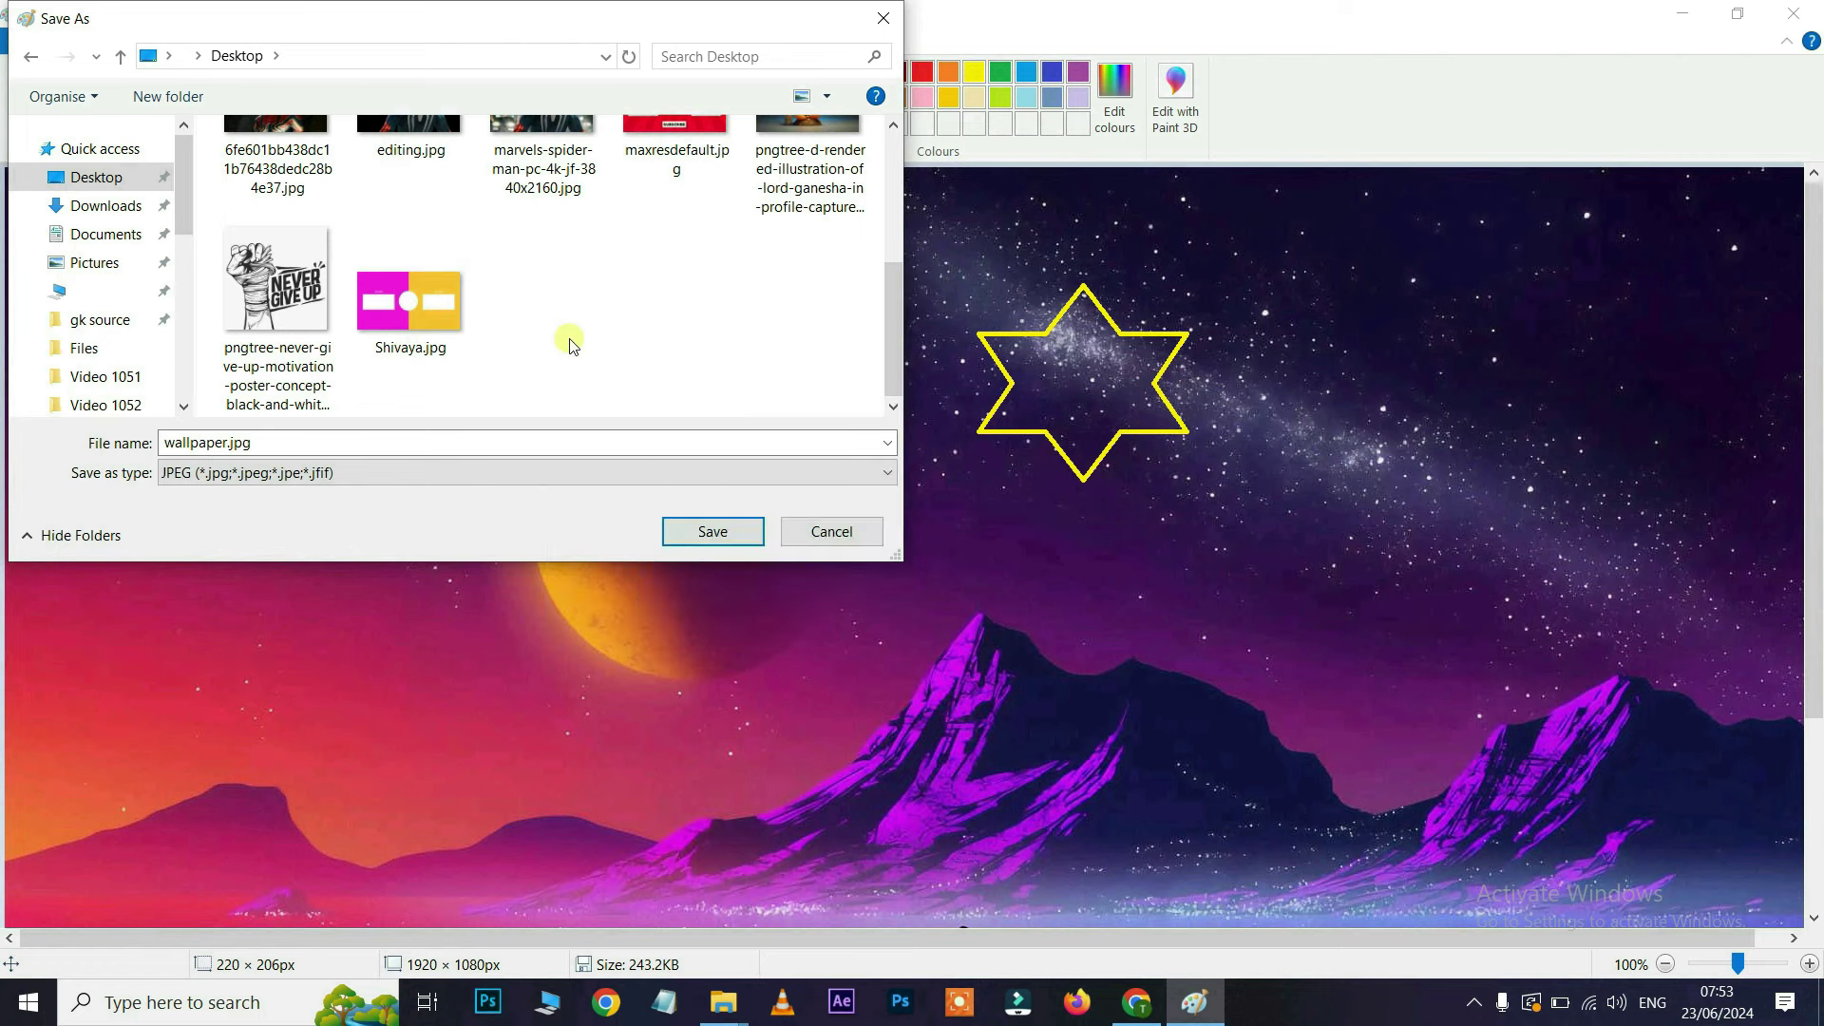
scroll(639, 339, "up", 2)
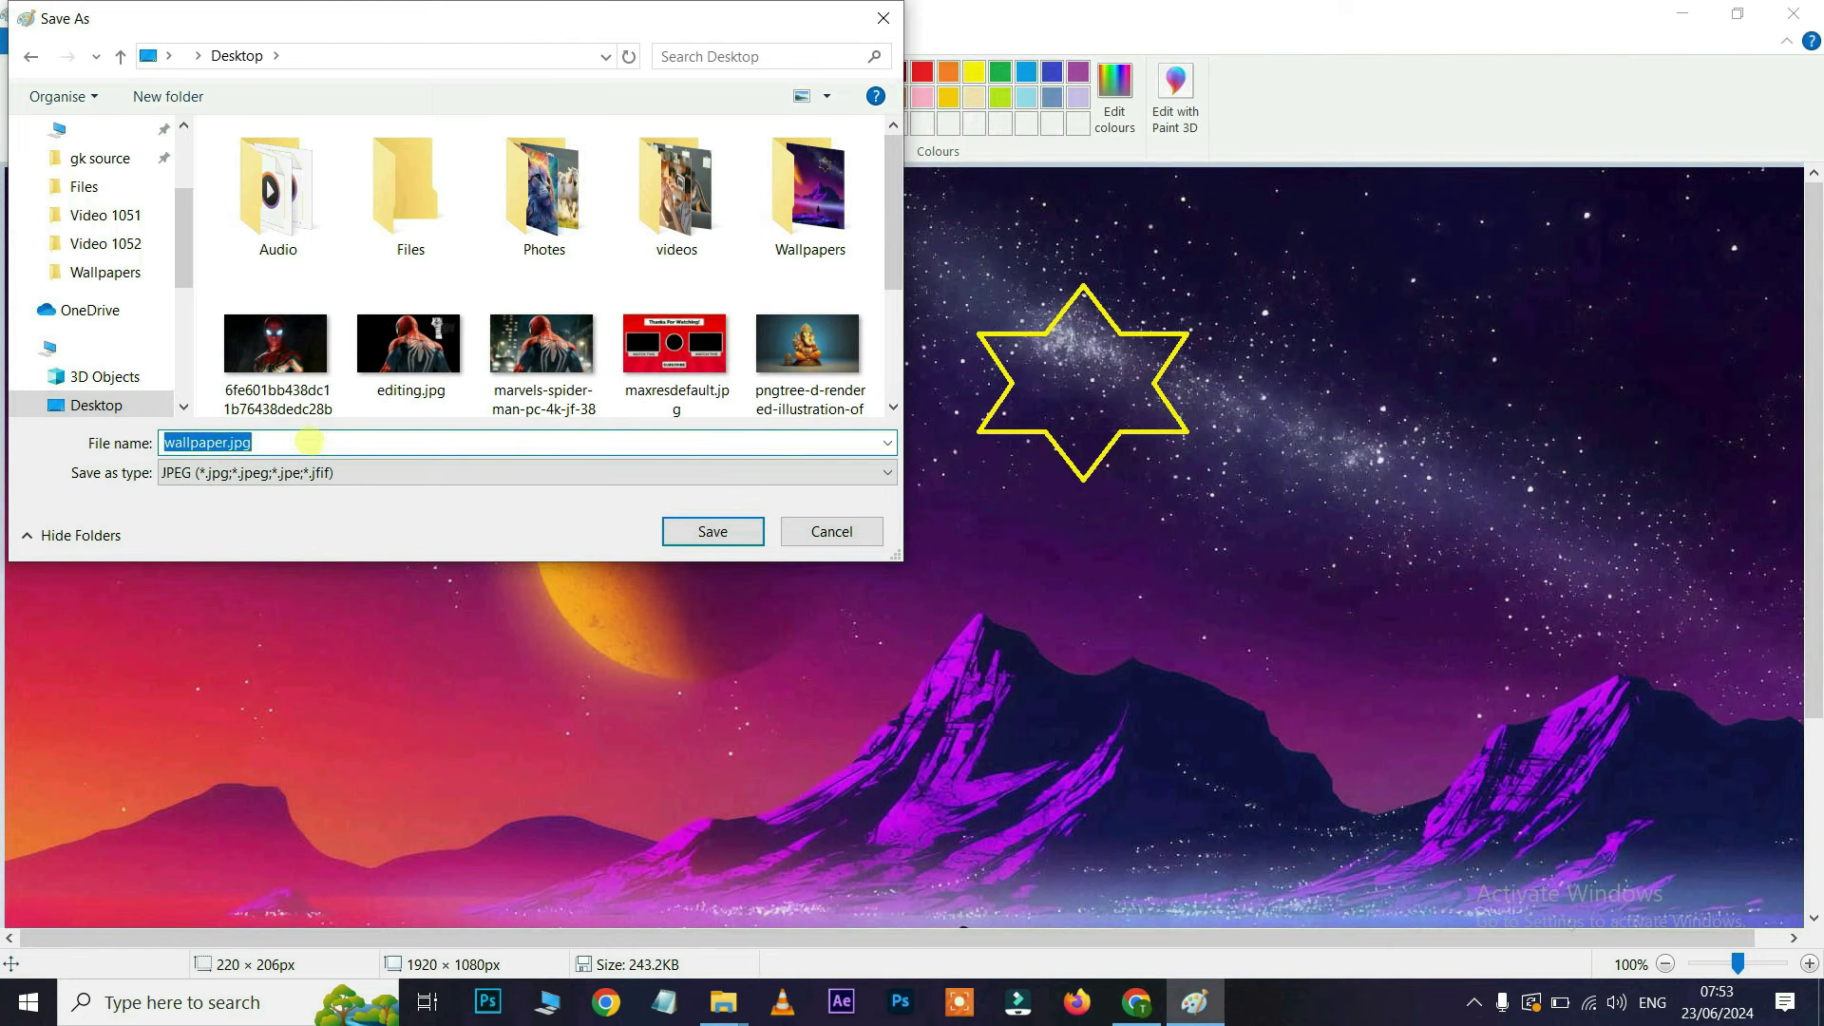
type("123")
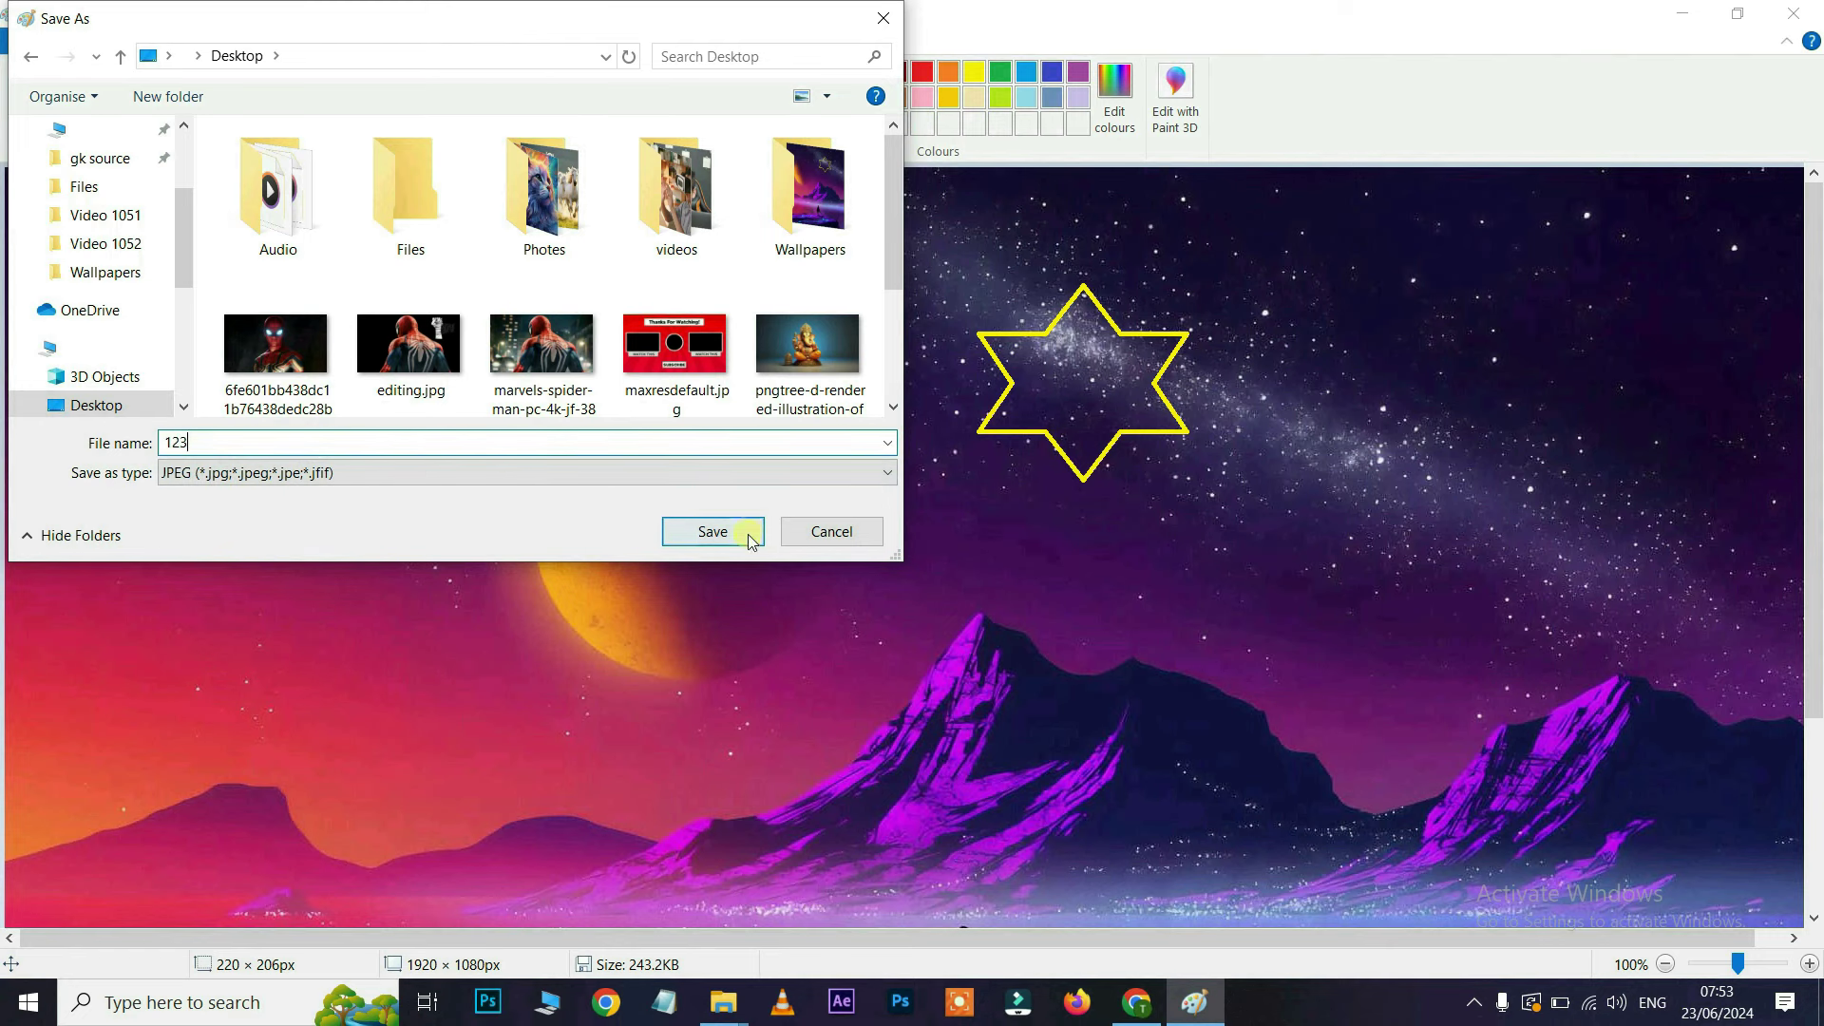
left_click(746, 532)
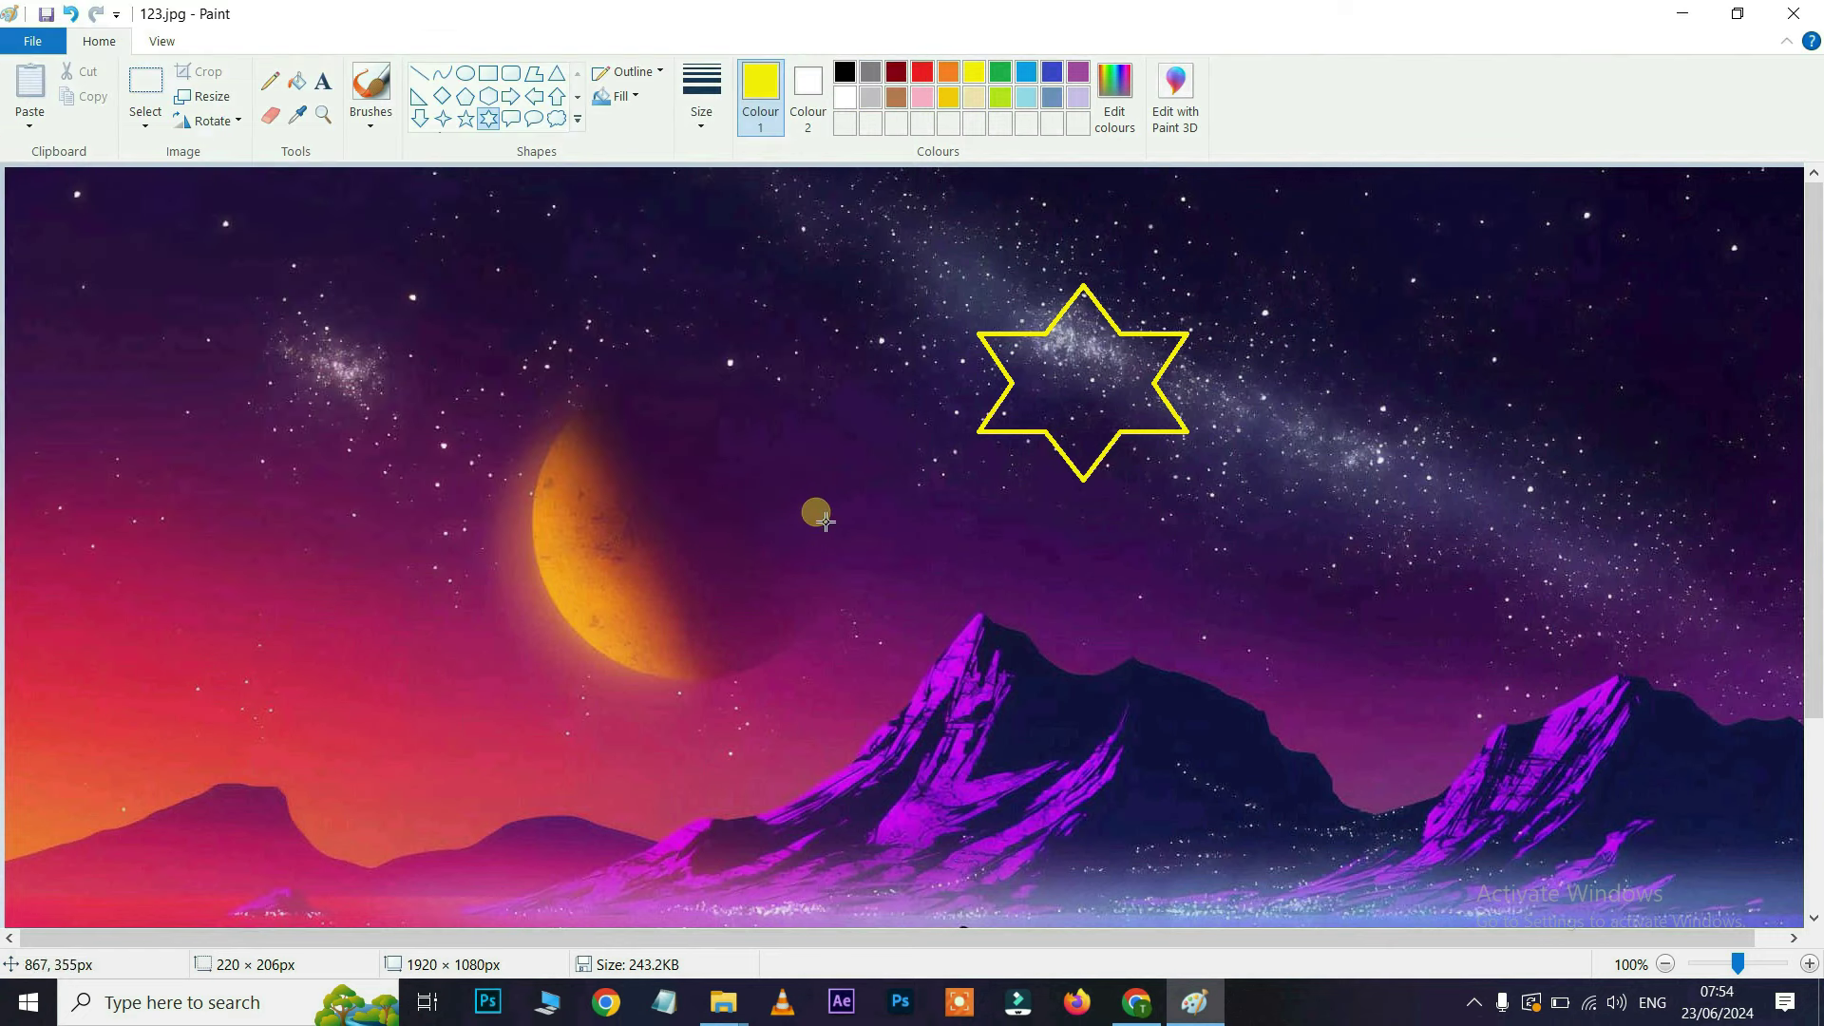
Minimise Paint and open 123.jpg from the desktop.
left_click(1681, 13)
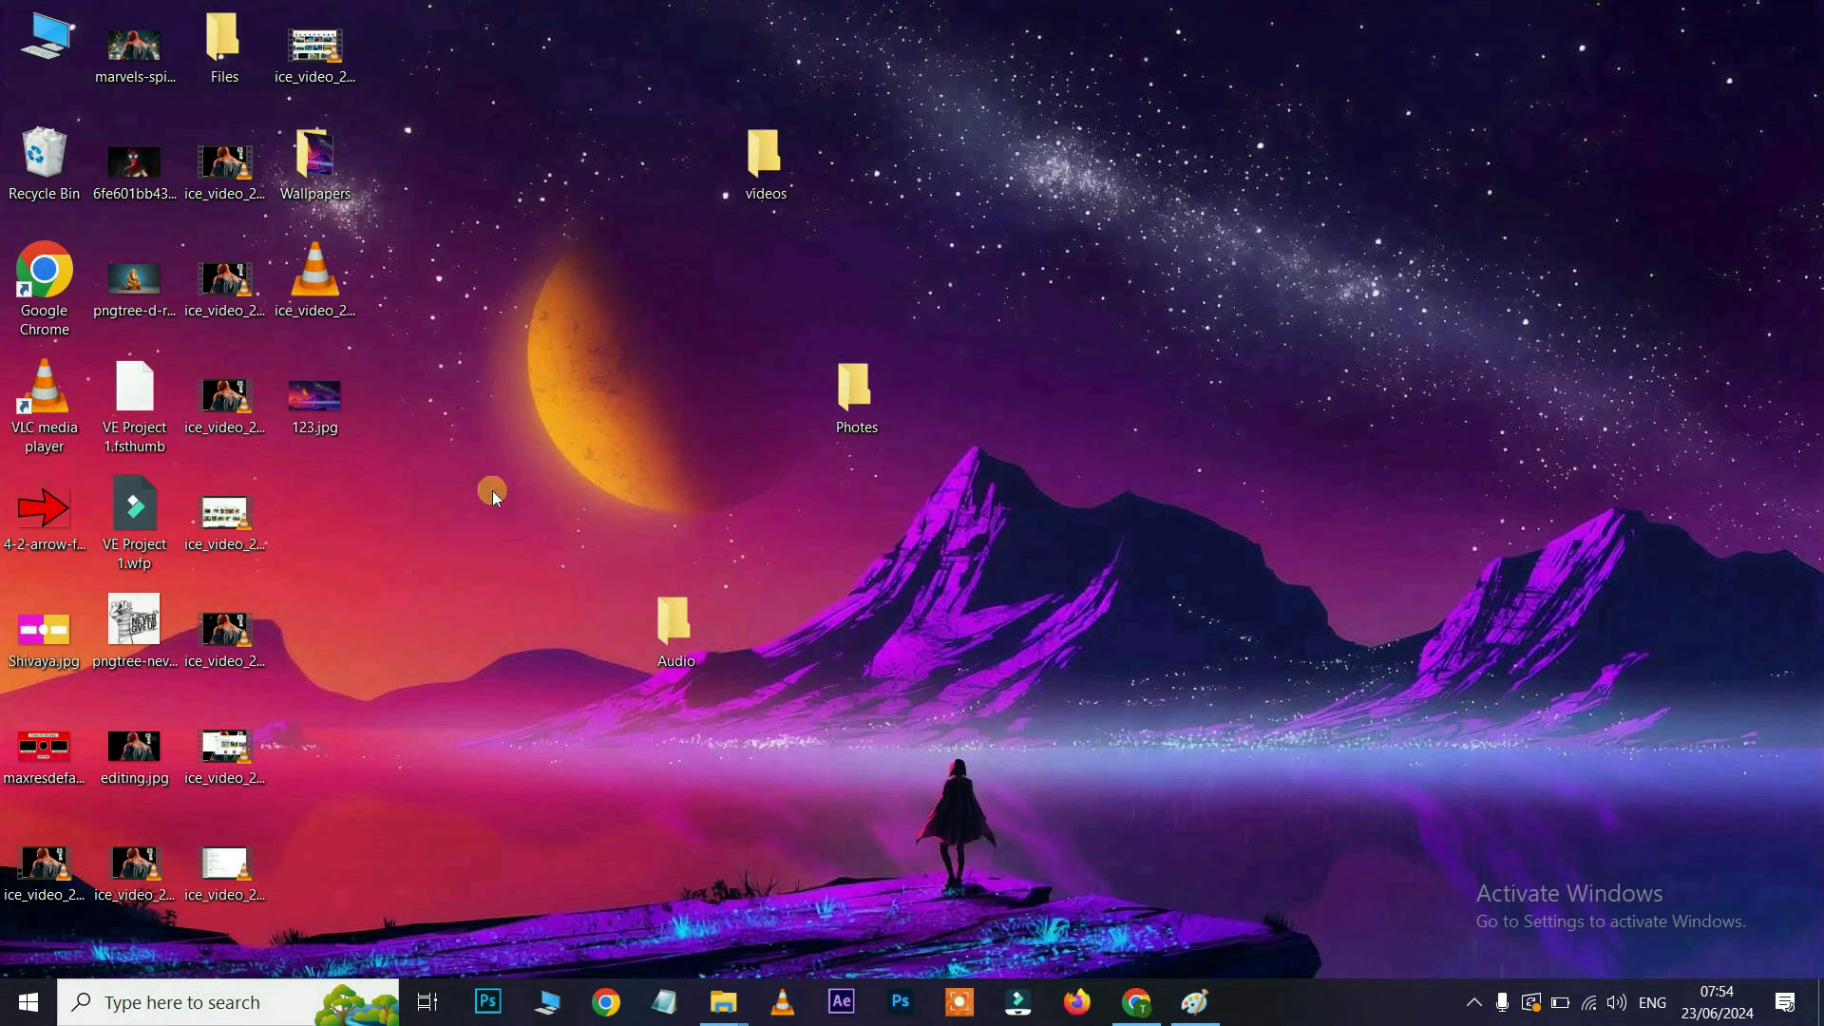
left_click(329, 395)
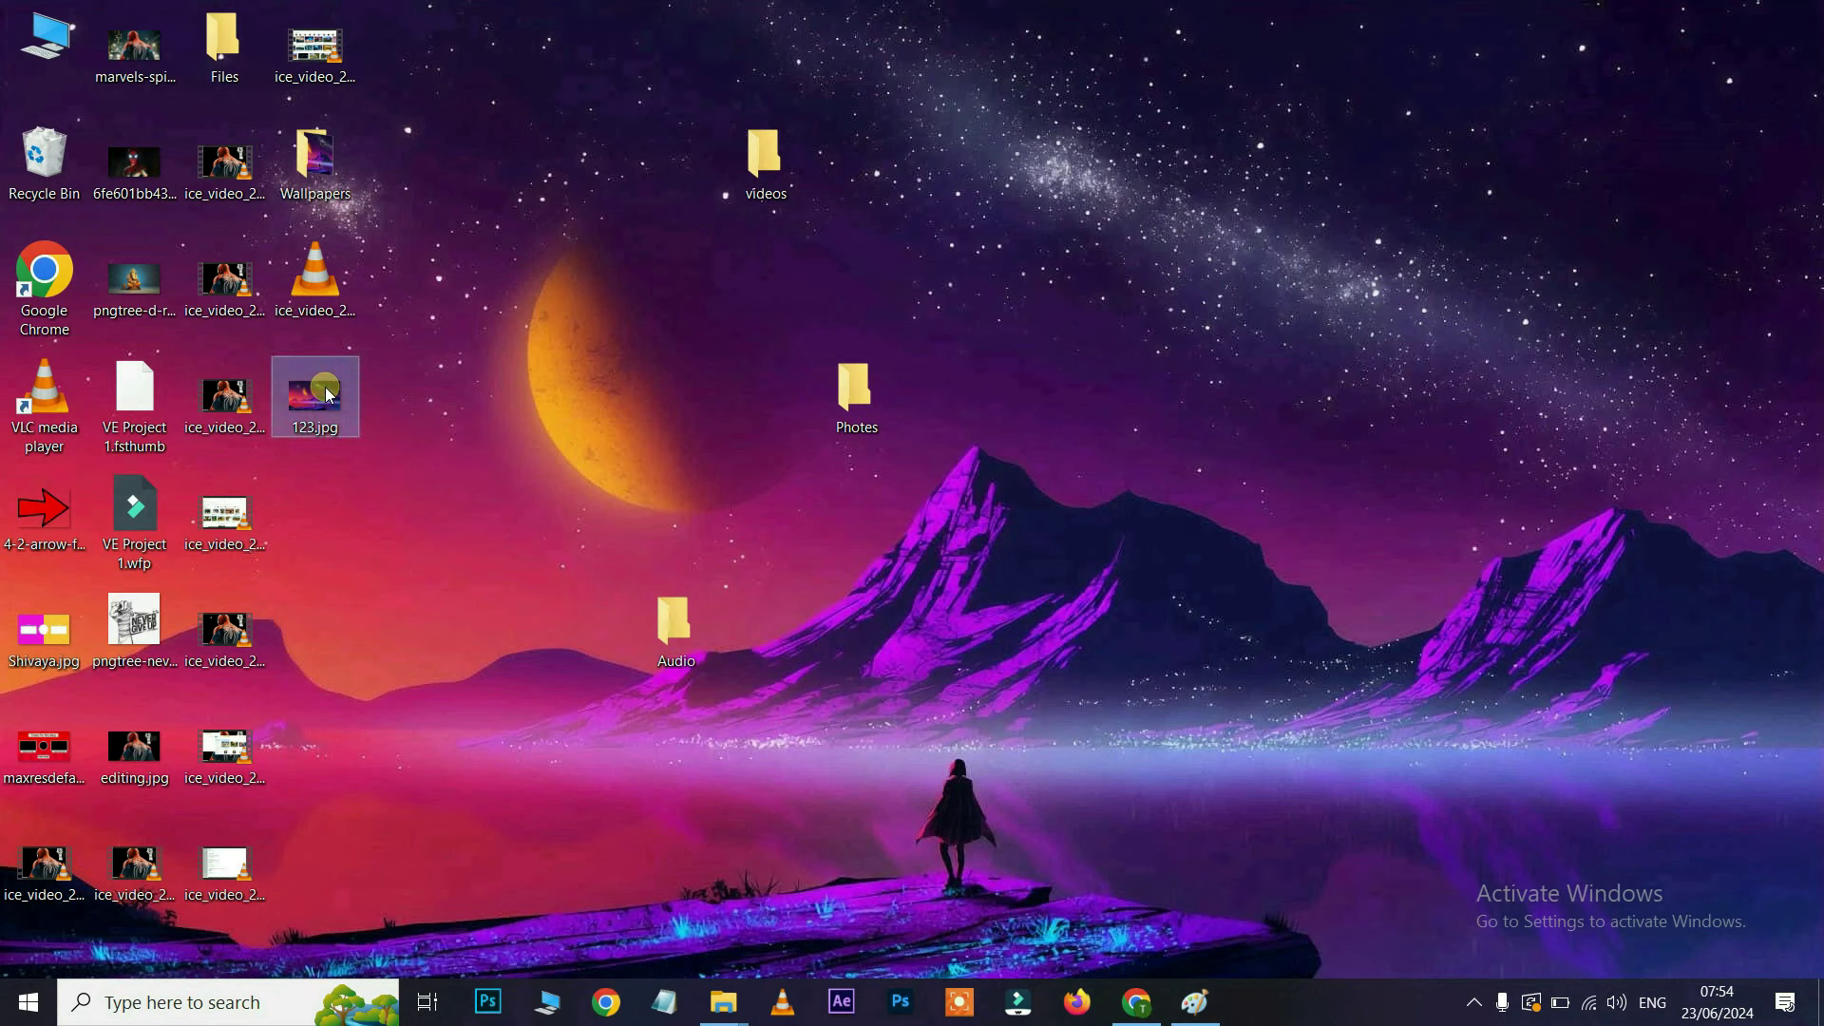
double_click(329, 395)
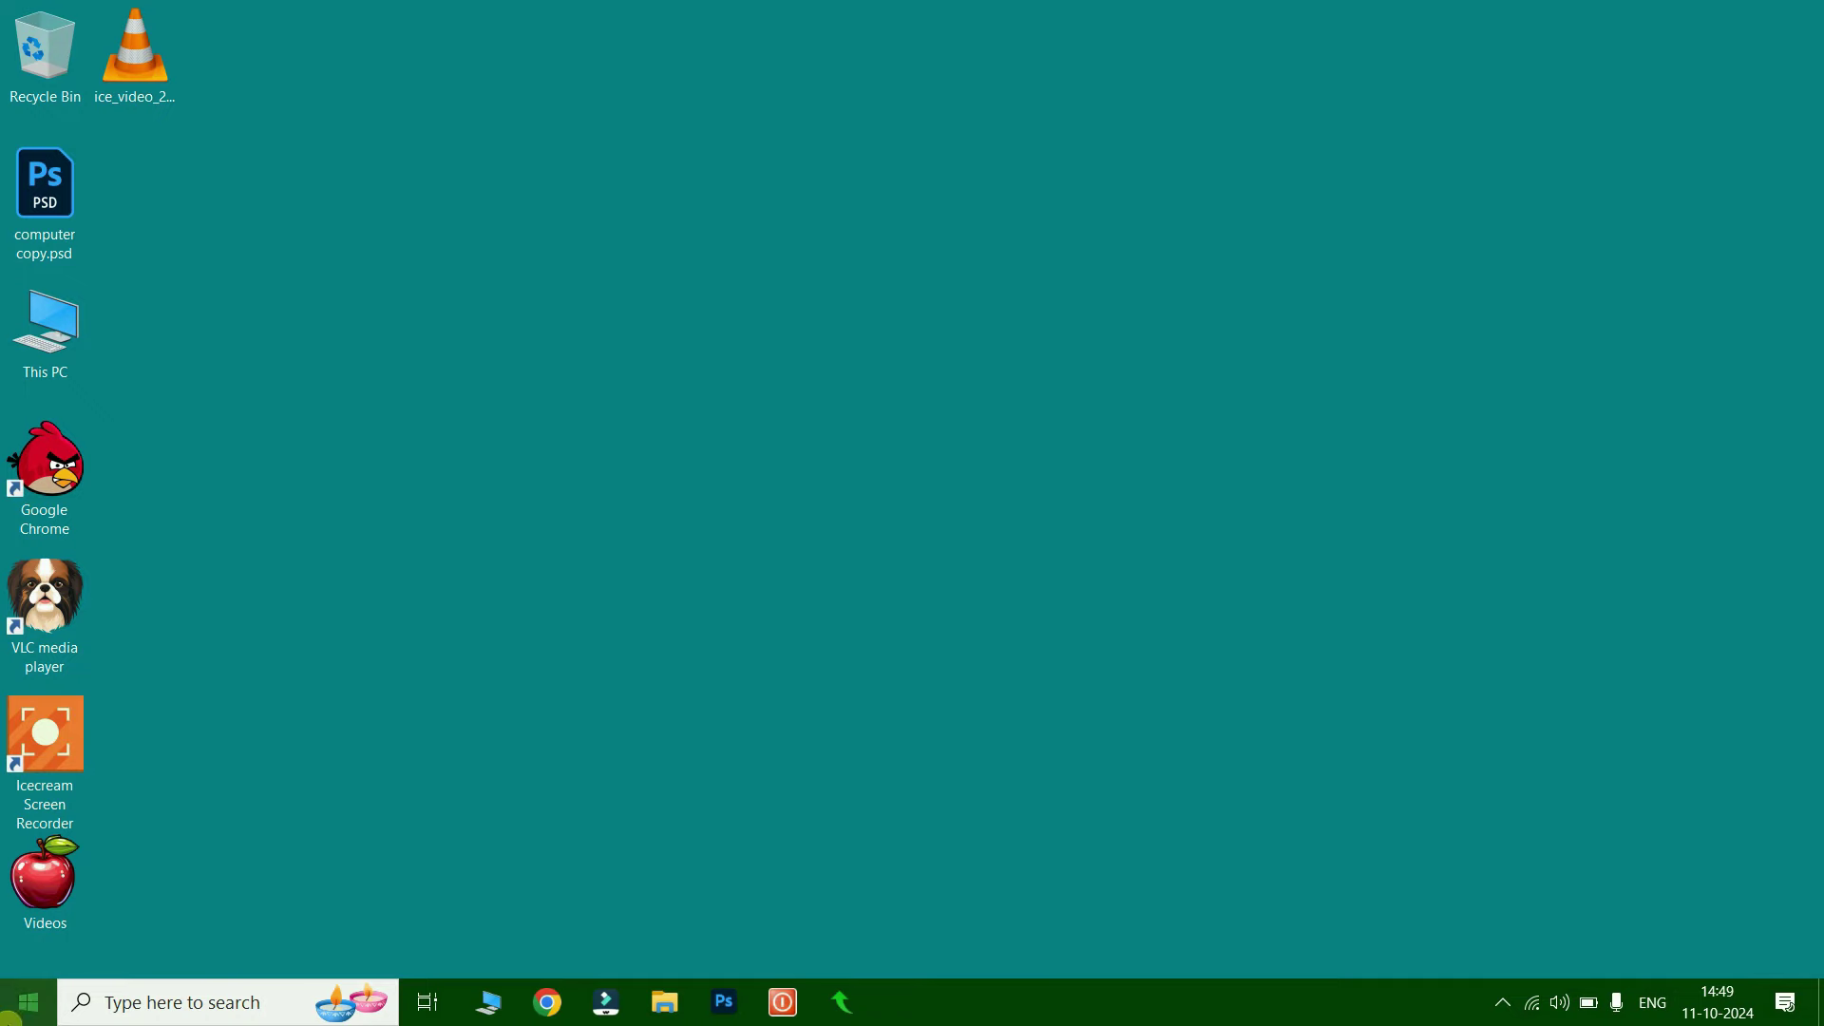
Open the Personalization settings from the desktop's right-click menu.
left_click(28, 1002)
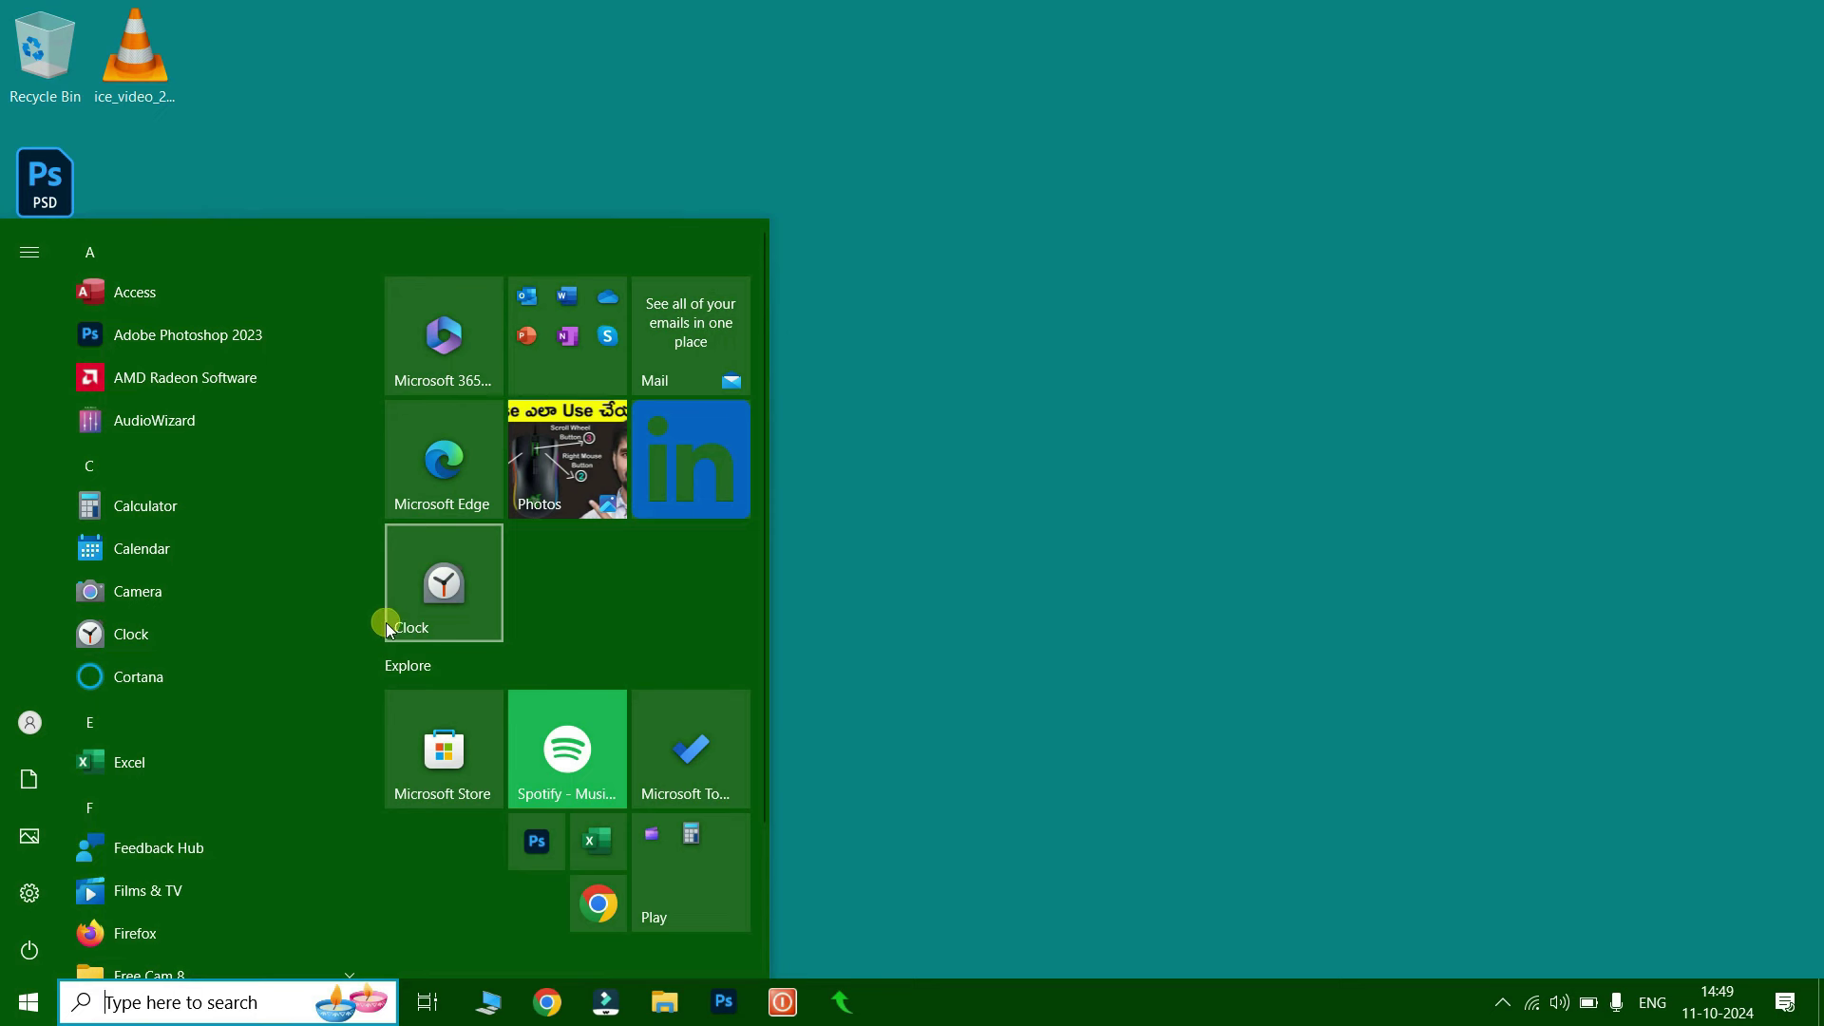
left_click(373, 128)
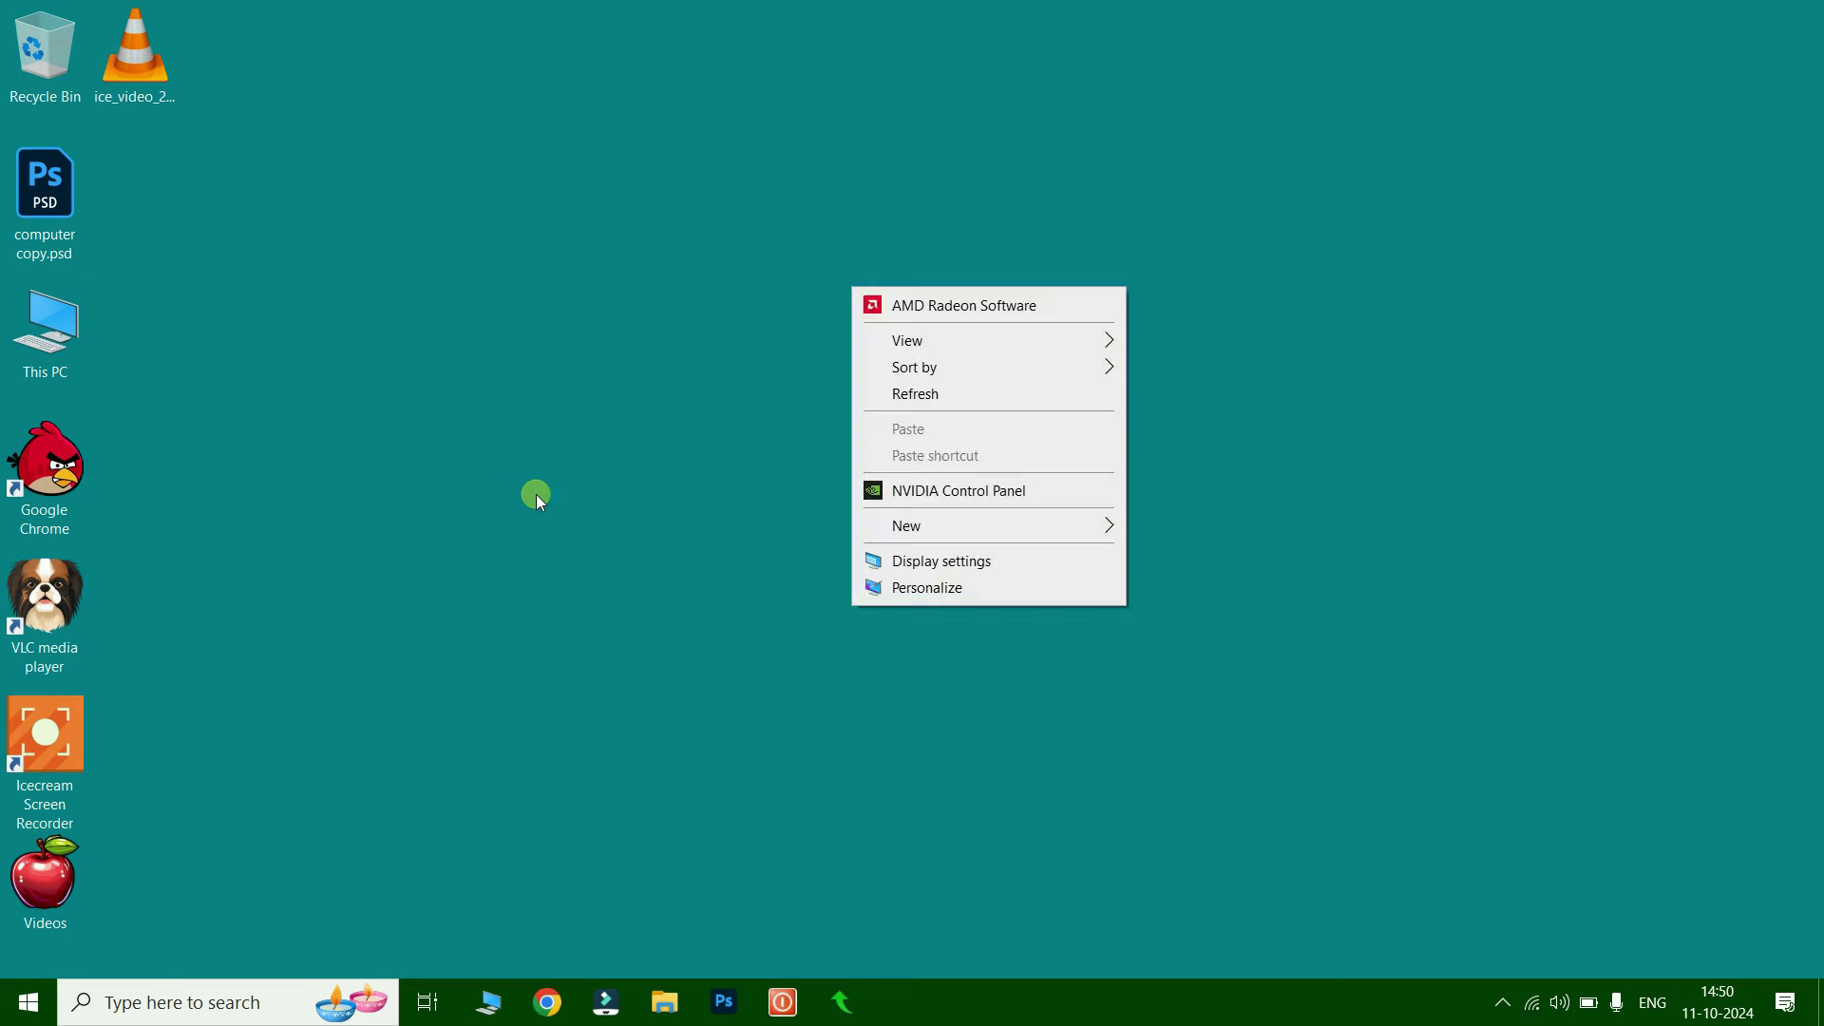
left_click(536, 494)
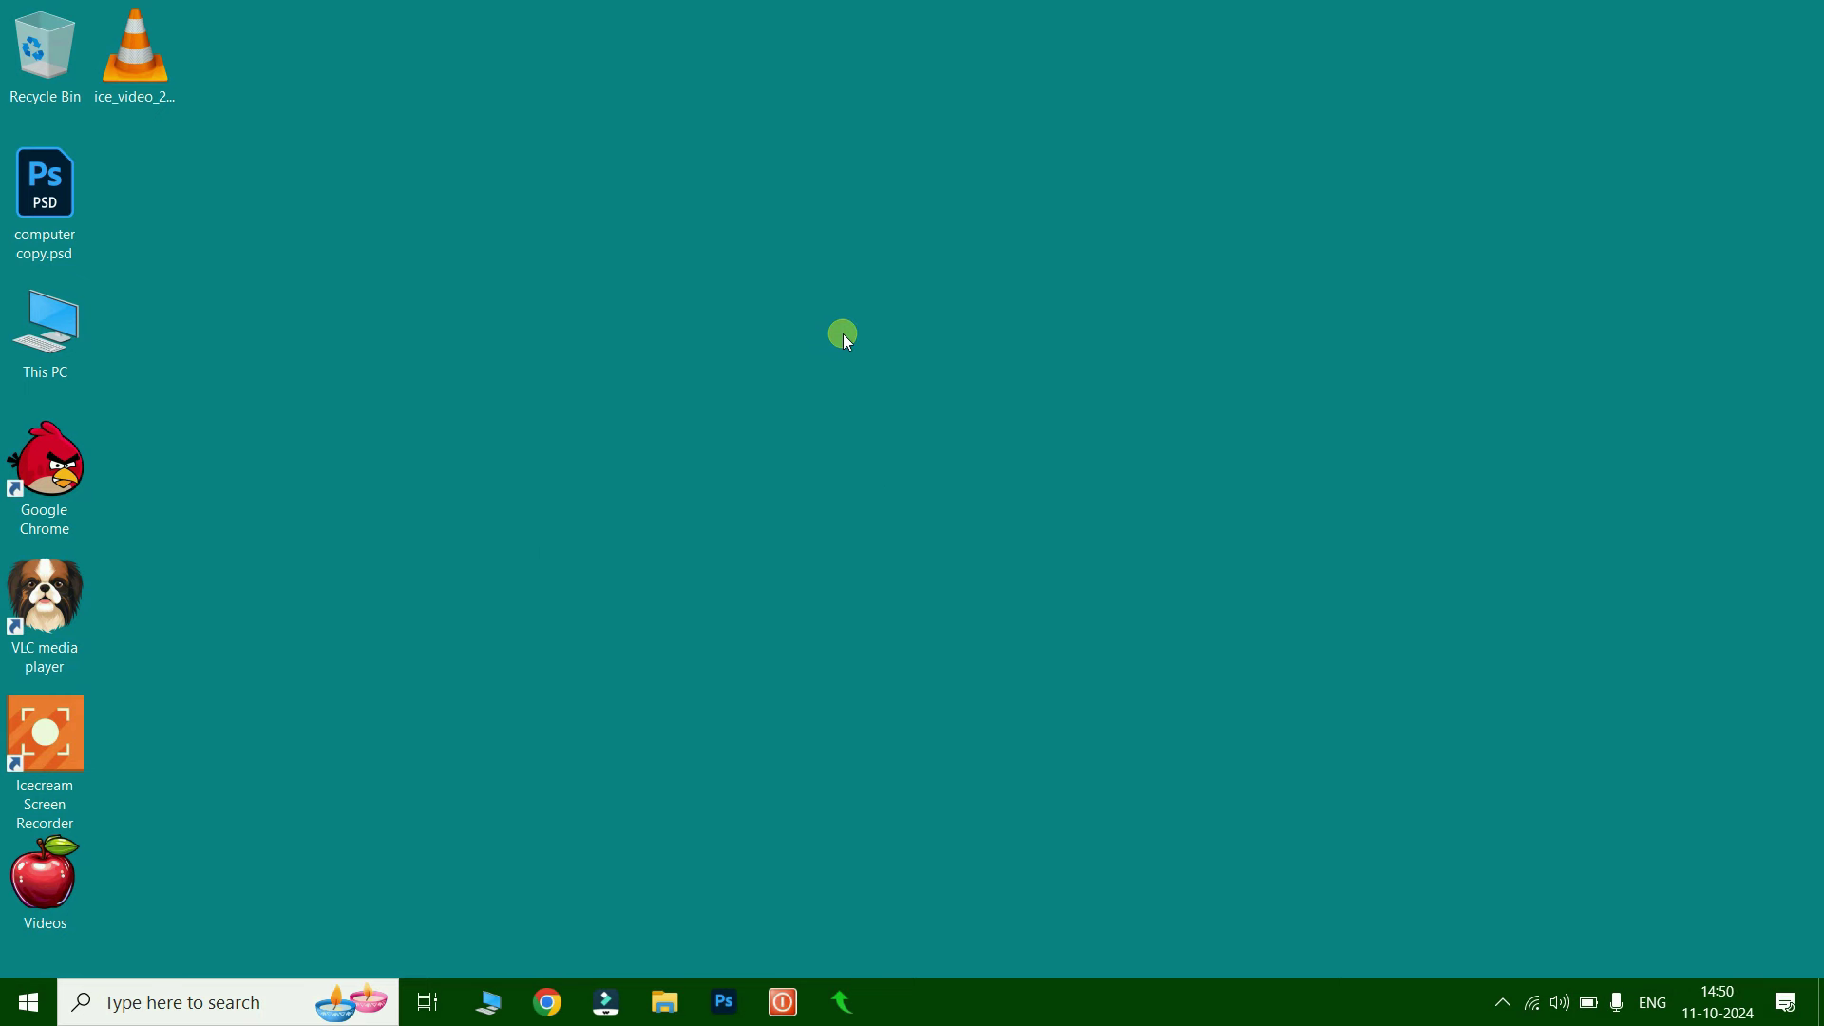
right_click(846, 338)
left_click(920, 639)
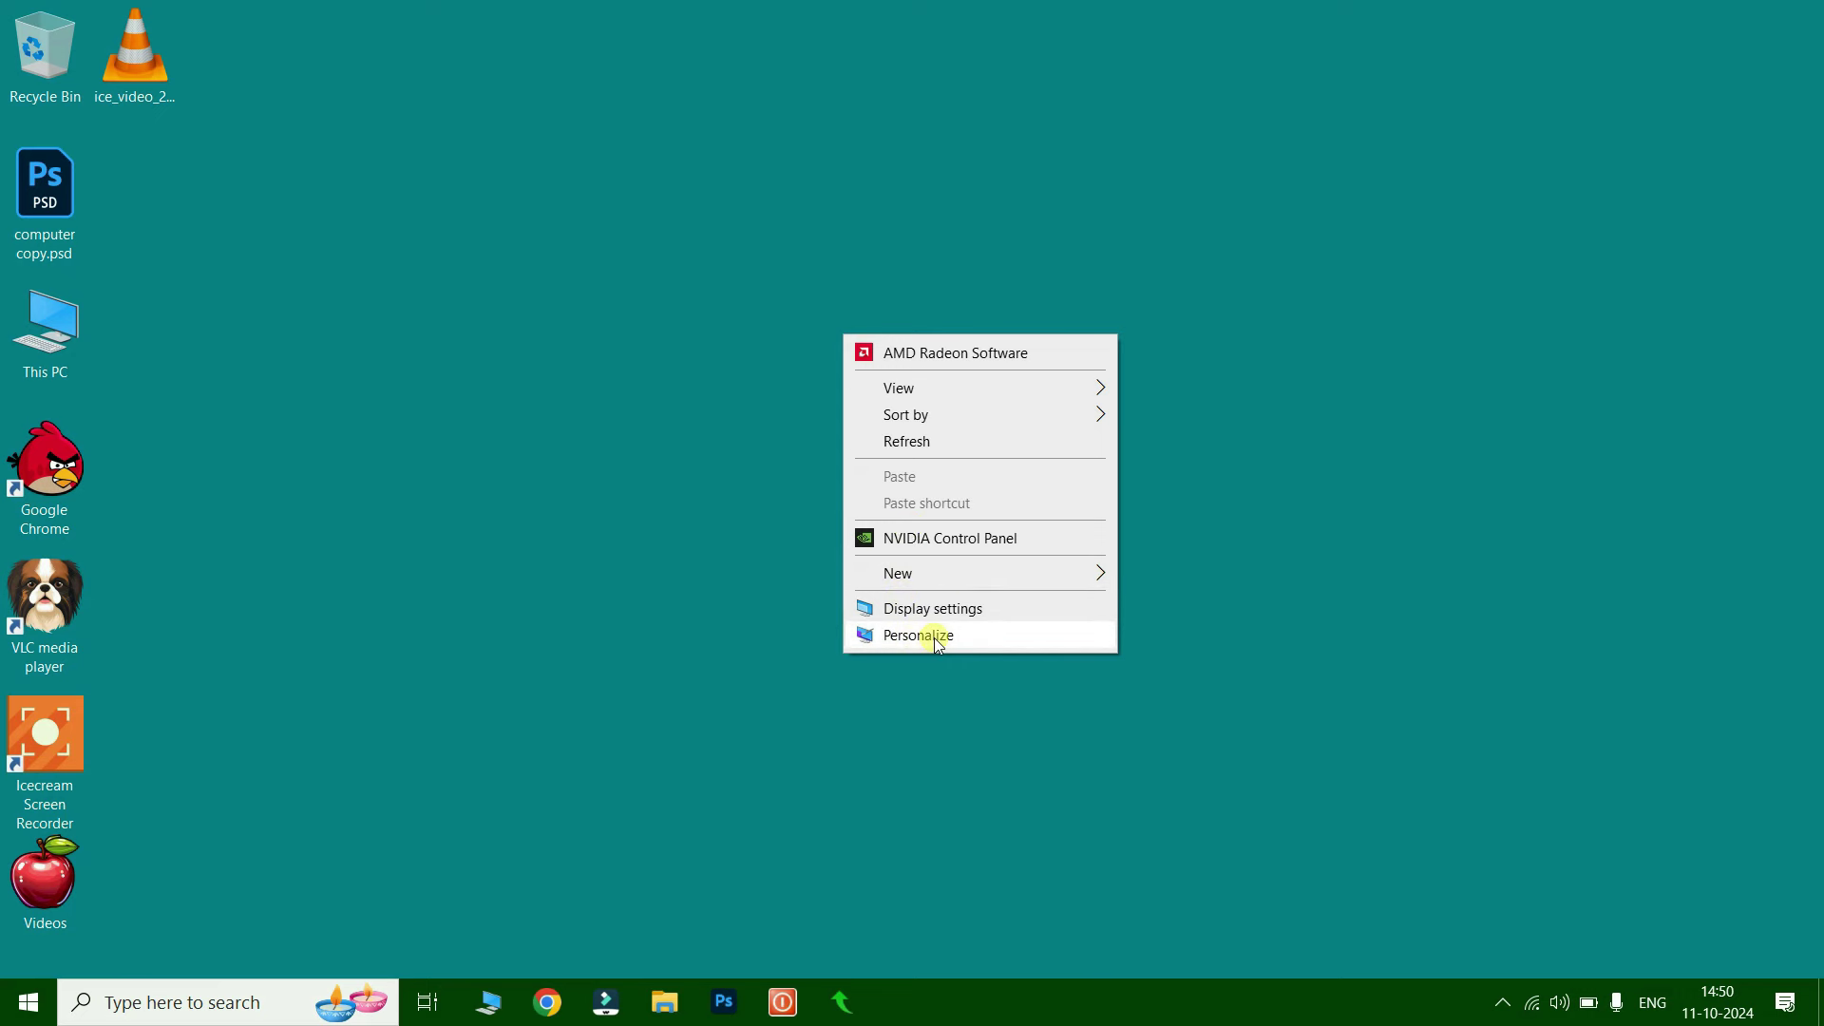
left_click(939, 642)
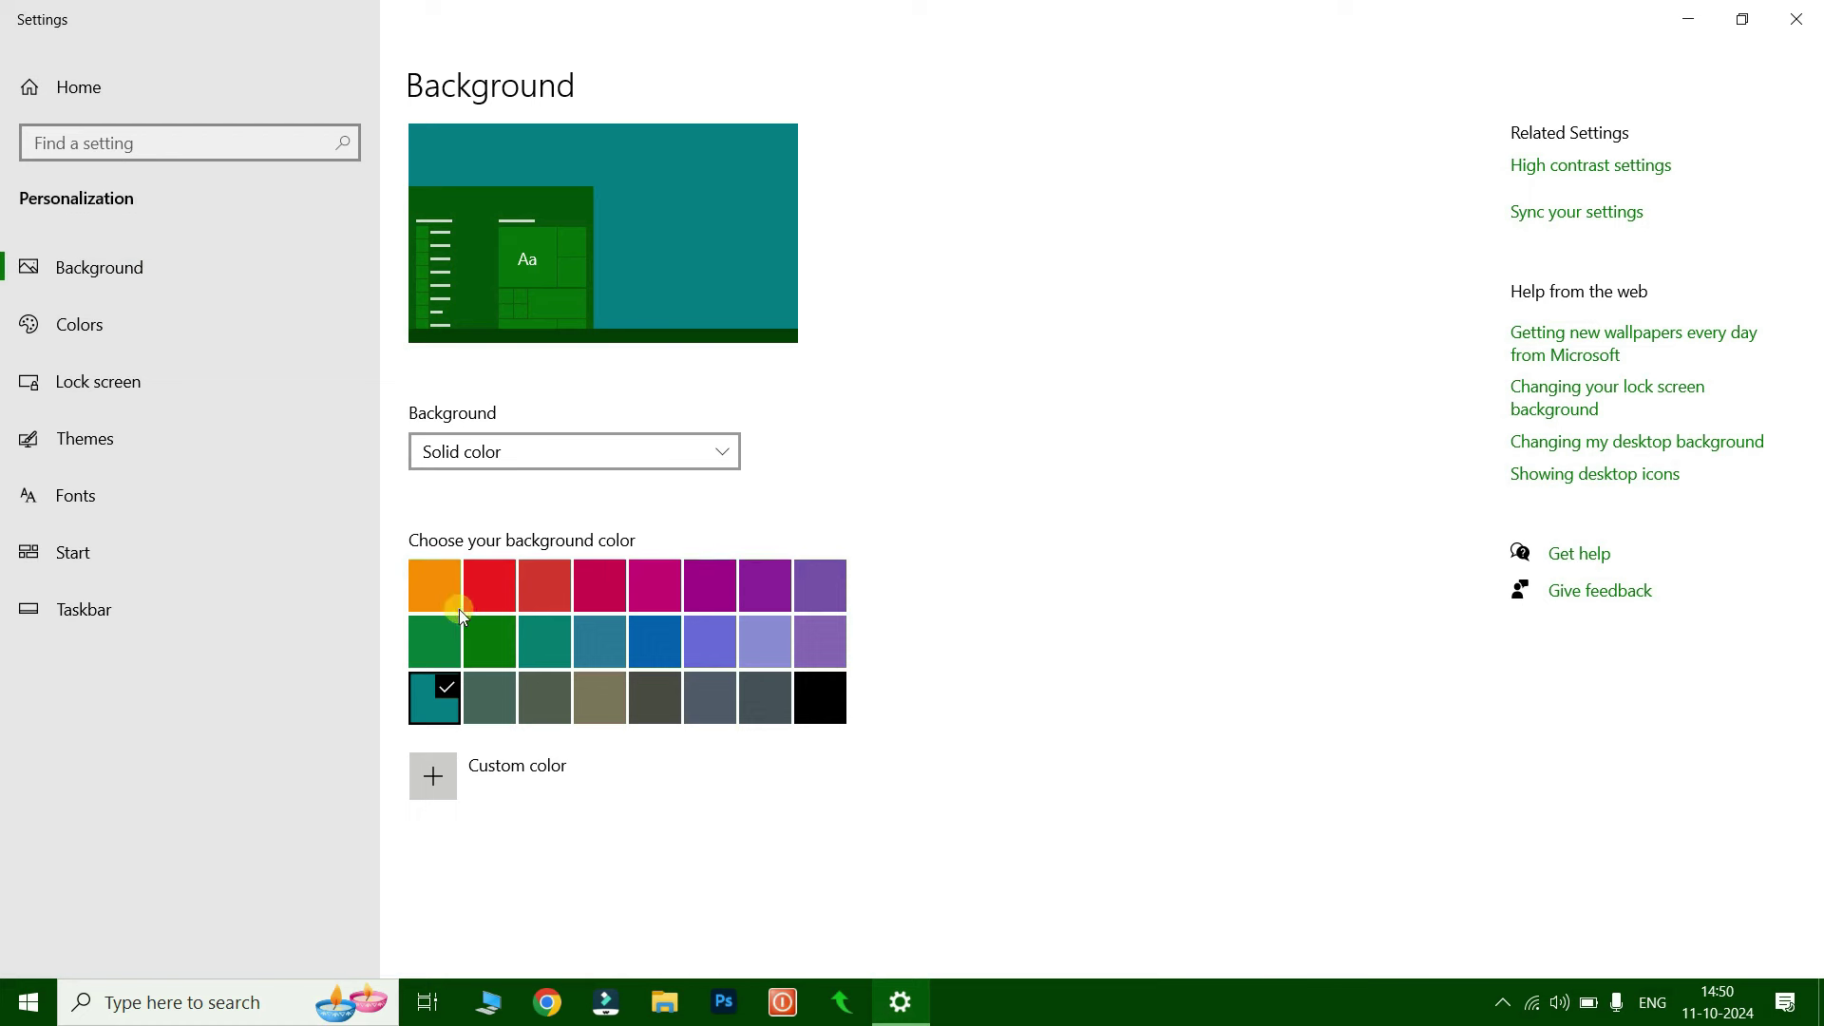
Set the desktop background to the picture of the woman in glasses.
left_click(486, 465)
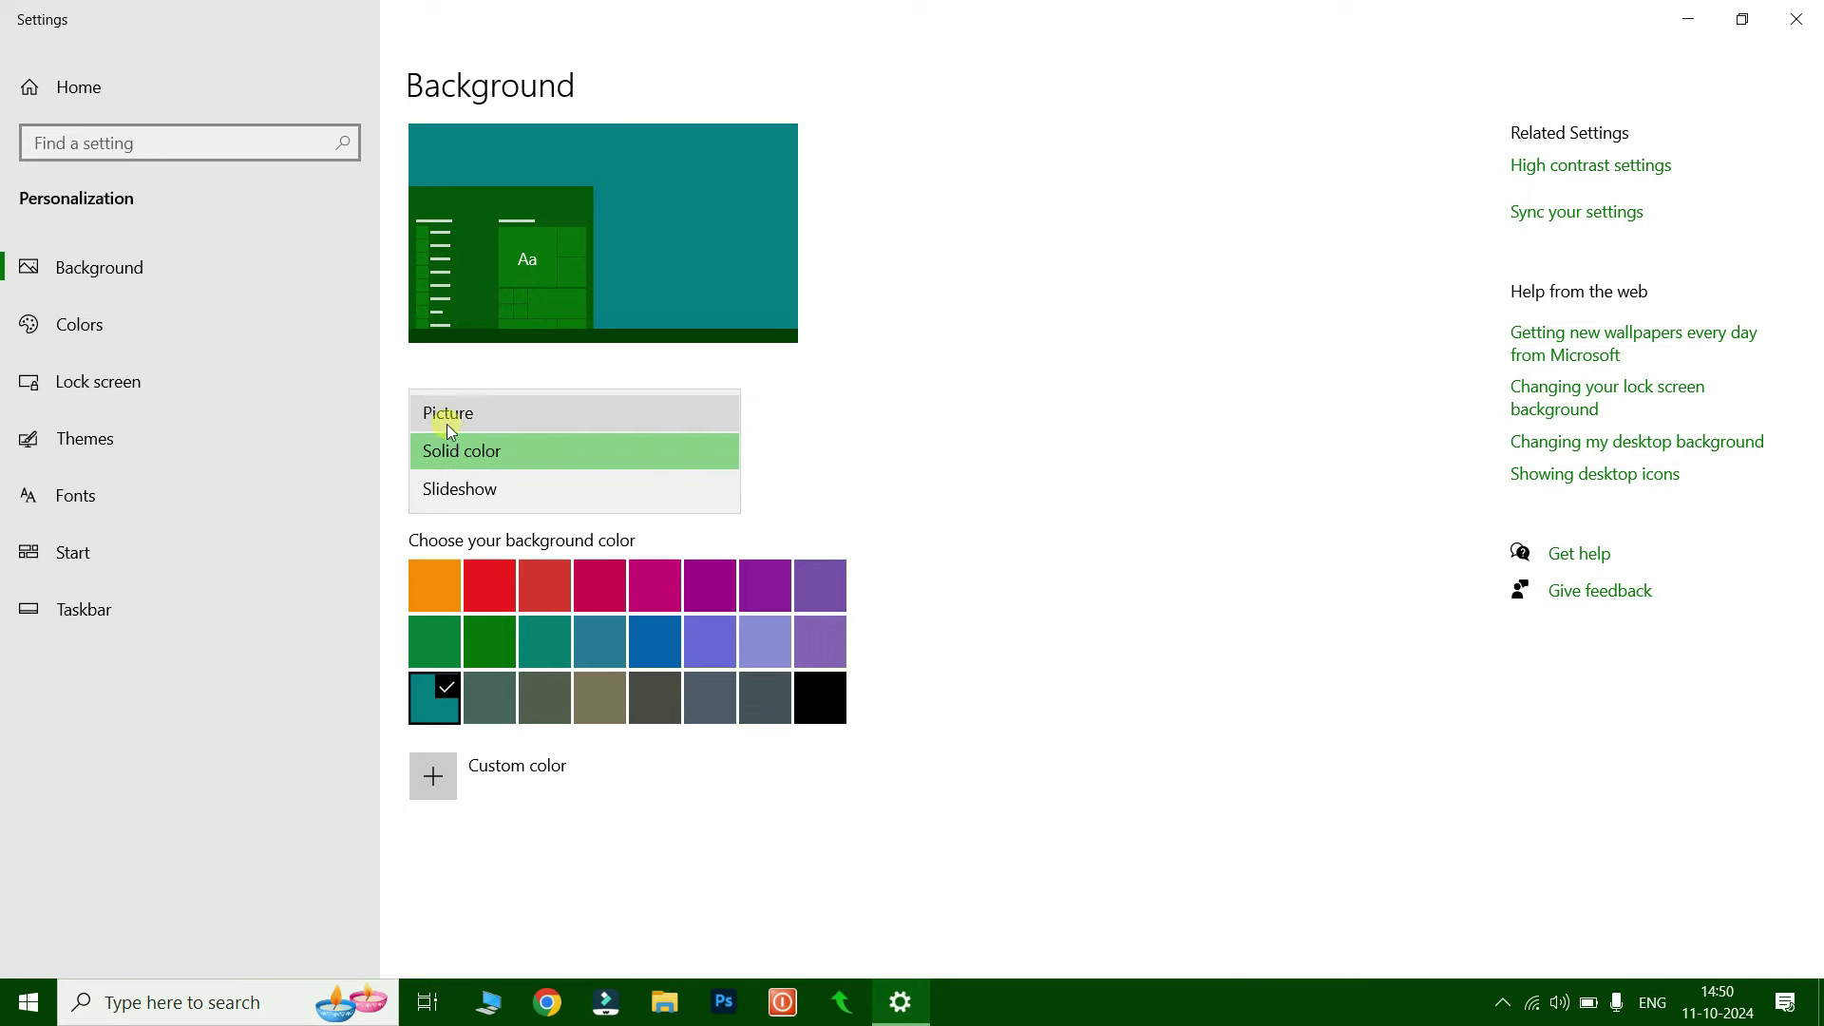
left_click(466, 416)
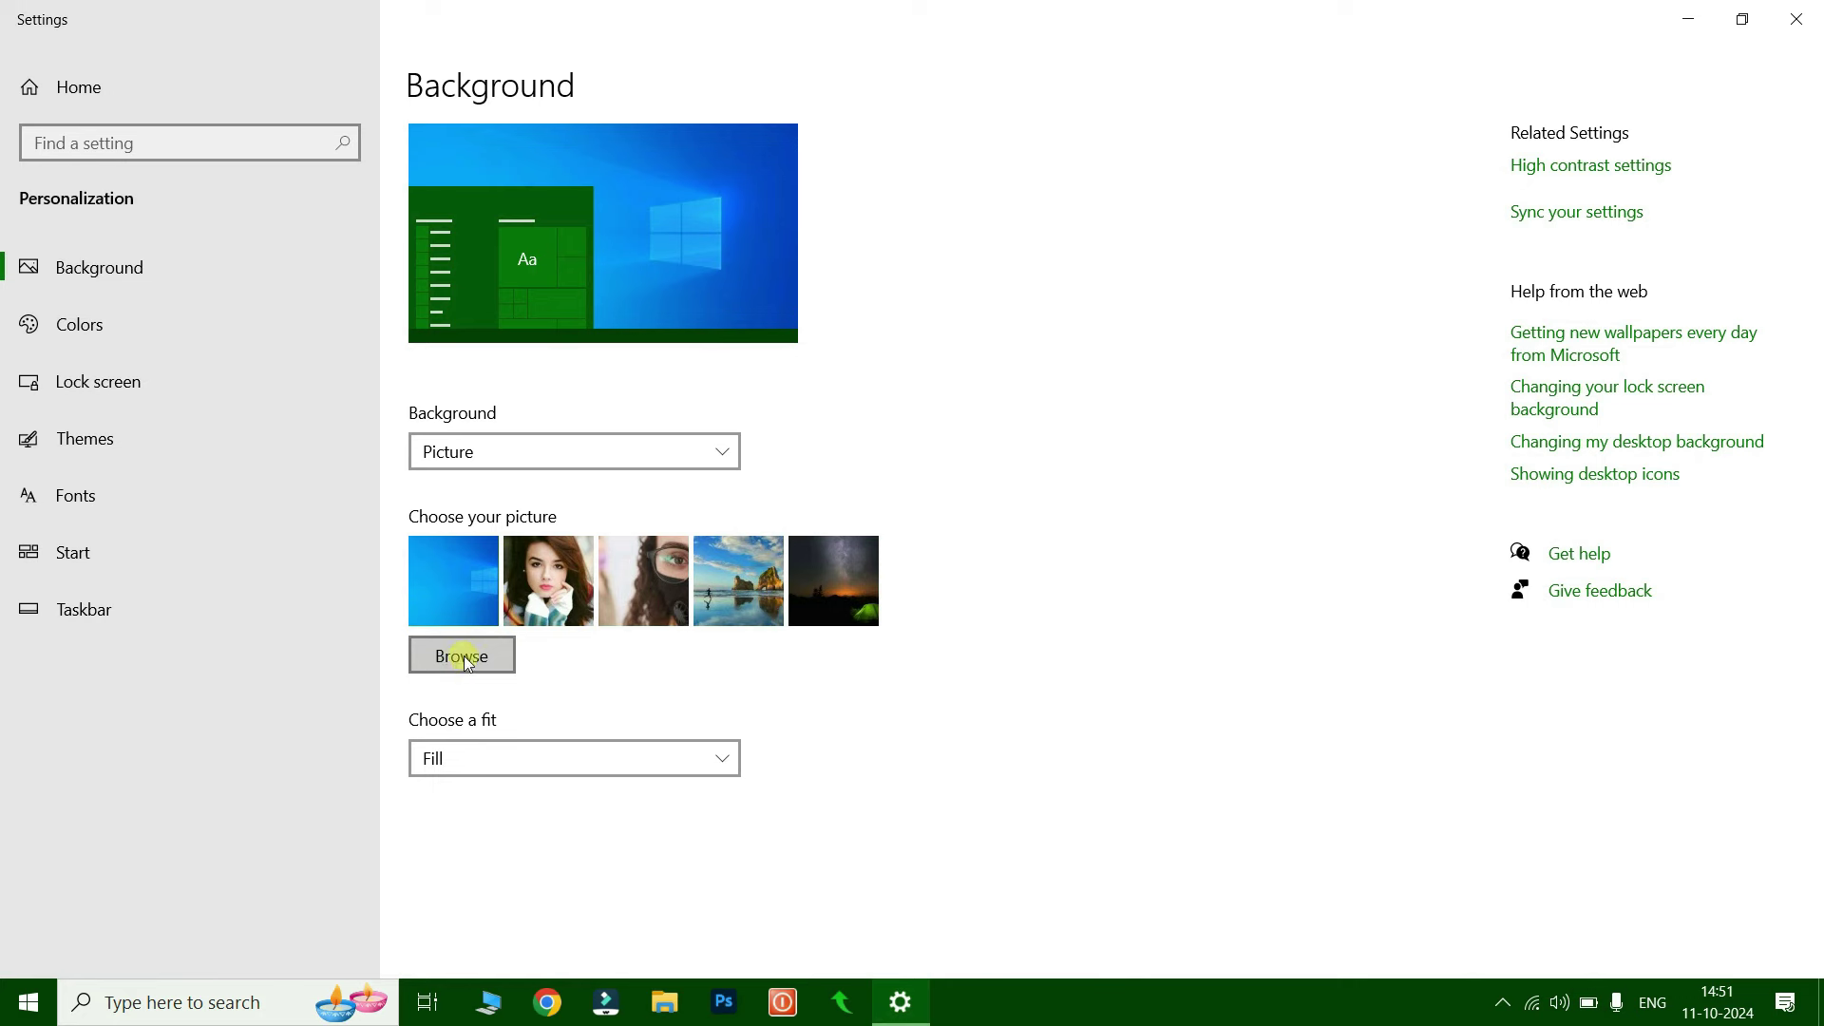
left_click(464, 656)
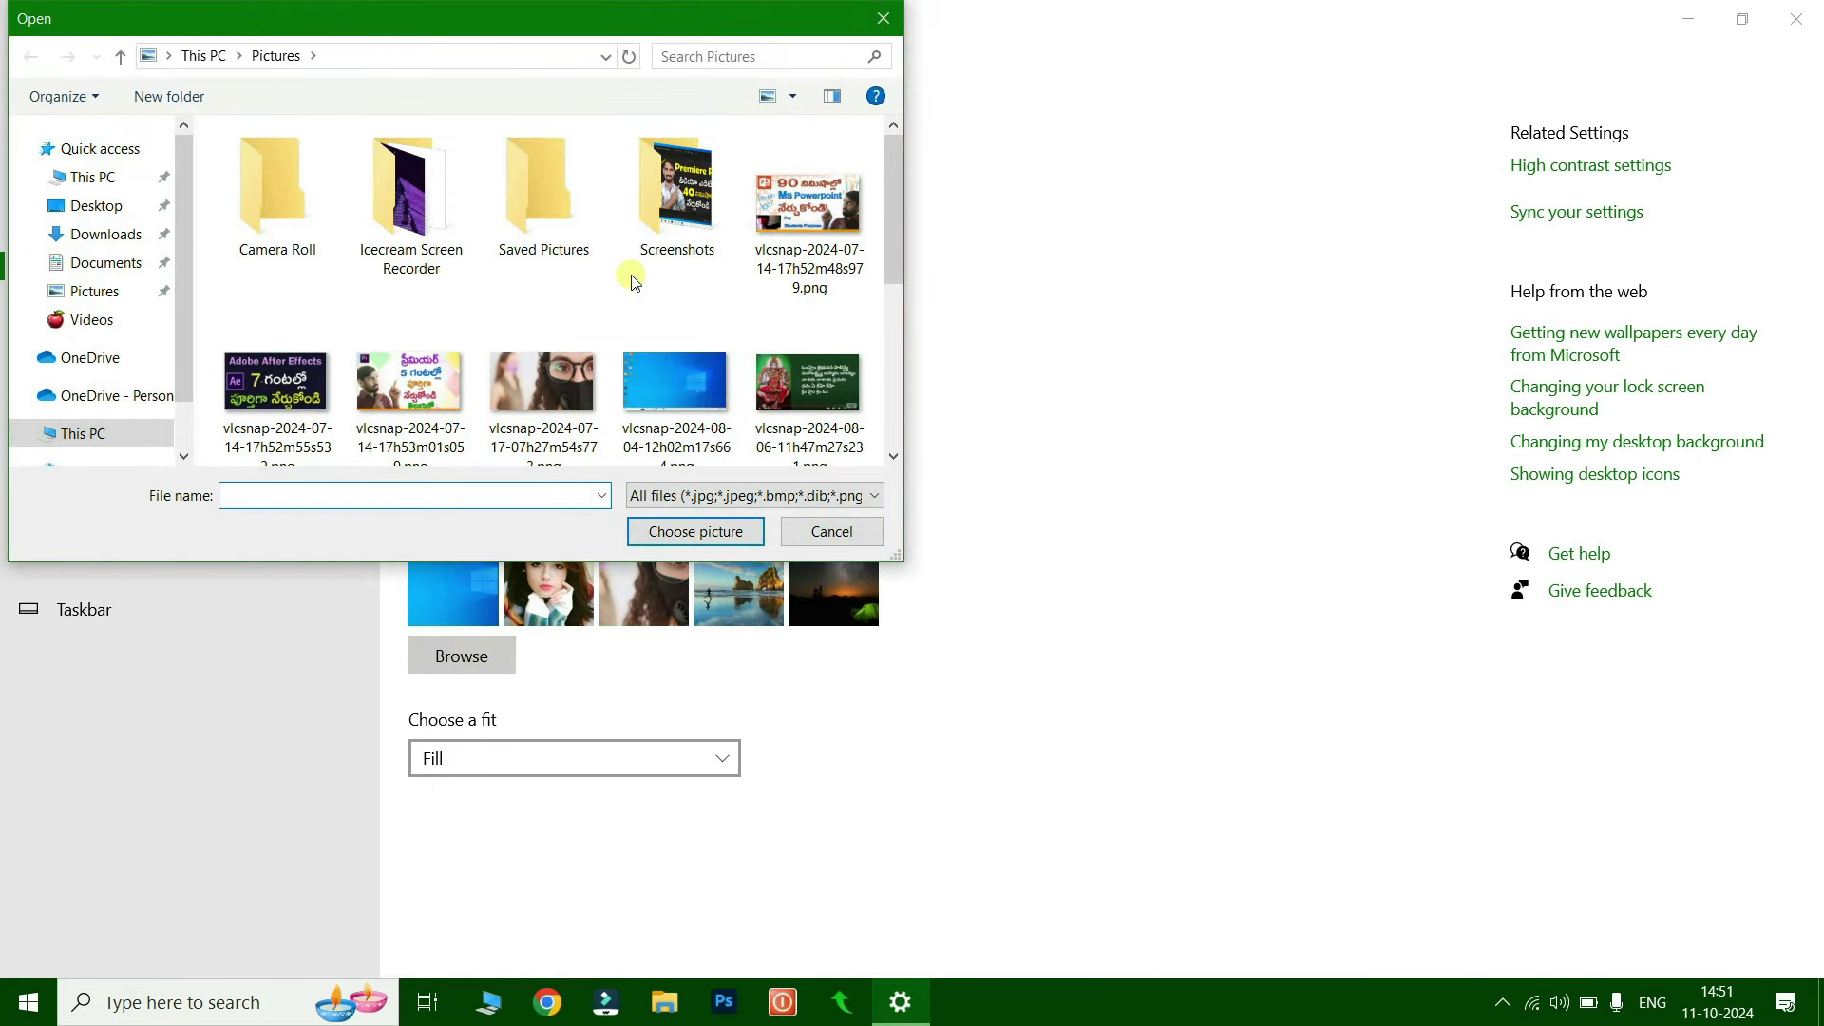
scroll(635, 281, "down", 5)
scroll(570, 323, "up", 5)
left_click(573, 334)
left_click(705, 537)
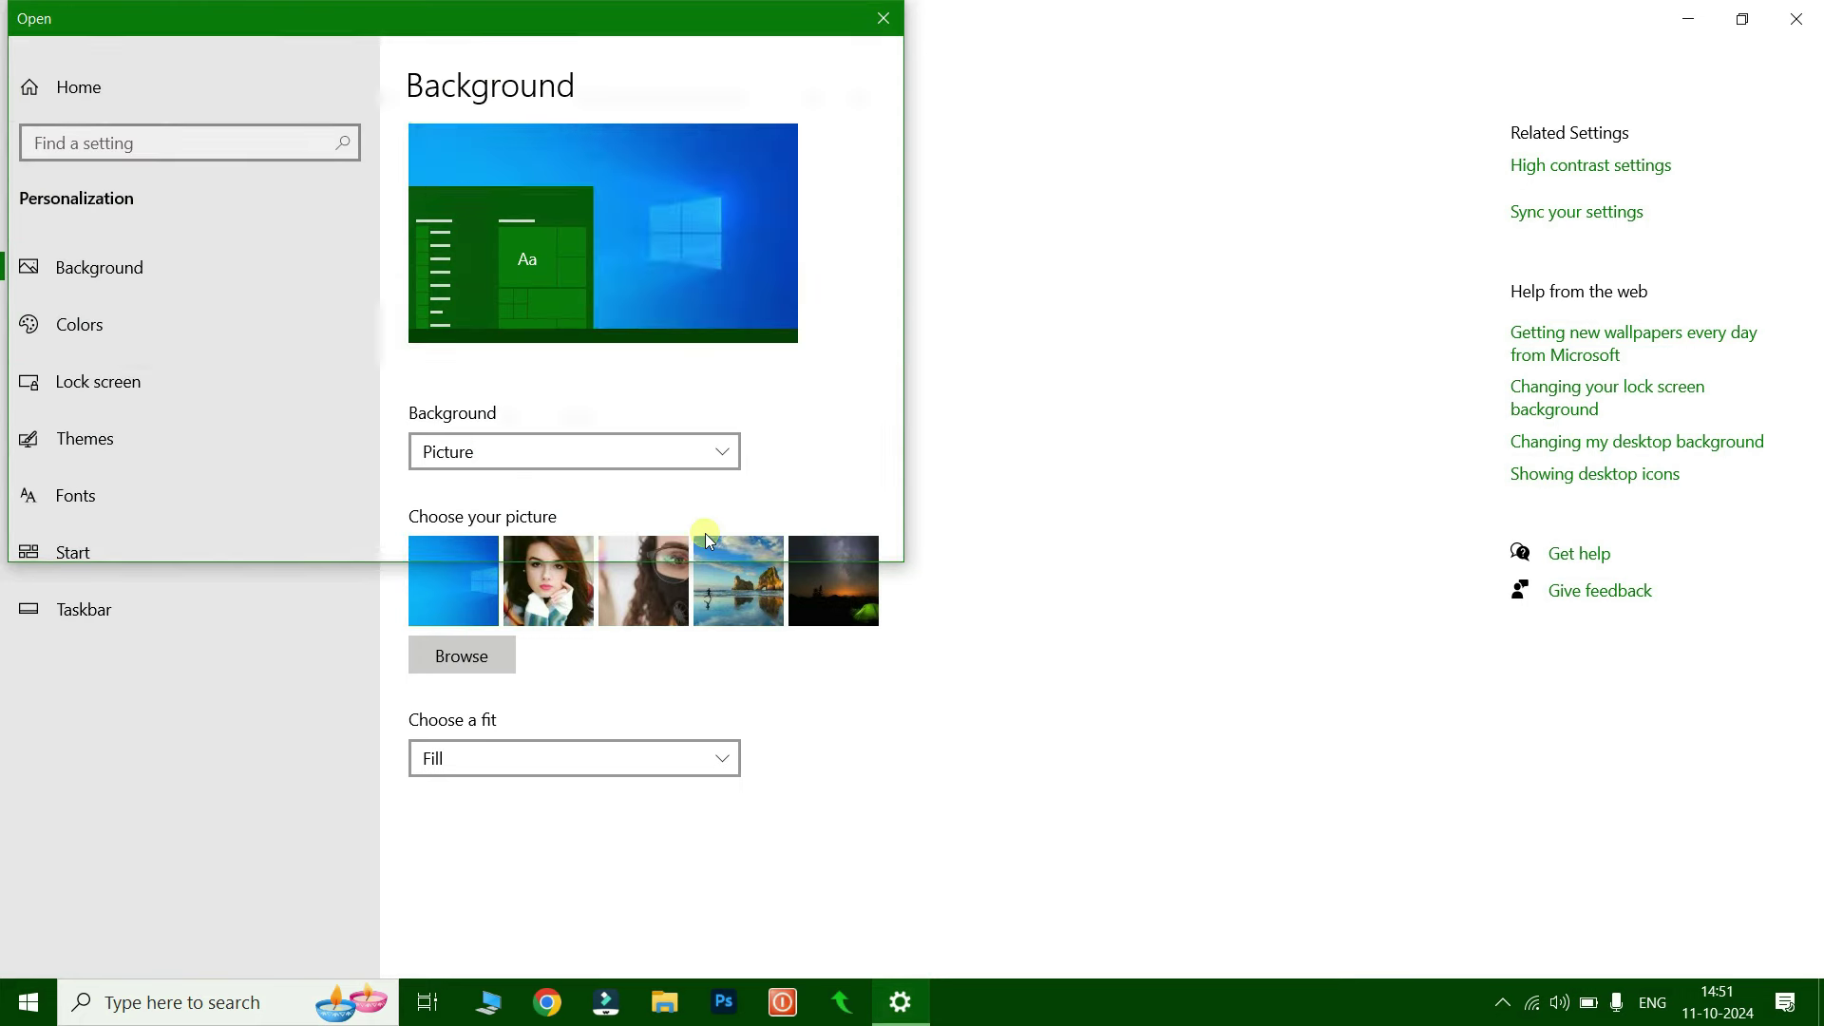
left_click(1690, 17)
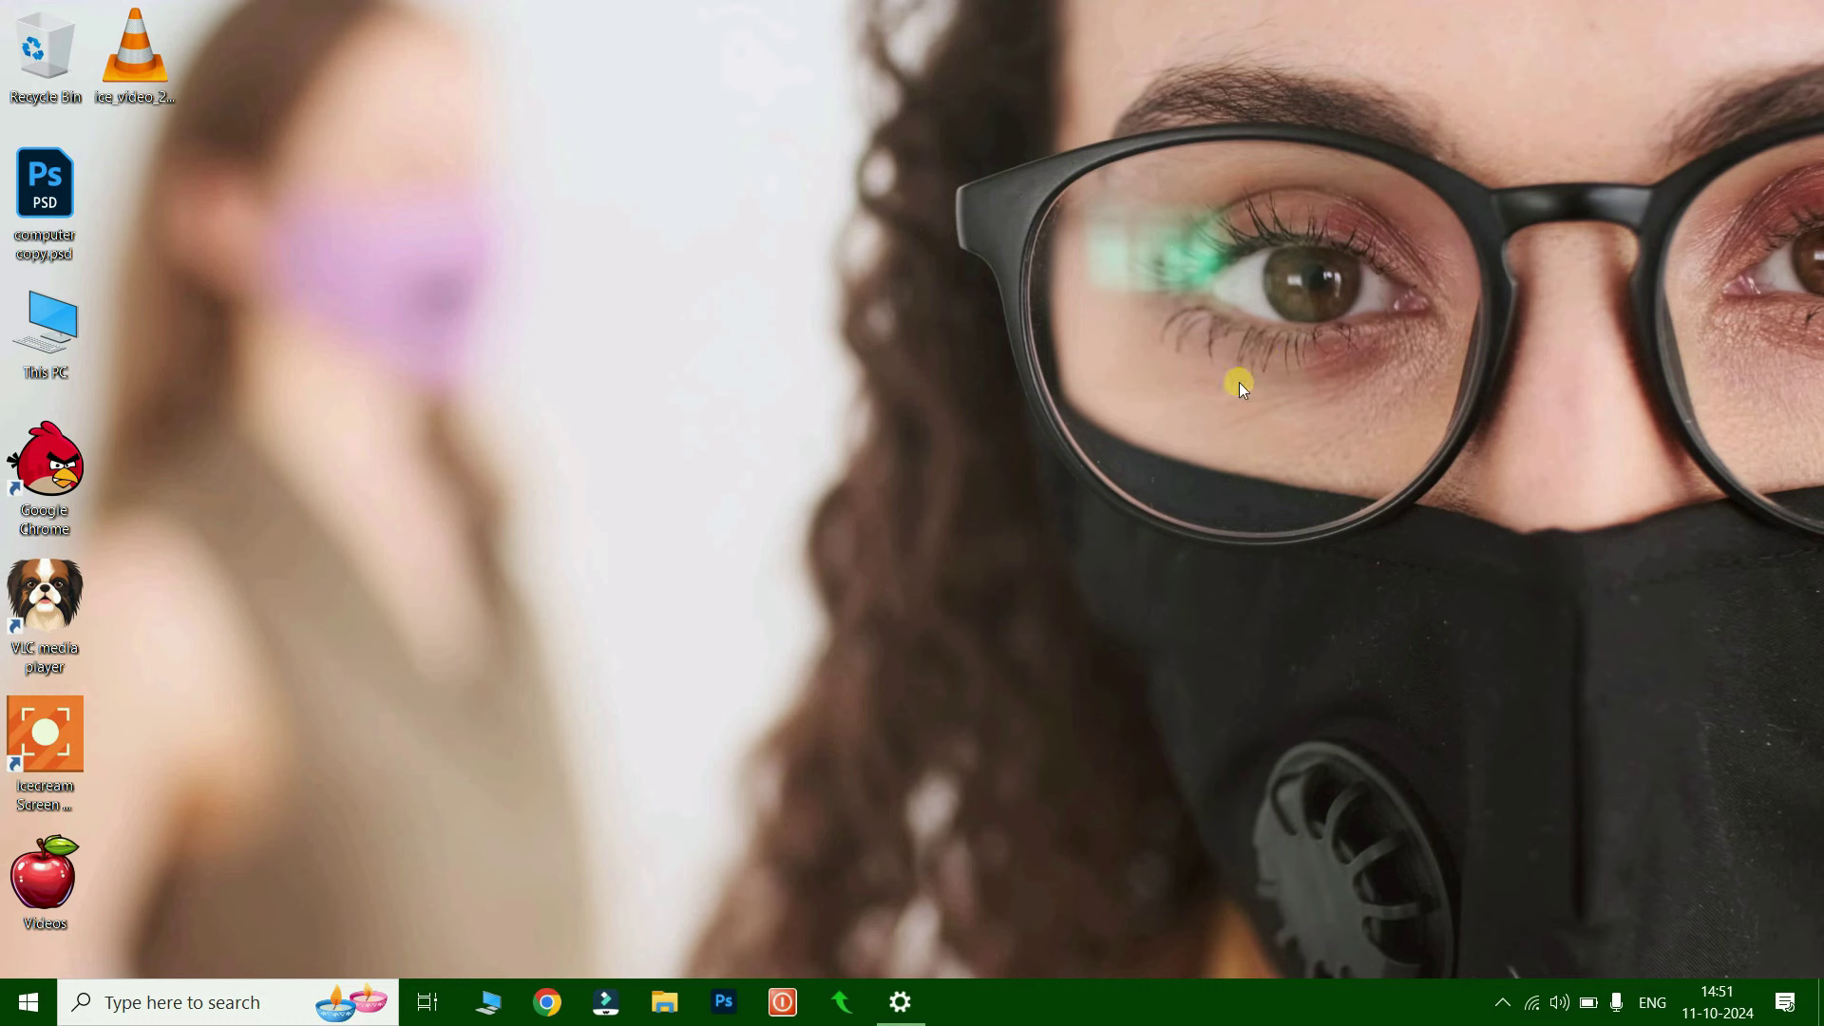
Switch the background to a solid crimson colour and check the desktop.
left_click(912, 1005)
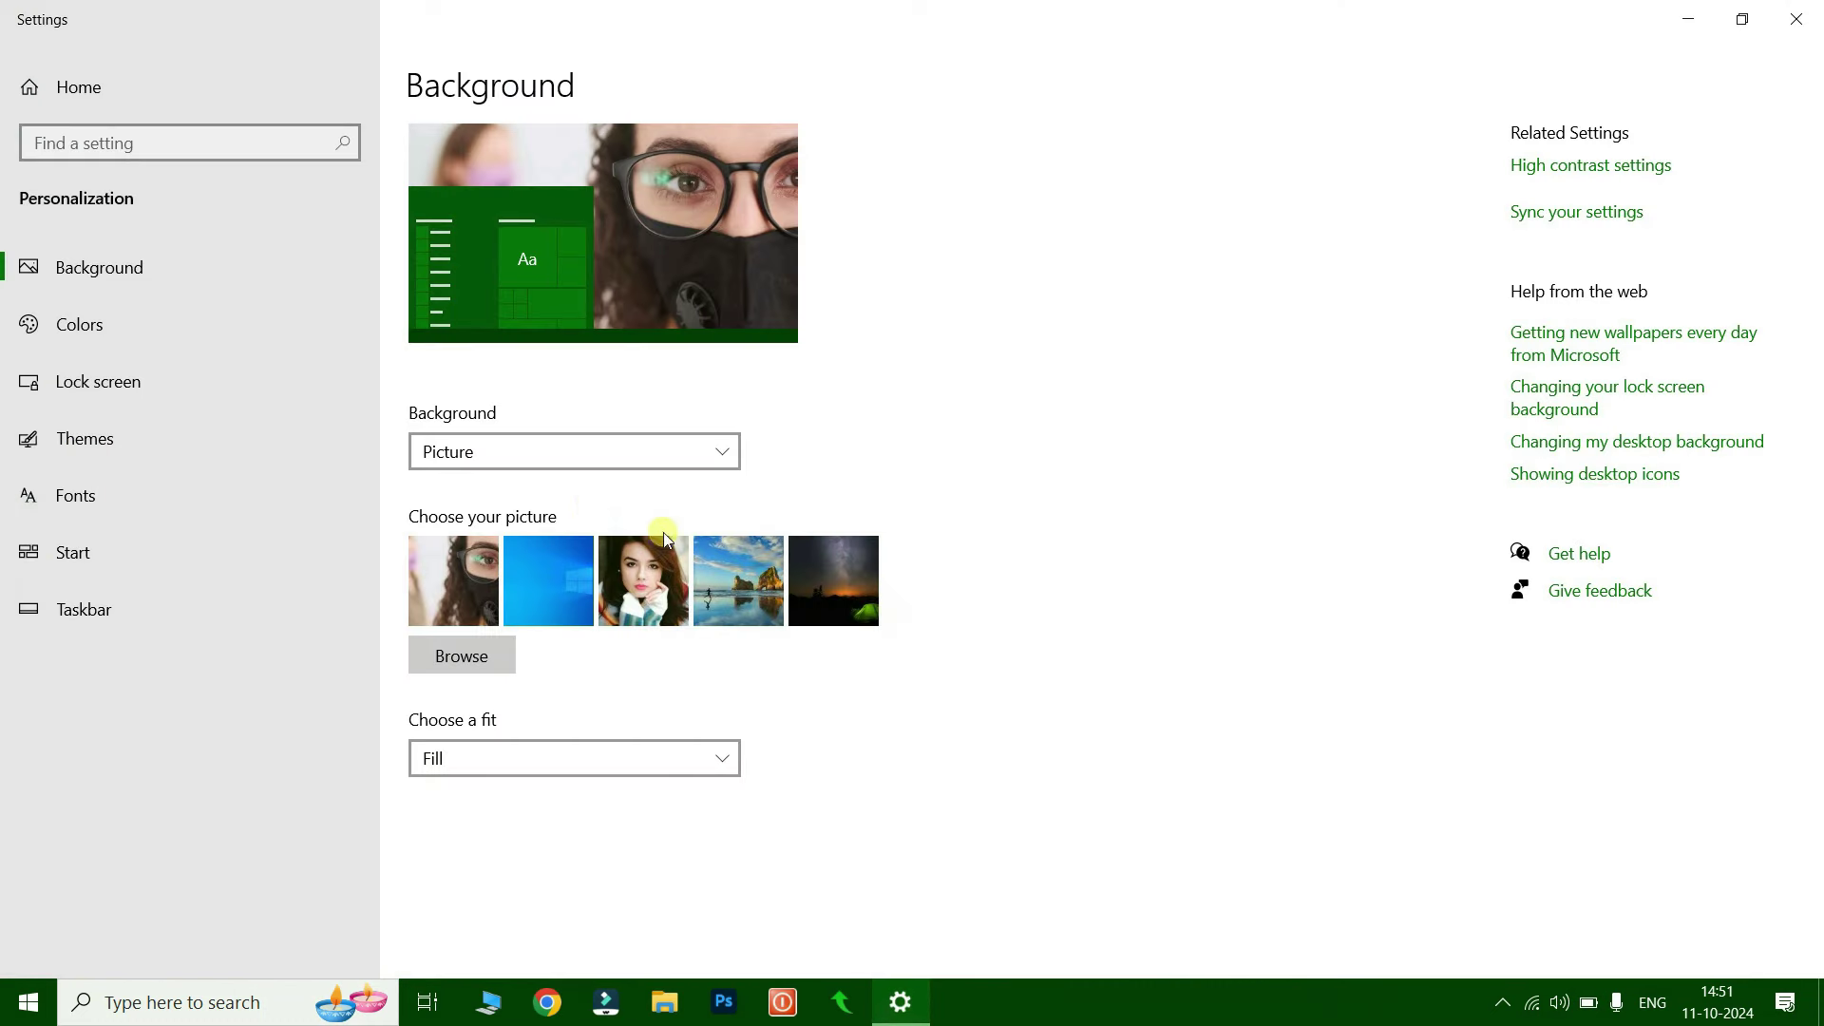
left_click(574, 458)
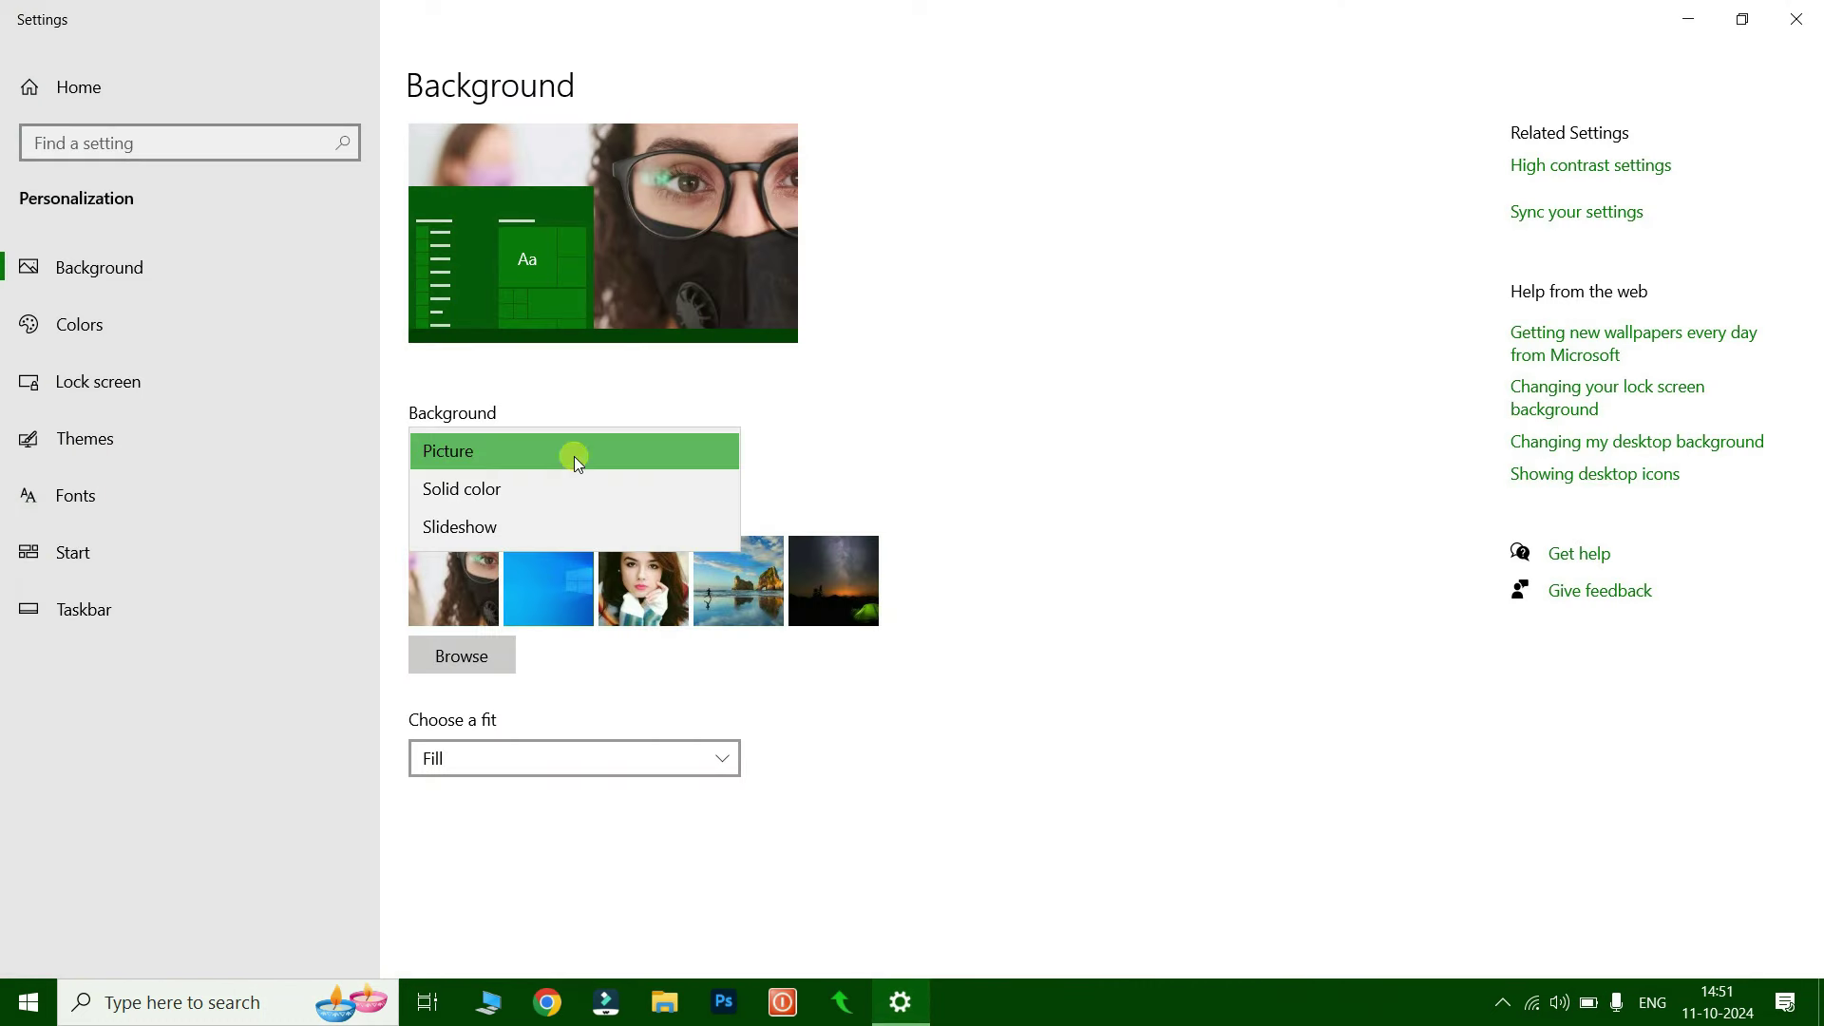
left_click(489, 491)
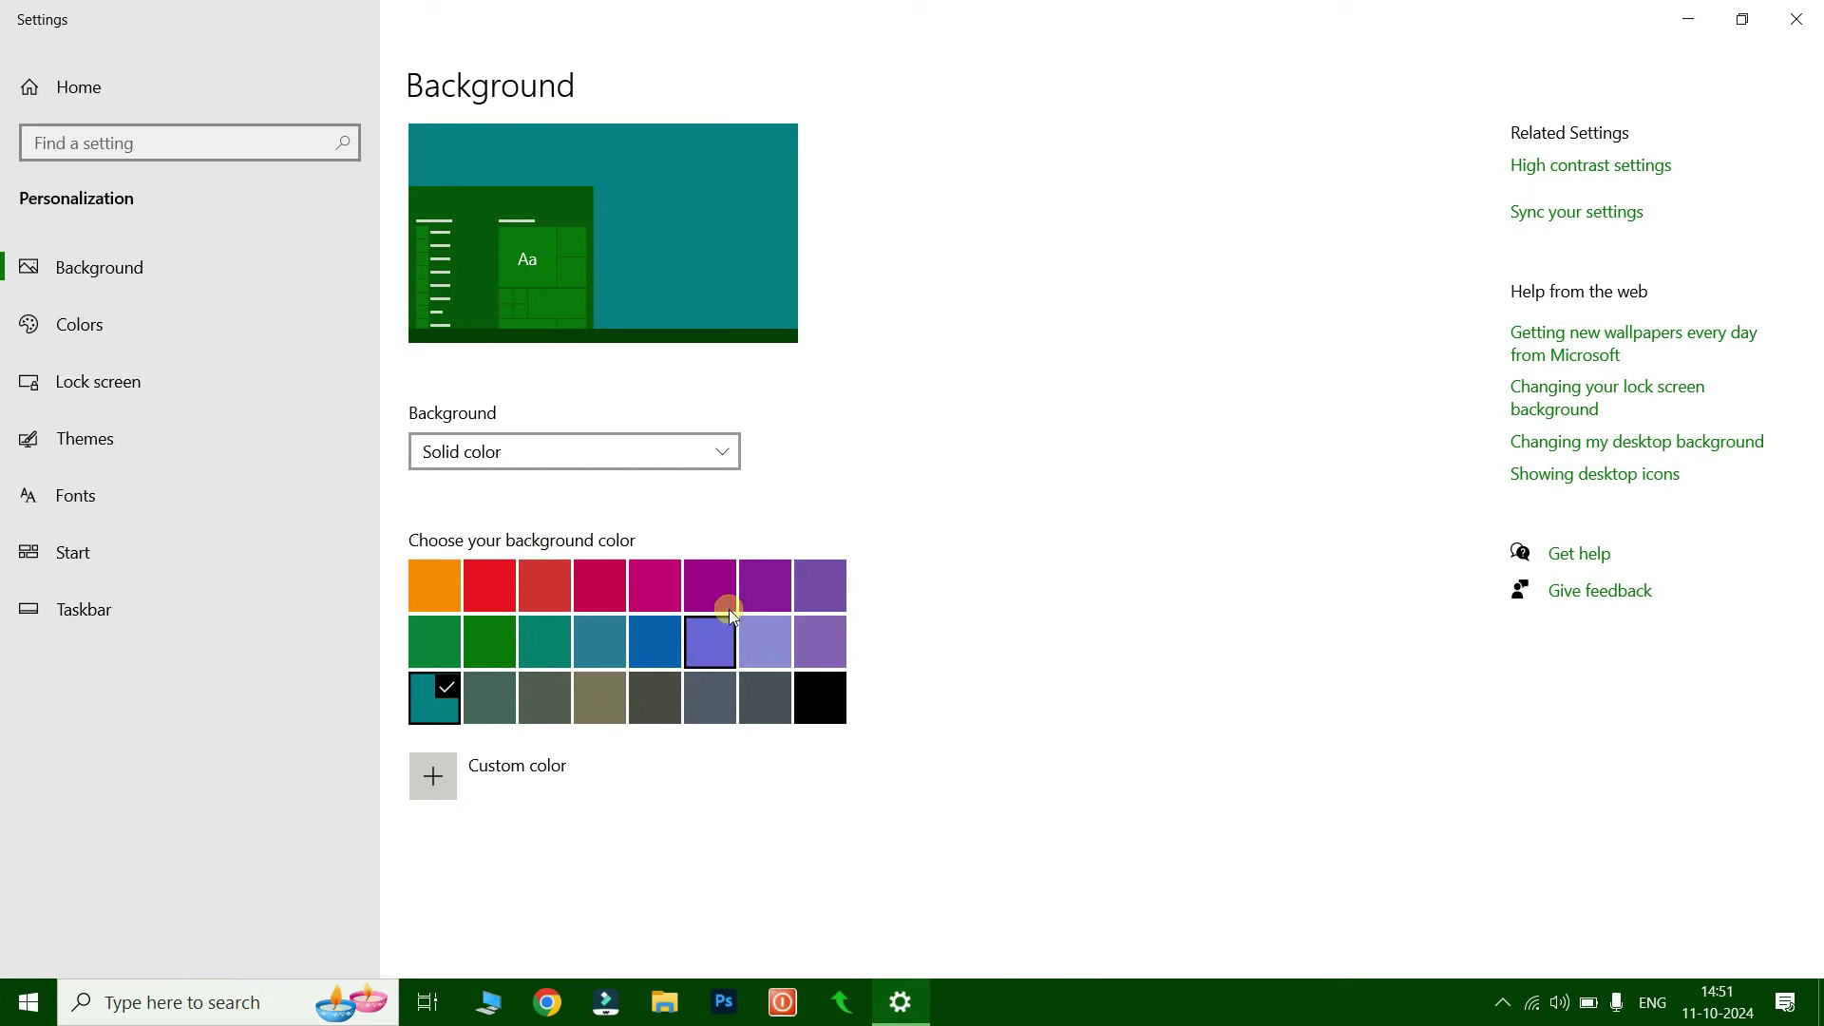
left_click(616, 591)
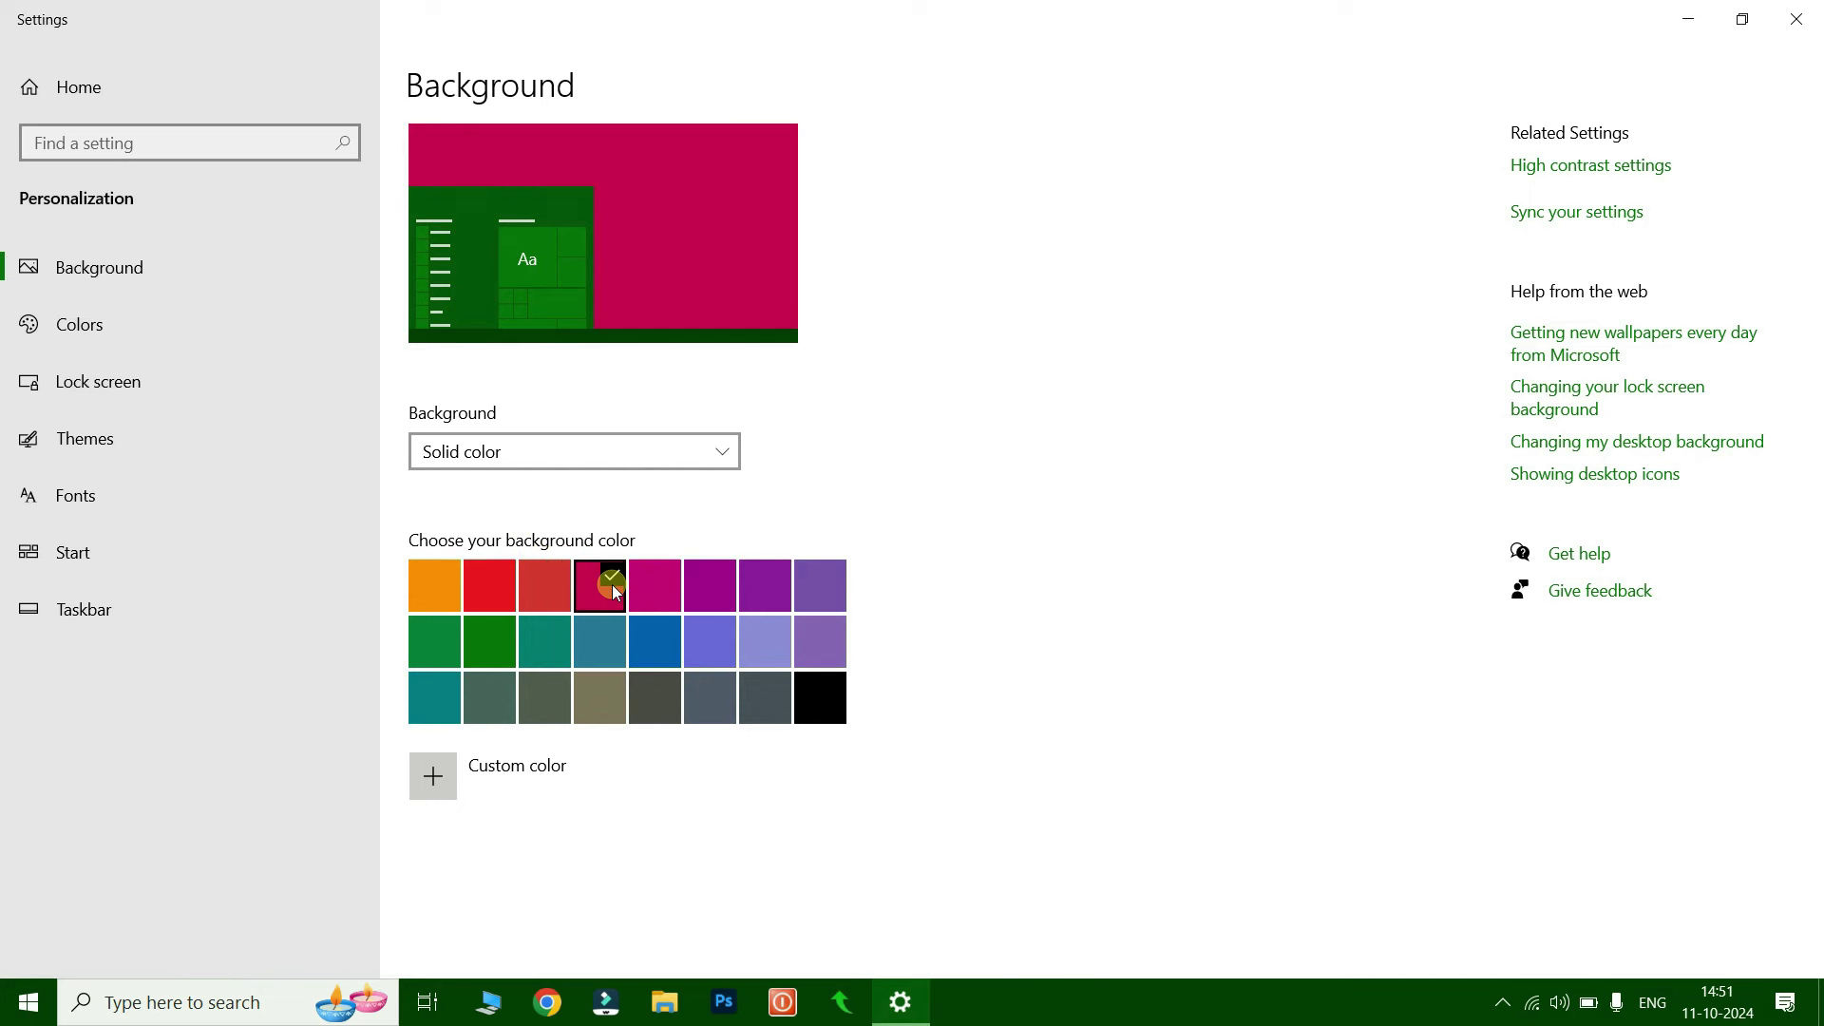
left_click(900, 1002)
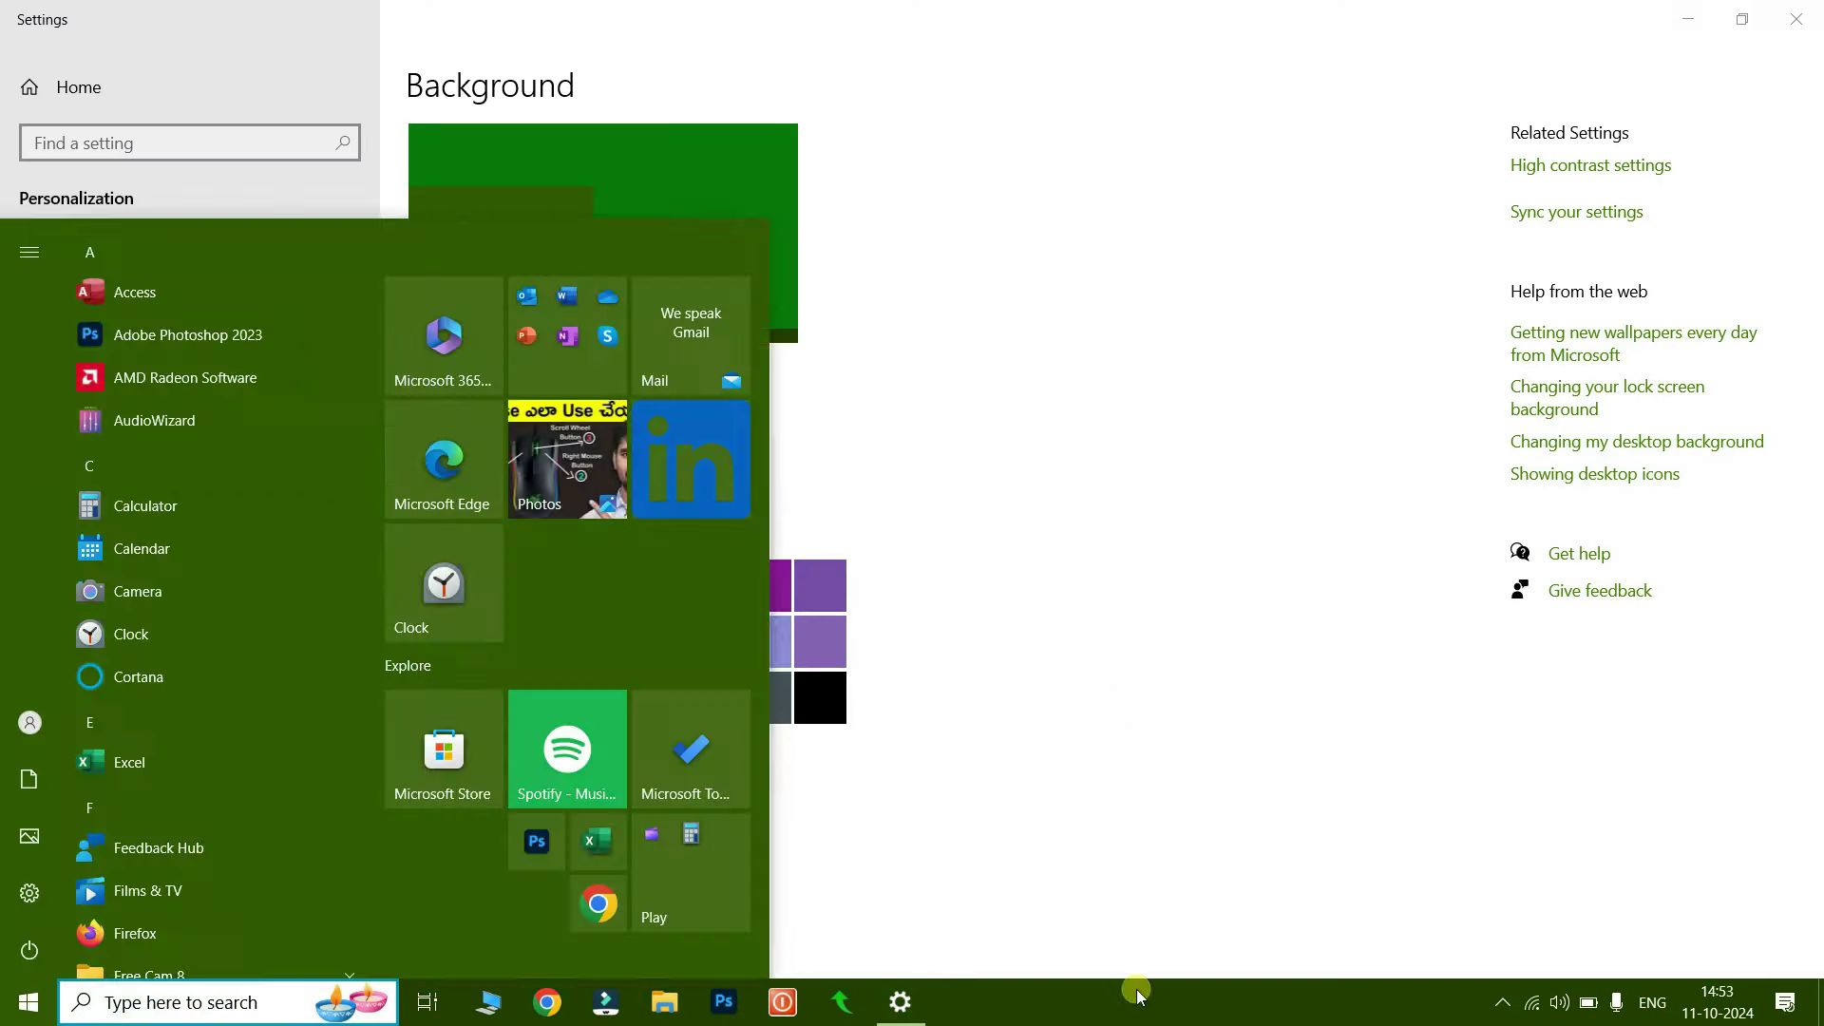
left_click(1160, 687)
Go to Colors and set the accent colour to purple.
left_click(21, 996)
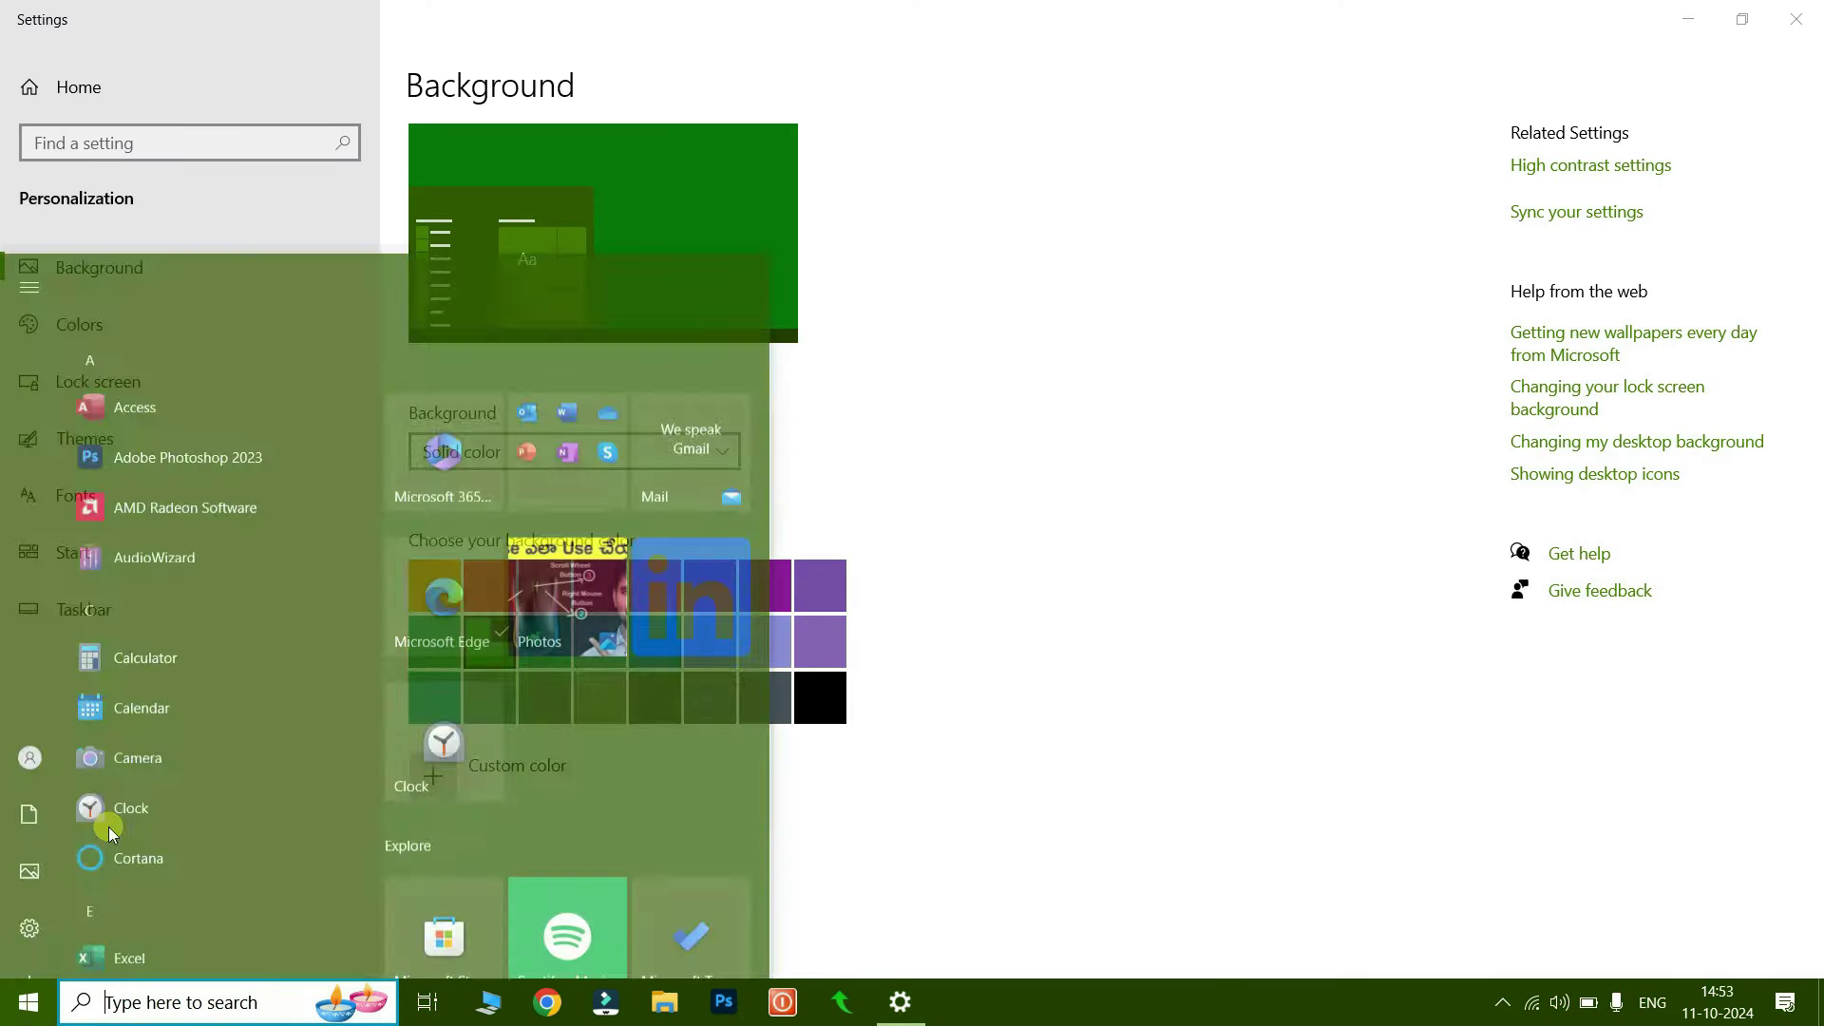
left_click(1270, 484)
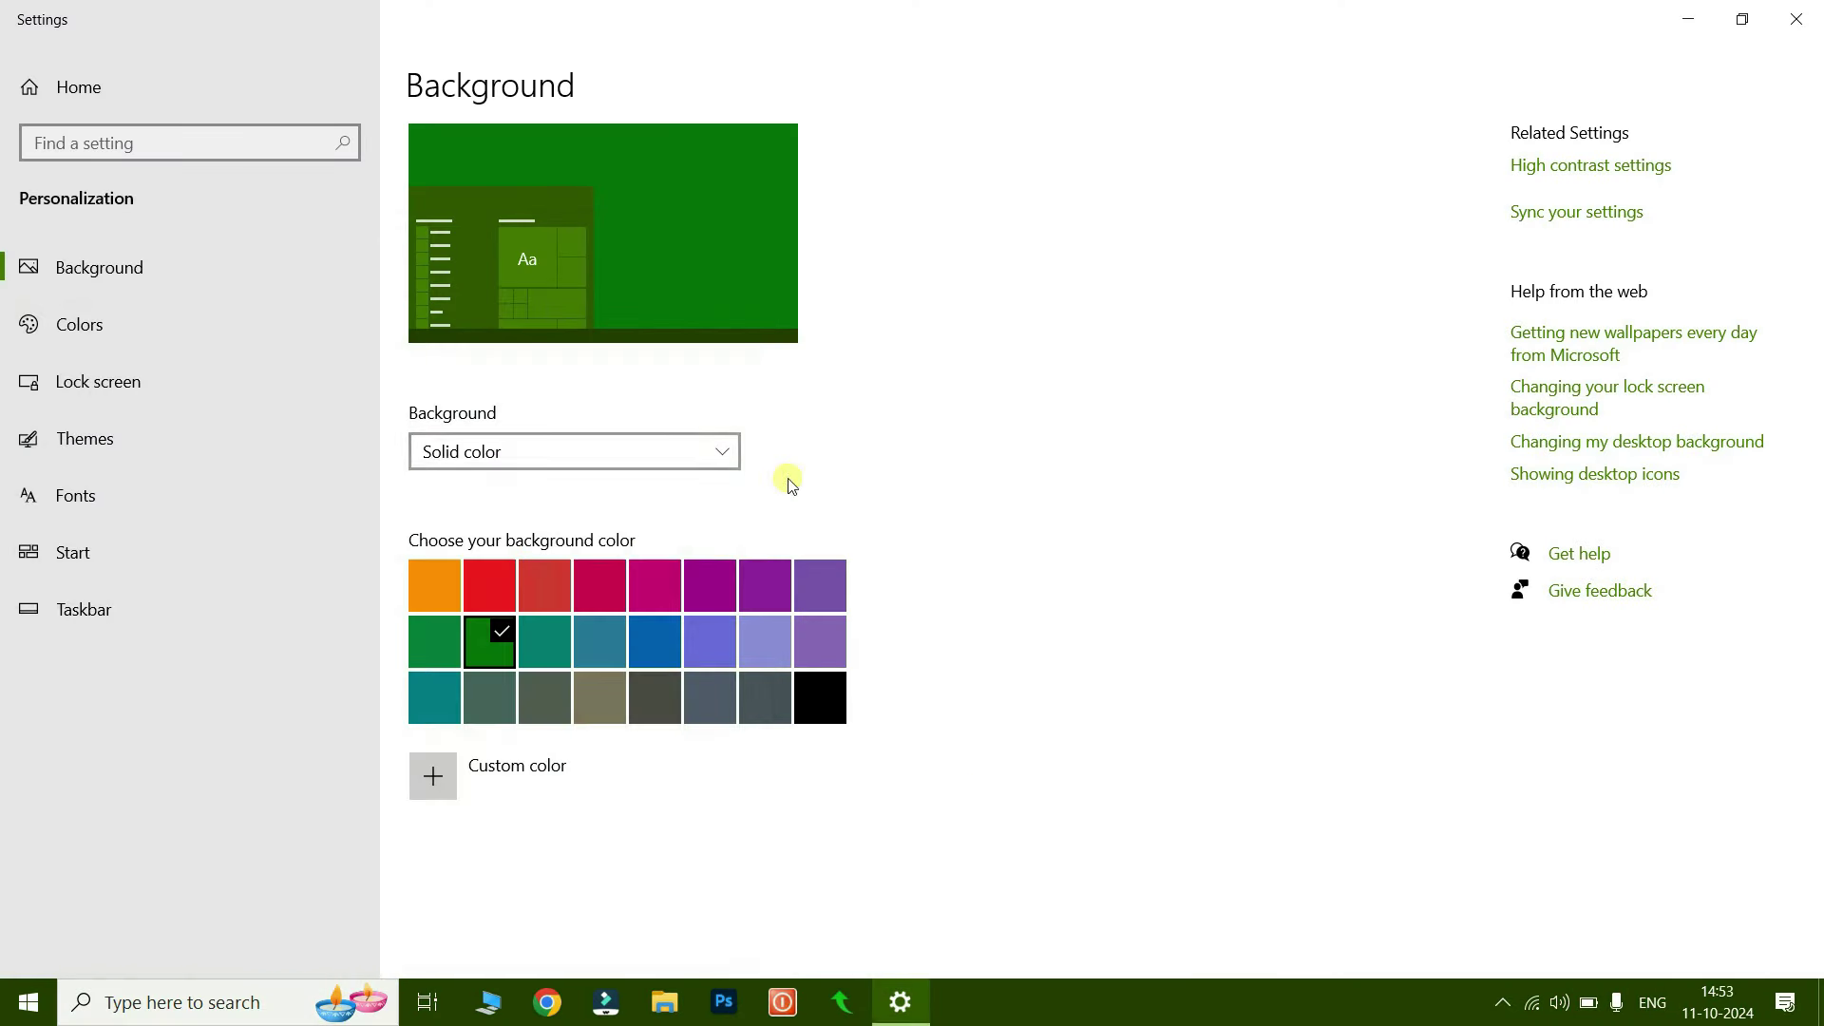
left_click(95, 332)
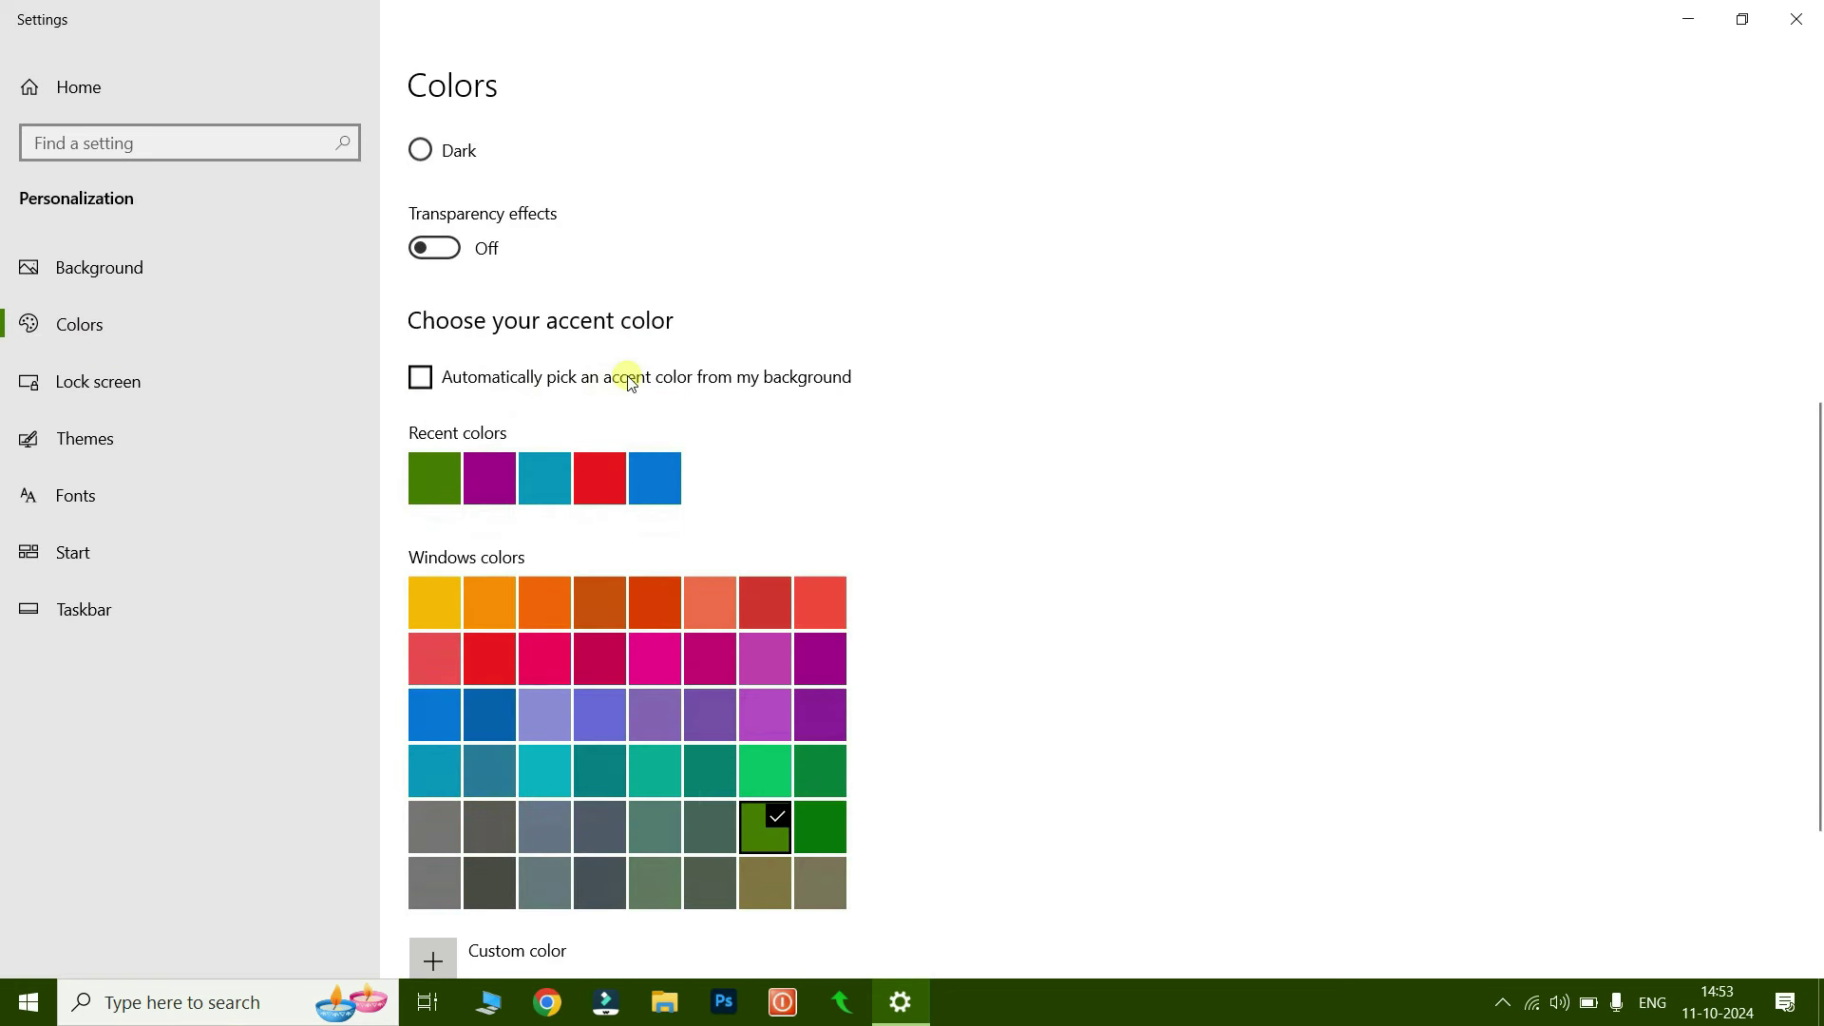
scroll(630, 380, "down", 3)
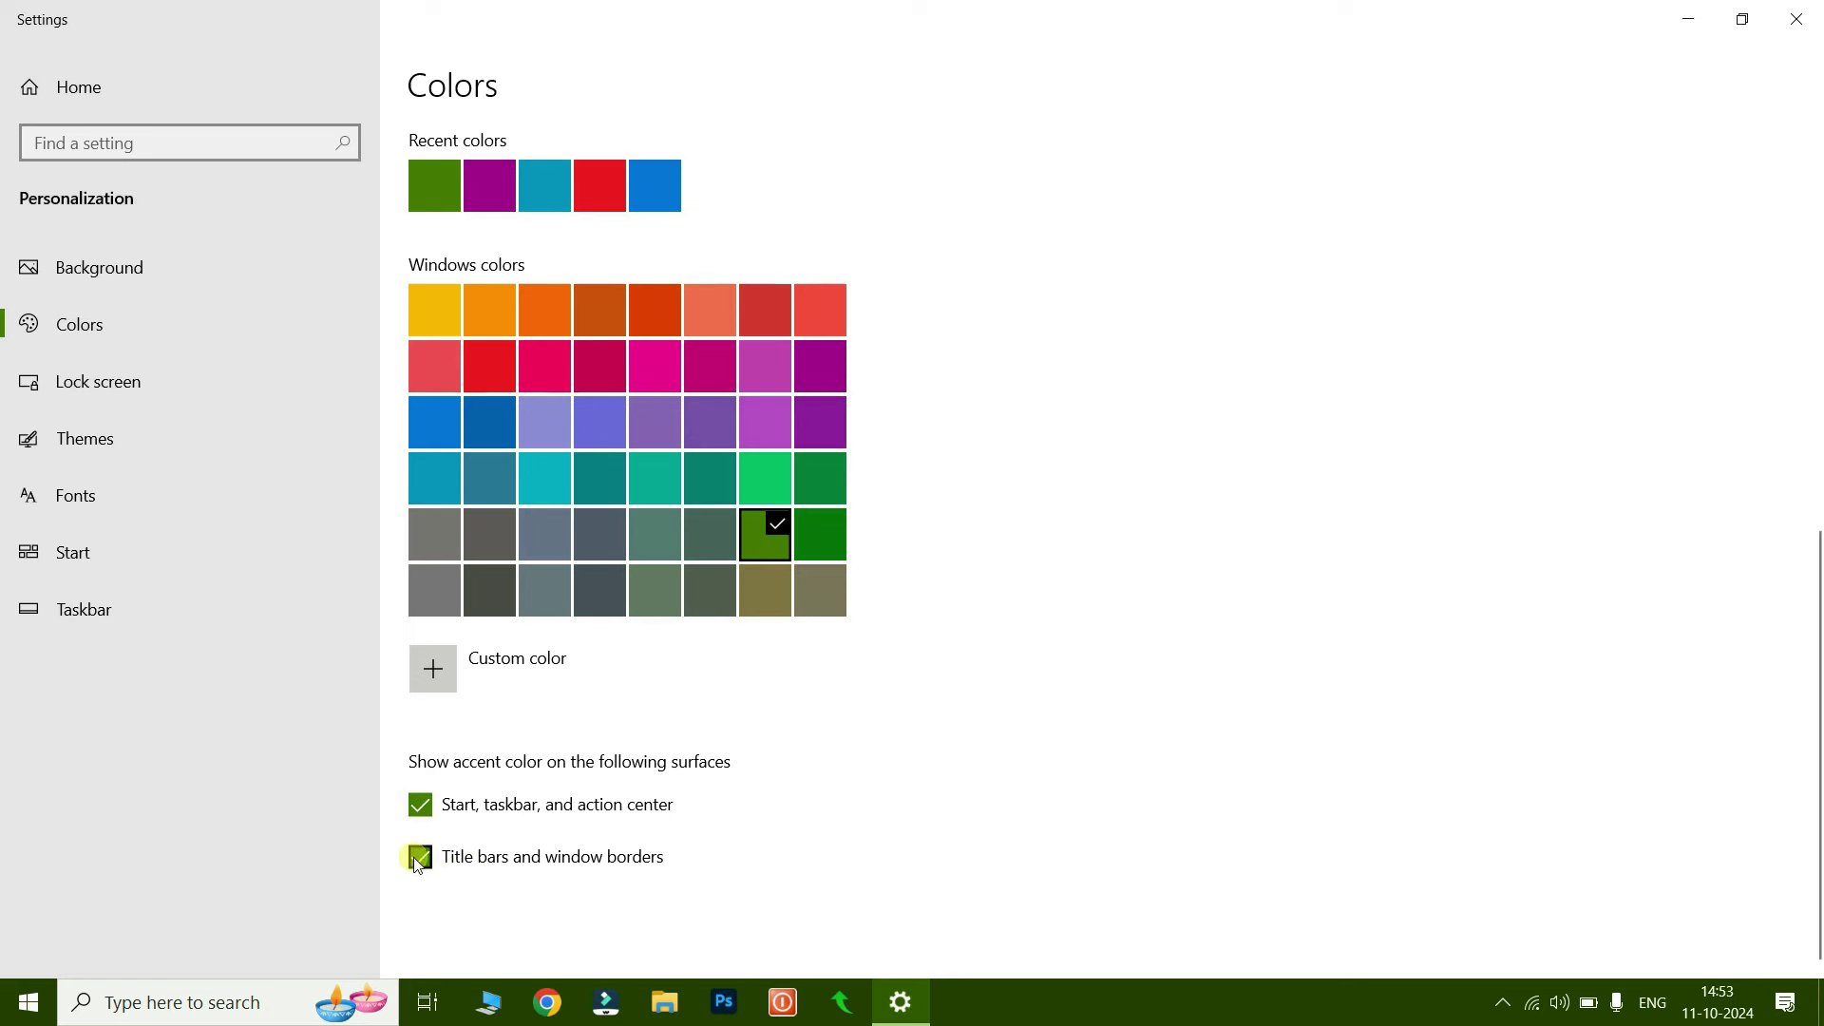
scroll(708, 731, "up", 2)
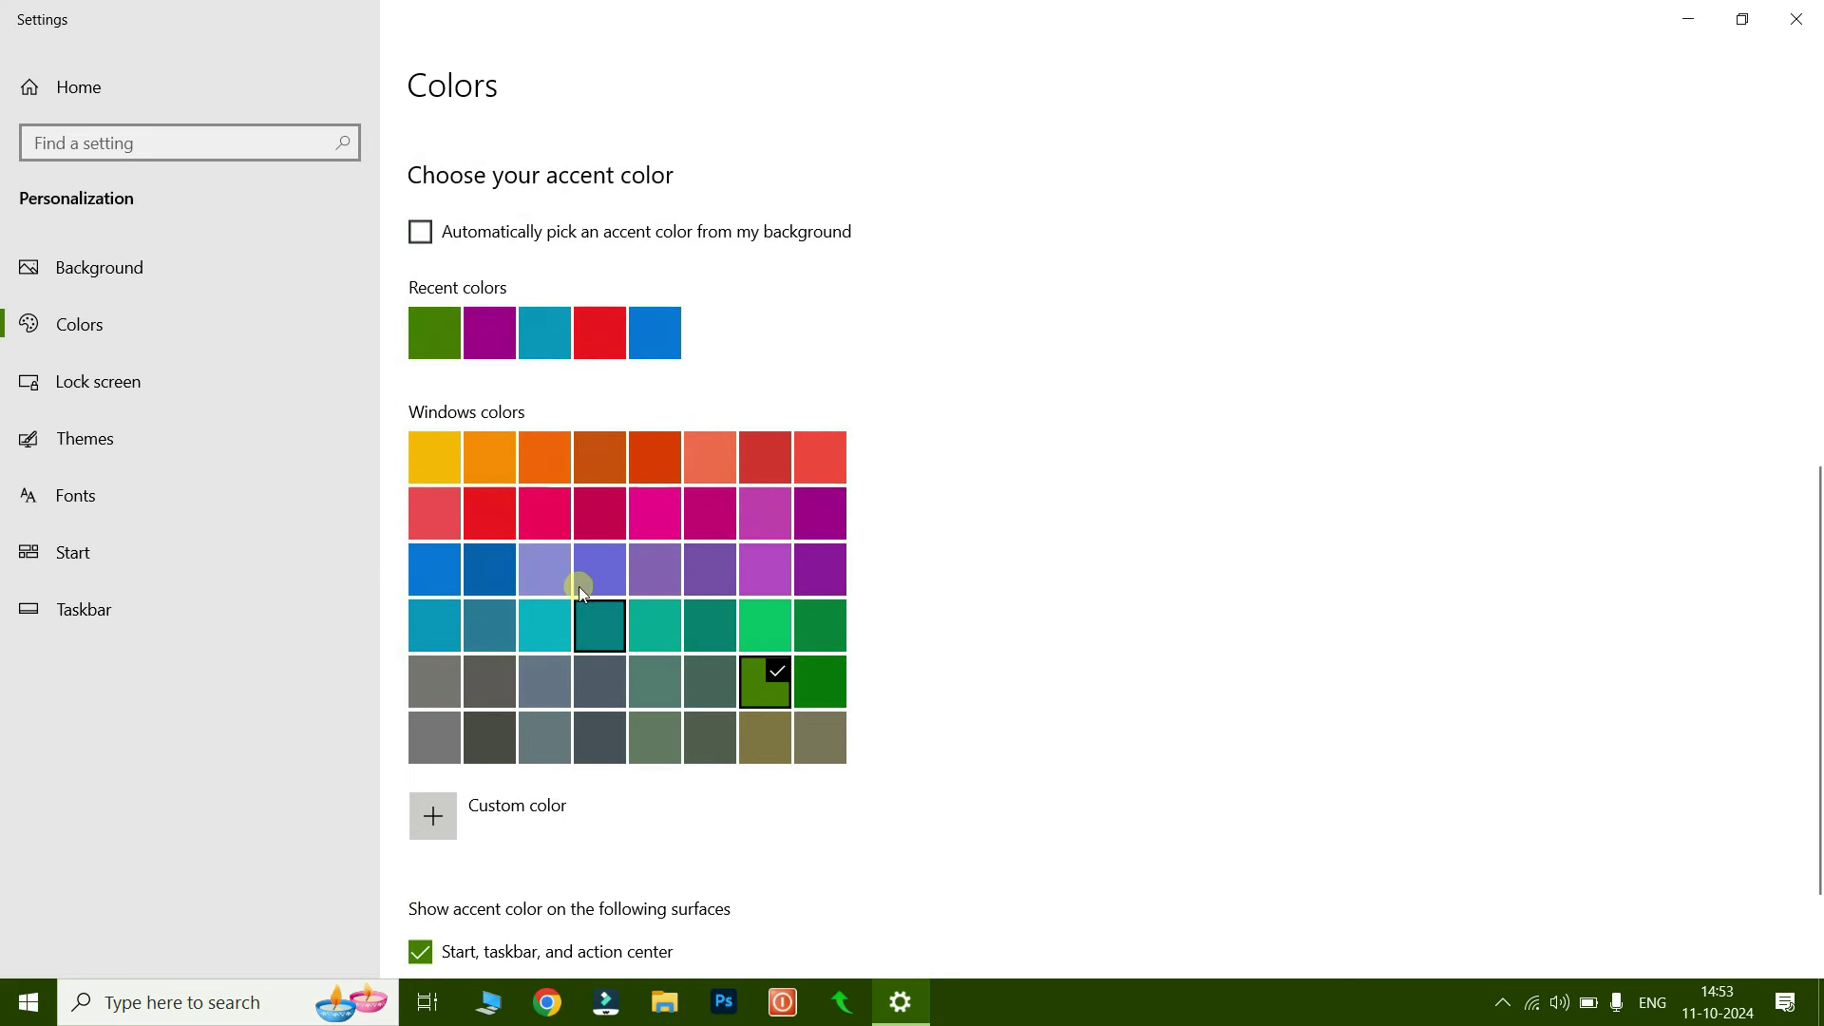
left_click(823, 516)
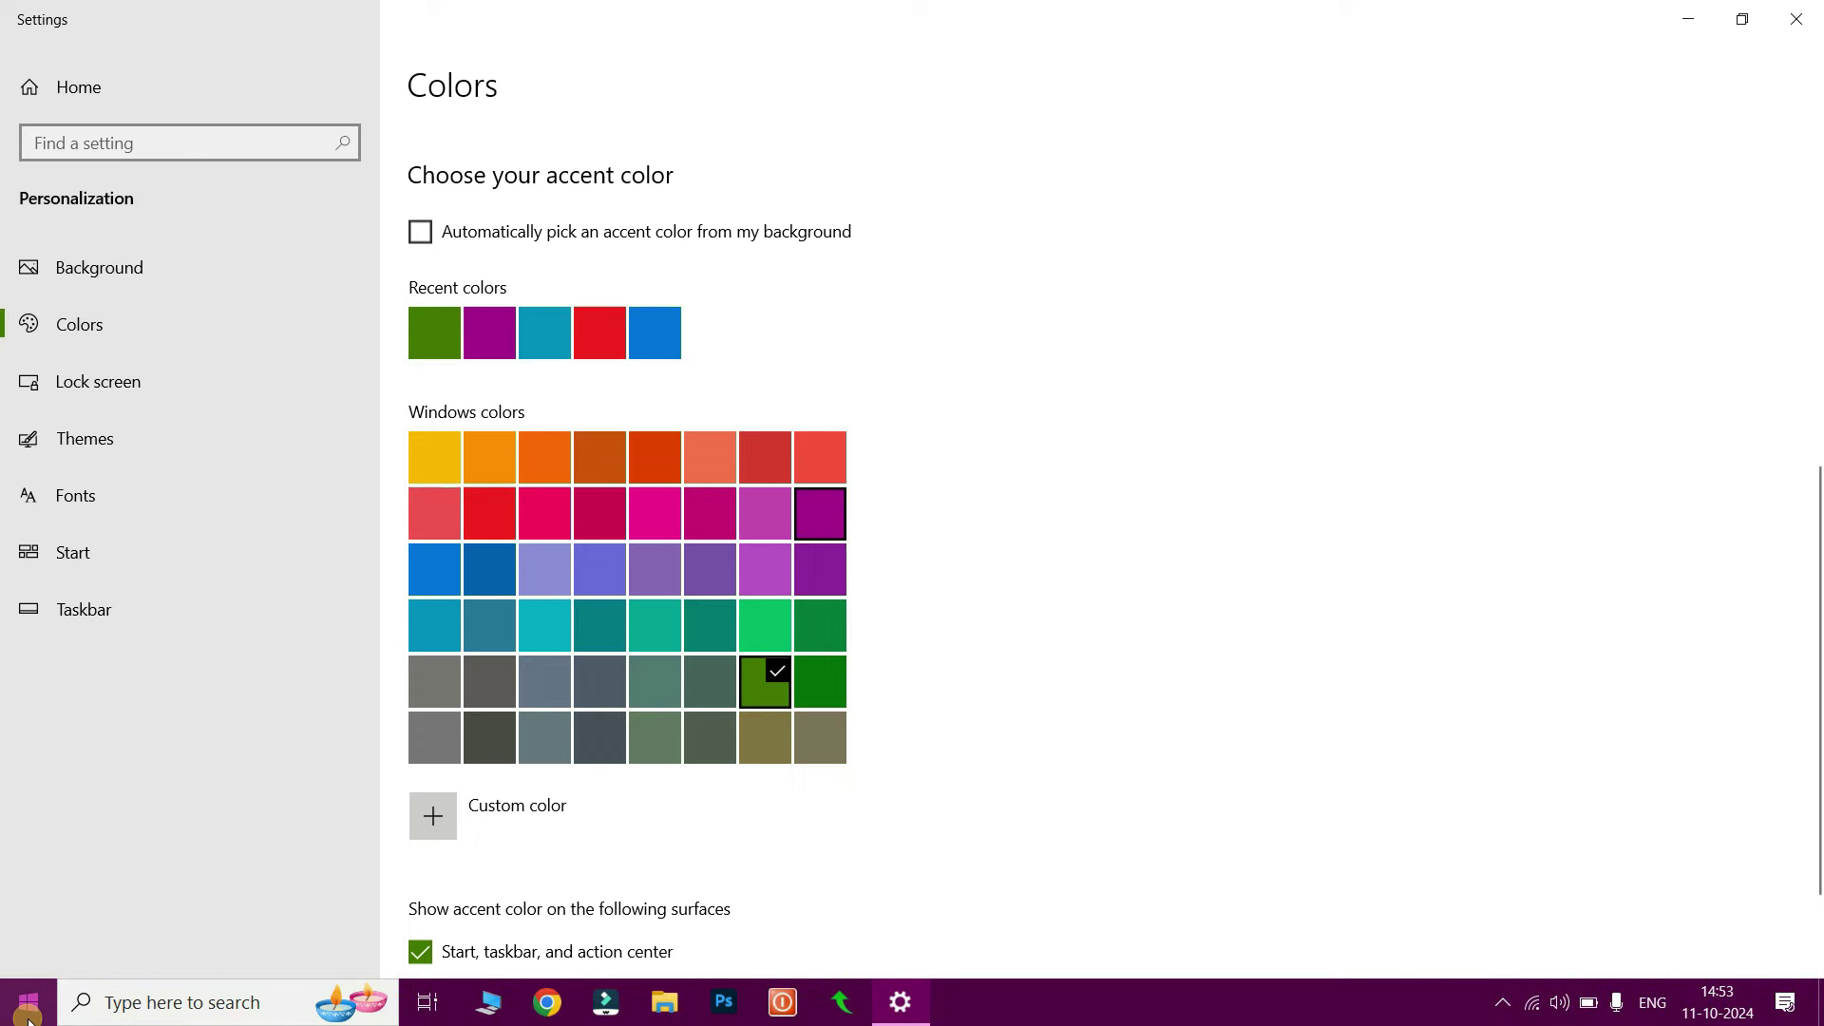
Search for 'note' to open Notepad, then close it.
left_click(29, 1017)
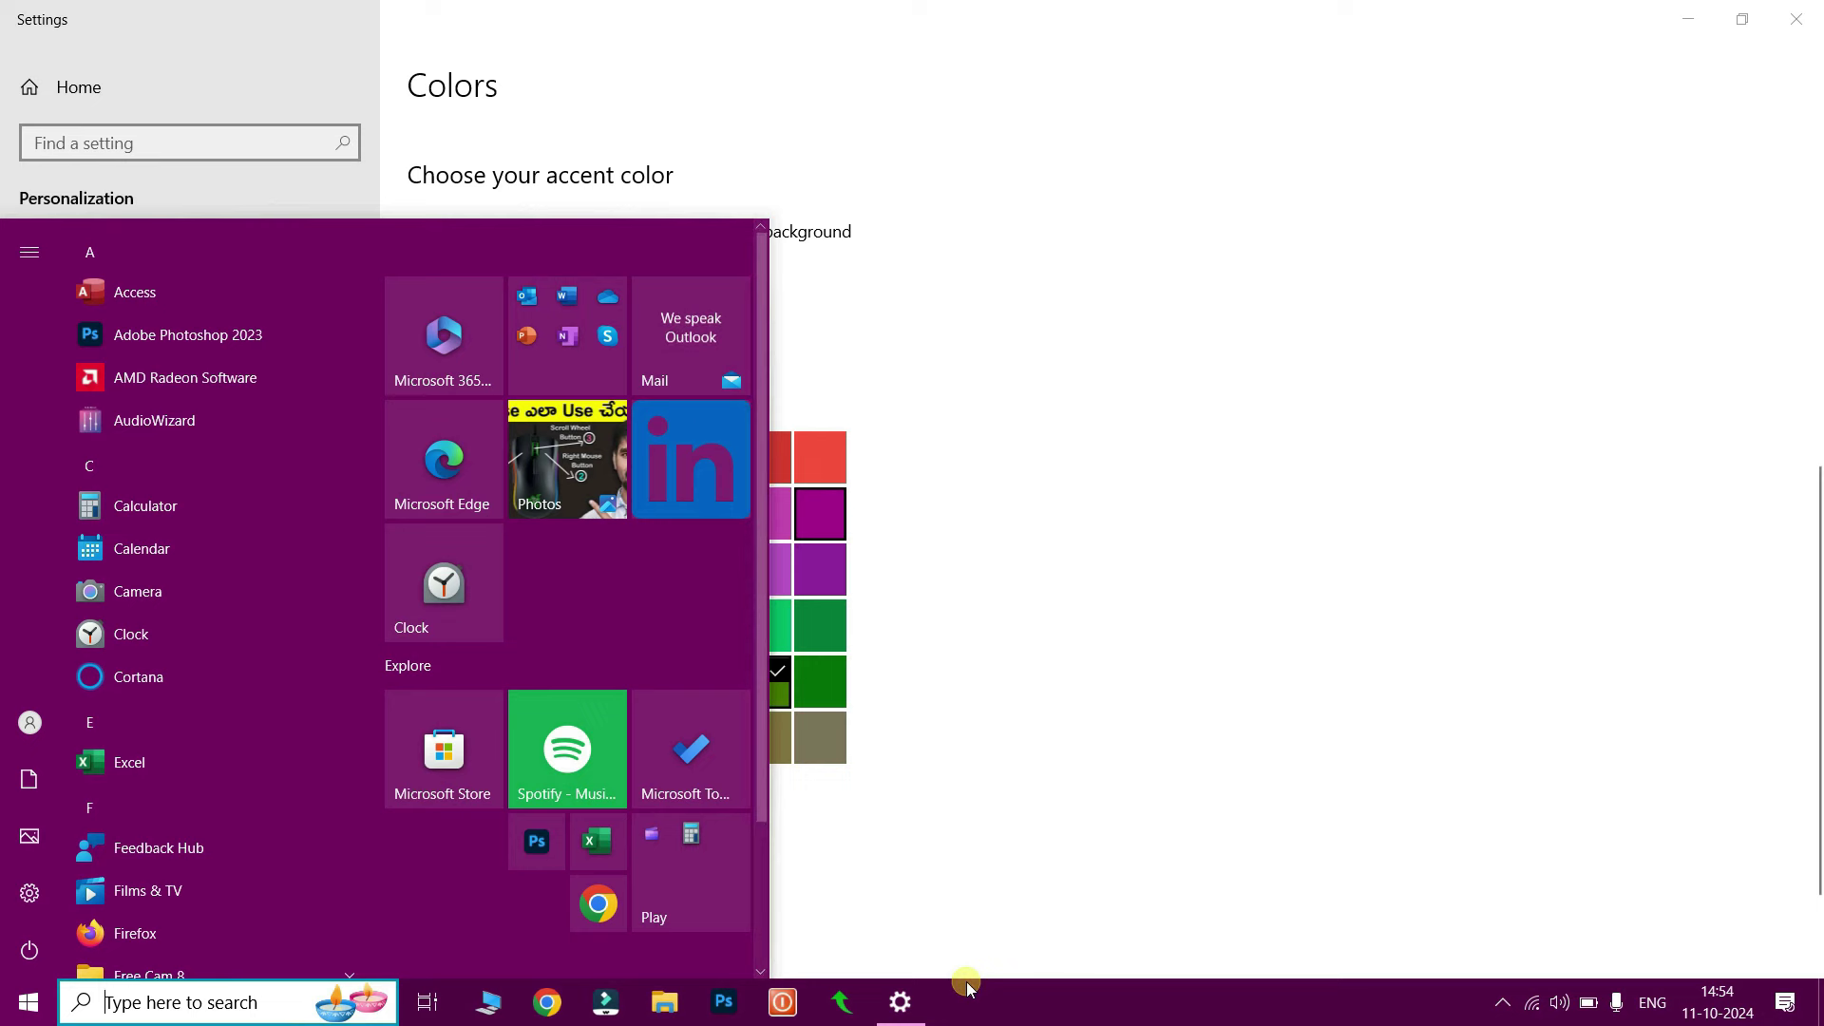
left_click(264, 1007)
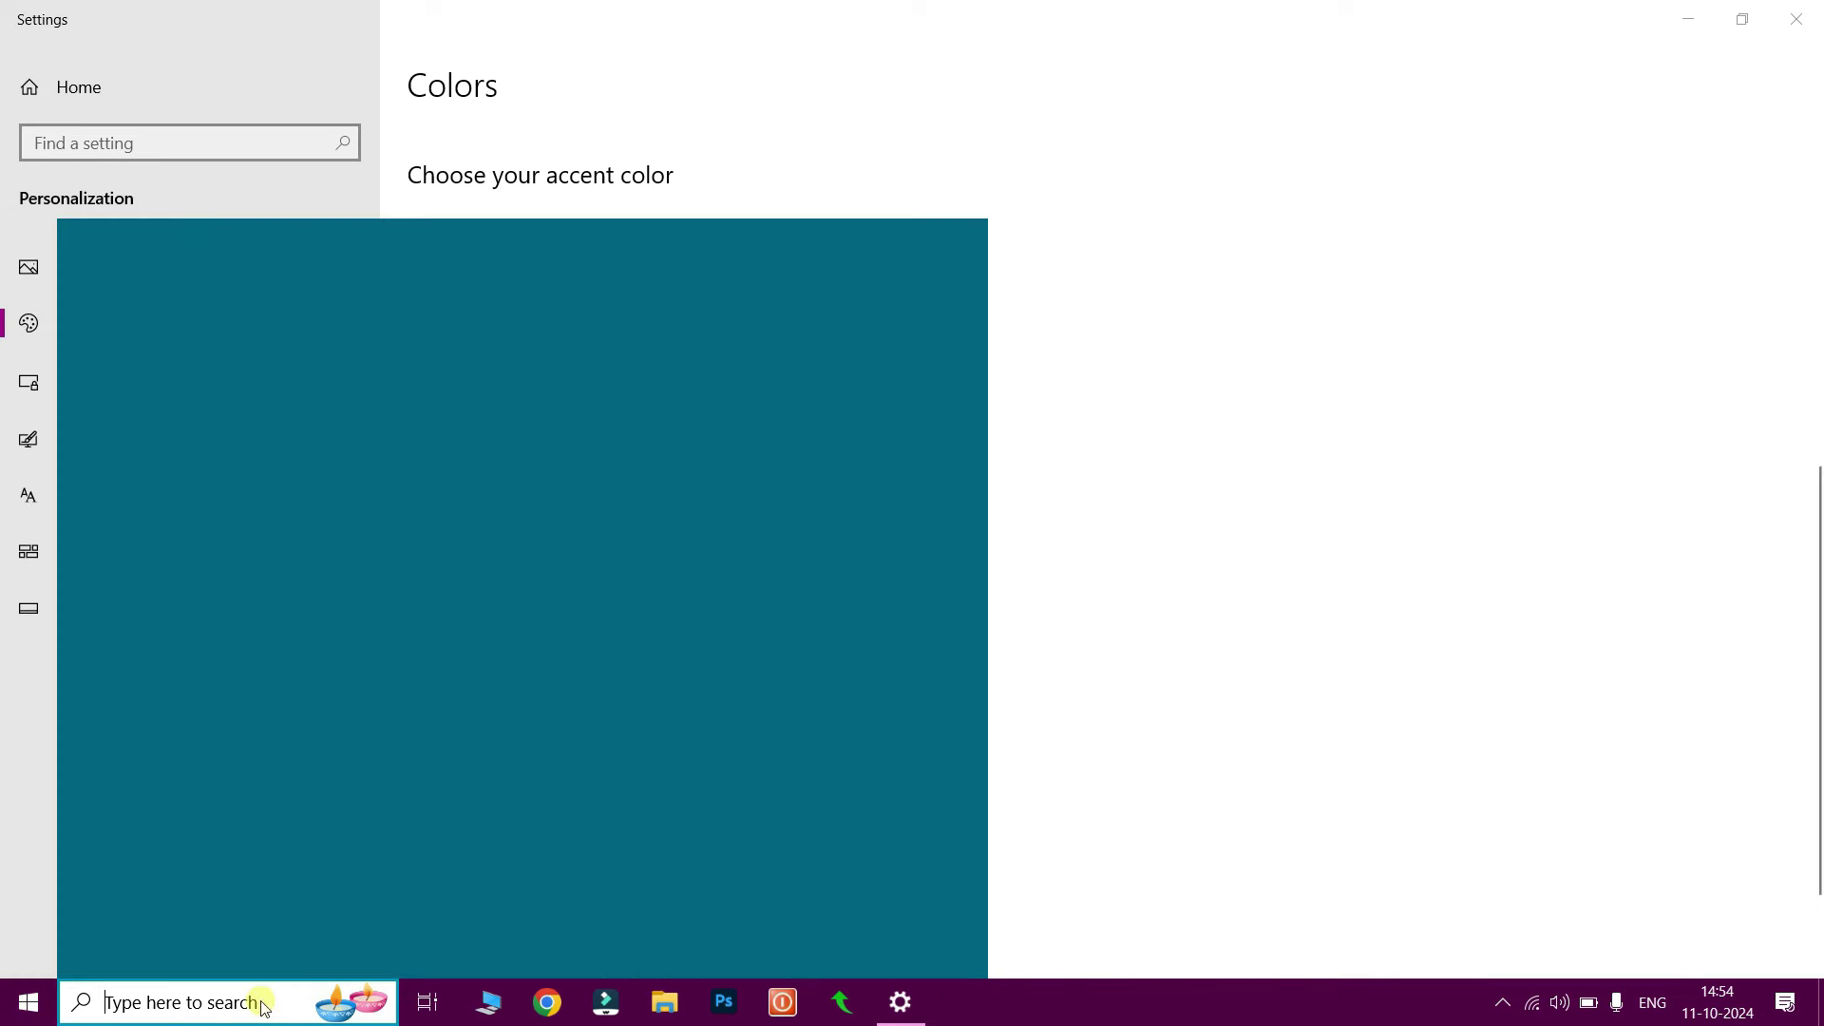
type("note")
left_click(184, 356)
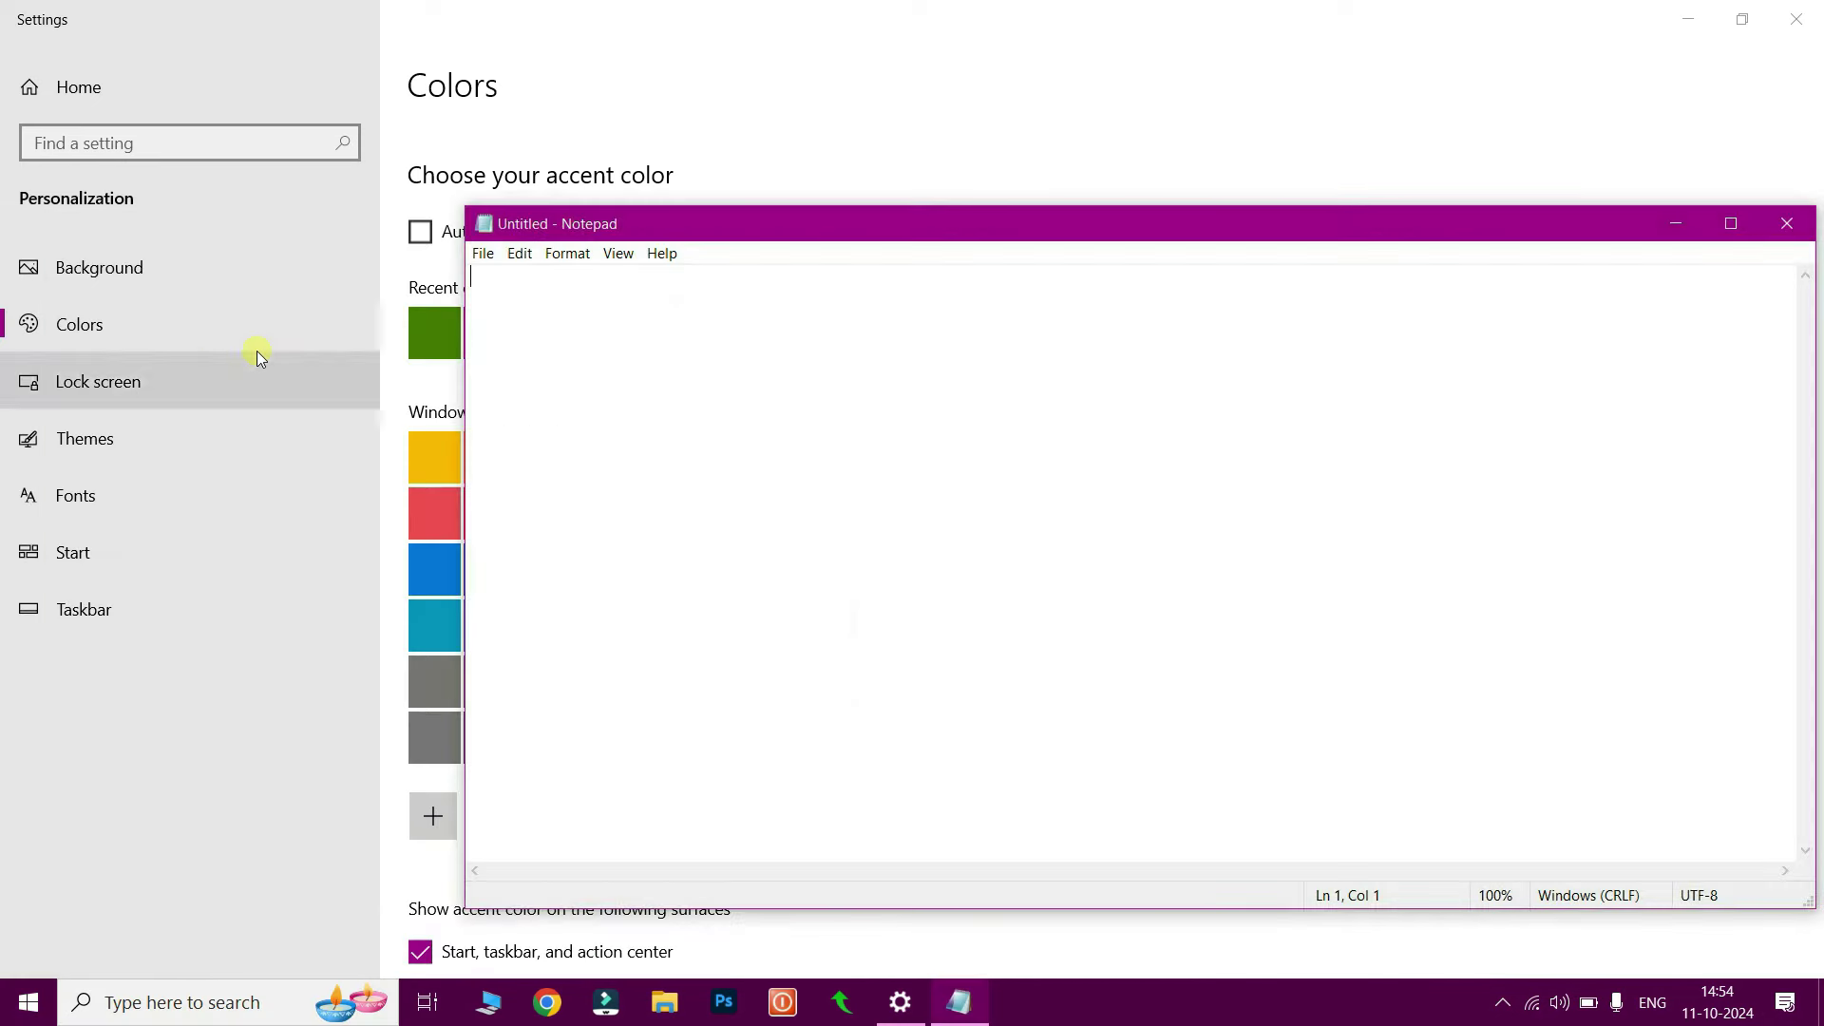
left_click(1787, 223)
Change the accent colour to orange-red and check it on Start.
scroll(962, 314, "down", 1)
left_click(656, 315)
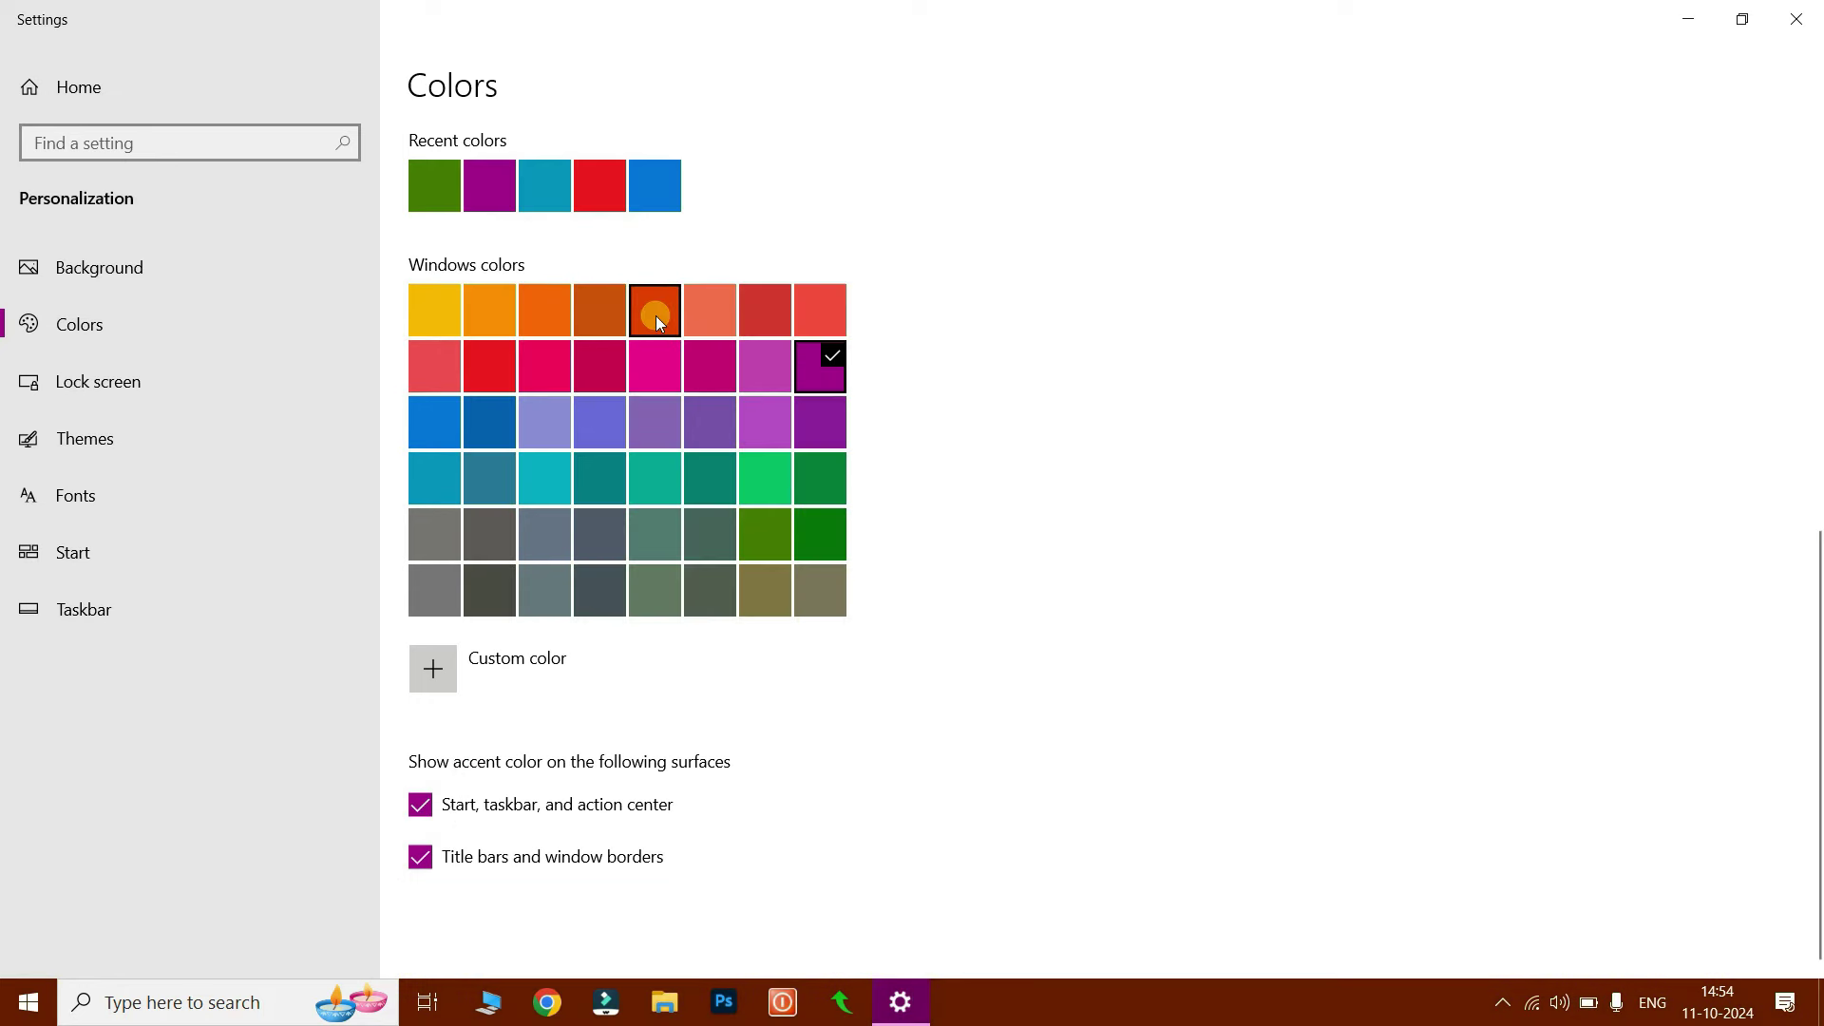
left_click(23, 1013)
left_click(24, 1013)
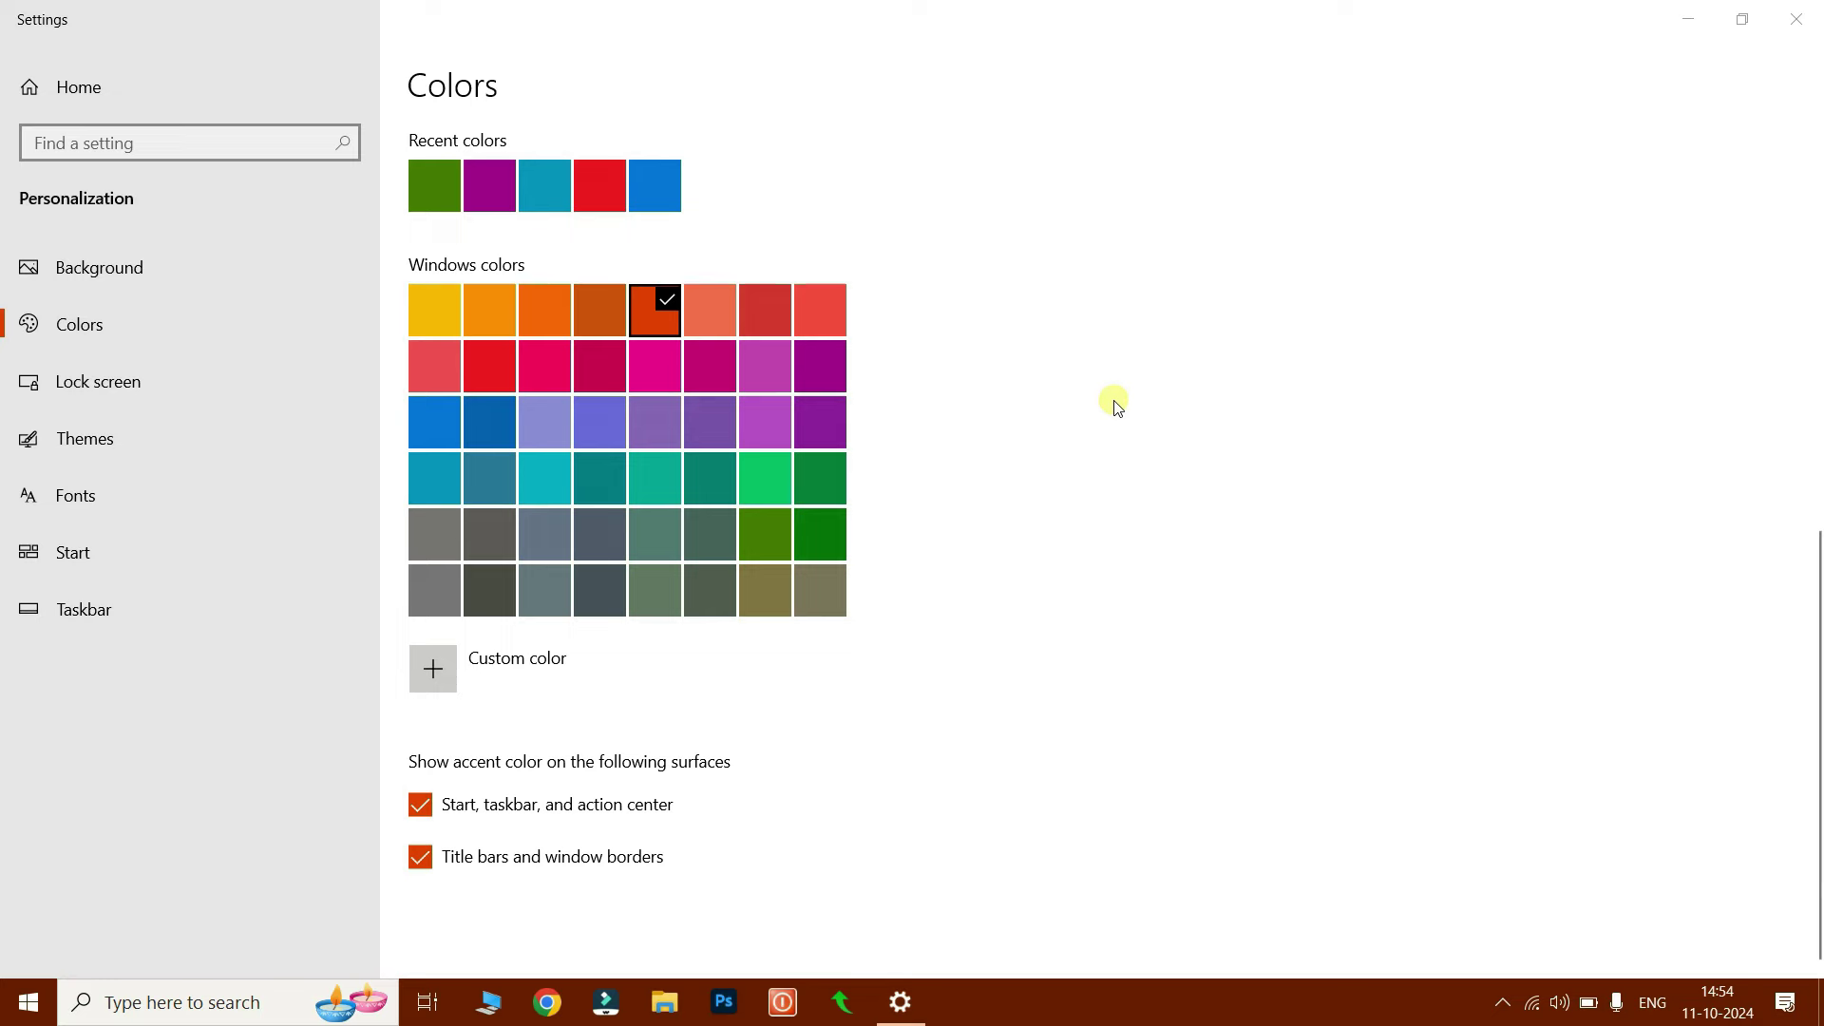
Go to Themes and apply the Windows Throwback theme.
left_click(110, 444)
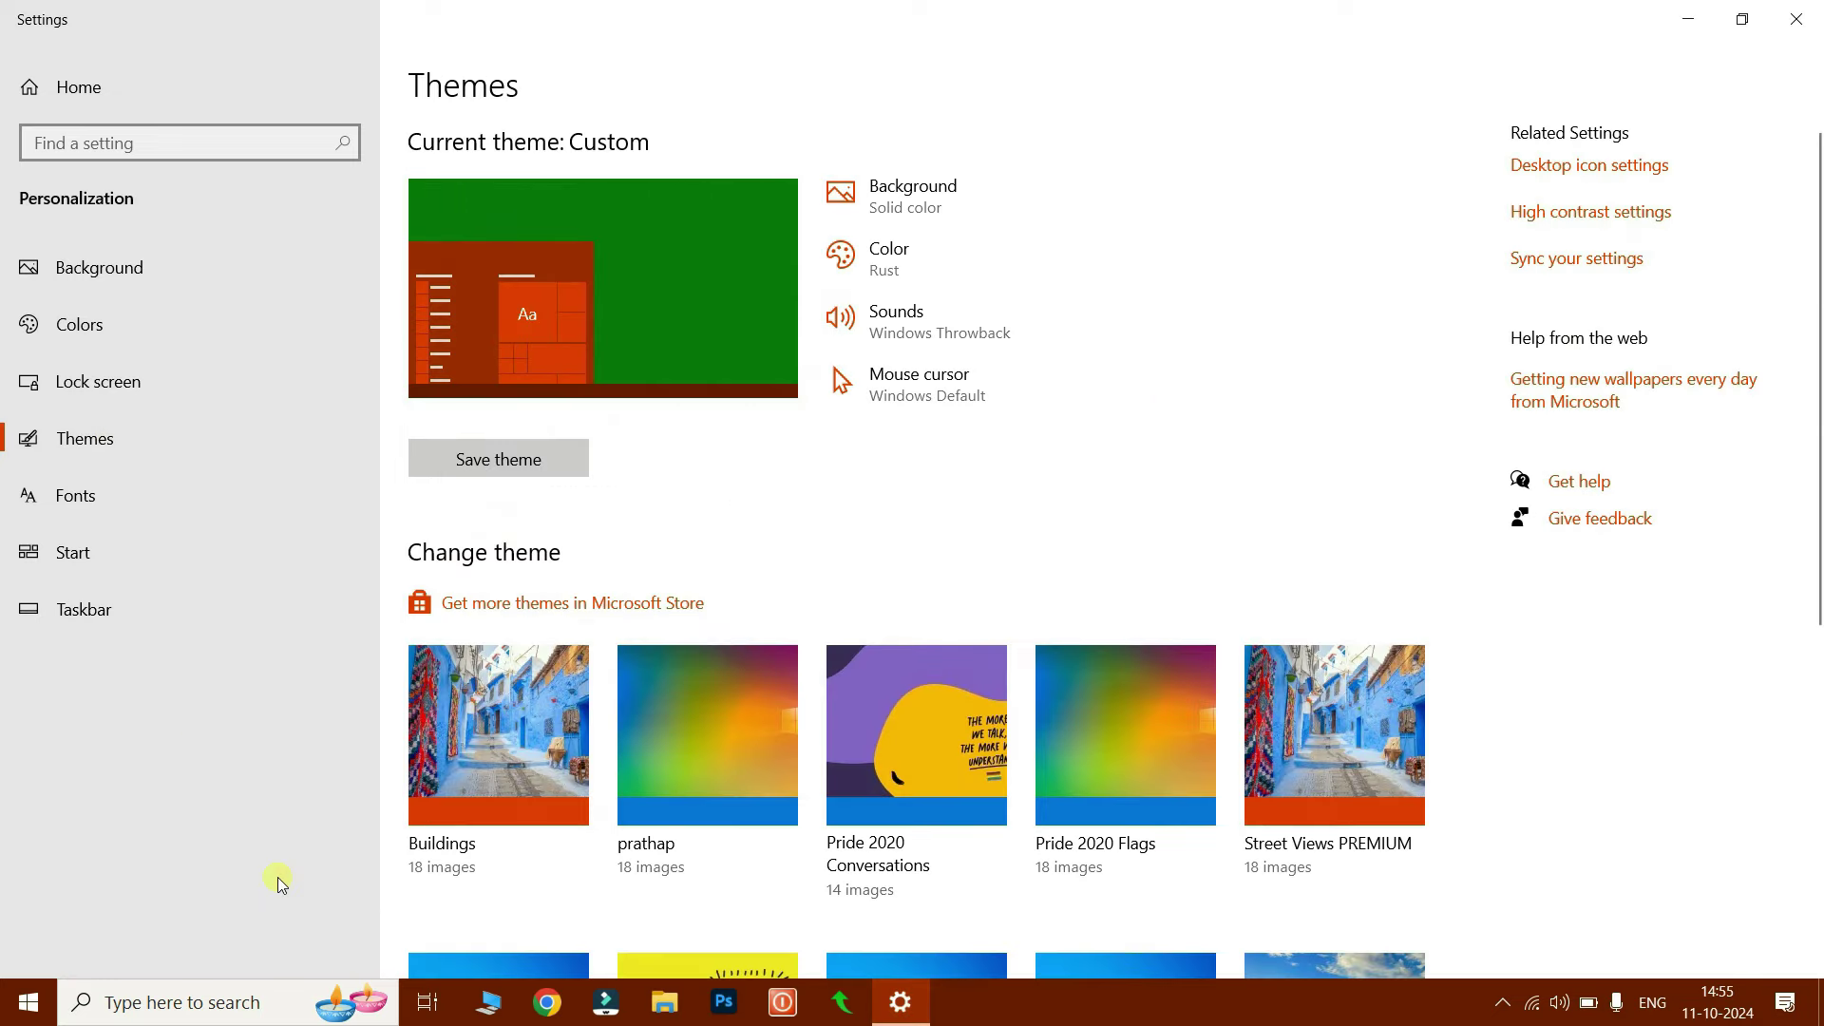
left_click(24, 1002)
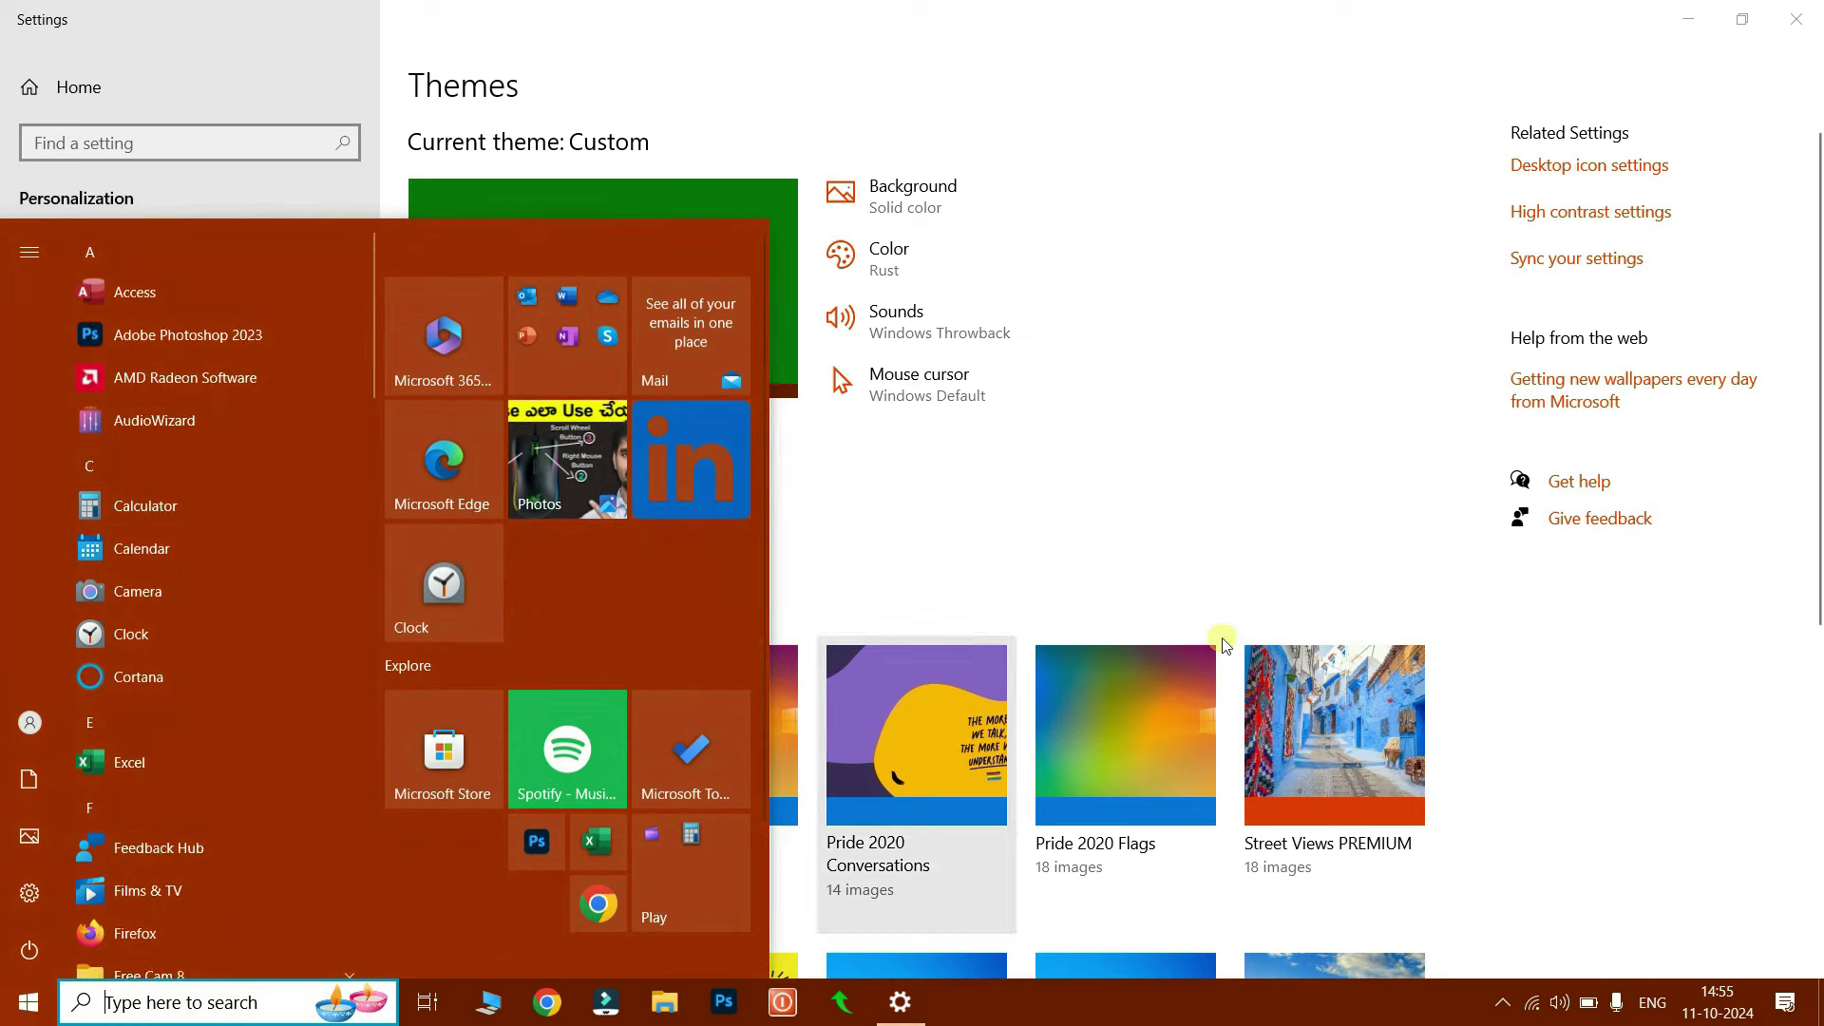
left_click(1297, 339)
scroll(1296, 505, "down", 2)
scroll(1296, 504, "up", 2)
scroll(1296, 504, "down", 5)
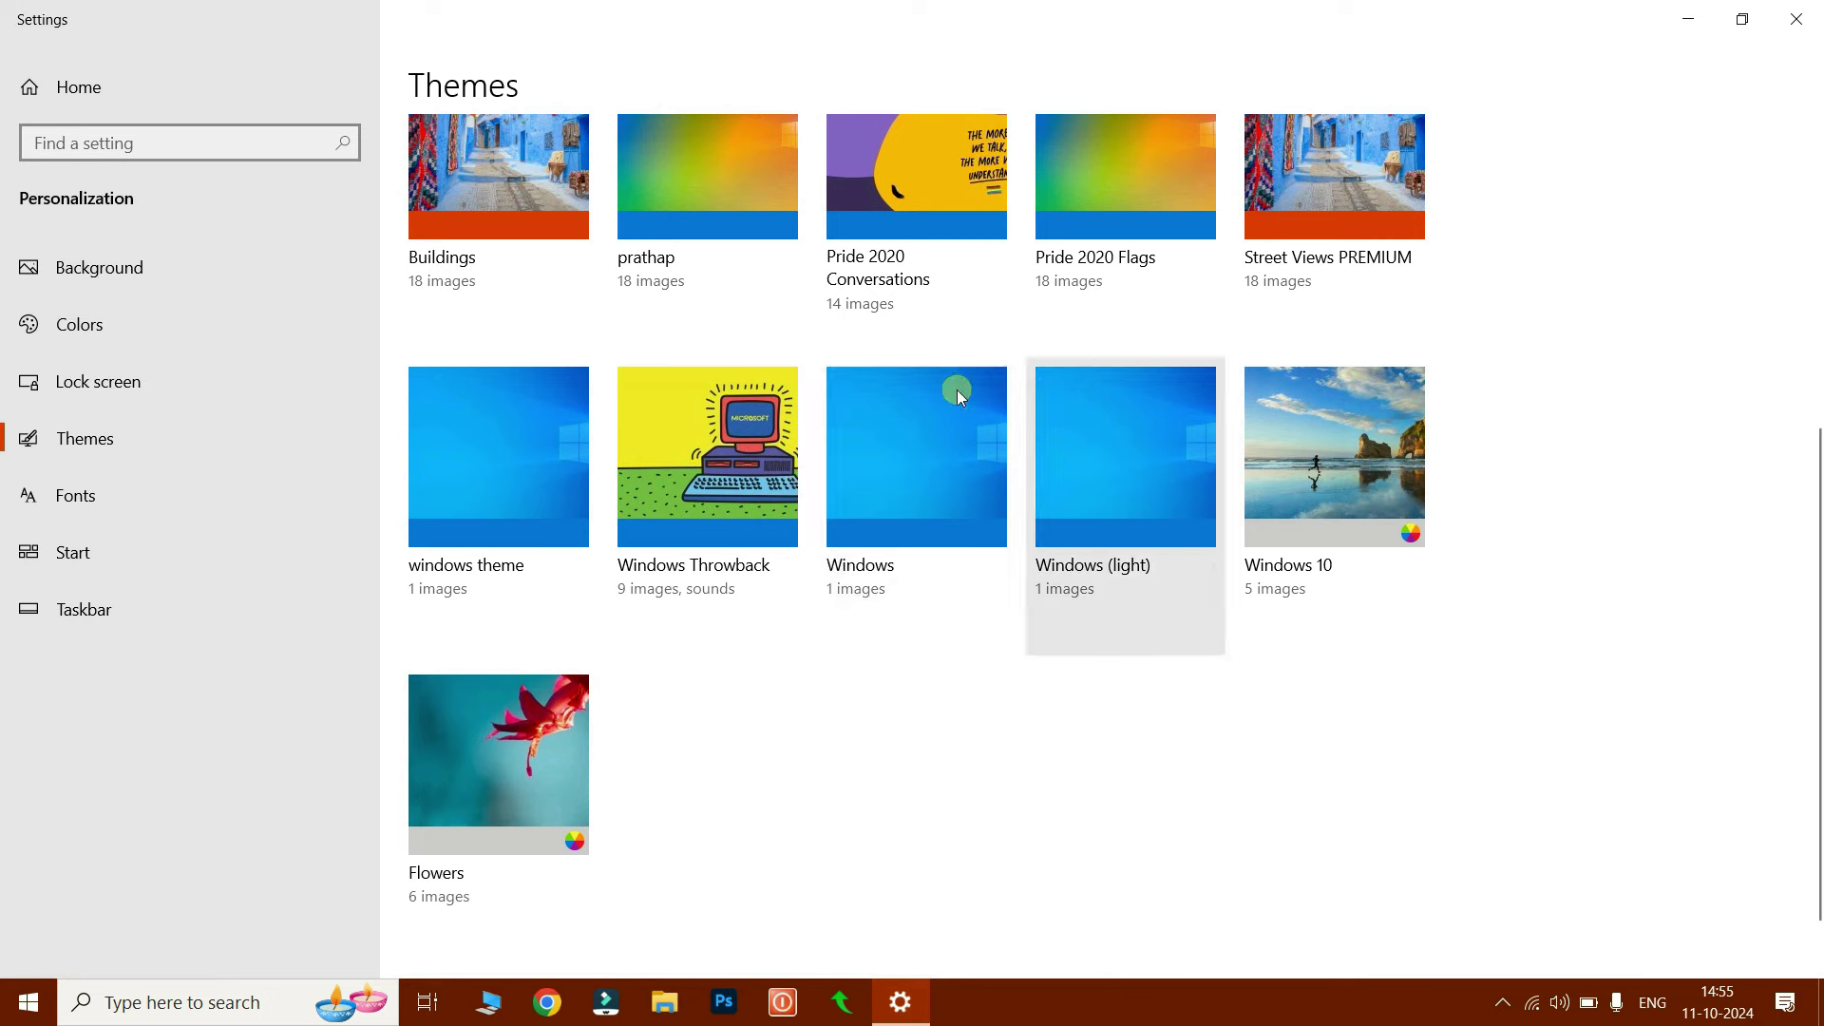
scroll(887, 460, "up", 2)
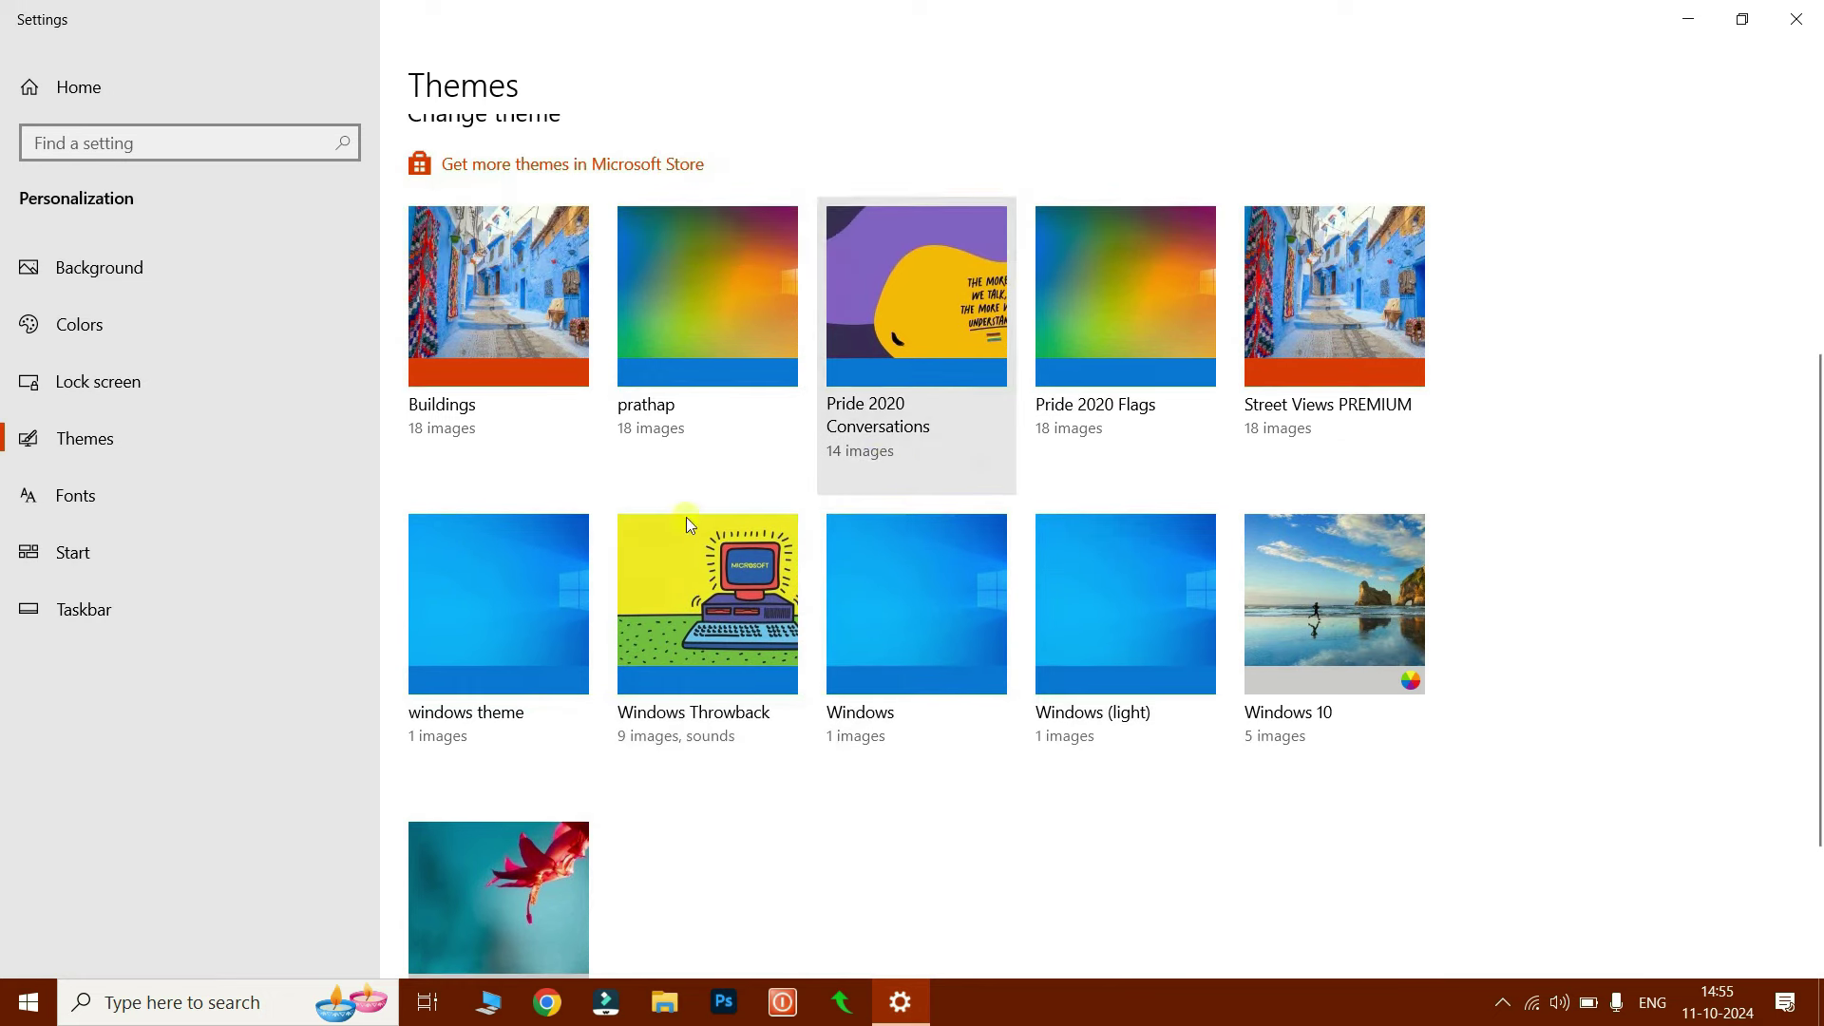
left_click(755, 620)
scroll(753, 618, "up", 4)
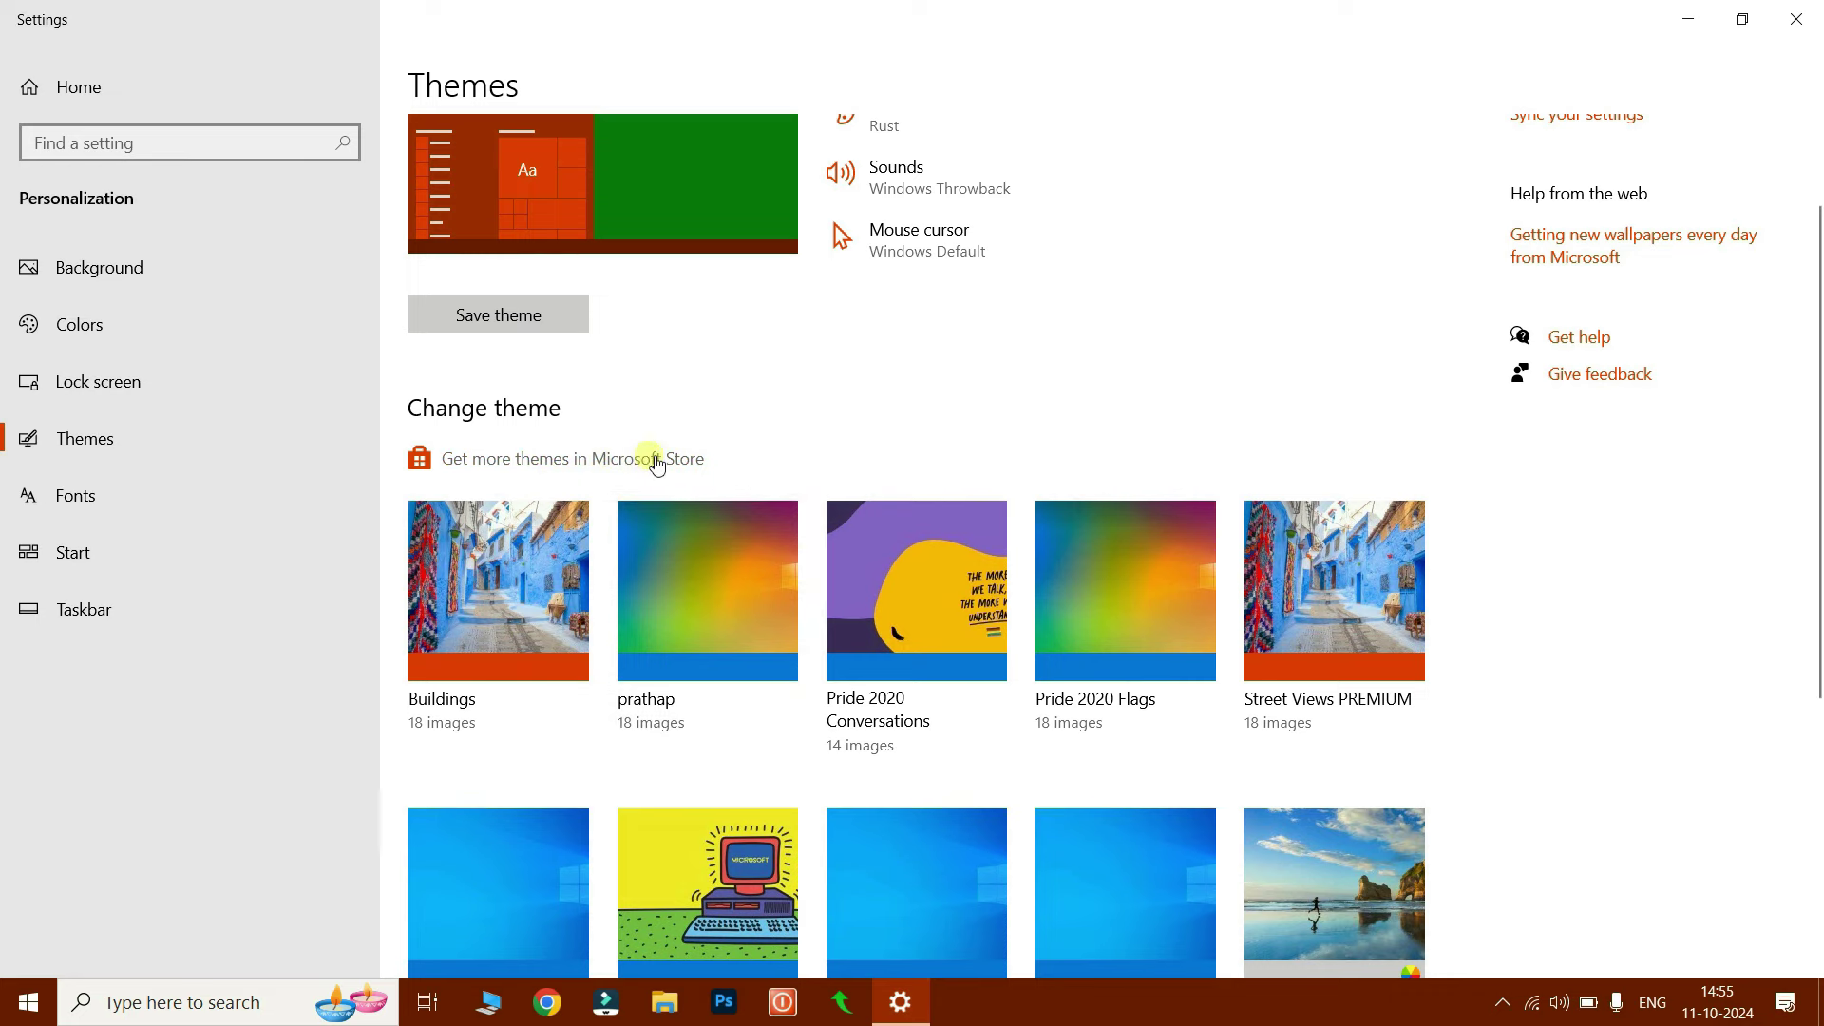
Browse the Store's themes and get the free Paper Art PREMIUM theme.
left_click(651, 465)
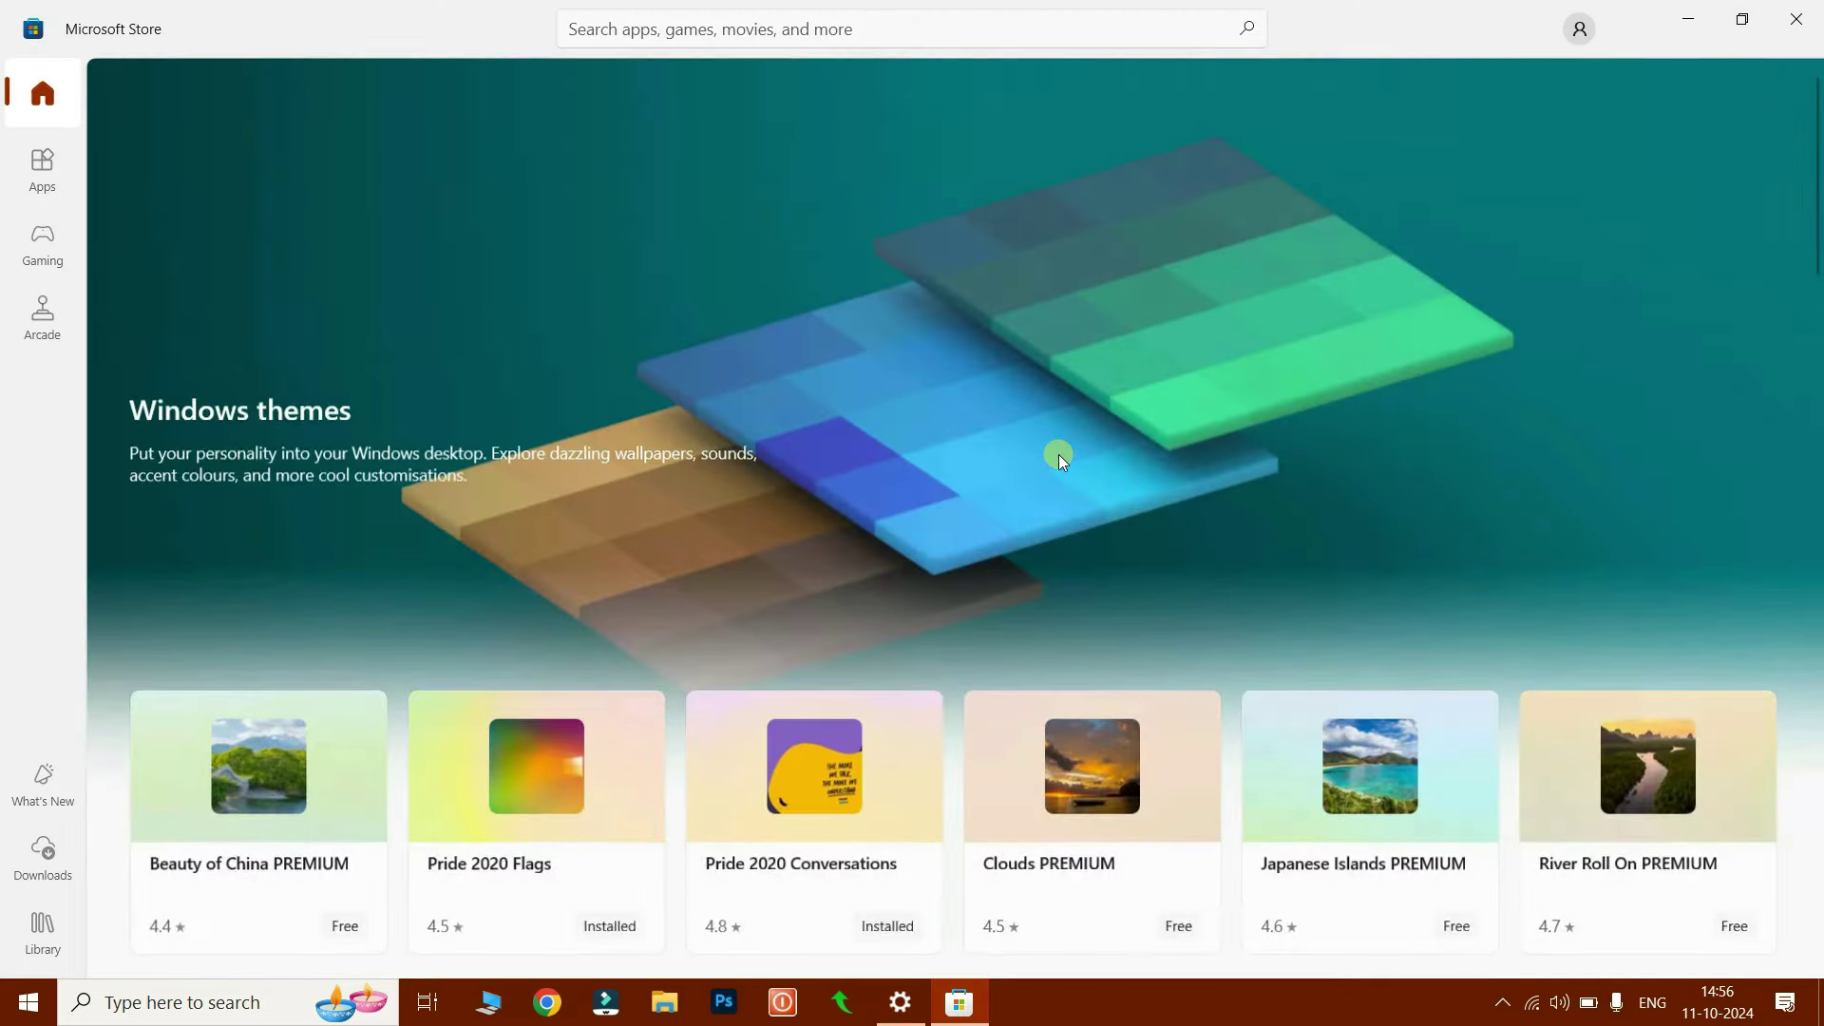
scroll(1059, 454, "down", 5)
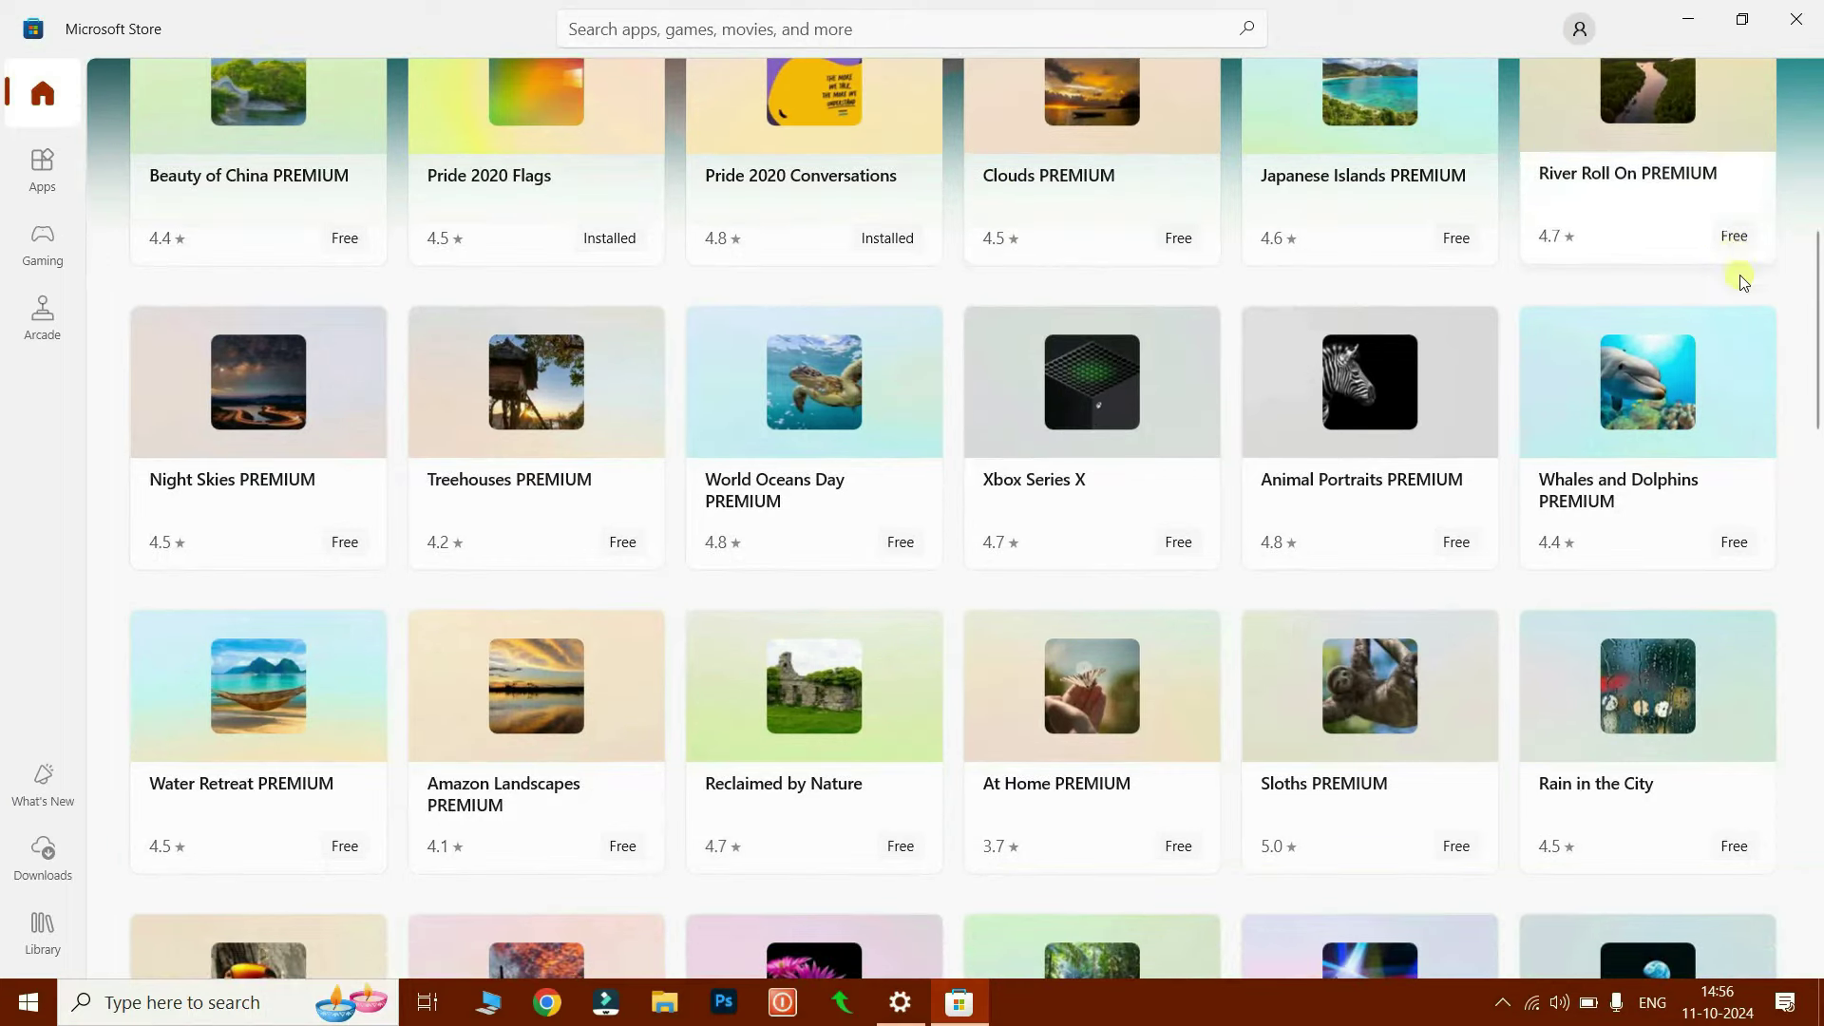
mouse_move(1406, 541)
scroll(1406, 538, "down", 10)
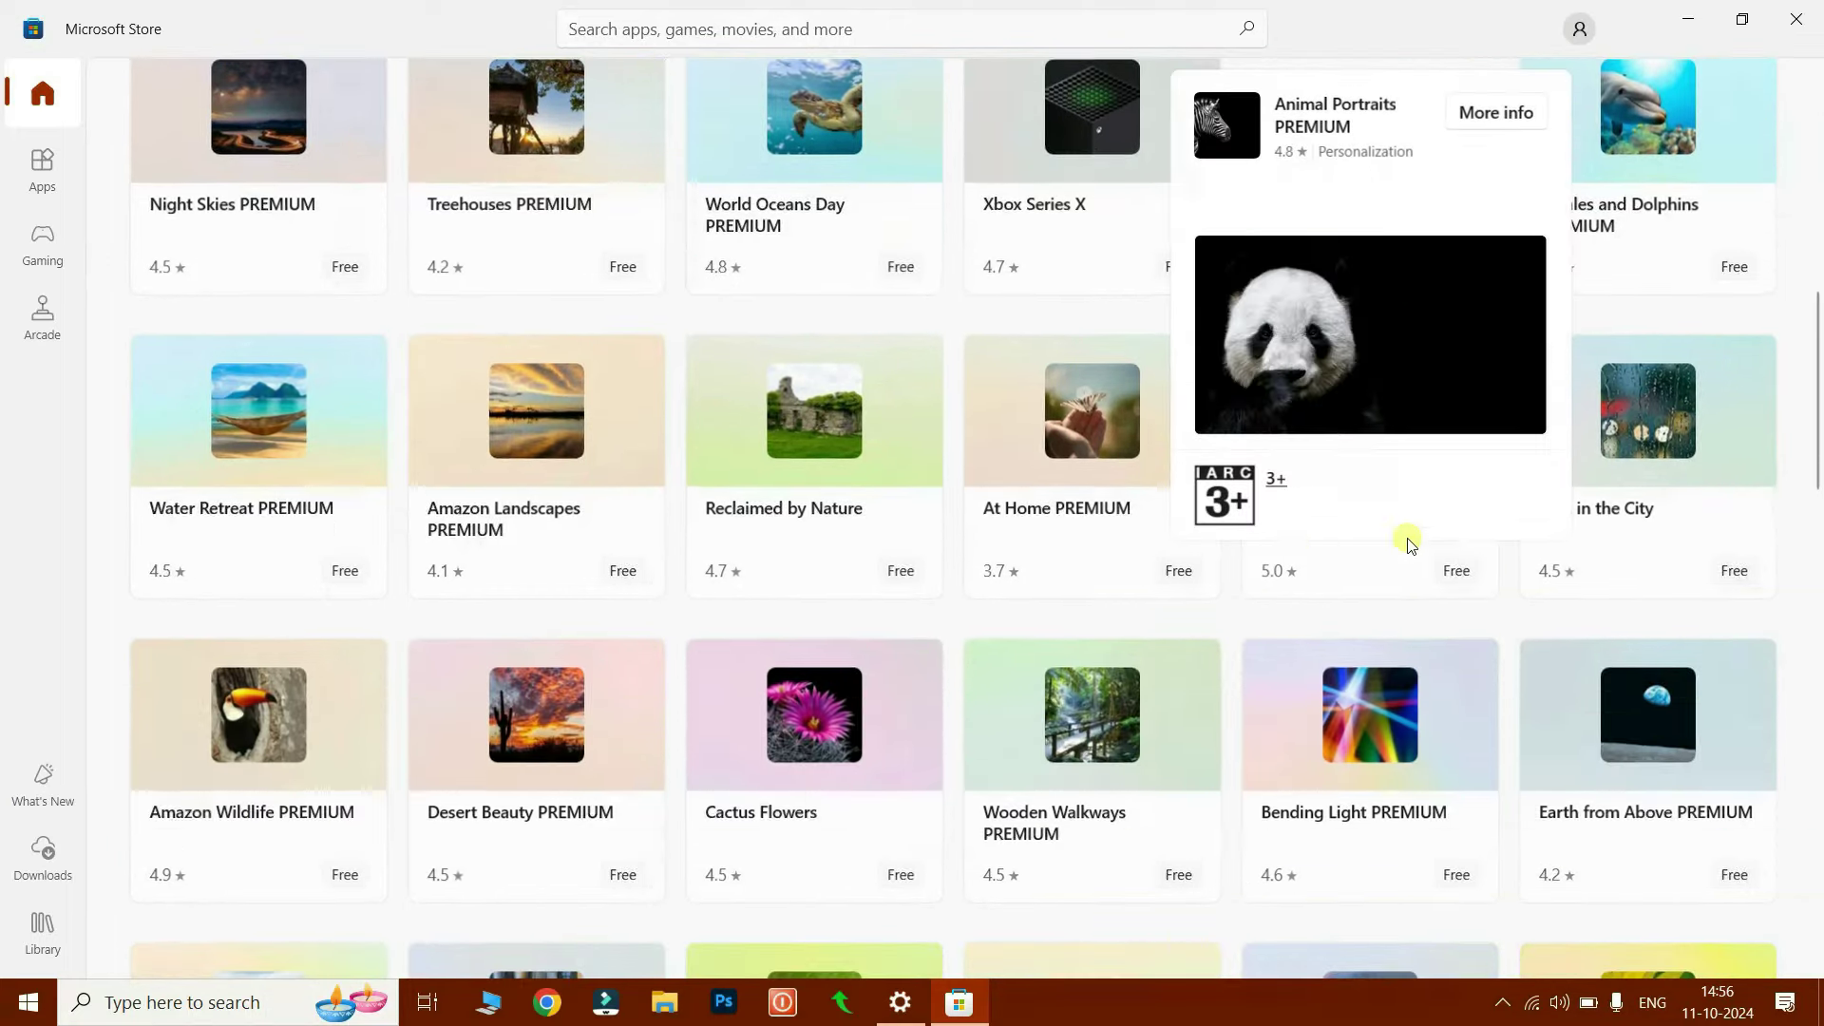
scroll(1320, 555, "down", 1)
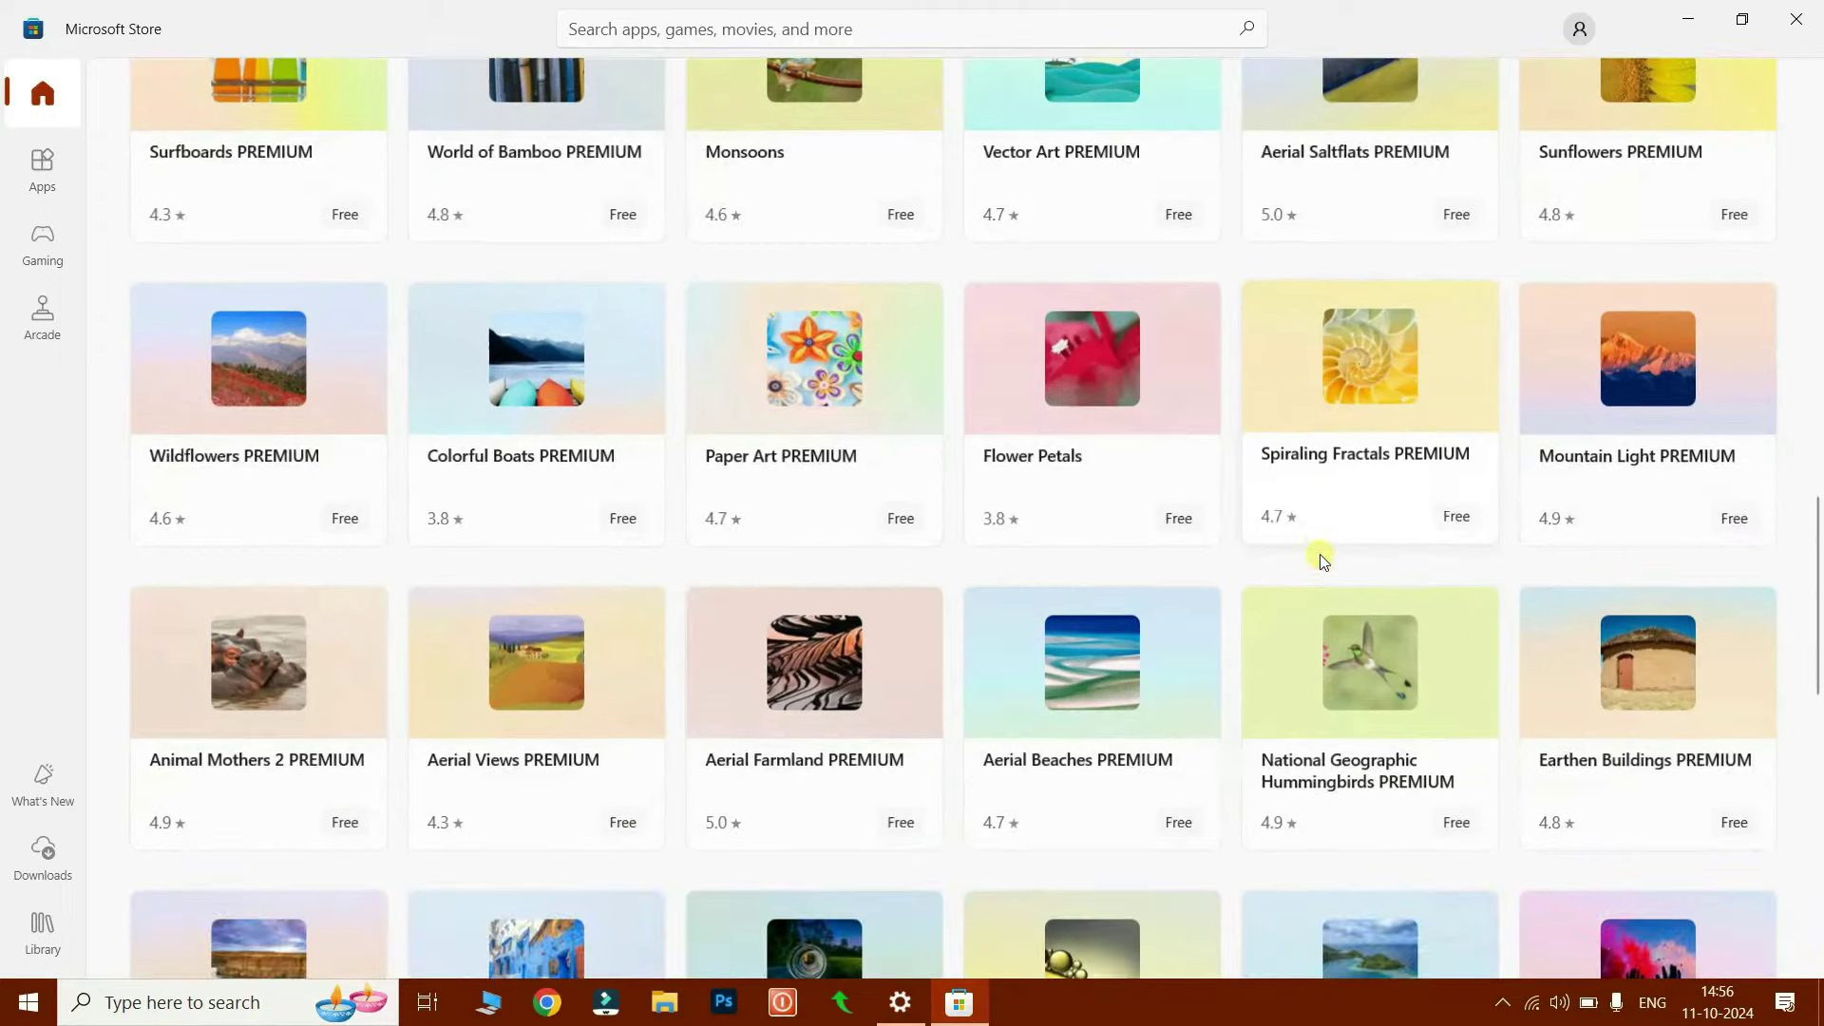
left_click(811, 369)
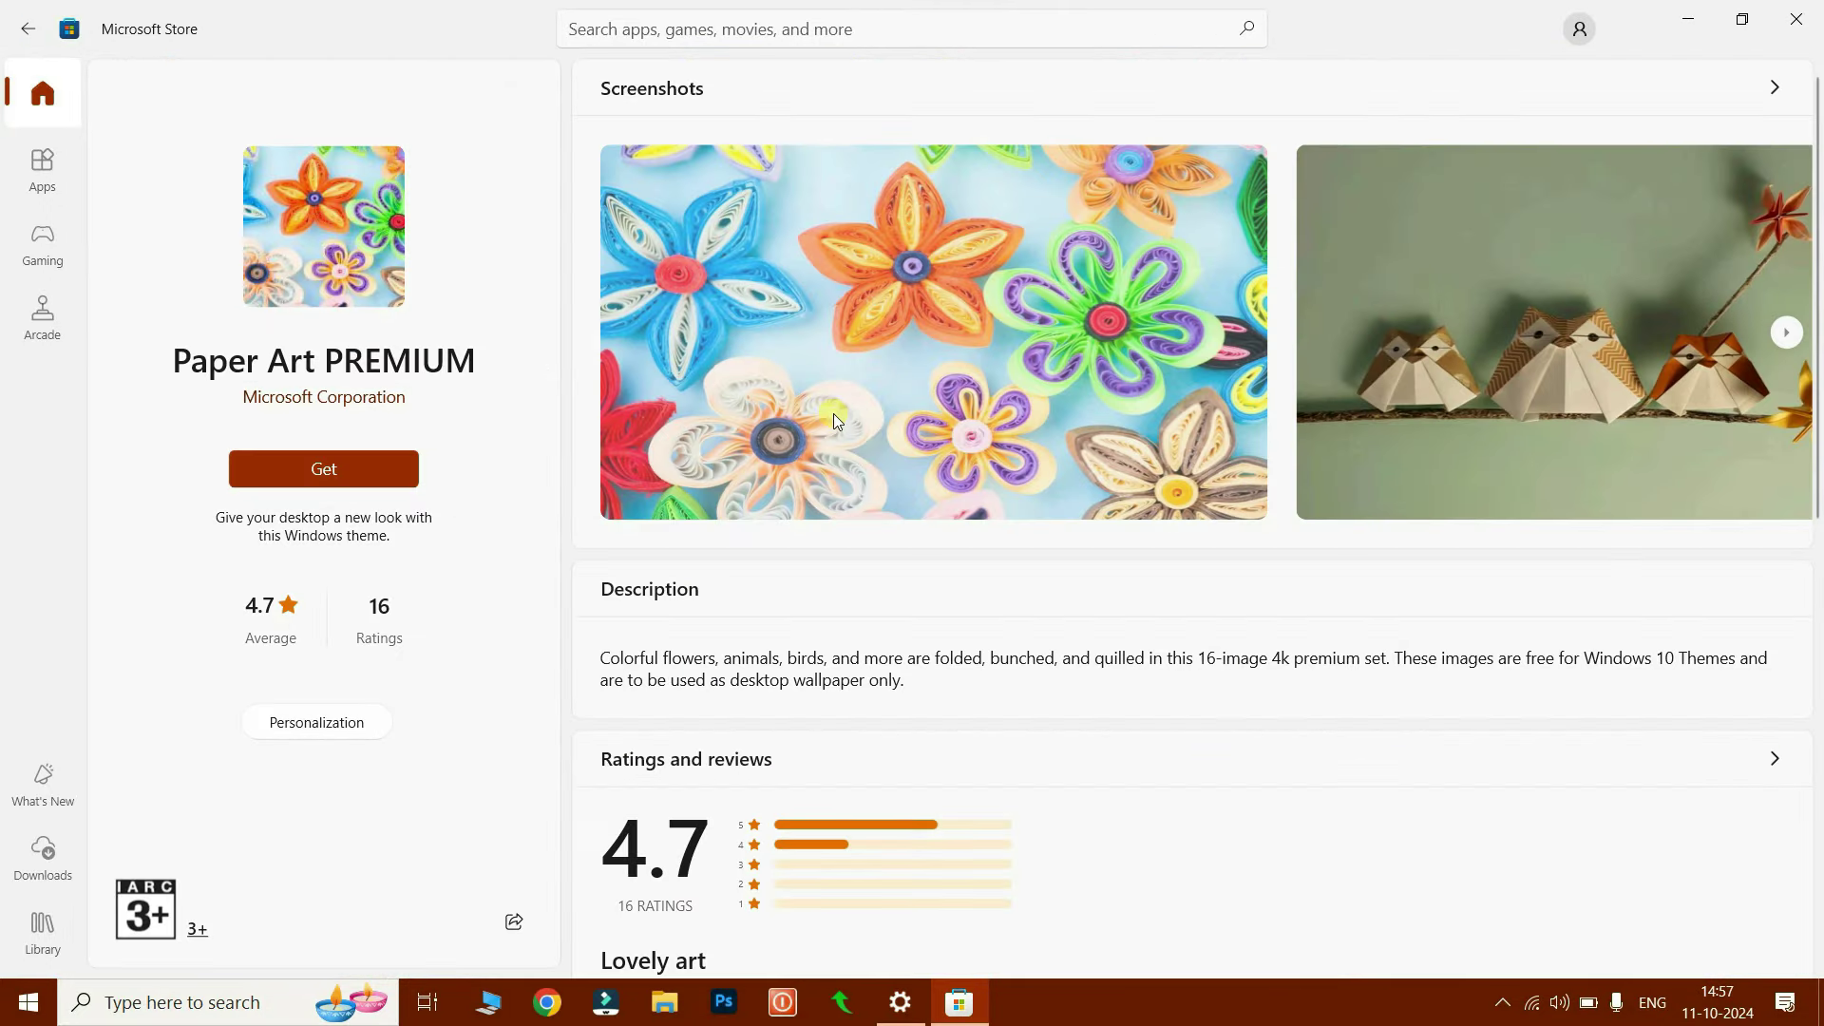
left_click(332, 474)
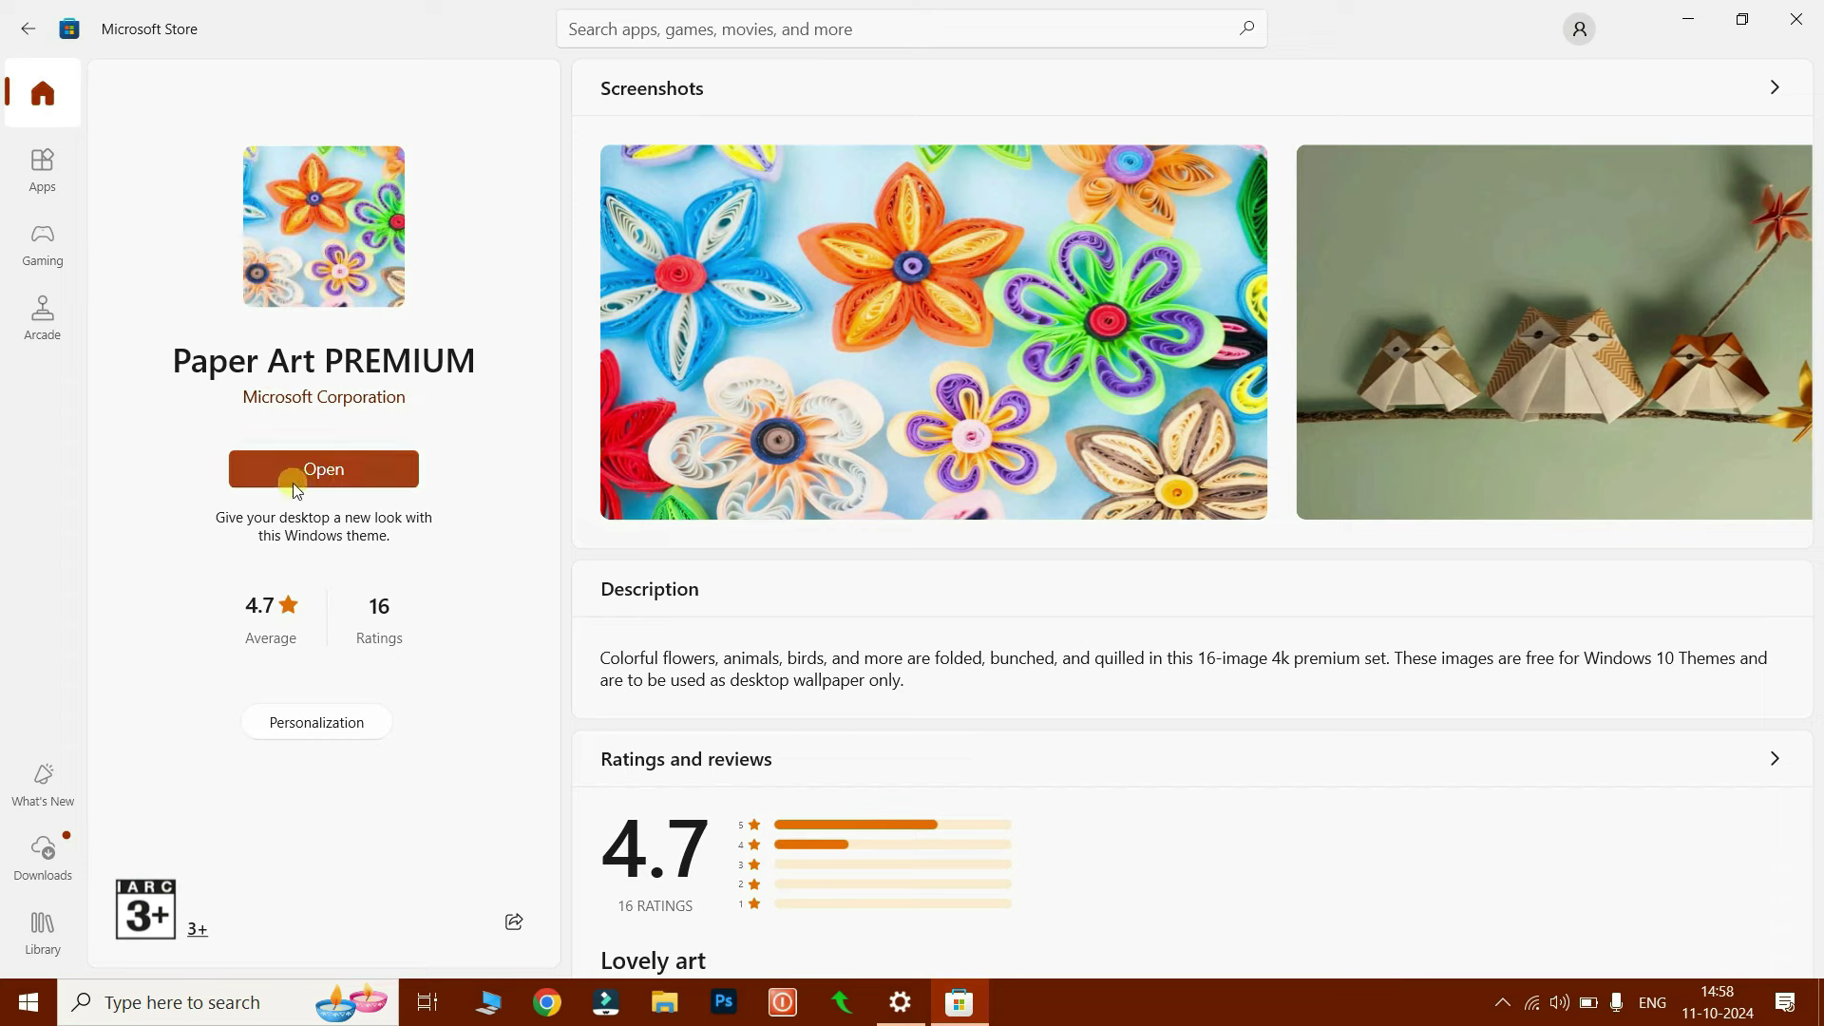
Open the installed theme, apply Paper Art PREMIUM for a pink accent, and minimise Settings.
left_click(335, 472)
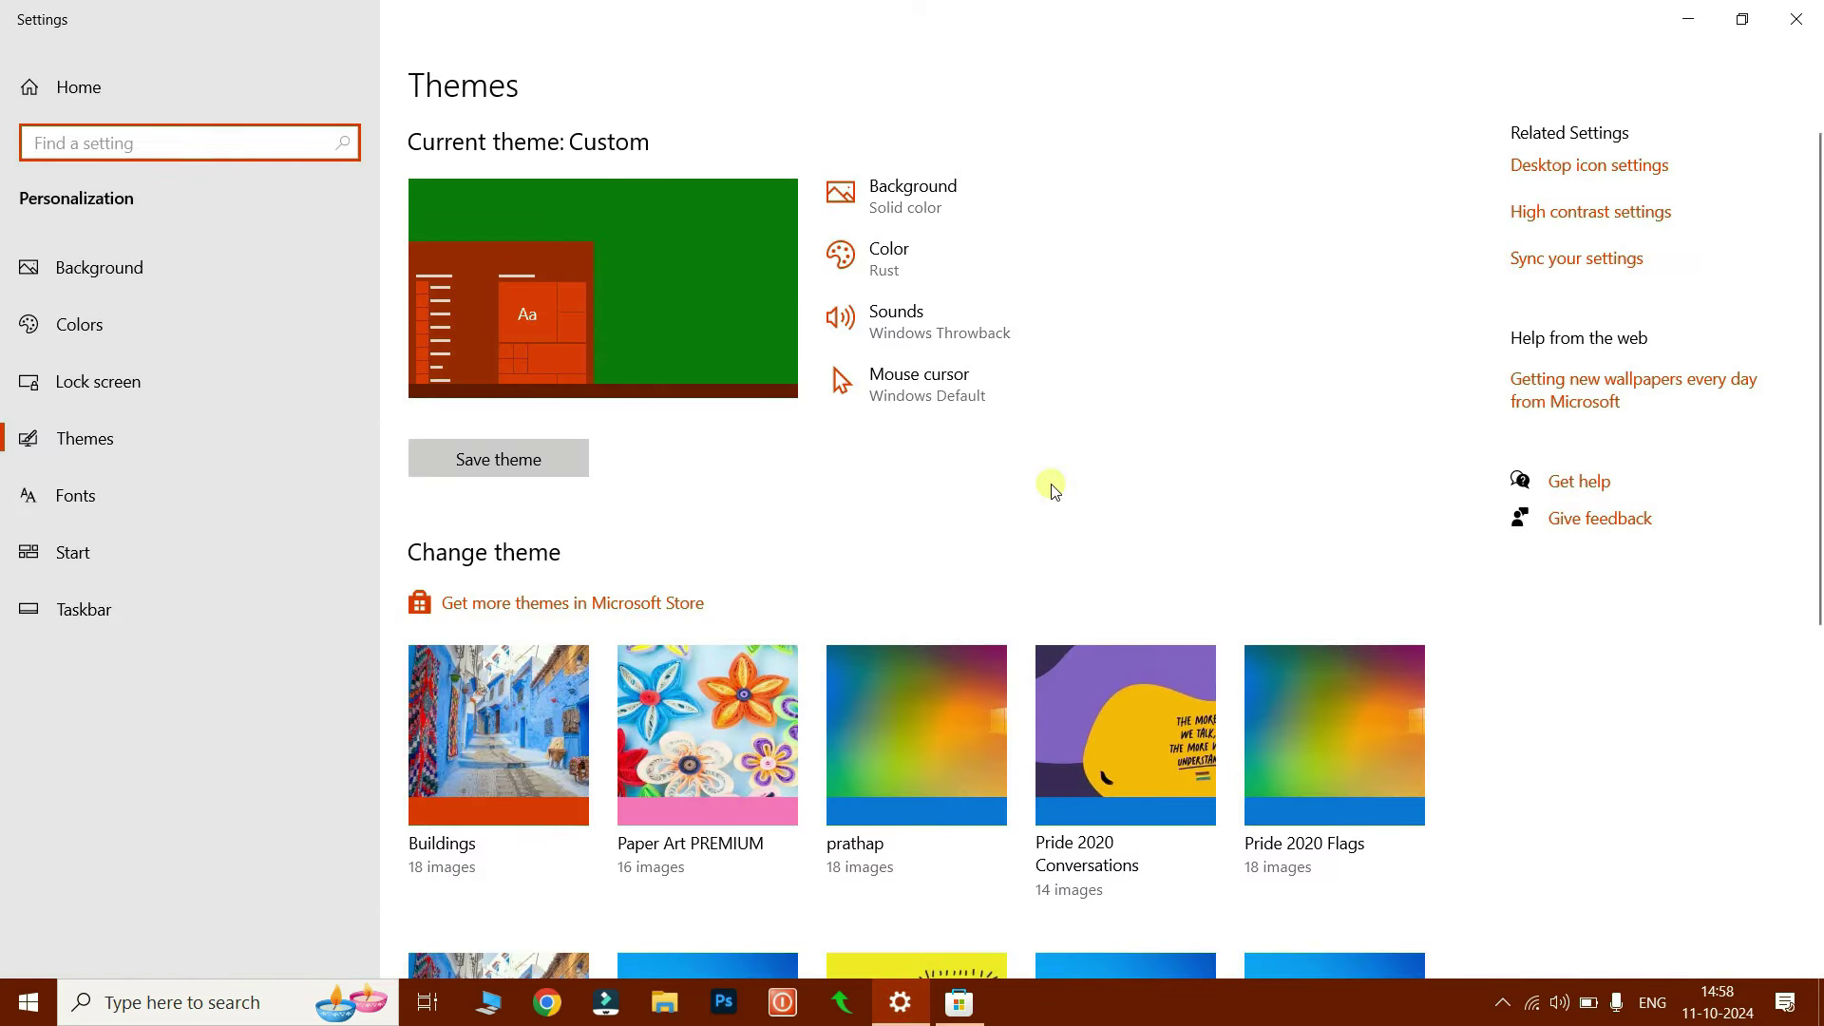
scroll(1052, 486, "down", 7)
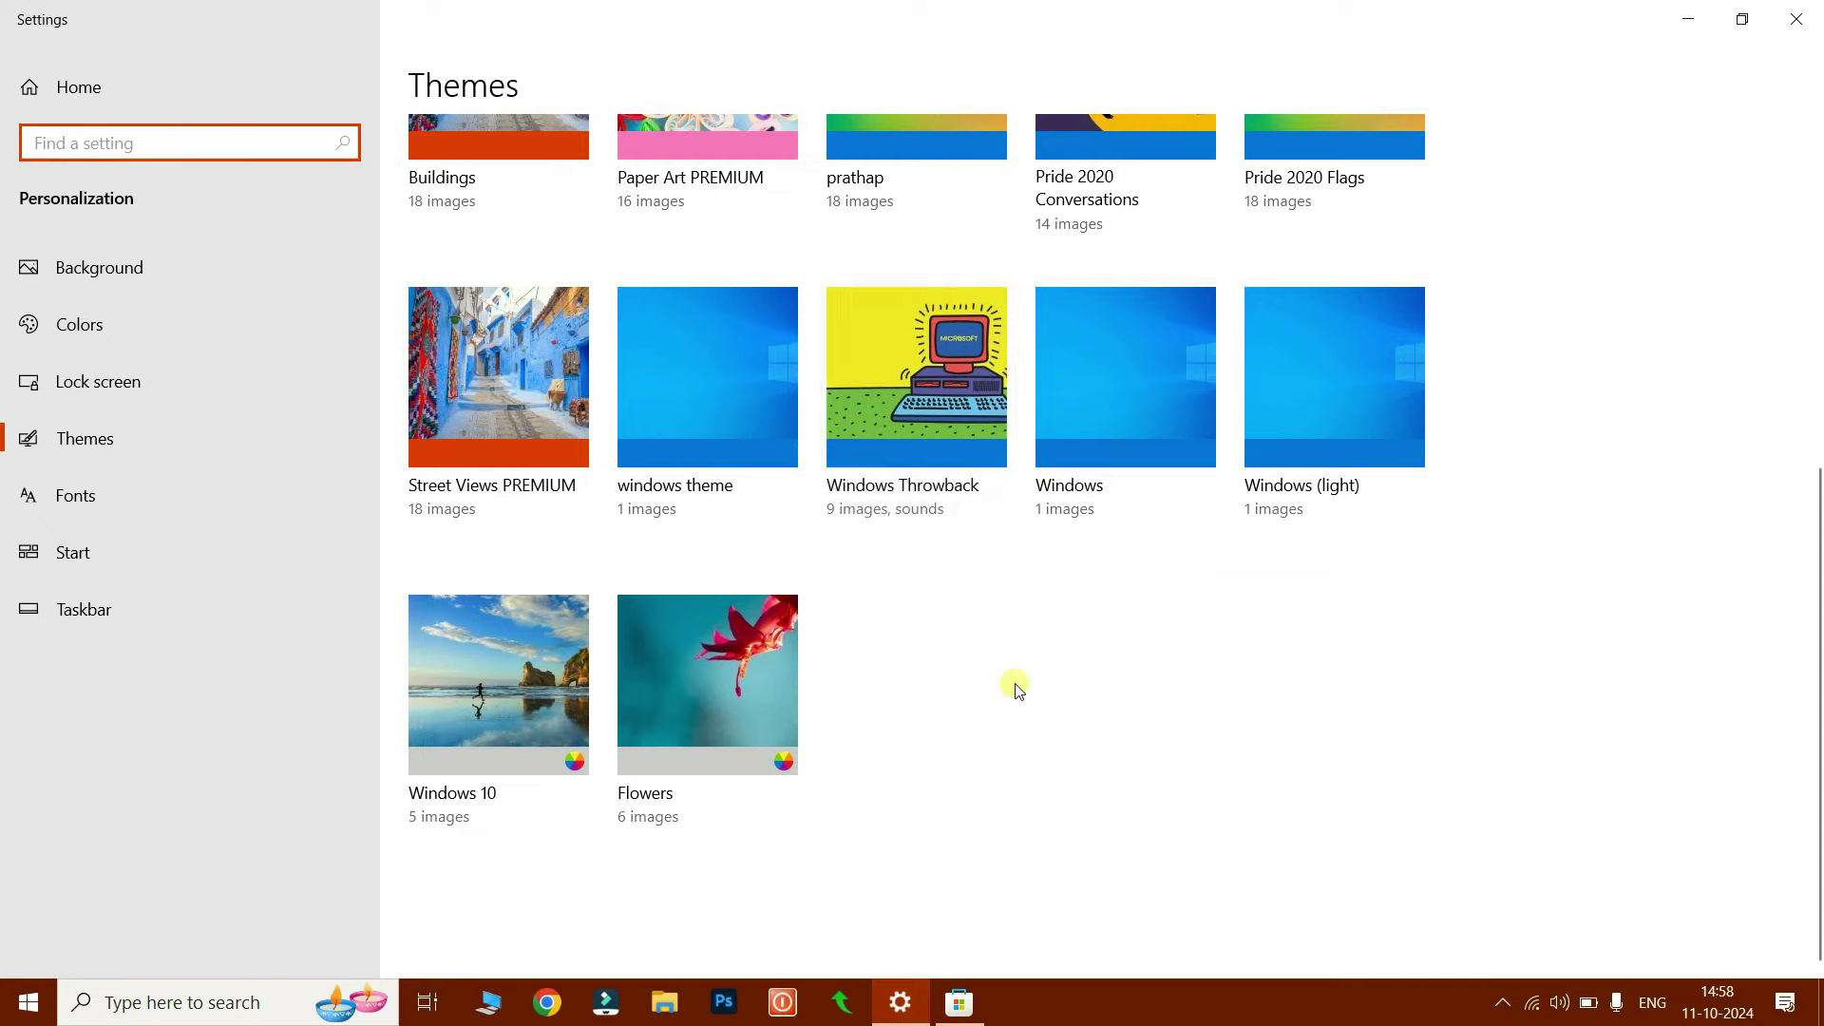
scroll(1007, 665, "up", 3)
scroll(1087, 522, "down", 2)
scroll(950, 513, "up", 3)
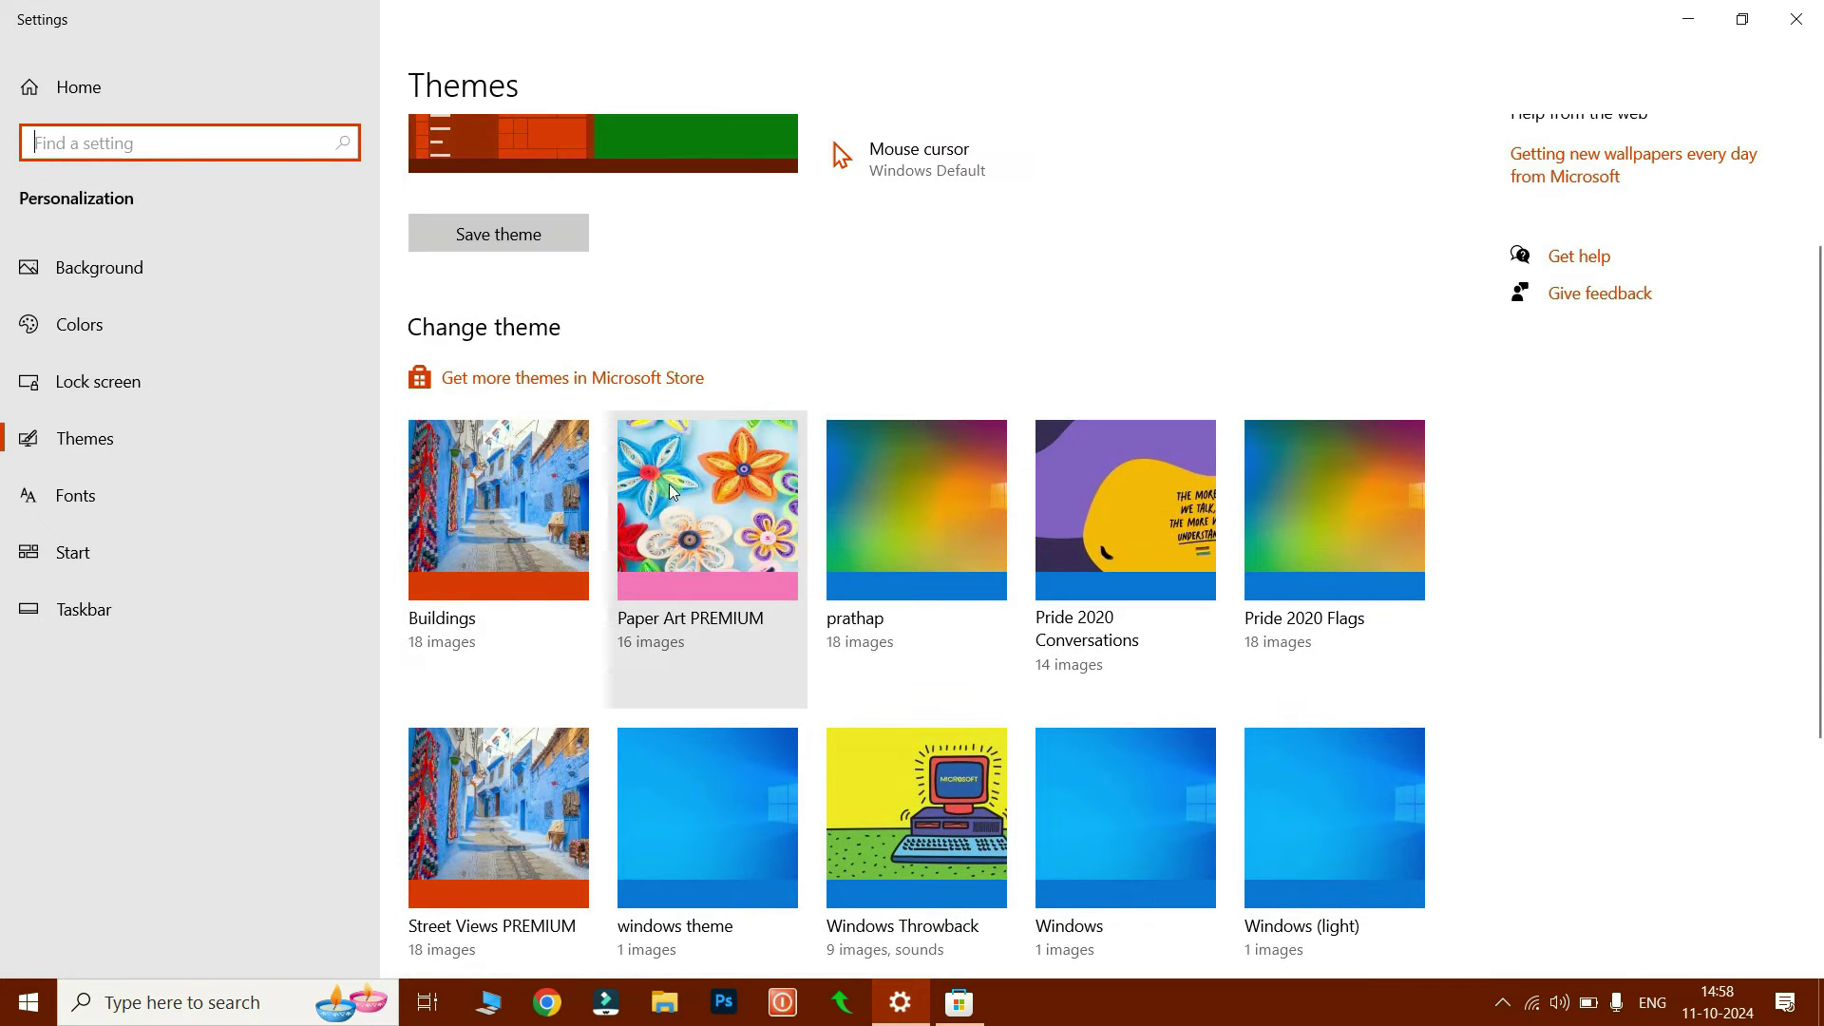
left_click(694, 513)
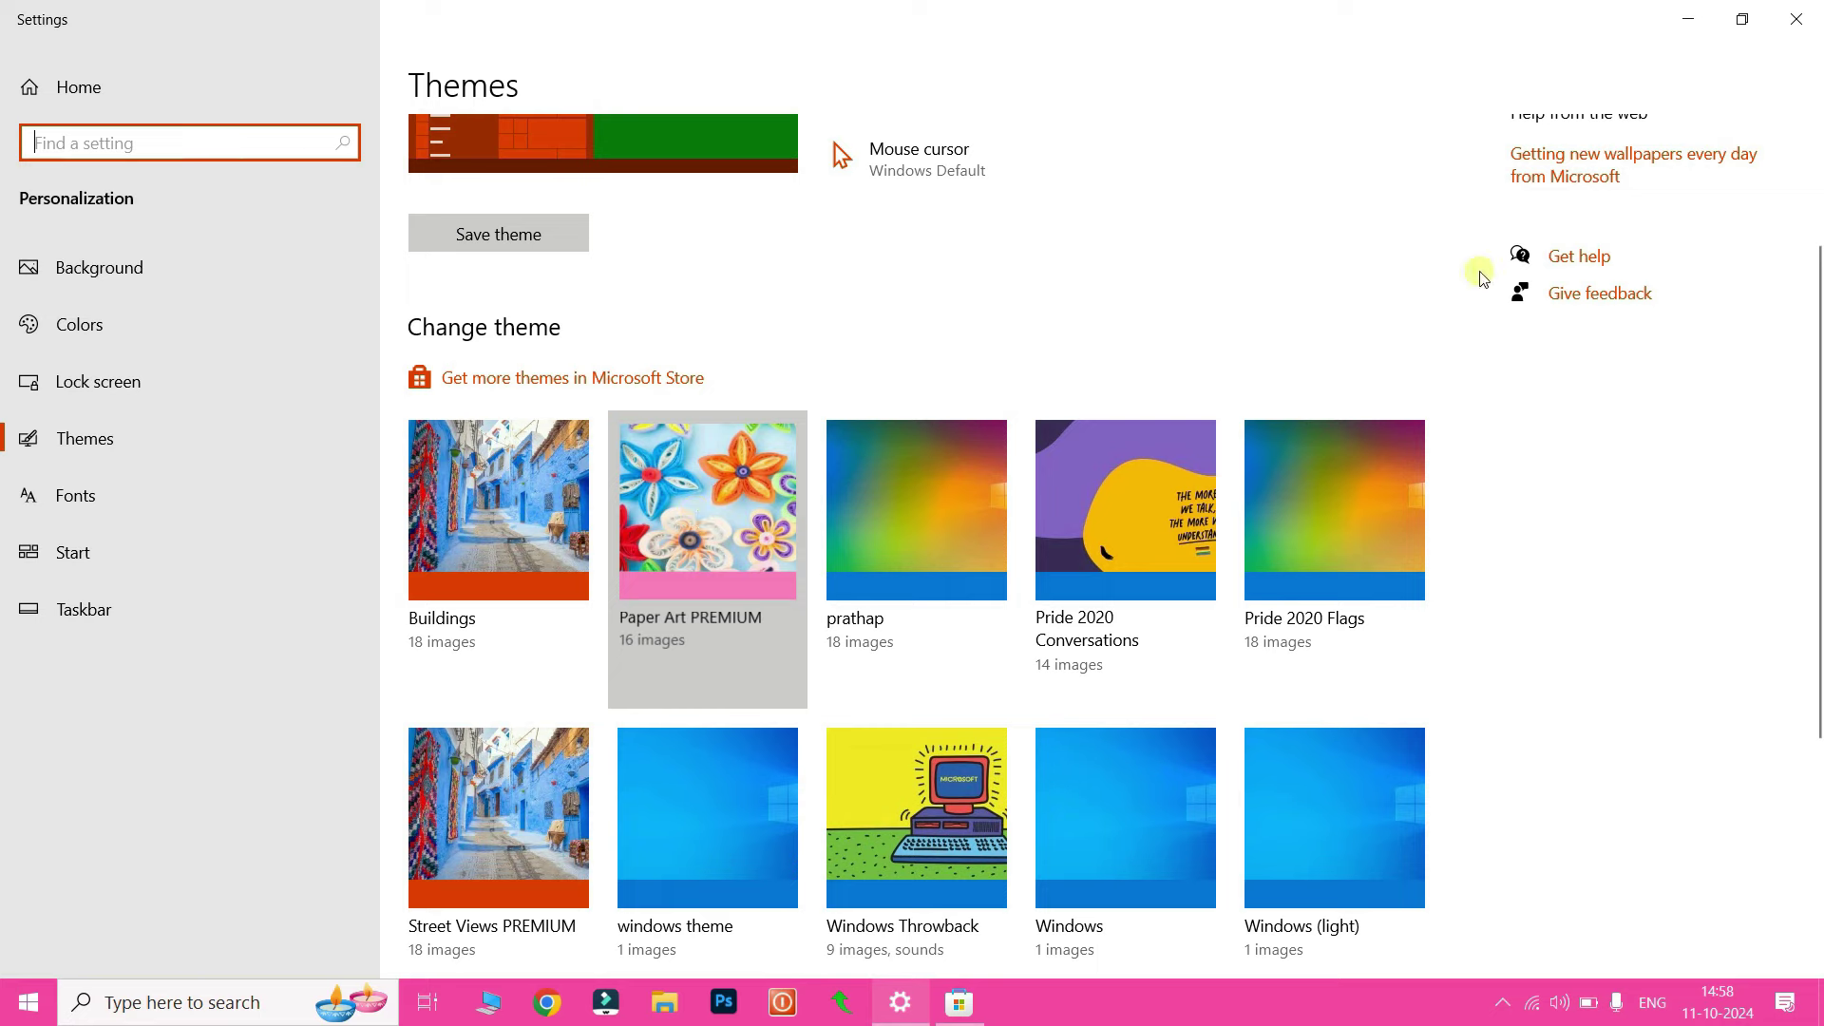
left_click(1692, 23)
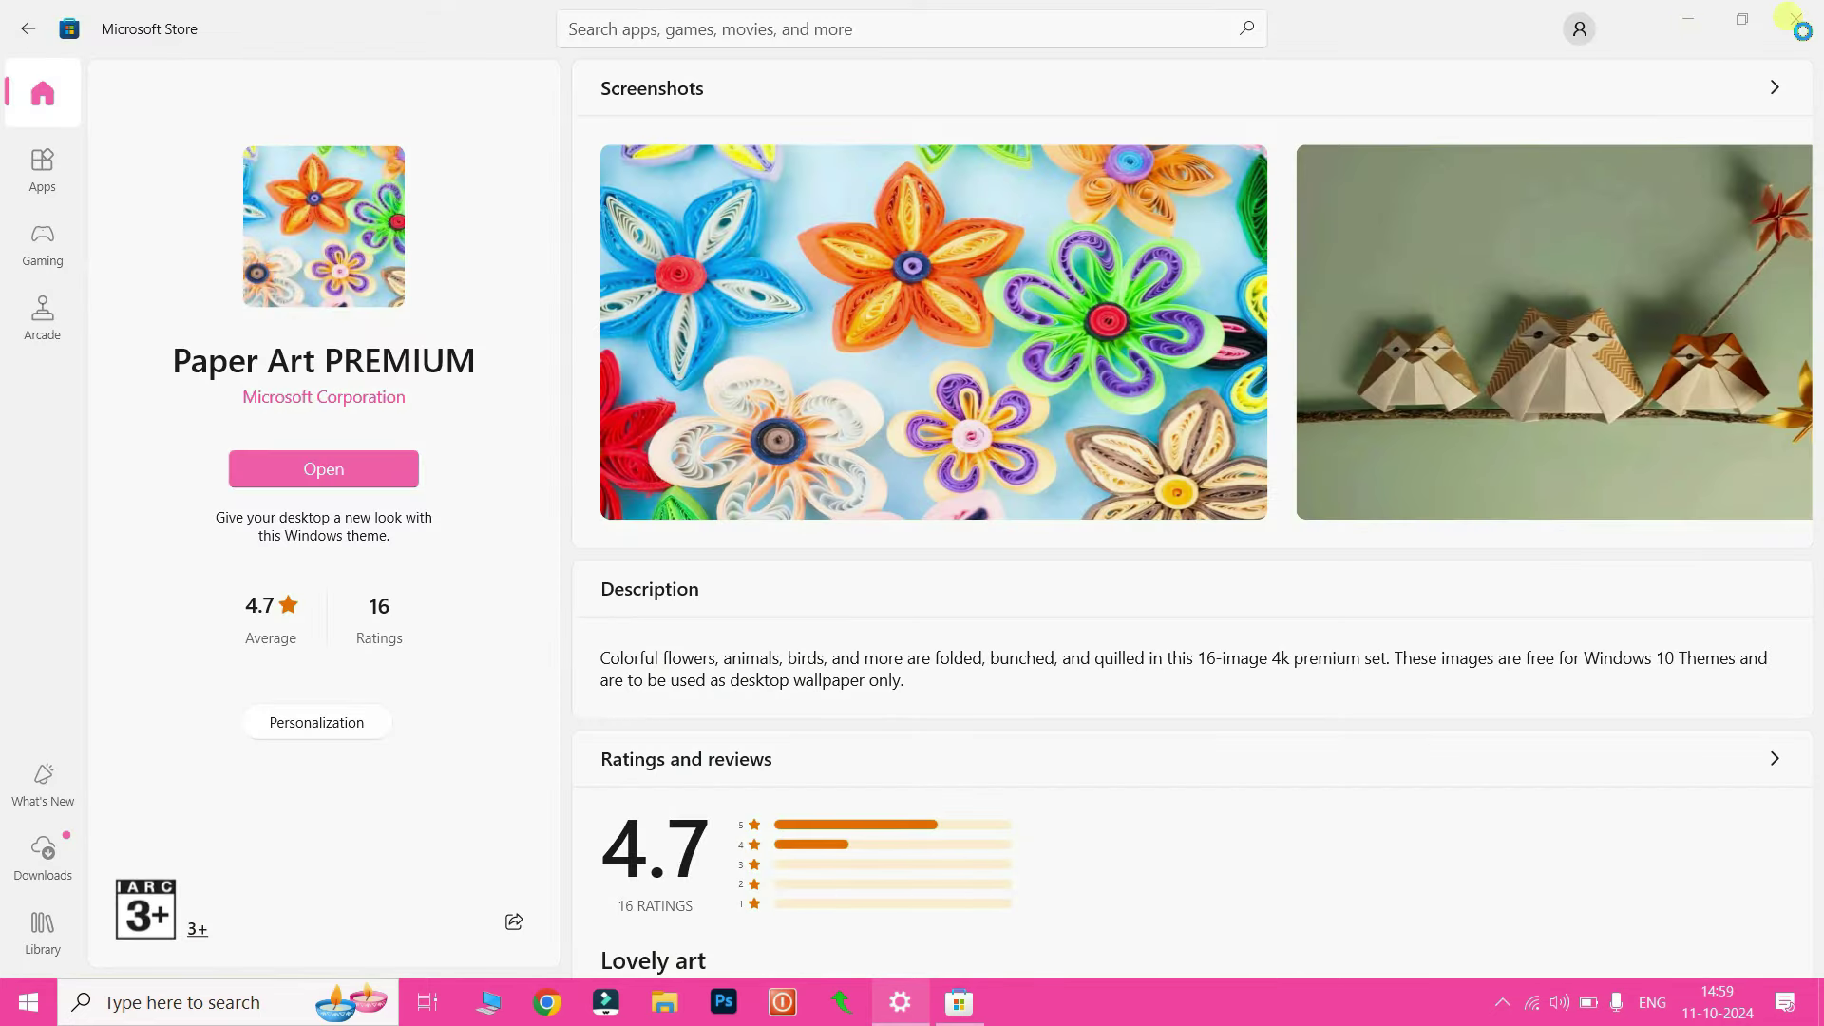
Turn off the accent on Start and taskbar so they go dark, then check Start.
left_click(1688, 19)
left_click(28, 988)
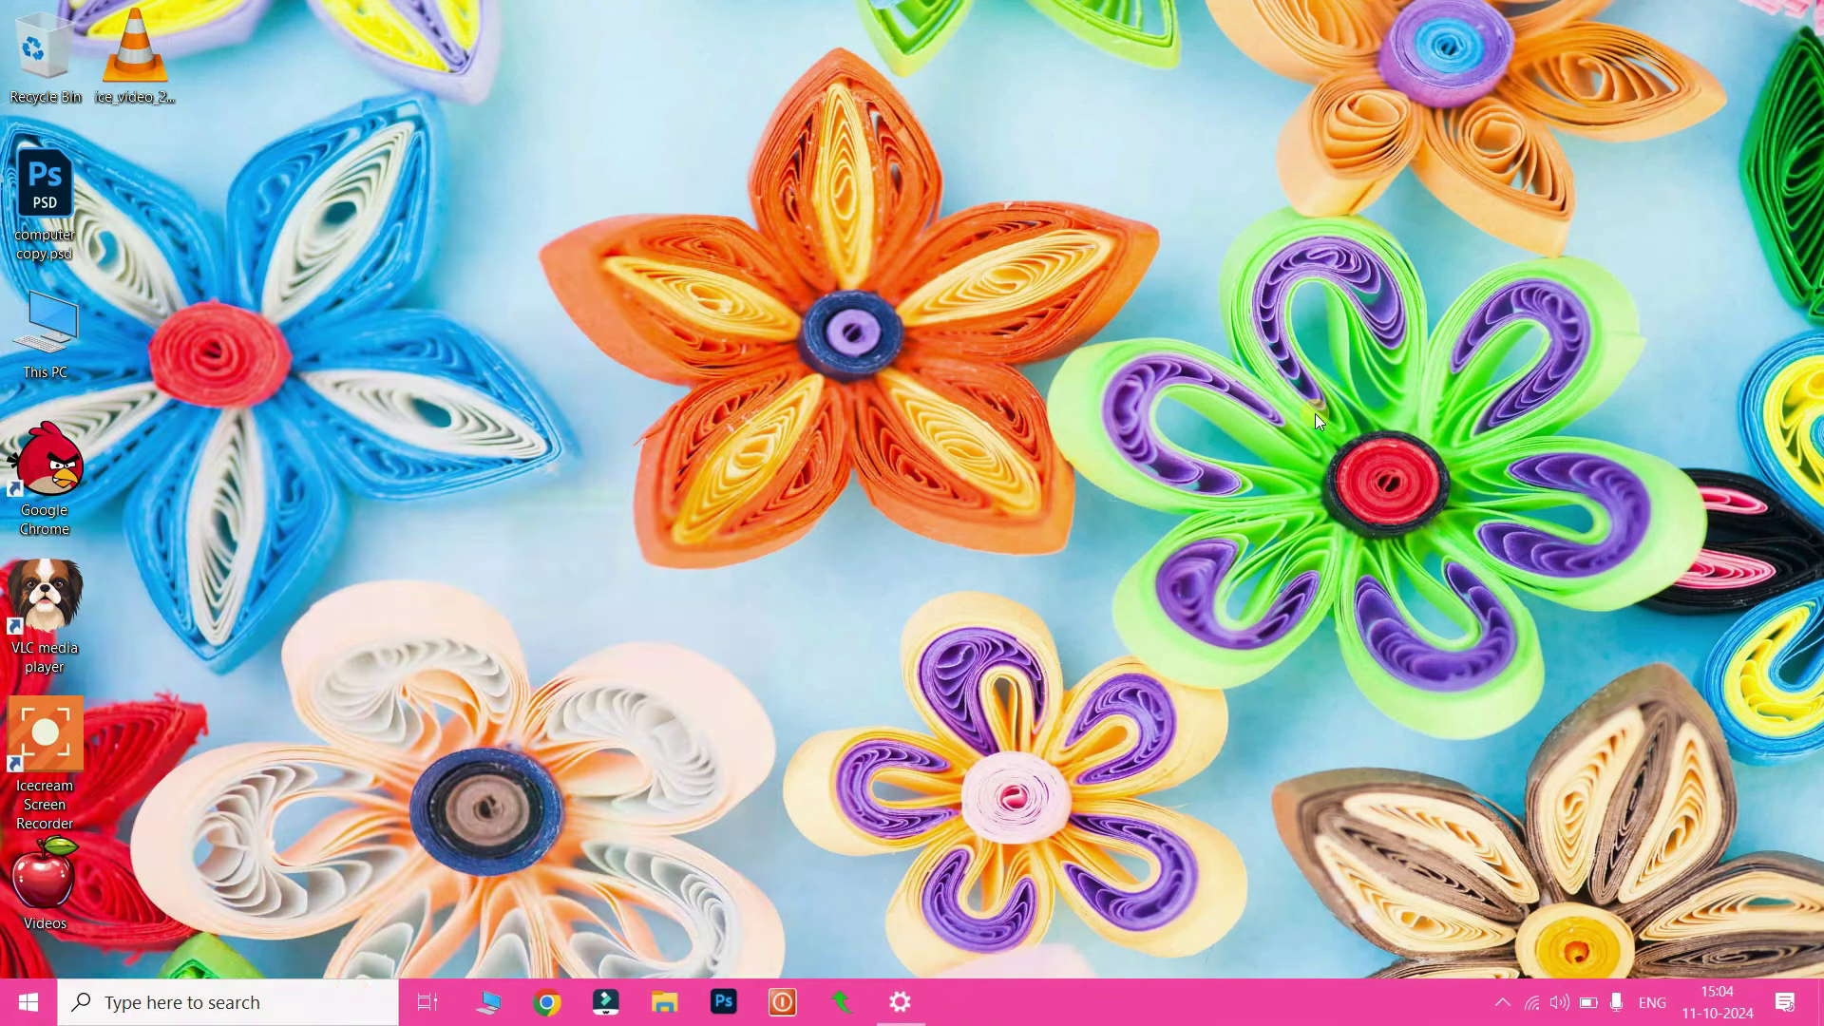
left_click_drag(608, 57, 1417, 654)
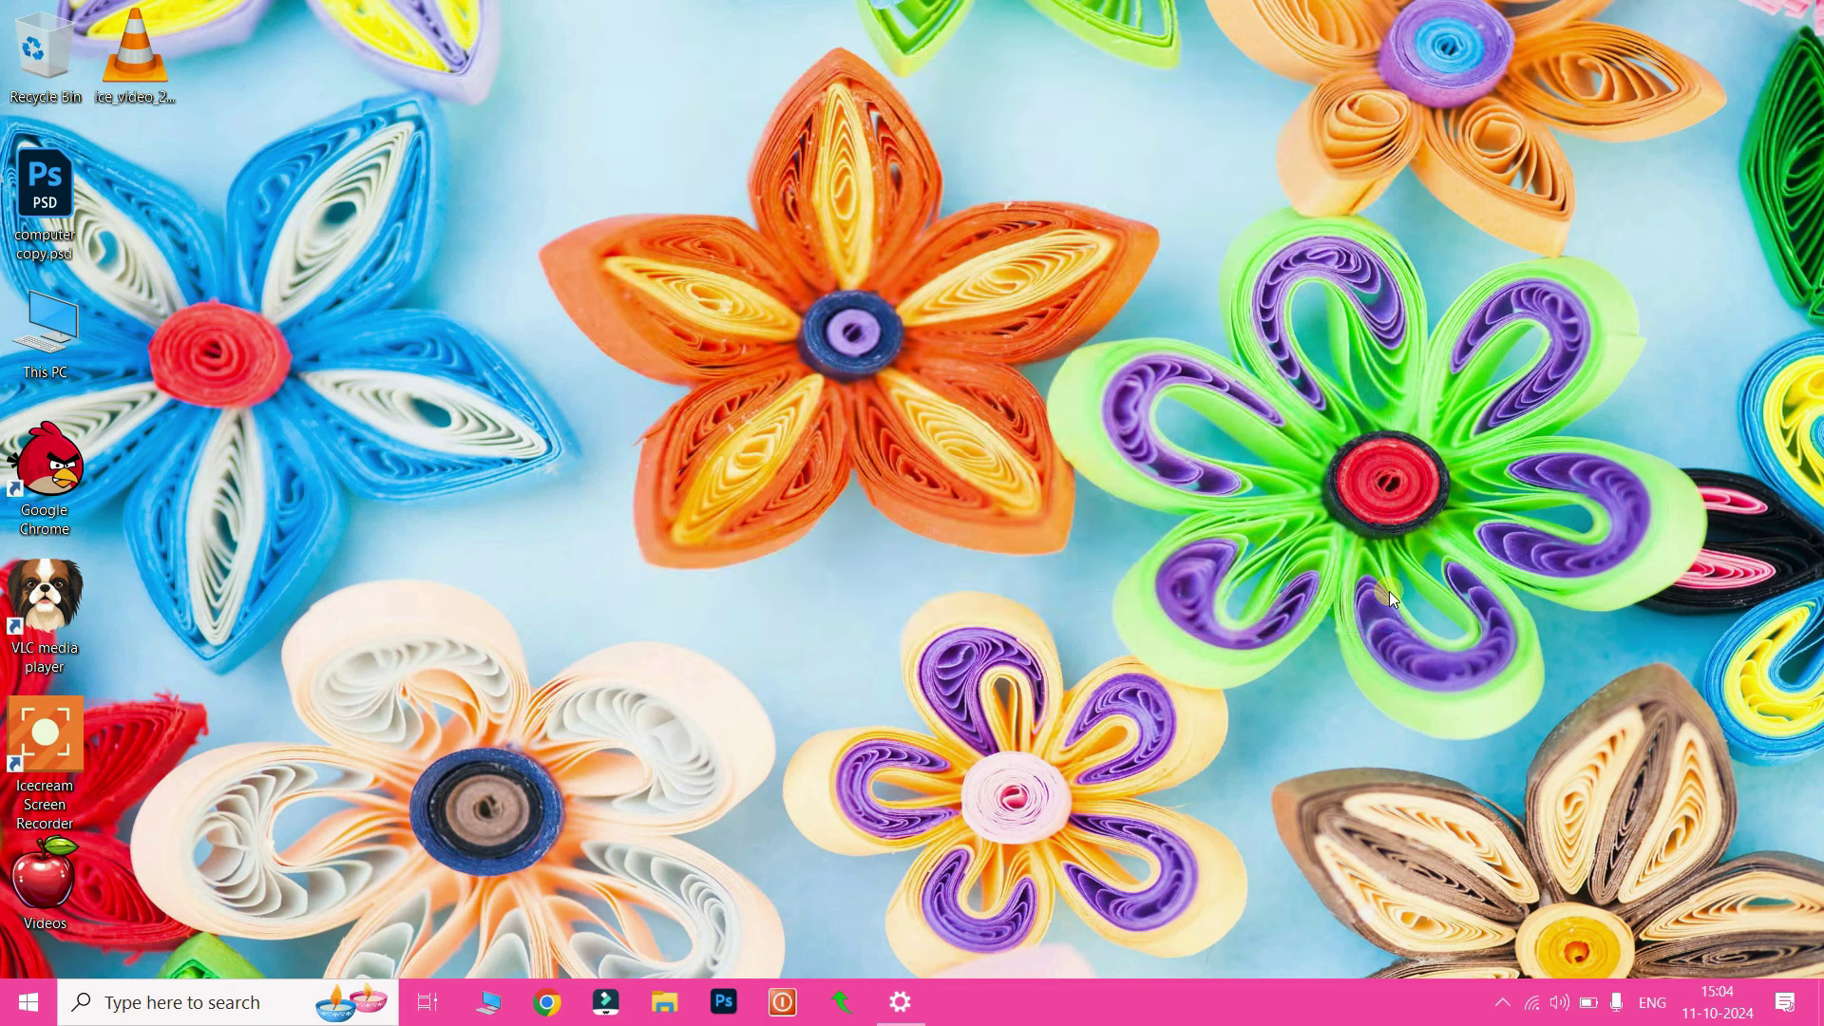
left_click(28, 1002)
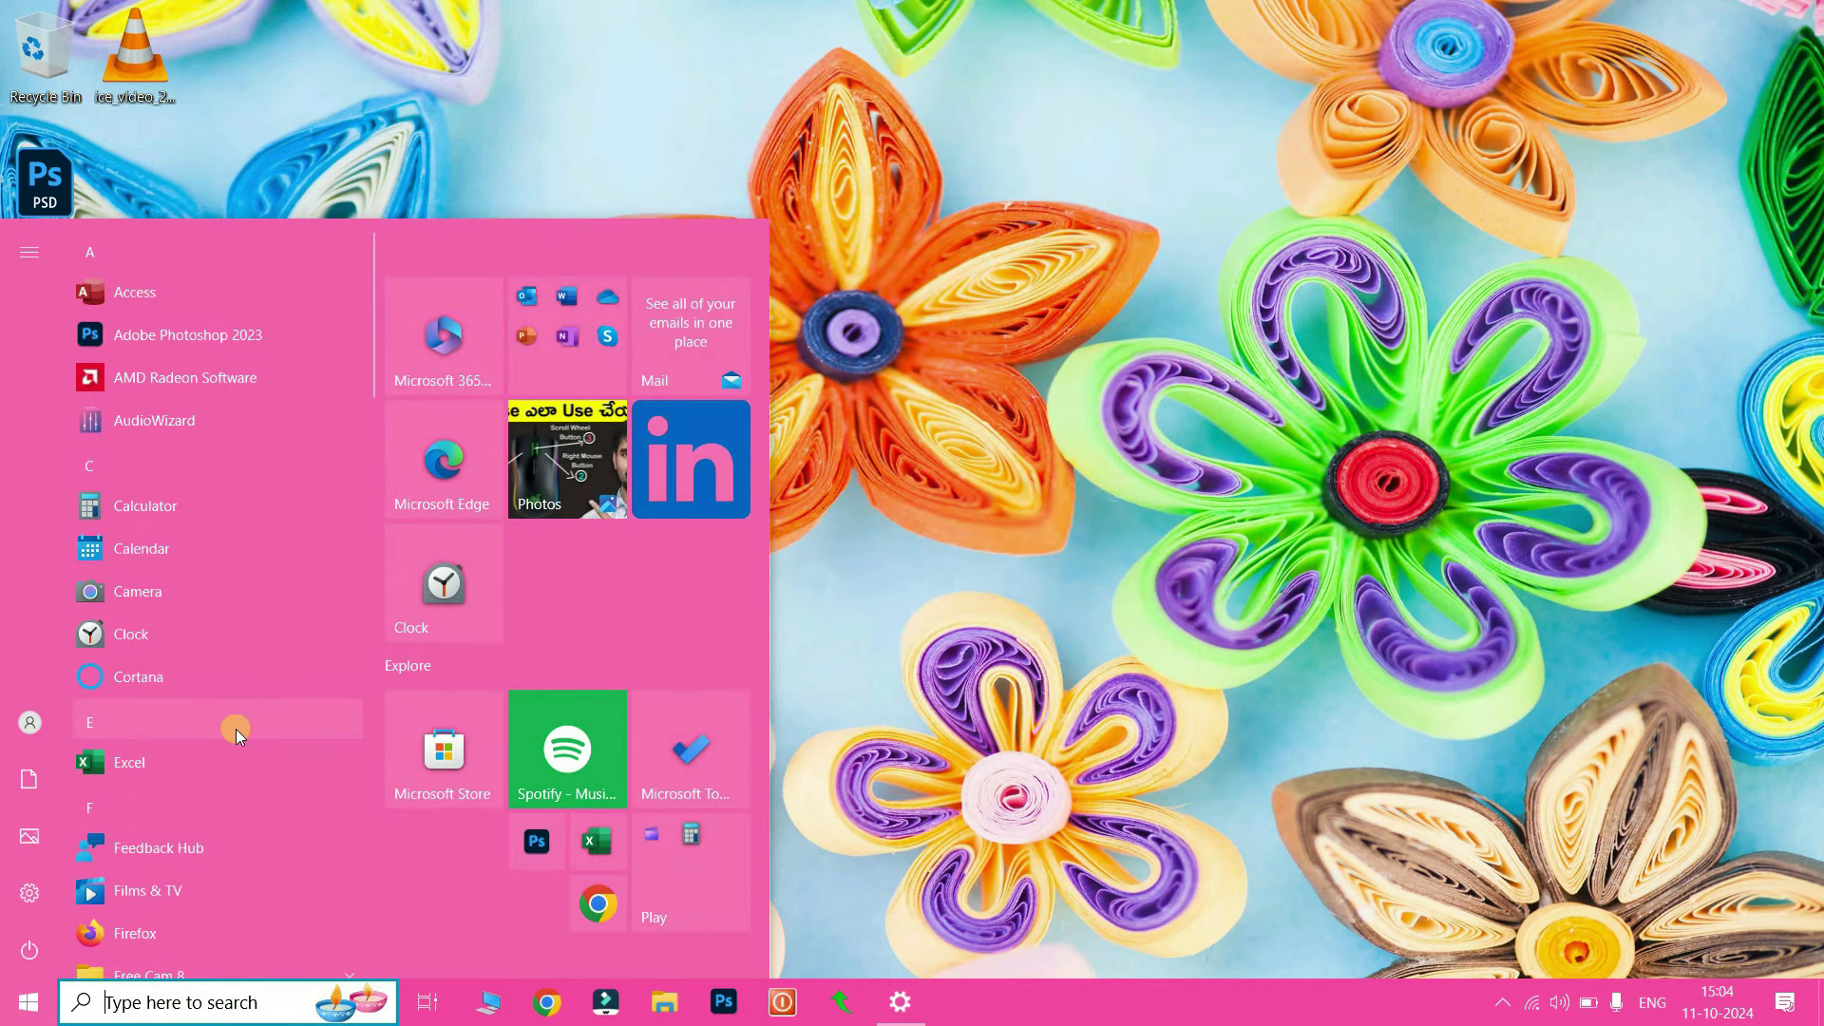
left_click(1462, 356)
left_click(902, 1004)
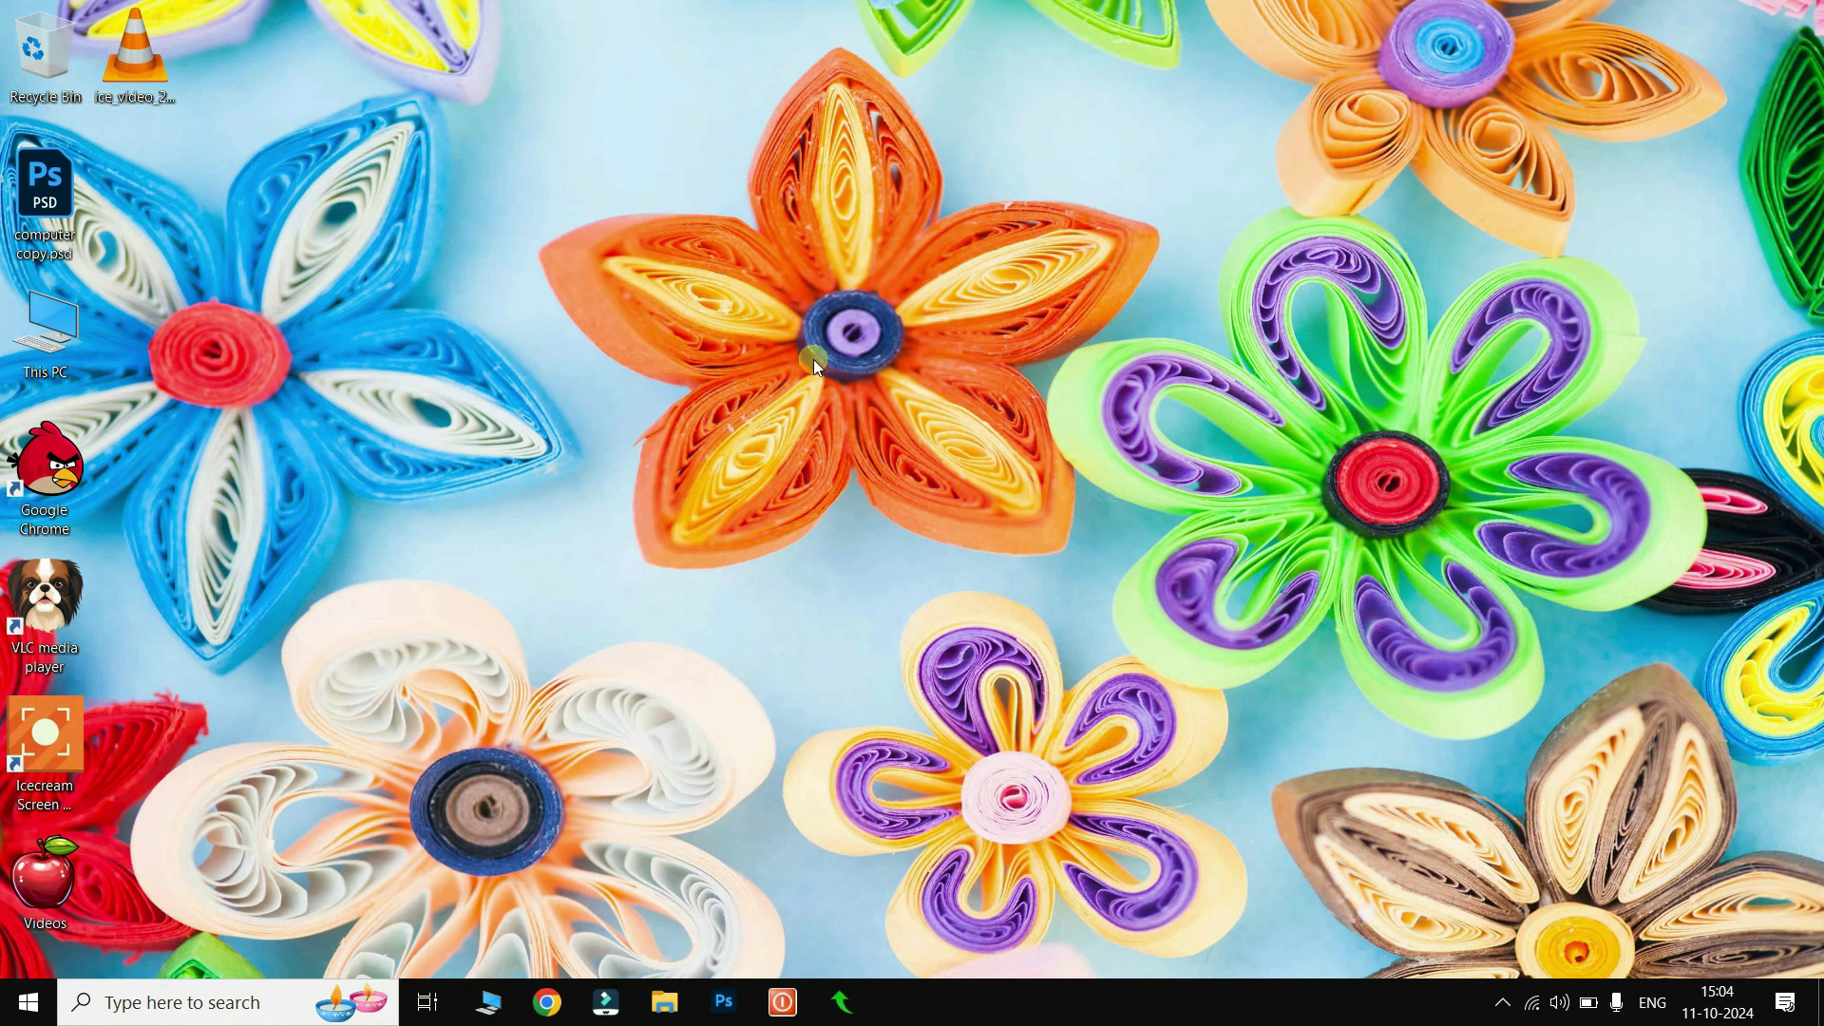
left_click(18, 1015)
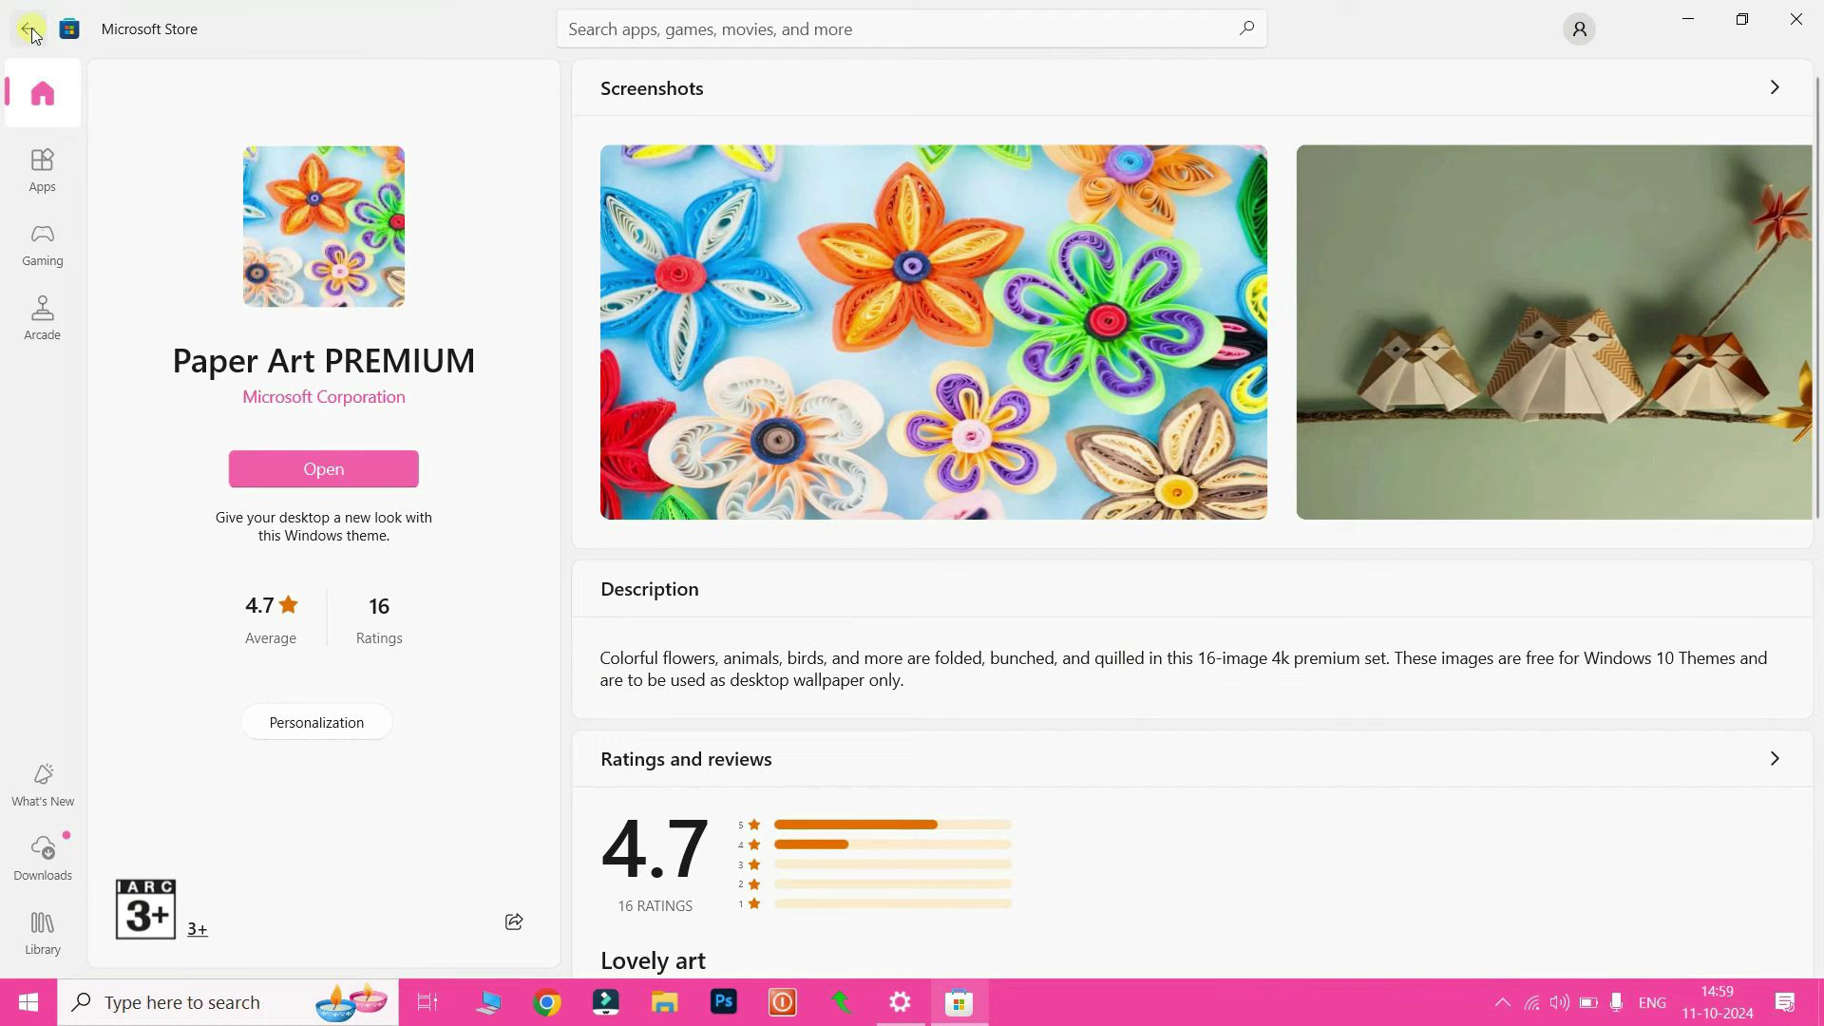
Return from the Paper Art PREMIUM page to the themes grid and scroll through it.
left_click(31, 33)
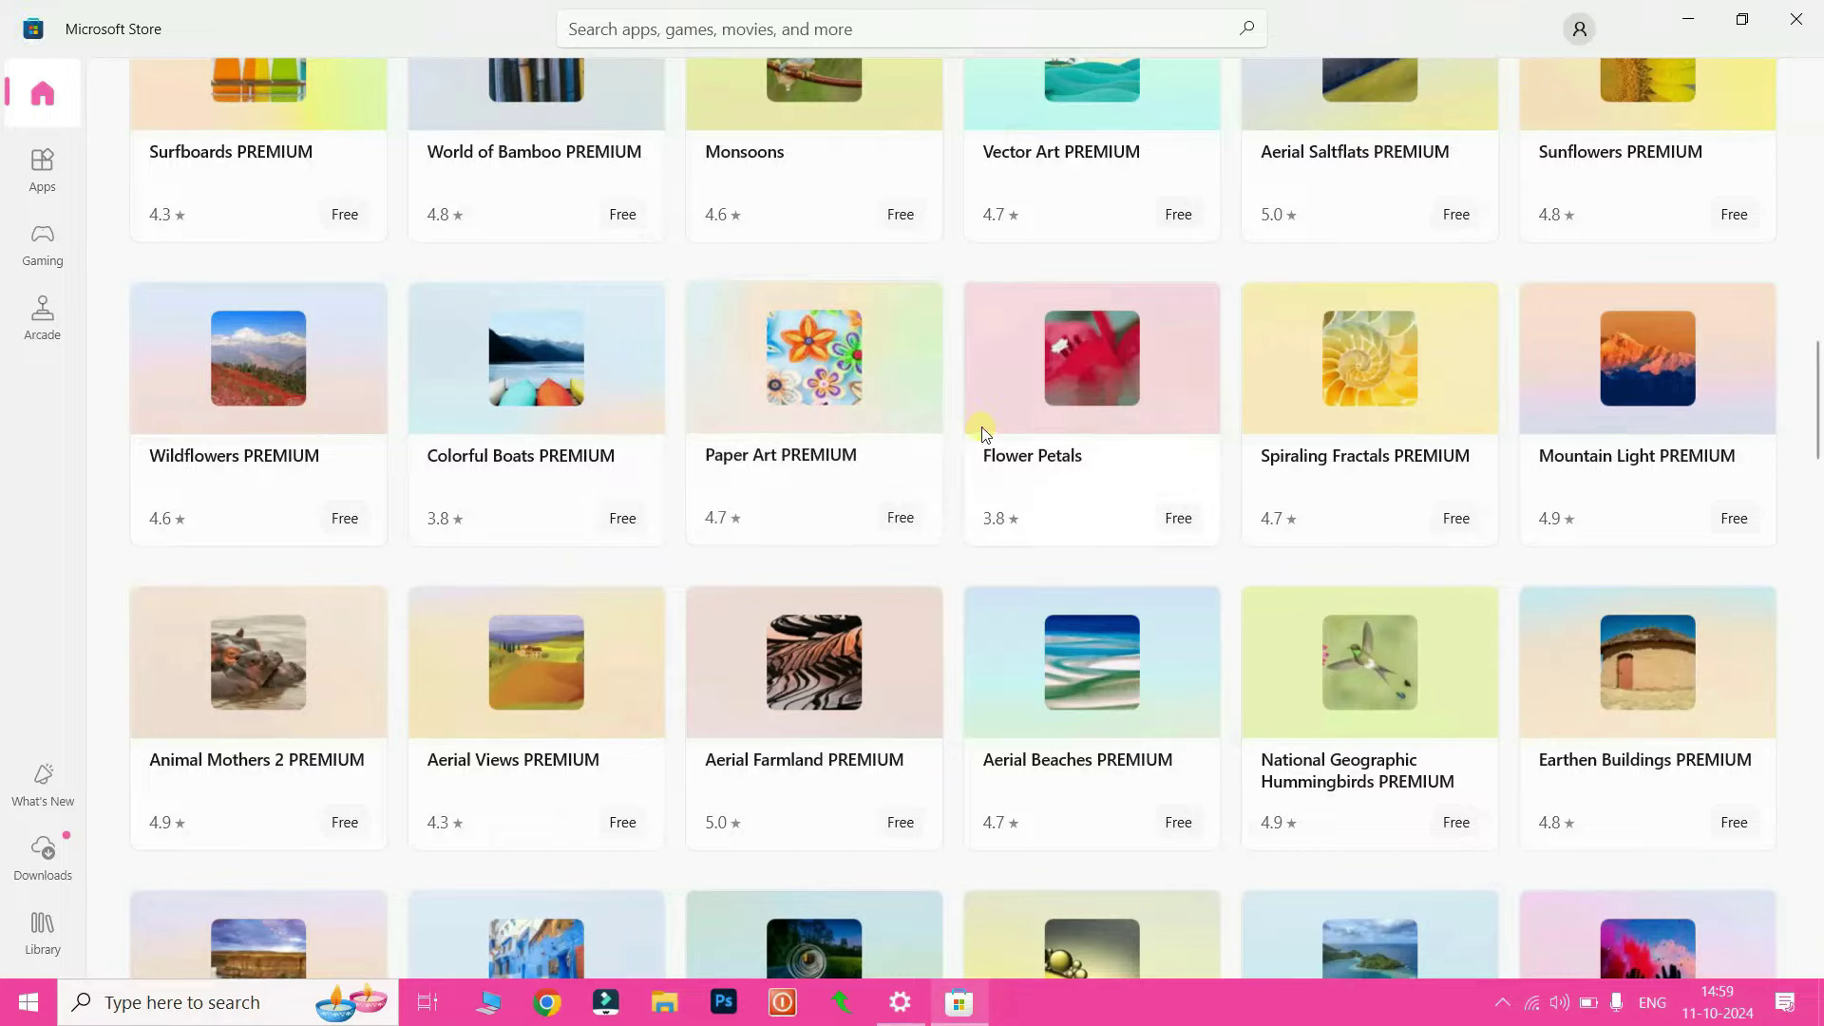
scroll(983, 428, "down", 8)
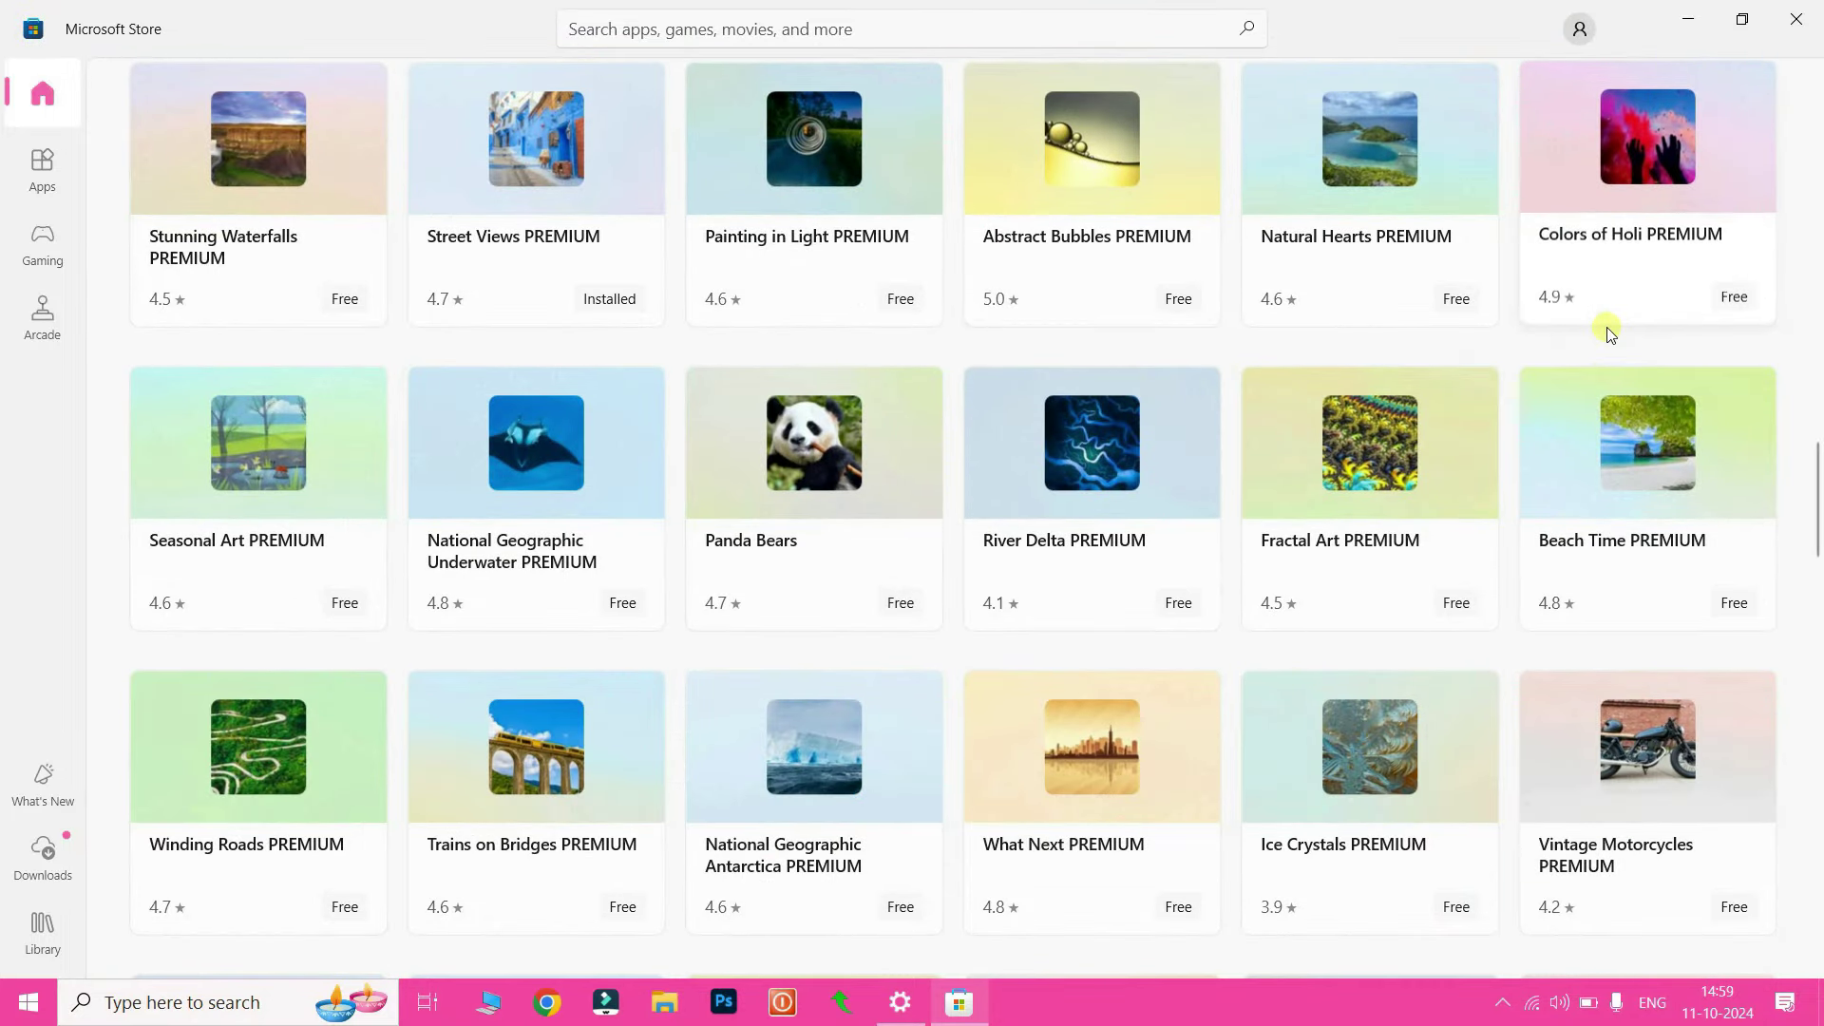
scroll(1605, 333, "down", 3)
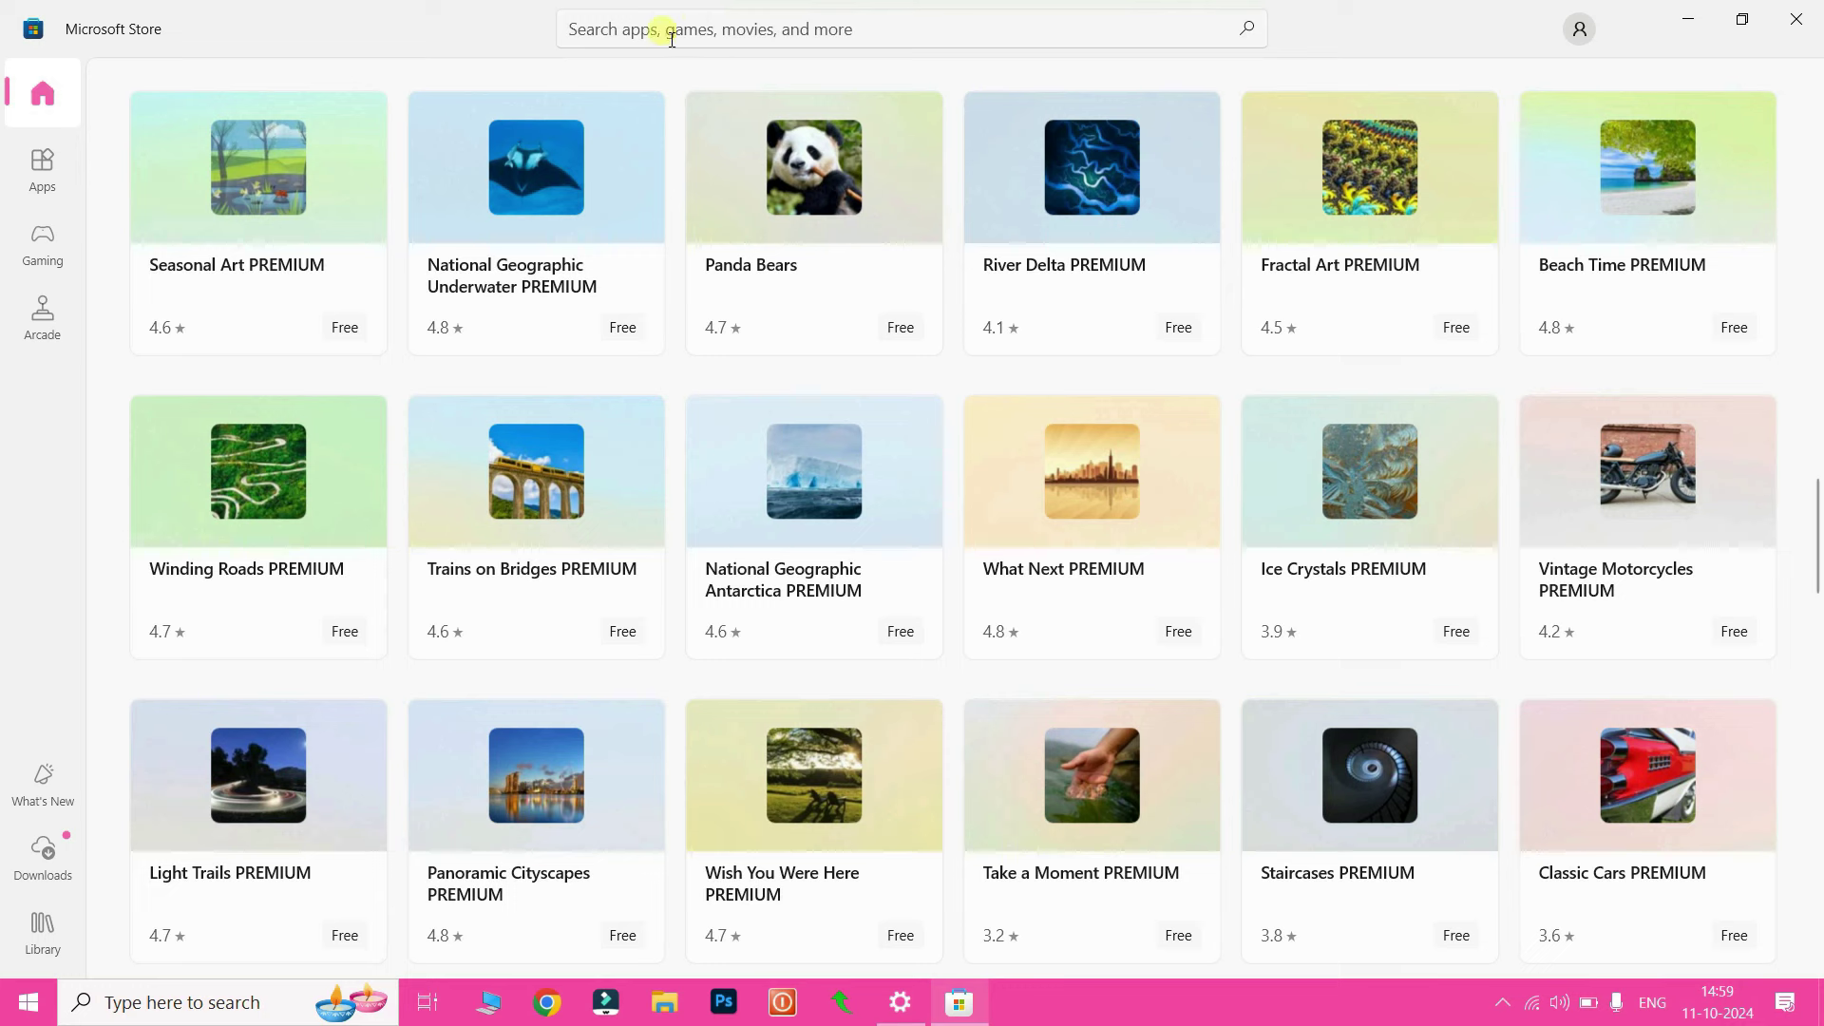
Search the Store for 'animal' and browse the results list.
left_click(623, 34)
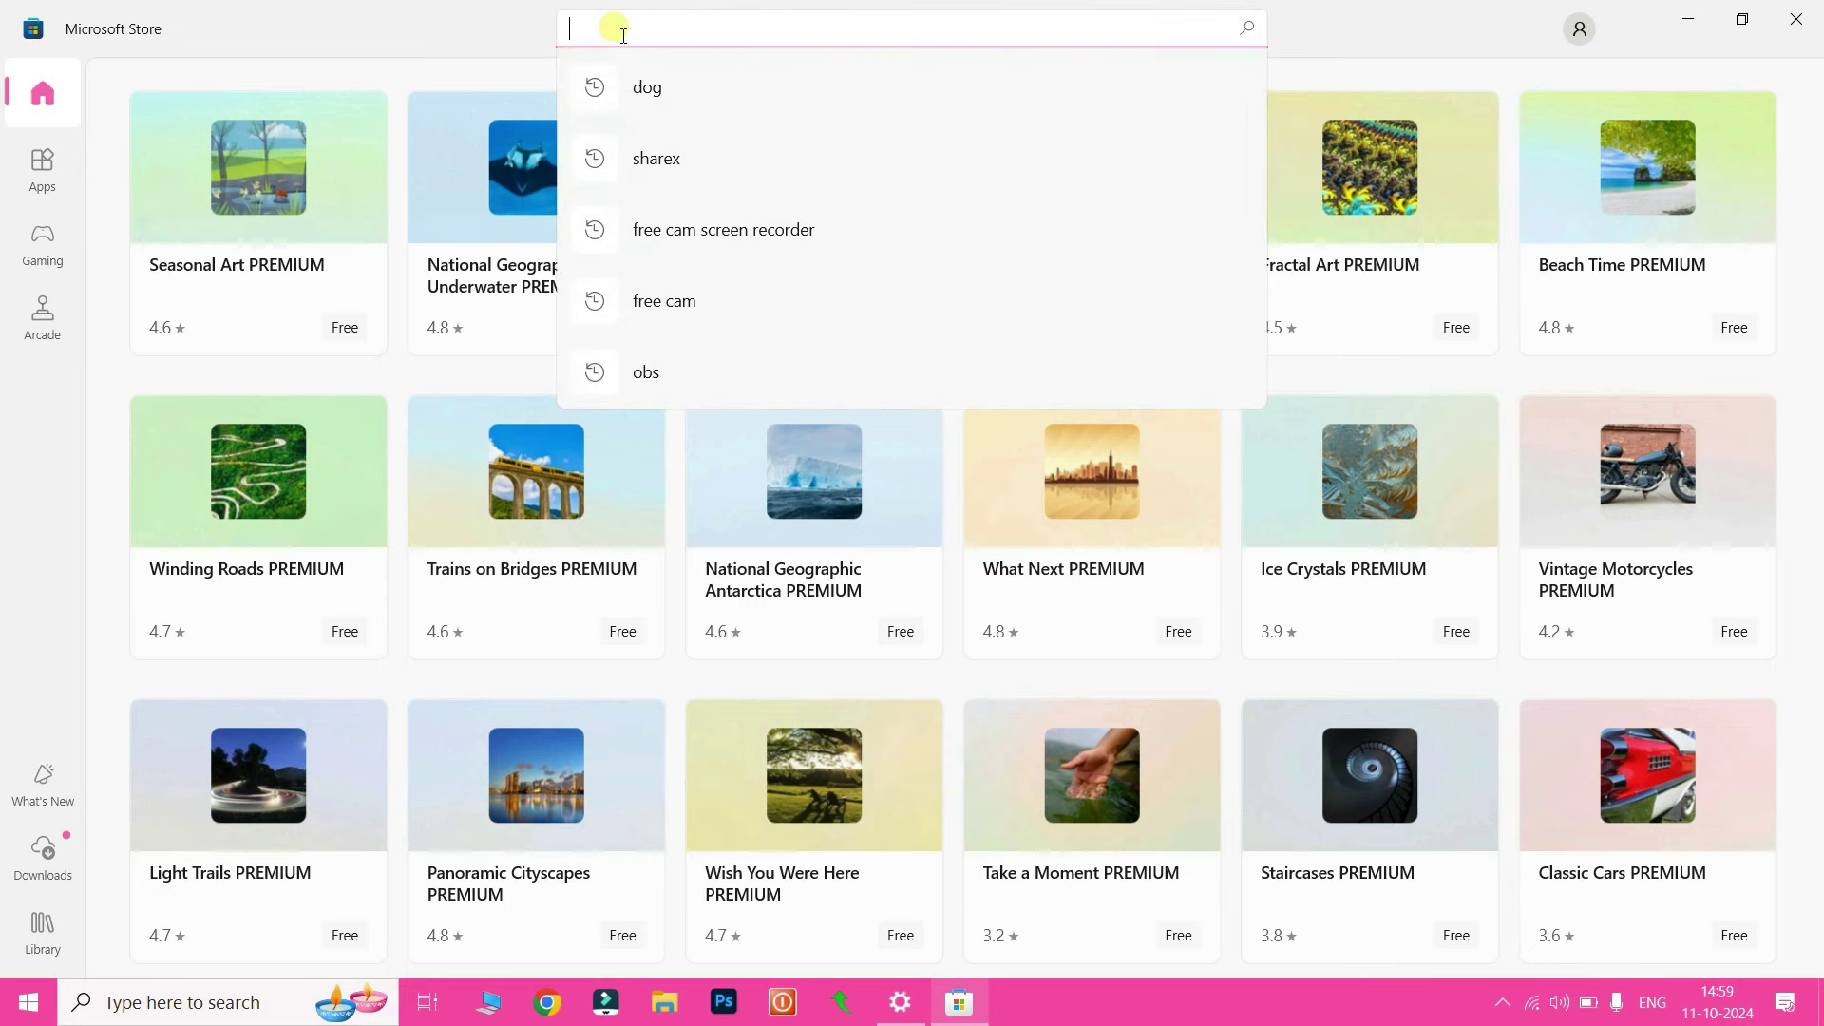
type("animal")
key("Return")
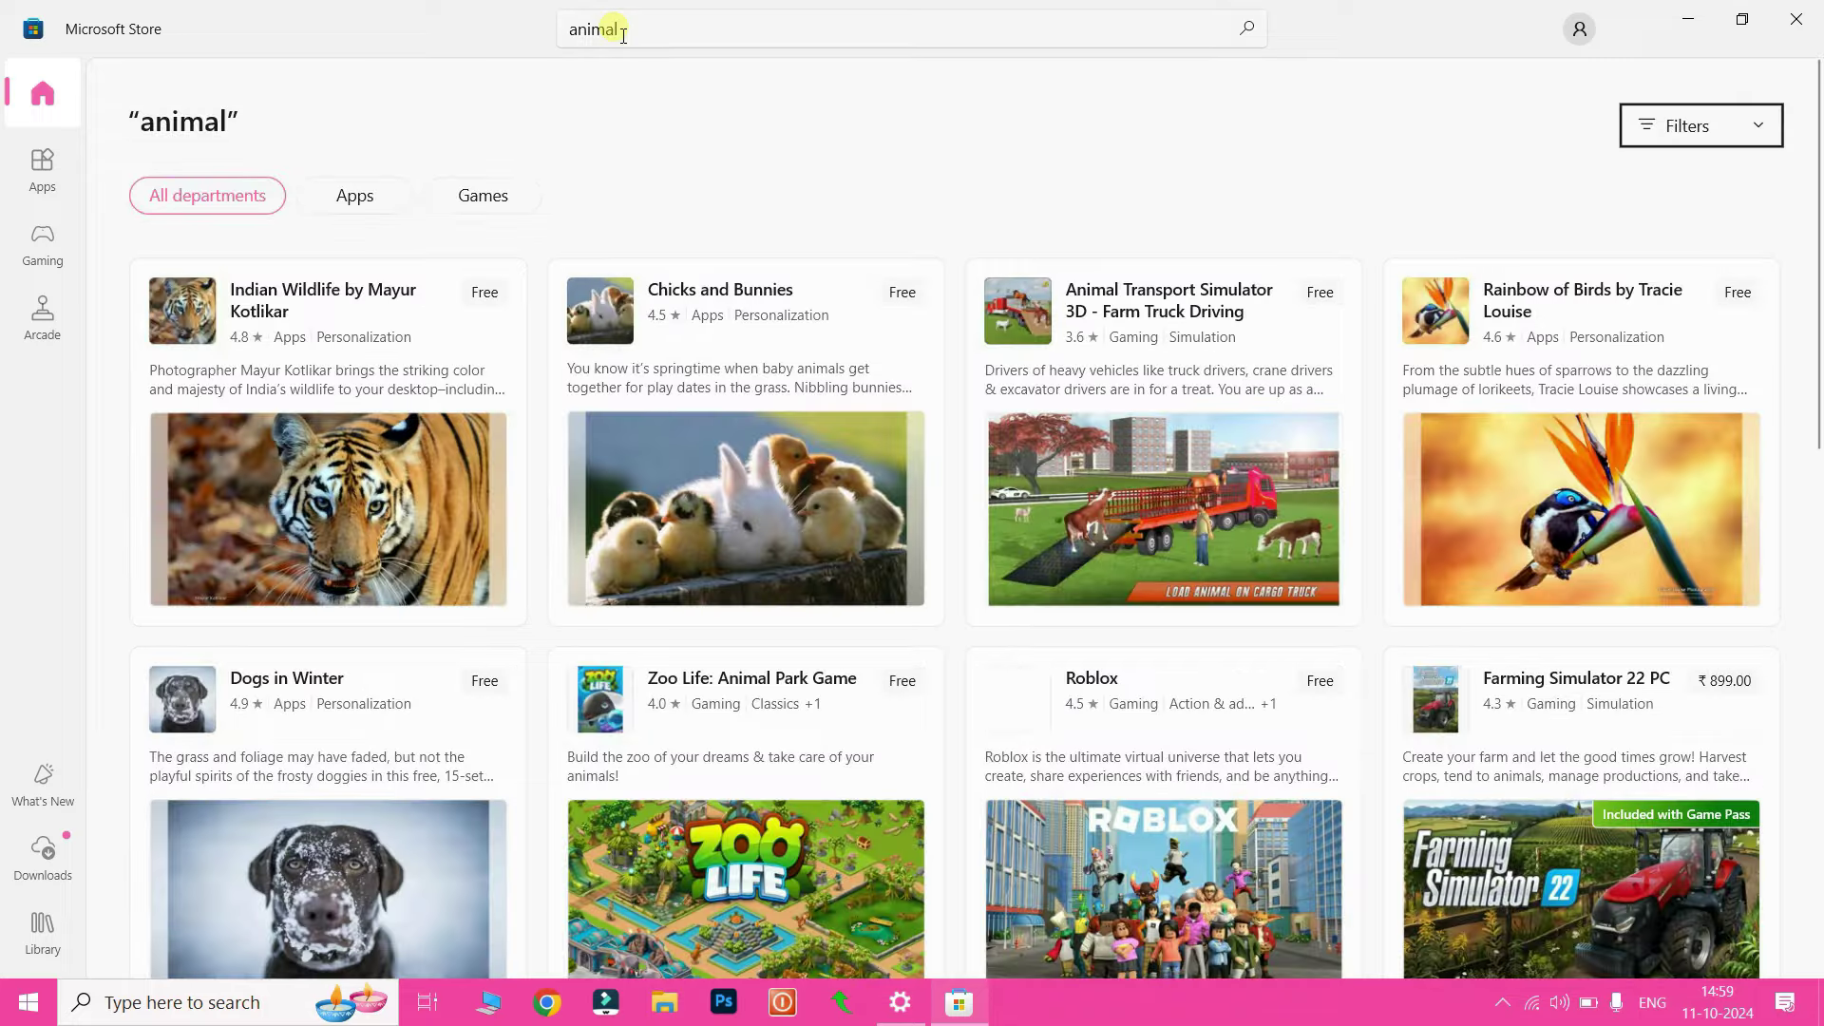
mouse_move(410, 491)
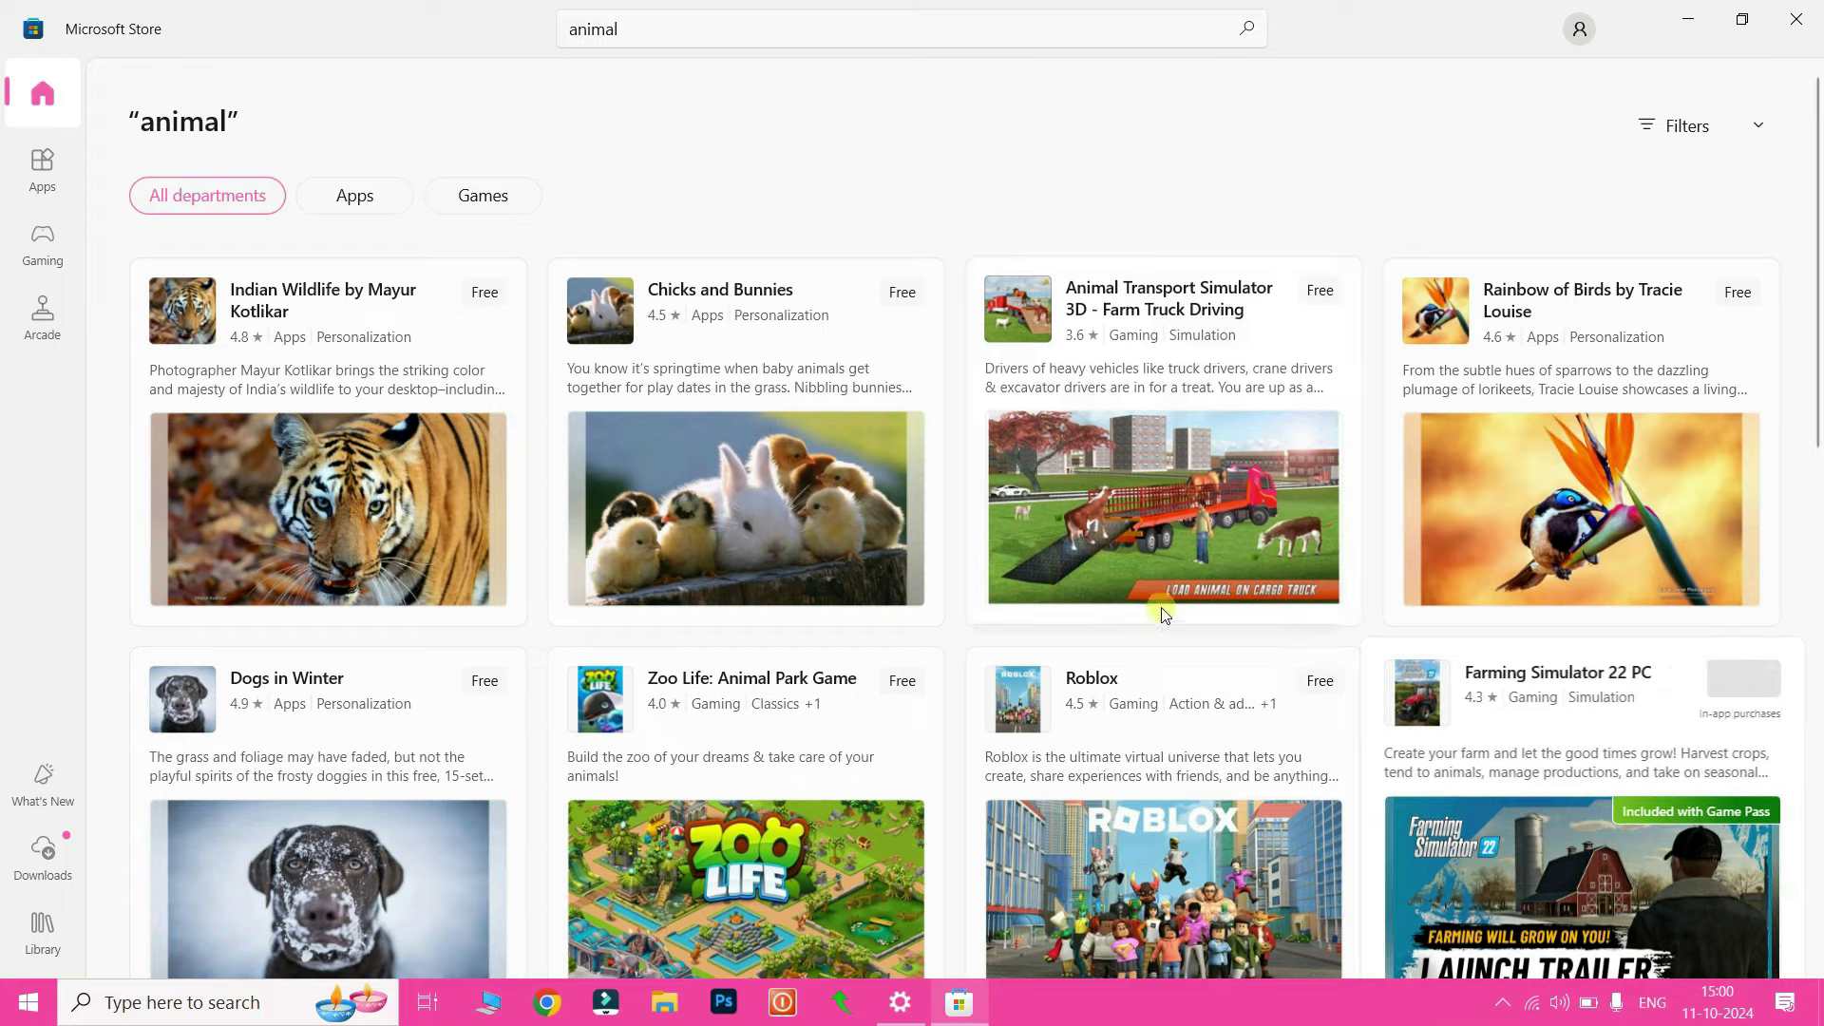
scroll(1165, 615, "down", 3)
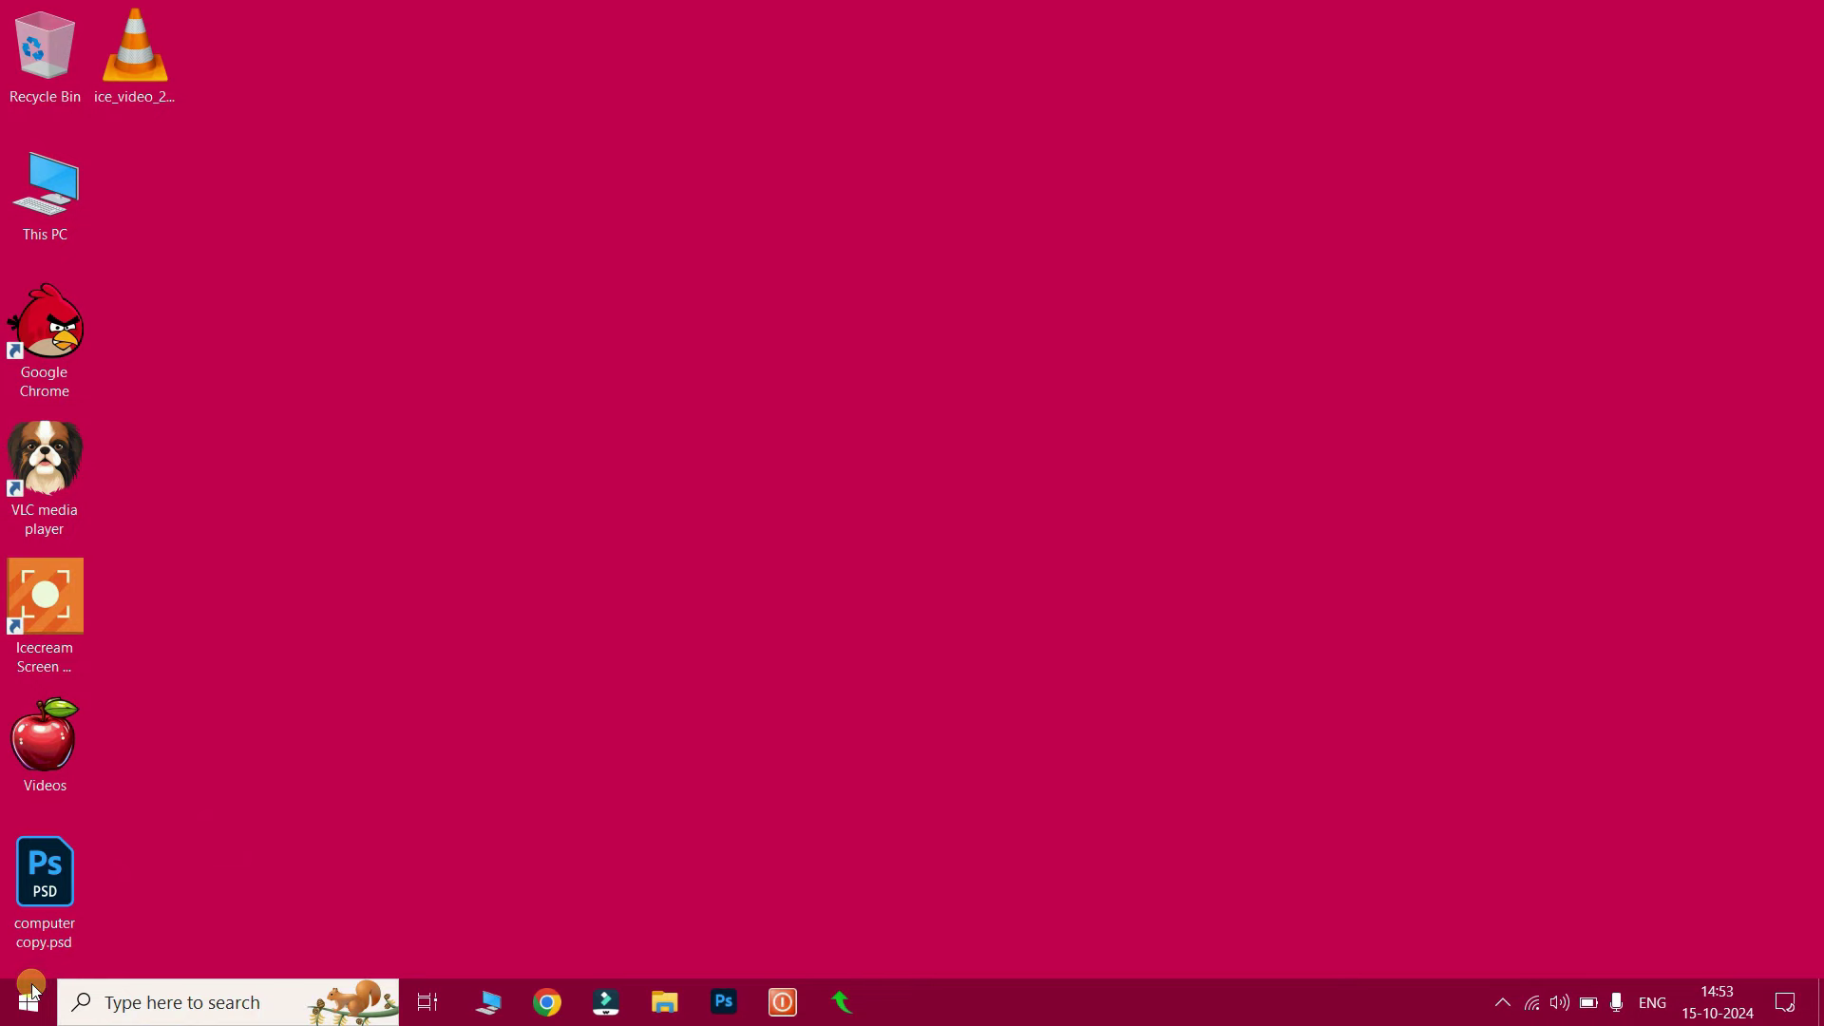
left_click(34, 991)
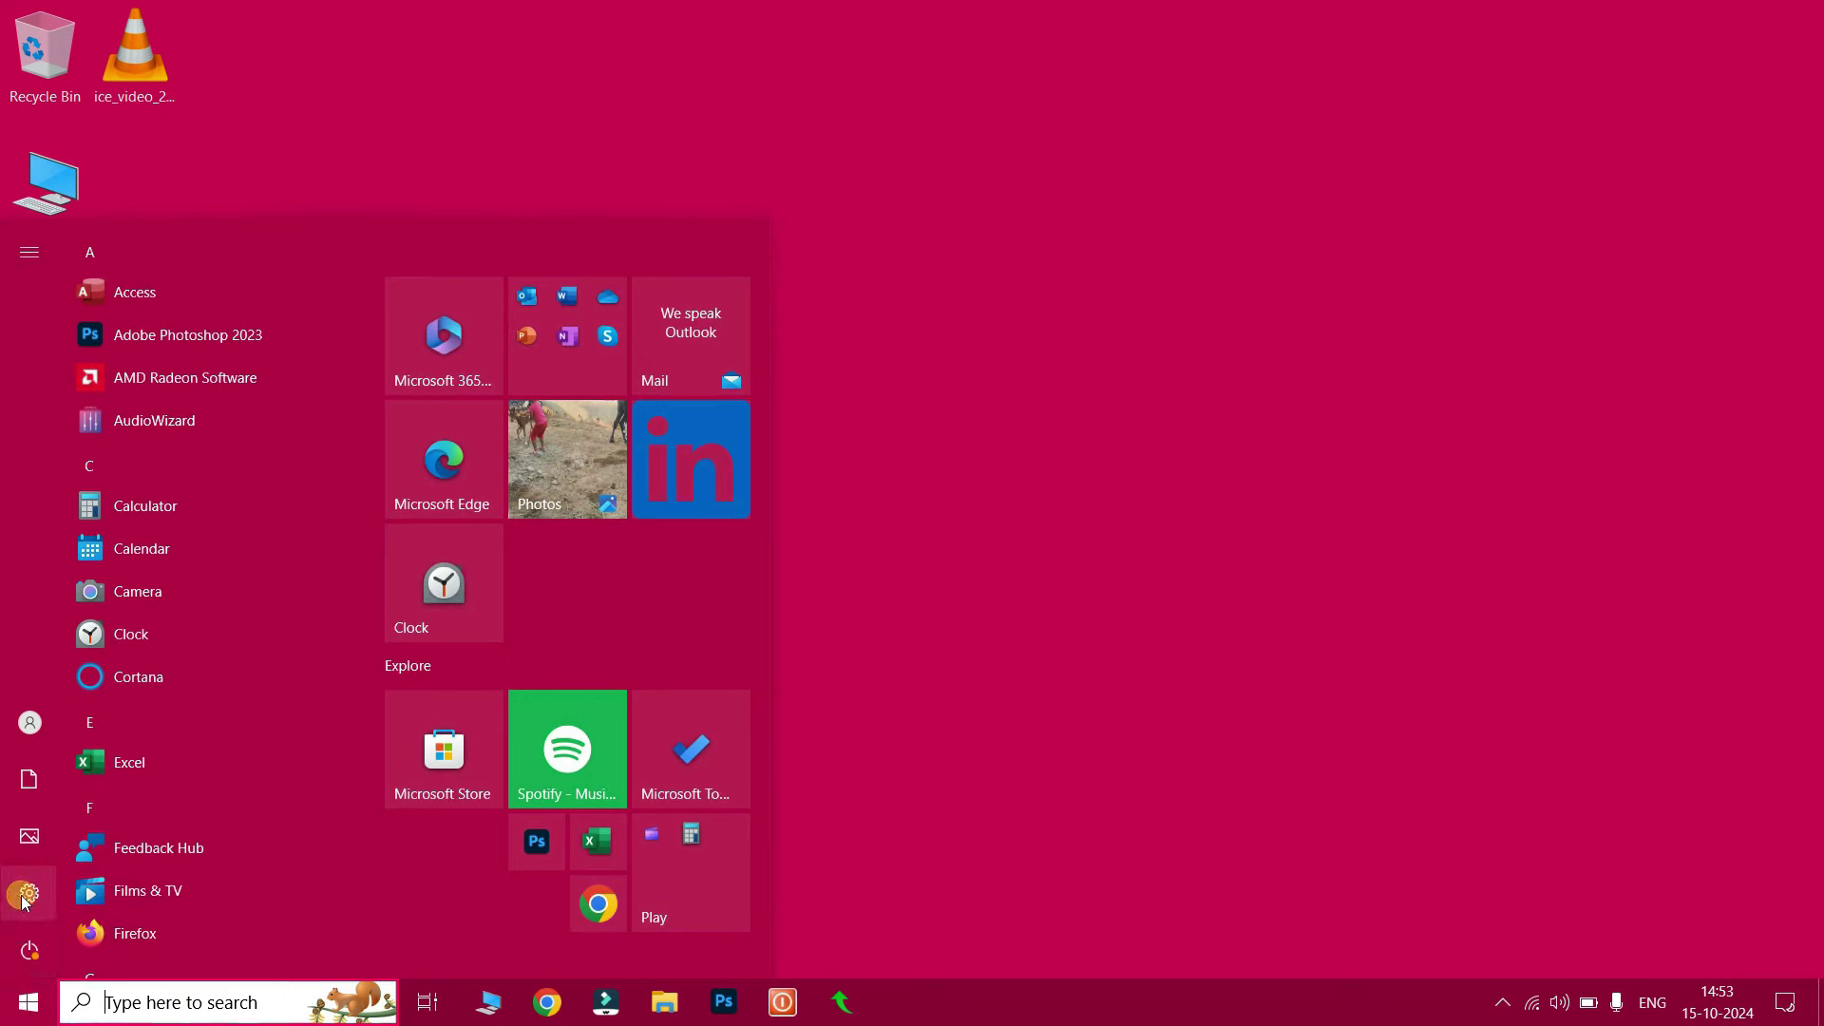
left_click(76, 893)
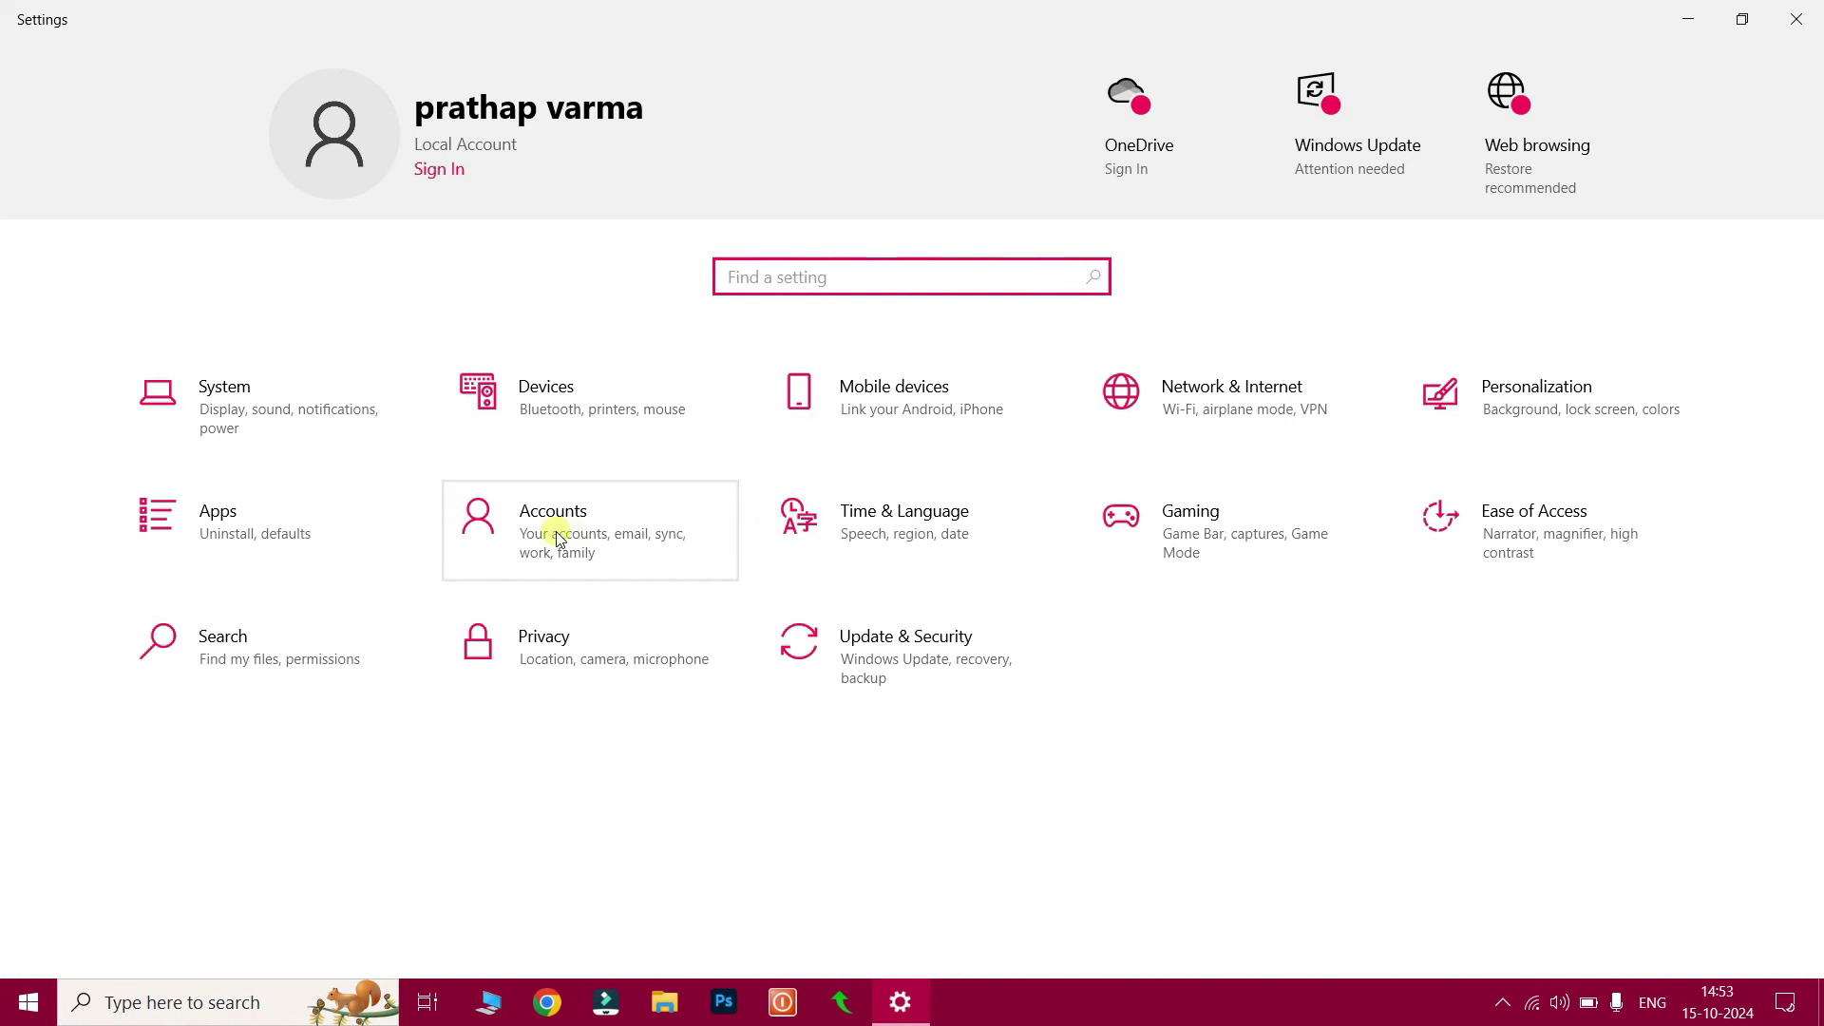
left_click(557, 525)
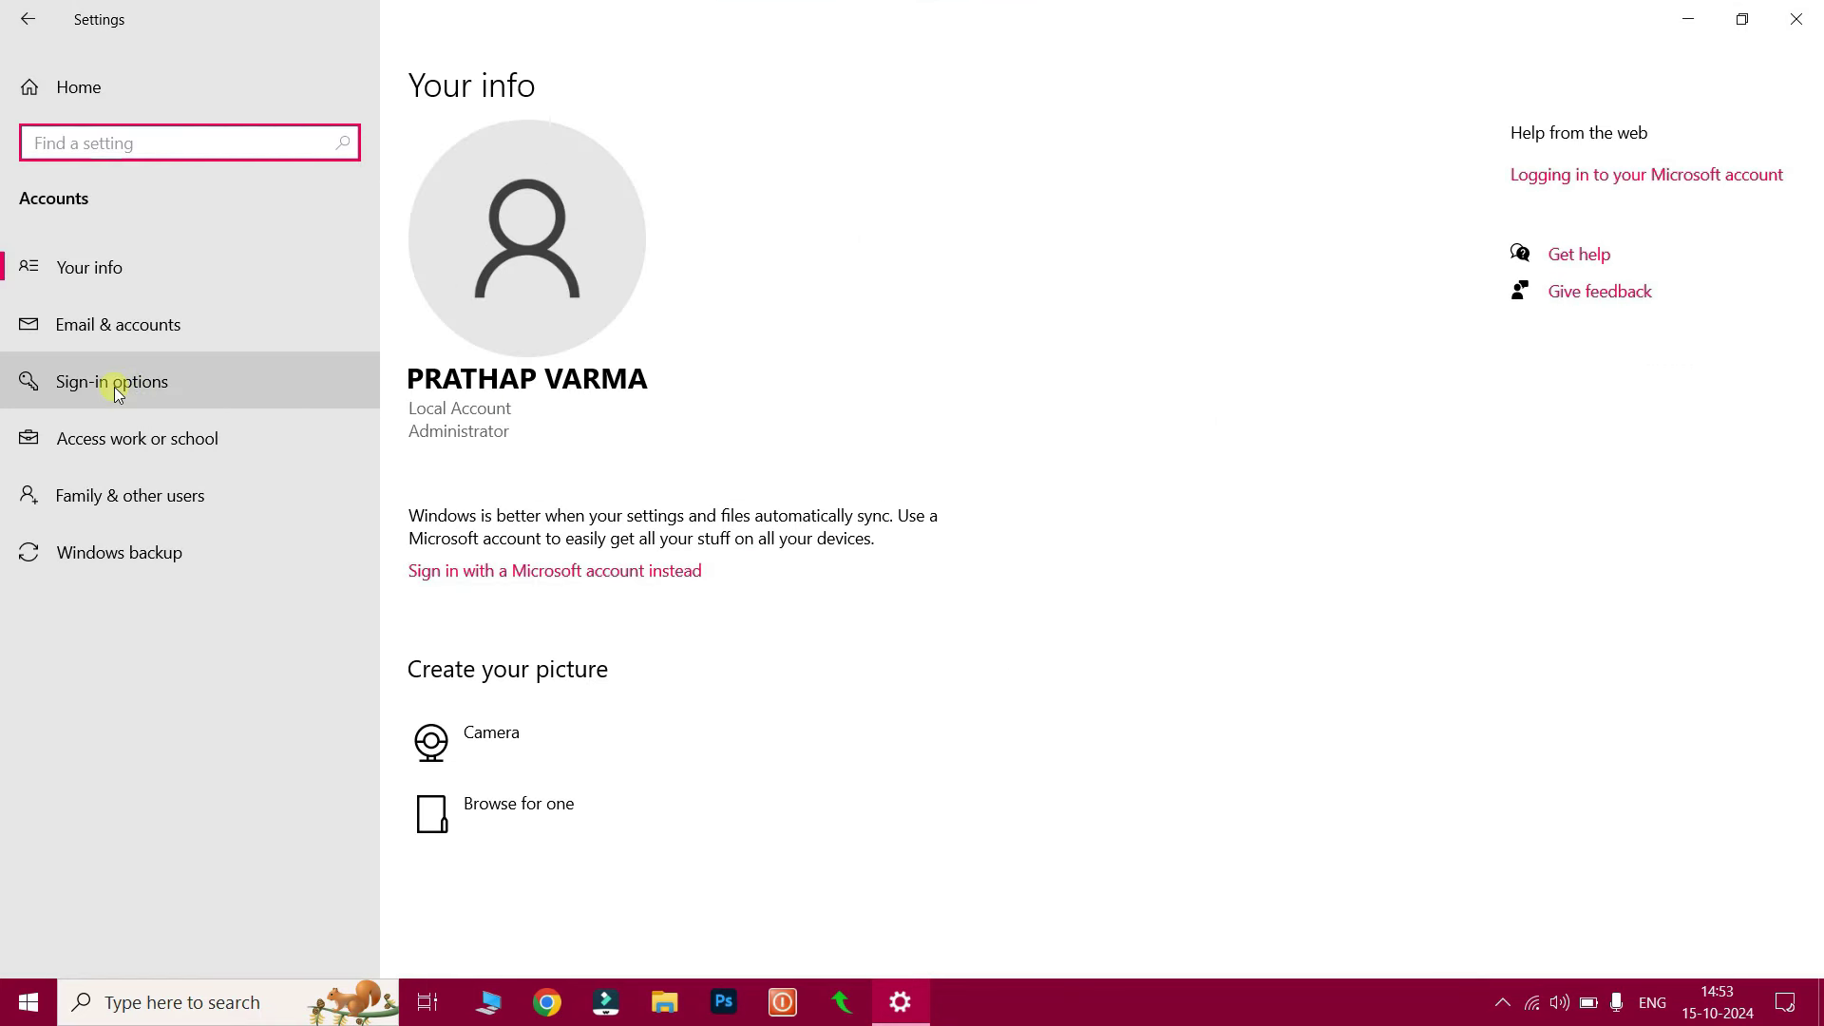
left_click(115, 388)
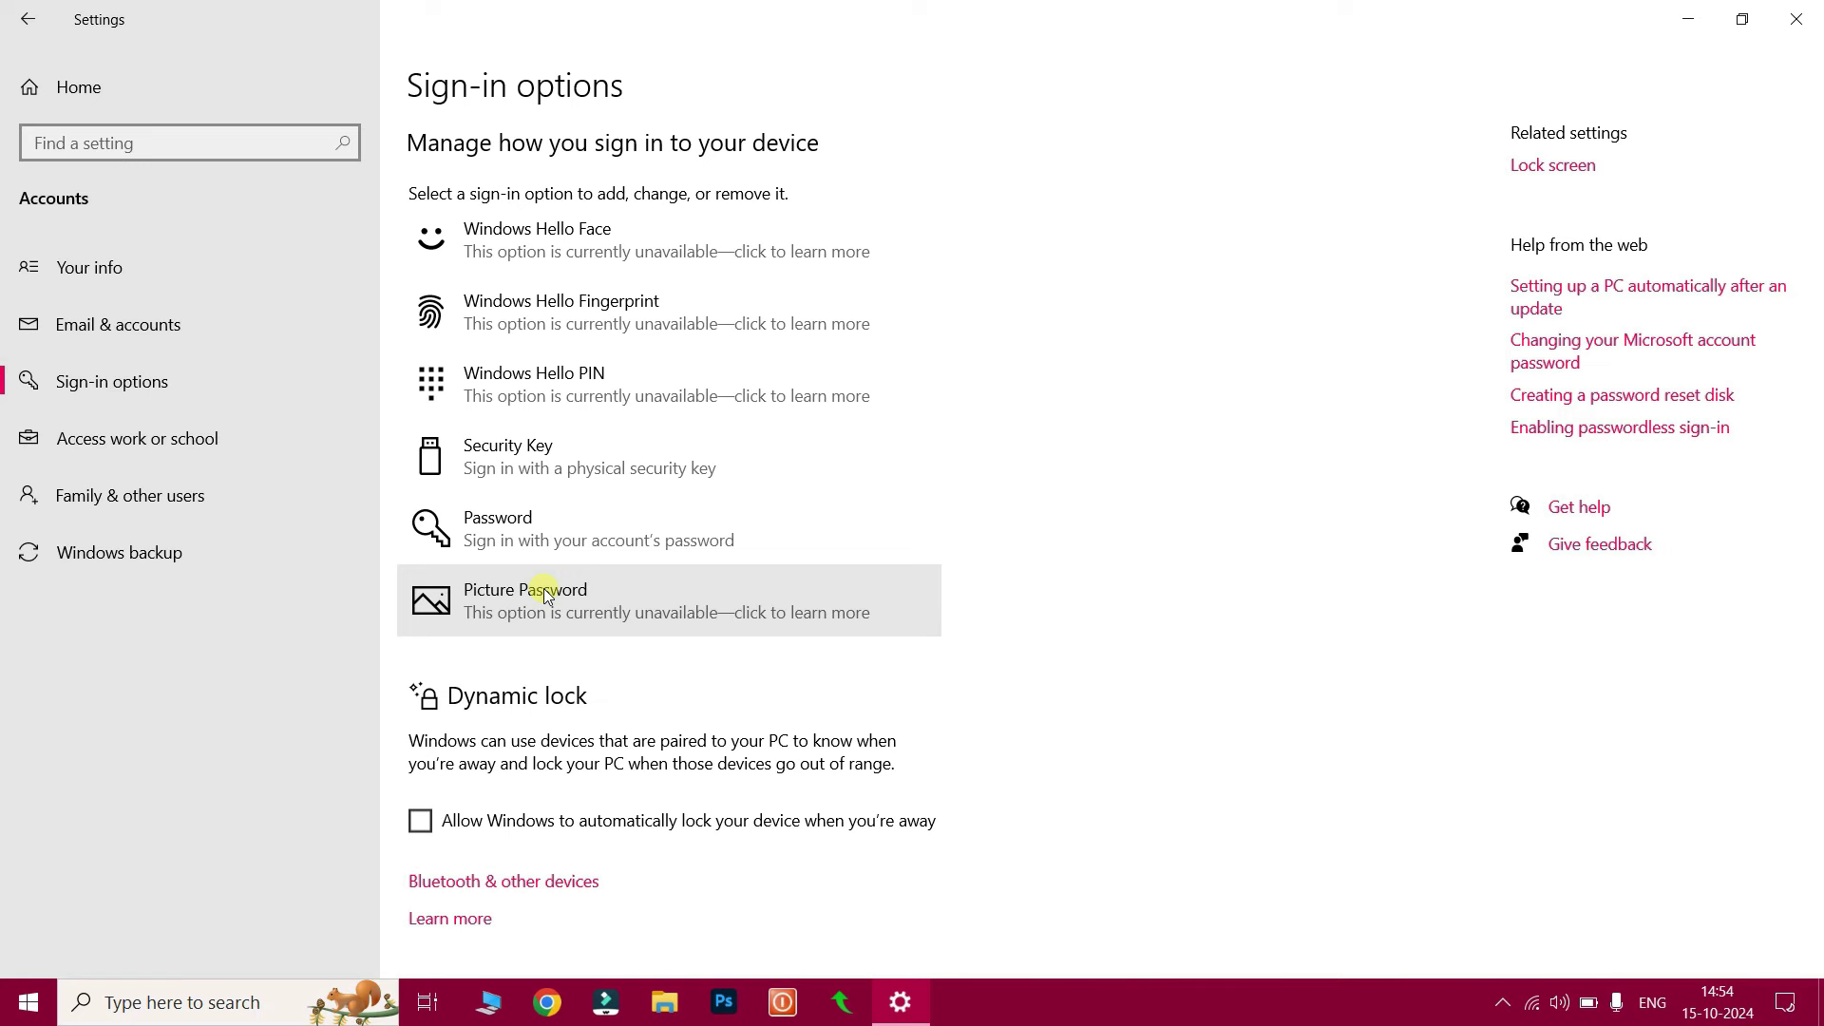
left_click(1799, 18)
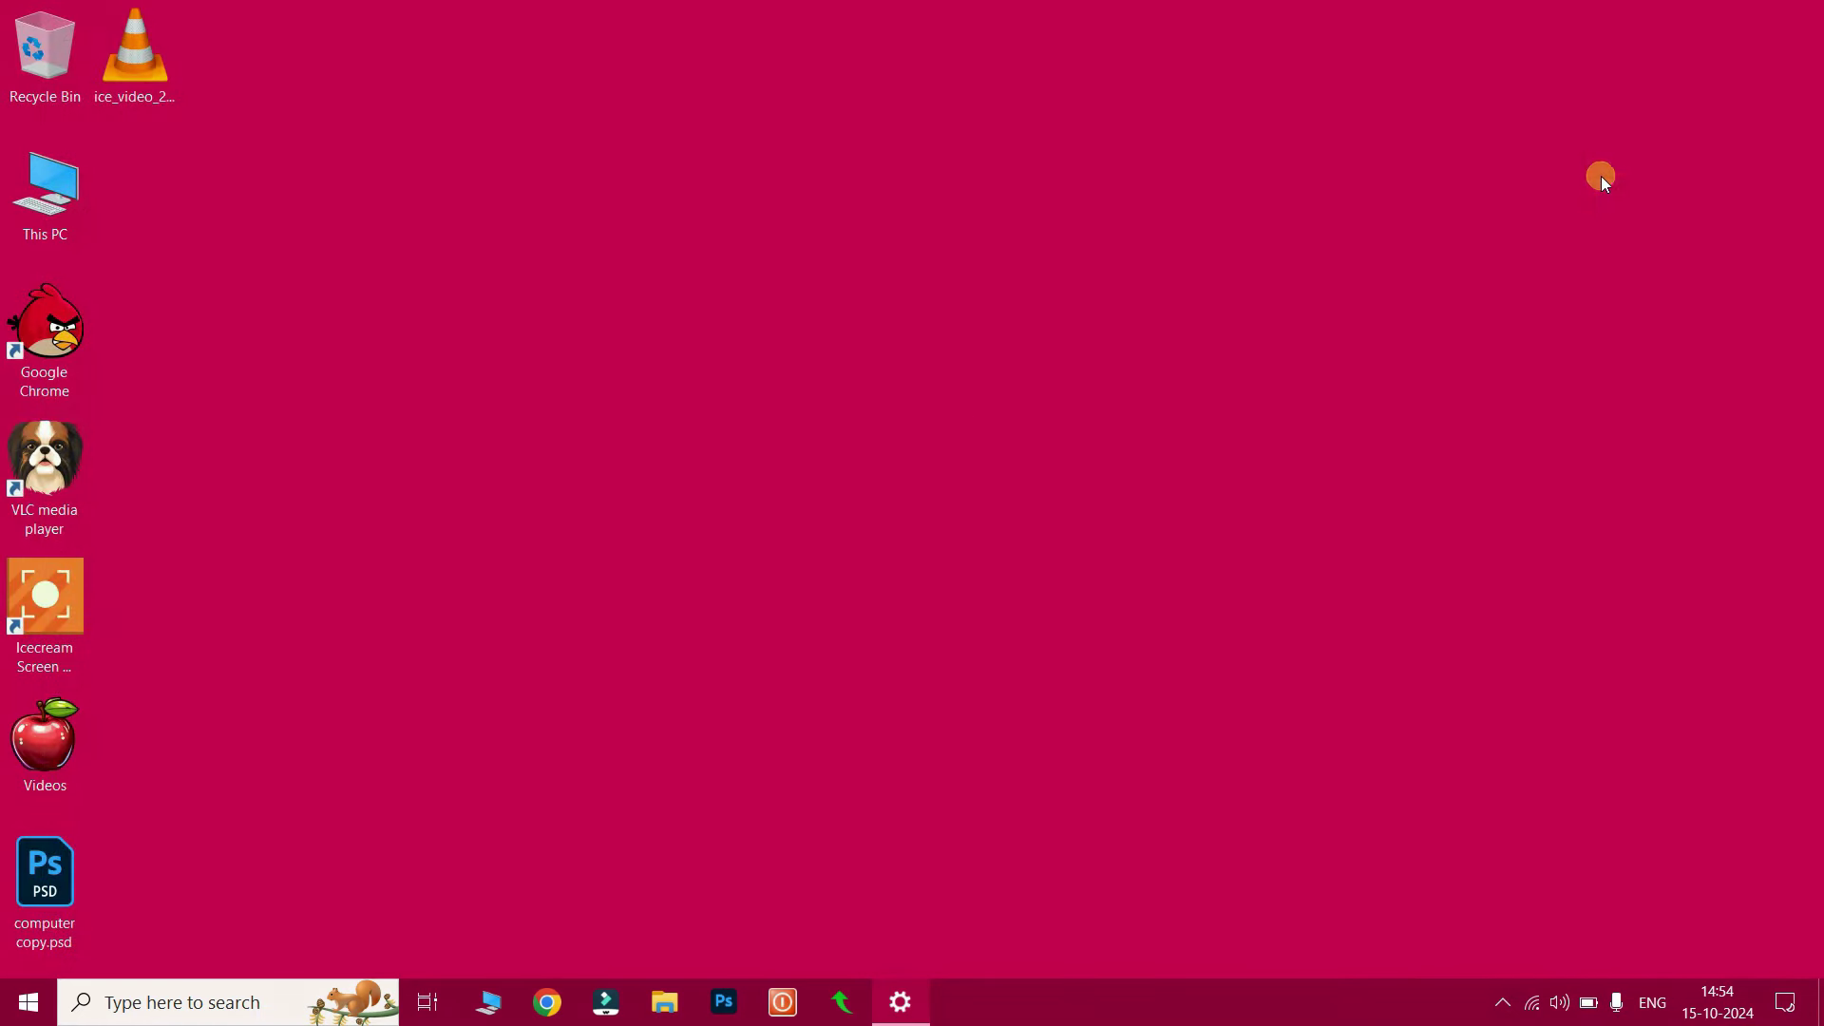
Search 'sign' to reach Sign-in options and expand Password, which shows no password set.
left_click(195, 1006)
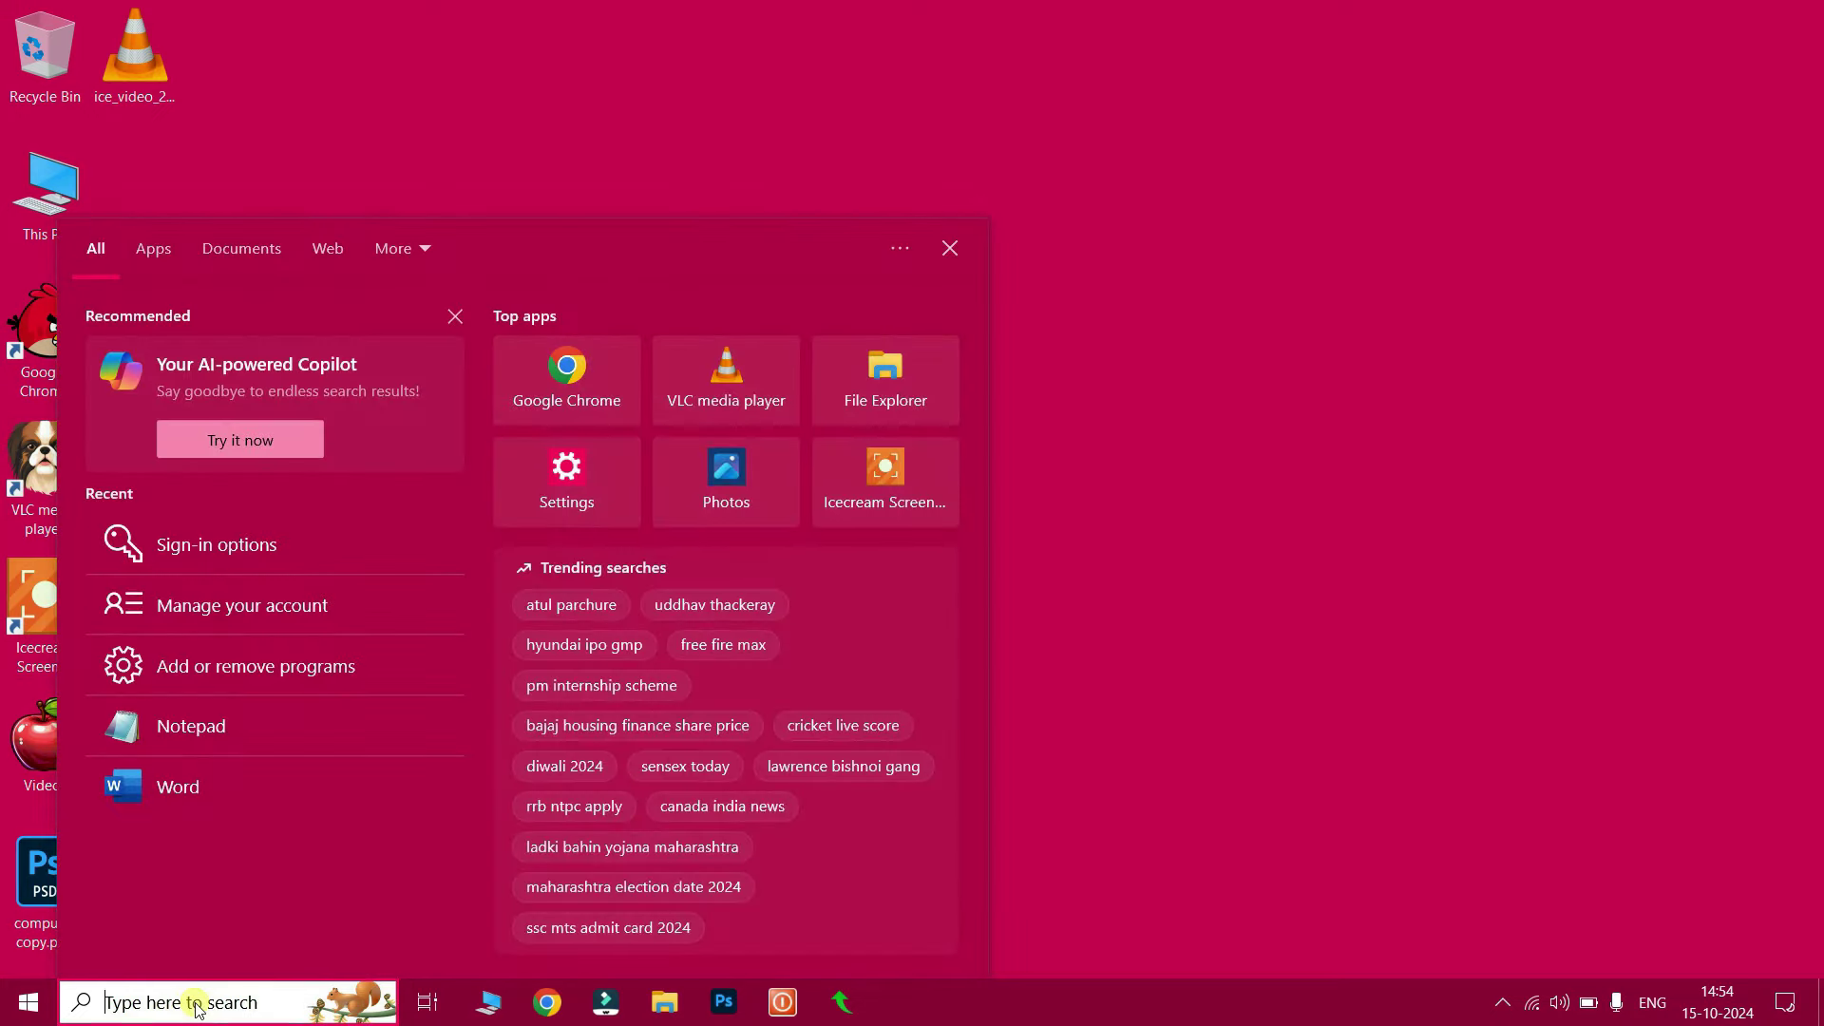
type("sign")
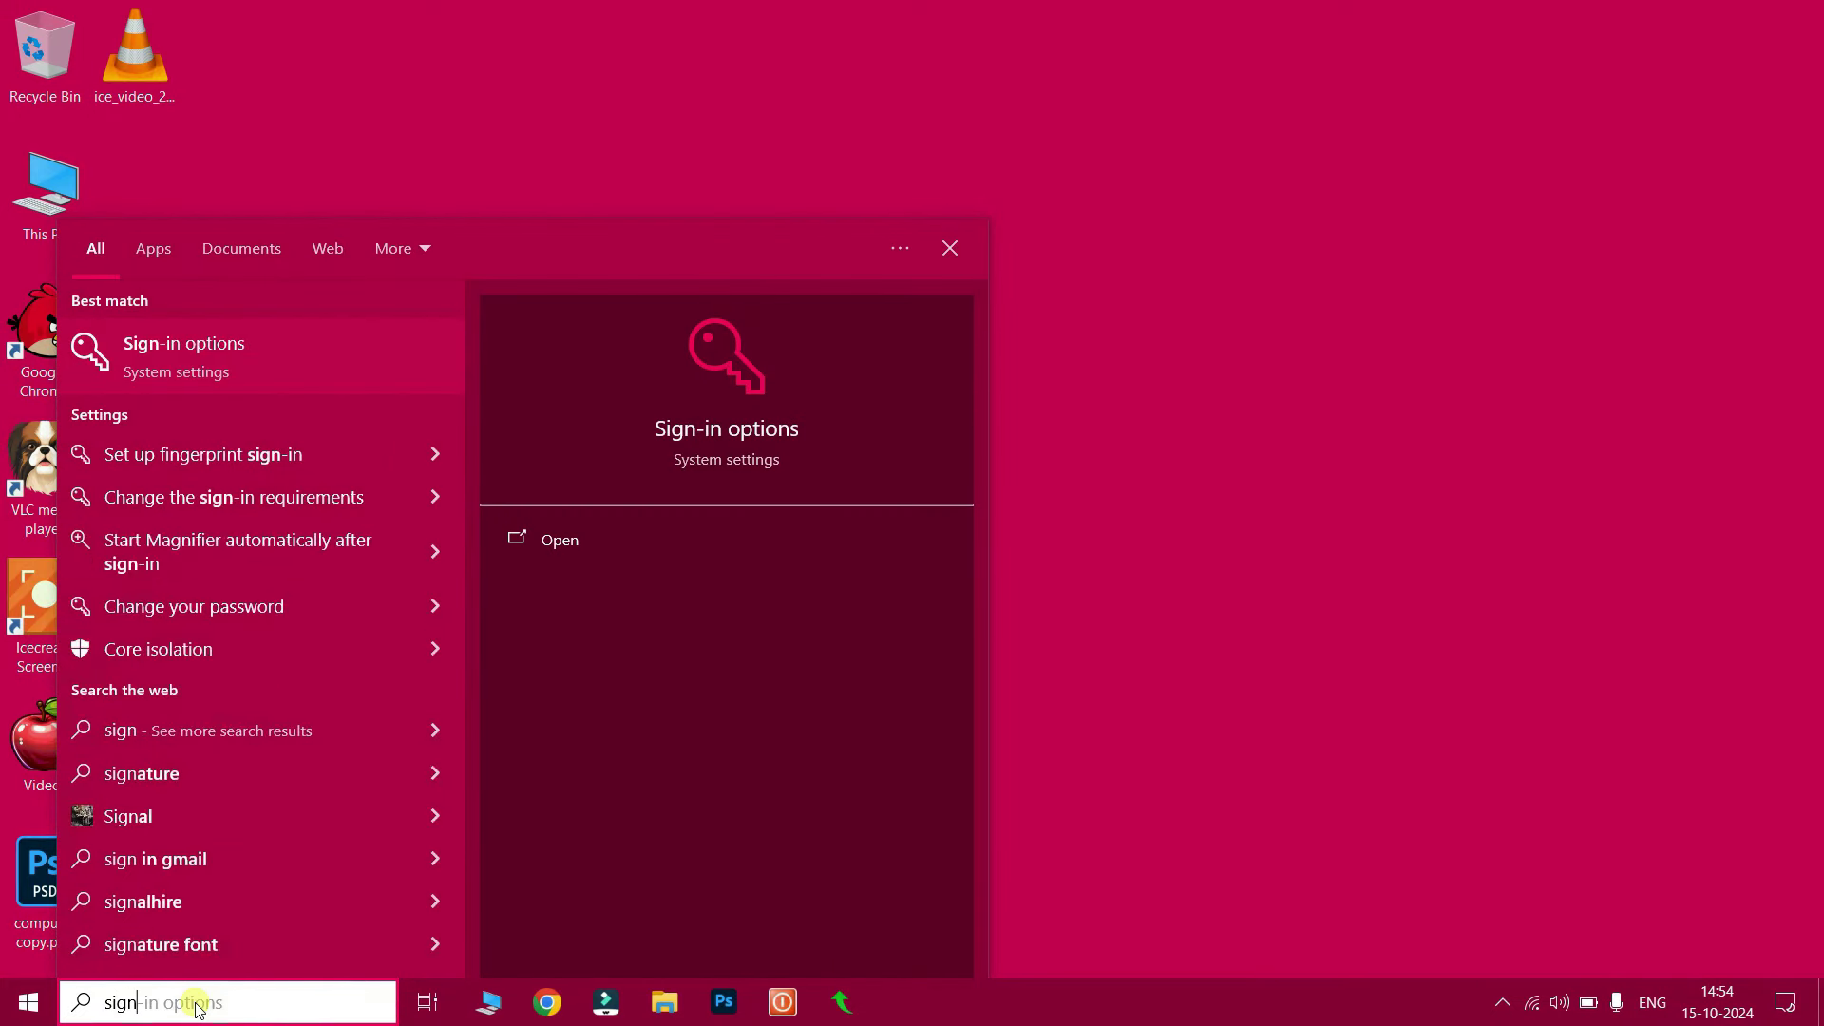
left_click(184, 348)
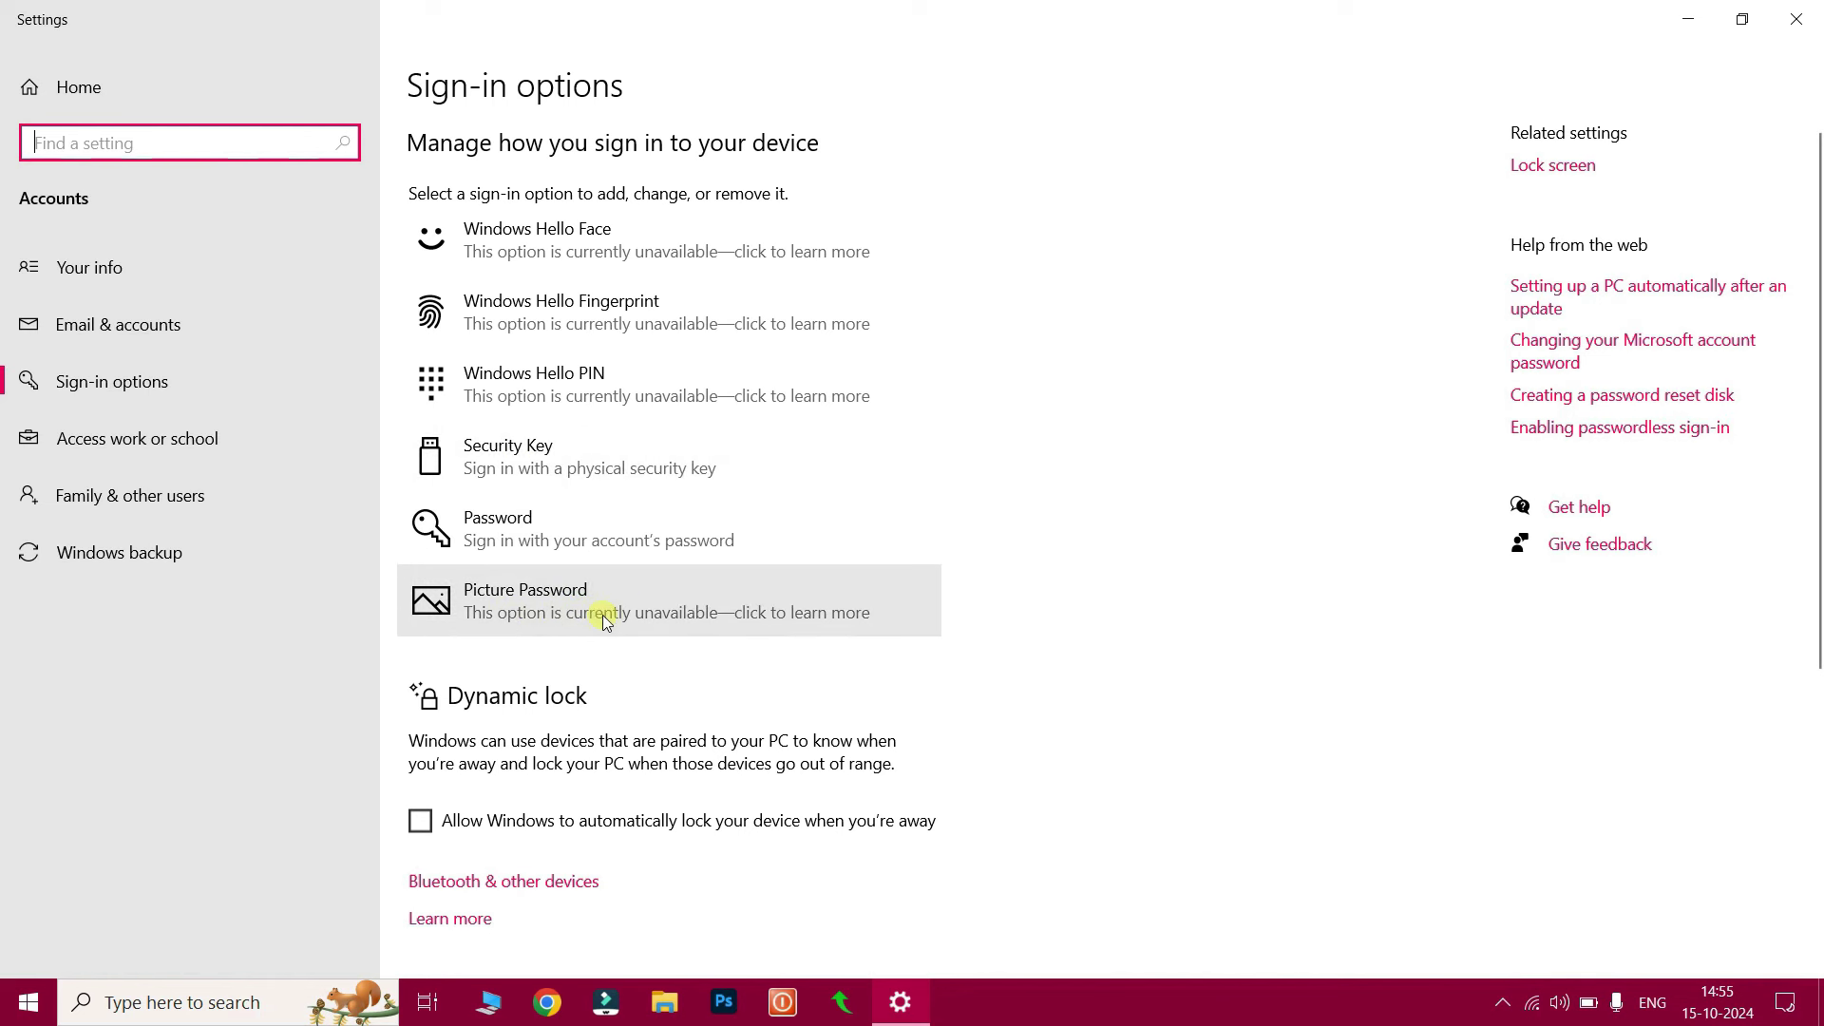
left_click(509, 535)
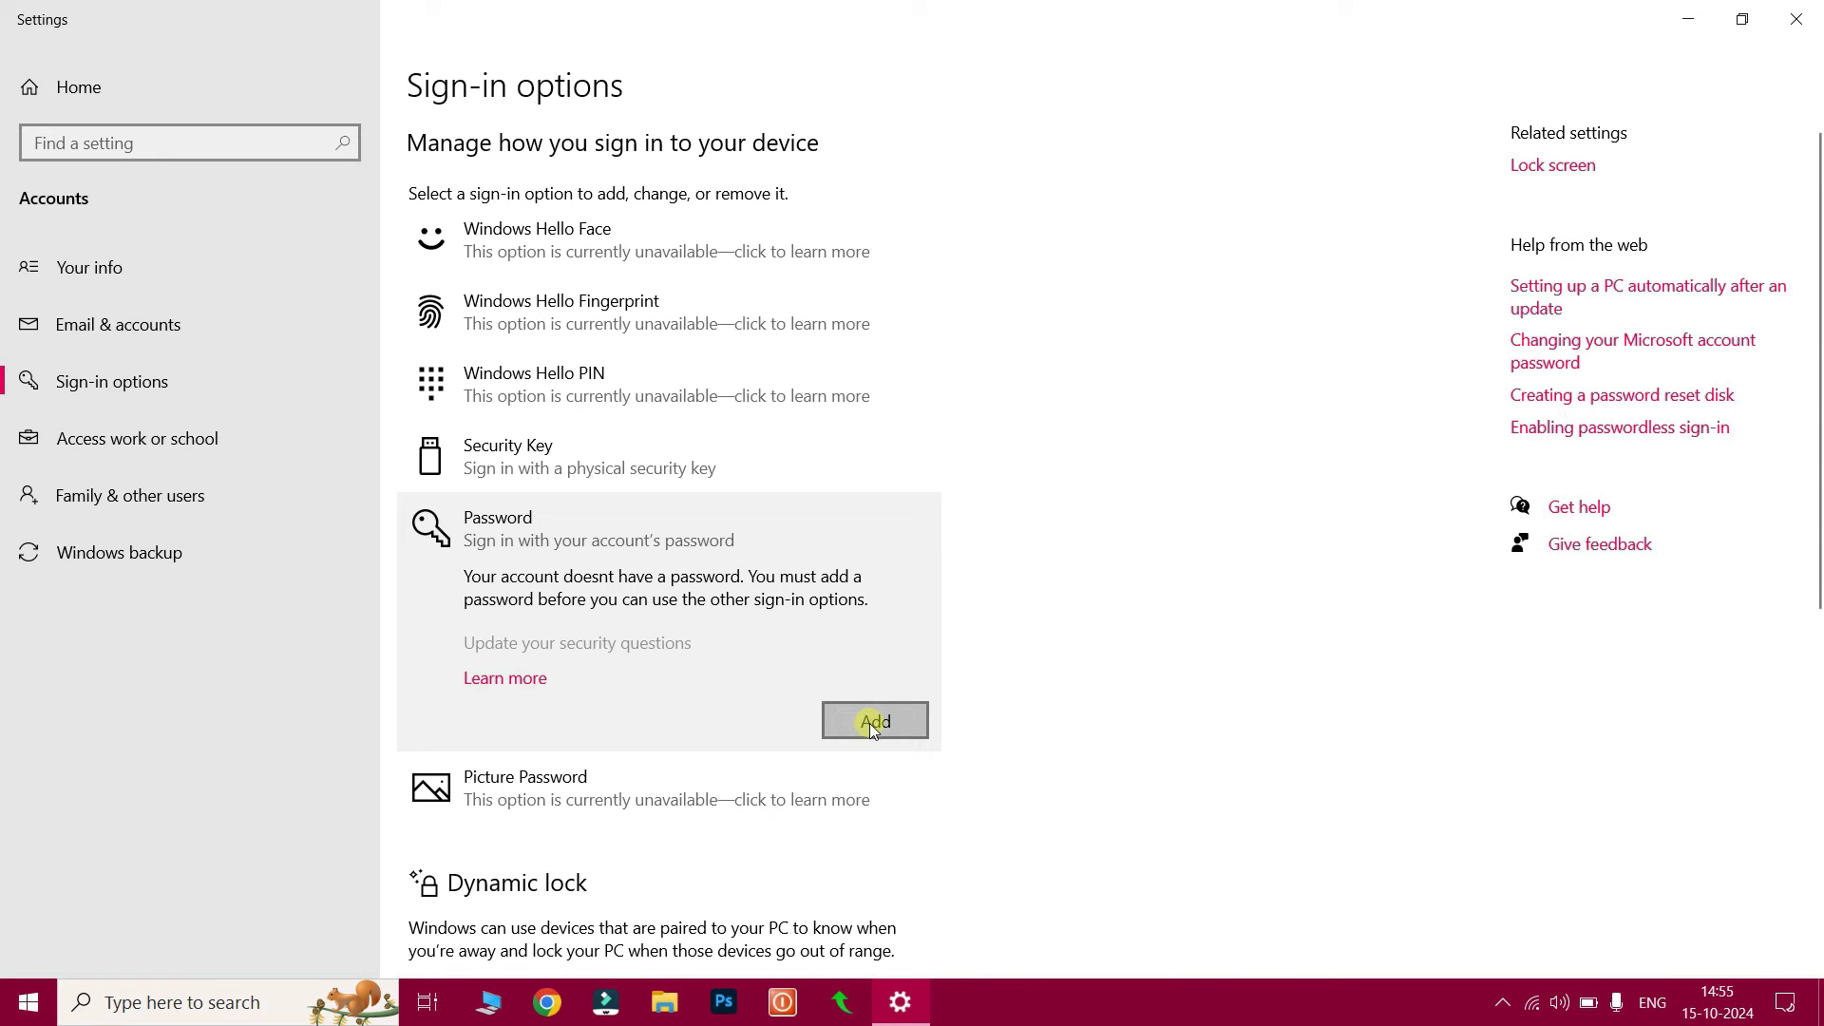
Add a local account password, confirm it, enter a password hint, and finish setup.
left_click(872, 721)
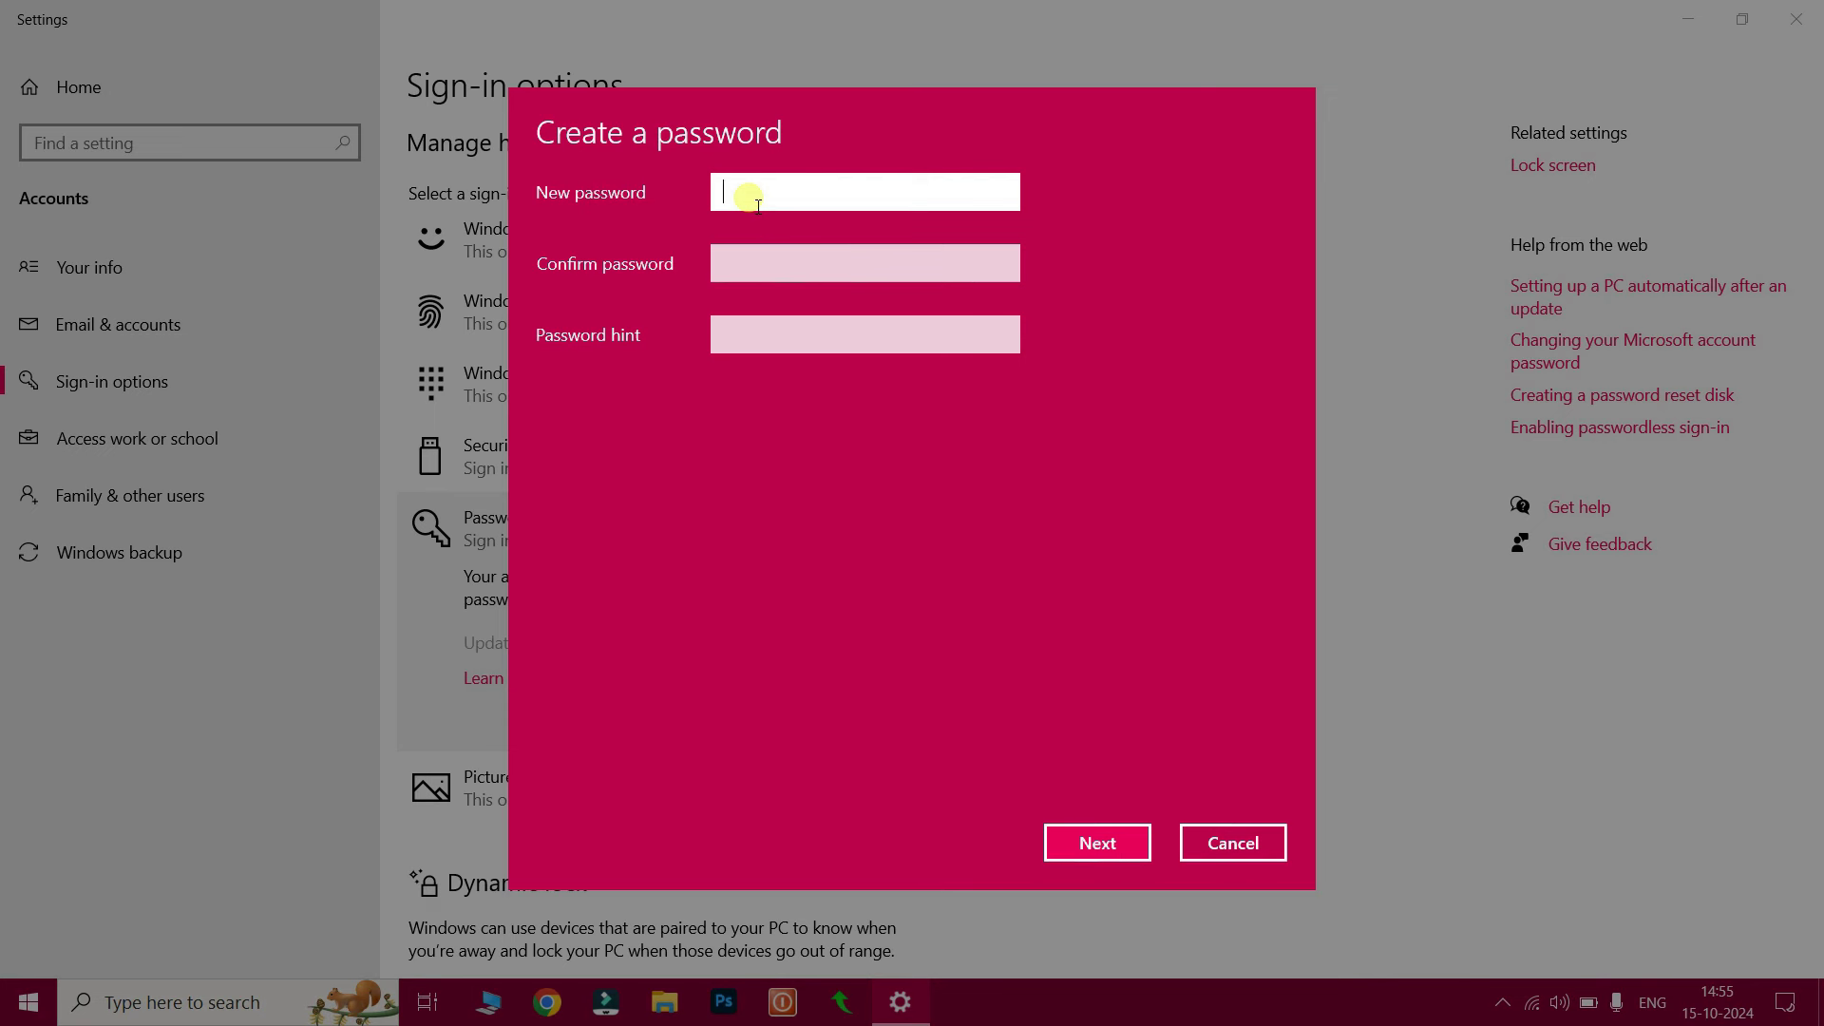
type("••••••••")
left_click(1005, 192)
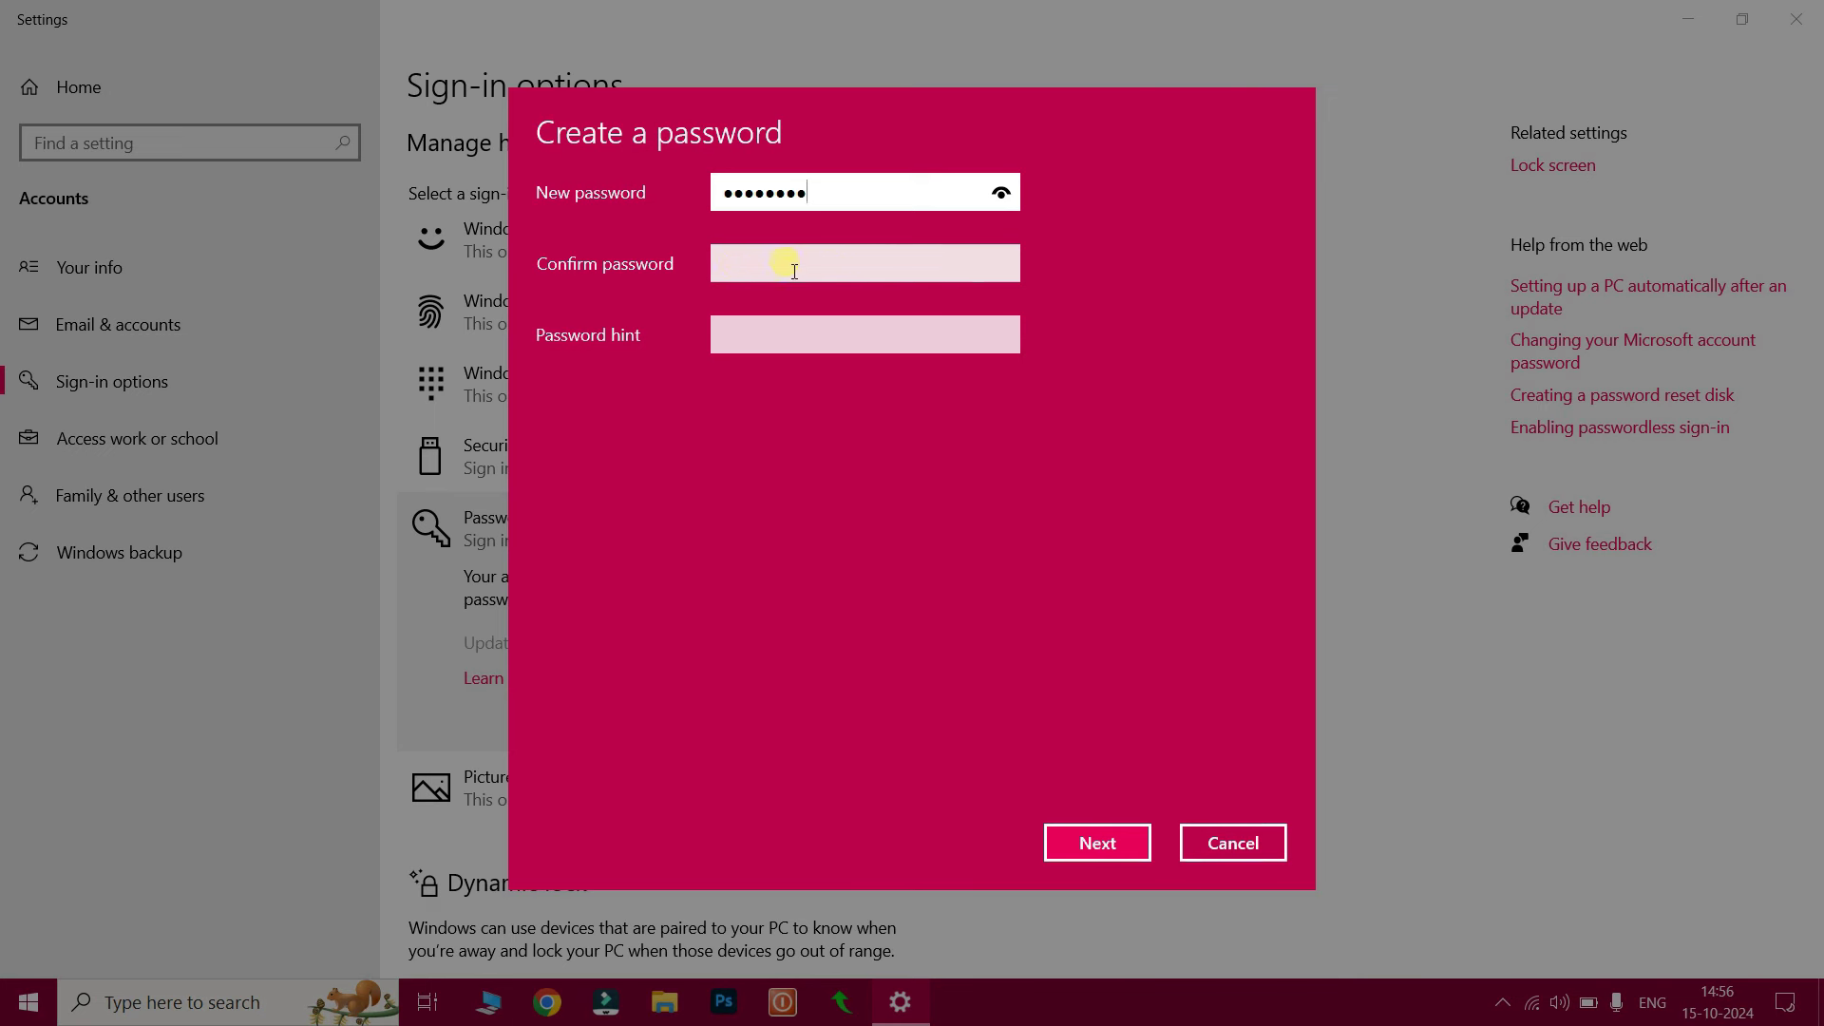
left_click(749, 274)
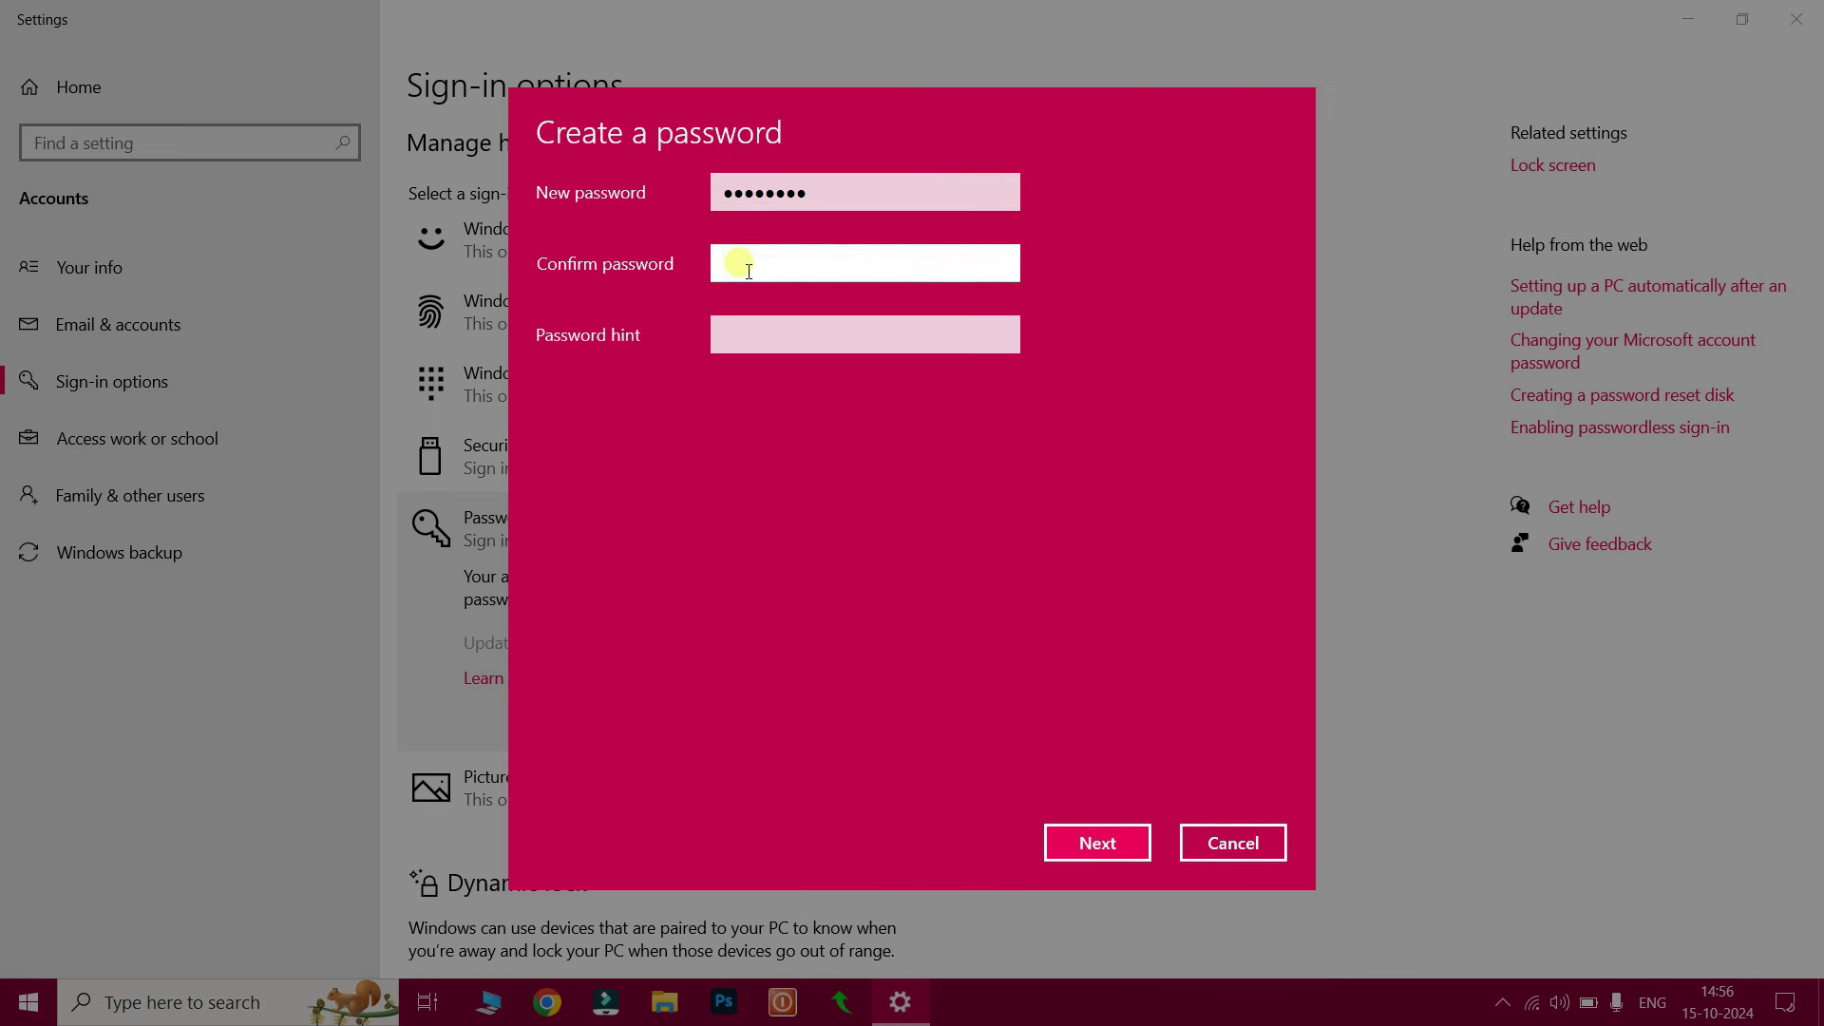
left_click(1002, 266)
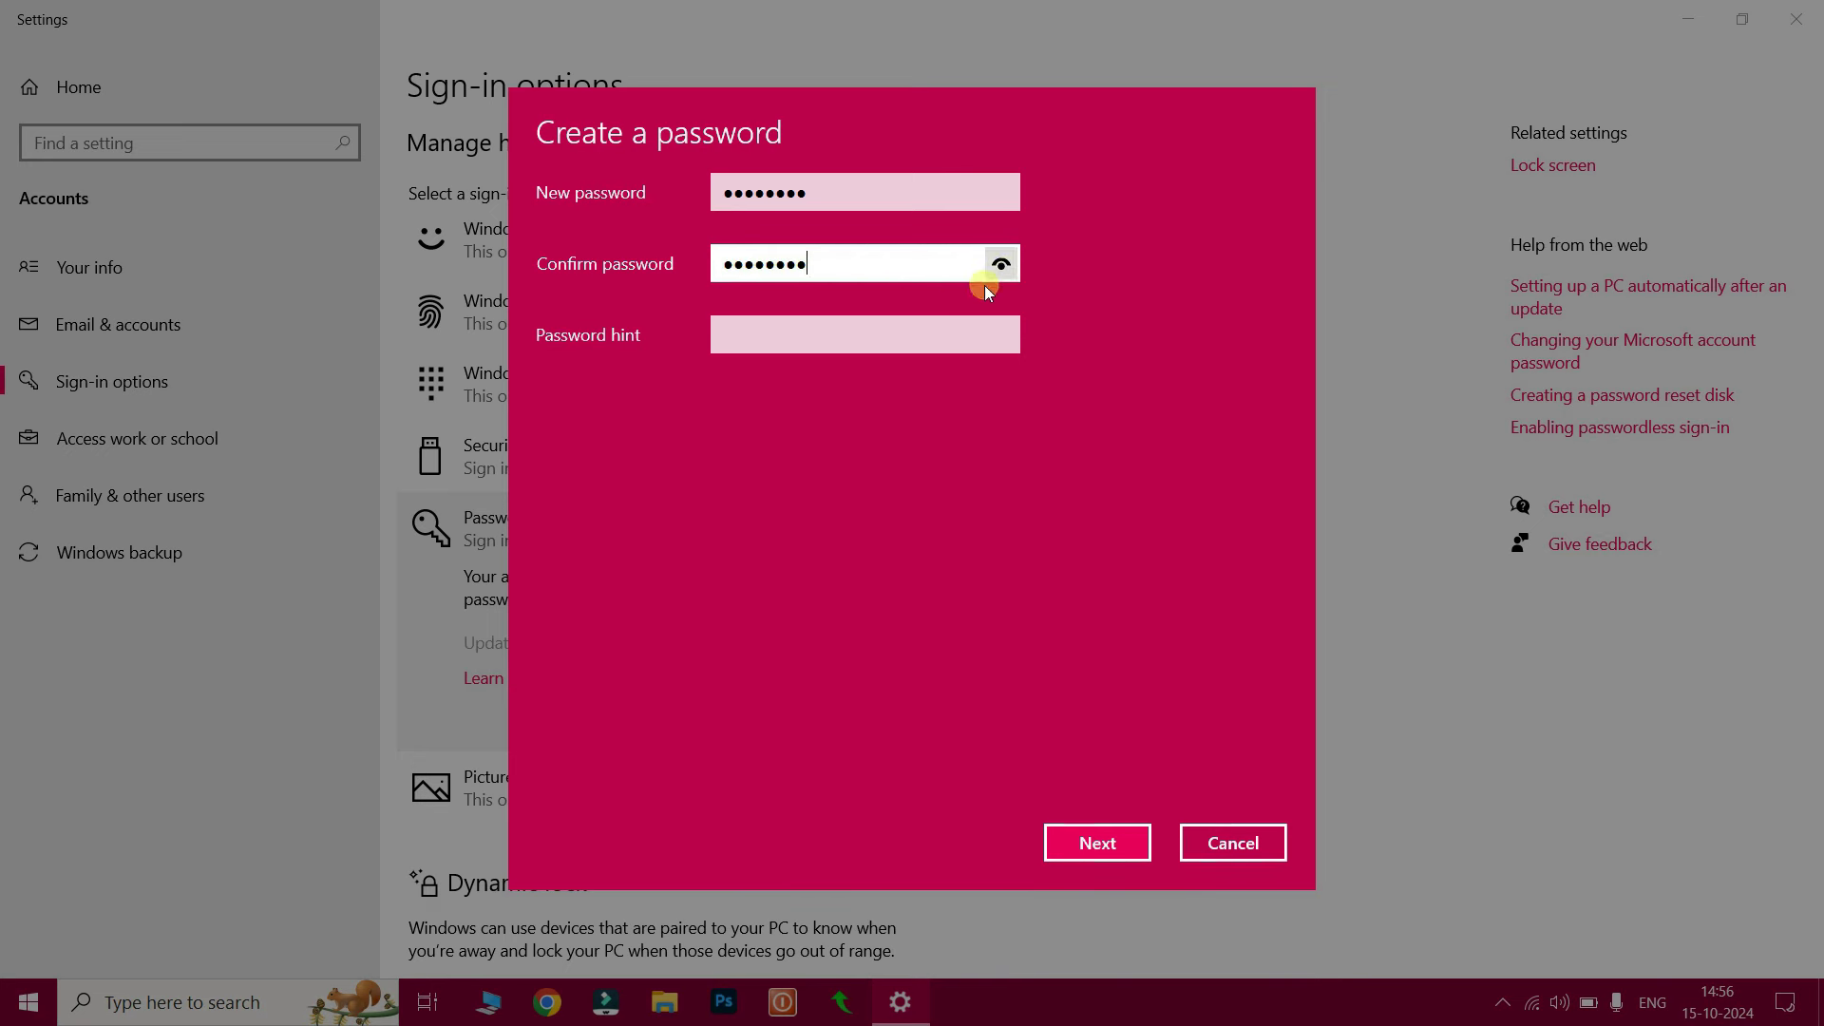
left_click(779, 338)
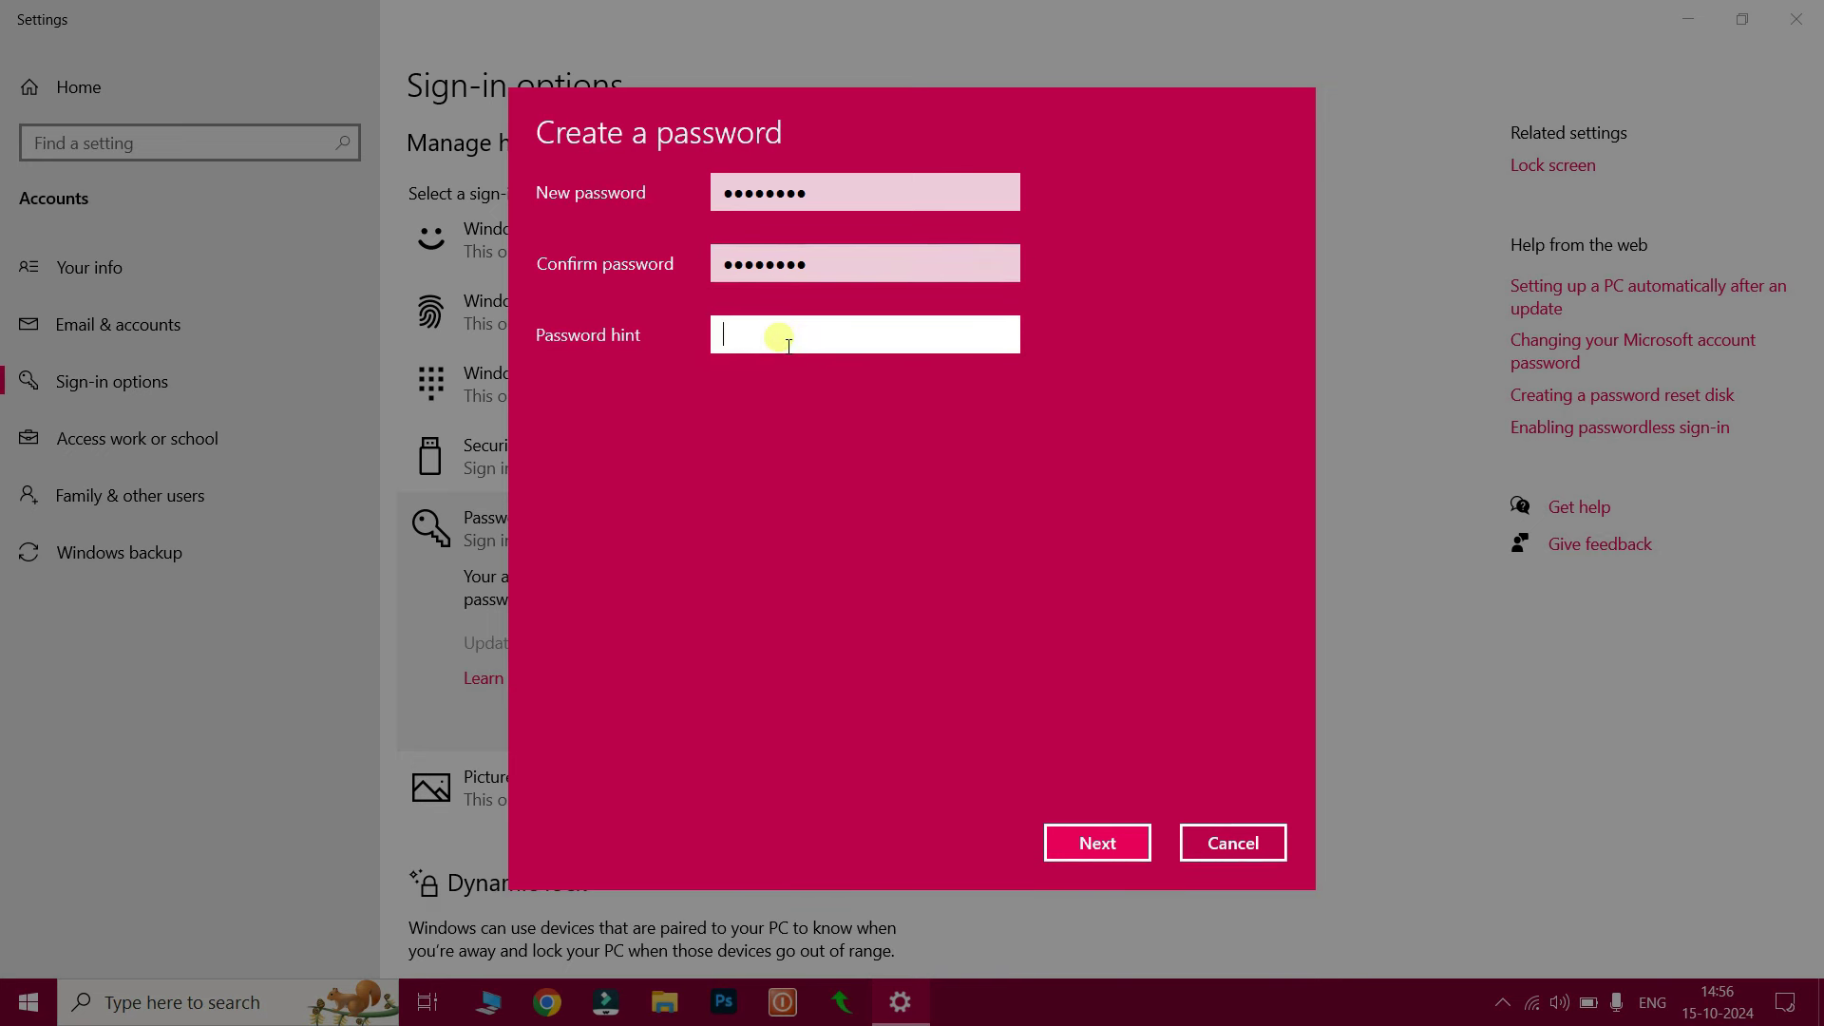
left_click(1097, 844)
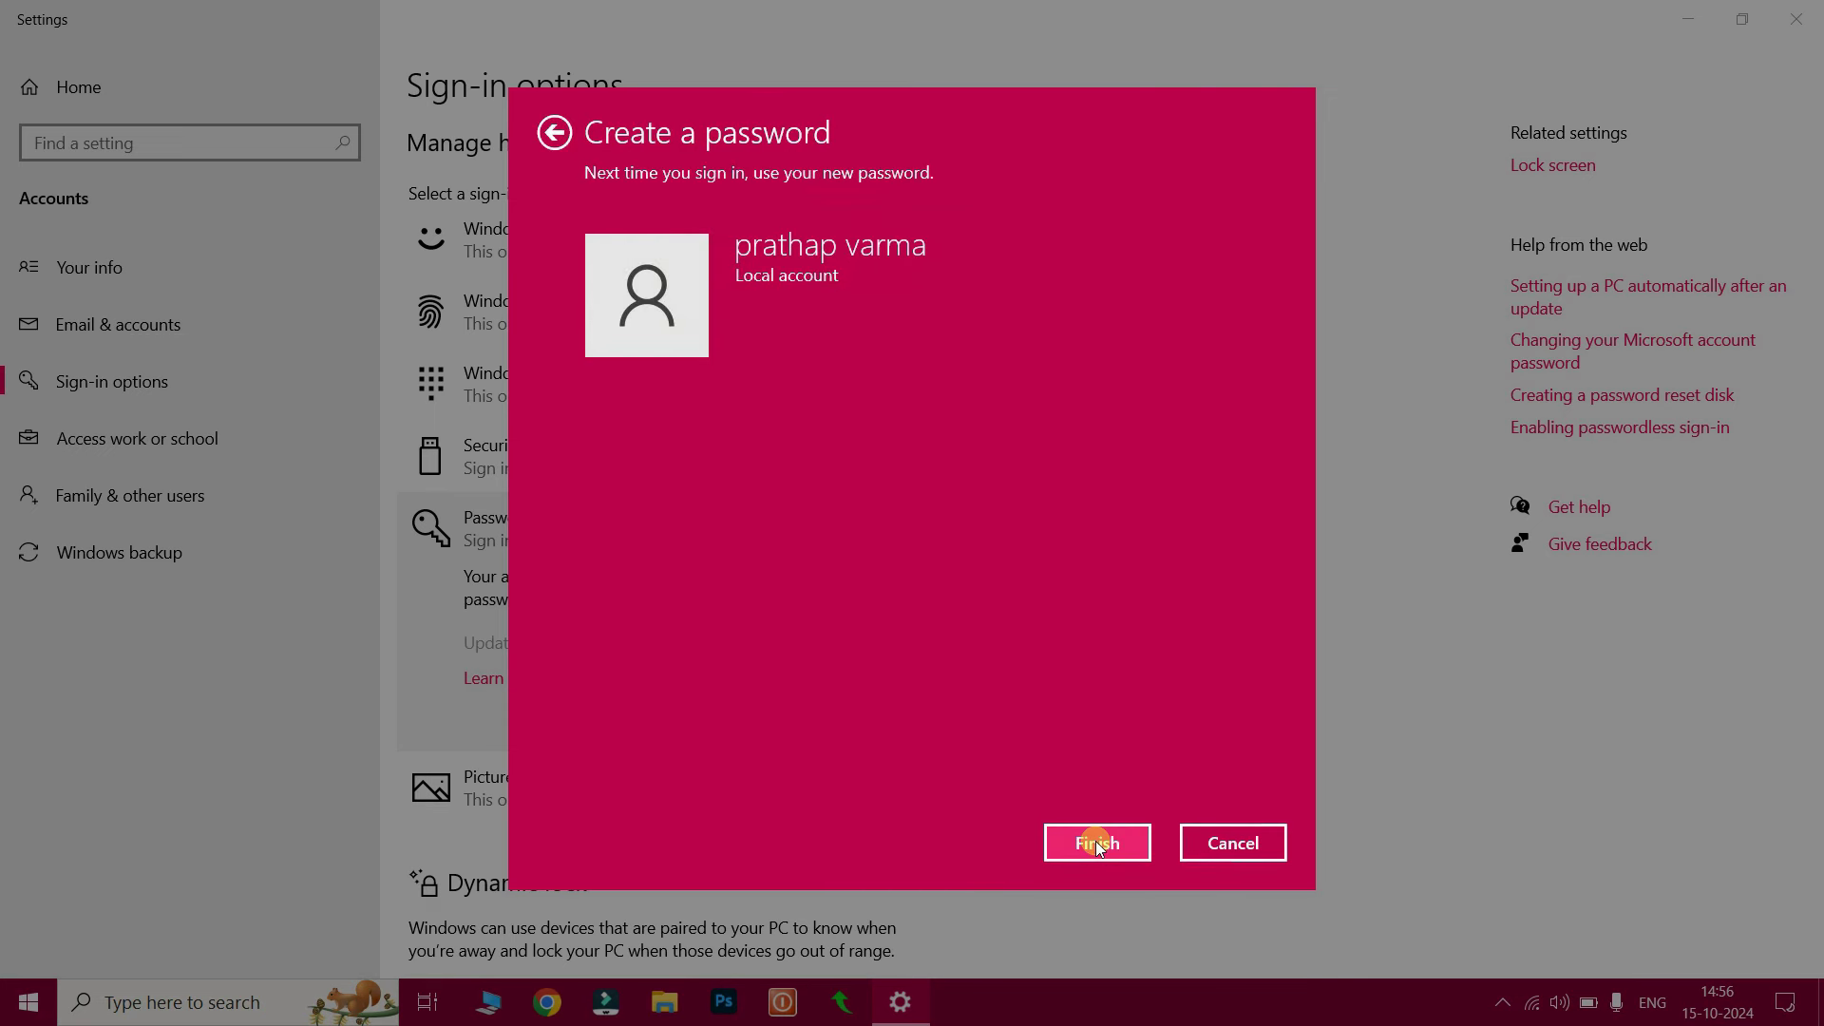
left_click(1102, 845)
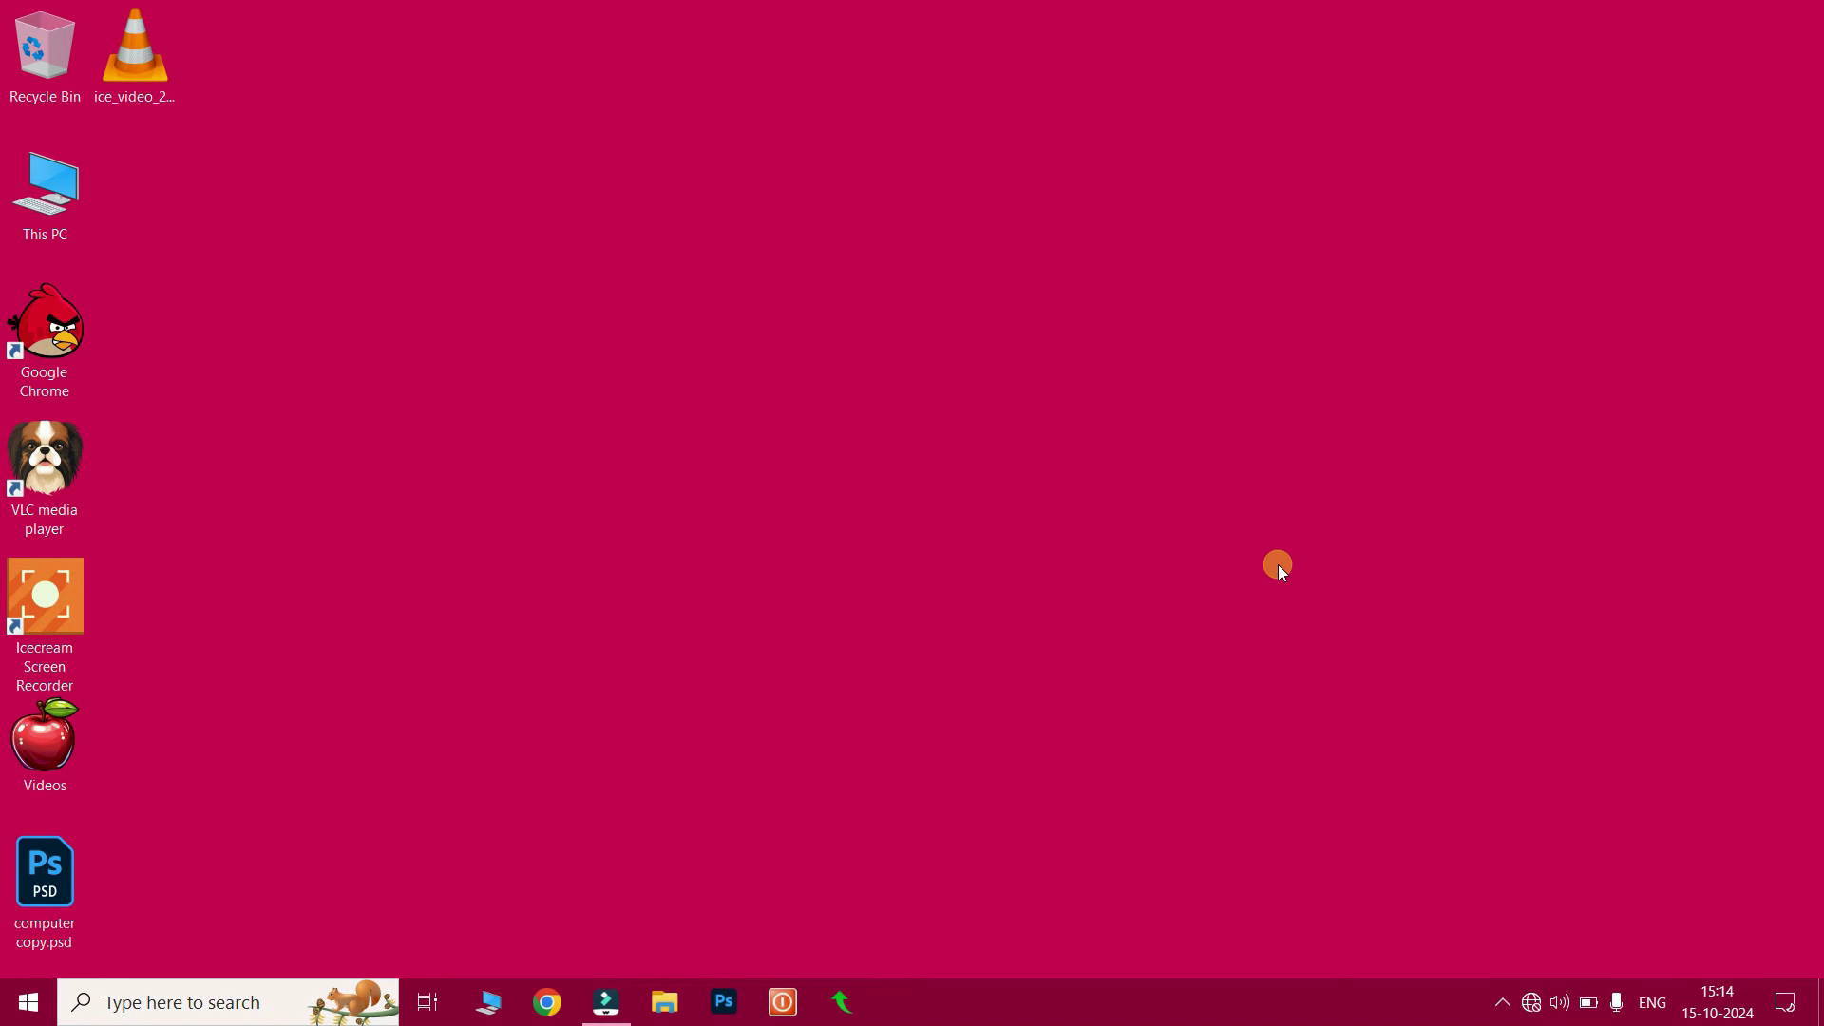